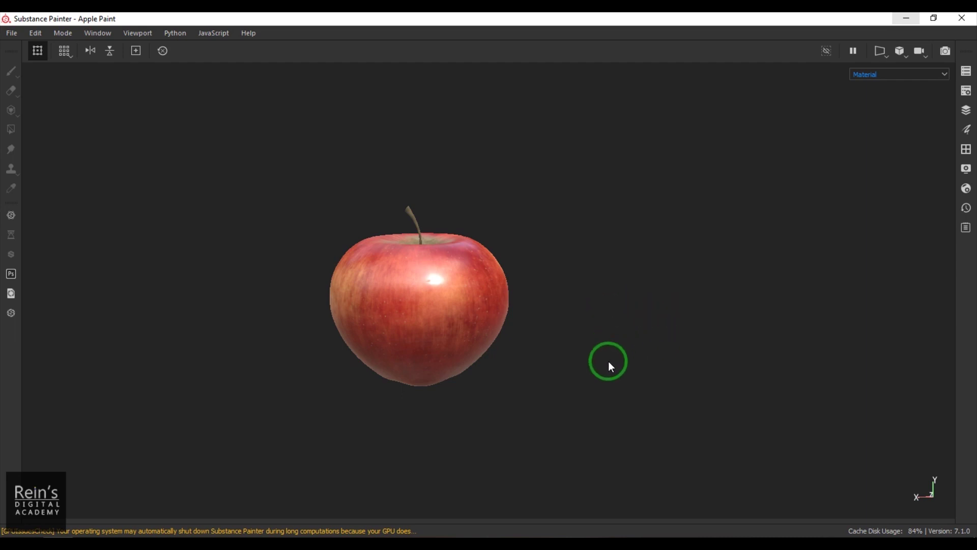
Orbit the apple, then switch Substance Painter to Iray rendering with F10.
left_click_drag(603, 384, 520, 385, "alt")
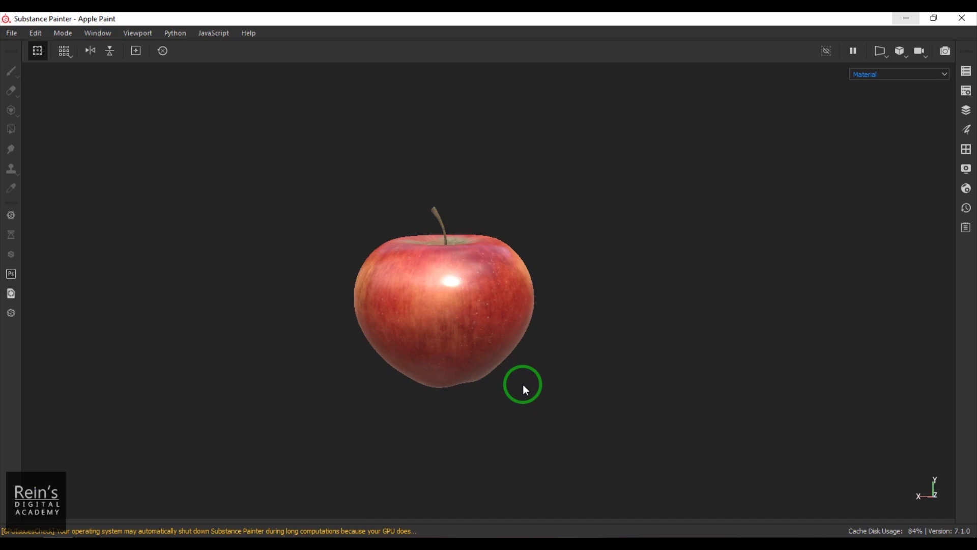
key("F10")
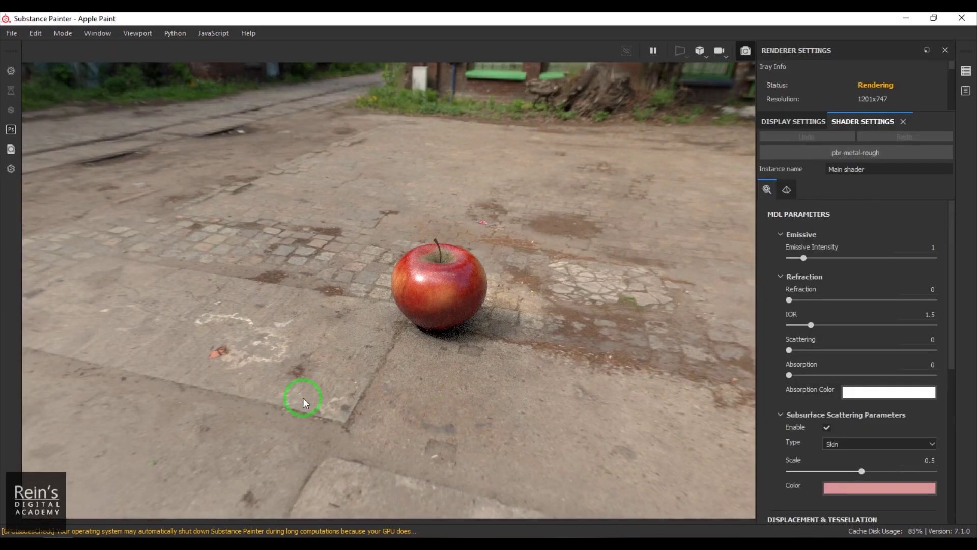
Orbit the Iray-rendered apple from low and high angles, then return to Painting mode.
left_click_drag(358, 374, 384, 410, "alt")
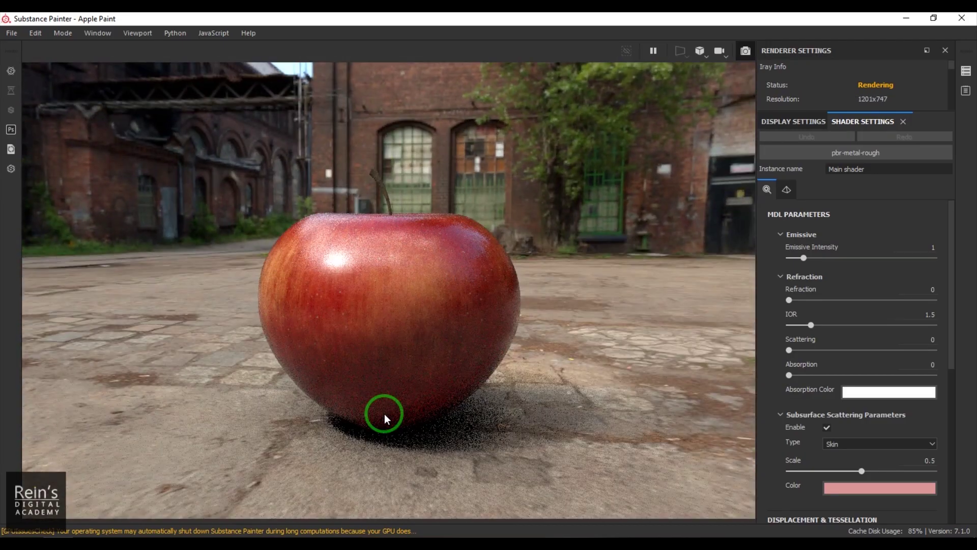
left_click_drag(464, 455, 514, 417, "alt")
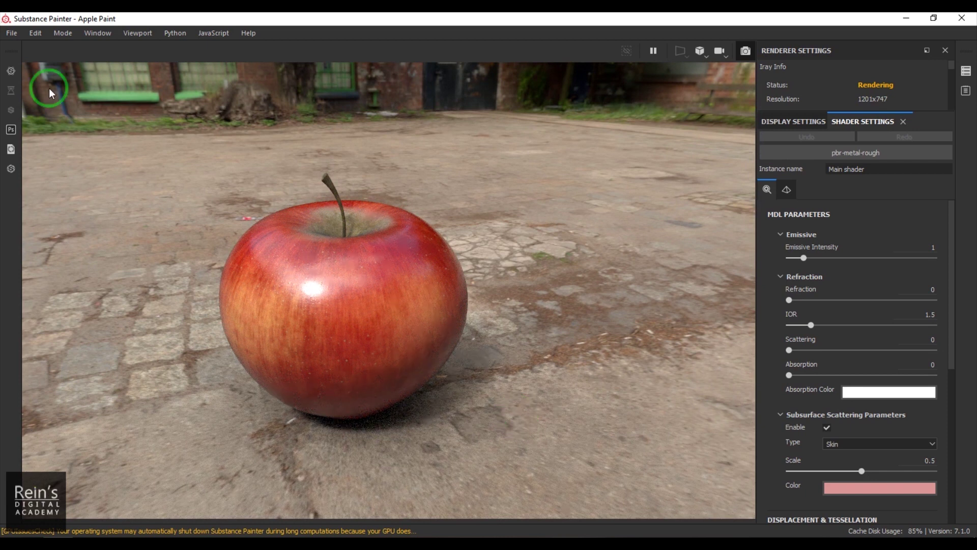
left_click(65, 33)
left_click(73, 46)
Zoom and orbit around the apple in painting mode.
right_click_drag(536, 334, 624, 236, "alt")
left_click_drag(624, 235, 412, 292, "alt")
mouse_move(412, 292)
right_mouse_down("alt")
mouse_move(484, 319)
mouse_move(464, 307)
mouse_move(528, 284)
right_mouse_up("alt")
left_click_drag(528, 284, 499, 295, "alt")
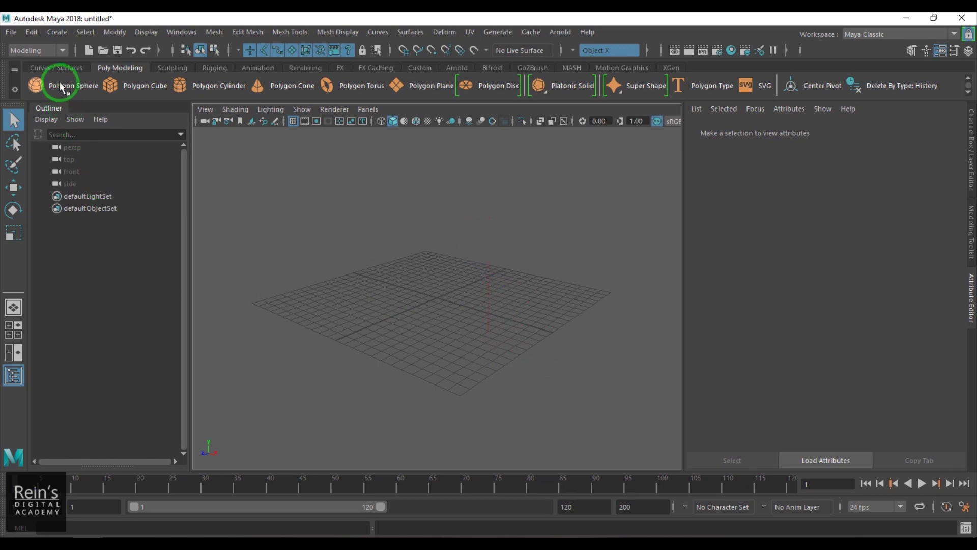
Inspect polySphere1's radius 1, 20×20 subdivisions and Create UVs options in the Channel Box.
scroll(619, 352, "up", 5)
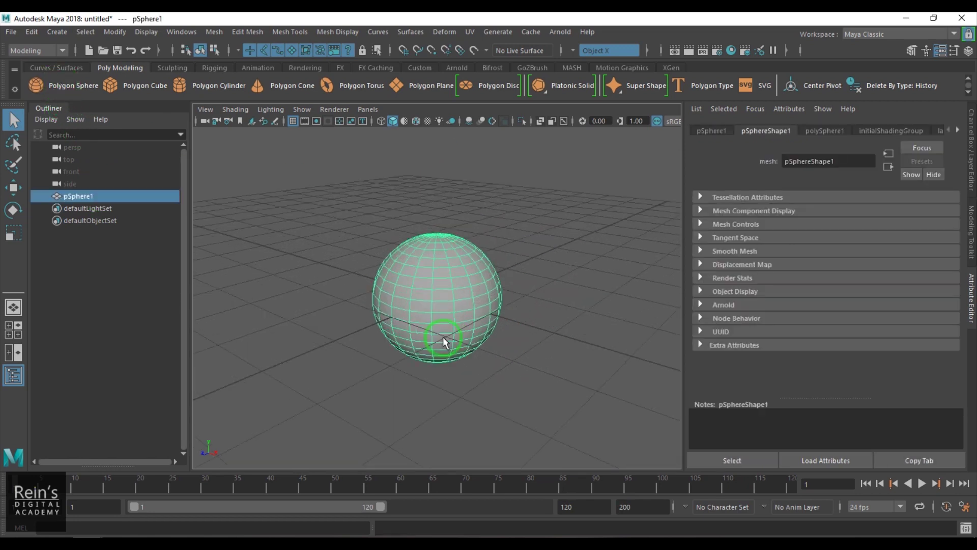
scroll(489, 326, "up", 2)
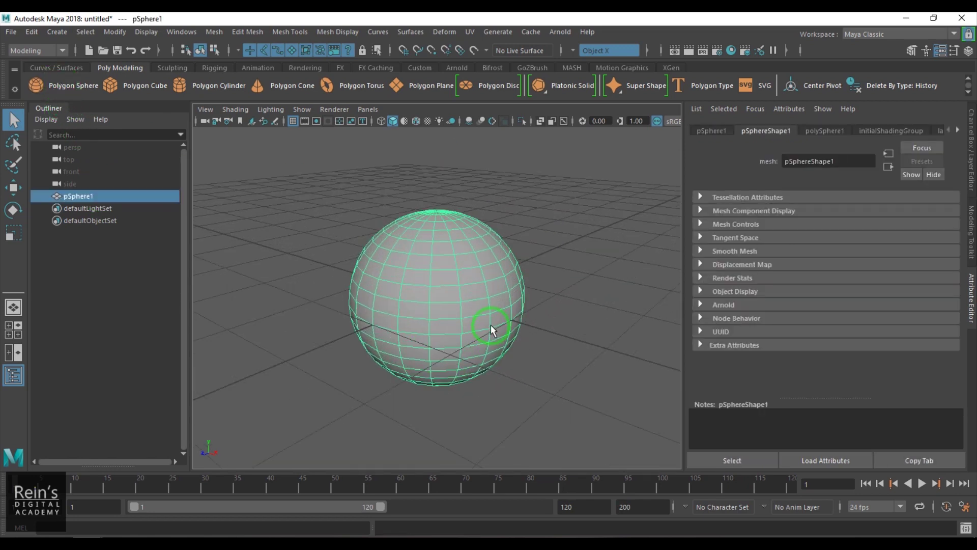
left_click(970, 138)
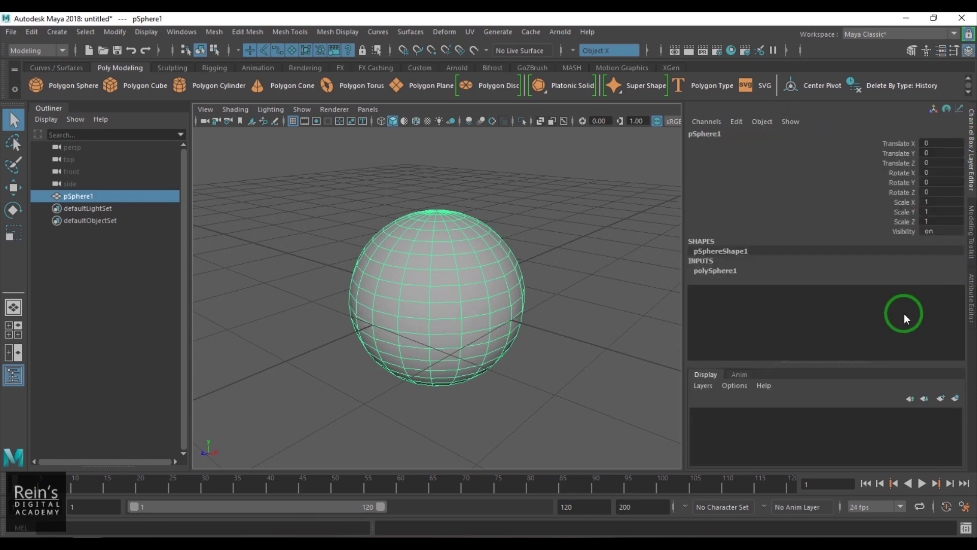
left_click(706, 271)
left_click_drag(683, 288, 806, 300)
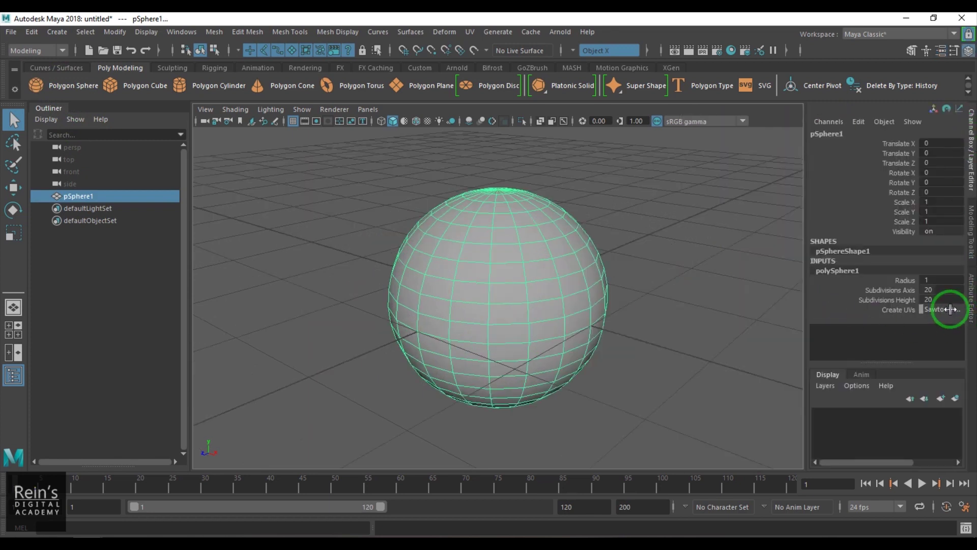
left_click(950, 309)
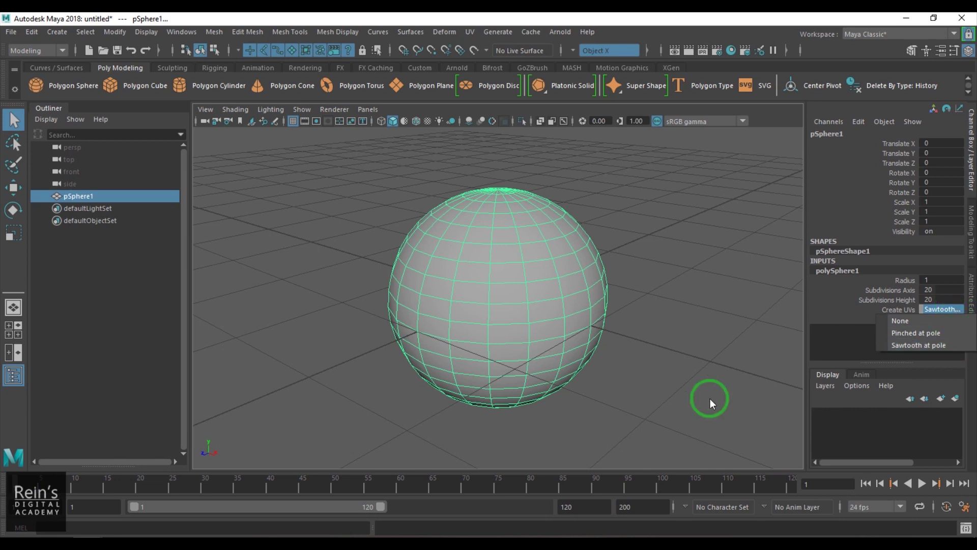
left_click(674, 391)
left_click(537, 357)
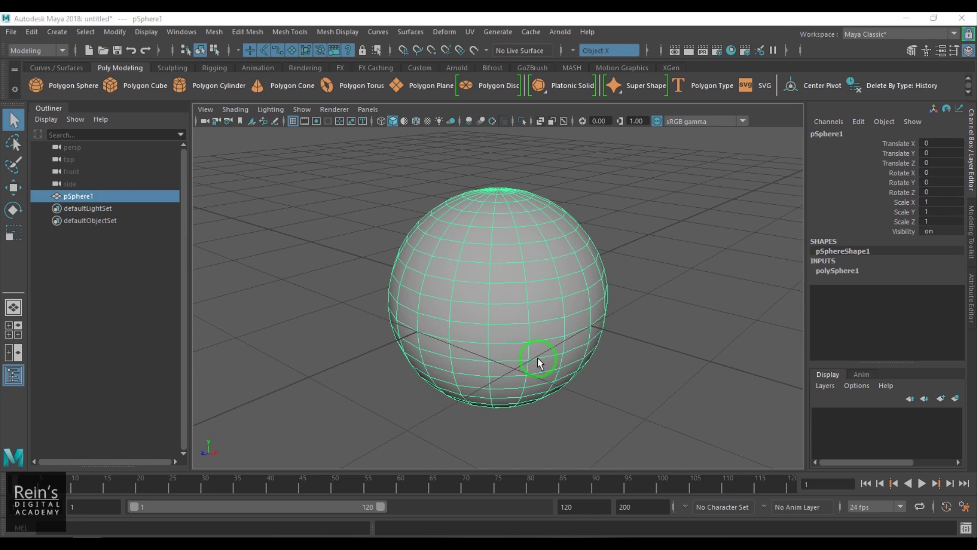
right_click_drag(537, 357, 539, 402)
Assign a new Lambert material, lambert2, to the sphere.
left_click_drag(392, 200, 416, 130)
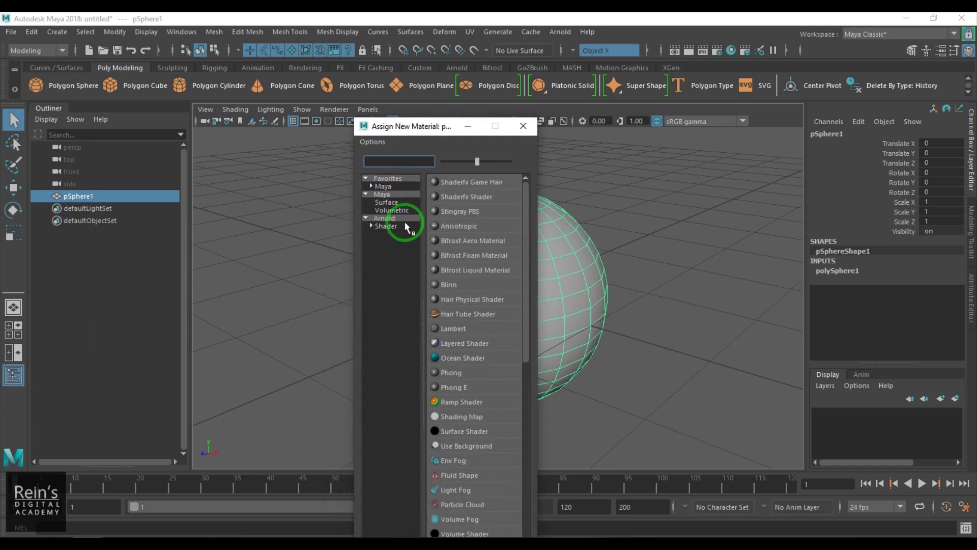
left_click(388, 202)
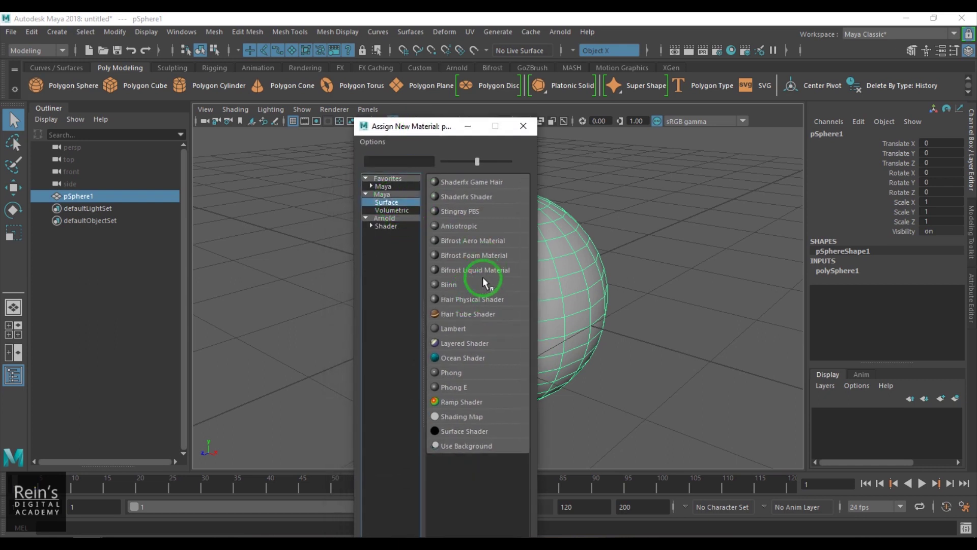
left_click(460, 330)
Drive lambert2's Color with a checker texture using light and mid-grey colours.
left_click(876, 130)
left_click(938, 268)
left_click(438, 266)
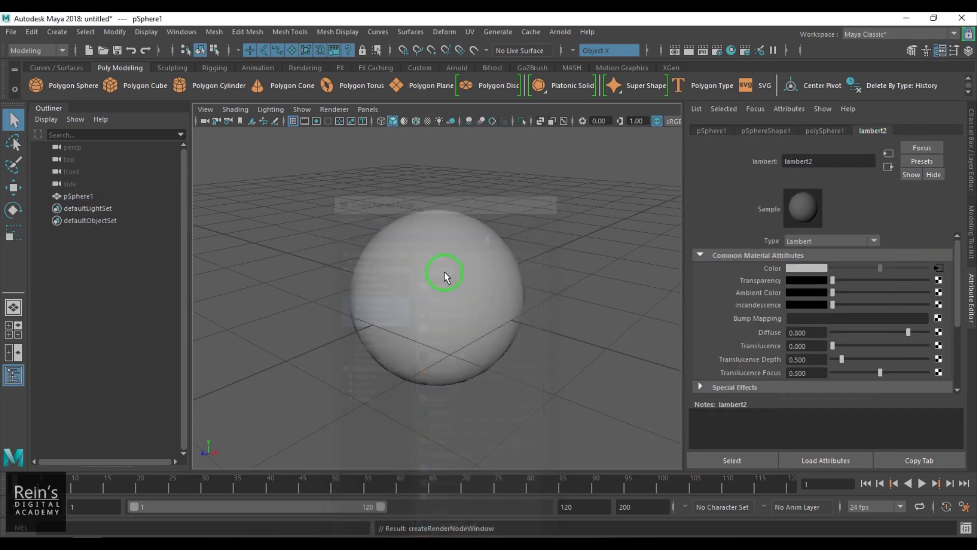
left_click(899, 253)
left_click_drag(870, 265, 854, 270)
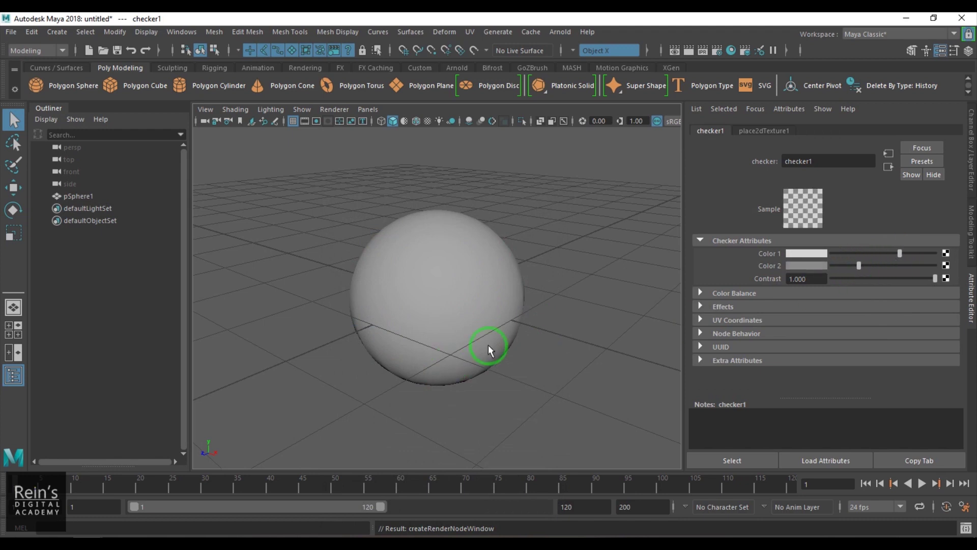
left_click(596, 330)
Show textures in the viewport and set place2dTexture1 Repeat UV to 15 by 15.
key("6")
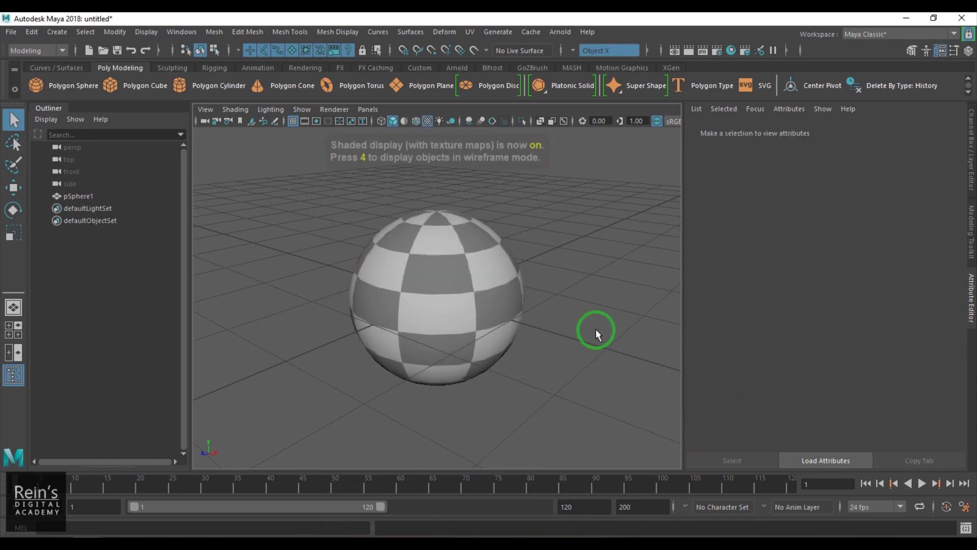
left_click(486, 318)
left_click(840, 203)
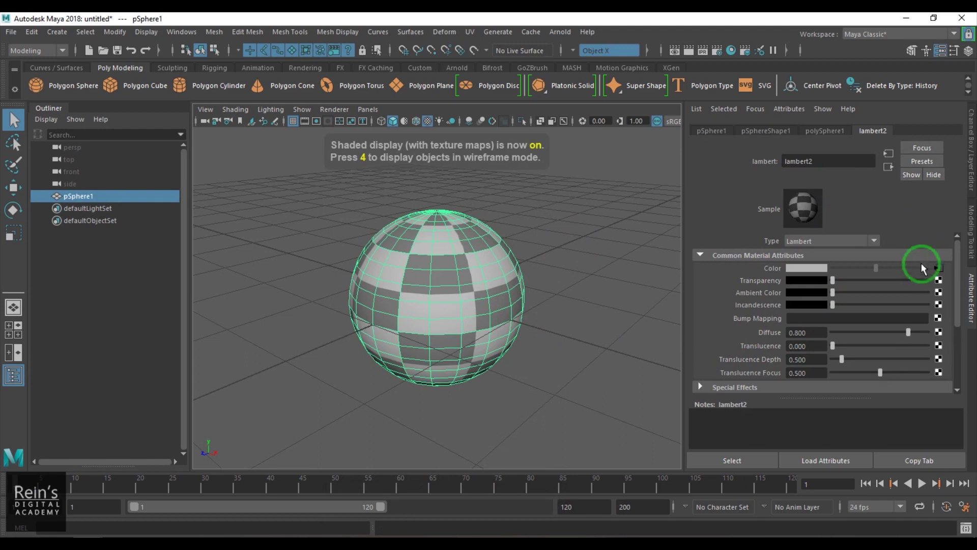
left_click(938, 268)
left_click(774, 130)
left_click_drag(814, 348, 709, 351)
type("15")
key("Tab")
type("15")
key("Return")
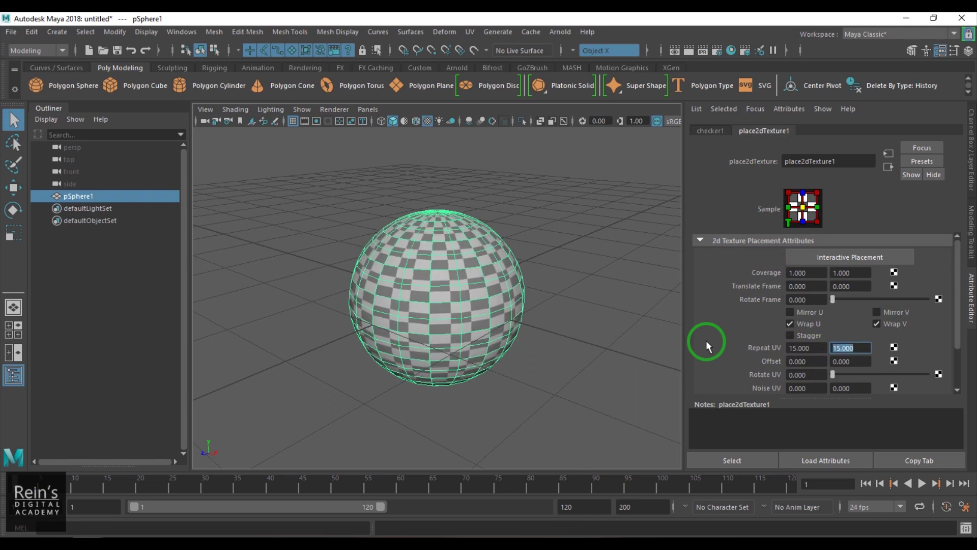
Orbit and zoom around the sphere to inspect the smaller checker squares.
left_click(569, 342)
left_click_drag(561, 332, 502, 299, "alt")
scroll(478, 349, "up", 5)
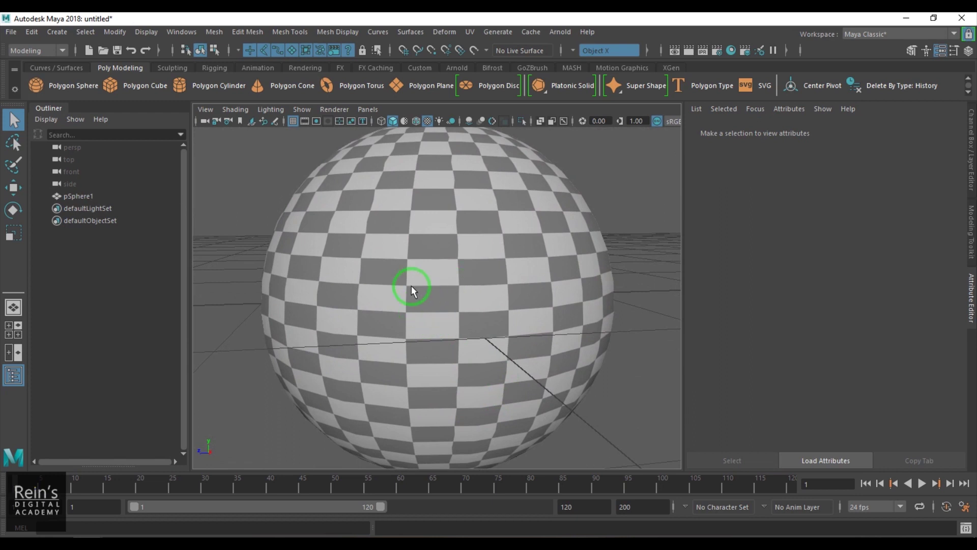
left_click_drag(444, 236, 447, 305, "alt")
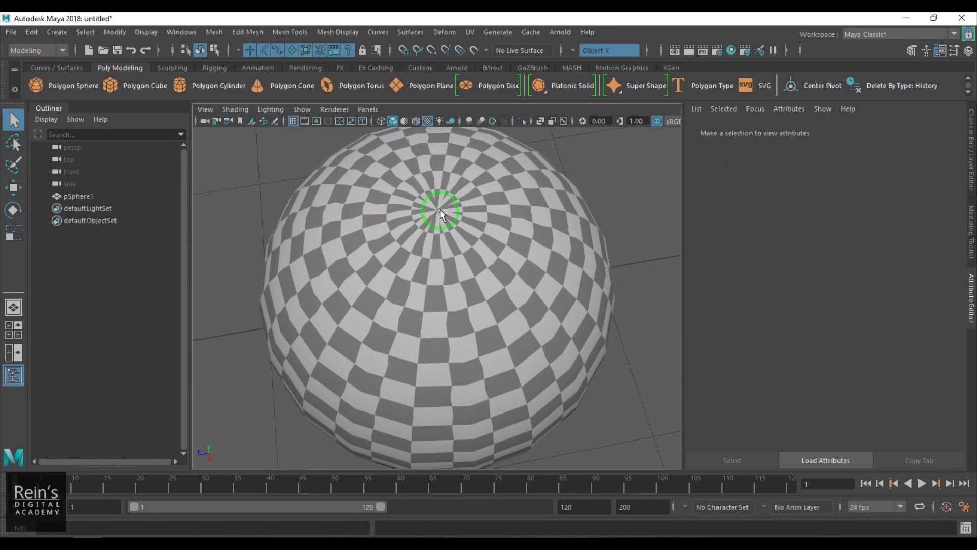
scroll(471, 320, "down", 3)
left_click_drag(471, 321, 447, 217, "alt")
left_click_drag(479, 260, 475, 349, "alt")
scroll(475, 349, "up", 5)
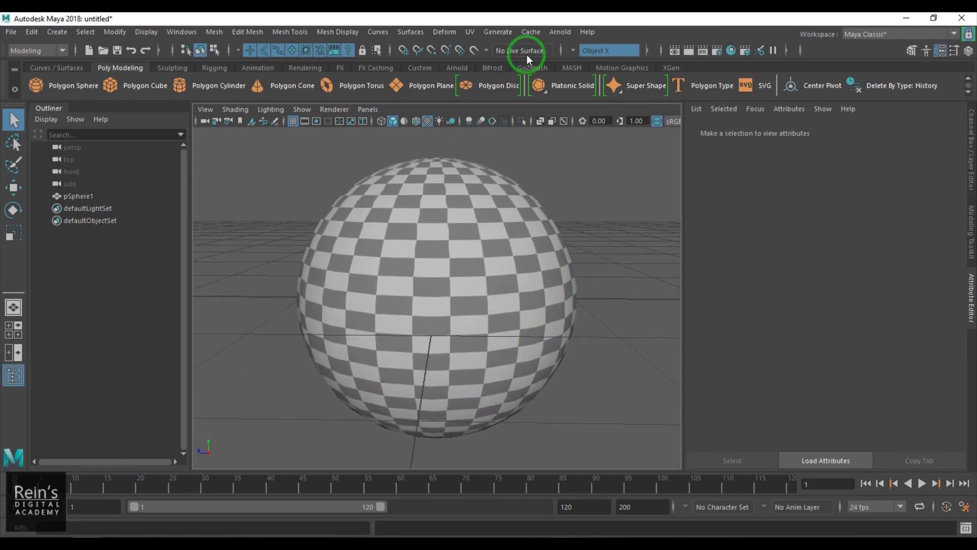
Open the UV Editor showing the sphere's UVs without the checker image.
left_click(470, 32)
left_click(483, 48)
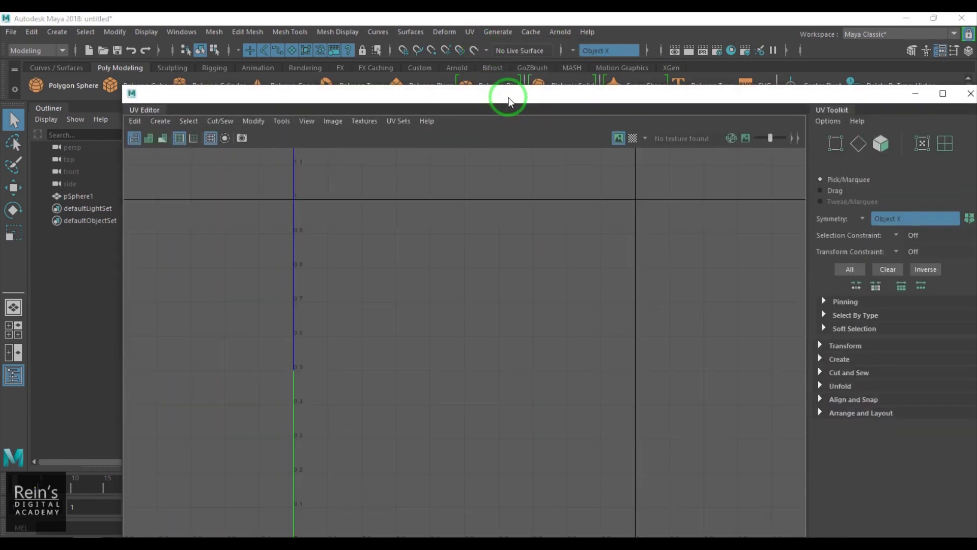
left_click_drag(505, 96, 507, 173)
left_click(475, 244)
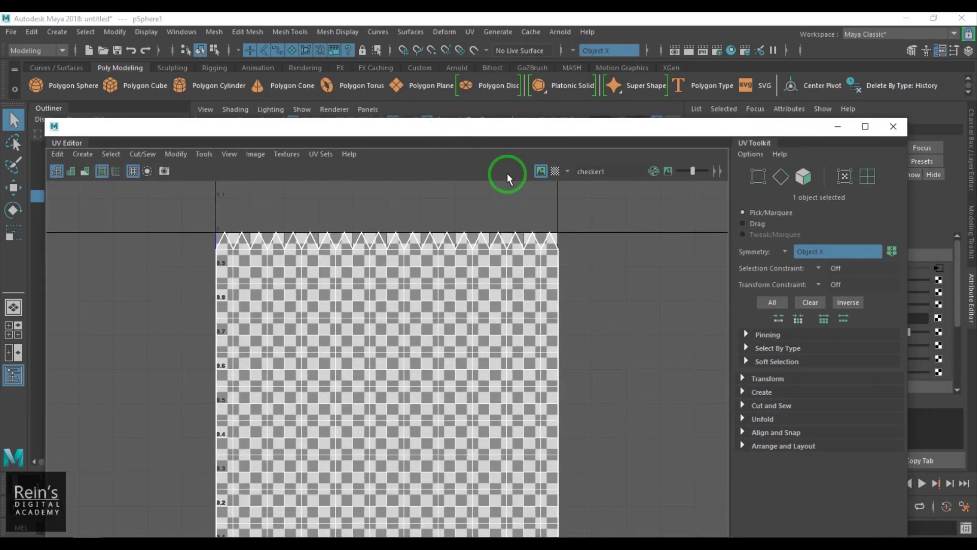
left_click(541, 171)
left_click_drag(571, 128, 557, 74)
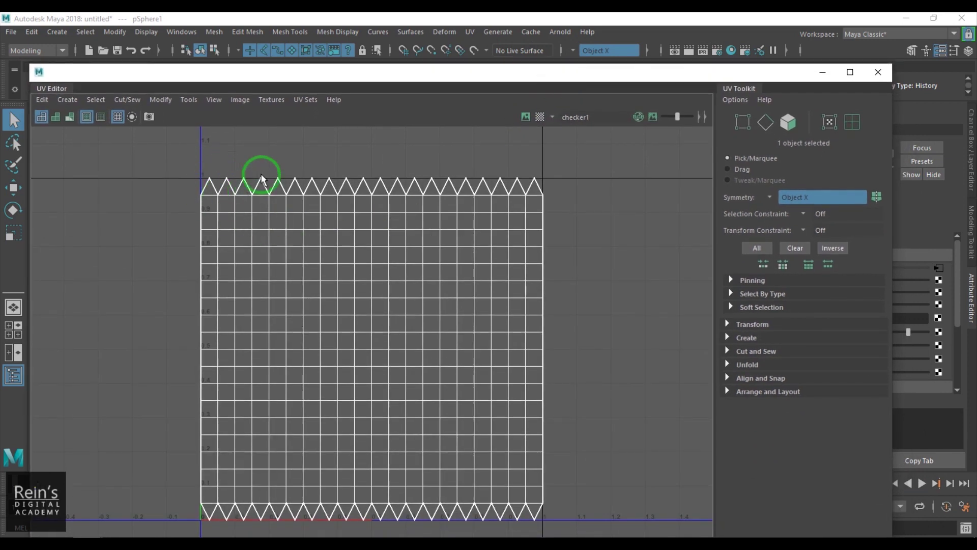
left_click_drag(891, 322, 629, 324)
scroll(303, 355, "up", 4)
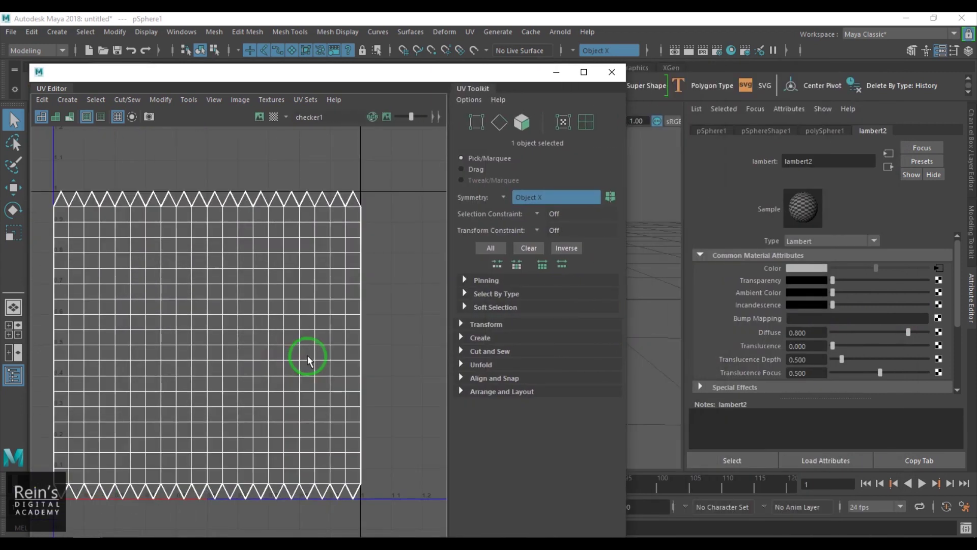
Set polySphere1's Create UVs to None, then Pinched at pole, and view the top pole.
left_click(972, 163)
left_click(886, 269)
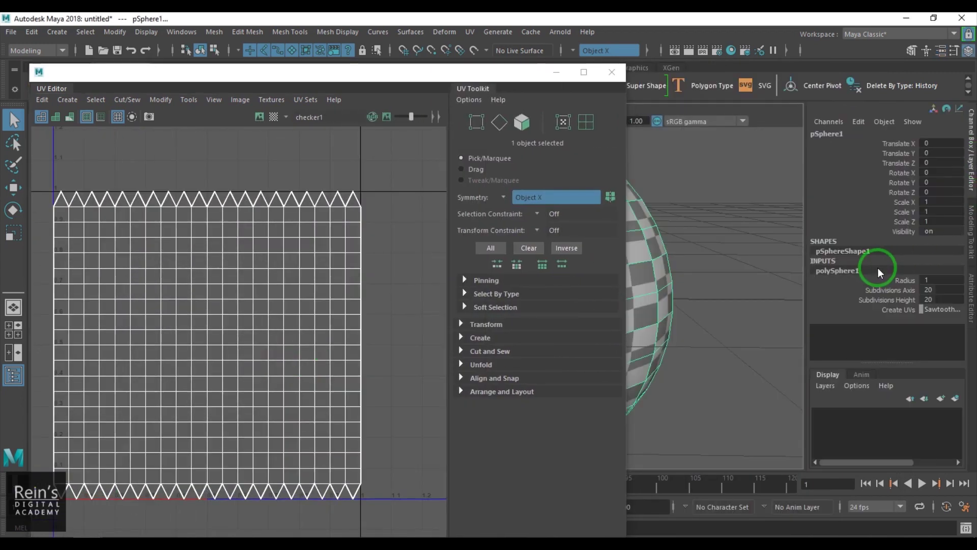
left_click(940, 309)
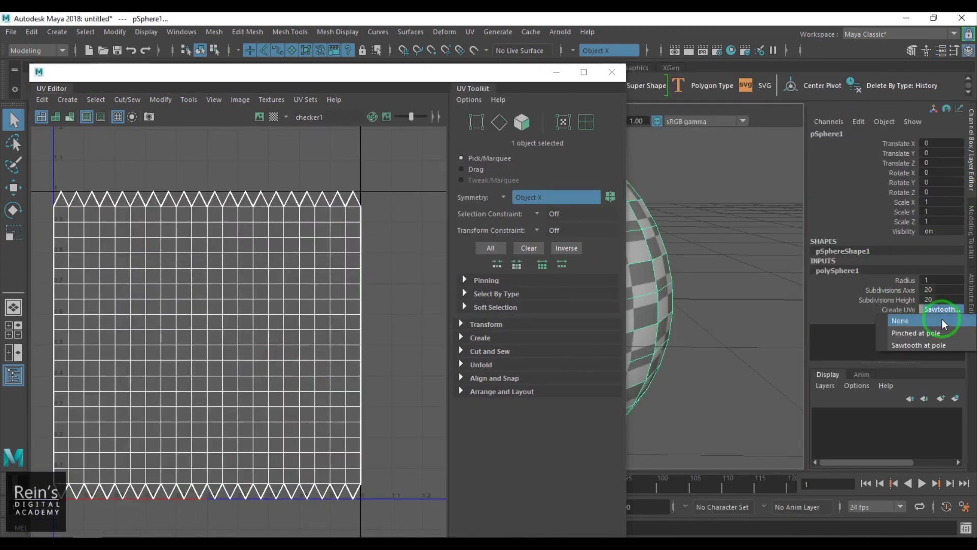
left_click(941, 322)
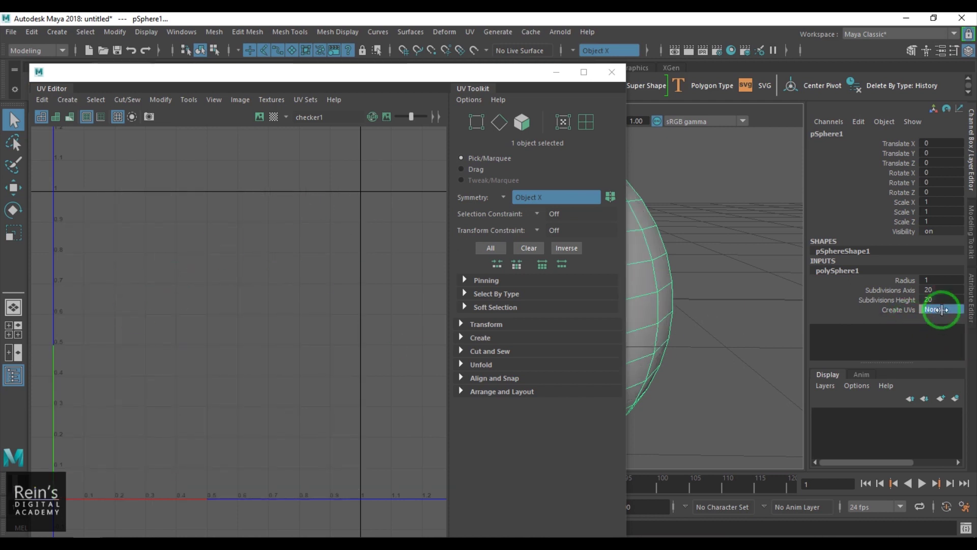
left_click(942, 309)
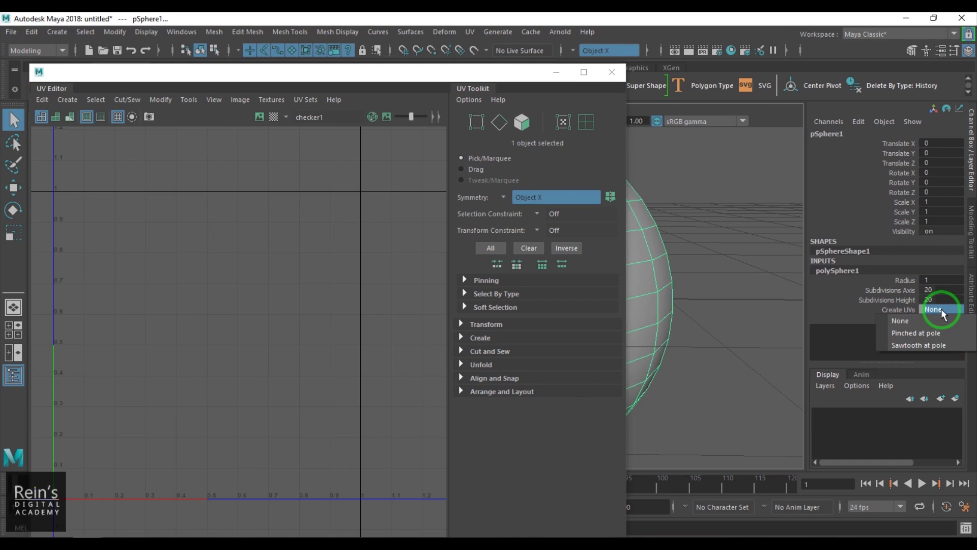
left_click(939, 333)
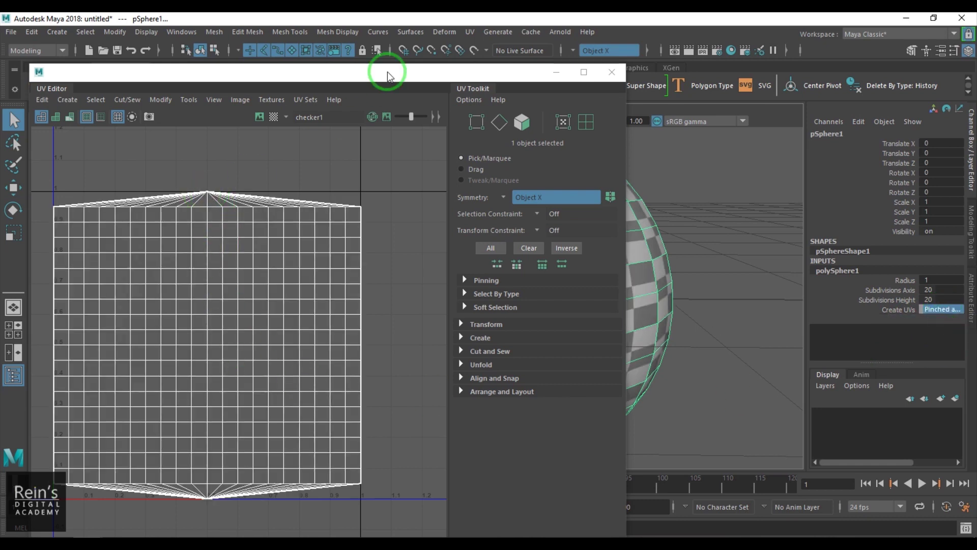
left_click_drag(388, 71, 393, 353)
left_click_drag(591, 190, 519, 258, "alt")
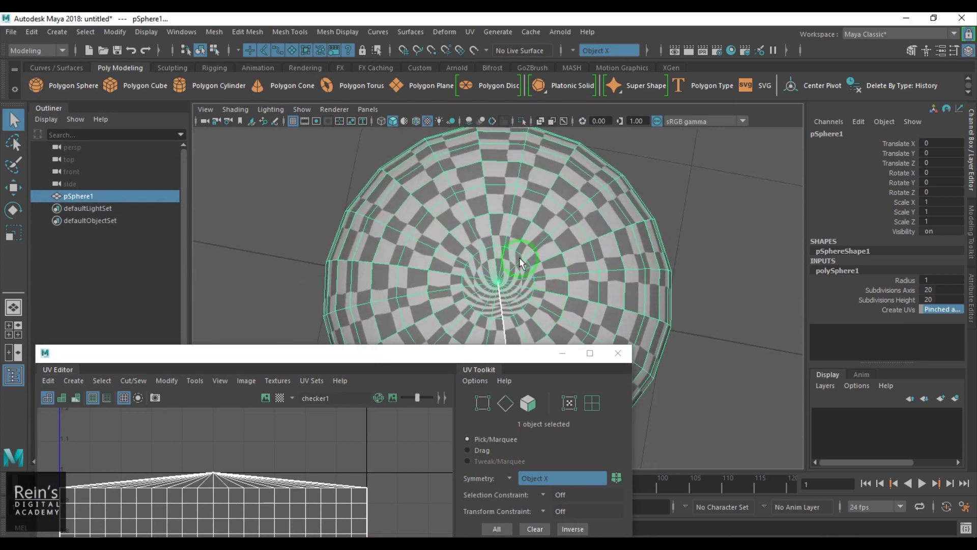
Switch the sphere's Create UVs to Sawtooth at pole.
scroll(517, 268, "up", 5)
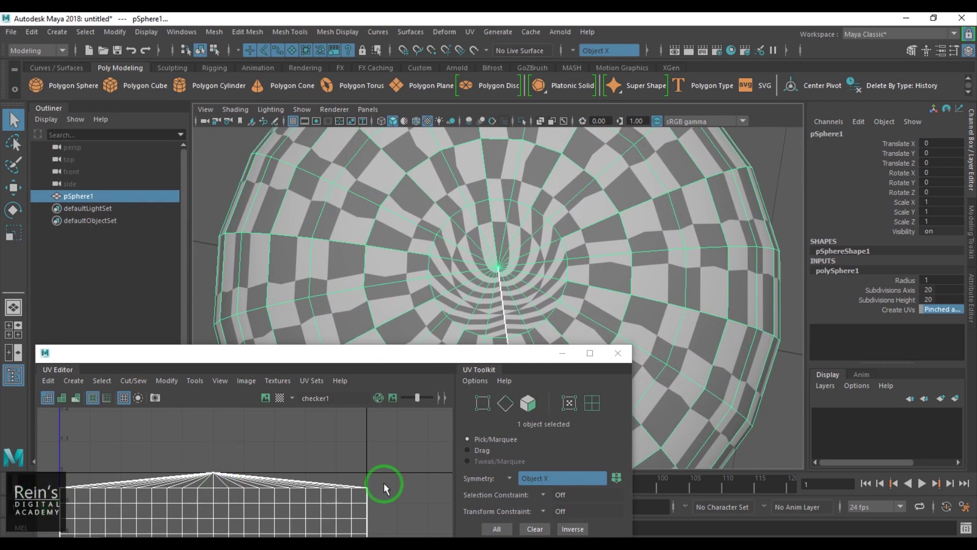
left_click_drag(712, 275, 534, 218, "alt")
left_click_drag(554, 261, 560, 300, "alt")
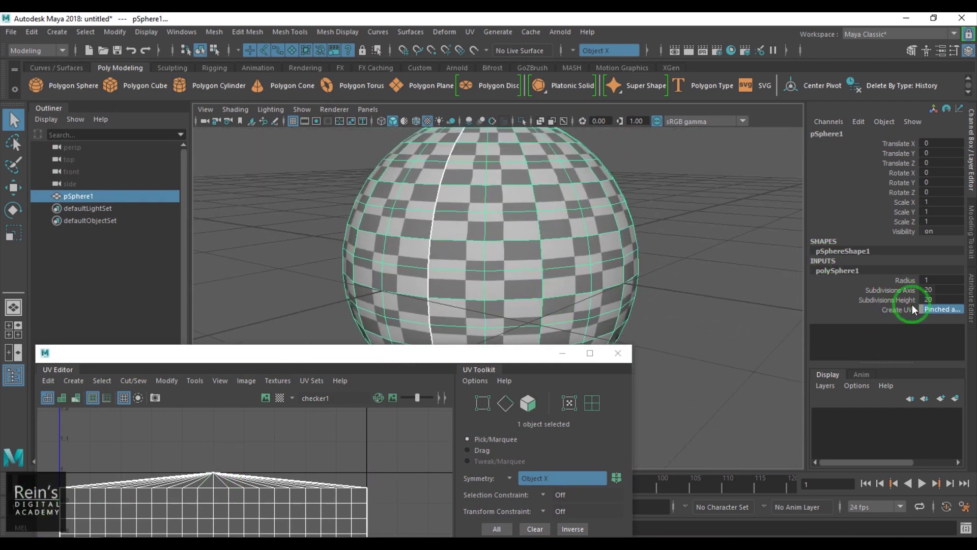
left_click(934, 309)
left_click(929, 345)
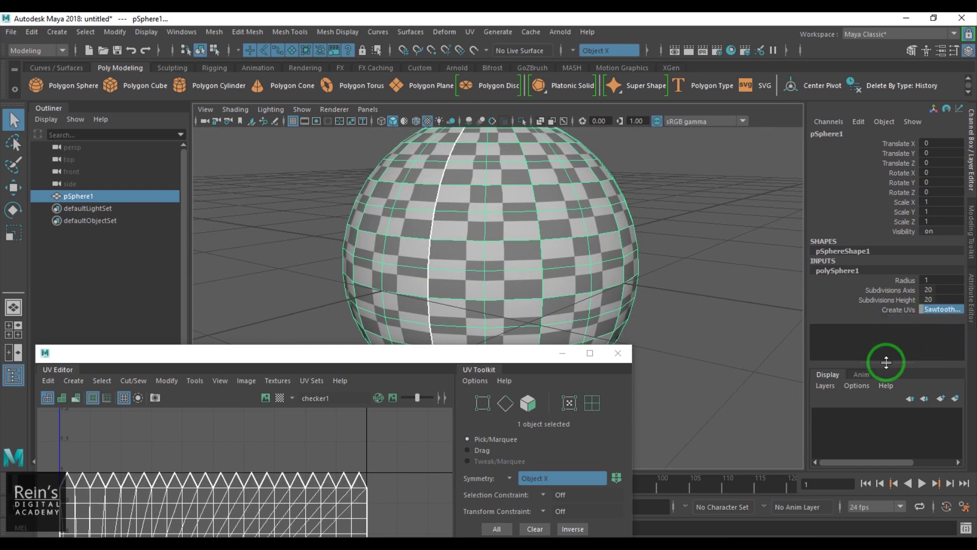
Close the UV Editor, deselect the sphere and orbit to a higher view.
left_click_drag(396, 354, 407, 170)
left_click(628, 162)
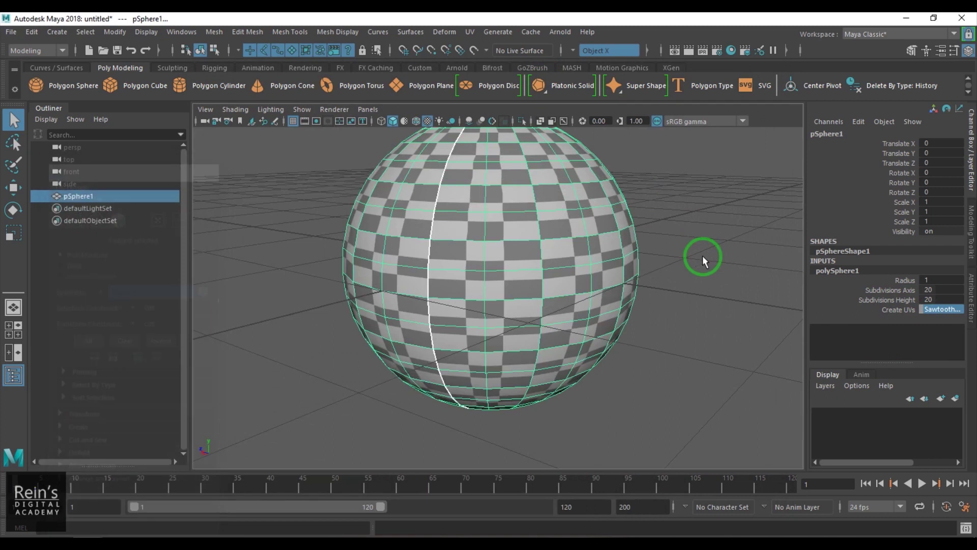
left_click(702, 255)
scroll(630, 284, "down", 3)
left_click_drag(597, 267, 492, 273, "alt")
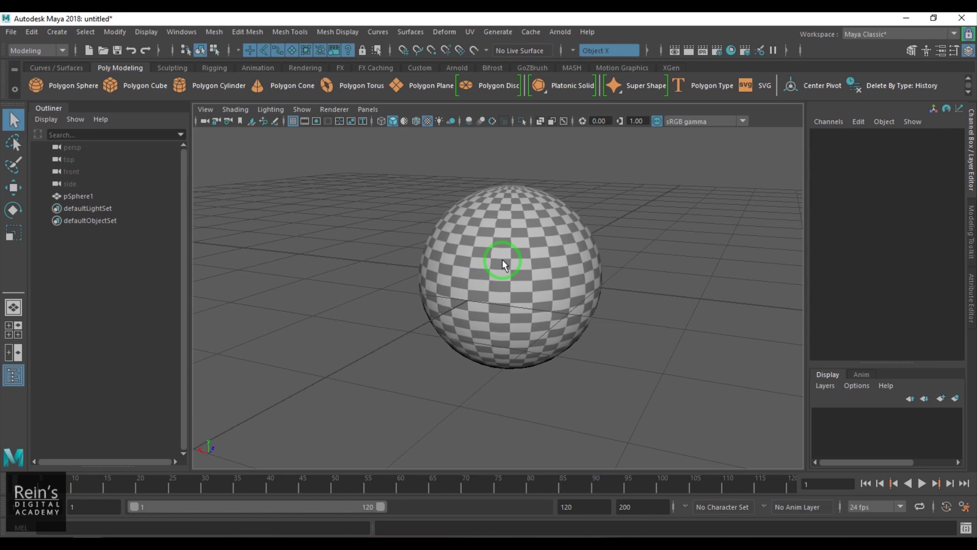
Set pSphere1's Subdivisions Axis and Subdivisions Height both to 28.
left_click(567, 259)
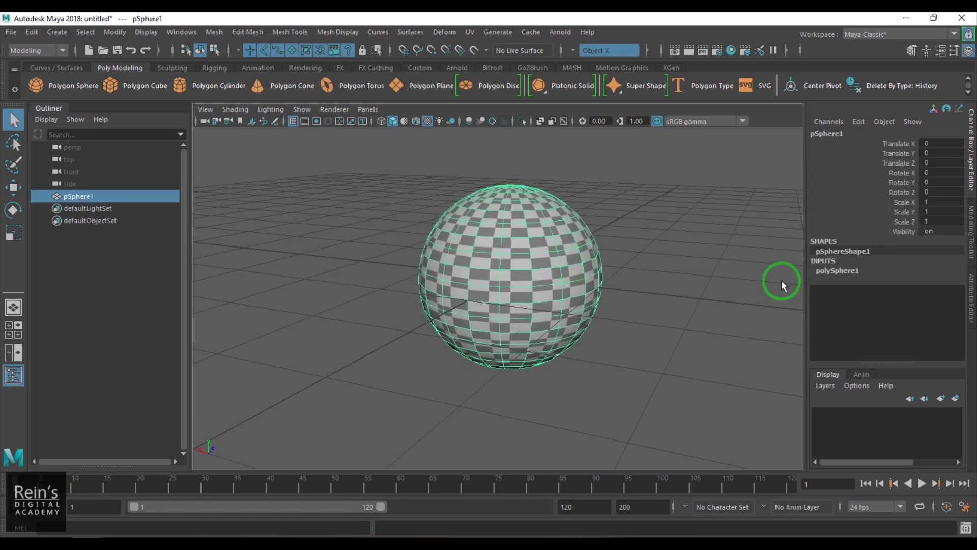
left_click_drag(942, 291, 947, 298)
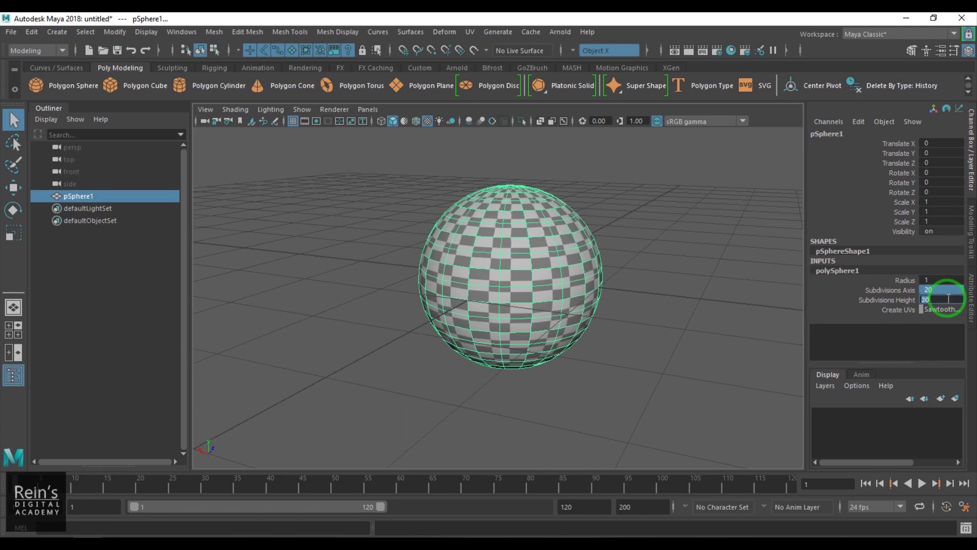
key("Return")
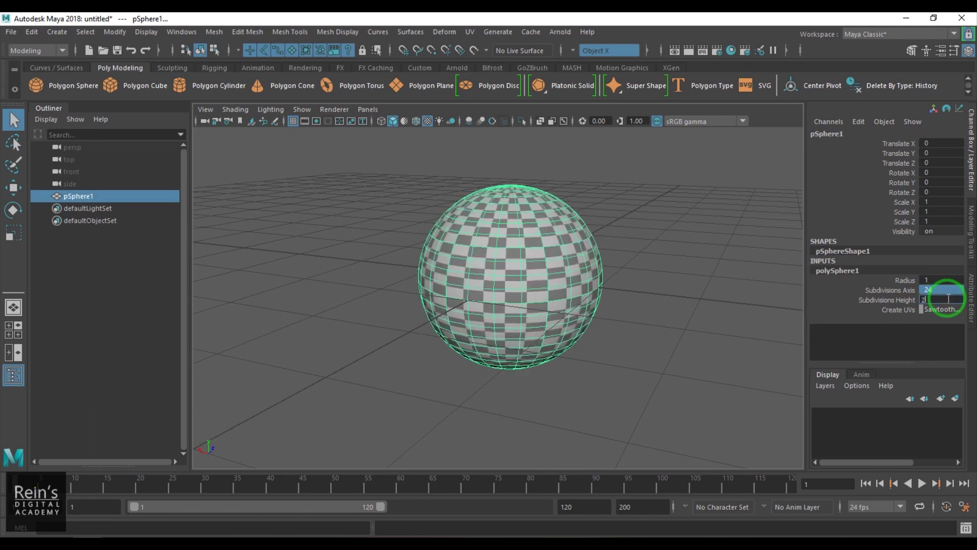
type("28")
key("Return")
left_click_drag(908, 290, 912, 301)
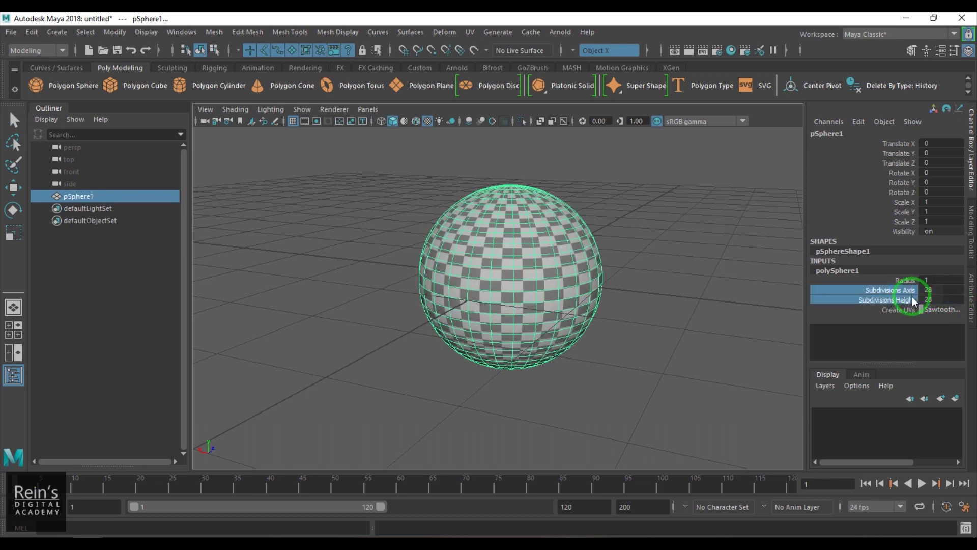
left_click(598, 421)
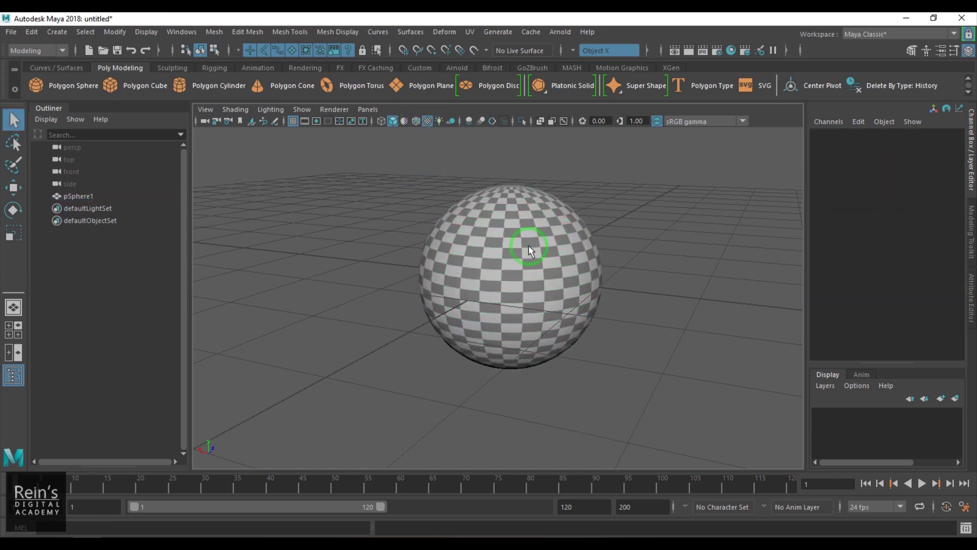
left_click(572, 306)
Return to plain shaded display with wireframe on shaded, viewing the sphere's top pole.
key("5")
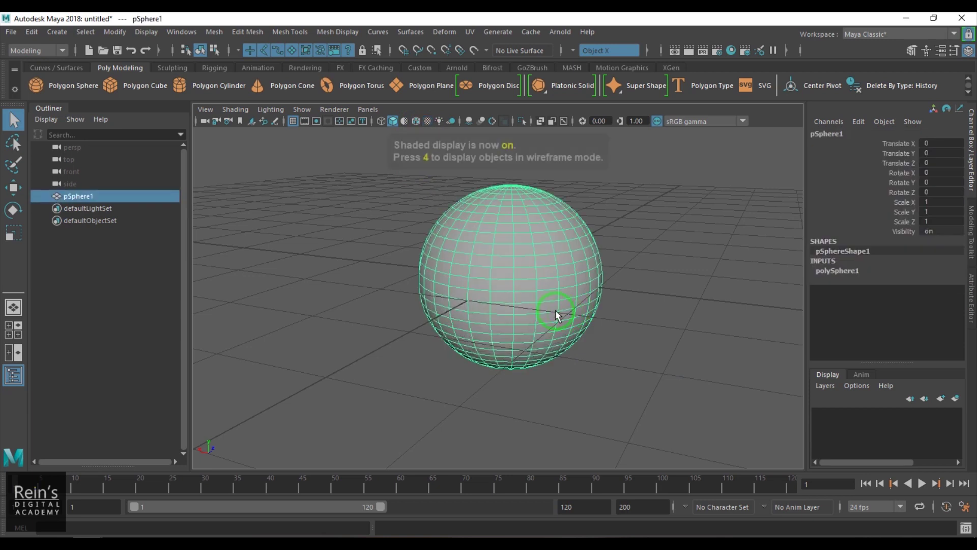
left_click(416, 122)
left_click(713, 356)
mouse_move(713, 355)
left_mouse_down("alt")
mouse_move(708, 338)
mouse_move(611, 355)
mouse_move(548, 323)
mouse_move(707, 298)
mouse_move(695, 346)
mouse_move(622, 369)
mouse_move(632, 343)
mouse_move(607, 389)
left_mouse_up("alt")
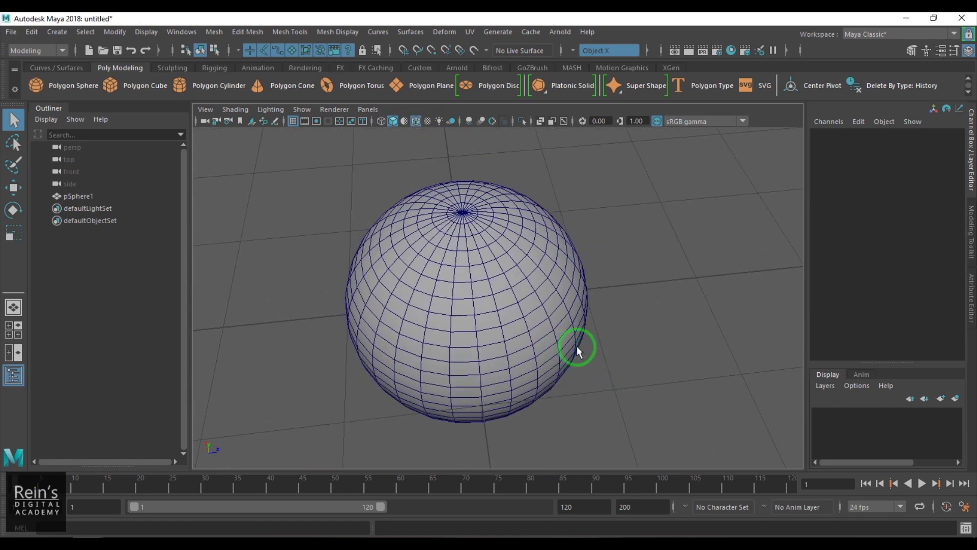
scroll(499, 300, "up", 2)
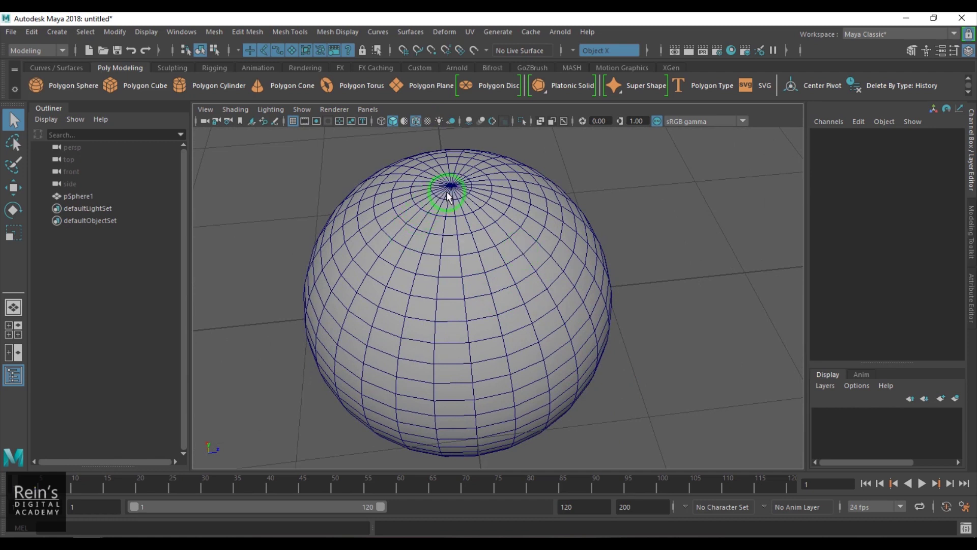
Select the top pole vertex with the Move tool and set Symmetry to Off.
right_click_drag(449, 197, 452, 185)
left_click(456, 235)
key("w")
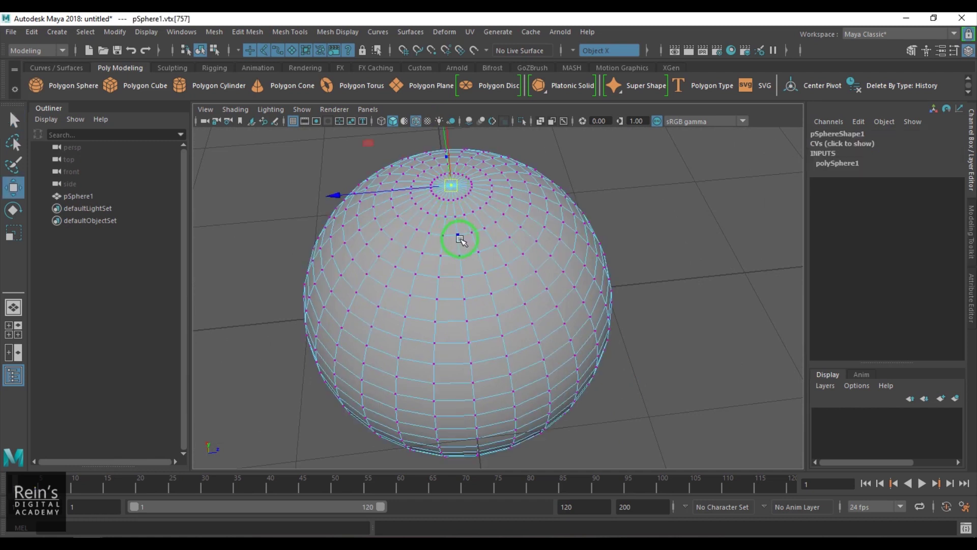
left_click(572, 51)
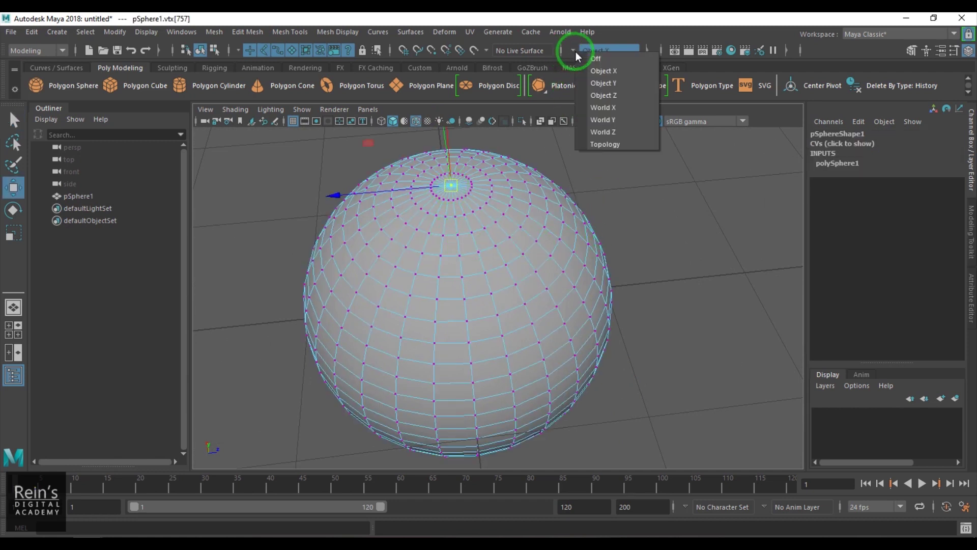
left_click(585, 57)
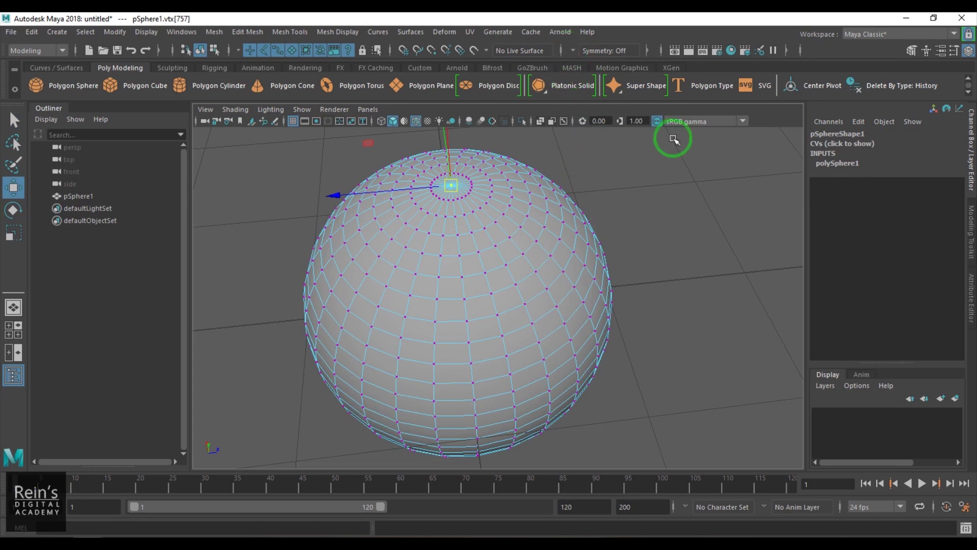
Enable Soft Select in the Move Tool settings, checking the falloff with the B toggle.
left_click(954, 50)
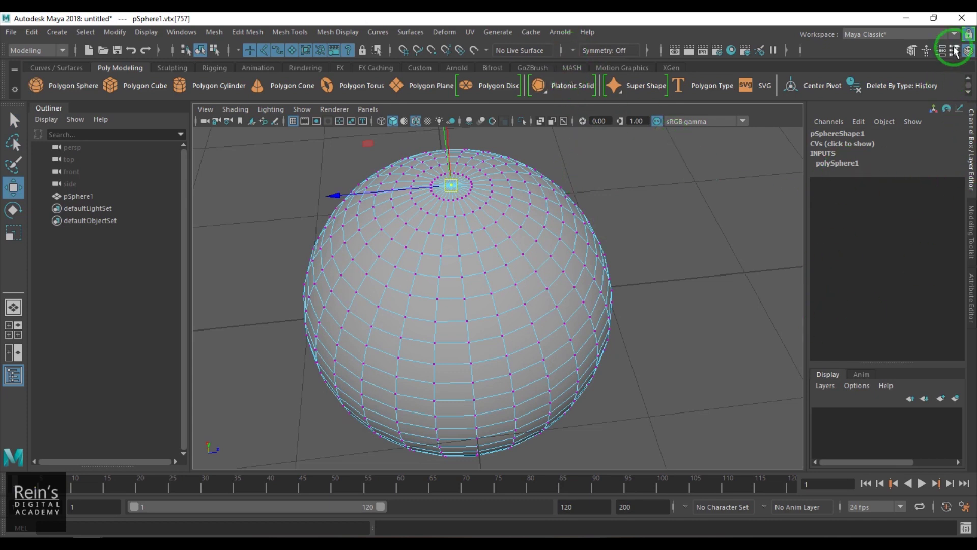
left_click_drag(273, 127, 789, 75)
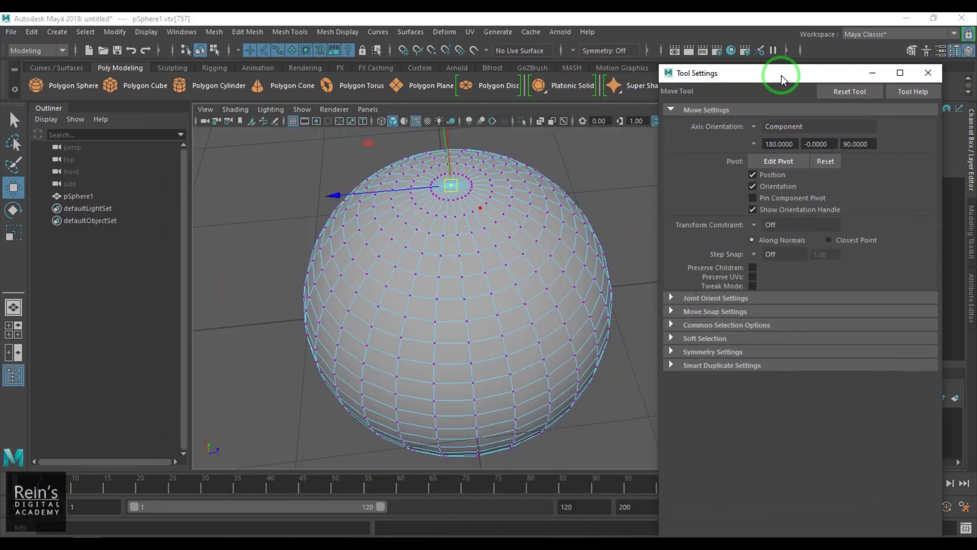
left_click(726, 337)
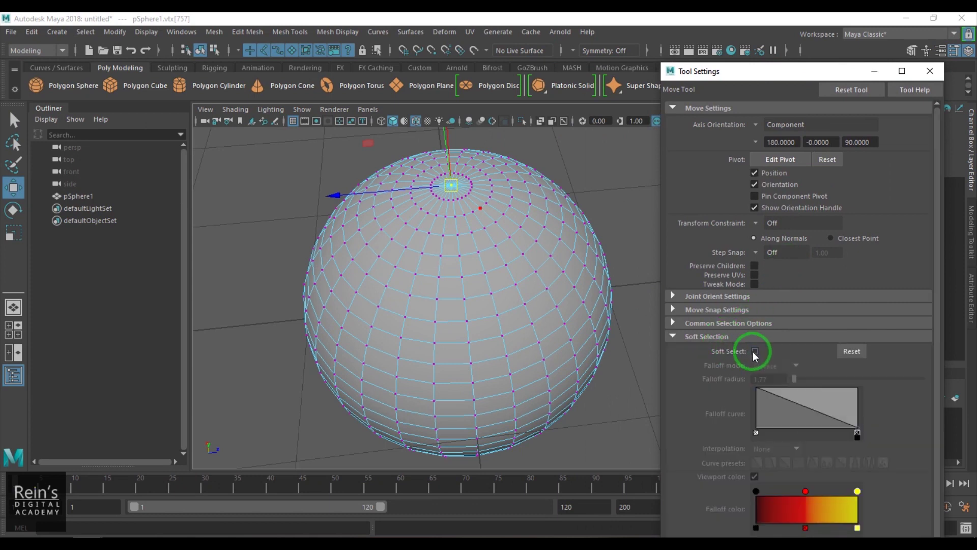
left_click(754, 351)
scroll(453, 256, "down", 3)
left_click_drag(453, 256, 466, 307, "alt")
key("b")
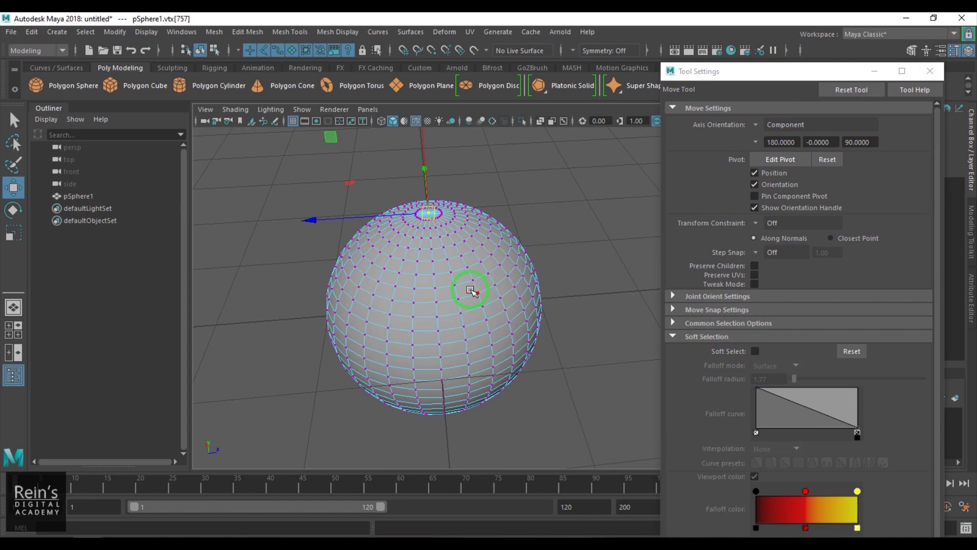
key("b")
key("b")
key("b")
key("b")
key("b")
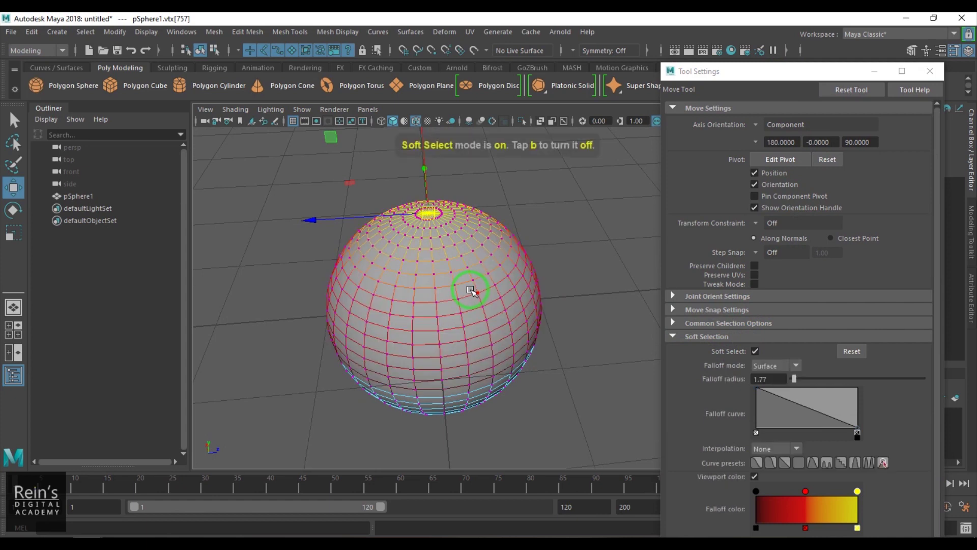
Shrink the soft-selection falloff radius and give its falloff curve Spline-interpolated keys.
mouse_move(506, 284)
left_mouse_down()
mouse_move(524, 279)
mouse_move(395, 290)
mouse_move(506, 290)
mouse_move(498, 292)
left_mouse_up()
left_click_drag(562, 276, 410, 312)
left_click_drag(790, 402, 787, 414)
left_click(756, 462)
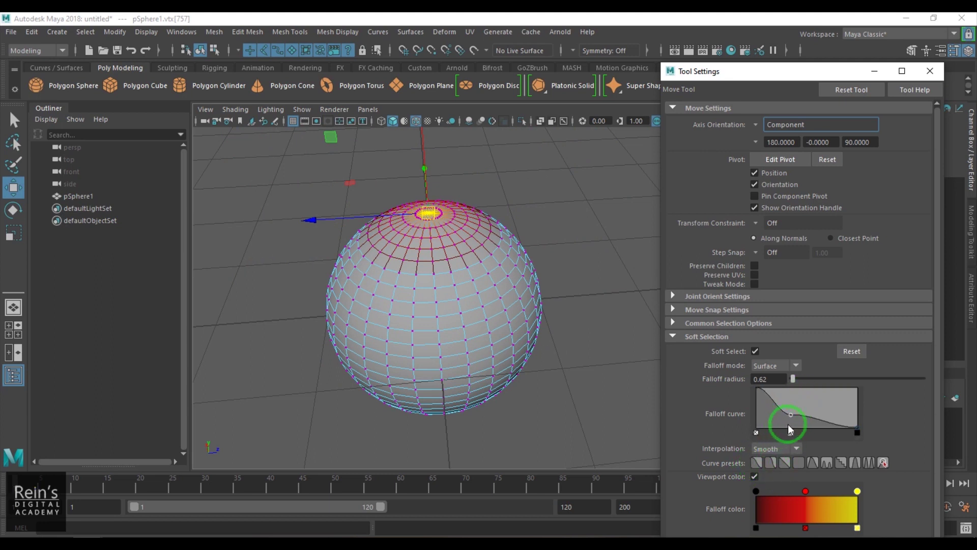
left_click(795, 447)
left_click(780, 497)
left_click(756, 388)
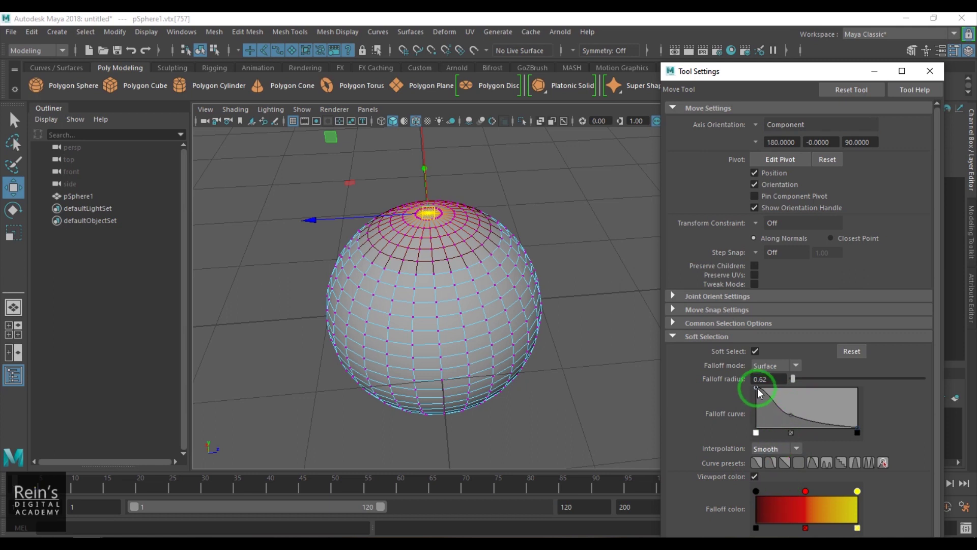
left_click(763, 450)
left_click(771, 497)
left_click_drag(791, 415, 790, 414)
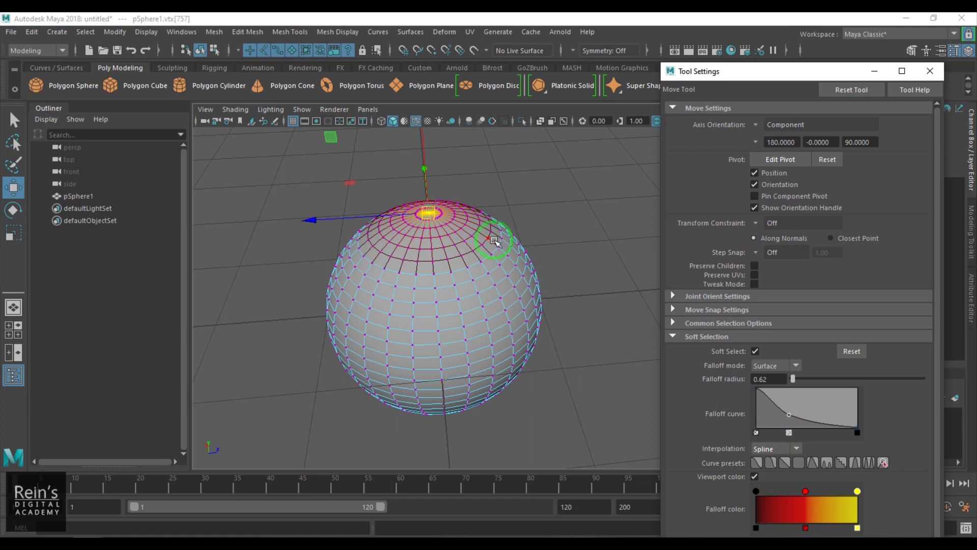
Pull the top pole vertex down into a shallow, smooth dent.
scroll(467, 256, "up", 2)
scroll(467, 256, "up", 3)
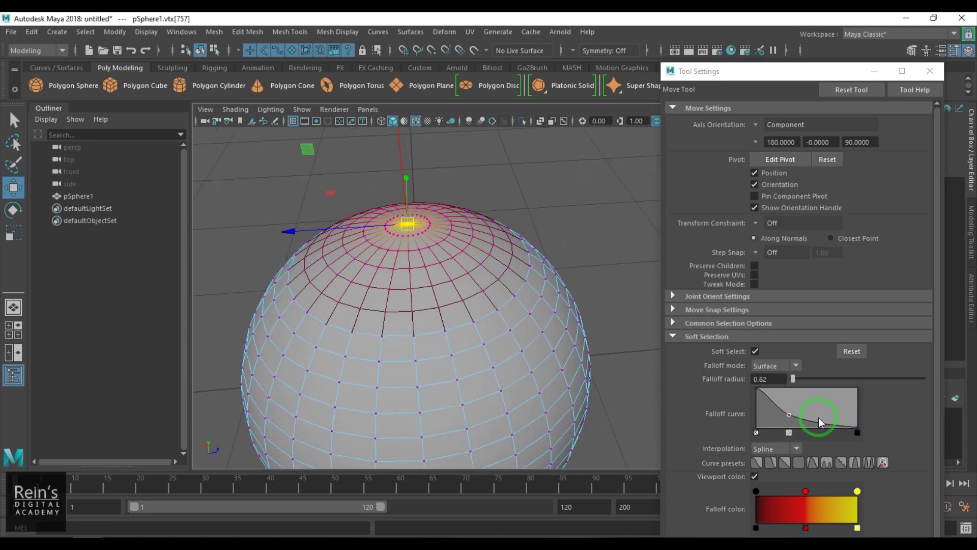
middle_click_drag(395, 263, 400, 153)
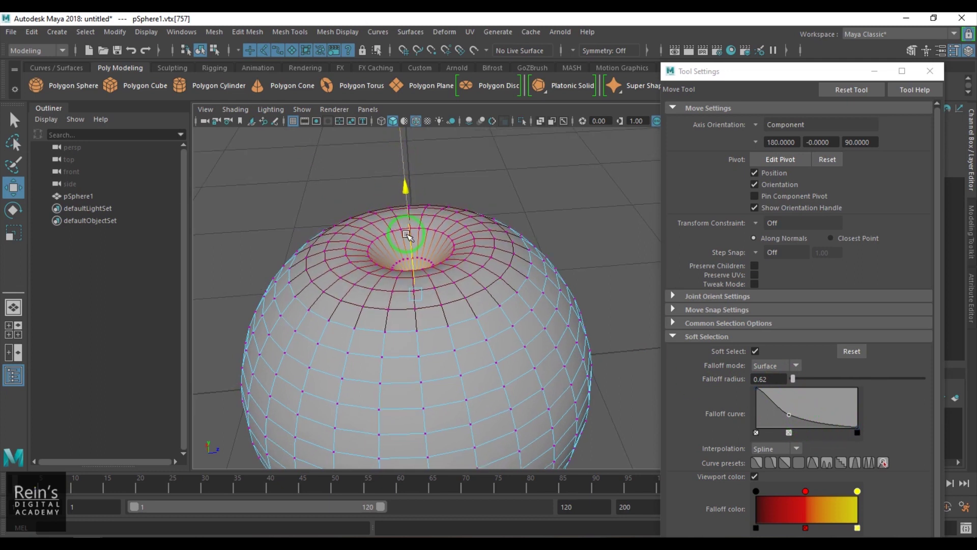
middle_click_drag(406, 235, 405, 195)
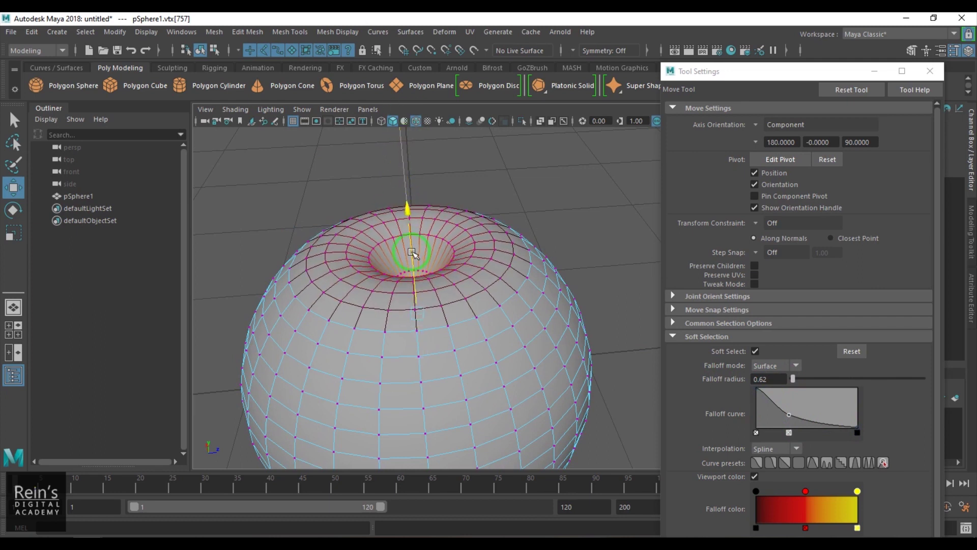
left_click_drag(479, 267, 412, 246, "alt")
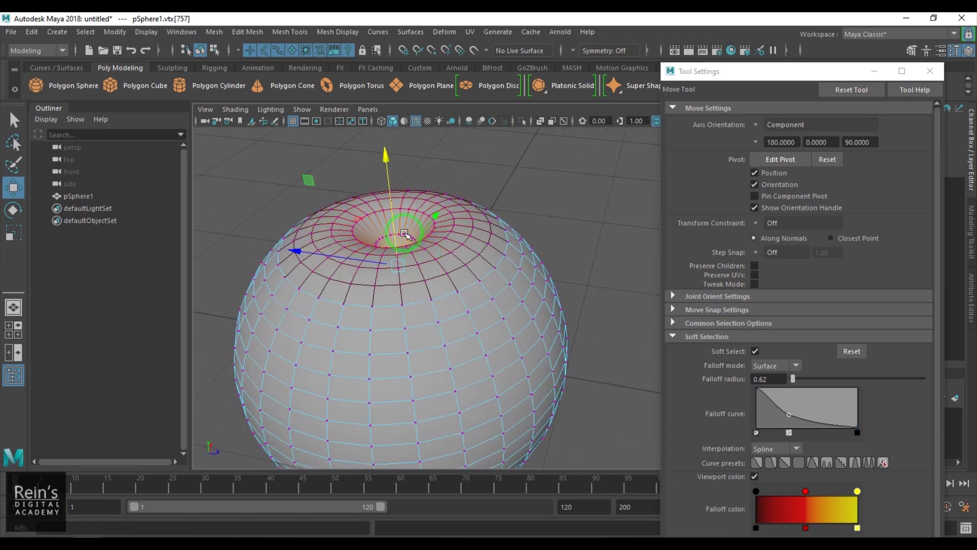
scroll(516, 265, "down", 3)
left_click_drag(447, 205, 476, 295, "alt")
key("F10")
Select the middle edge loop and switch its soft-selection falloff to the smooth S-curve preset.
double_click(451, 250)
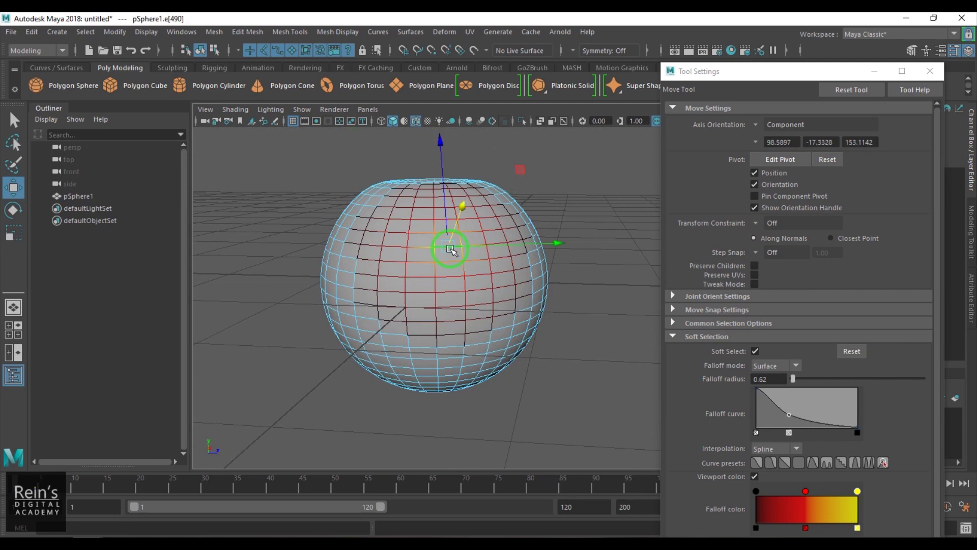
left_click(772, 462)
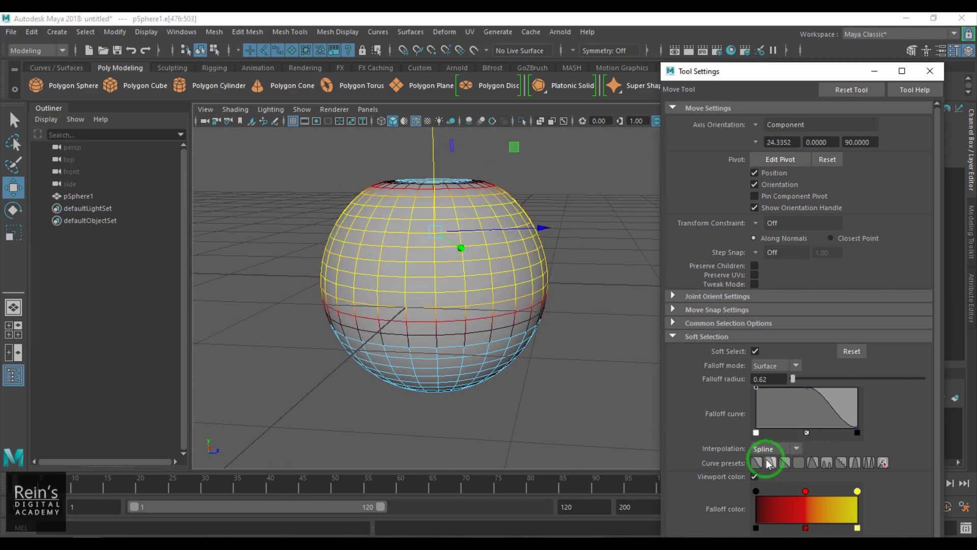
left_click(759, 462)
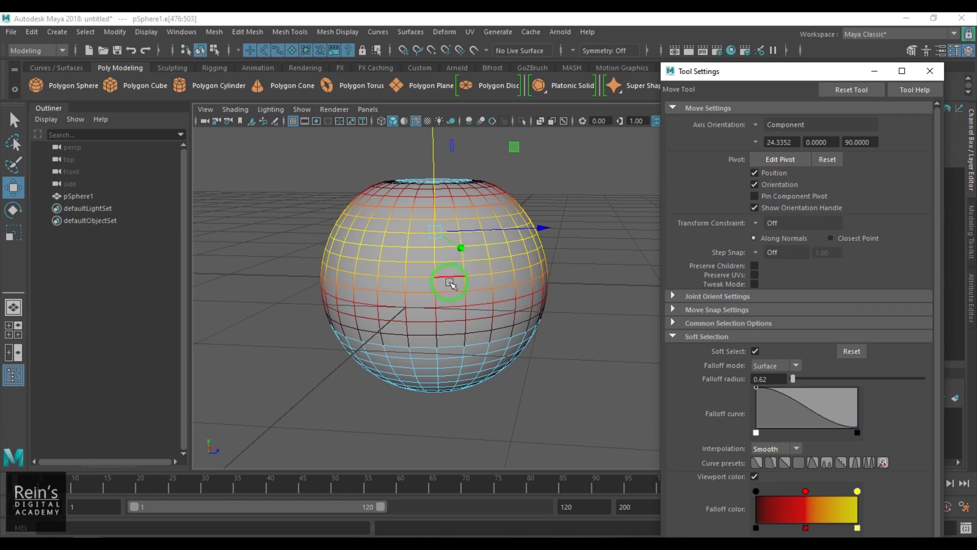
left_click_drag(506, 297, 488, 299, "alt")
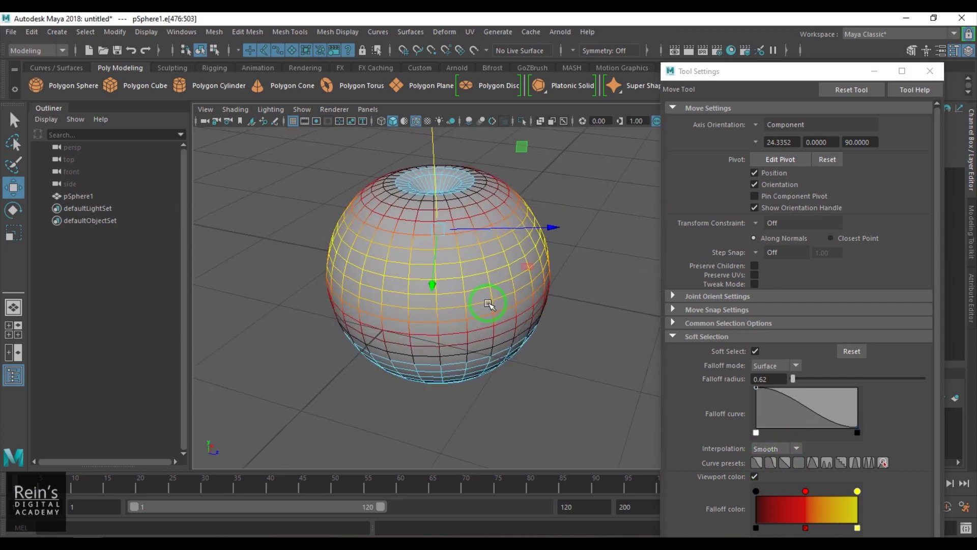
key("r")
left_click_drag(557, 273, 599, 283, "alt")
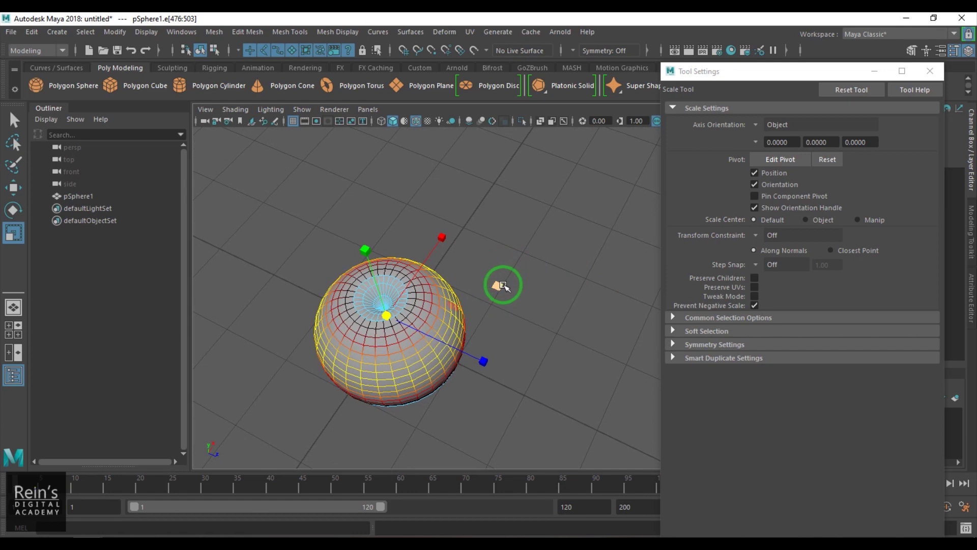
Scale the middle edge loop outward on the XZ plane, redoing the first widening attempt.
left_click(444, 236)
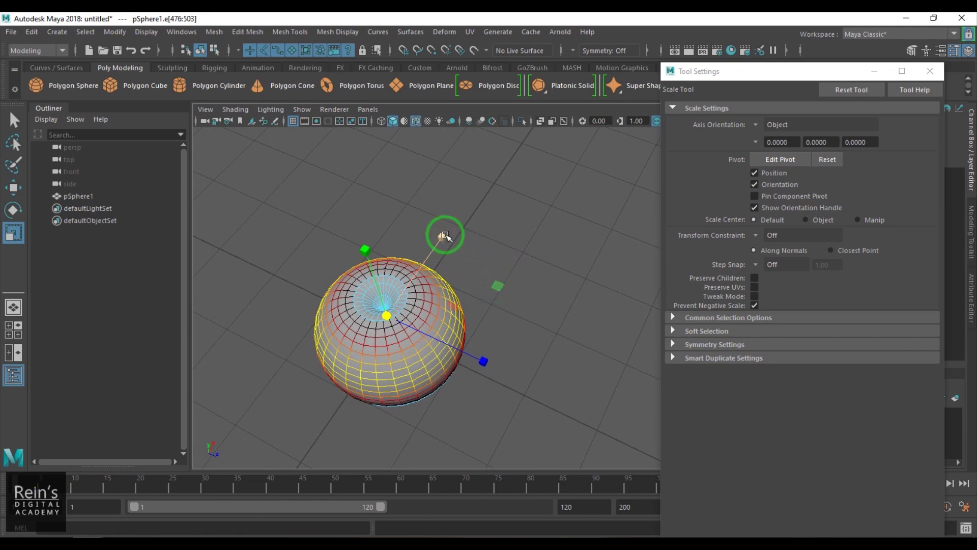
left_click(485, 358)
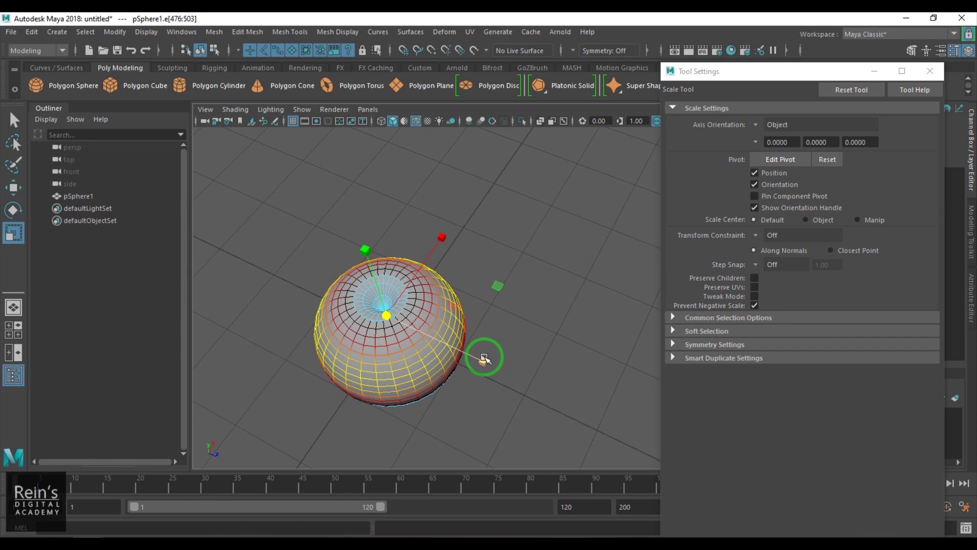
left_click(364, 249)
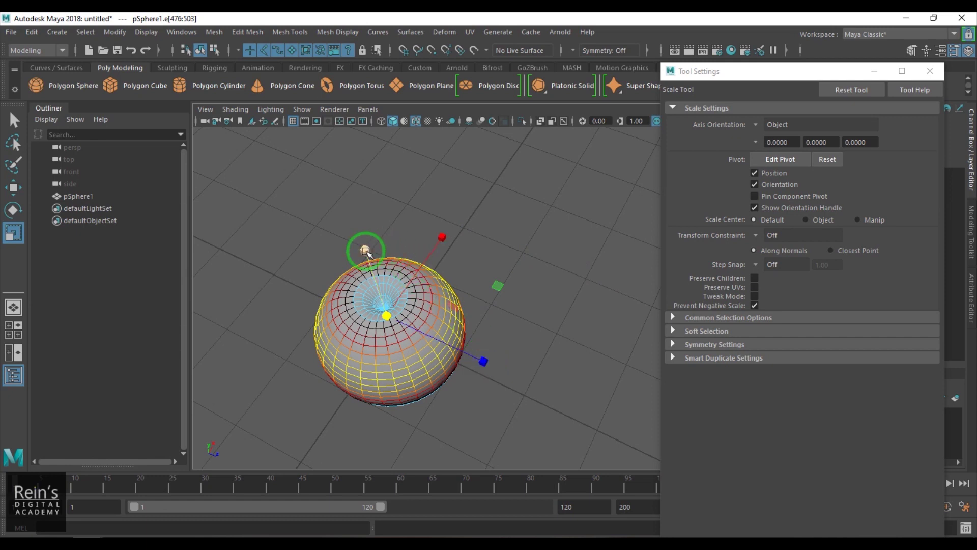
left_click_drag(461, 303, 515, 312, "alt")
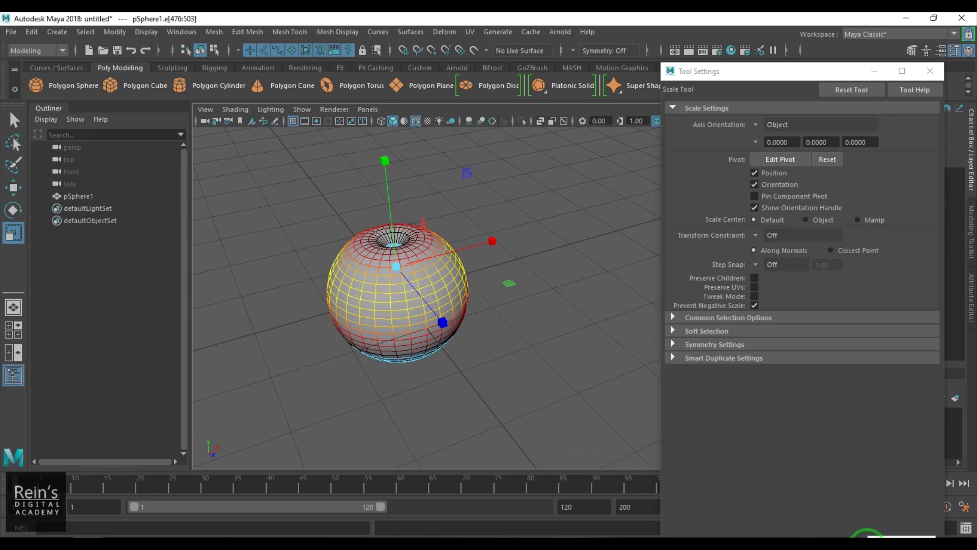
left_click_drag(505, 283, 489, 307)
key("ctrl+z")
key("ctrl+z")
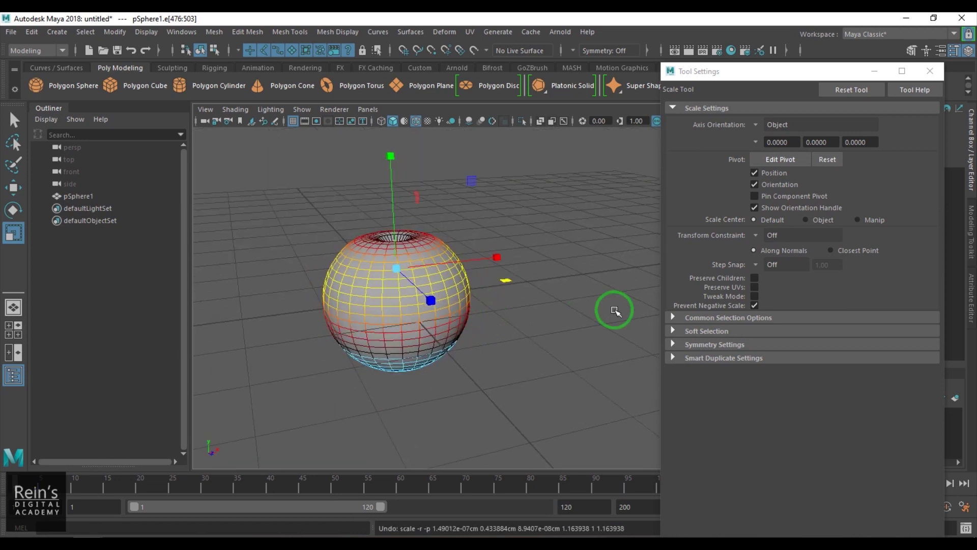
mouse_move(390, 381)
middle_mouse_down()
mouse_move(399, 371)
mouse_move(416, 385)
mouse_move(404, 386)
middle_mouse_up()
left_click_drag(504, 283, 427, 359)
Select the bottom edge loop and display its channel values.
double_click(387, 369)
key("ctrl+a")
left_click_drag(457, 406, 504, 305, "alt")
Scale the selected edge loop slightly outward.
right_click(898, 502)
left_click(879, 230)
left_click_drag(474, 356, 564, 327, "alt")
middle_click_drag(554, 298, 556, 299)
left_click_drag(556, 295, 505, 204, "alt")
Select the loop above the lower body and scale it outward to widen the middle.
double_click(513, 189)
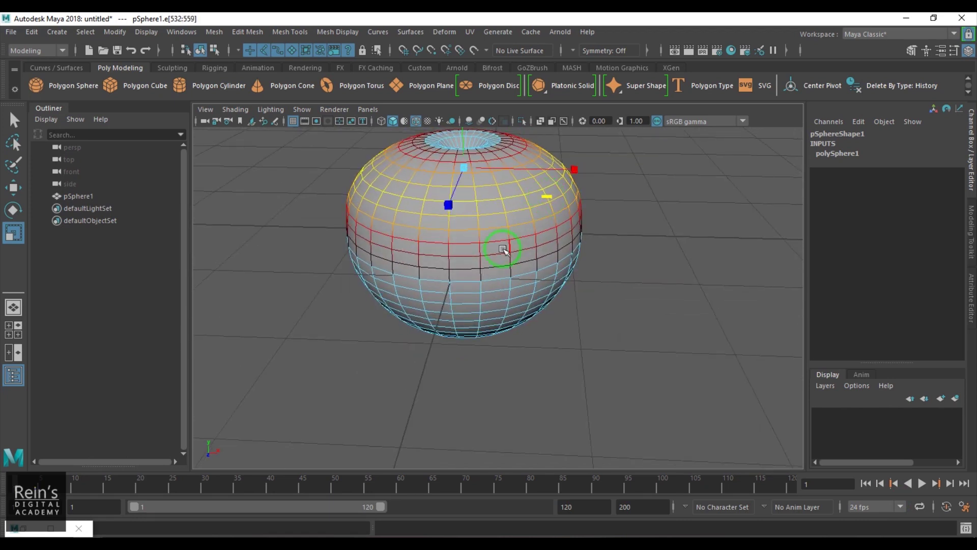
left_click_drag(494, 282, 567, 312, "alt")
double_click(549, 282)
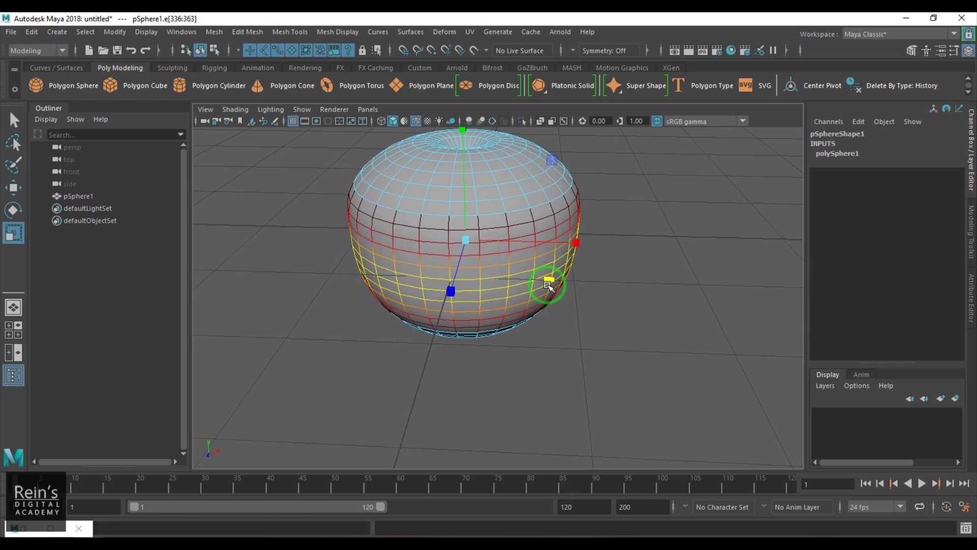
double_click(548, 235)
left_click_drag(549, 233, 554, 231)
double_click(517, 283)
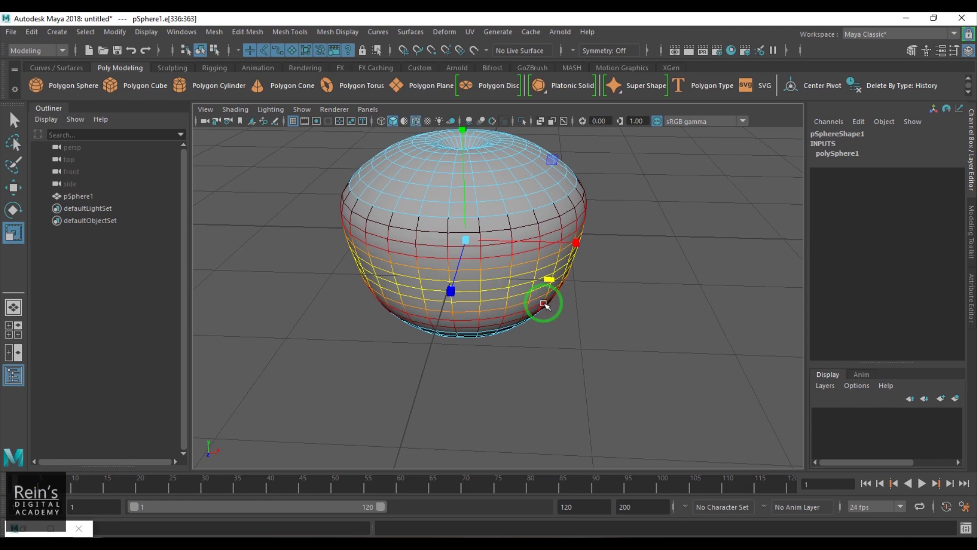
left_click_drag(551, 329, 535, 360, "alt")
Select the sphere's bottom pole vertex.
key("F9")
left_click(477, 407)
left_click(477, 411)
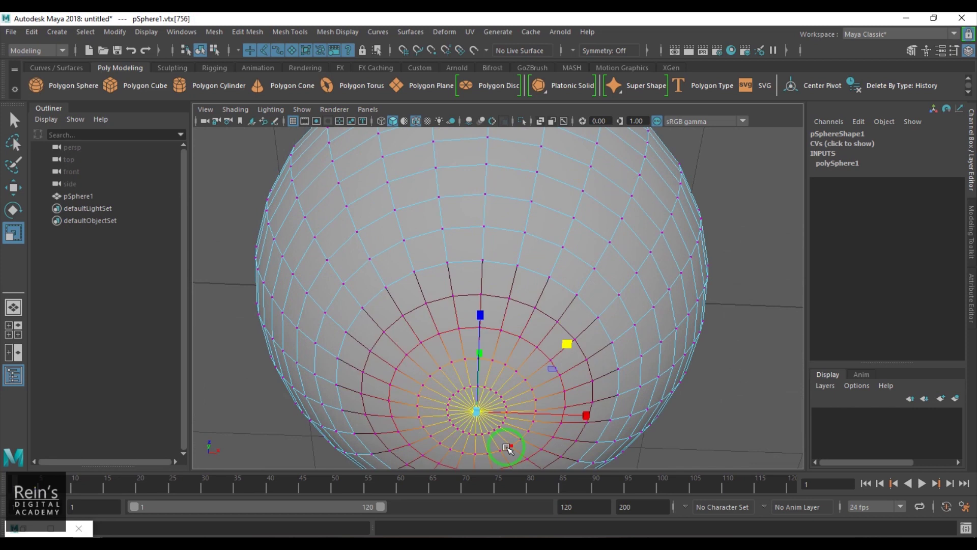
Add a falloff curve point and set the curve's points to Spline interpolation.
left_click(941, 51)
left_click(728, 333)
left_click_drag(813, 415, 790, 406)
left_click(777, 442)
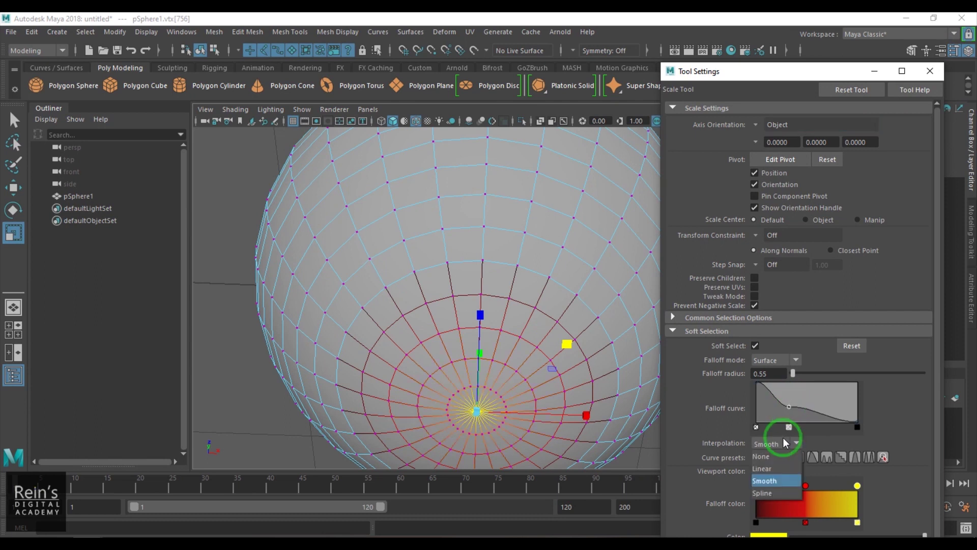
left_click(763, 489)
left_click(756, 383)
left_click(777, 443)
left_click(768, 491)
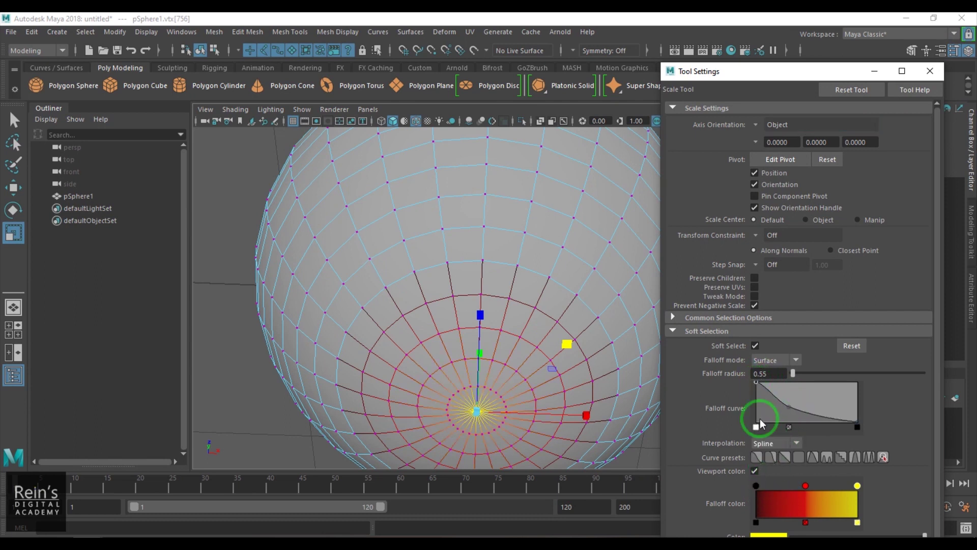
Move the bottom pole, then undo back to the sphere with the deep top dimple.
left_click_drag(392, 331, 494, 405, "alt")
key("w")
scroll(497, 379, "down", 5)
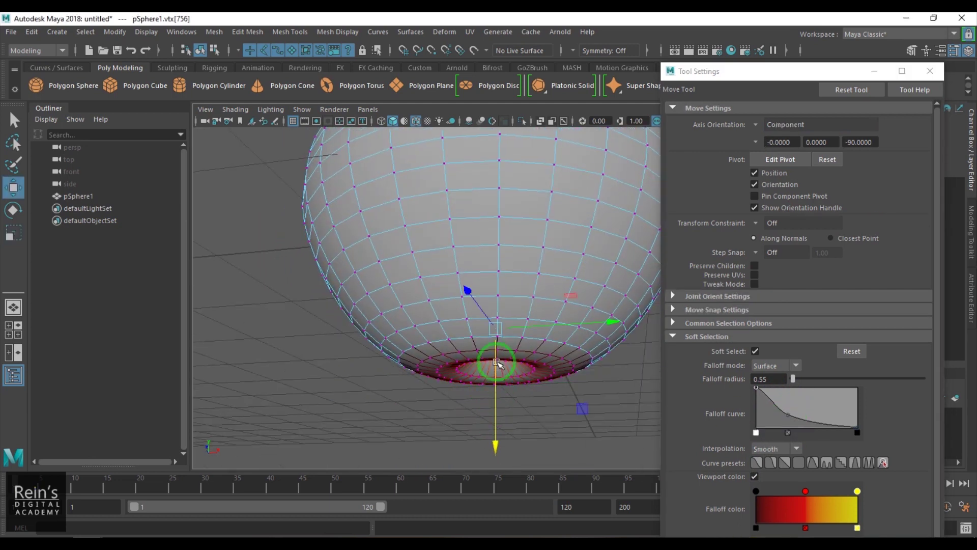
left_click(518, 332)
key("ctrl+z")
key("ctrl+z")
key("ctrl+z")
key("ctrl+z")
key("ctrl+z")
key("ctrl+z")
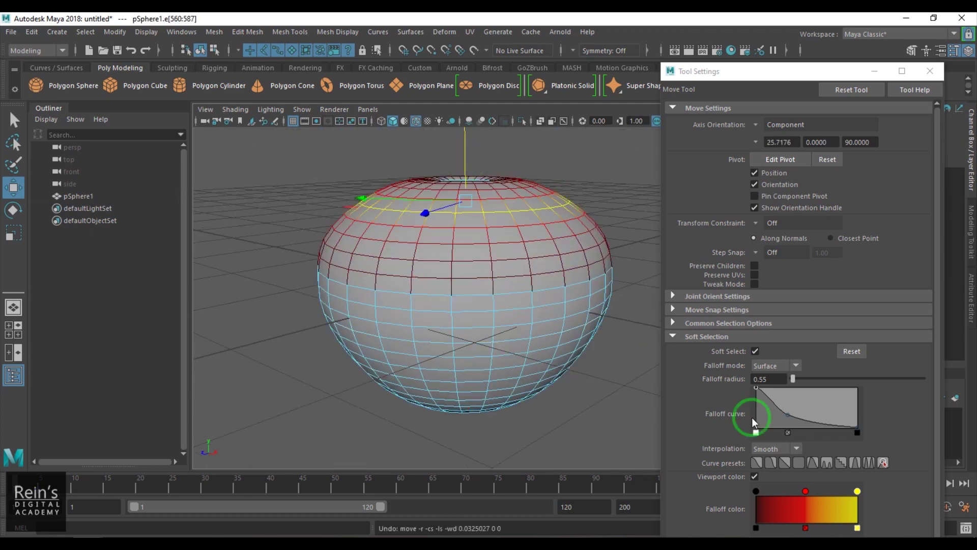
key("ctrl+z")
key("ctrl+z")
key("ctrl+z")
key("ctrl+z")
key("ctrl+z")
key("ctrl+z")
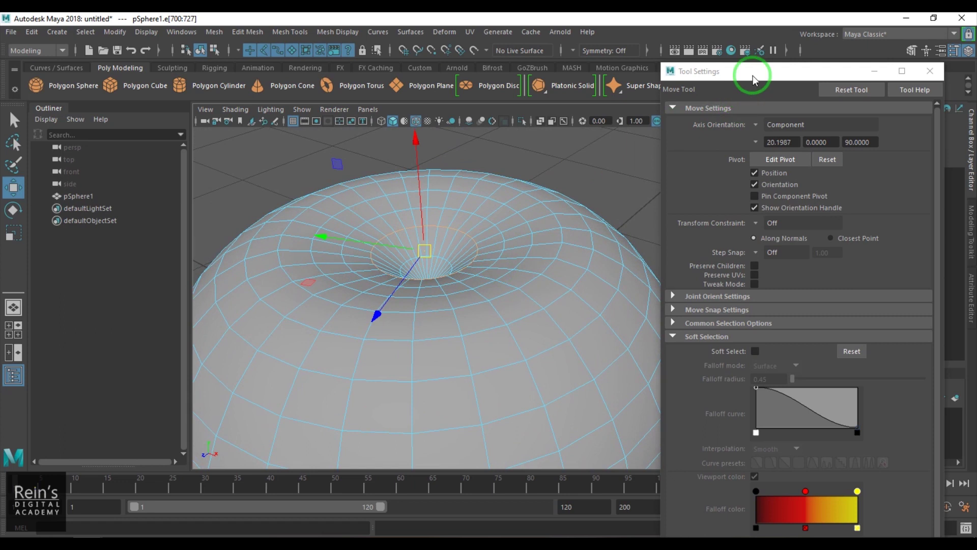
Dock the tool settings and start Mesh Tools > Slide Edge.
left_click_drag(753, 81, 807, 99)
key("ctrl+z")
key("ctrl+z")
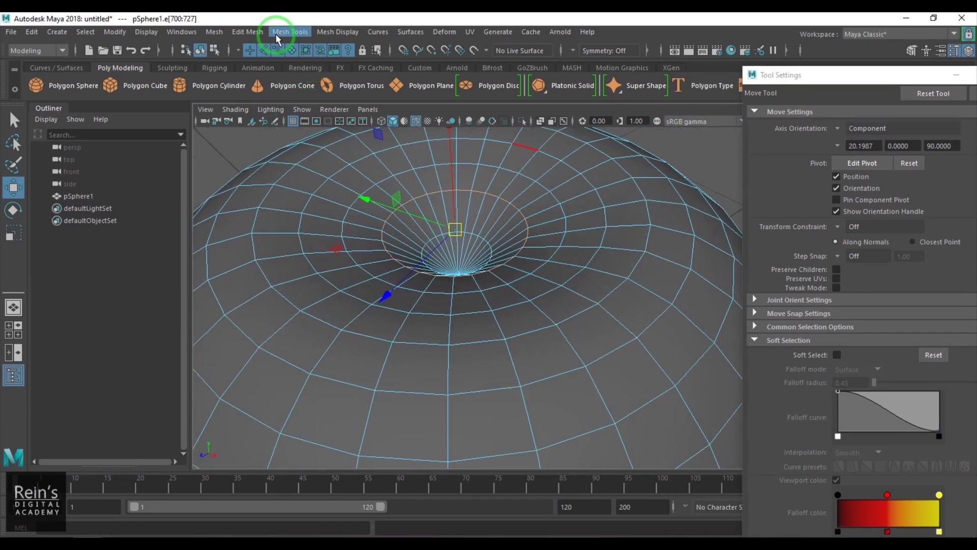
left_click(259, 32)
left_click(283, 32)
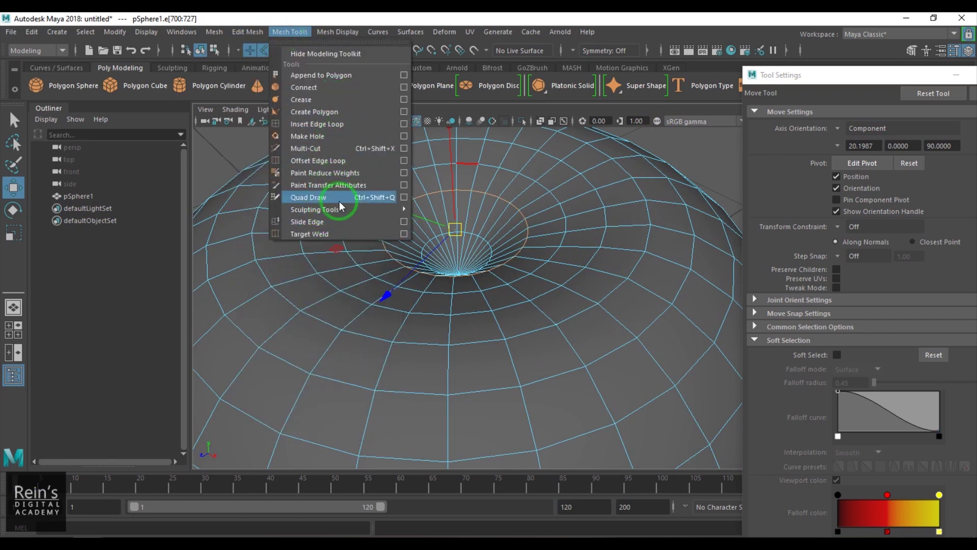
left_click(323, 223)
Switch the sphere to vertex selection and pick a vertex on the body's right rim.
right_click_drag(575, 219, 613, 163)
scroll(580, 224, "down", 5)
left_click_drag(573, 233, 531, 249, "alt")
right_click_drag(532, 248, 507, 265)
left_click(598, 240)
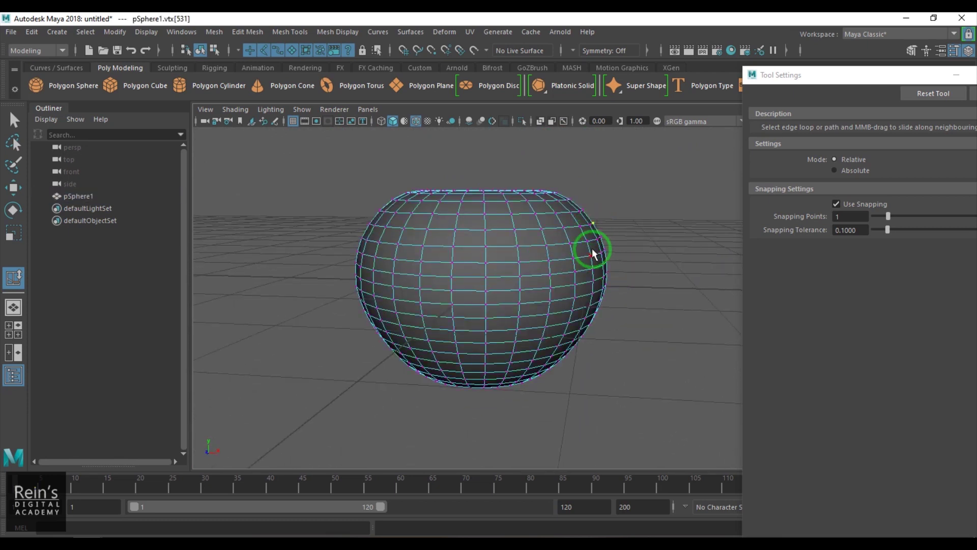
Enable Soft Select with a larger falloff and reshape vertices around the body's sides and top.
key("w")
key("b")
left_click_drag(592, 252, 665, 280)
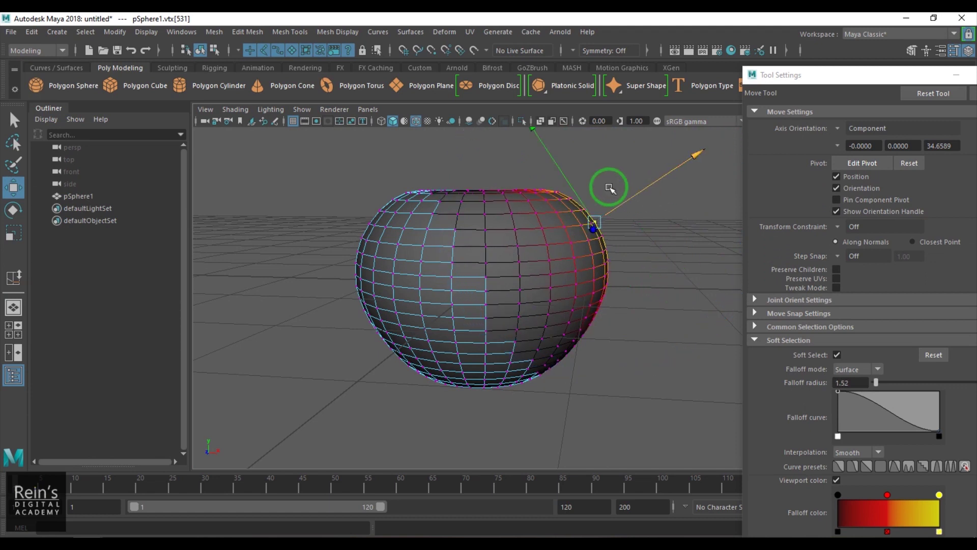
left_click_drag(560, 168, 558, 164)
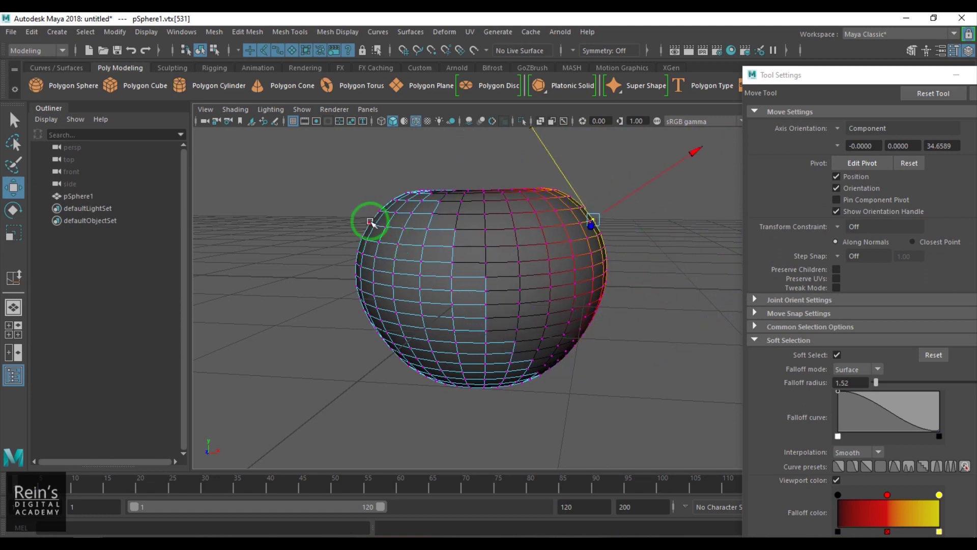
left_click(370, 221)
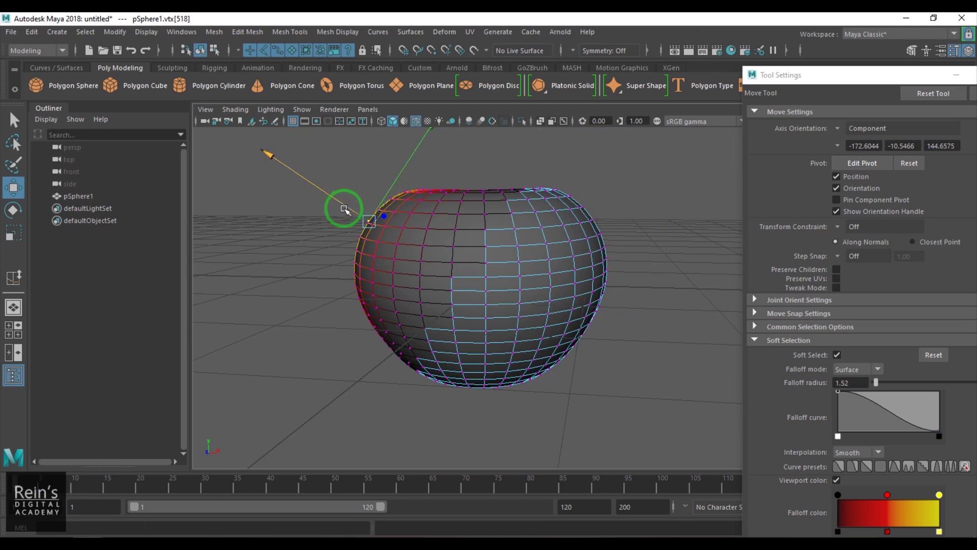
left_click_drag(458, 284, 618, 257, "alt")
left_click(622, 233)
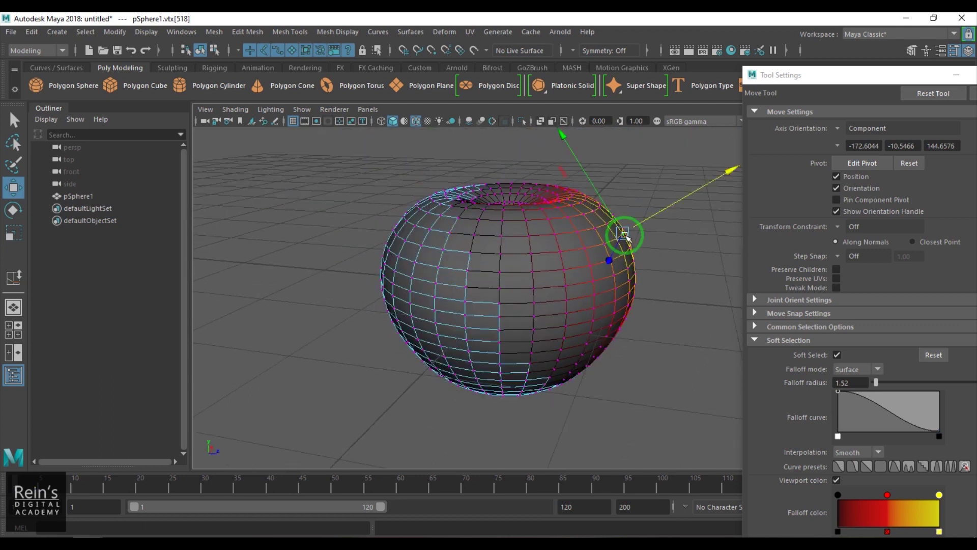
left_click(394, 228)
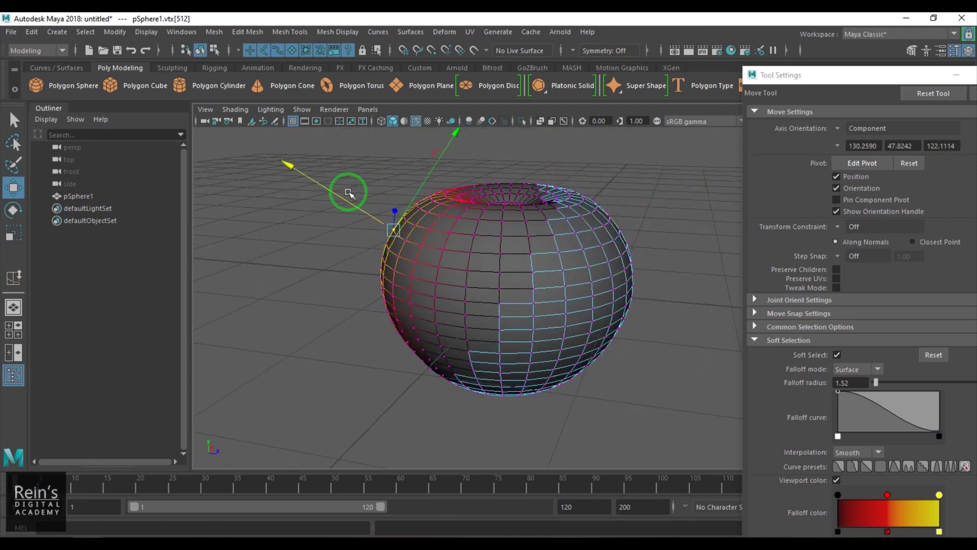
left_click(581, 195)
Reshape vertices on the underside and lower sides into a bottom dimple, then deselect.
left_click_drag(525, 243, 562, 307, "alt")
left_click(560, 318)
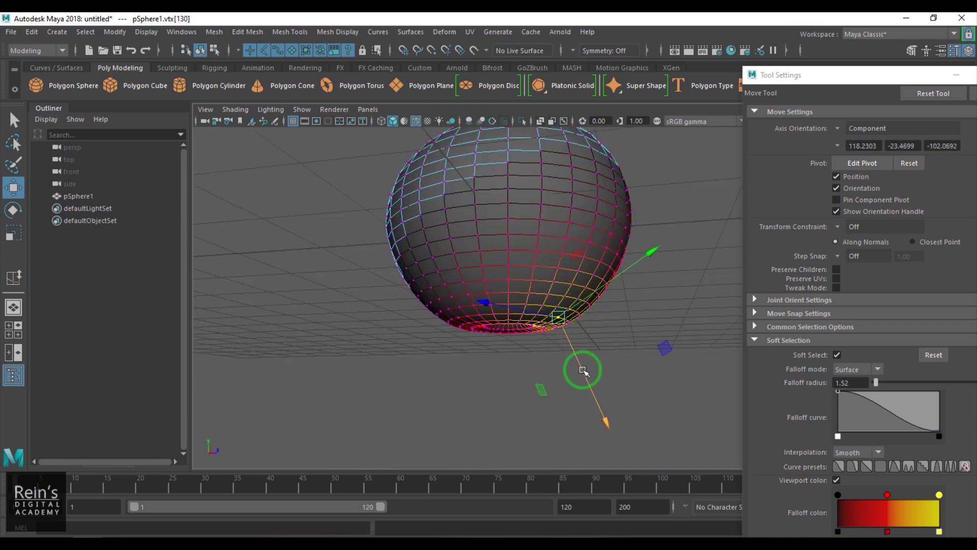
left_click_drag(418, 305, 447, 306, "alt")
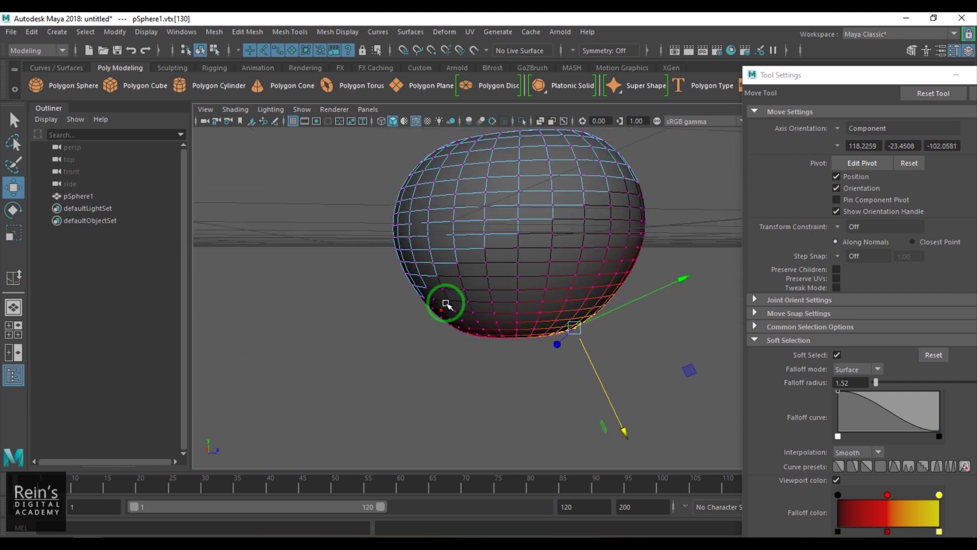
left_click(424, 303)
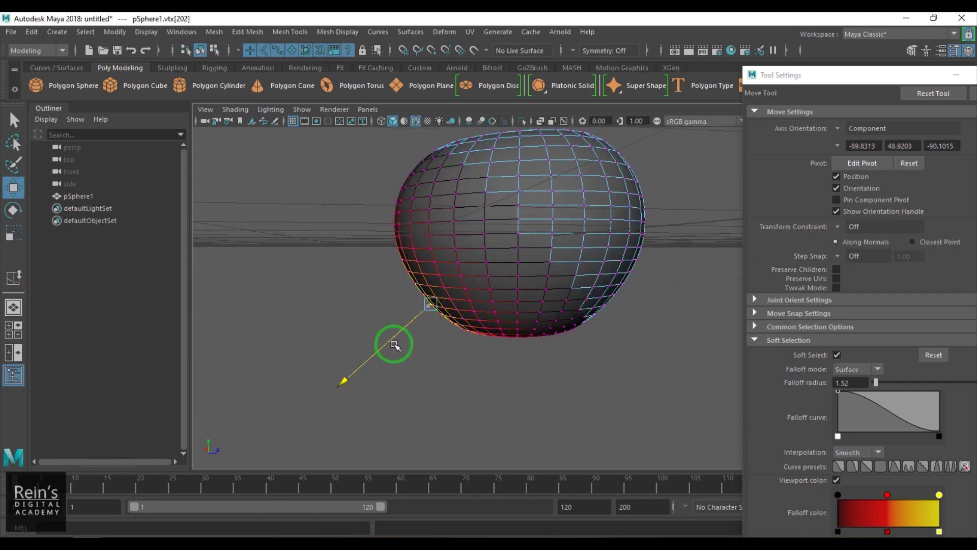
left_click_drag(475, 318, 549, 303, "alt")
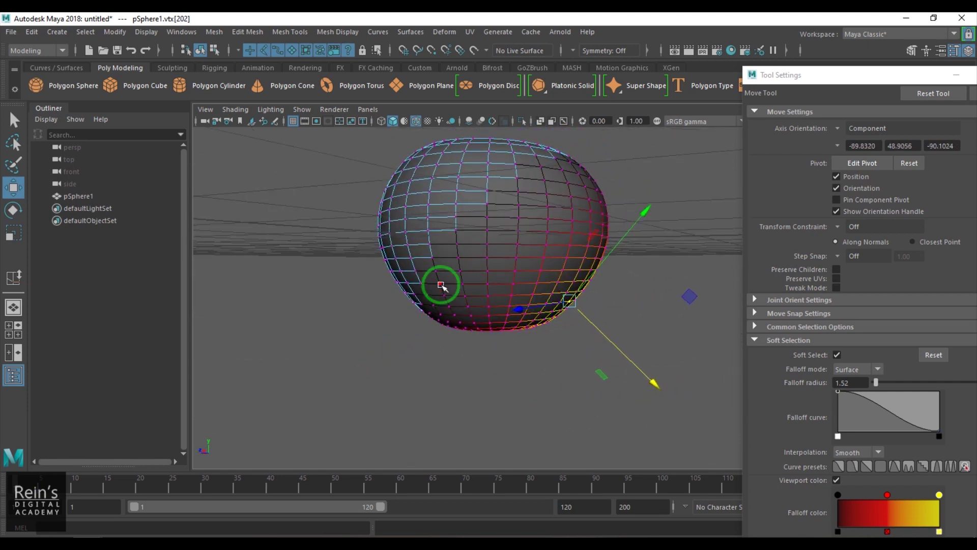
left_click(409, 247)
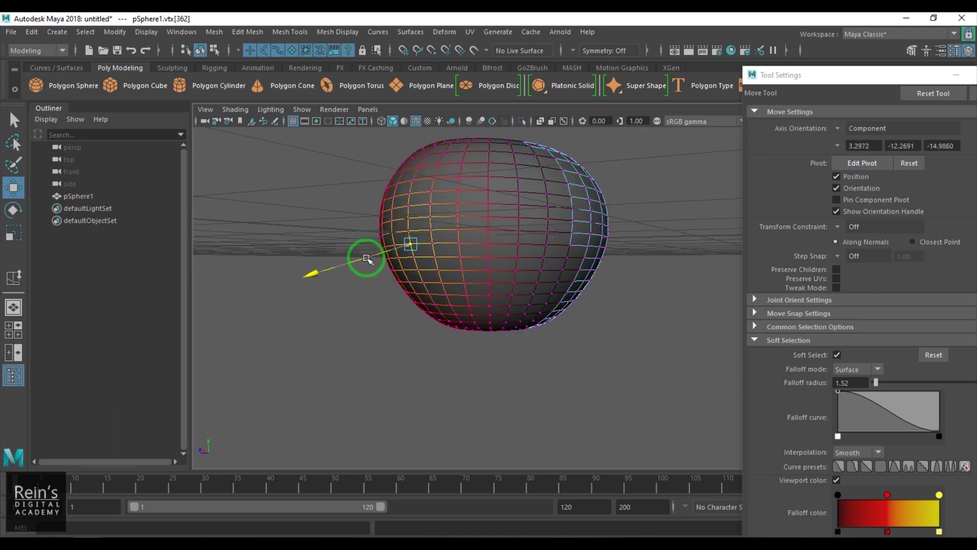
left_click_drag(535, 317, 554, 245, "alt")
left_click(653, 302)
Sculpt lumpy lobes into the underside from the dimple's centre vertex at 0.54 falloff.
scroll(567, 284, "up", 3)
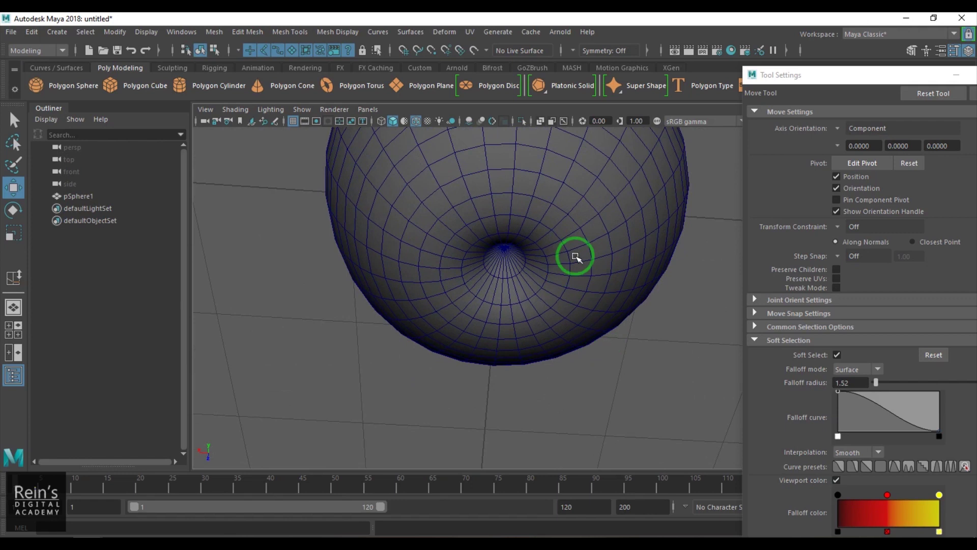
left_click(513, 209)
left_click(506, 195)
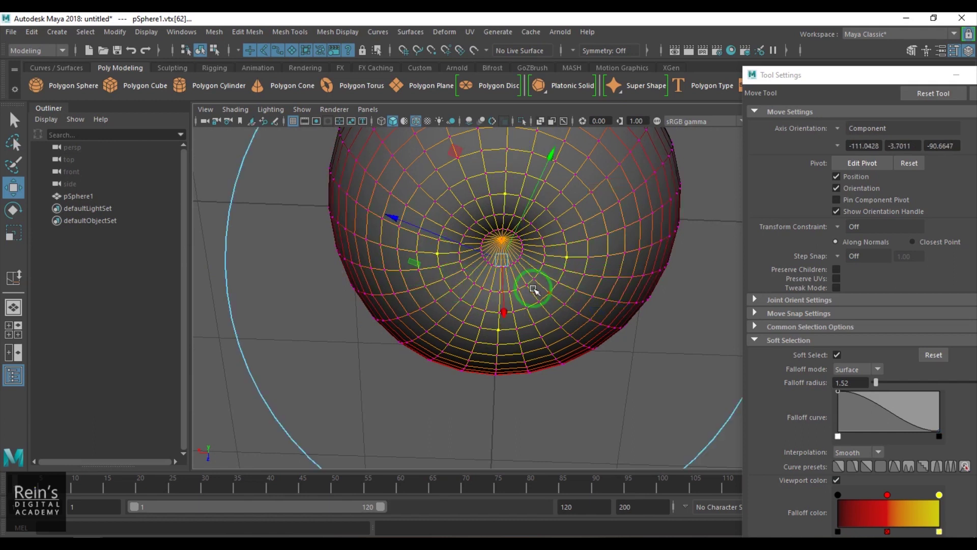
left_click_drag(549, 286, 386, 302)
left_click_drag(527, 286, 485, 304, "alt")
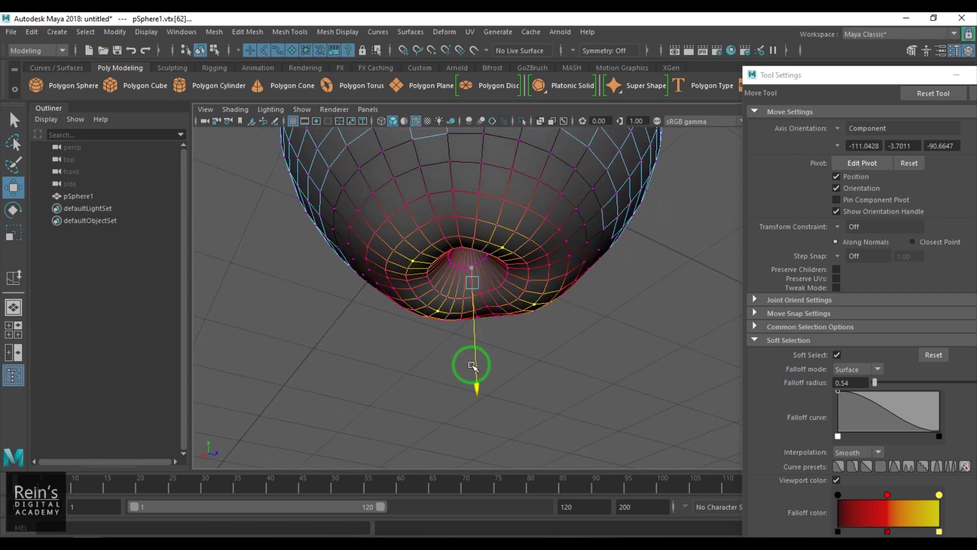
left_click_drag(474, 366, 484, 275, "alt")
left_click(610, 305)
right_click_drag(484, 275, 508, 298, "alt")
left_click_drag(509, 297, 487, 339, "alt")
In the front view, raise the sphere to rest on the ground grid, then return to perspective.
left_click_drag(424, 309, 462, 327)
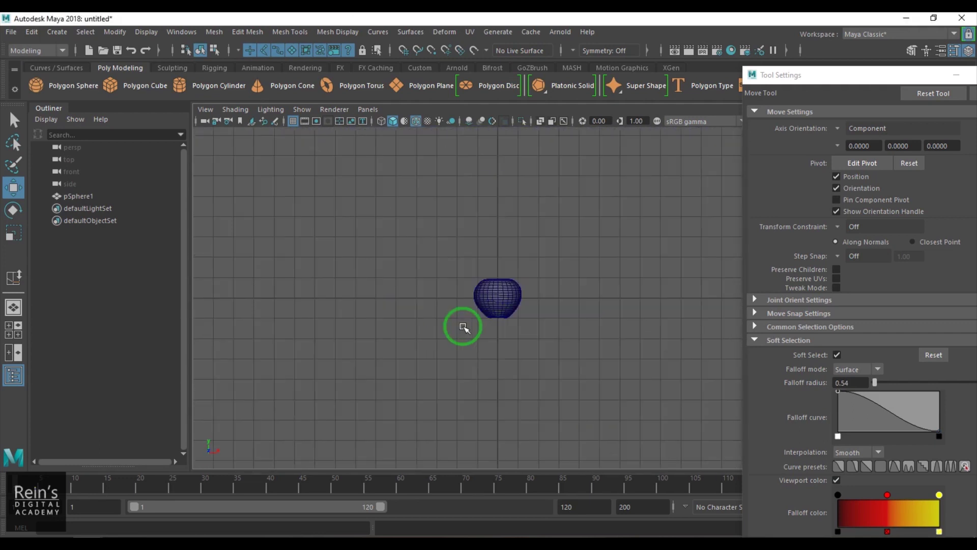
left_click(501, 258)
left_click_drag(501, 200, 507, 151)
scroll(516, 299, "up", 5)
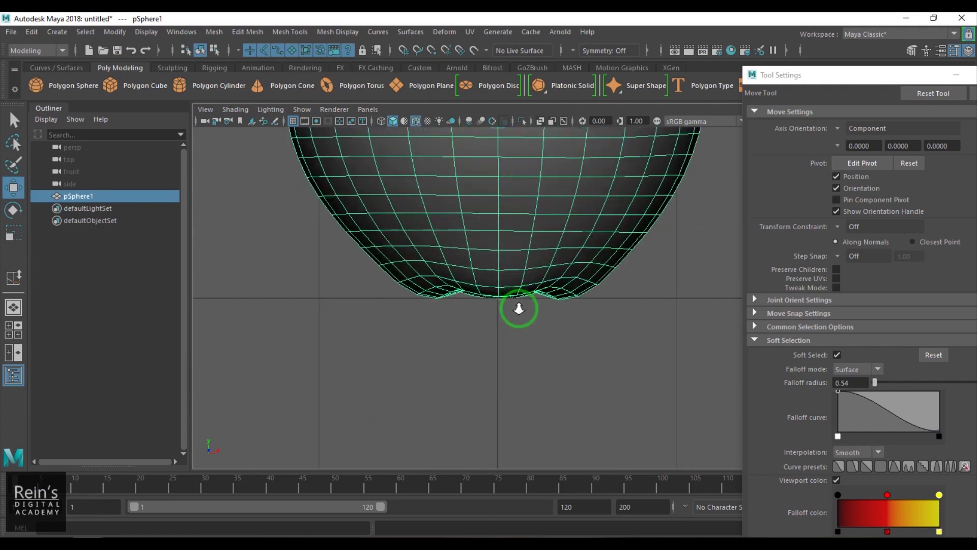
middle_click_drag(549, 375, 551, 371)
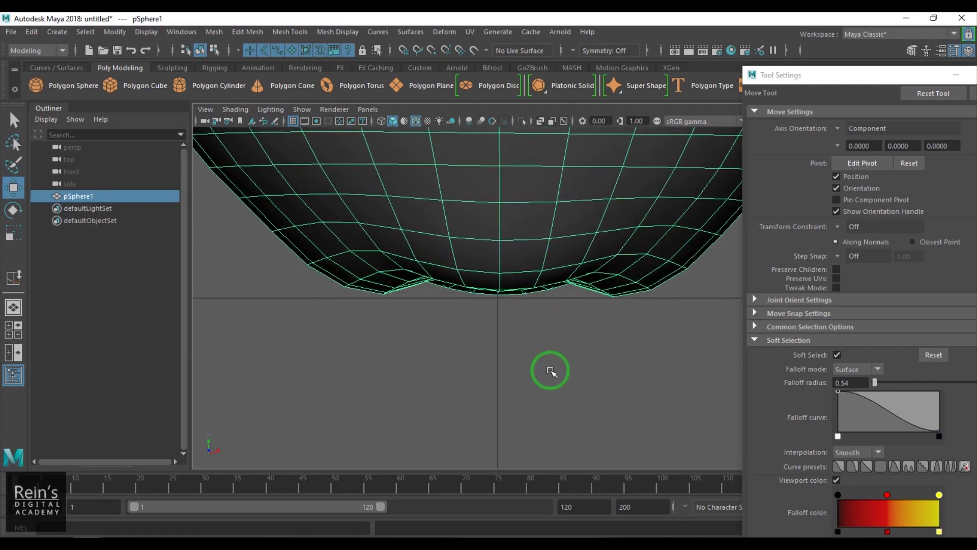
left_click(551, 370)
key("space")
left_click_drag(556, 327, 555, 305)
left_click_drag(539, 357, 551, 322, "alt")
left_click_drag(816, 75, 777, 364)
Turn on colour management, show textures with 6, and hide the grid and wireframe overlay.
left_click(657, 121)
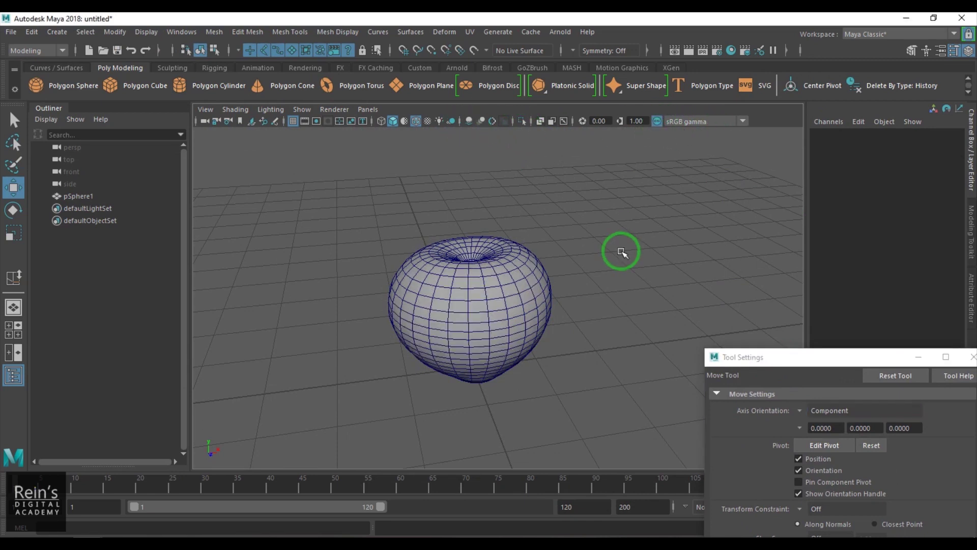
key("6")
left_click(295, 125)
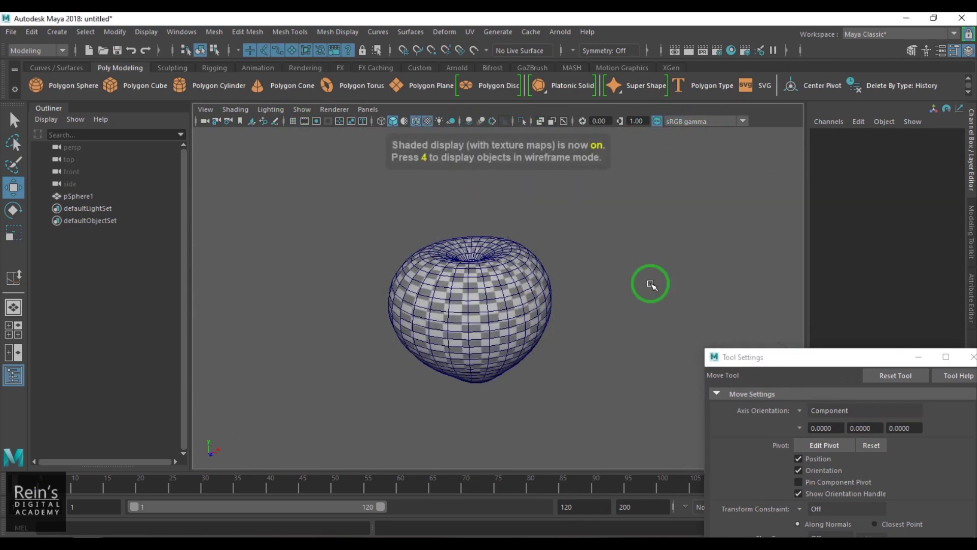
left_click(417, 121)
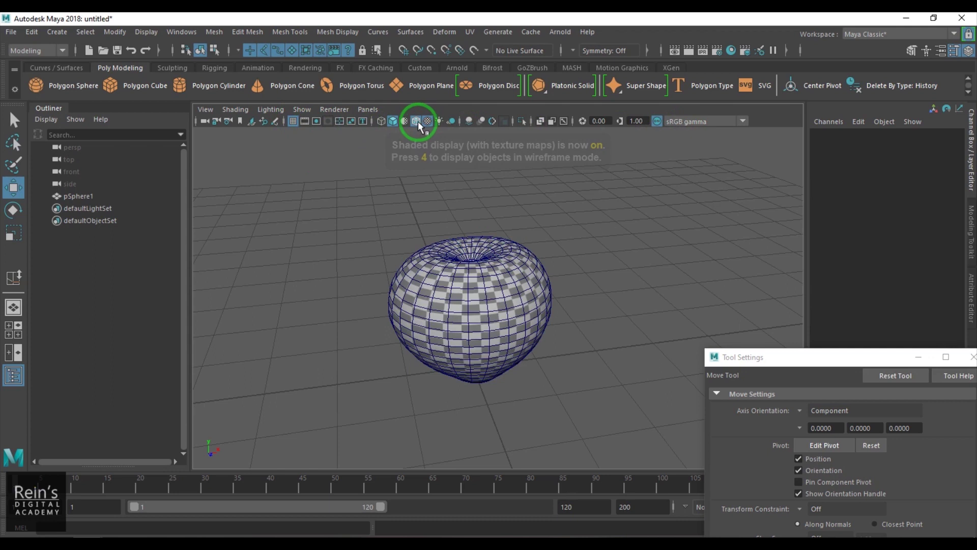
mouse_move(657, 259)
left_mouse_down("alt")
mouse_move(551, 348)
mouse_move(580, 233)
mouse_move(785, 225)
mouse_move(858, 248)
mouse_move(498, 290)
mouse_move(473, 303)
mouse_move(554, 321)
mouse_move(436, 312)
mouse_move(496, 308)
mouse_move(514, 291)
mouse_move(562, 321)
mouse_move(563, 299)
mouse_move(563, 332)
mouse_move(600, 316)
mouse_move(573, 350)
left_mouse_up("alt")
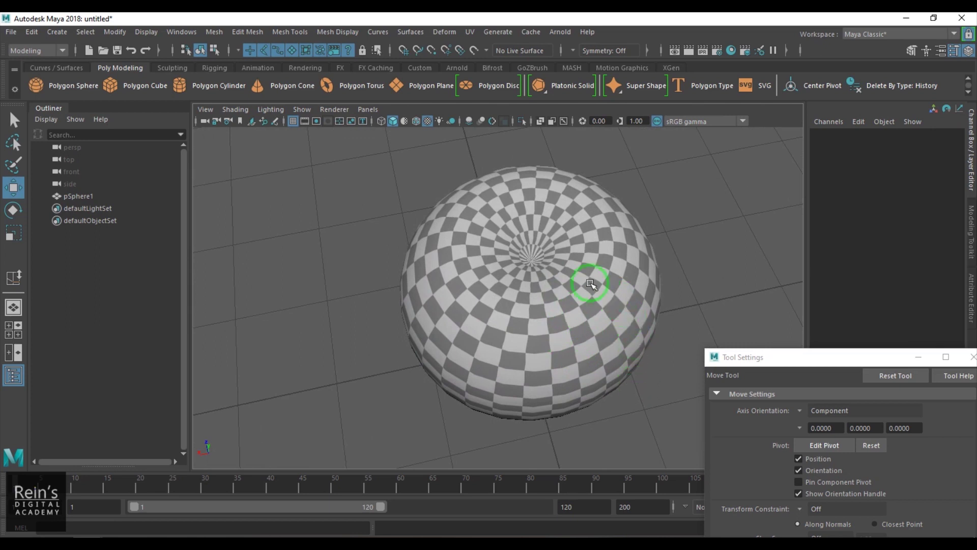
left_click_drag(538, 276, 510, 382, "alt")
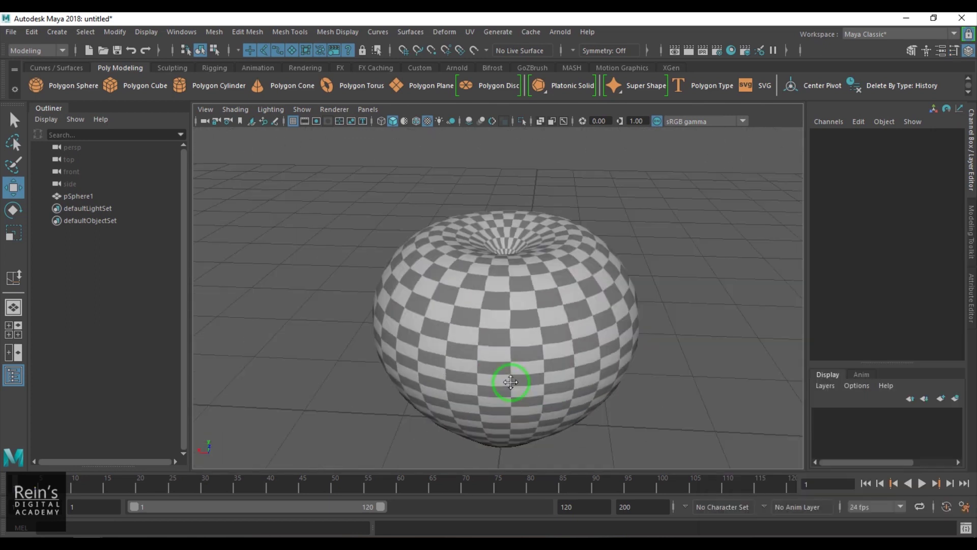
Create a polygon cylinder above the apple, shrink it, and give it 12 sides.
left_click(189, 86)
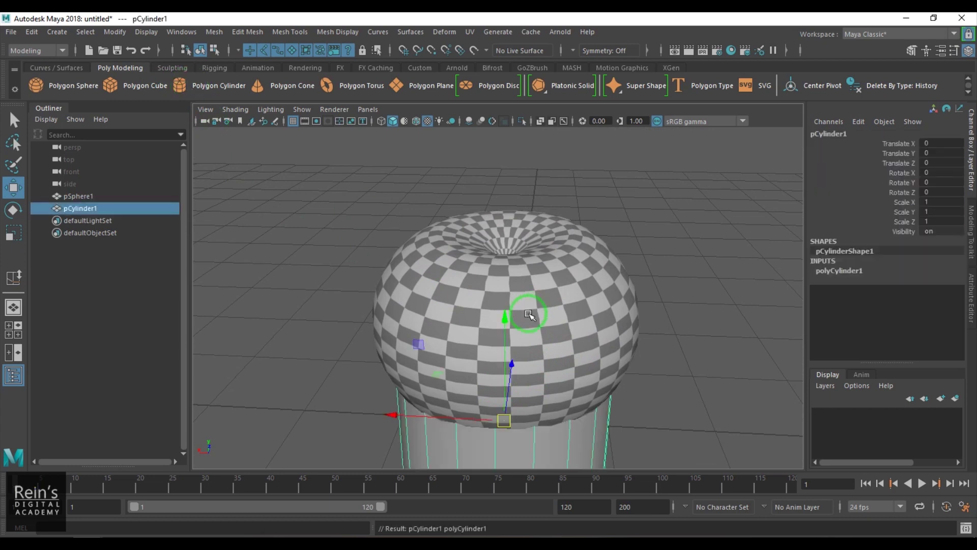
left_click_drag(503, 351, 497, 299)
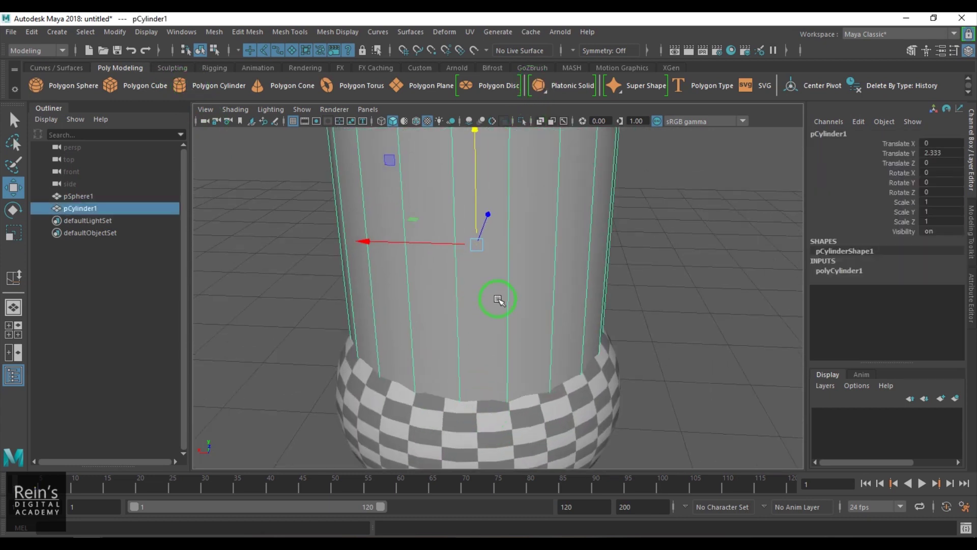
key("r")
left_click_drag(479, 249, 389, 295)
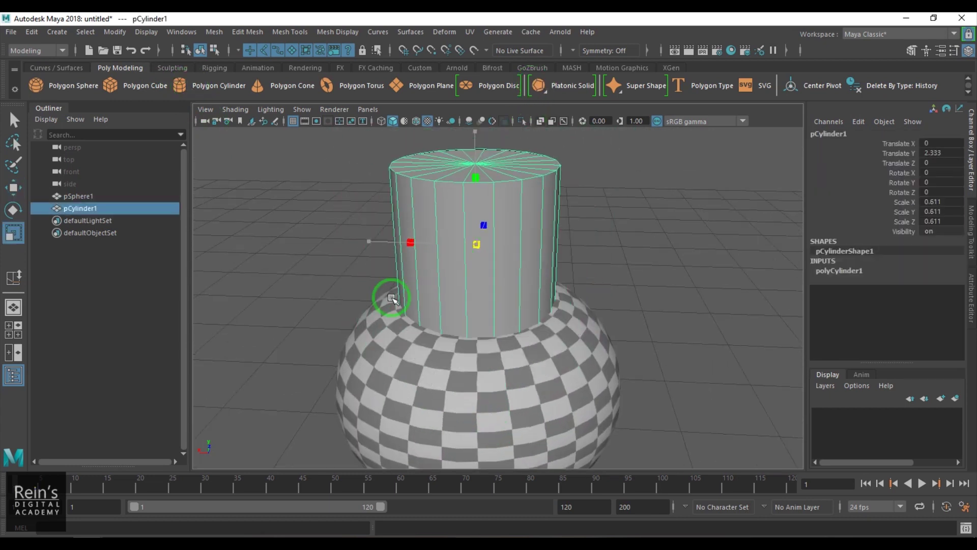
left_click(839, 270)
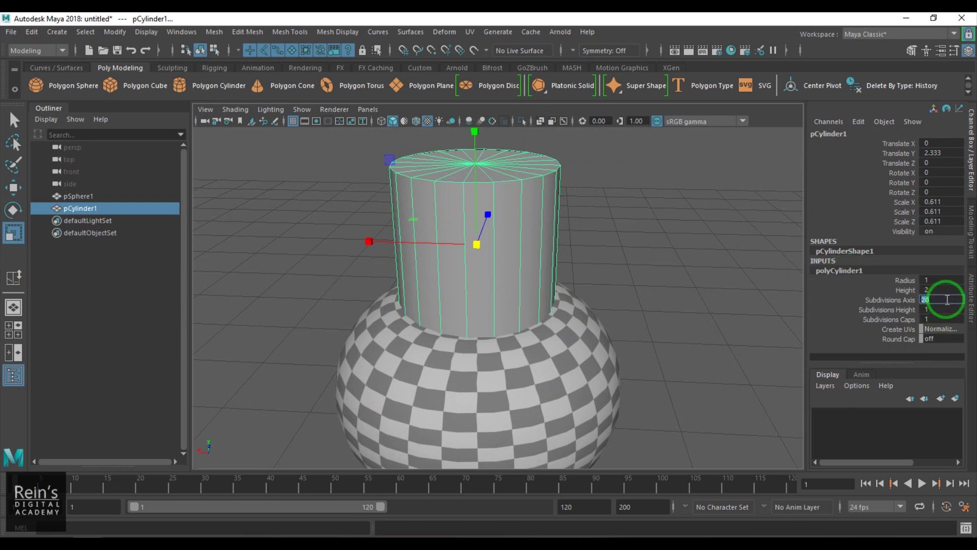
key("Return")
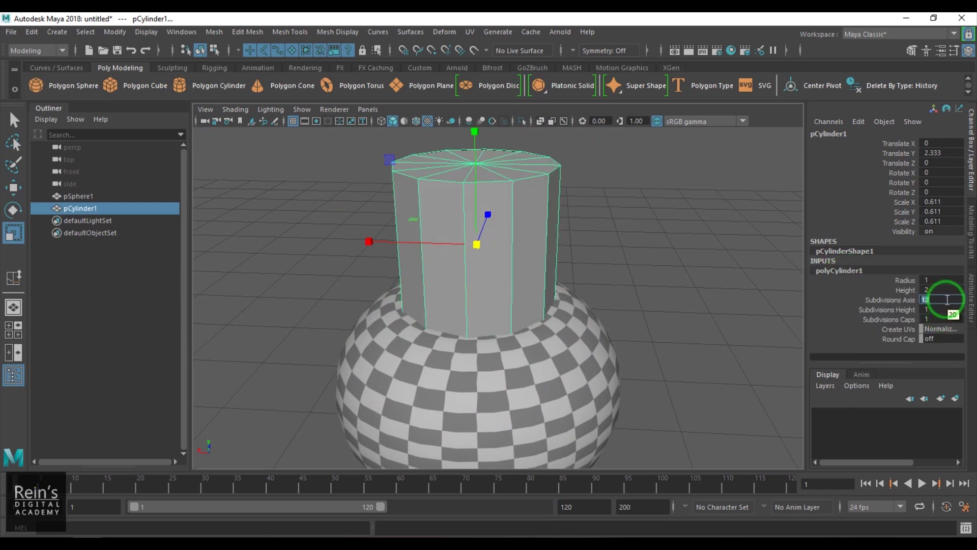
Thin the cylinder to about 0.138 scale and stretch it tall into the stem.
left_click_drag(599, 286, 358, 301, "alt")
left_click_drag(562, 283, 502, 266, "alt")
left_click_drag(475, 160, 476, 108)
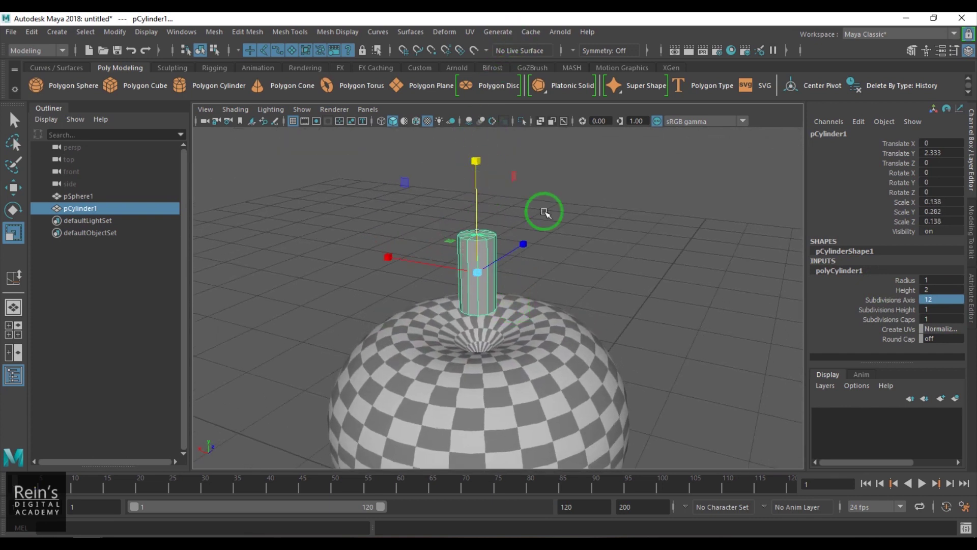
key("ctrl+z")
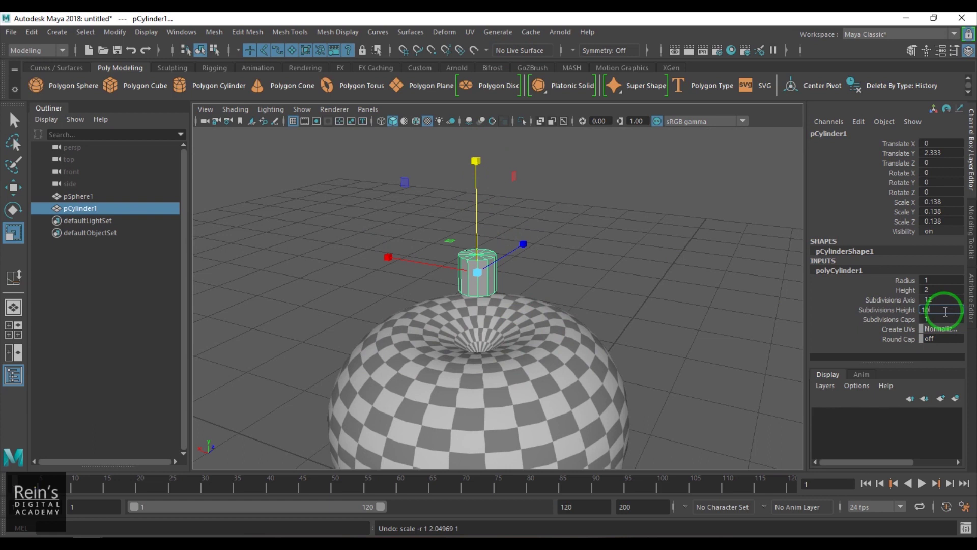
left_click_drag(475, 161, 476, 102)
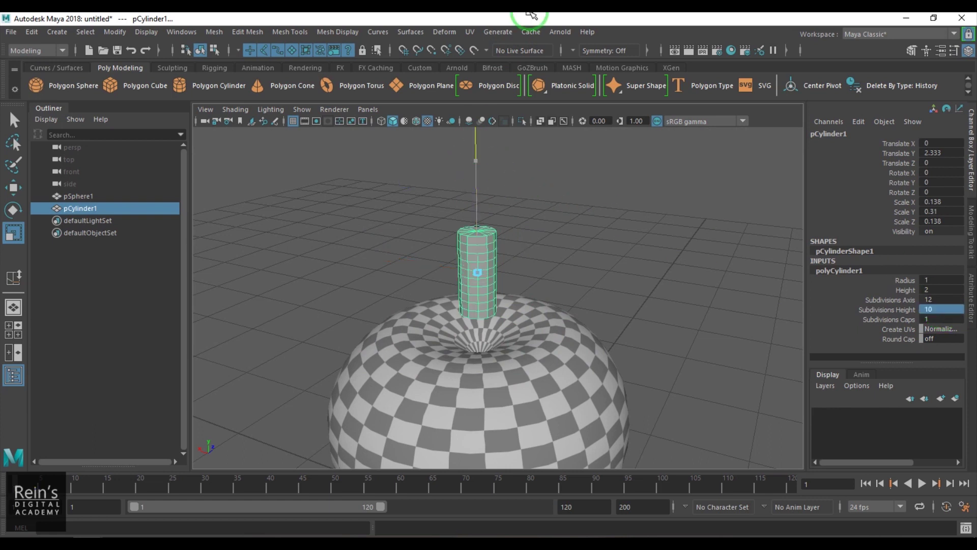
left_click_drag(476, 144, 490, 60)
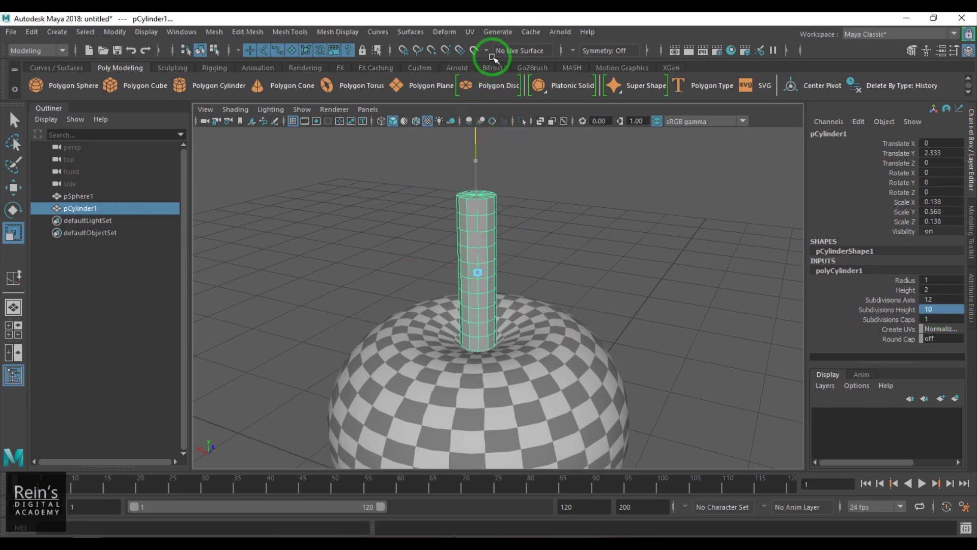
left_click(651, 255)
left_click_drag(650, 255, 456, 244, "alt")
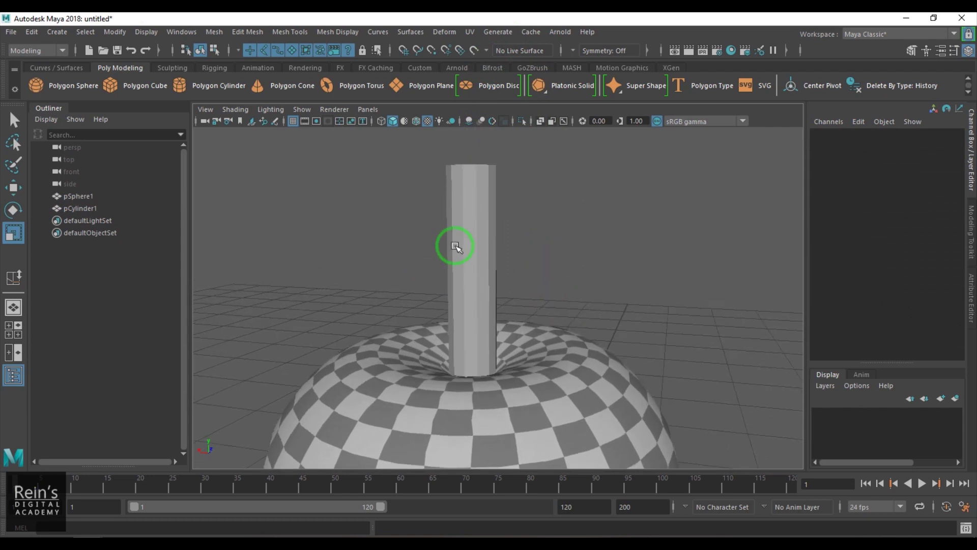
left_click(456, 244)
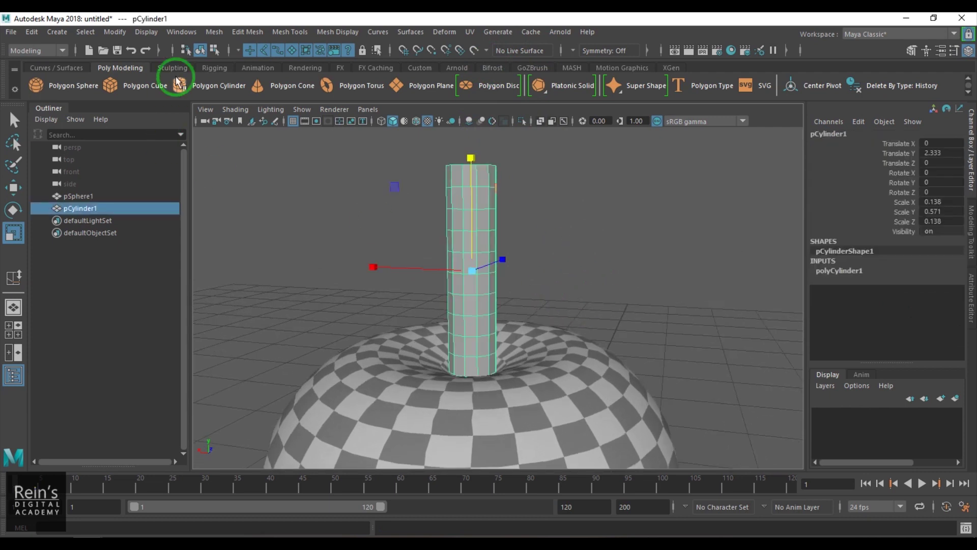
Switch to the Rigging menu set and add a Flare deformer to the stem cylinder.
left_click(41, 51)
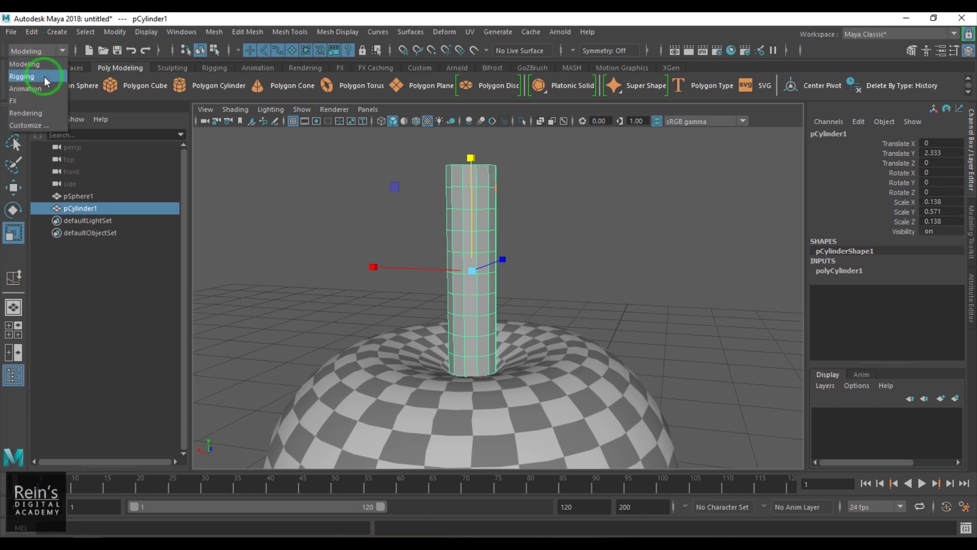
left_click(30, 77)
left_click(268, 34)
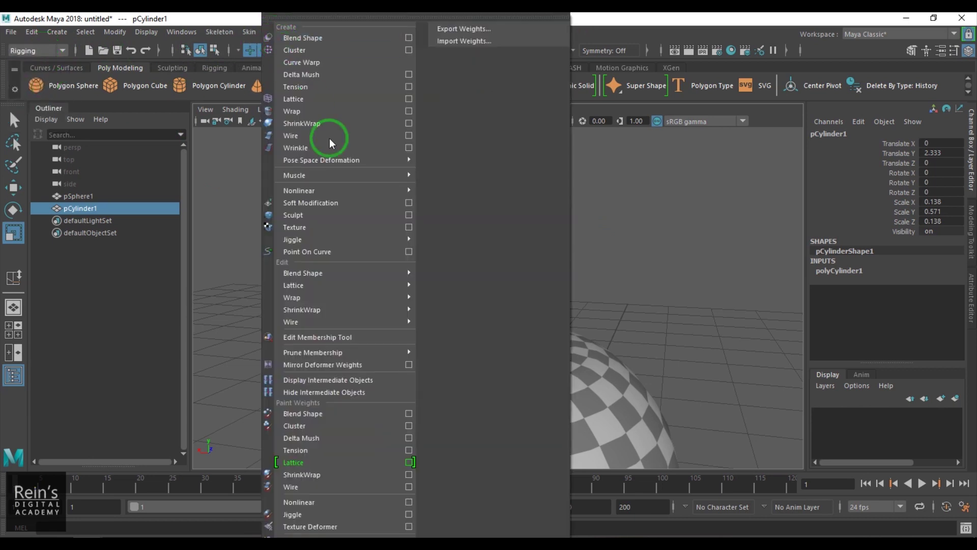
mouse_move(353, 192)
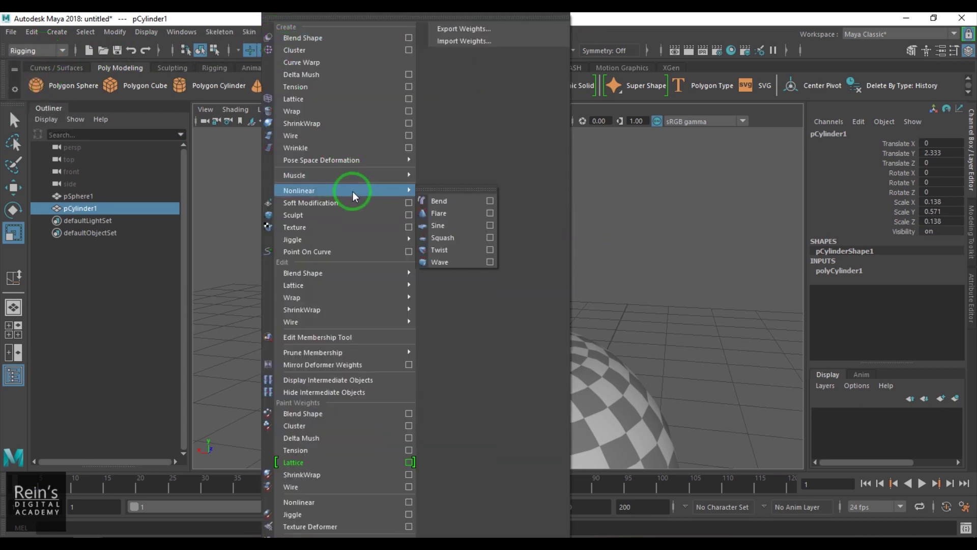
left_click(472, 214)
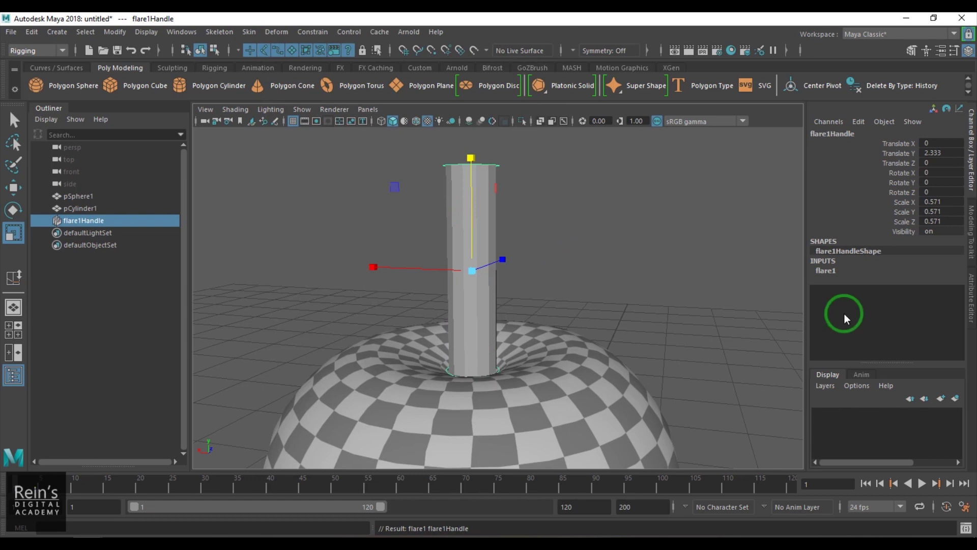
Reduce the flare's start to taper the stem and set Curve to -0.5.
left_click(826, 270)
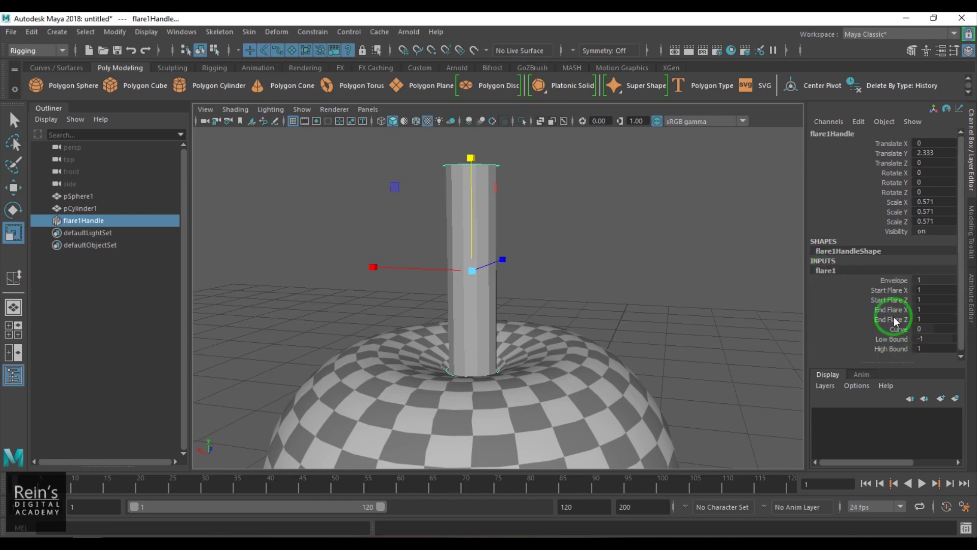
left_click_drag(896, 299, 891, 289)
middle_click_drag(753, 303, 548, 308)
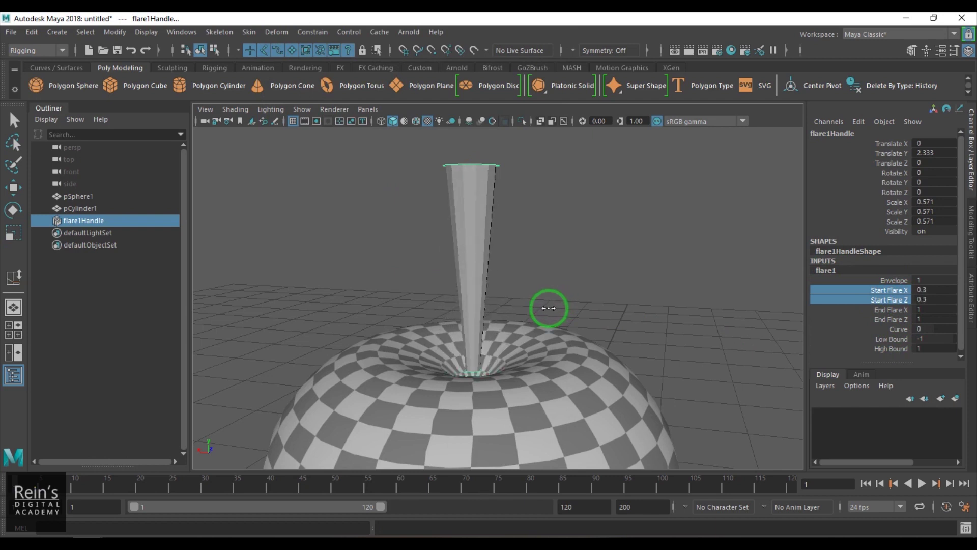
left_click(902, 329)
middle_click_drag(572, 323, 559, 326)
Reselect the flare handle and raise it slightly up the stem.
left_click(503, 167)
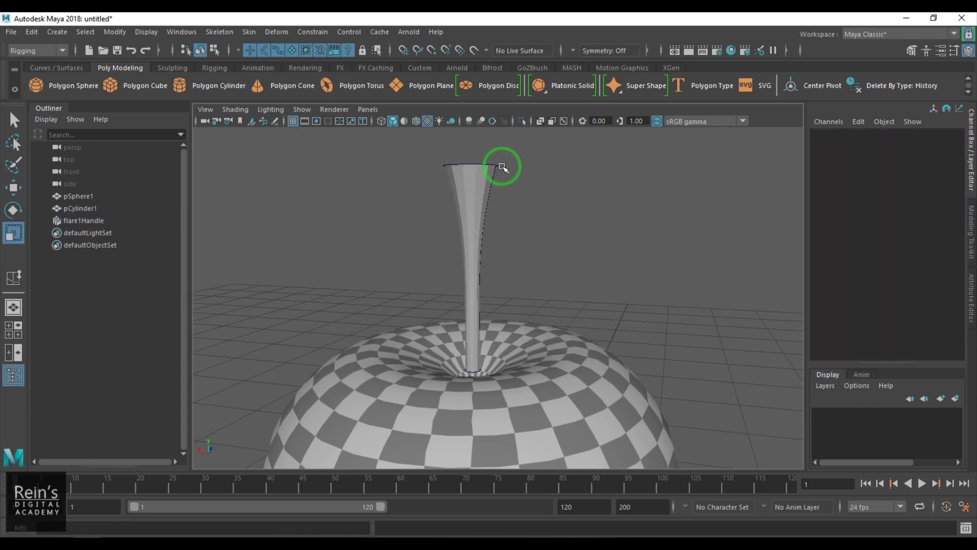
left_click(83, 220)
key("r")
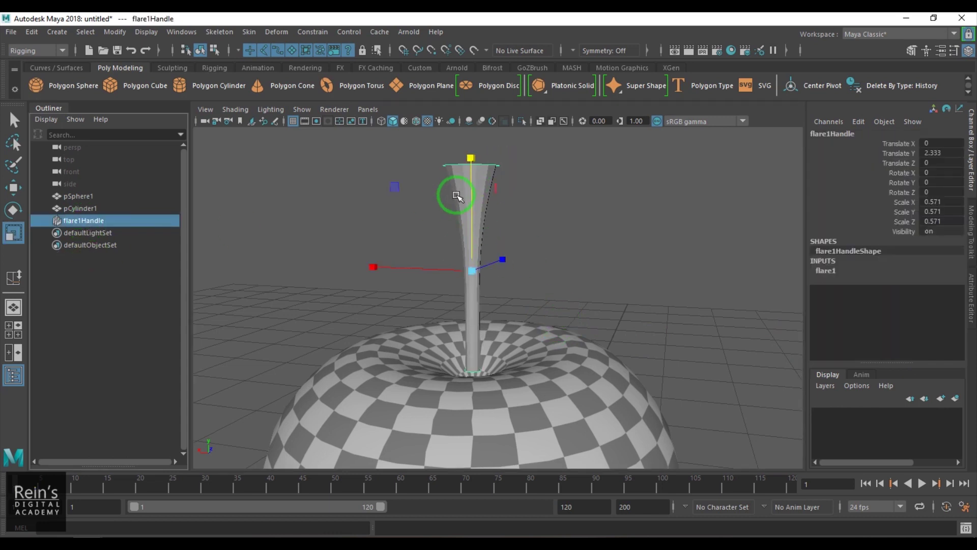
key("w")
mouse_move(471, 197)
left_mouse_down()
mouse_move(475, 245)
mouse_move(484, 124)
mouse_move(486, 186)
left_mouse_up()
Set End Flare to 0.5 and Start Flare to 0.1, then reselect the stem cylinder.
left_click(830, 270)
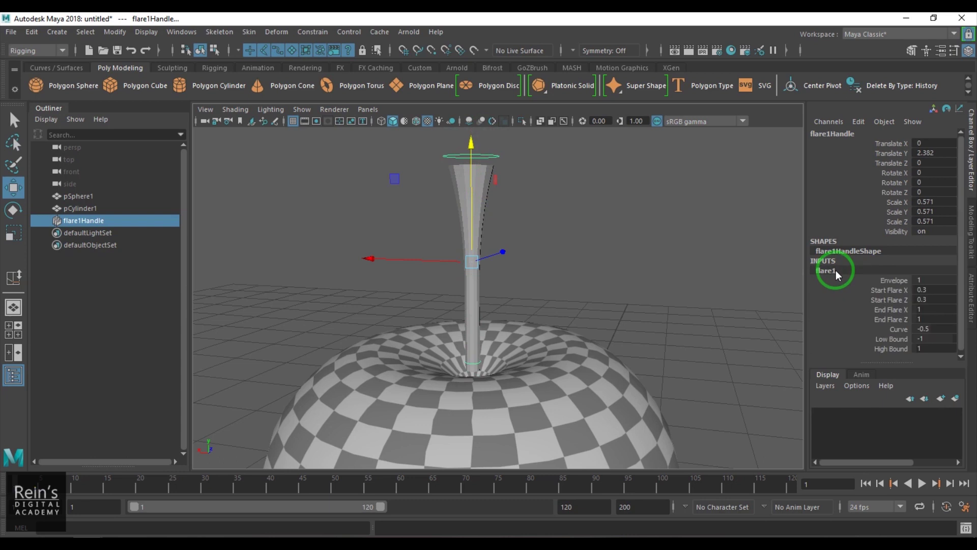
left_click_drag(889, 310, 890, 319)
mouse_move(589, 266)
middle_mouse_down()
mouse_move(607, 274)
mouse_move(597, 276)
middle_mouse_up()
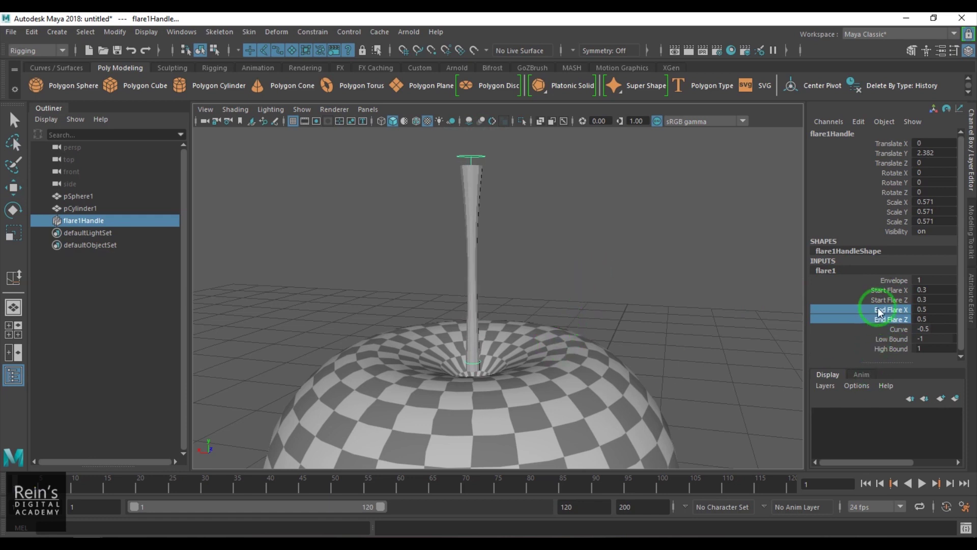
left_click_drag(889, 290, 890, 299)
middle_click_drag(606, 288, 605, 292)
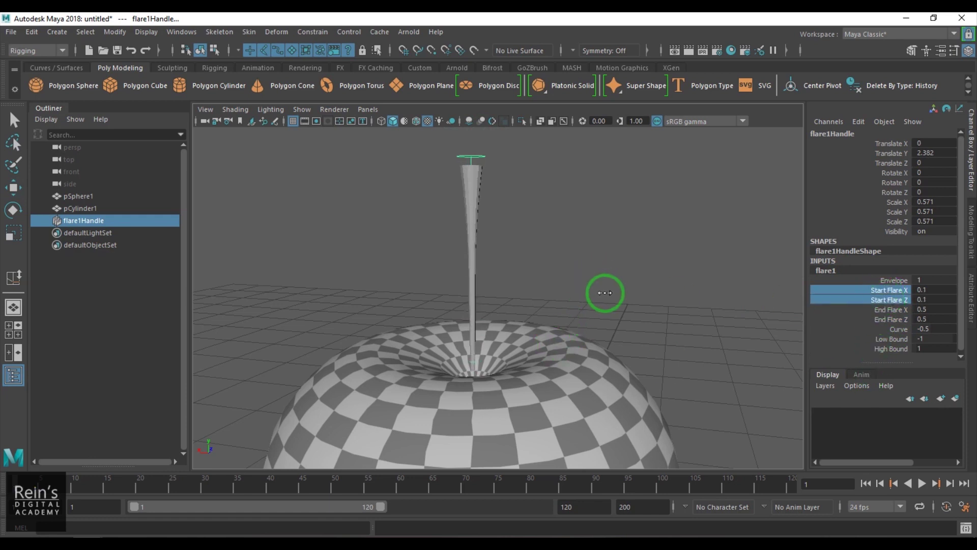
left_click(612, 288)
left_click(471, 191)
key("w")
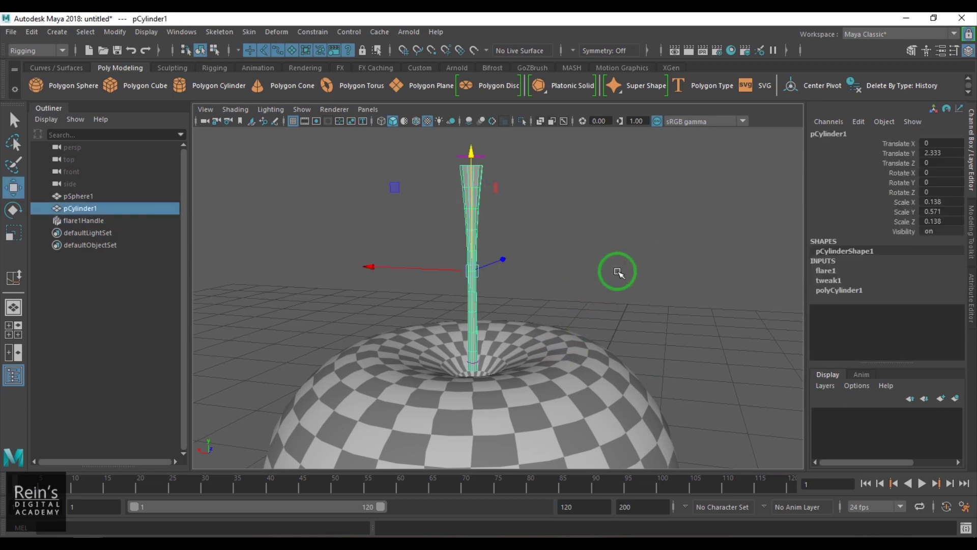
Delete the stem cylinder's construction history to bake in the flare.
left_click(28, 32)
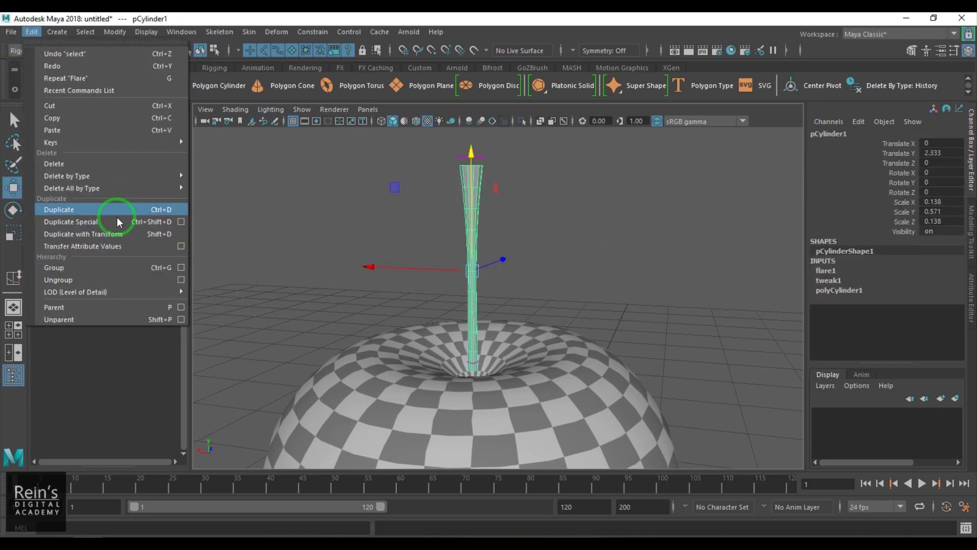
mouse_move(124, 178)
left_click(253, 187)
left_click(491, 269)
key("ctrl+z")
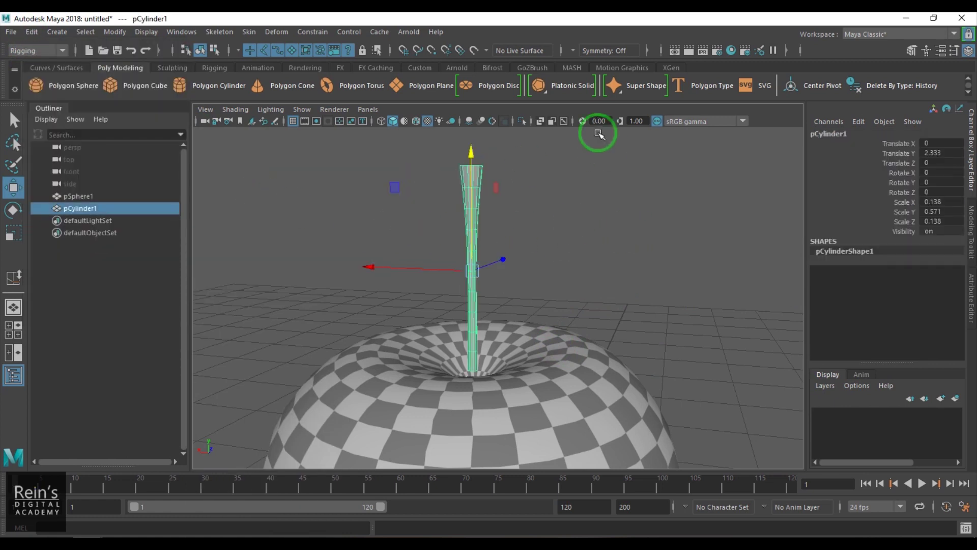
Turn viewport colour management off for darker checker shading and reselect the stem.
left_click(656, 123)
left_click(492, 261)
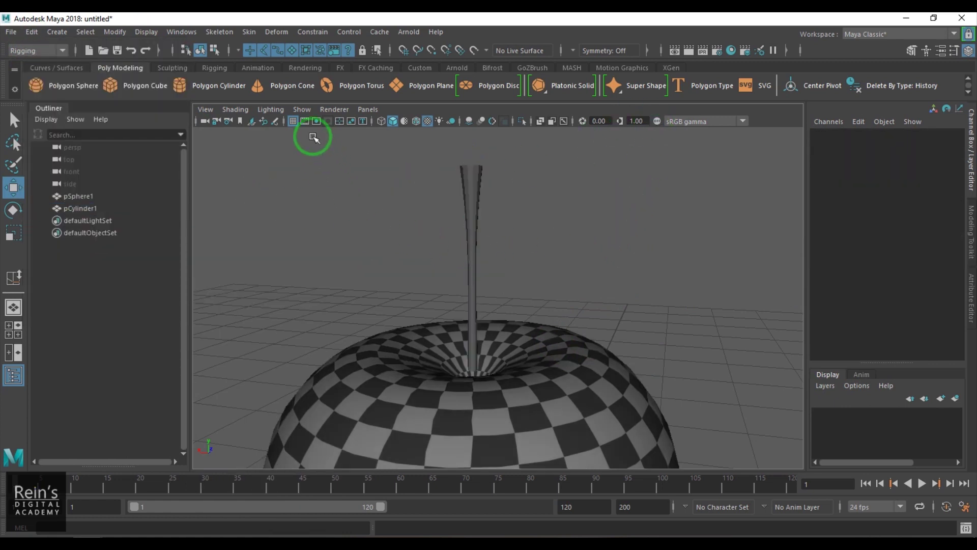
left_click(652, 291)
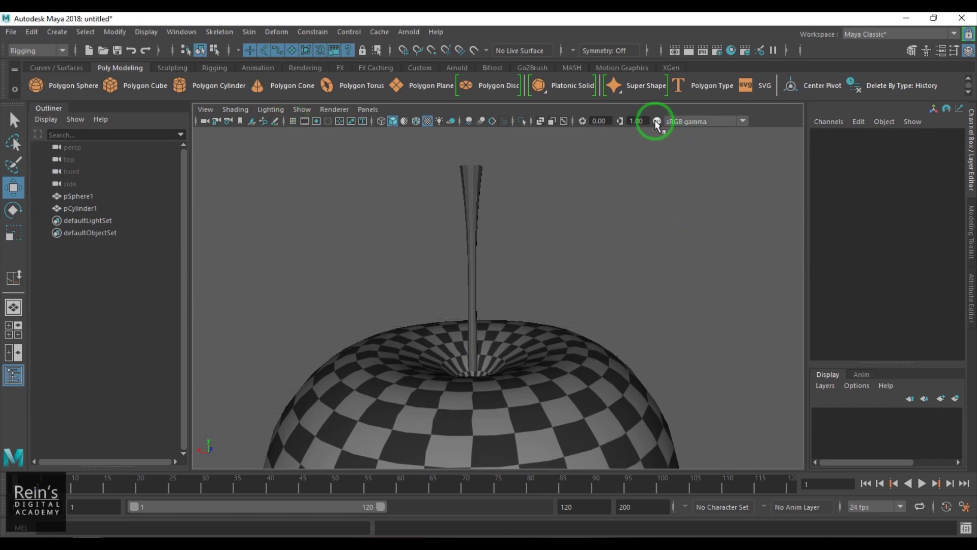
left_click(656, 122)
left_click(657, 123)
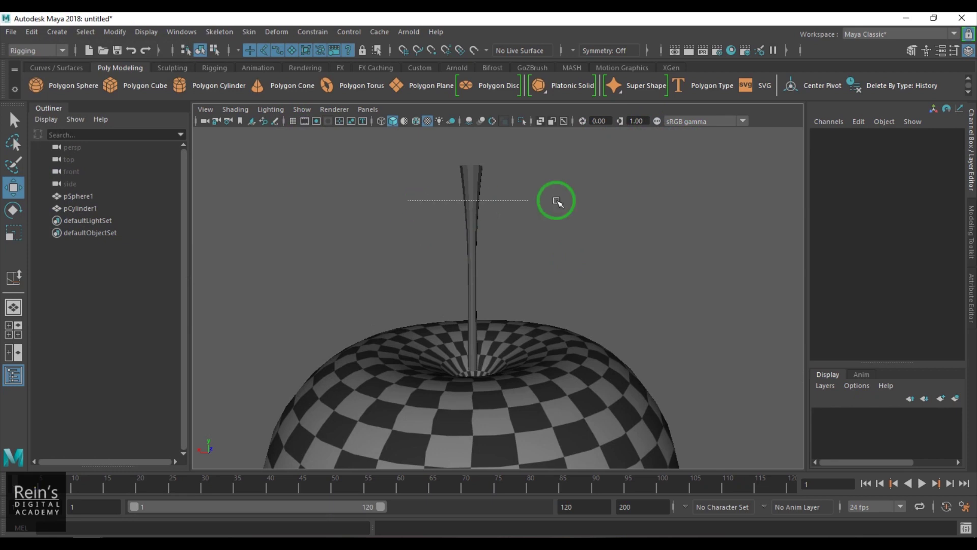
left_click_drag(557, 201, 582, 191)
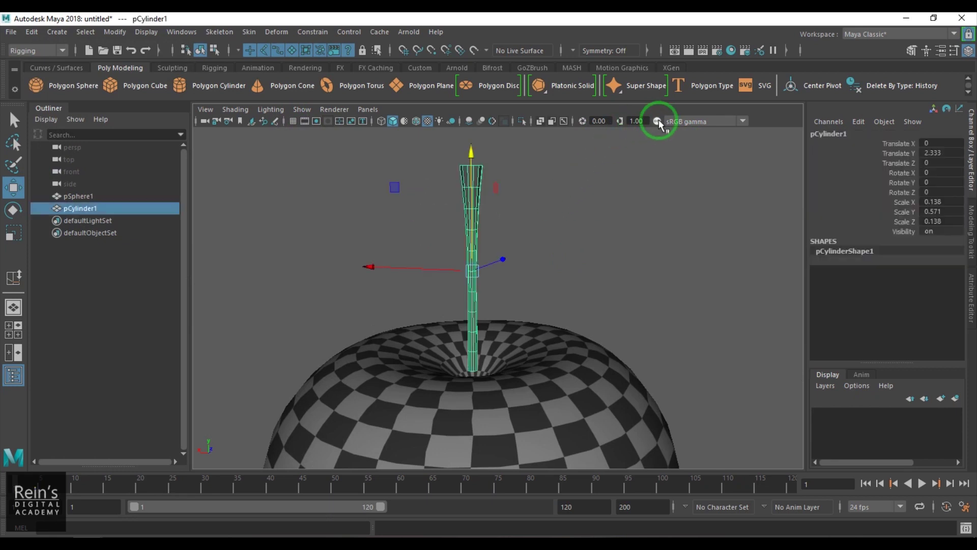
left_click(649, 232)
left_click_drag(435, 216, 635, 237)
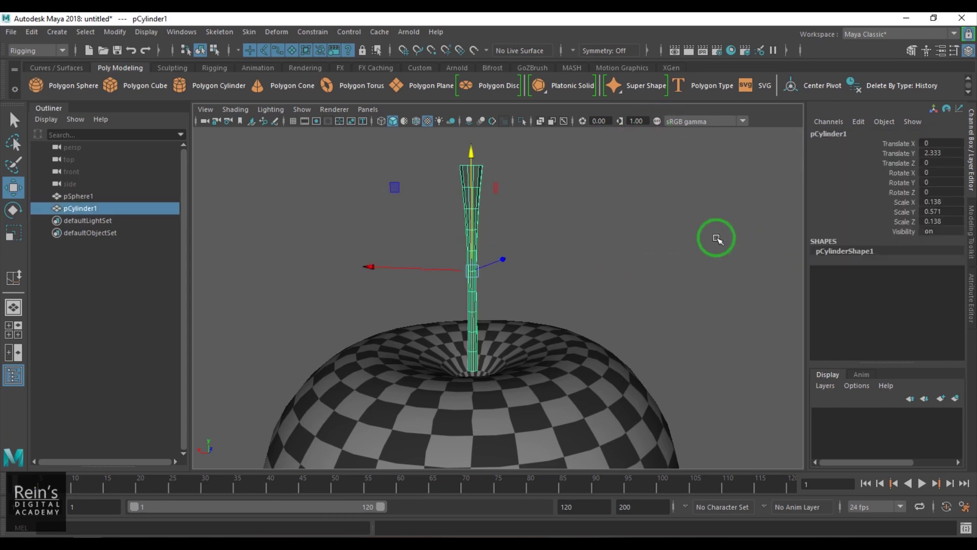
Add a Bend deformer to the stem and set its Curvature to about 30.
left_click(274, 32)
mouse_move(381, 173)
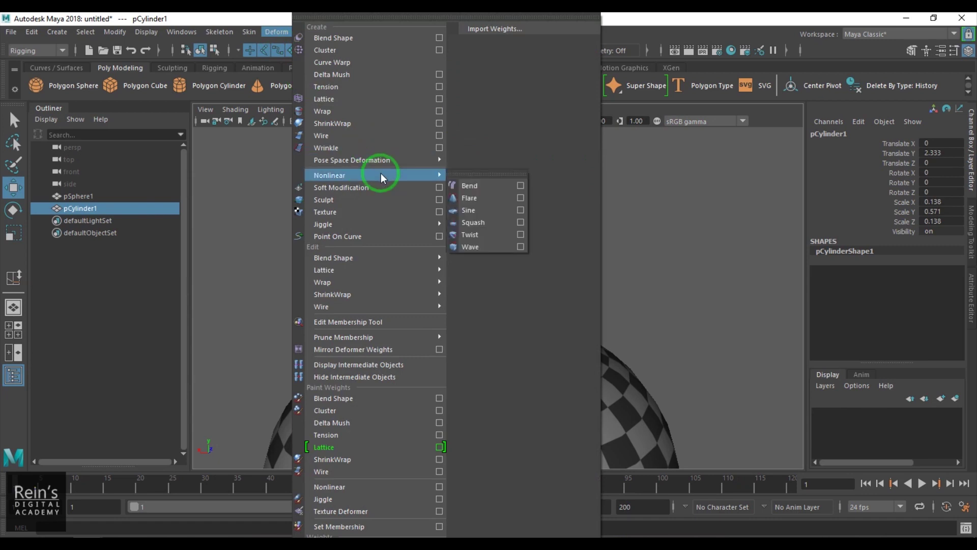
left_click(483, 178)
left_click(827, 280)
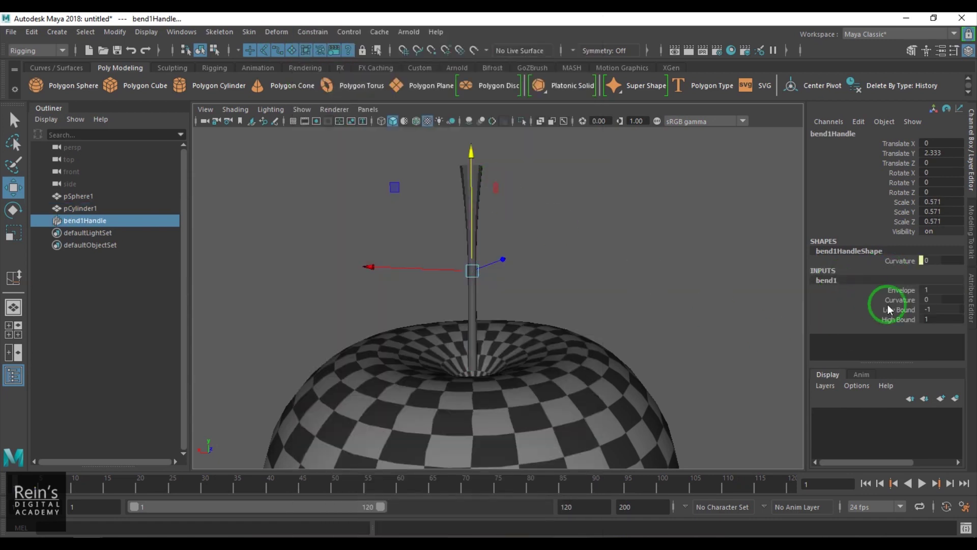
left_click(899, 300)
middle_click_drag(557, 296, 574, 298)
Set the bend's High Bound to 1.3 and Low Bound to 0.
left_click(892, 320)
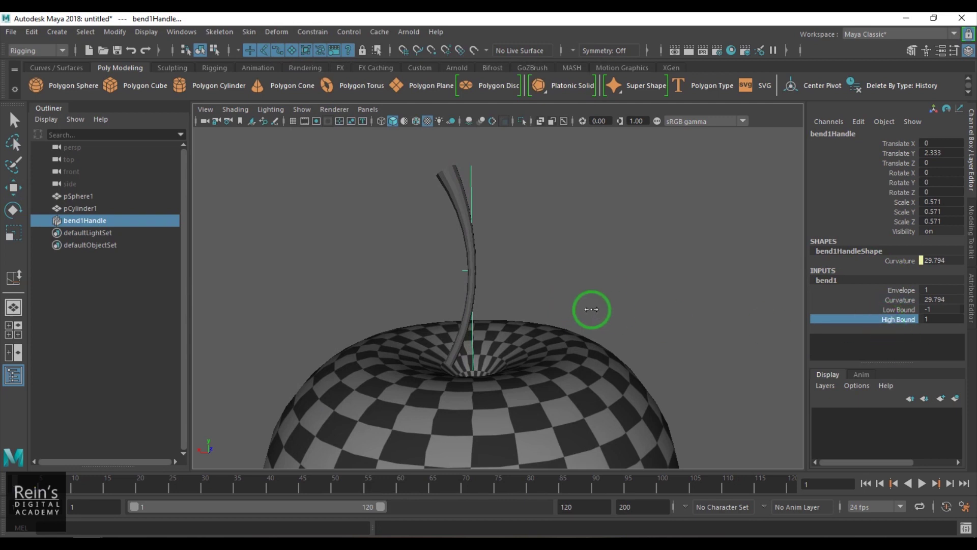
middle_click_drag(593, 308, 645, 320)
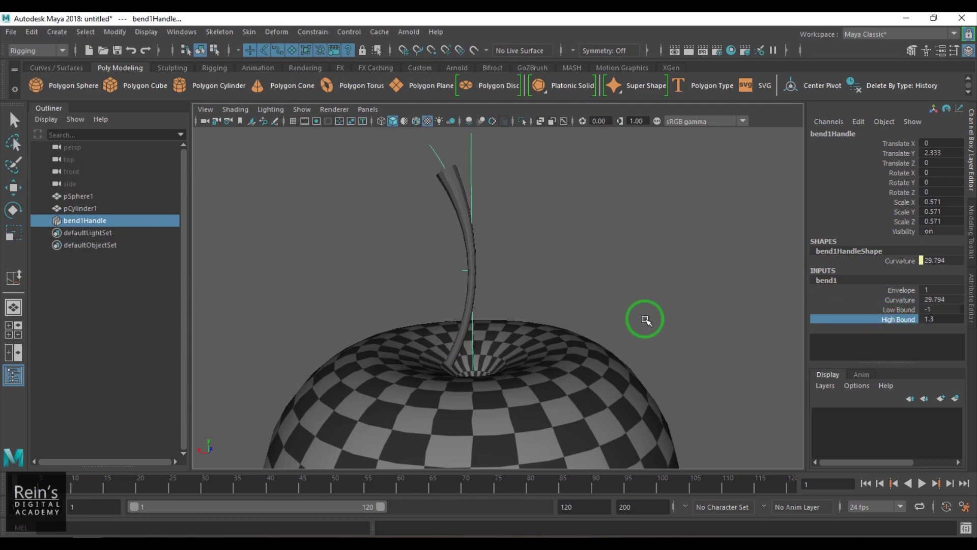
double_click(940, 309)
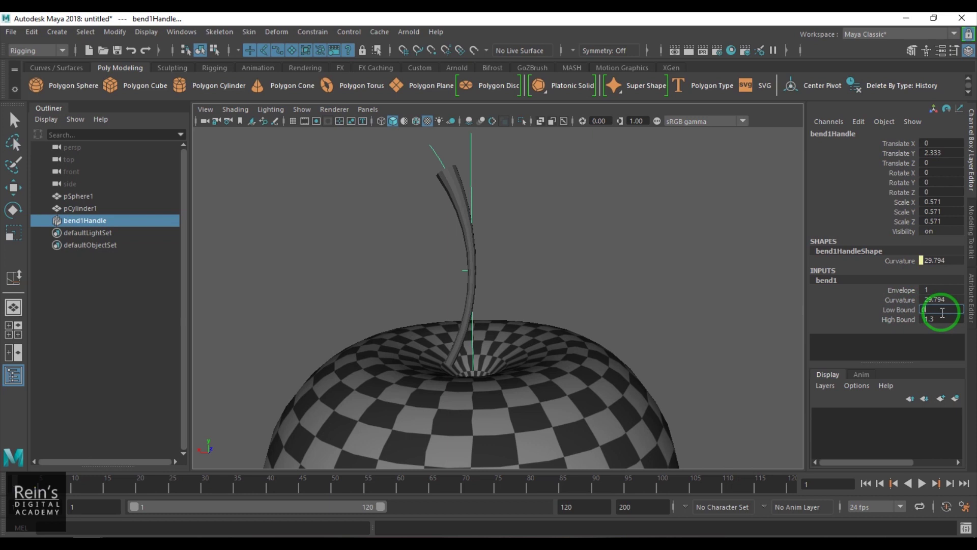
type("0")
key("Return")
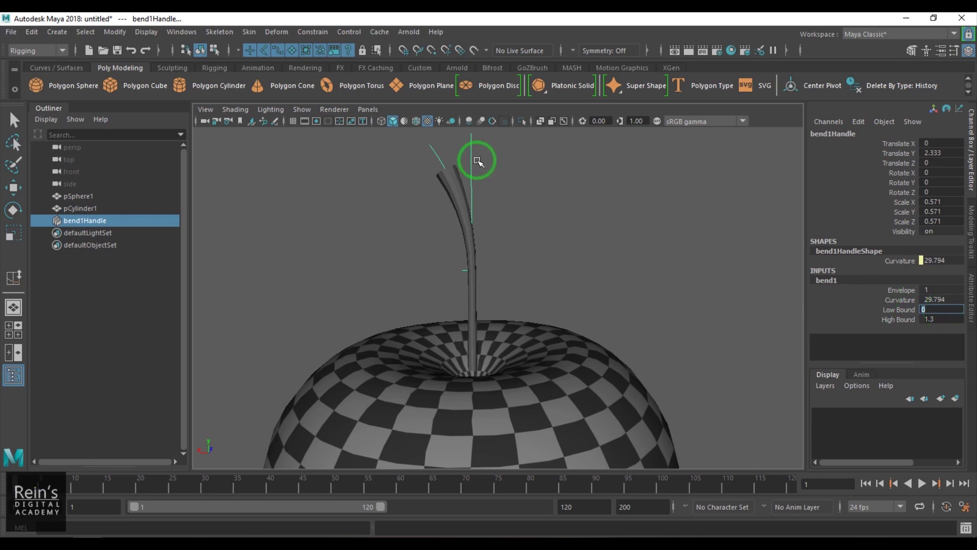
Lower the bend handle along the stem and select the stem with its handle.
key("w")
left_click_drag(471, 167, 477, 215)
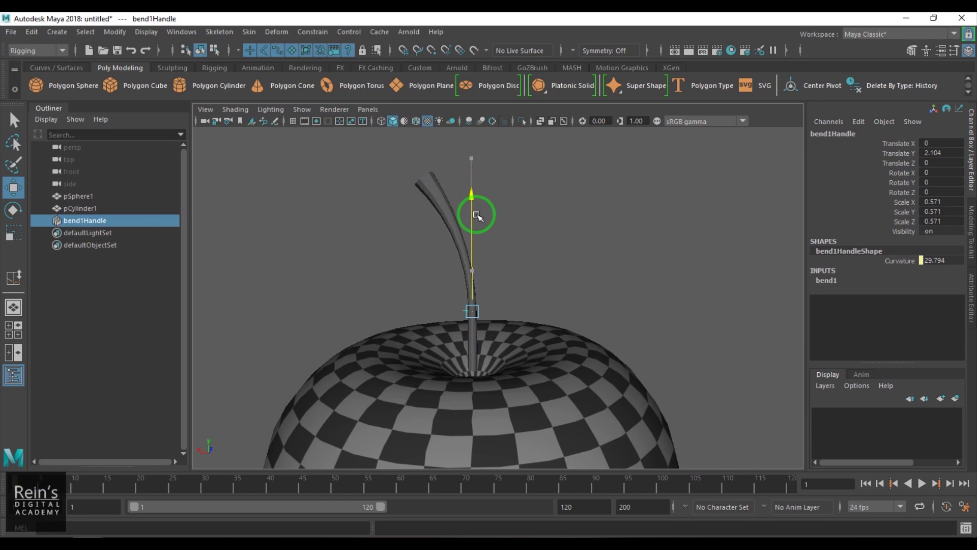
left_click(826, 280)
left_click(937, 310)
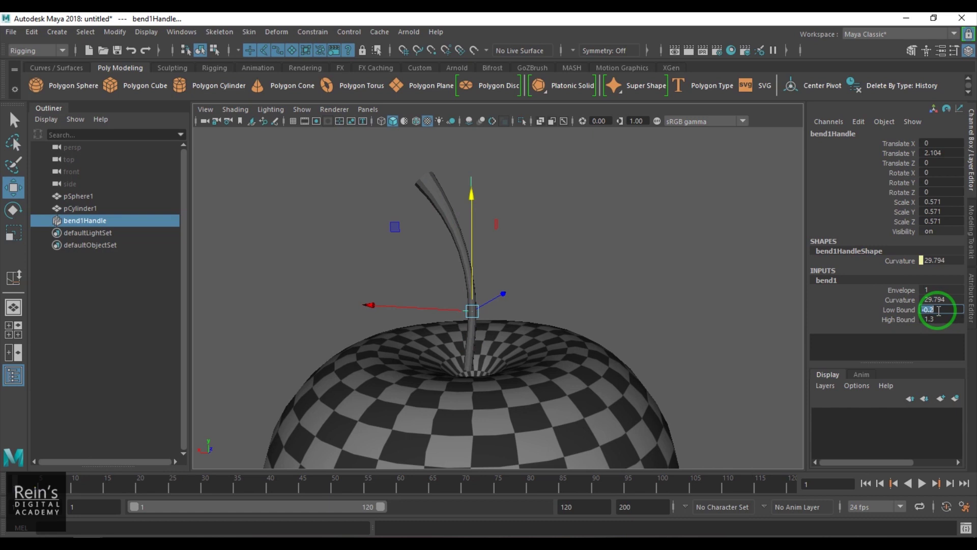
left_click(632, 289)
scroll(504, 306, "up", 3)
left_click_drag(414, 196, 434, 178)
Delete the stem's non-deformer history and isolate it, hiding the apple.
left_click(646, 216)
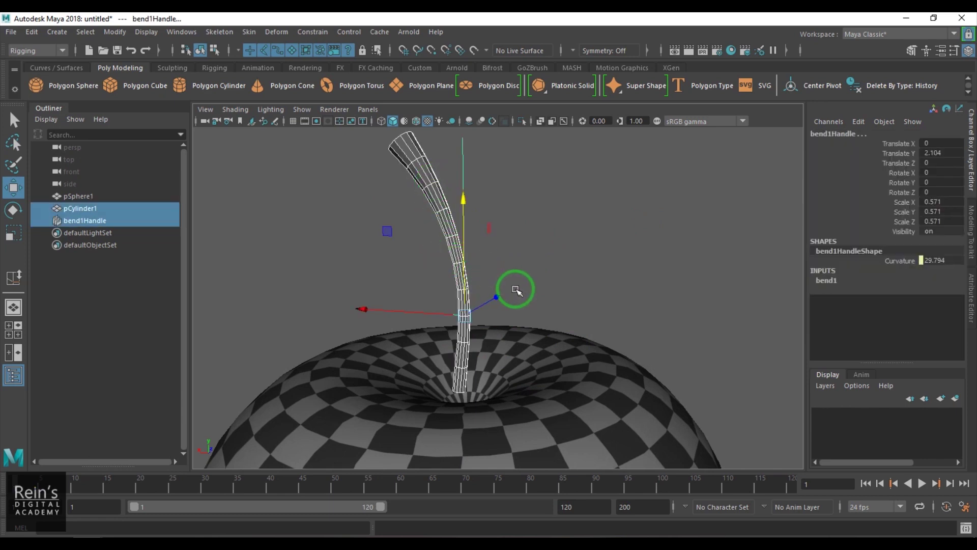
left_click(423, 188)
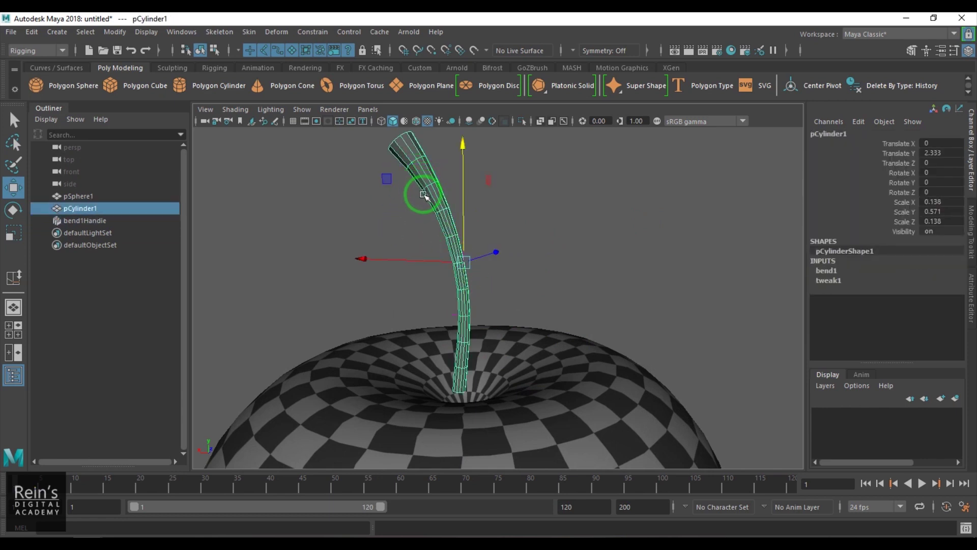
key("alt+shift+d")
left_click(646, 246)
left_click(429, 219)
key("ctrl+1")
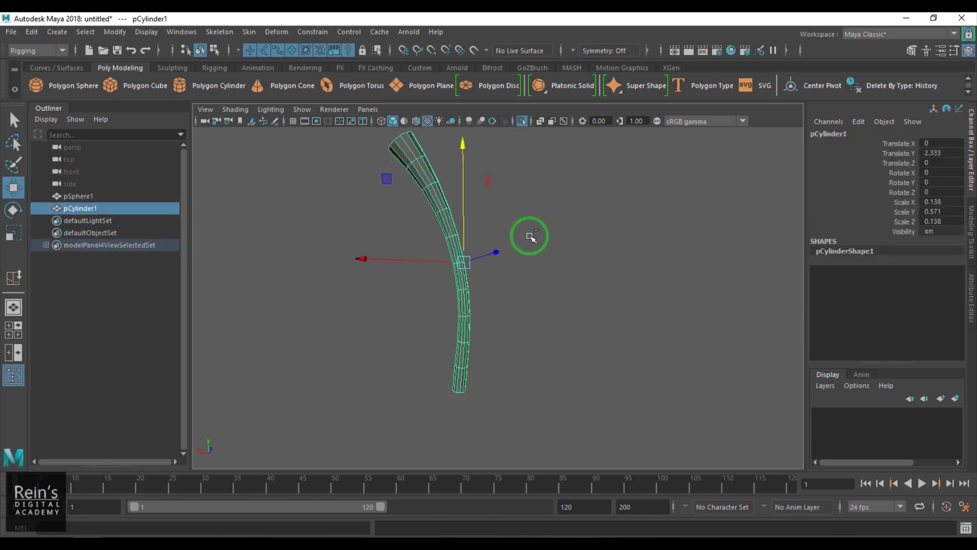
Snap the stem's pivot to its bottom cap's centre vertex, then view the whole stem.
left_click_drag(506, 323, 548, 319, "alt")
right_click_drag(547, 320, 602, 351, "alt")
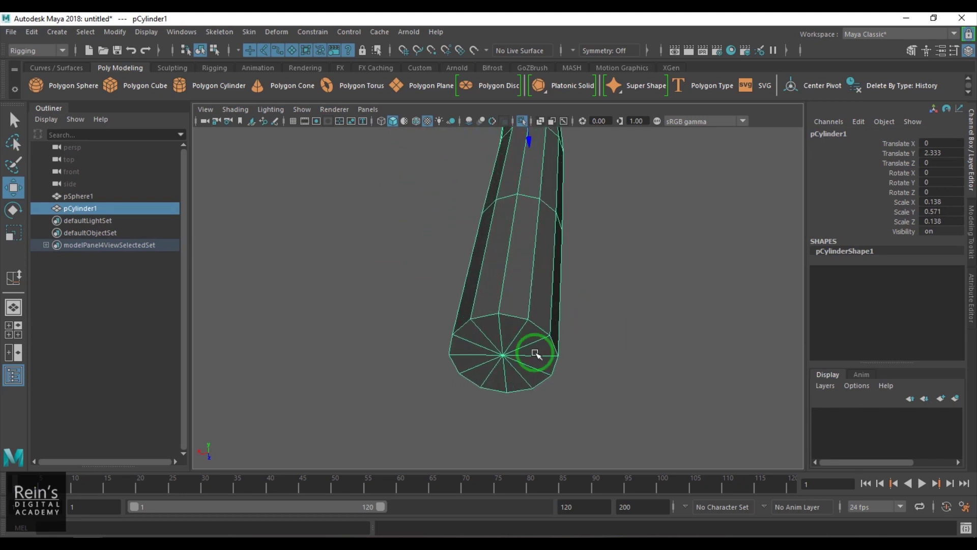
key("v")
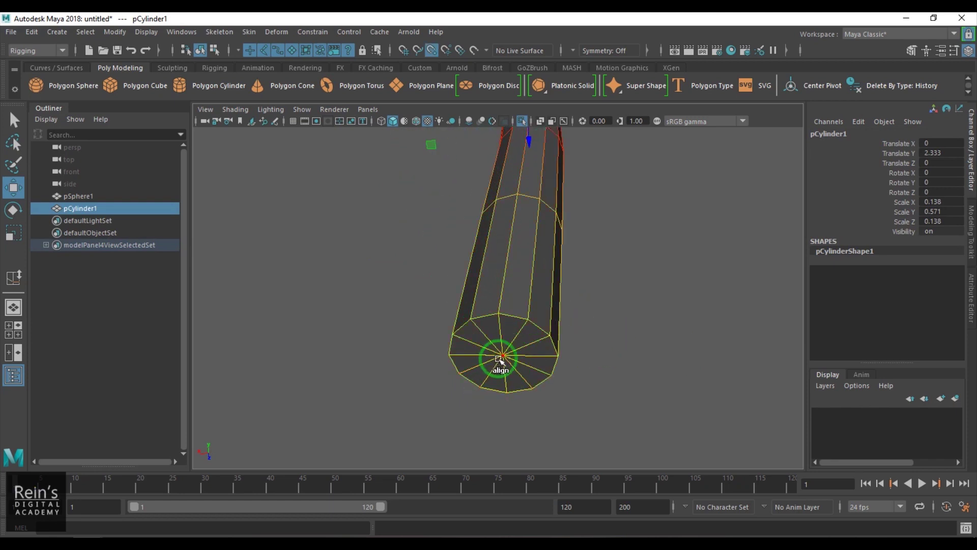
key("v")
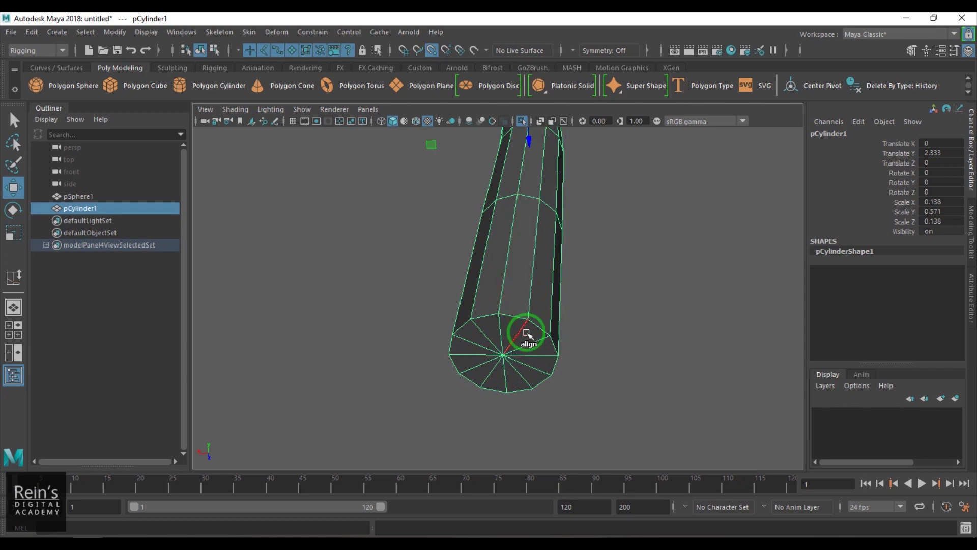
left_click_drag(524, 336, 503, 354)
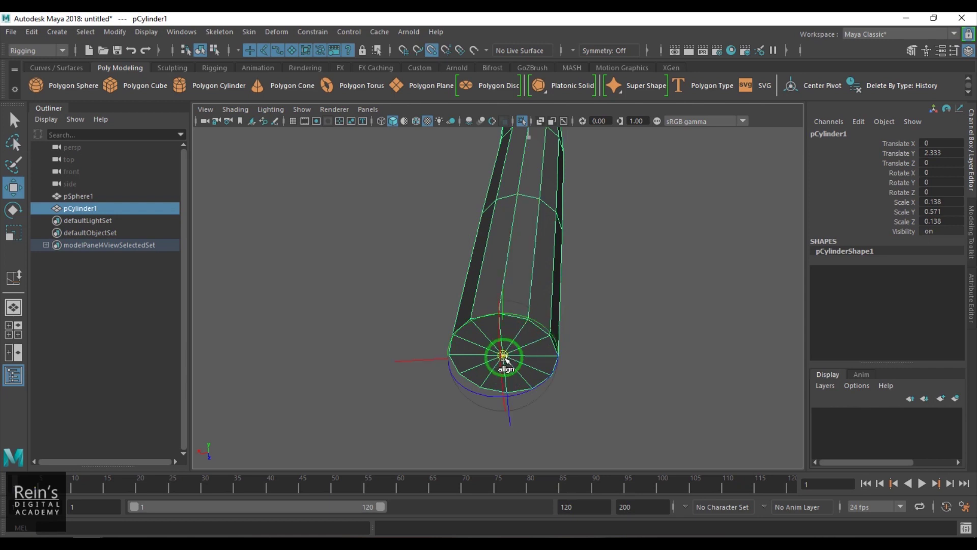
left_click_drag(581, 368, 563, 320, "alt")
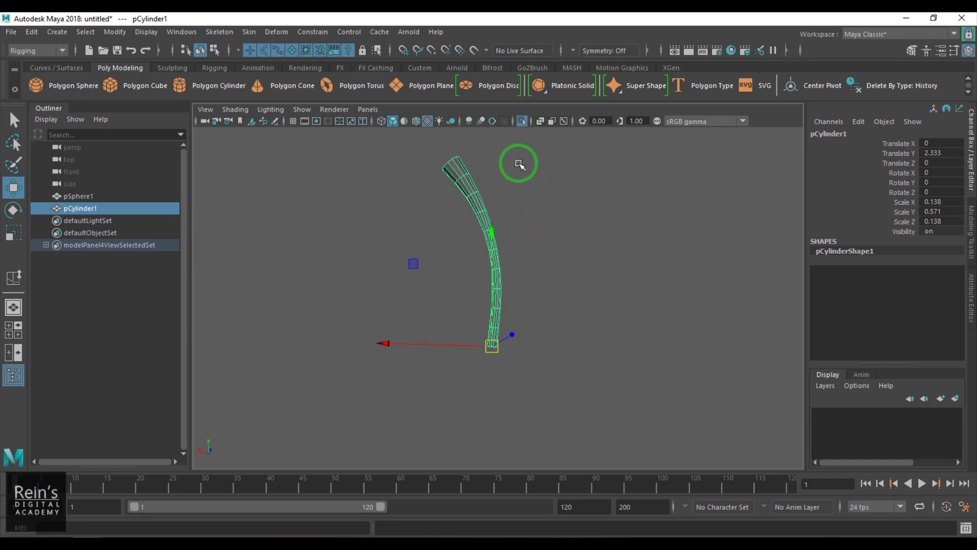
Show the apple again and scale the stem down to fit the dimple.
left_click(520, 121)
left_click_drag(550, 312, 65, 344, "alt")
key("r")
scroll(430, 280, "down", 5)
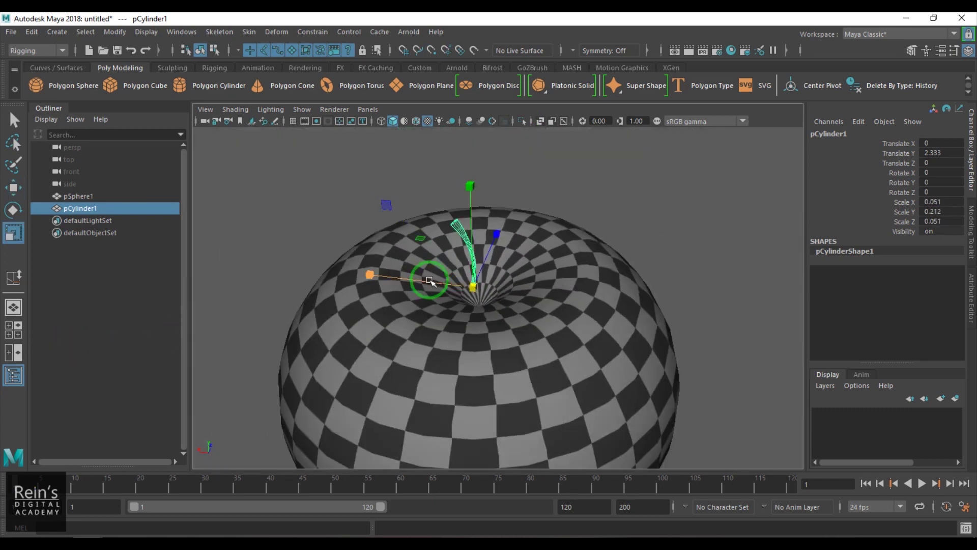
left_click_drag(430, 280, 473, 265, "alt")
left_click_drag(544, 193, 589, 216, "alt")
left_click(602, 227)
scroll(429, 174, "up", 5)
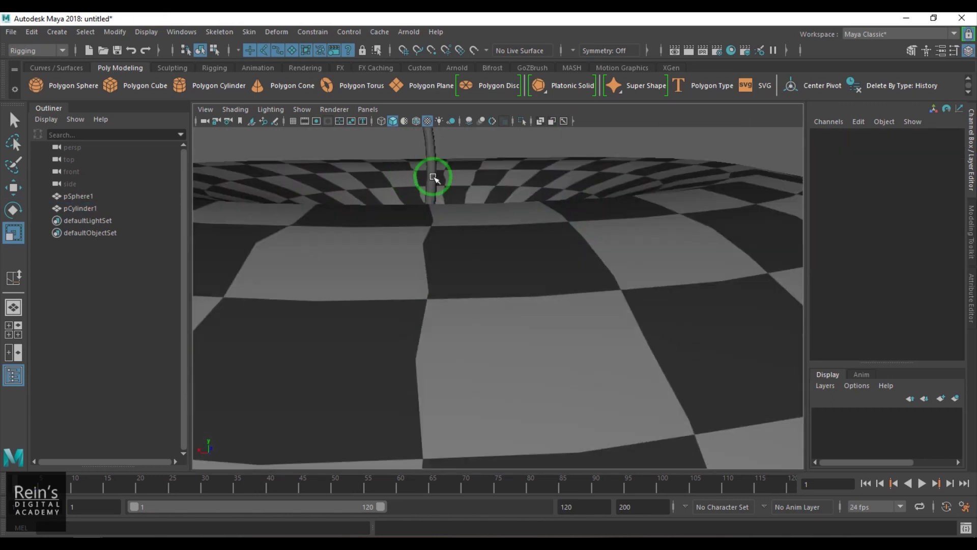
scroll(429, 183, "down", 2)
left_click(430, 183)
left_click_drag(430, 183, 492, 364, "alt")
scroll(494, 247, "up", 3)
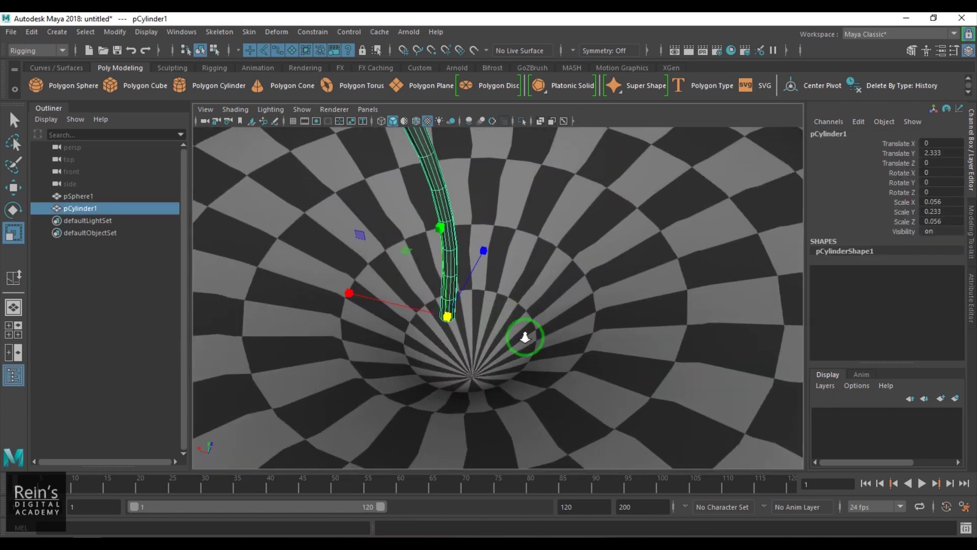
Snap the stem's base onto the dimple's centre and check its placement from several angles.
middle_click_drag(464, 377, 464, 376)
left_click_drag(465, 375, 530, 292, "alt")
left_click(583, 168)
left_click_drag(582, 168, 608, 270, "alt")
scroll(521, 292, "up", 5)
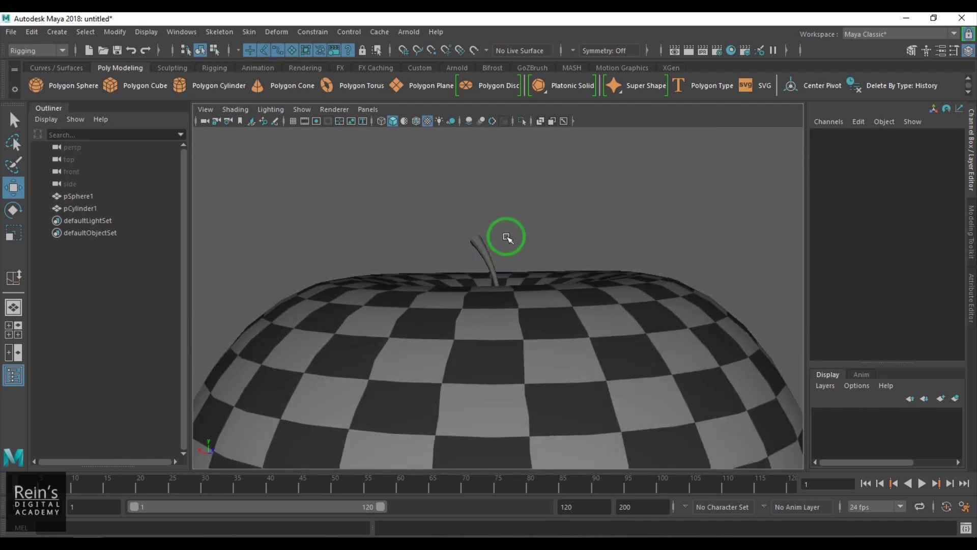
left_click(493, 275)
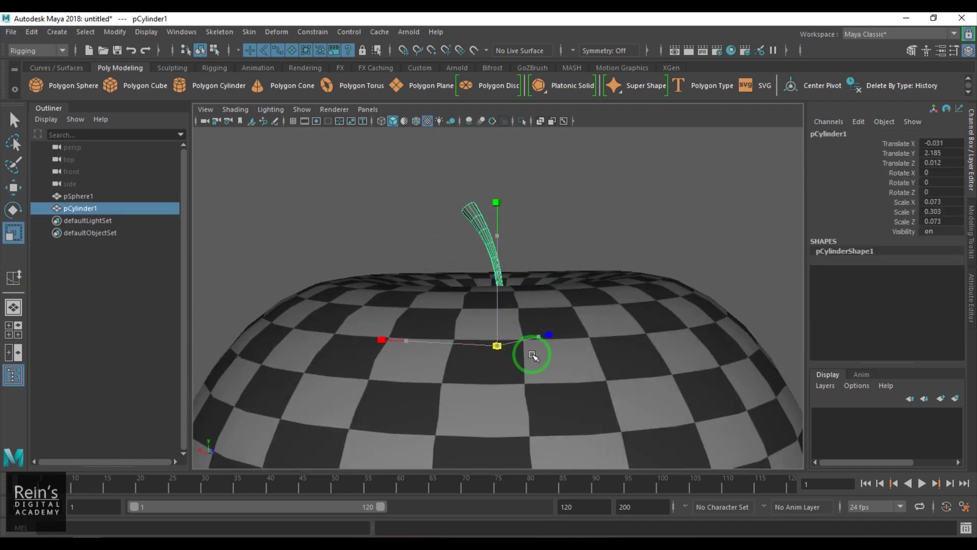
left_click(626, 226)
scroll(634, 301, "down", 5)
scroll(496, 261, "up", 5)
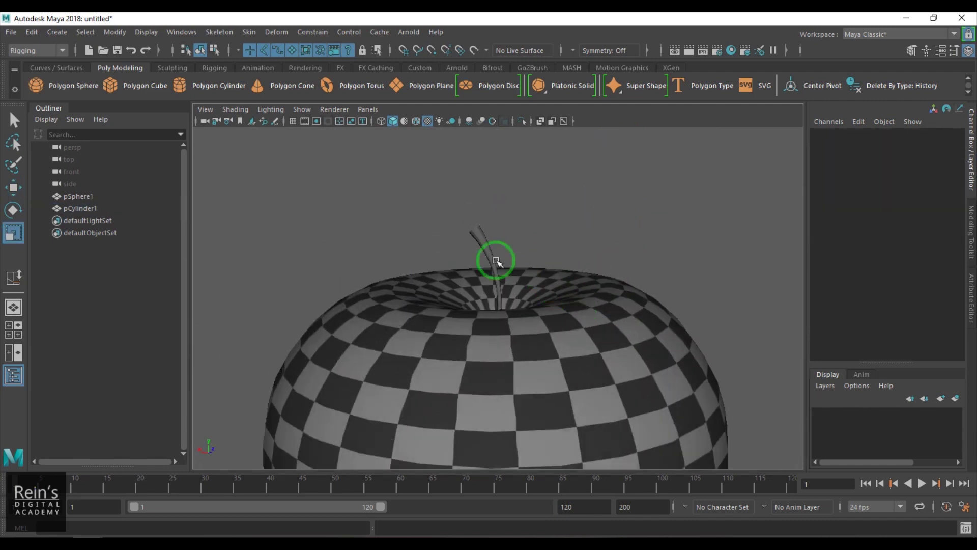
left_click(498, 293)
left_click(560, 246)
mouse_move(560, 246)
left_mouse_down("alt")
mouse_move(615, 266)
mouse_move(571, 255)
mouse_move(607, 259)
mouse_move(578, 257)
mouse_move(554, 235)
mouse_move(506, 231)
mouse_move(525, 261)
mouse_move(546, 258)
left_mouse_up("alt")
left_click(506, 231)
Bevel the stem's top edge loop with Fraction 0.1 and 2 segments.
scroll(493, 262, "up", 6)
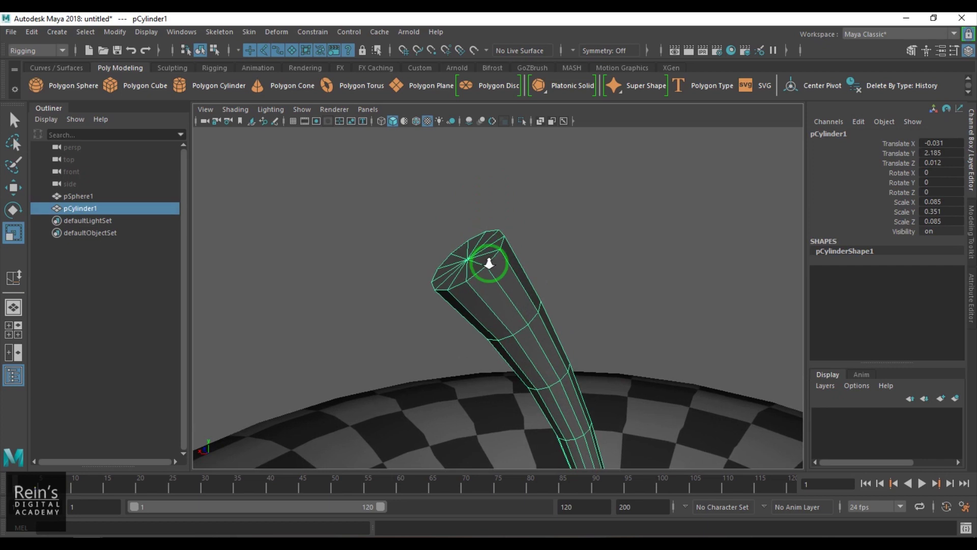
key("F10")
double_click(493, 218)
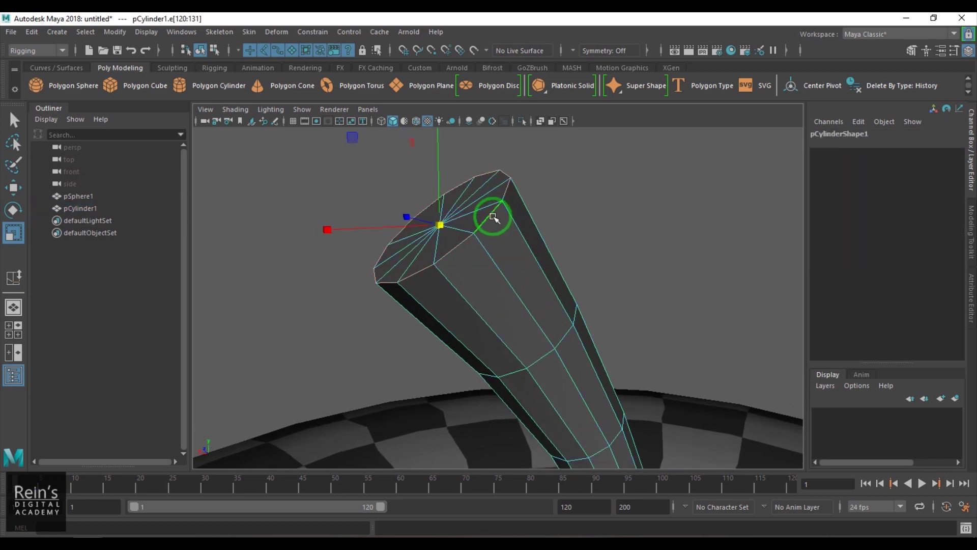
left_click(328, 49)
left_click(42, 51)
left_click(35, 60)
left_click(253, 34)
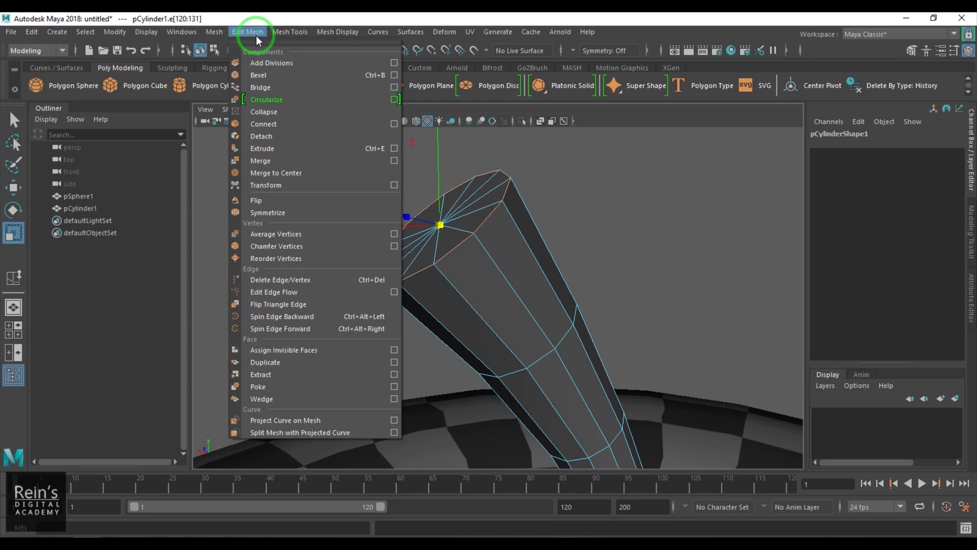
left_click(273, 77)
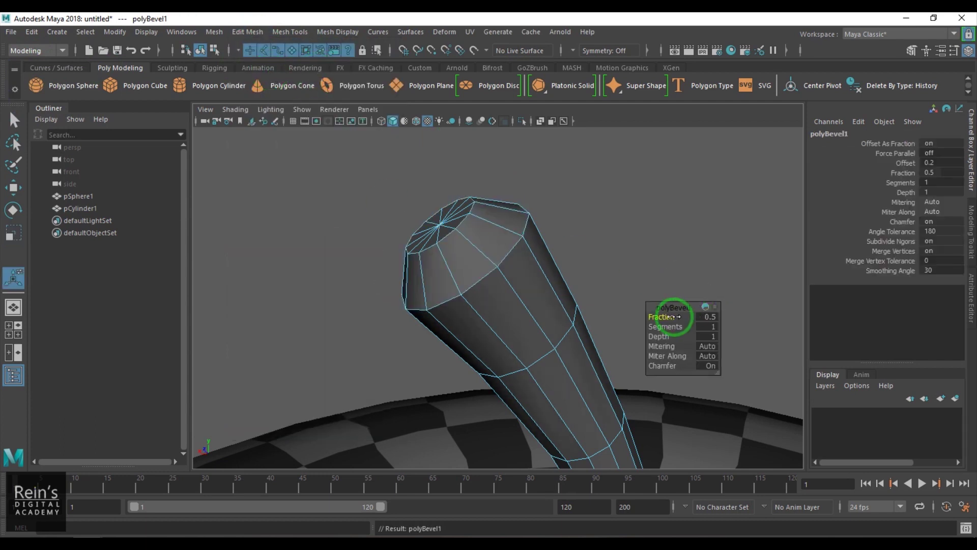
left_click_drag(671, 317, 683, 328)
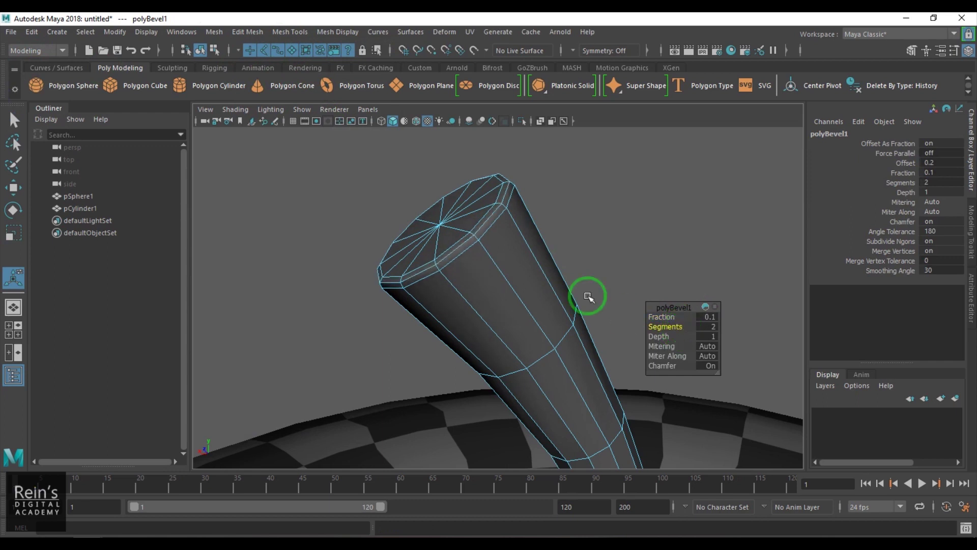
left_click(630, 254)
Chamfer the stem's top centre vertex into a small ring at width 0.25.
scroll(626, 249, "down", 5)
left_click_drag(621, 245, 533, 293, "alt")
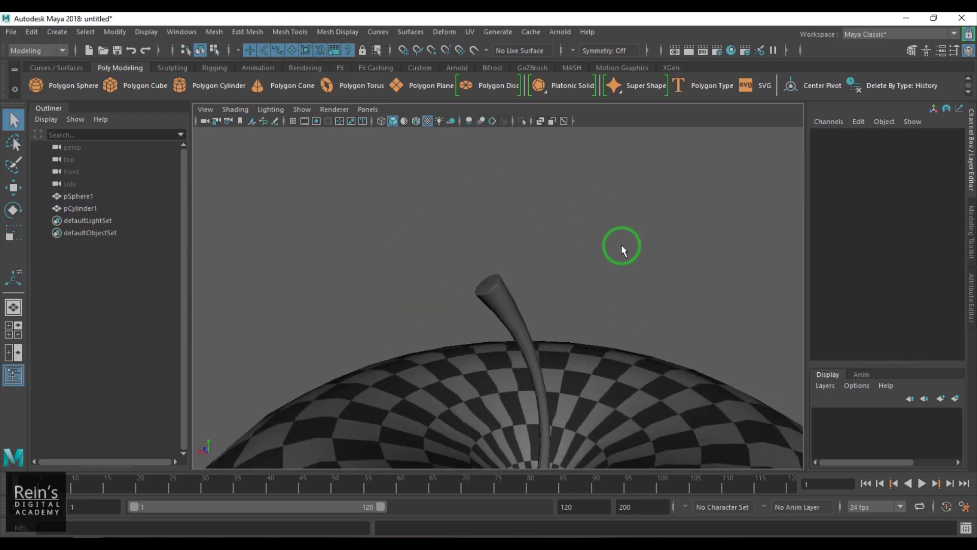
scroll(366, 227, "up", 5)
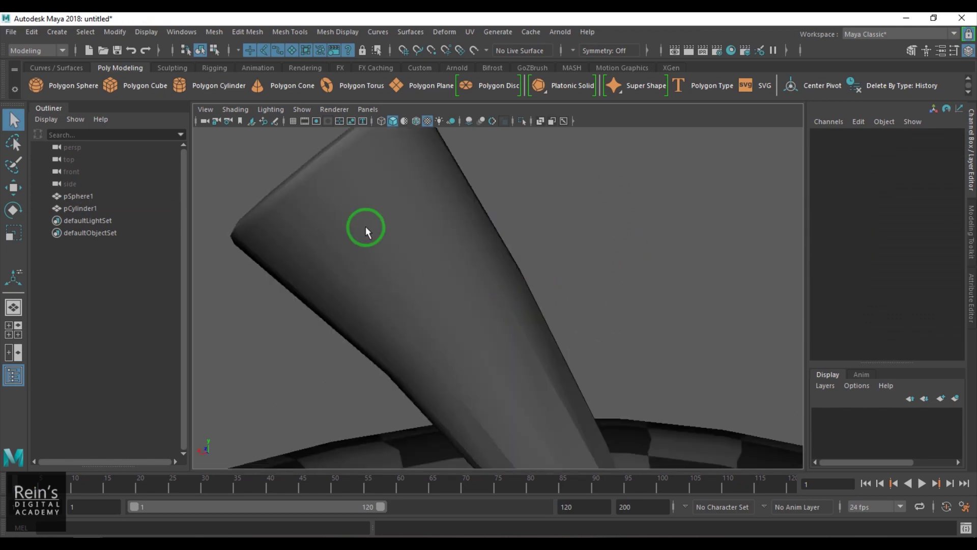
scroll(462, 257, "down", 4)
scroll(493, 271, "up", 5)
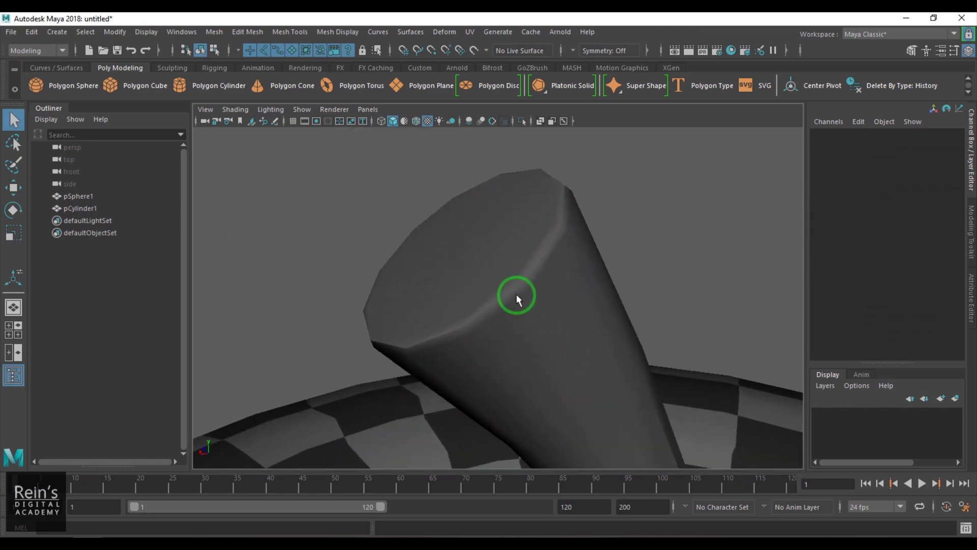
left_click(516, 294)
key("F9")
left_click(456, 249)
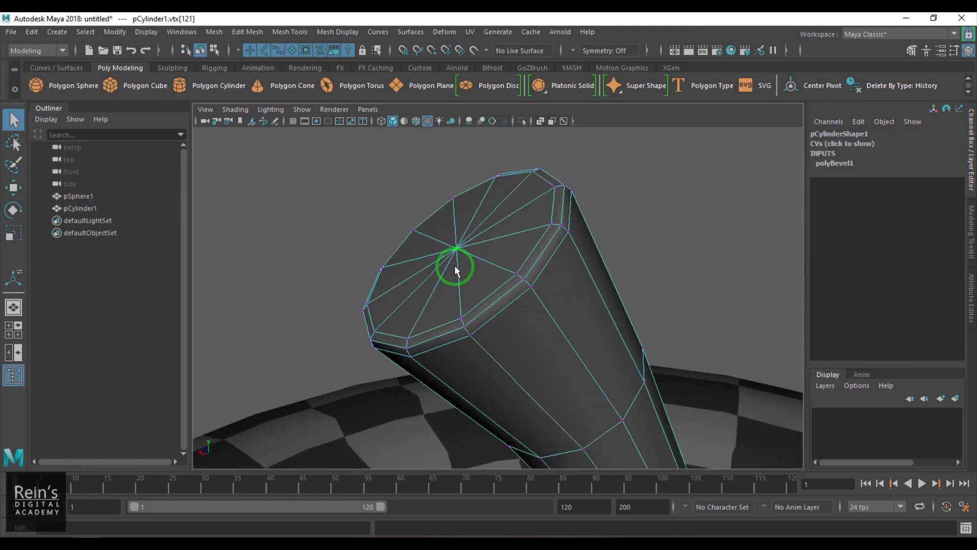
left_click(246, 31)
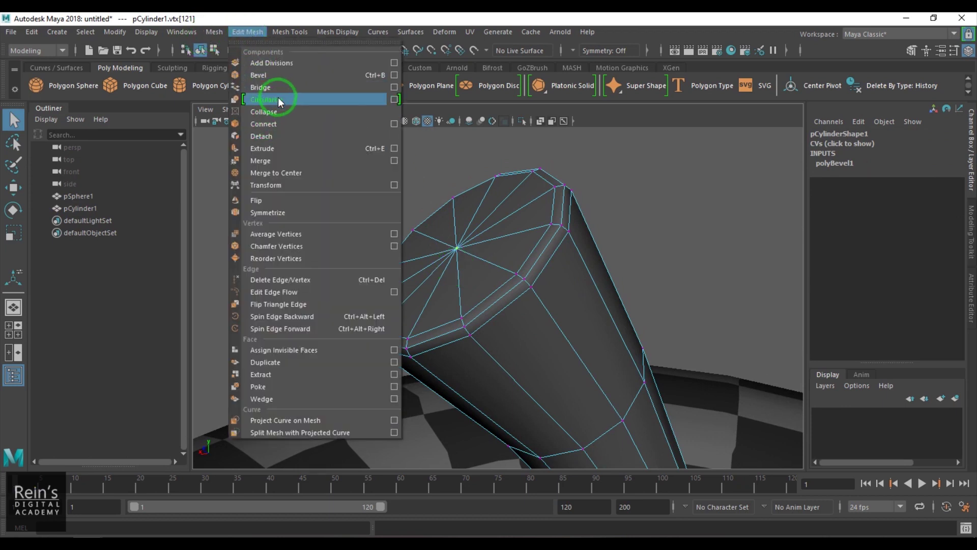
left_click(301, 246)
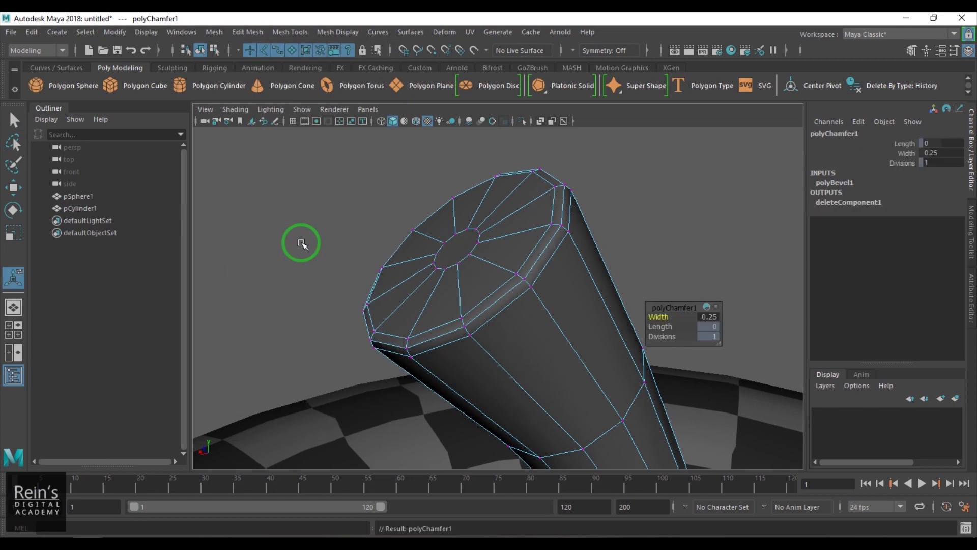
Select the small tip face and scale it up to cover most of the top.
key("q")
left_click(460, 245)
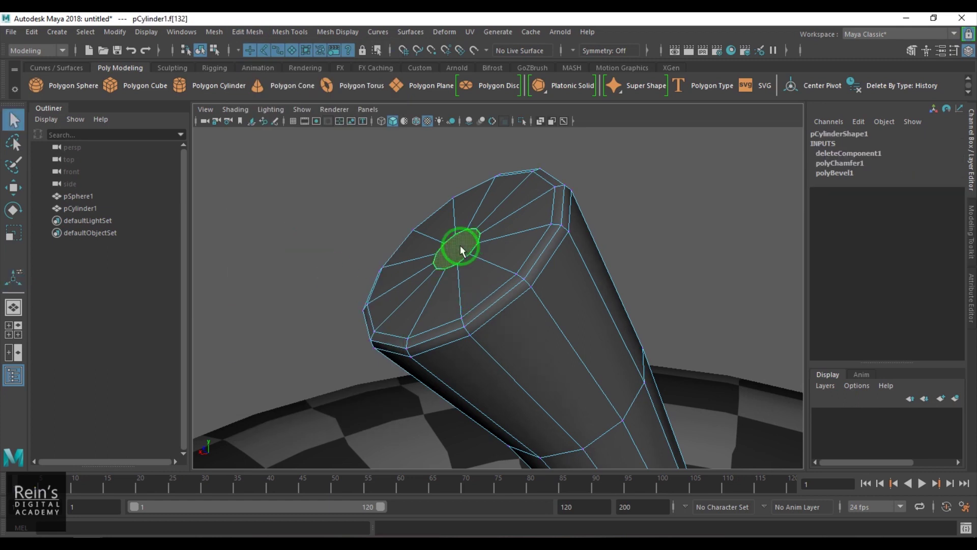
key("r")
mouse_move(461, 253)
left_mouse_down()
mouse_move(510, 258)
mouse_move(456, 246)
mouse_move(511, 238)
mouse_move(471, 245)
left_mouse_up()
key("w")
Set the Move tool's axis orientation to Object.
left_click(454, 255)
left_click(456, 246)
left_click(455, 239)
scroll(497, 243, "down", 5)
scroll(512, 275, "up", 6)
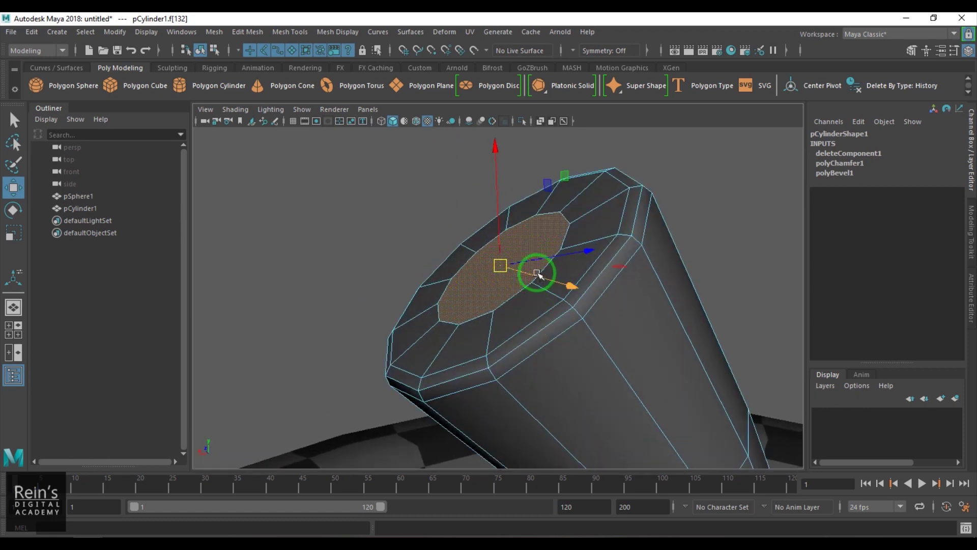
left_click(954, 50)
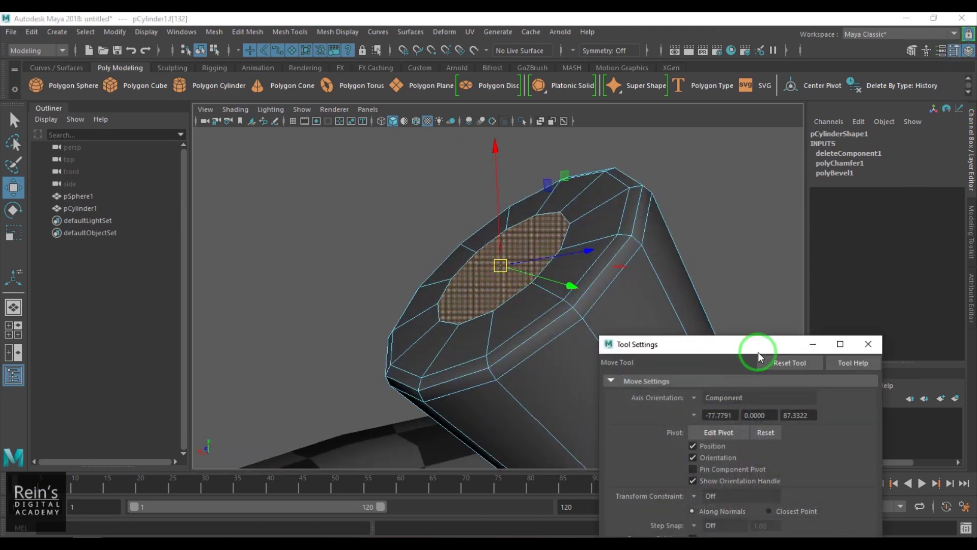
left_click_drag(758, 352, 825, 142)
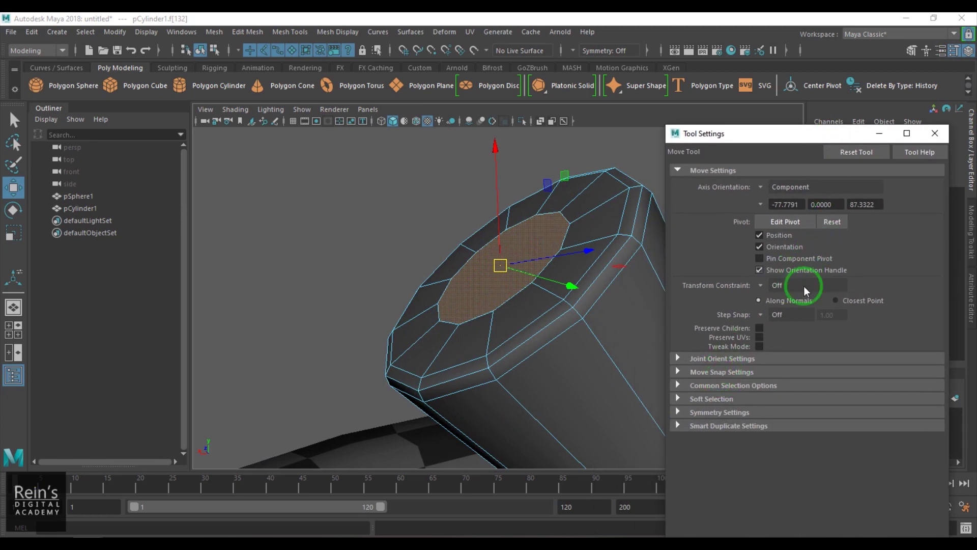
left_click(760, 189)
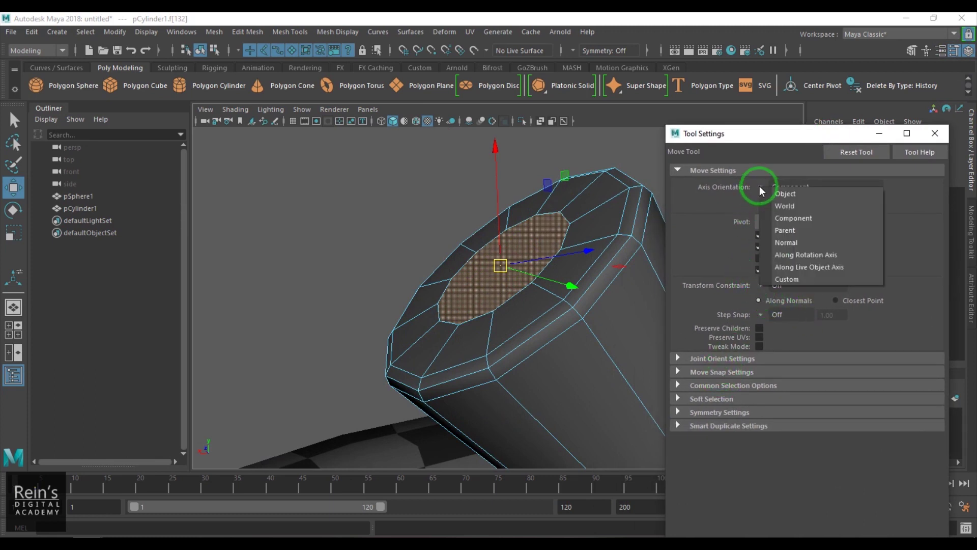
left_click(793, 243)
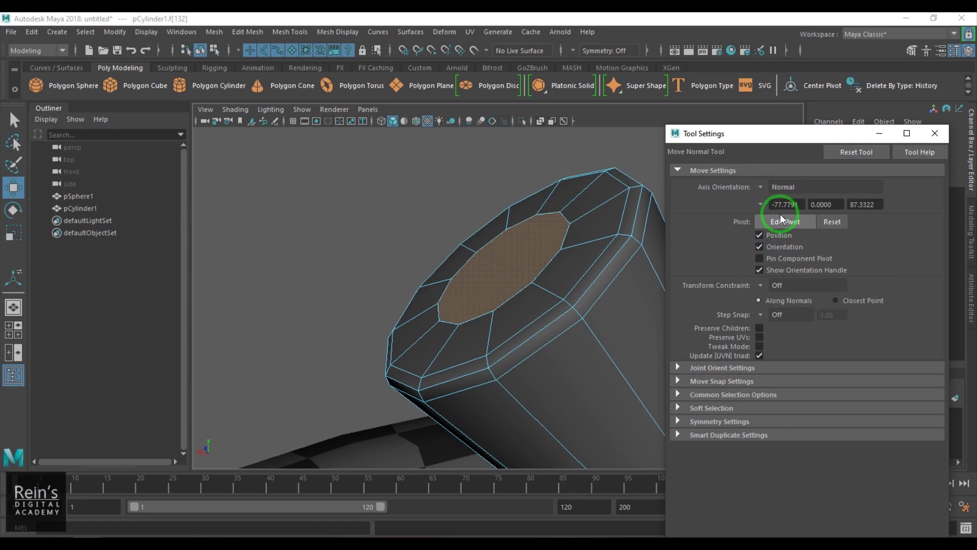
left_click(764, 190)
left_click(772, 200)
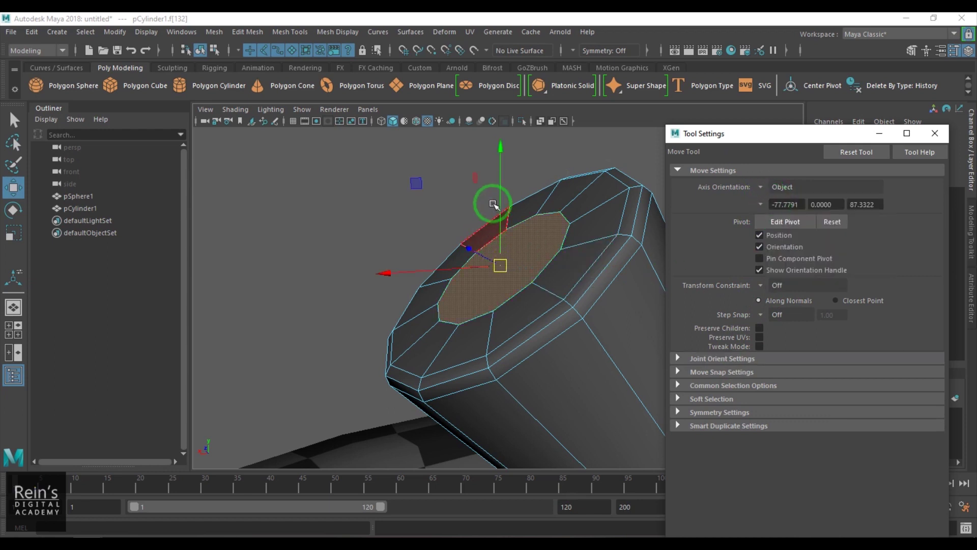
Test-nudge the tip face sideways, then undo the move.
middle_click_drag(491, 204, 502, 212)
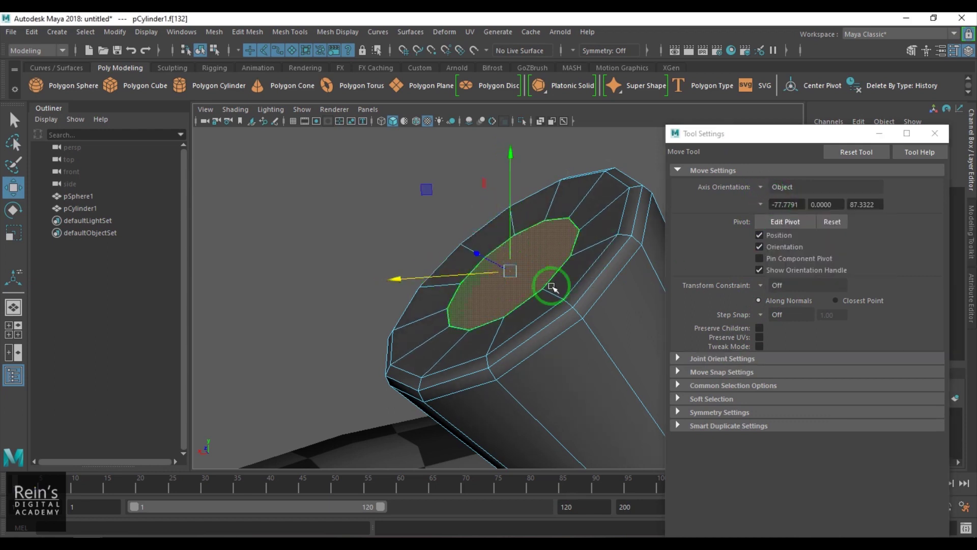
left_click(934, 133)
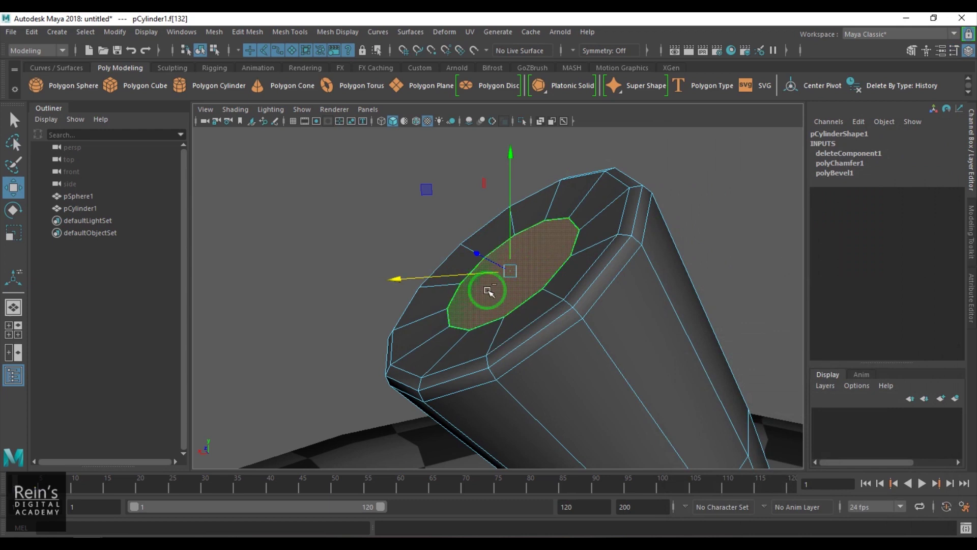
key("ctrl+z")
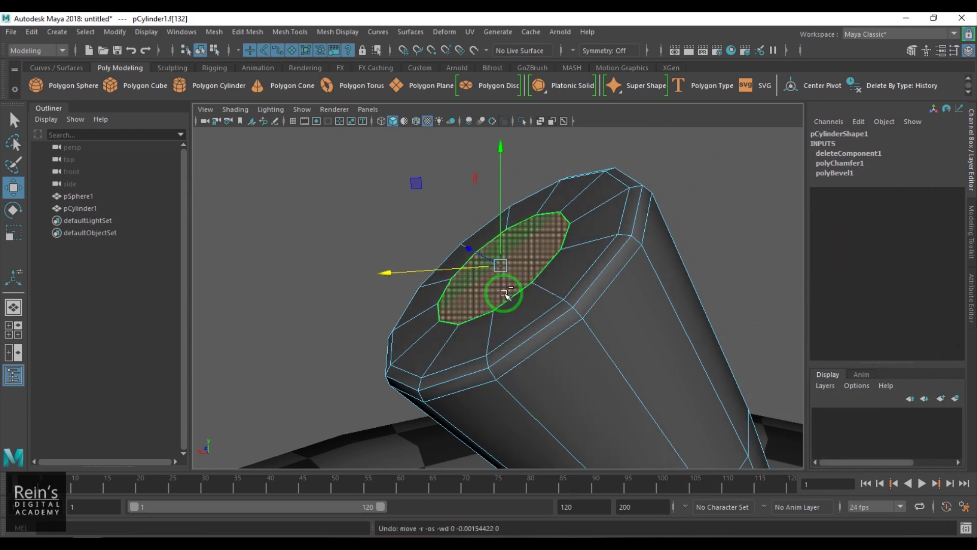
left_click(249, 32)
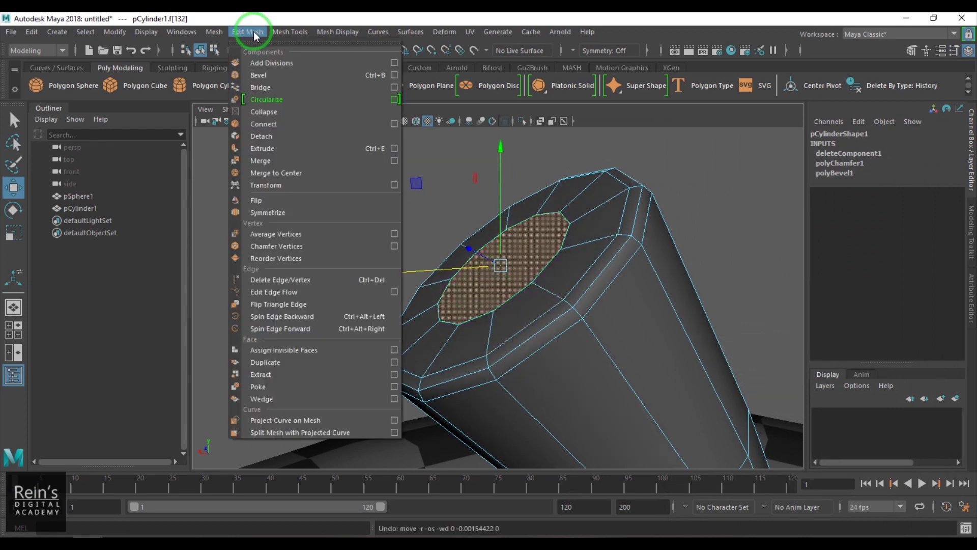
Push the stem's top face slightly inward with Edit Mesh > Transform.
left_click(293, 183)
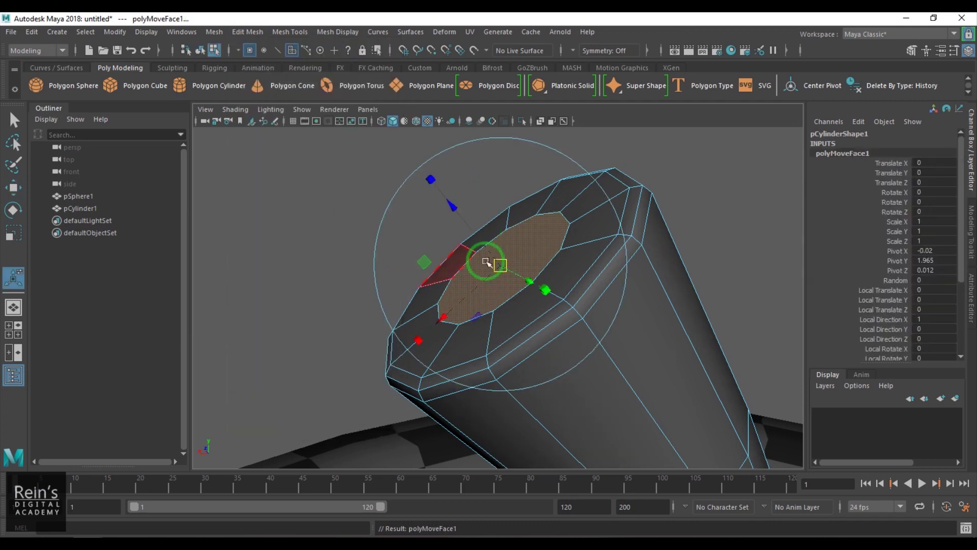
left_click(465, 220)
left_click_drag(472, 230, 475, 234)
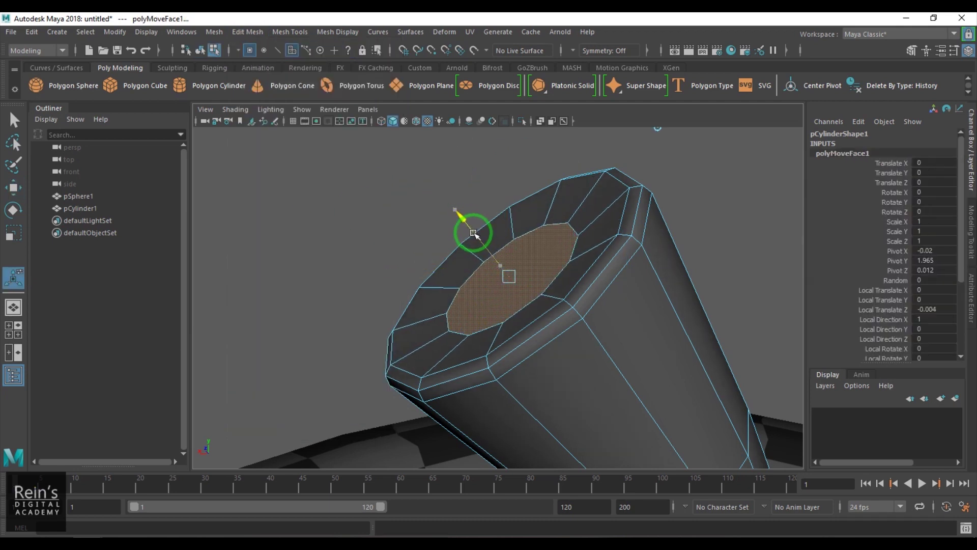
left_click(473, 234)
scroll(661, 338, "up", 5)
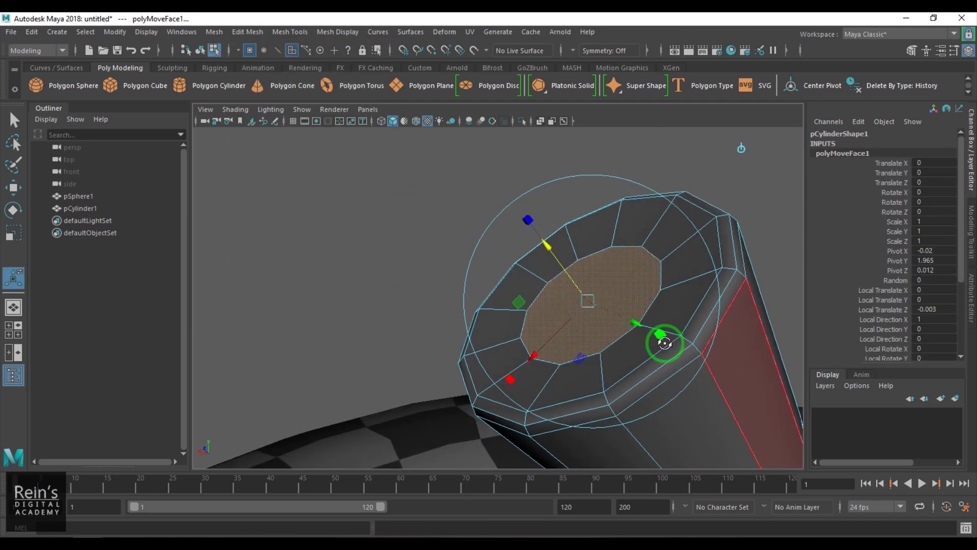
left_click_drag(582, 311, 644, 321, "alt")
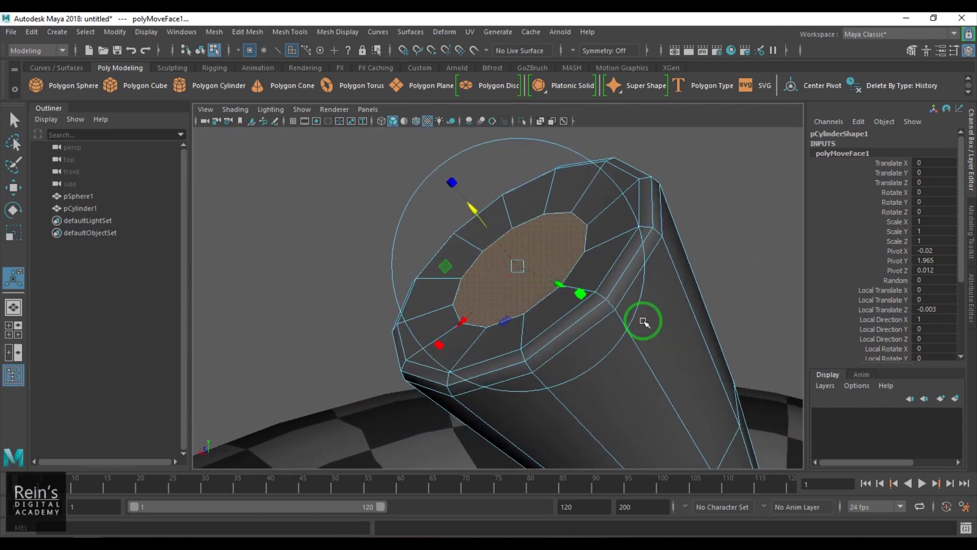
Extrude the top face, scale it toward the centre, and sink it into the stem.
key("ctrl+e")
left_click_drag(523, 280, 469, 297)
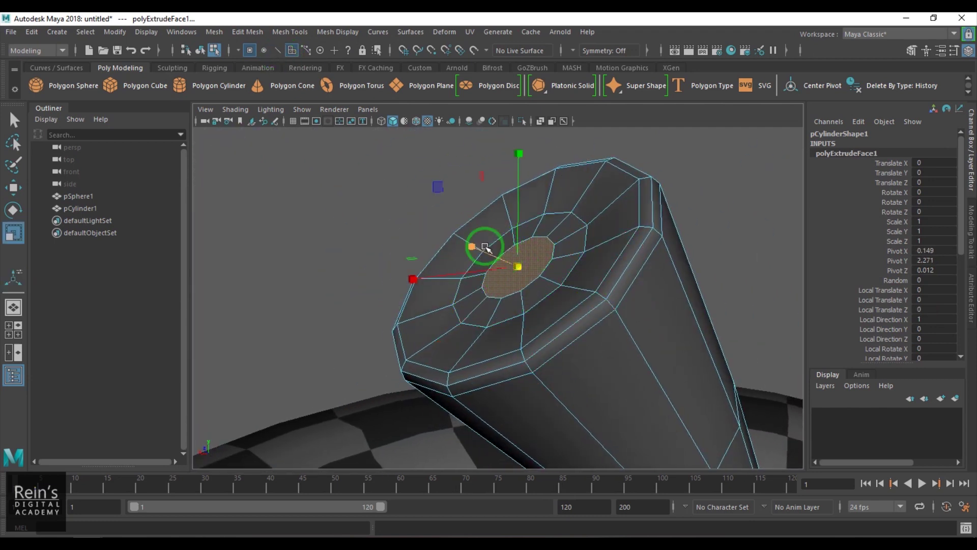
left_click(247, 37)
left_click(313, 195)
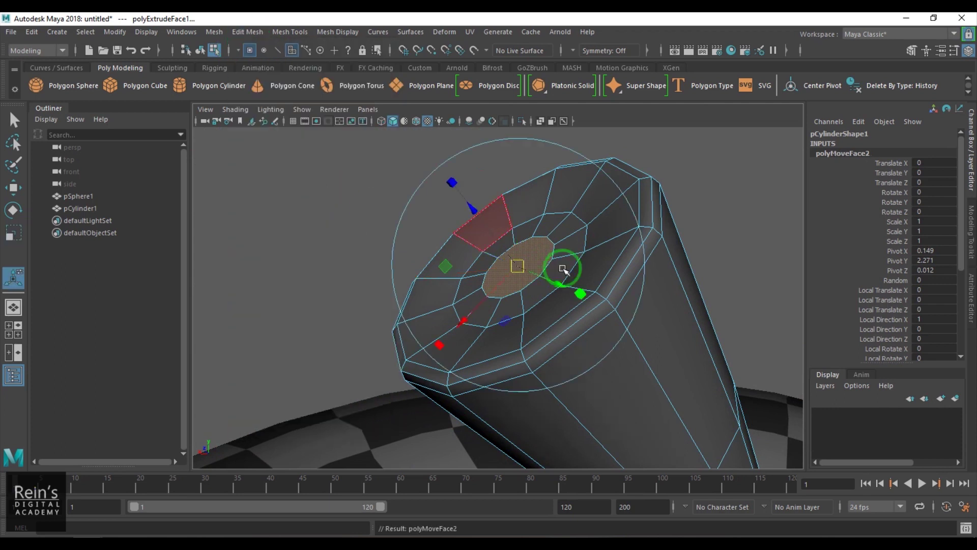
left_click_drag(486, 232, 488, 229)
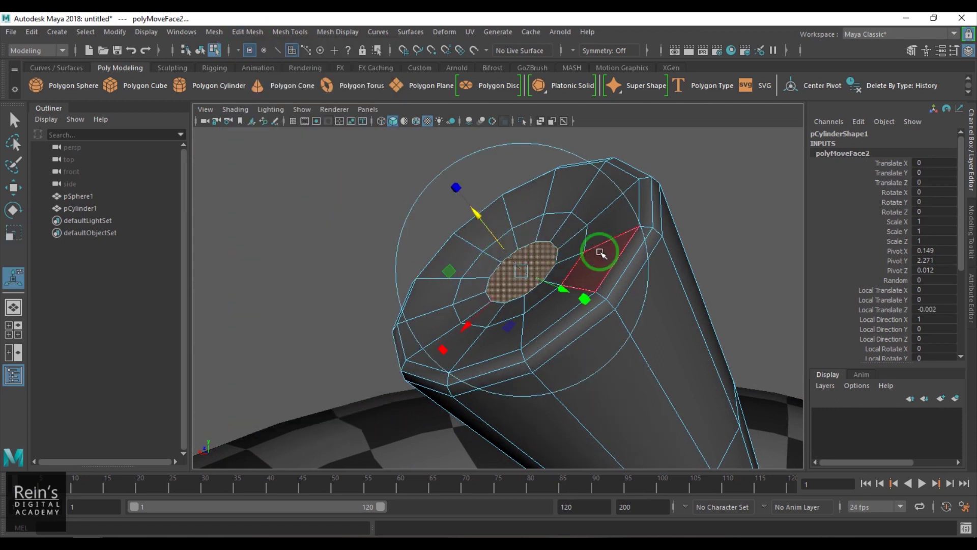
Extrude the small face again, merge it to one centre vertex, and adjust that vertex.
mouse_move(732, 168)
right_mouse_down("shift")
mouse_move(731, 201)
mouse_move(744, 220)
mouse_move(741, 168)
right_mouse_up("shift")
key("w")
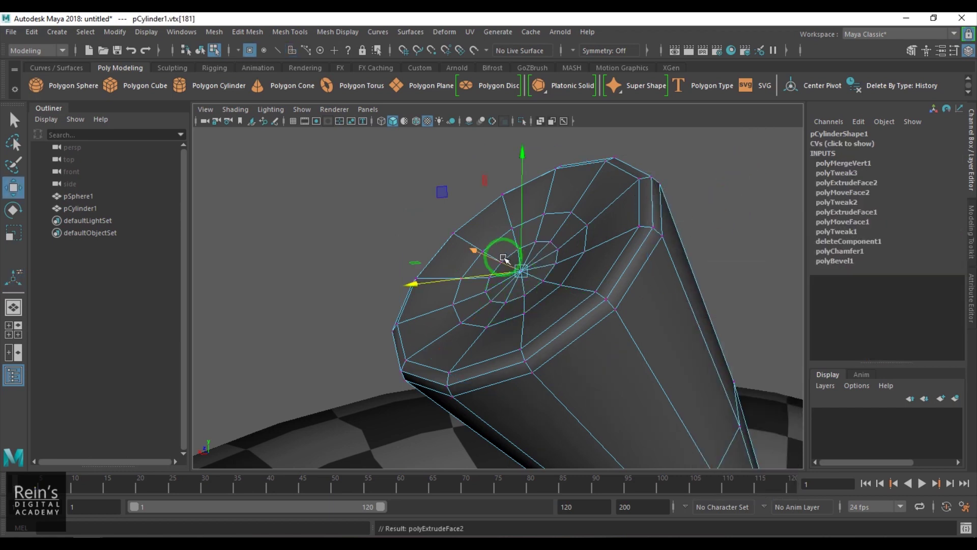
left_click(236, 32)
left_click(312, 185)
left_click(476, 235)
left_click(557, 319)
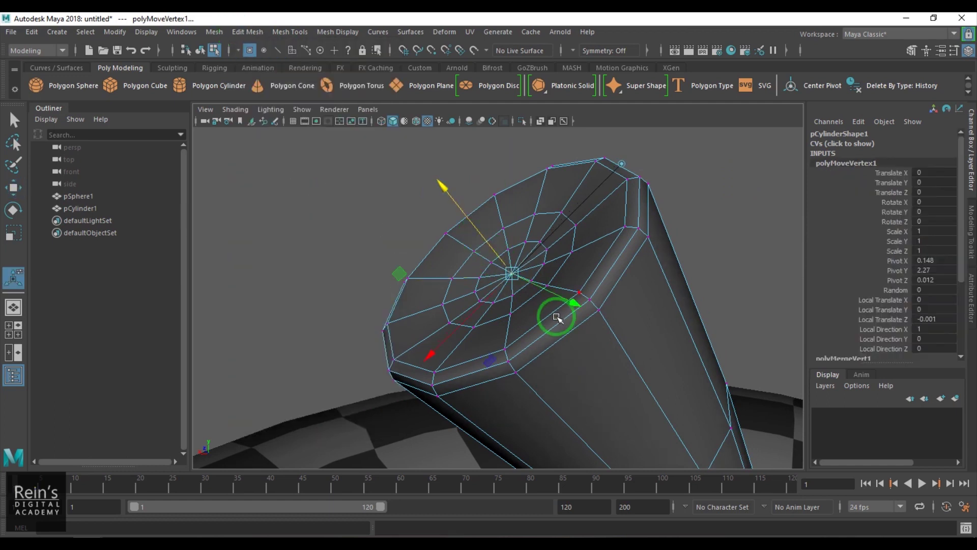
key("F8")
key("q")
left_click(712, 221)
scroll(674, 263, "down", 8)
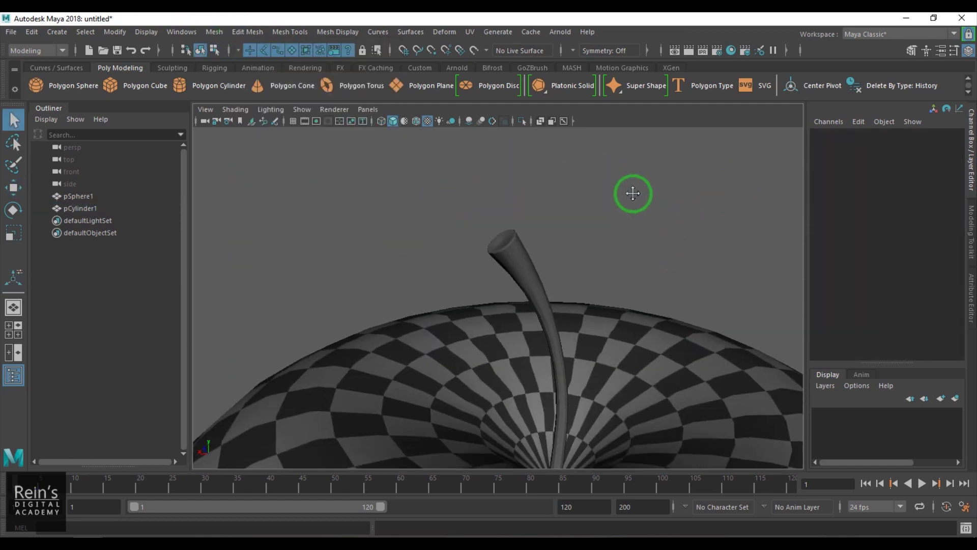
Select the stem's top vertices with a smaller soft-select falloff and raise them.
scroll(545, 268, "up", 10)
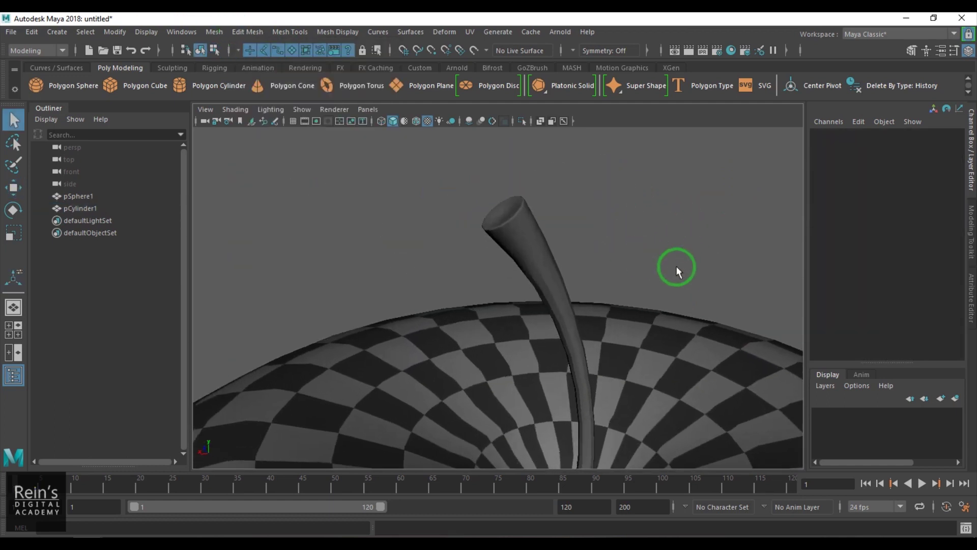
scroll(545, 228, "down", 5)
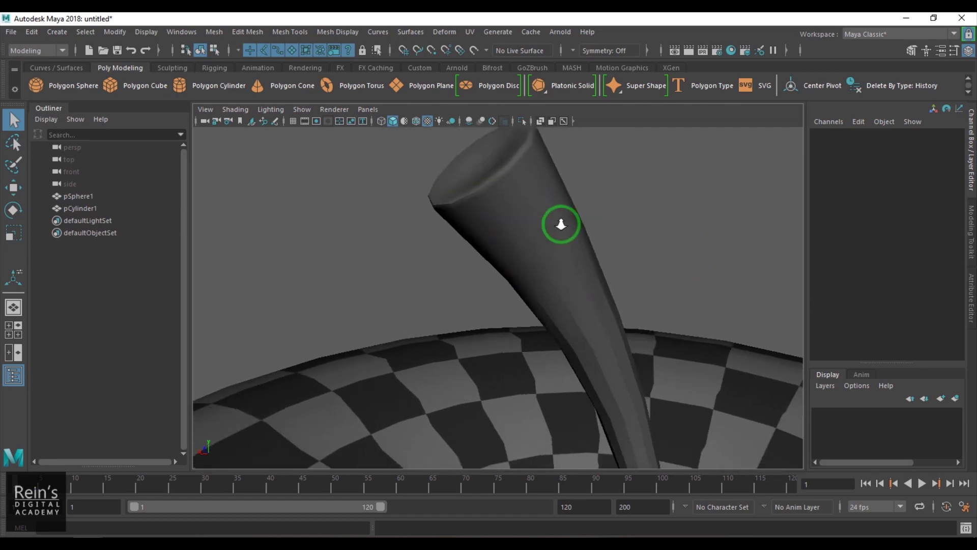
left_click(559, 211)
right_click_drag(560, 212, 555, 166)
left_click_drag(545, 151, 544, 152)
key("w")
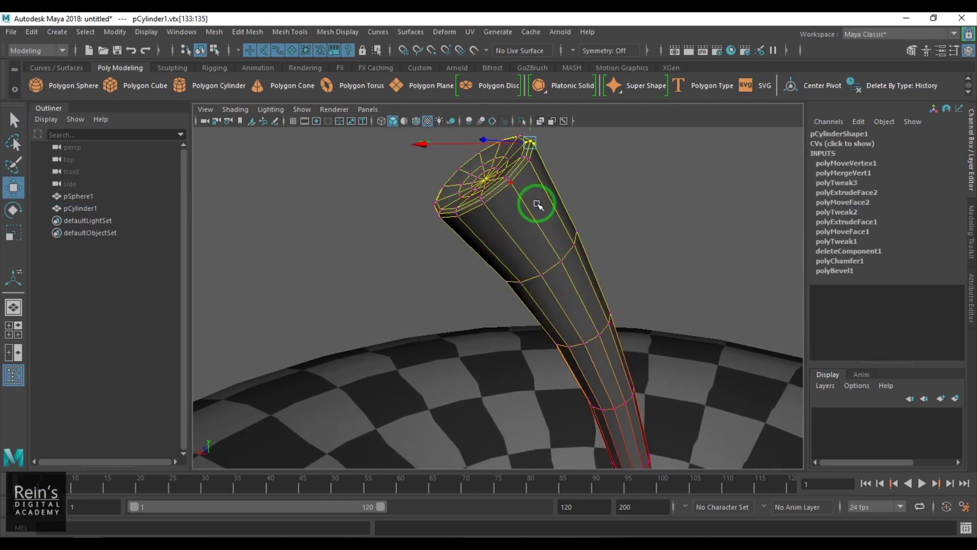
left_click_drag(589, 227, 522, 227)
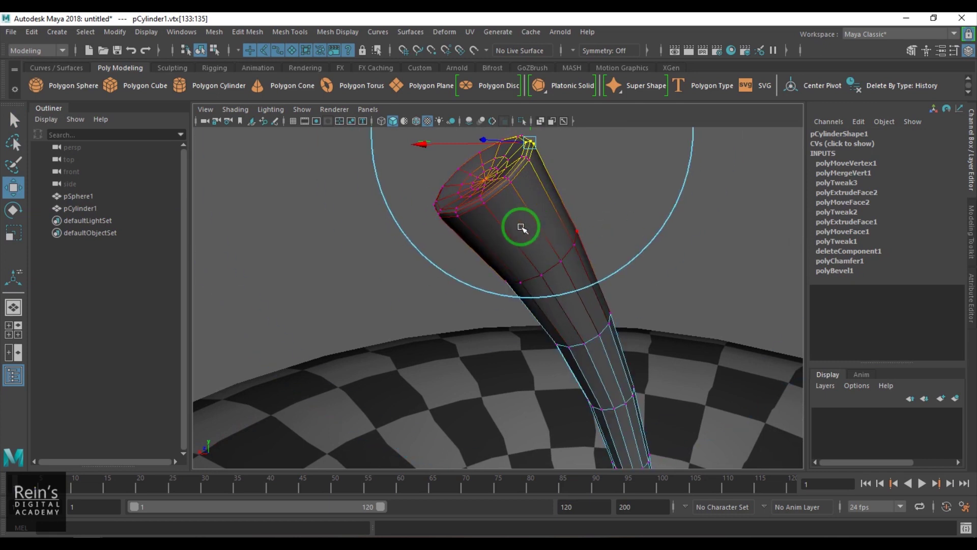
left_click_drag(626, 219, 540, 232, "alt")
left_click_drag(448, 176, 448, 166)
Select a ring near the top, undo a bad move, and shift the tip sideways.
left_click_drag(486, 283, 493, 294)
mouse_move(410, 214)
left_mouse_down()
mouse_move(397, 213)
mouse_move(412, 221)
left_mouse_up()
key("ctrl+z")
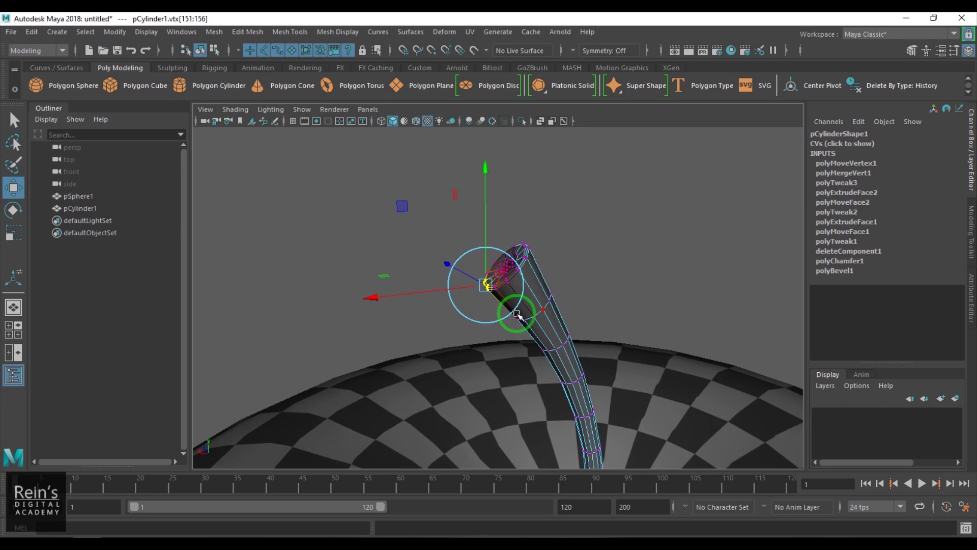
left_click_drag(425, 291, 429, 297)
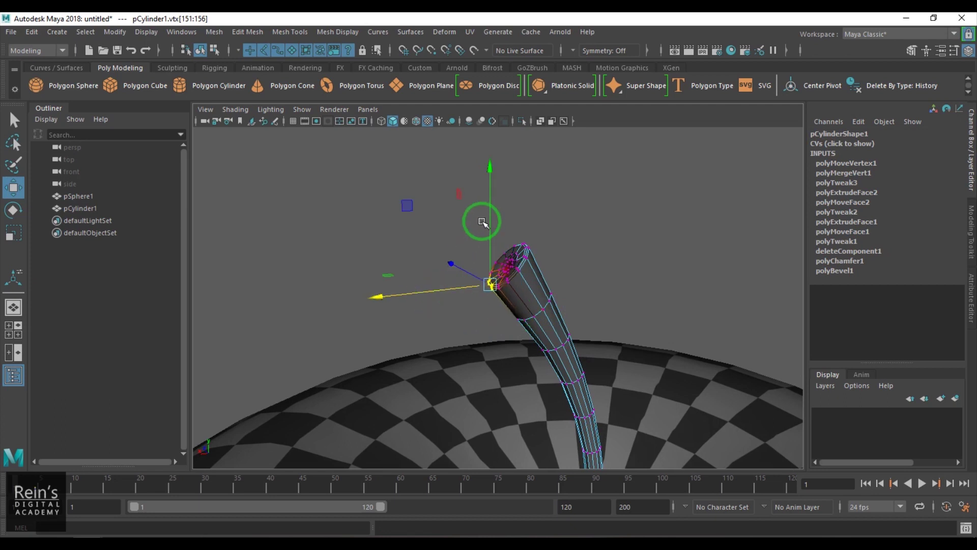
left_click(617, 196)
left_click_drag(618, 196, 585, 290, "alt")
Isolate the stem and select the centre vertex of its bottom cap.
left_click(496, 277)
key("f")
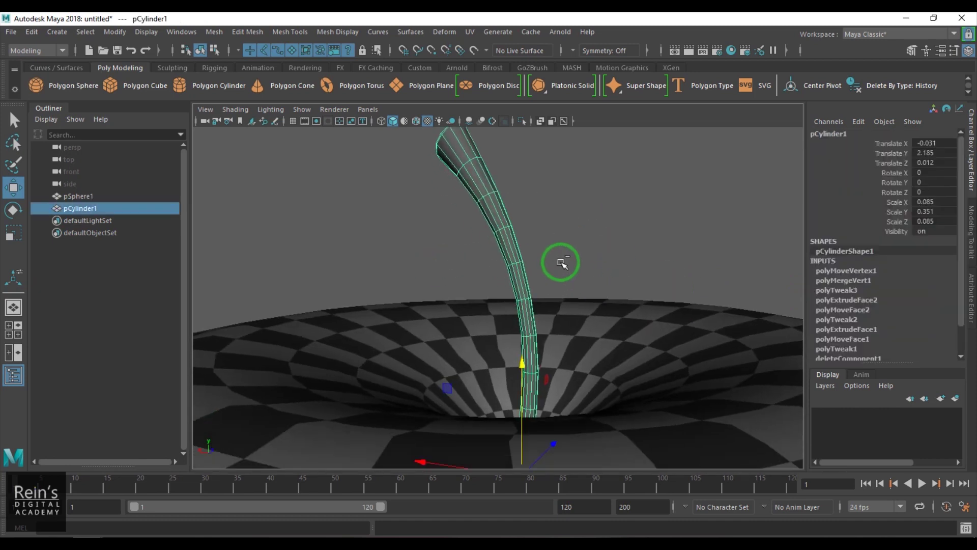
key("ctrl+1")
mouse_move(586, 345)
left_mouse_down("alt")
mouse_move(565, 242)
mouse_move(650, 342)
mouse_move(586, 331)
mouse_move(610, 334)
mouse_move(580, 334)
mouse_move(589, 366)
mouse_move(582, 359)
left_mouse_up("alt")
right_click_drag(502, 342, 305, 170)
left_click(469, 336)
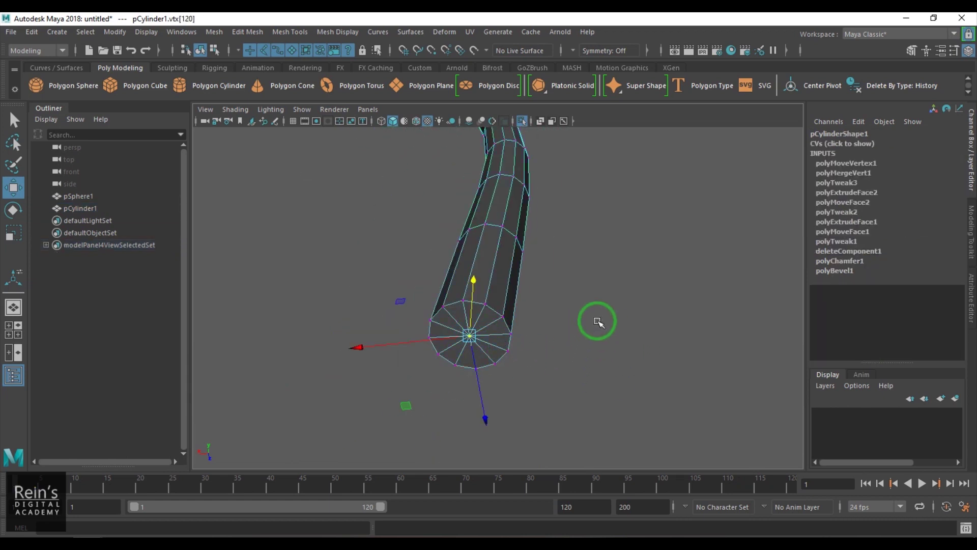
Convert the vertex selection to the bottom cap faces and delete them.
left_click(85, 32)
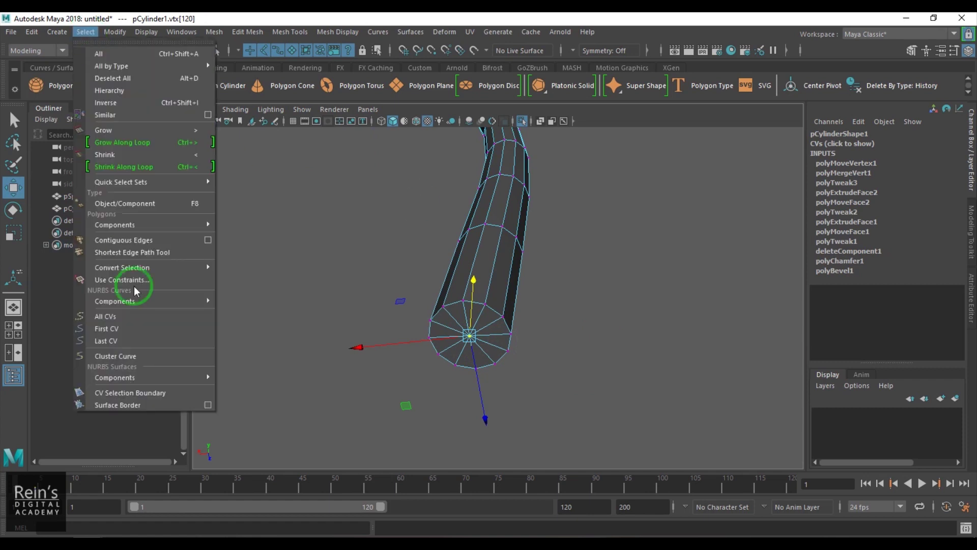
mouse_move(163, 268)
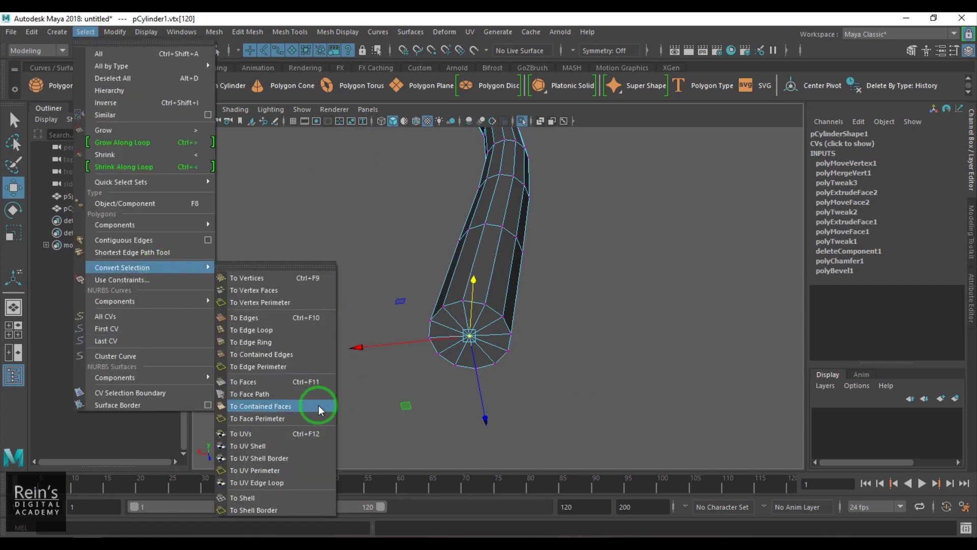
left_click(305, 383)
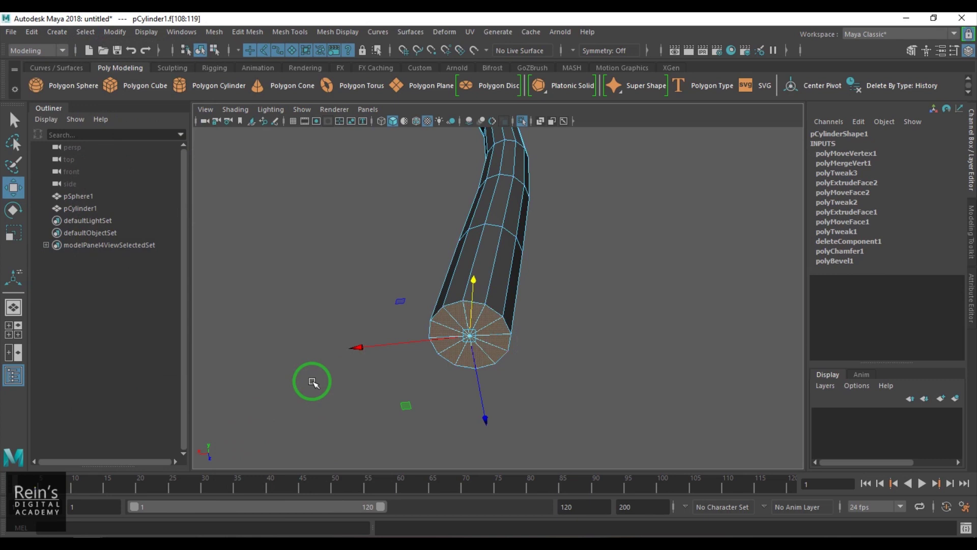
left_click(312, 383)
Turn off isolate select and orbit back toward the apple with the stem selected.
left_click(502, 268)
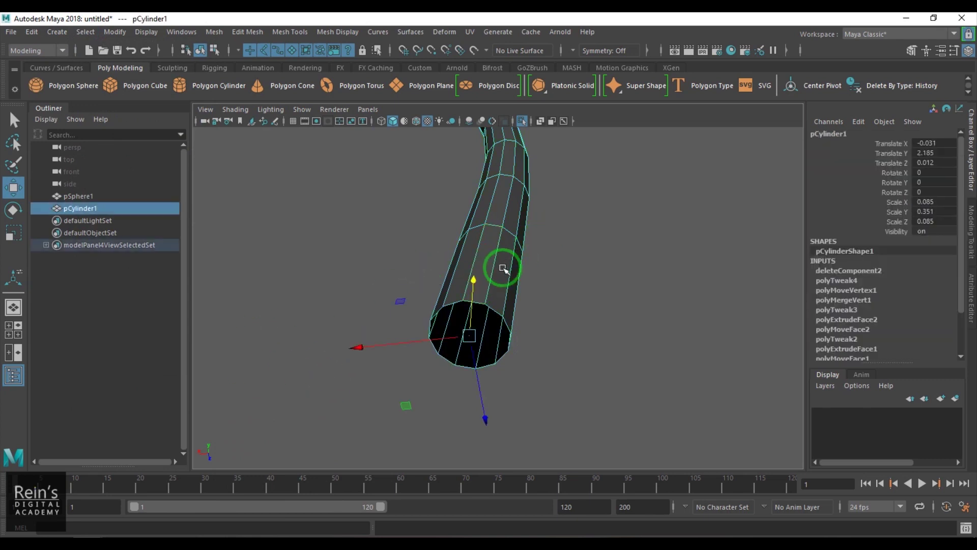
key("ctrl+1")
scroll(502, 270, "down", 10)
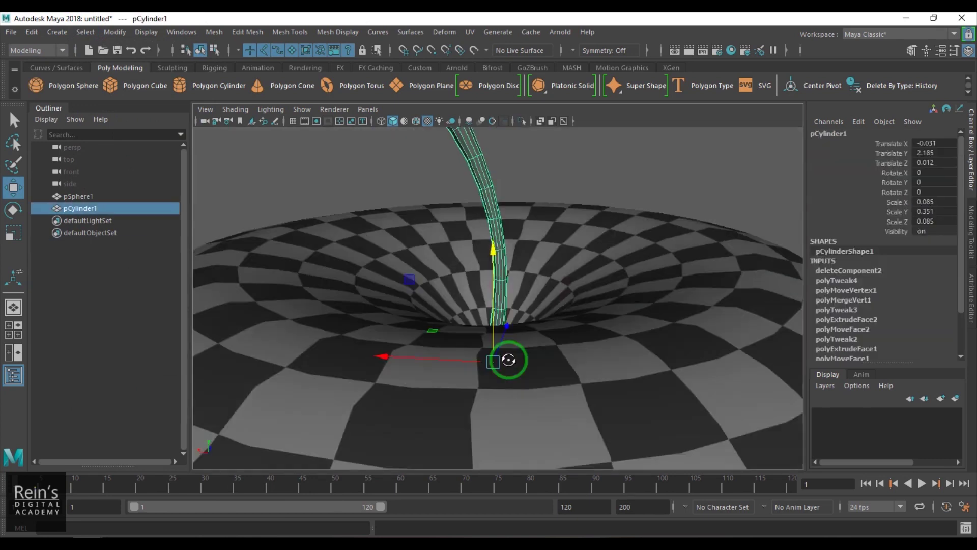
left_click_drag(504, 344, 523, 262, "alt")
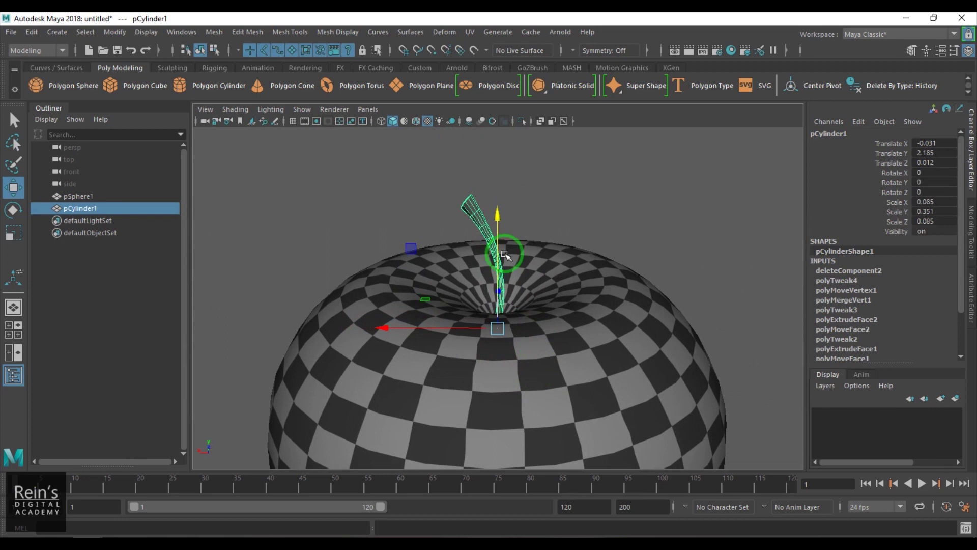
left_click(621, 207)
left_click_drag(621, 207, 464, 225, "alt")
left_click(460, 186)
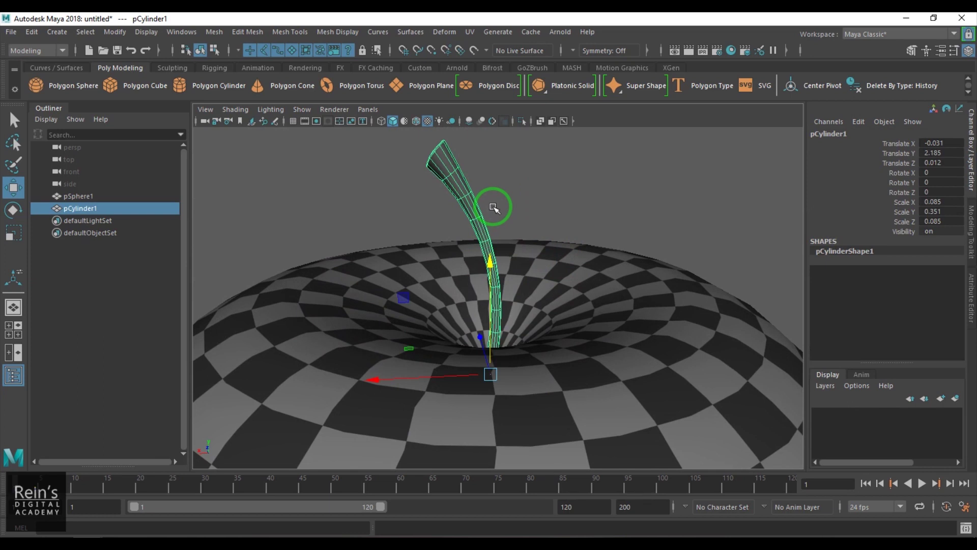
Open the UV Editor on the right half and reposition the stem's body UV shell.
left_click(470, 32)
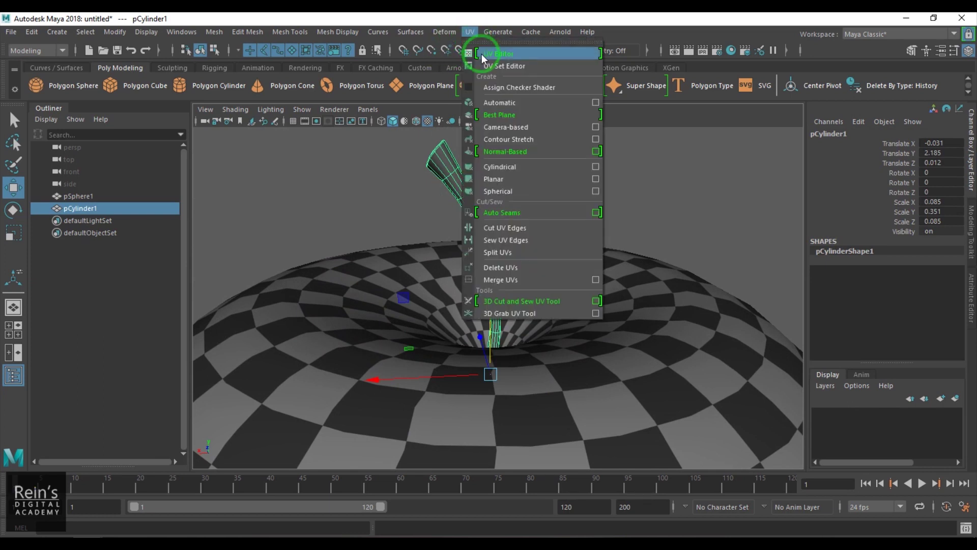
left_click(481, 54)
left_click_drag(323, 162, 803, 72)
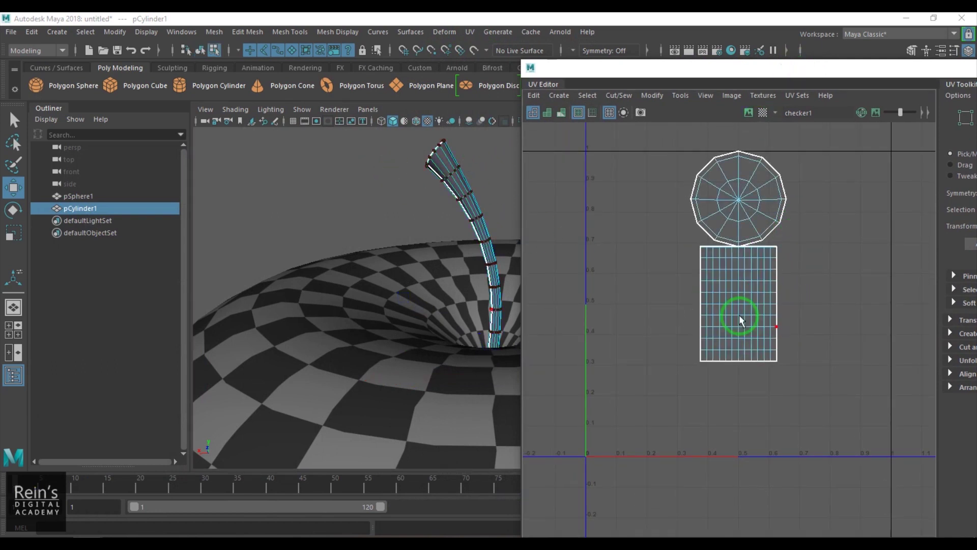
left_click(763, 333)
left_click_drag(741, 304, 749, 344)
left_click(675, 316)
left_click_drag(671, 281, 828, 417)
left_click(746, 359)
left_click_drag(746, 356, 755, 334)
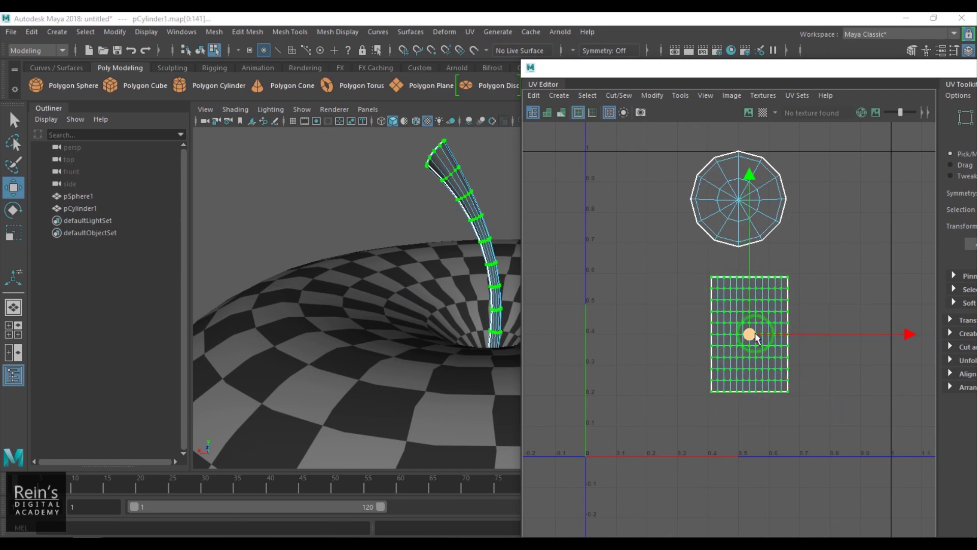
Unfold the stem's body UV shell into a flat grid.
right_click_drag(656, 278, 665, 260)
left_click(652, 95)
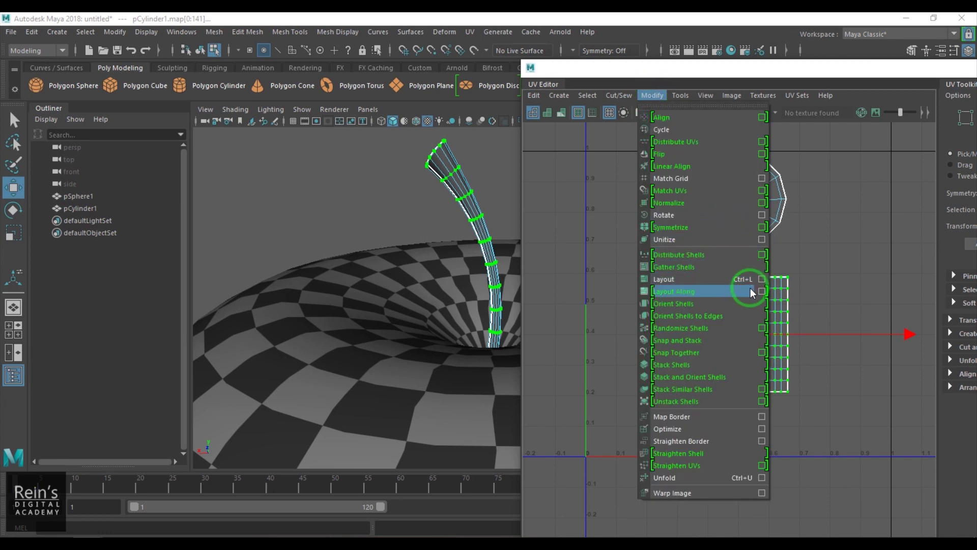
left_click(765, 474)
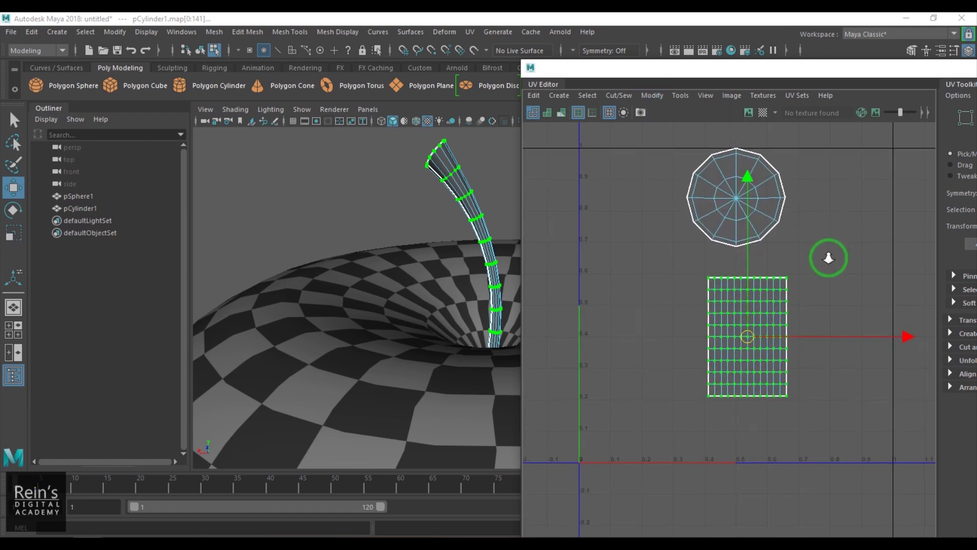
Reset the Unfold UVs options to defaults, move the UV Editor down, and return to object mode.
right_click_drag(825, 251, 718, 222, "shift")
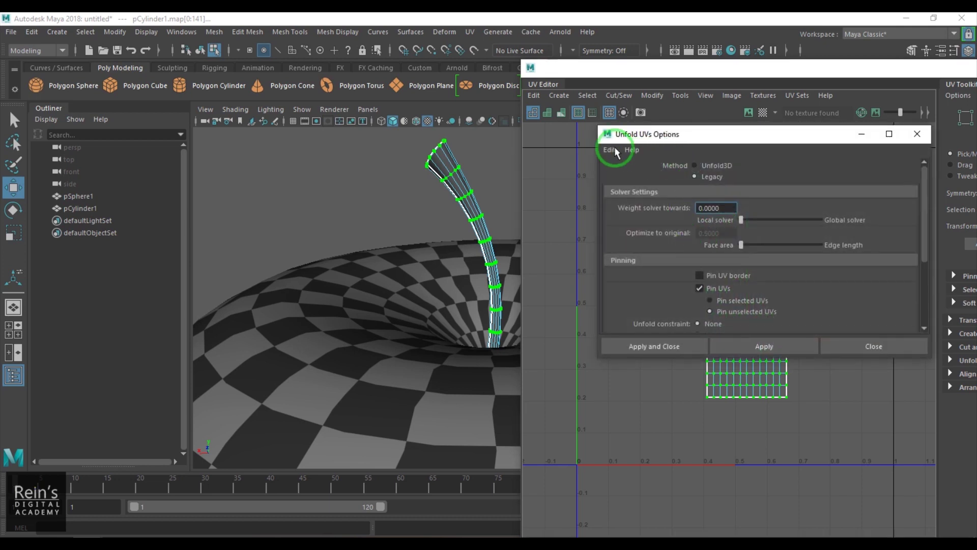
left_click(610, 151)
left_click(637, 174)
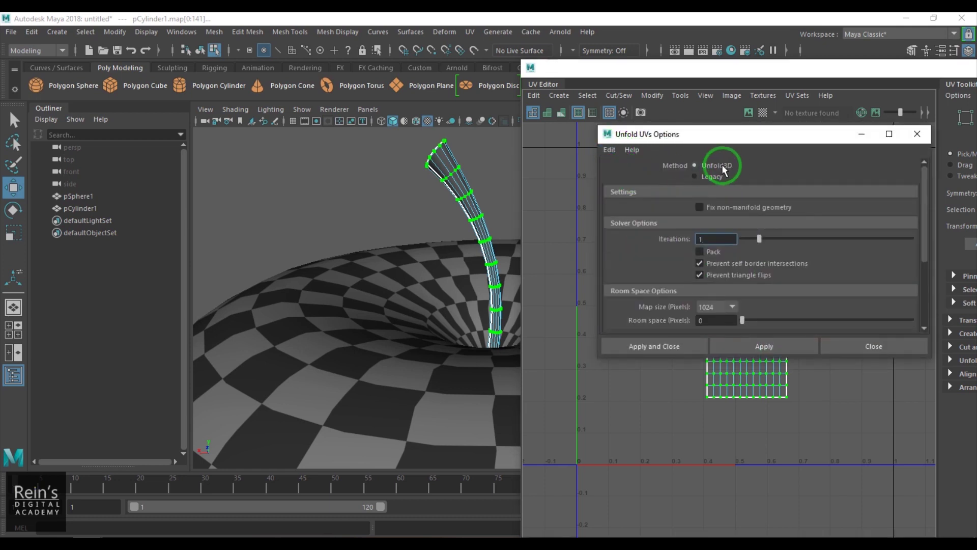
left_click_drag(766, 134, 552, 105)
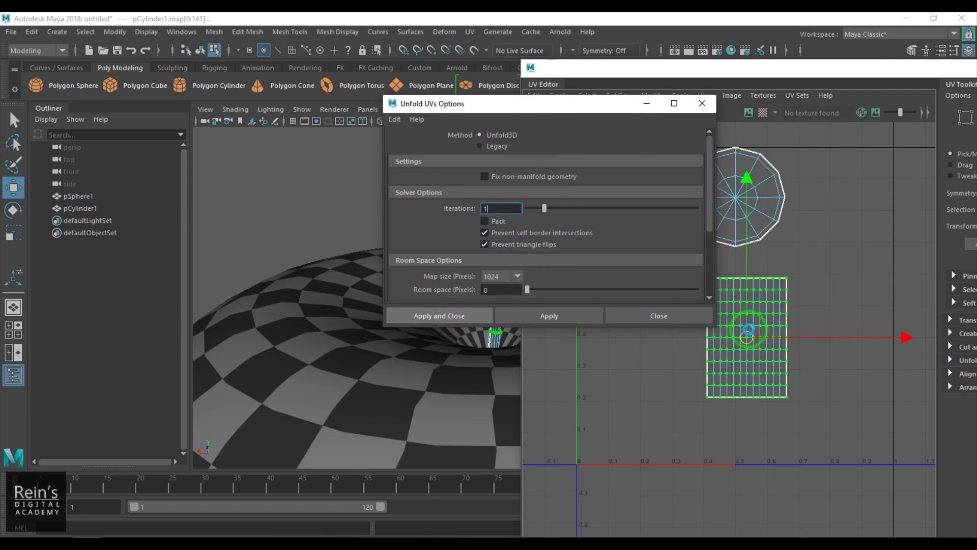
left_click_drag(834, 71, 735, 403)
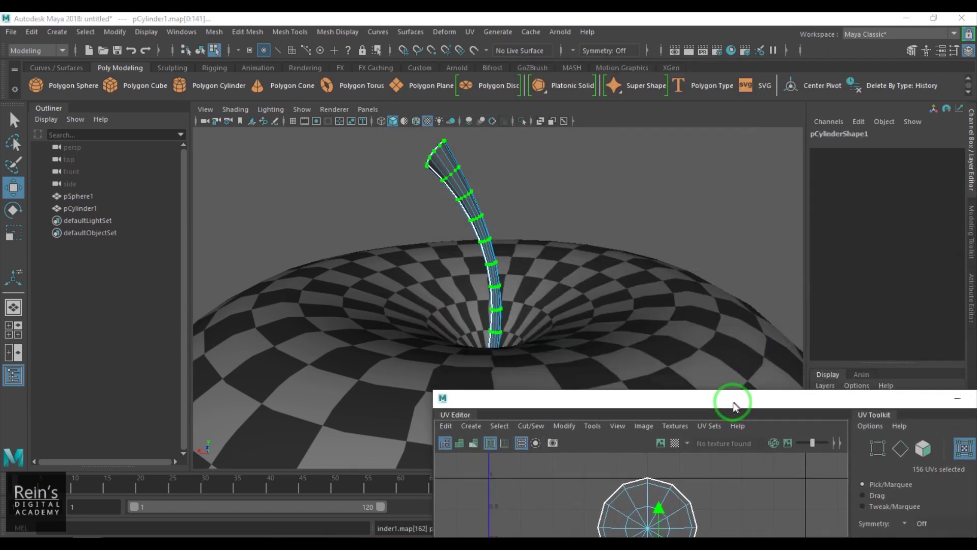
key("F8")
Freeze the stem cylinder's transformations.
left_click(458, 192)
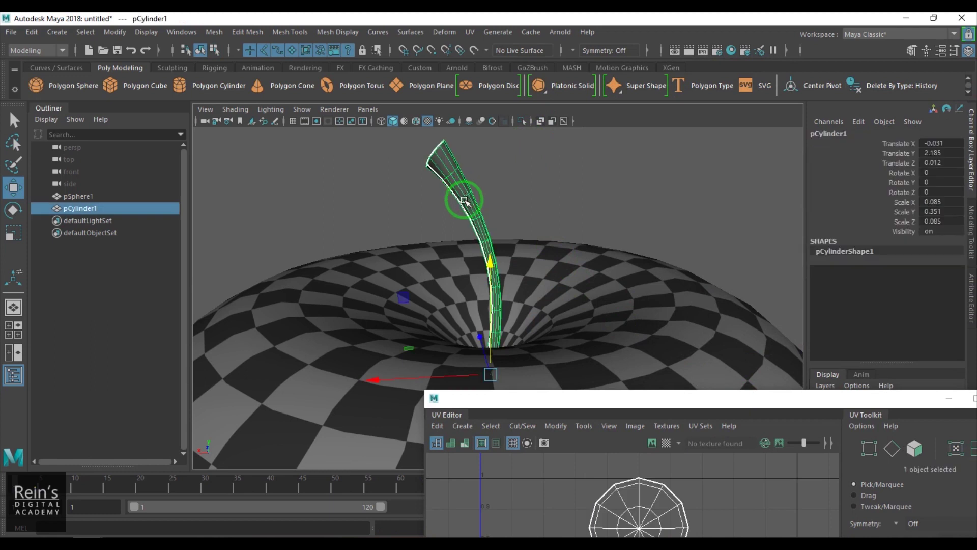
left_click(115, 31)
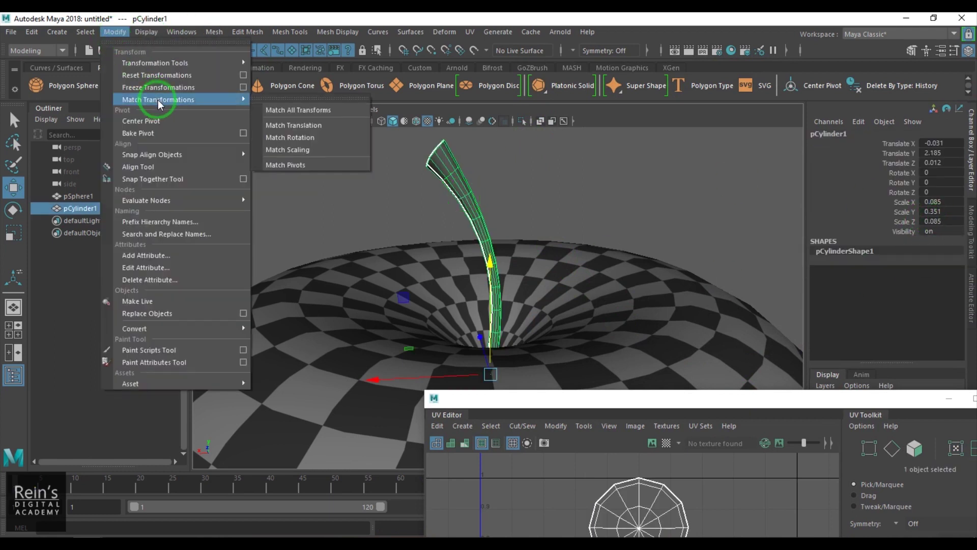
left_click(175, 87)
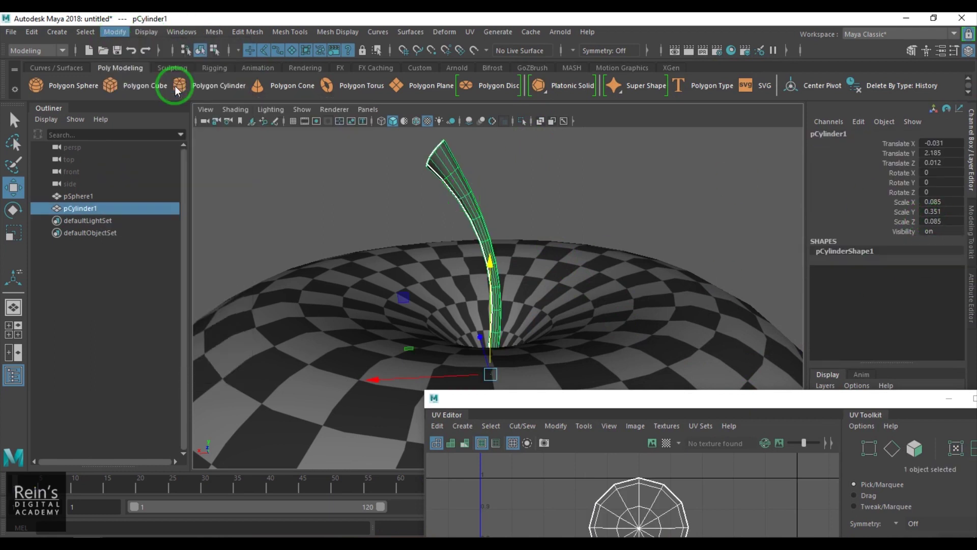
Dock the UV Editor, lay out the stem's UVs, and move the strip beside the round shell.
left_click_drag(738, 398, 829, 83)
key("F8")
right_click_drag(824, 218, 764, 219, "shift")
left_click_drag(737, 346, 652, 300)
key("r")
key("w")
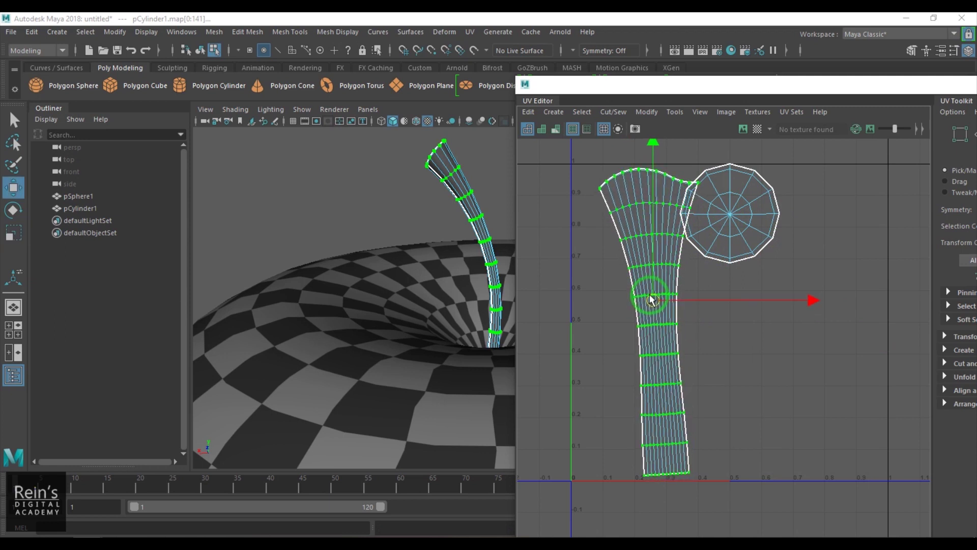
Select the round cap shell and unfold it flat.
left_click(803, 240)
left_click_drag(803, 240, 801, 313)
left_click(812, 264)
right_click_drag(826, 239, 724, 217, "shift")
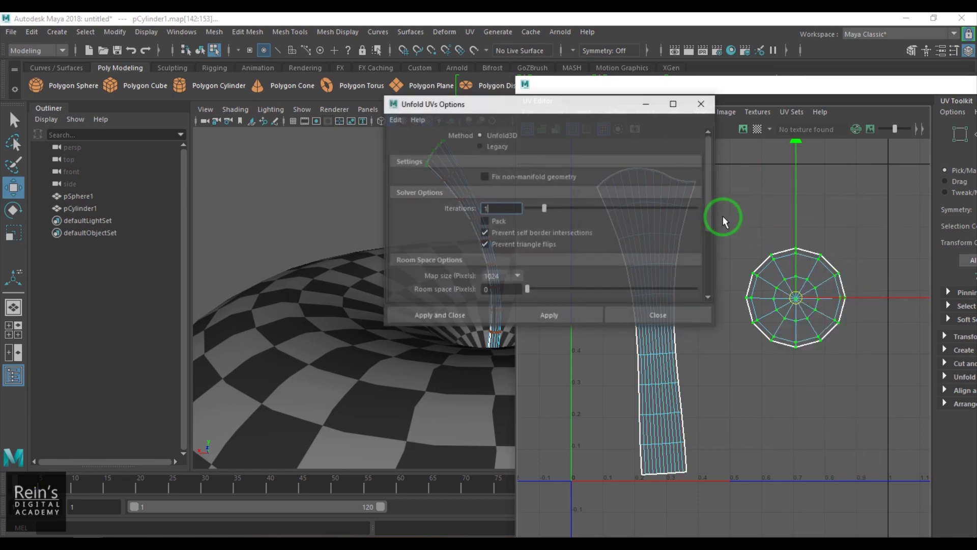
left_click(670, 316)
right_click(808, 265, "shift")
right_click_drag(808, 266, 700, 251, "shift")
left_click(763, 377)
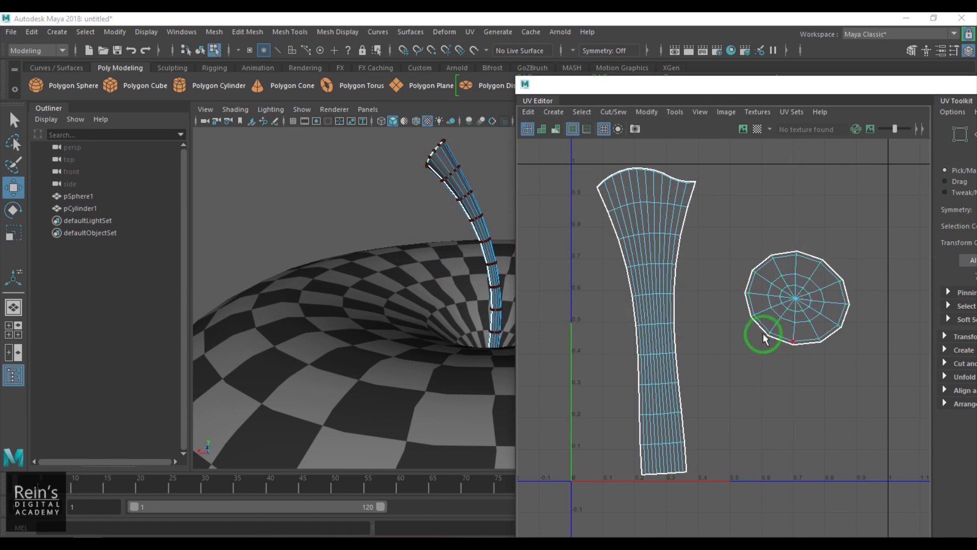
Close the UV Editor and select both the stem and the apple.
left_click_drag(801, 92, 402, 213)
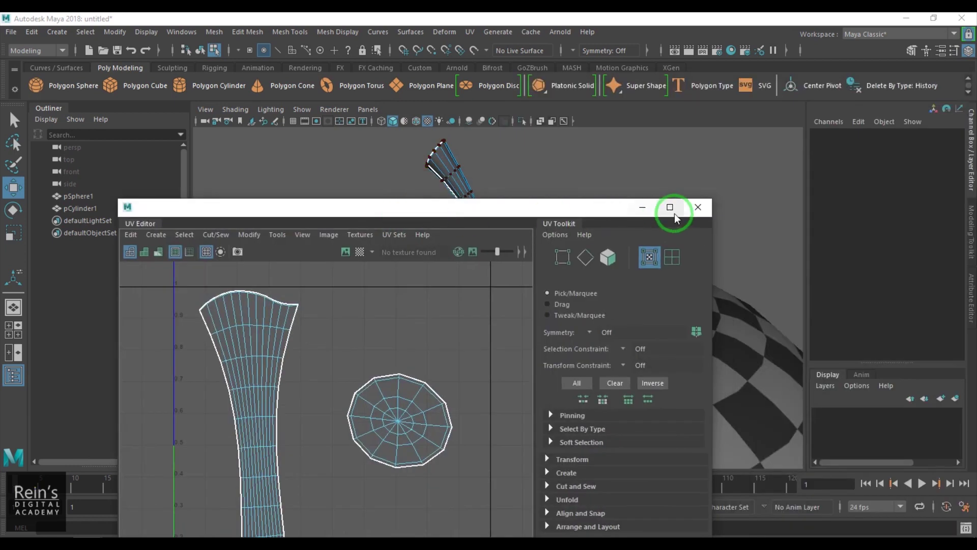
left_click(697, 207)
left_click(475, 209)
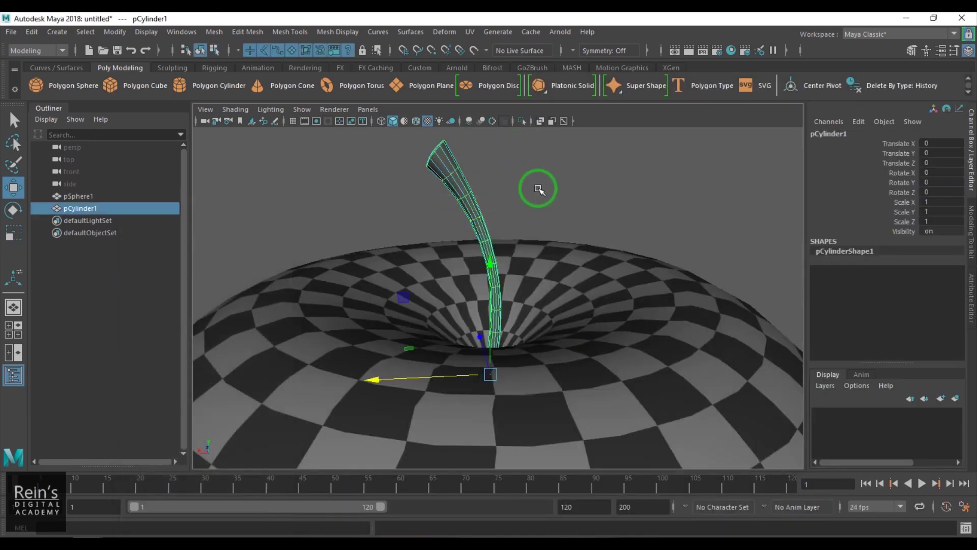
left_click(612, 300, "shift")
left_click(469, 32)
Open the UV Editor for both objects, maximize it, and switch to UV selection.
left_click(503, 57)
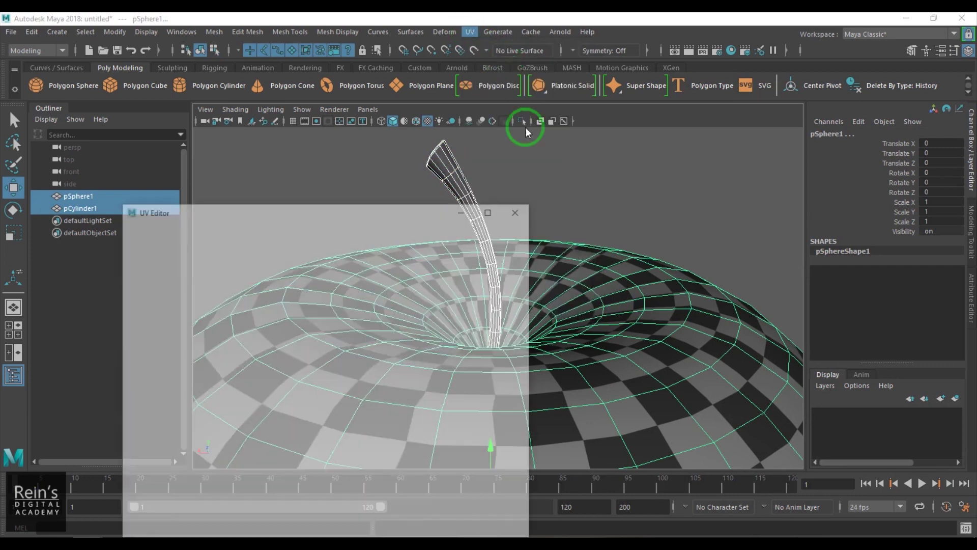
left_click_drag(404, 212, 563, 37)
scroll(524, 240, "down", 4)
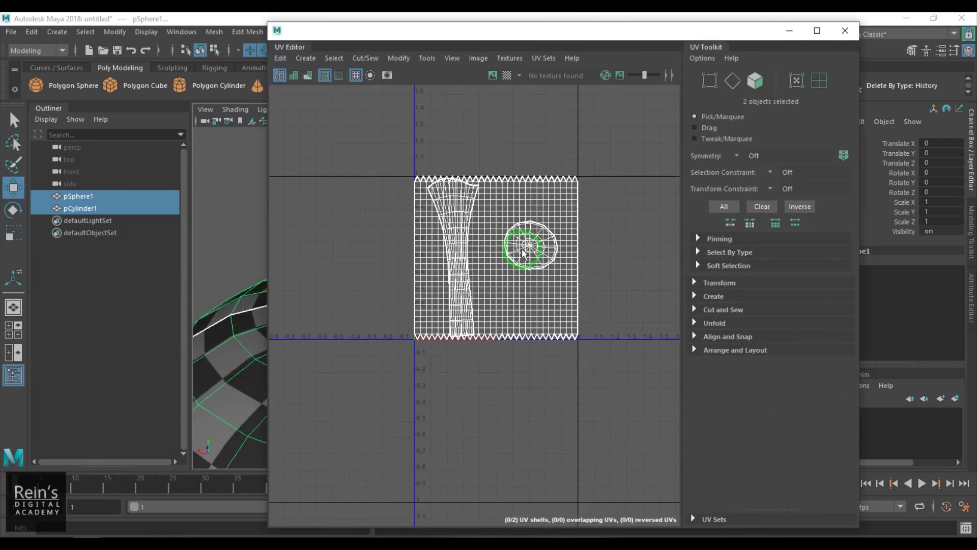
scroll(555, 308, "up", 2)
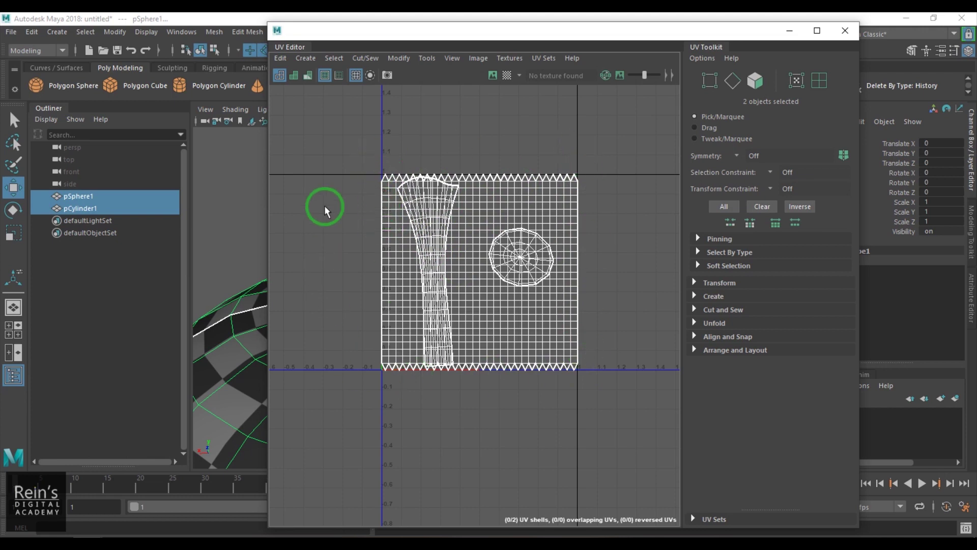
left_click(816, 31)
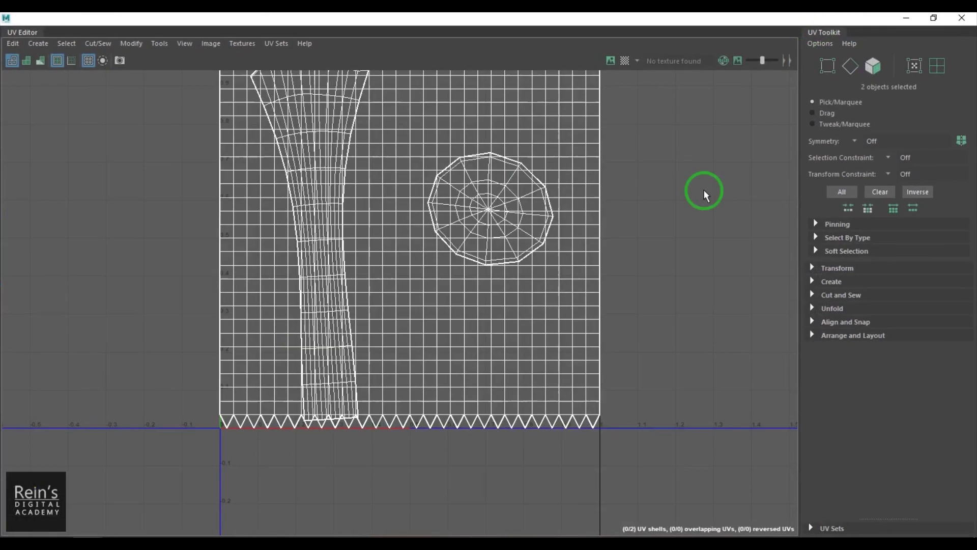
scroll(550, 255, "down", 4)
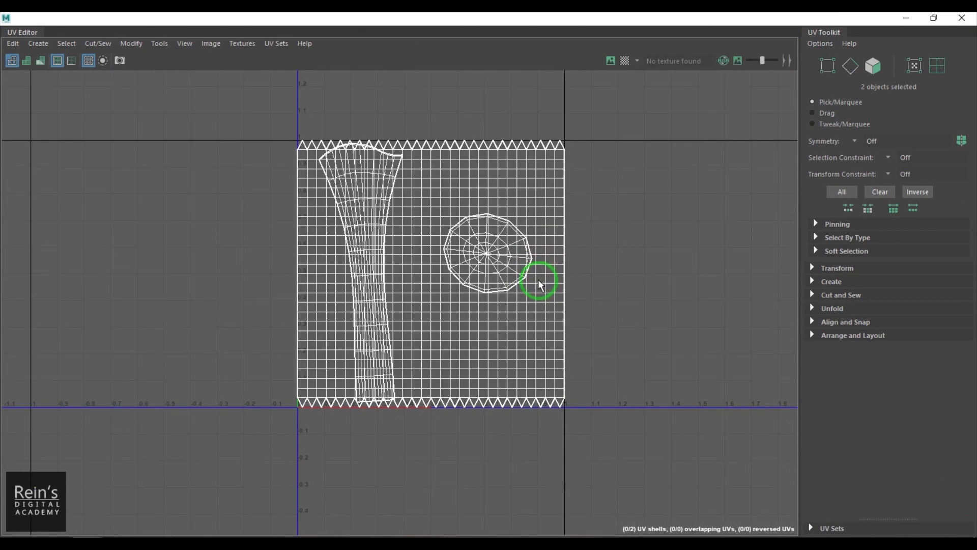
right_click_drag(531, 198, 585, 173)
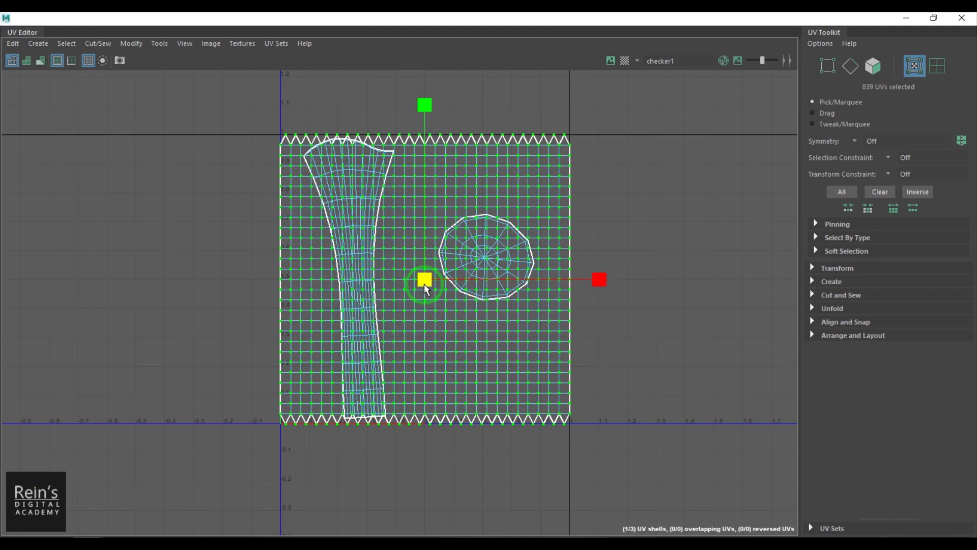
left_click_drag(426, 289, 426, 289)
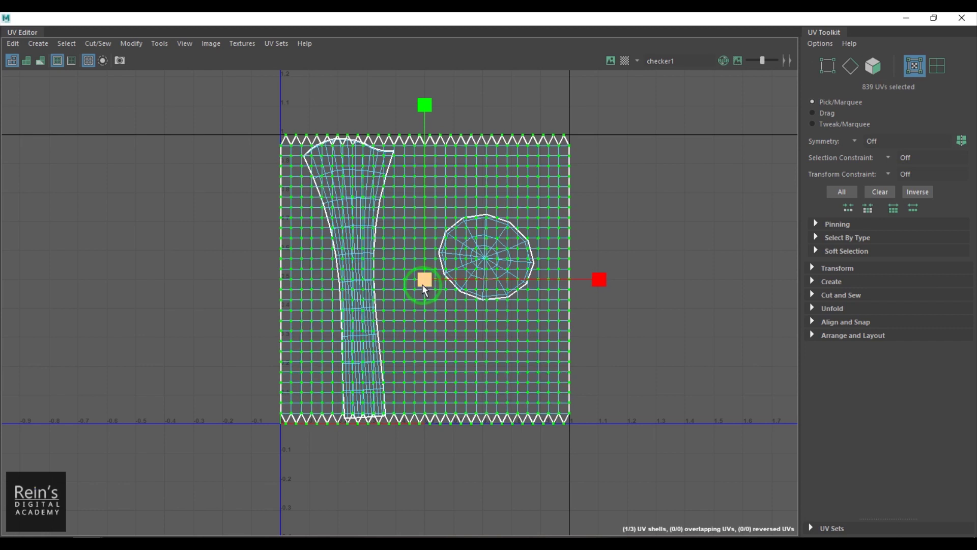
Select the whole round cap shell and move it right of the 0–1 square.
left_click(543, 284)
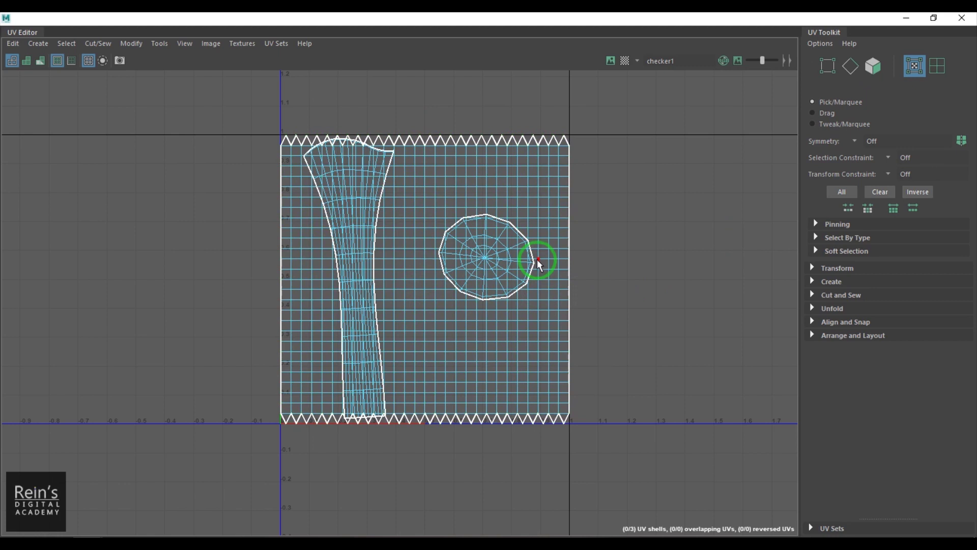
left_click(538, 260)
double_click(485, 258)
left_click_drag(485, 258, 667, 197)
Move the whole tapered strip shell right of the cap shell and shrink the UV Editor window.
left_click(374, 216)
double_click(373, 239)
left_click(393, 154)
double_click(375, 268)
left_click_drag(463, 299, 752, 293)
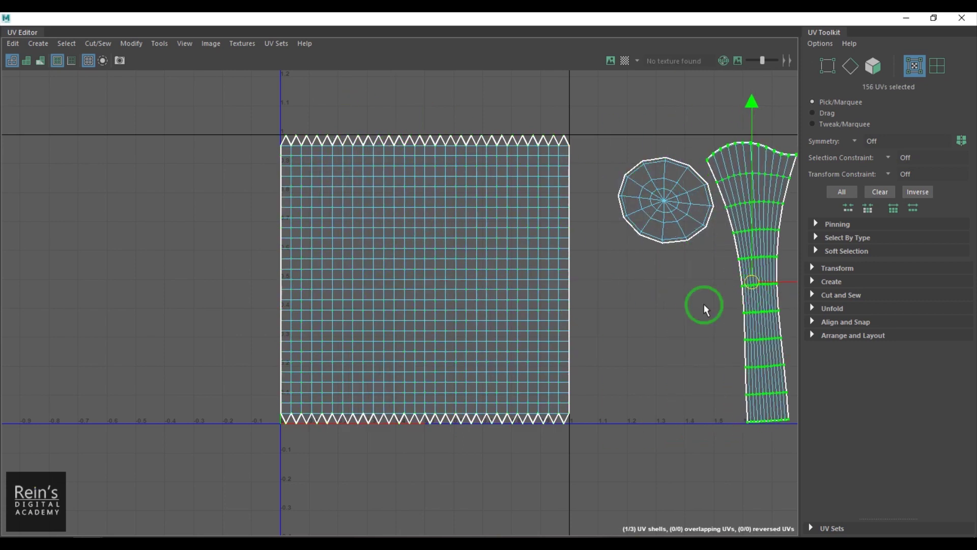
middle_click_drag(704, 306, 617, 308, "alt")
left_click_drag(666, 20, 867, 60)
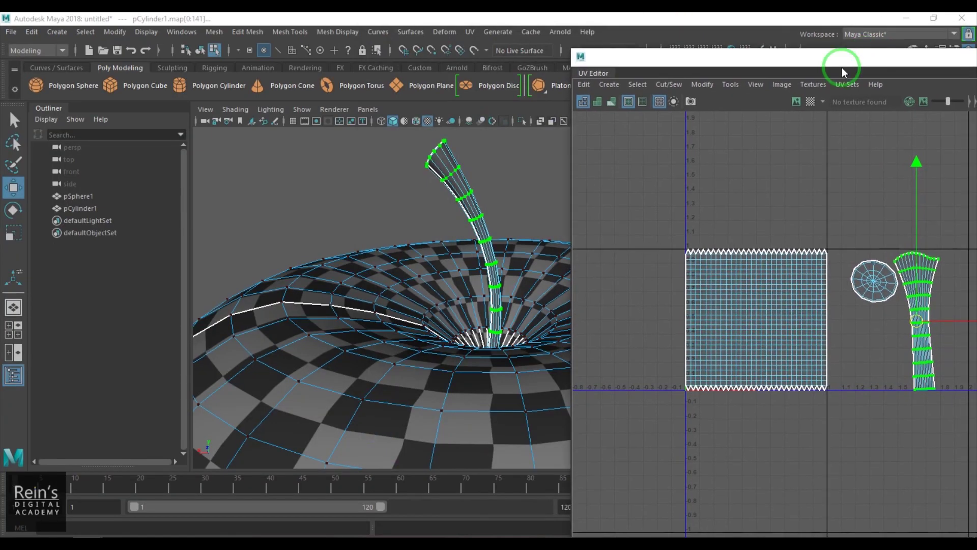
Assign the existing lambert2 checker material to the stem.
left_click(432, 252)
left_click(450, 178)
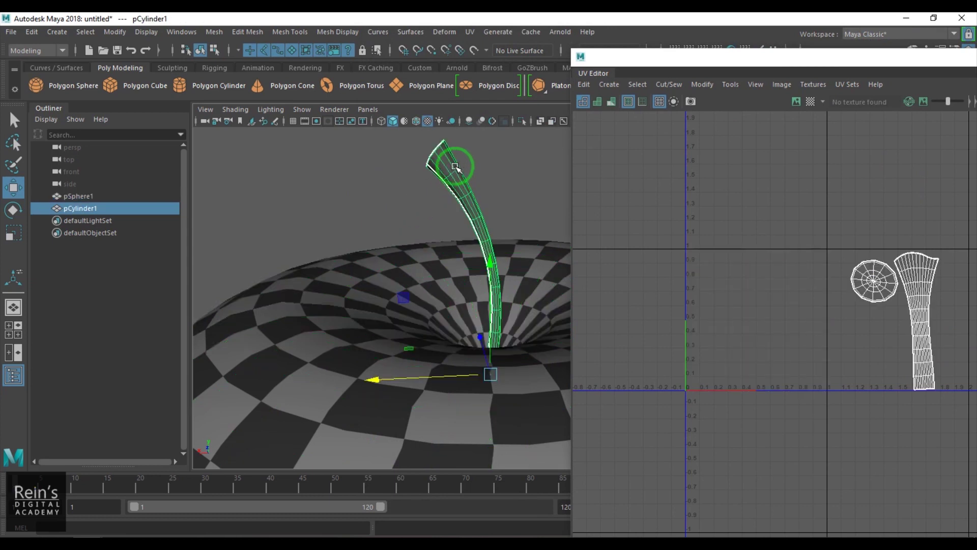
right_click(455, 167)
left_click(467, 504)
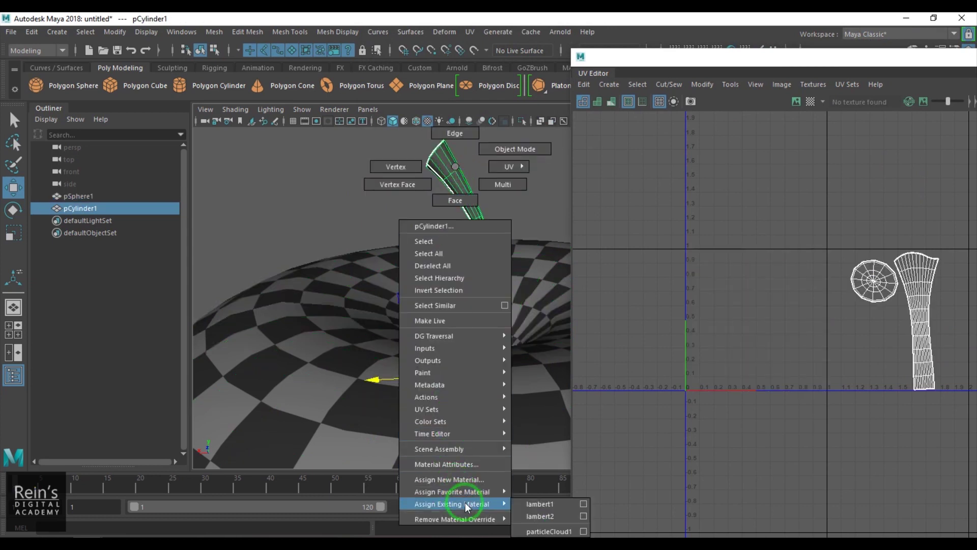
left_click(539, 516)
left_click(444, 266)
Select the apple and stem together and bring both objects' UV shells into view.
left_click_drag(444, 267, 412, 287, "alt")
right_click_drag(412, 287, 478, 342, "alt")
left_click(444, 319)
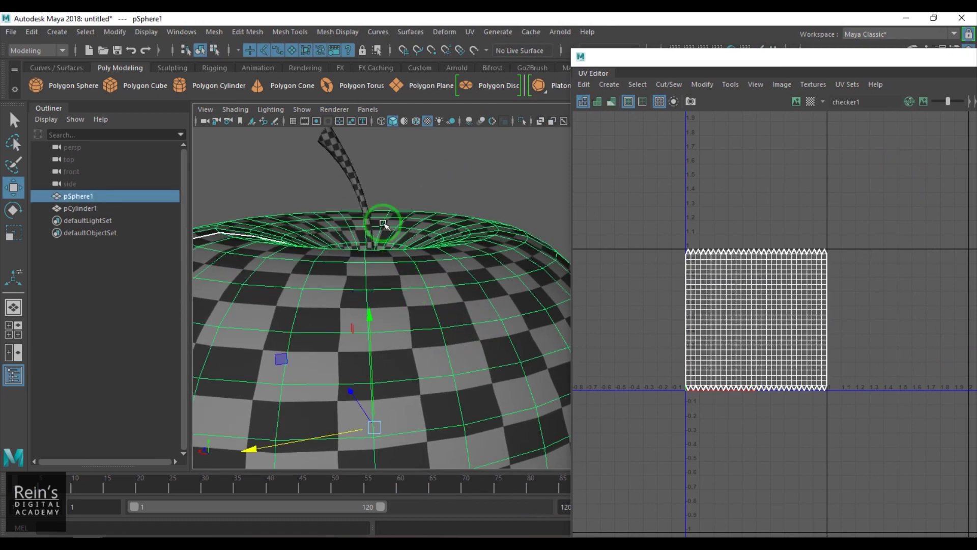
left_click(360, 179, "shift")
middle_click_drag(890, 321, 843, 328, "alt")
scroll(829, 328, "up", 1)
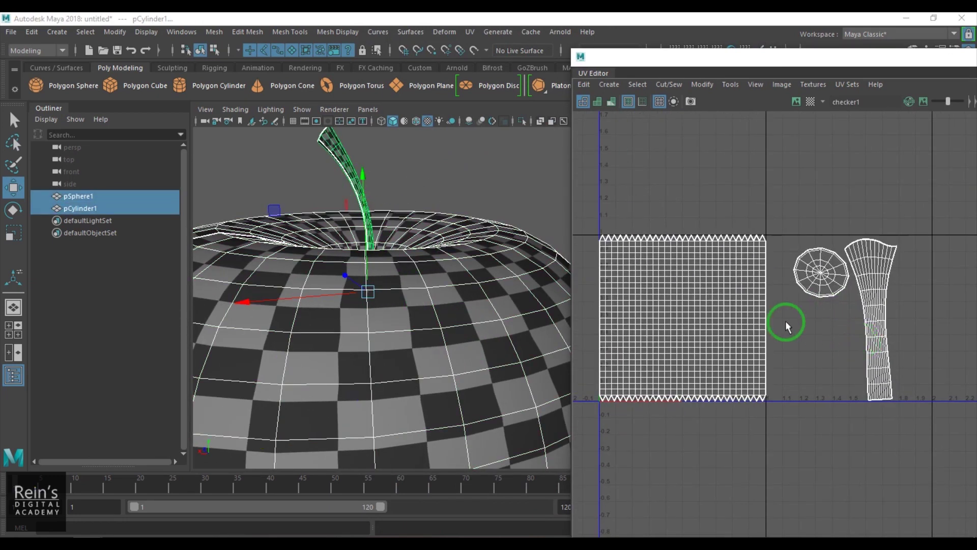
right_click_drag(925, 290, 934, 289)
left_click_drag(934, 288, 835, 318)
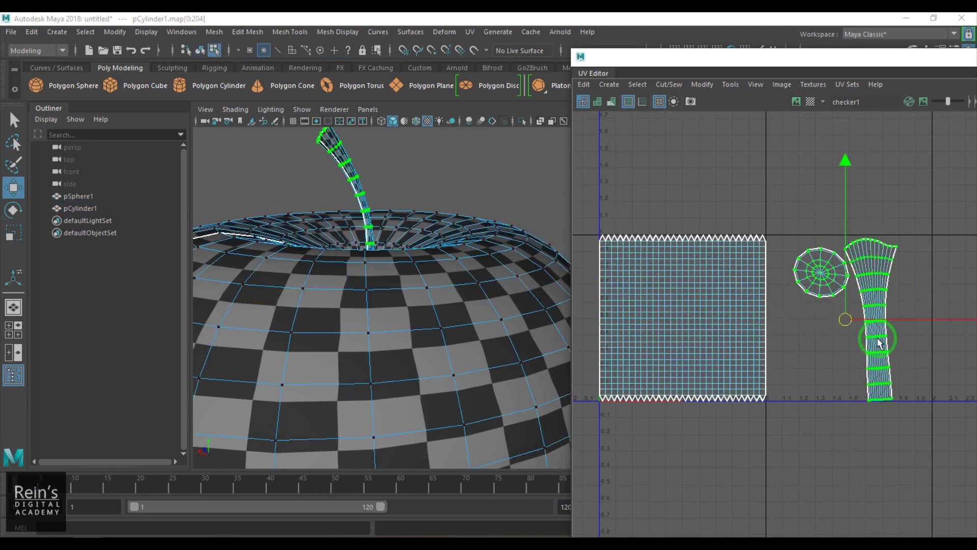
left_click(495, 279)
key("F8")
left_click(670, 336)
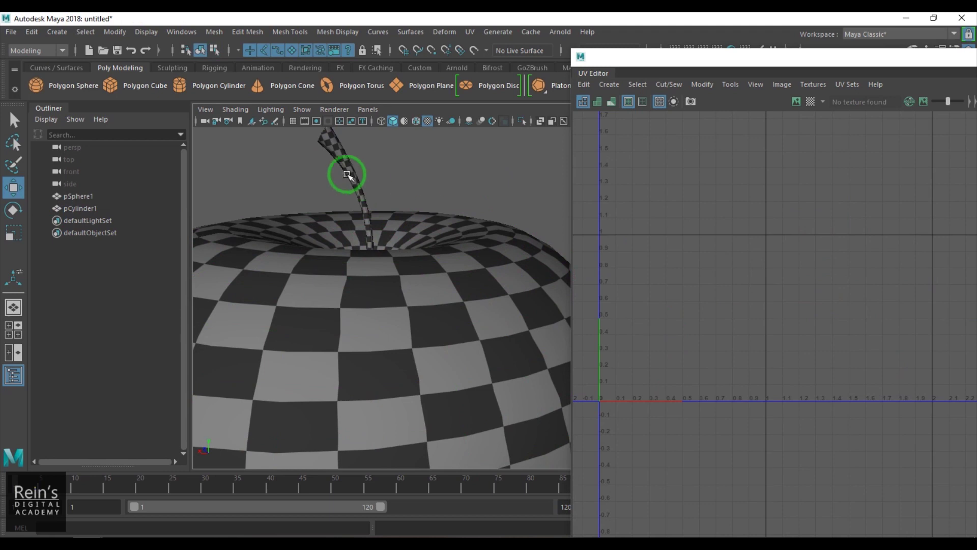
Scale the stem's UV shells down and move them up beside the apple's grid.
left_click(360, 181)
right_click_drag(785, 320, 794, 306)
left_click_drag(911, 407, 715, 216)
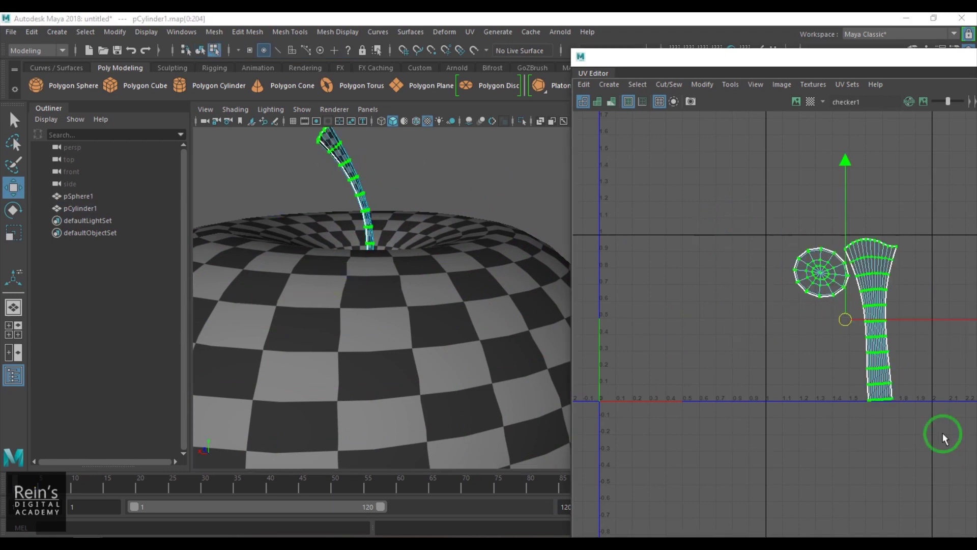
key("r")
left_click_drag(842, 328, 733, 384)
key("w")
left_click_drag(850, 334, 800, 305)
Return to object mode and orbit to view the apple from the side and top.
left_click(375, 158)
key("F8")
left_click_drag(478, 239, 550, 235, "alt")
left_click_drag(286, 232, 398, 337)
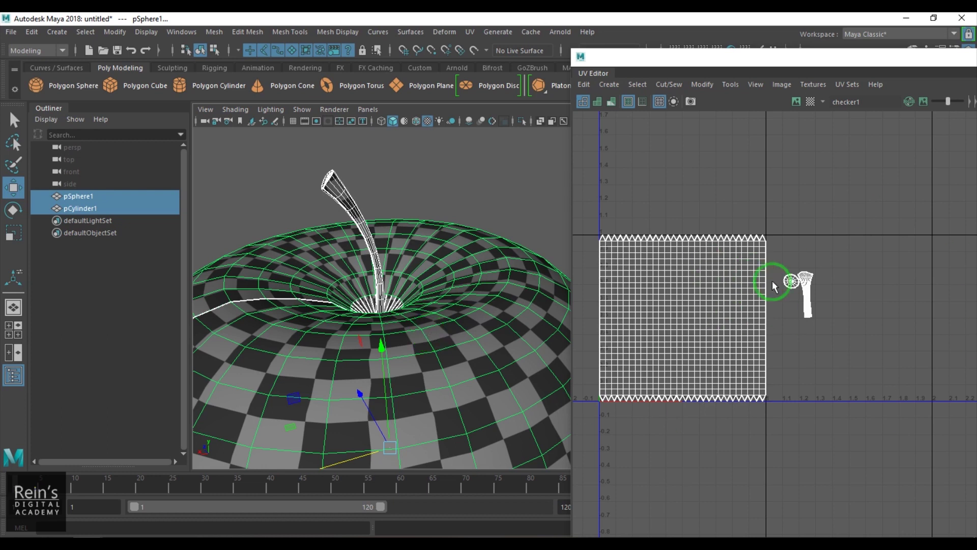
Close the UV editor and select the apple body and stem.
left_click_drag(759, 61, 439, 128)
left_click(829, 127)
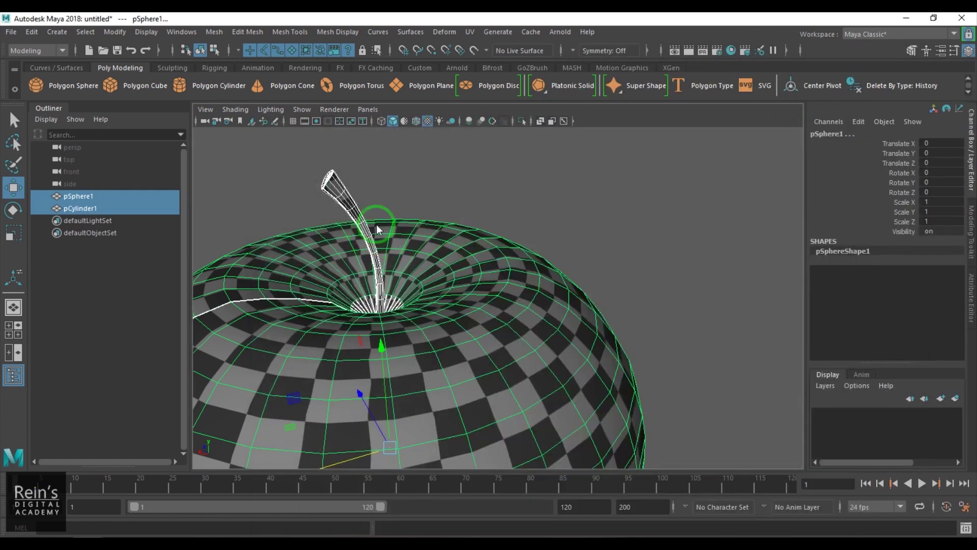
left_click(507, 168)
left_click(513, 309)
left_click(370, 237, "shift")
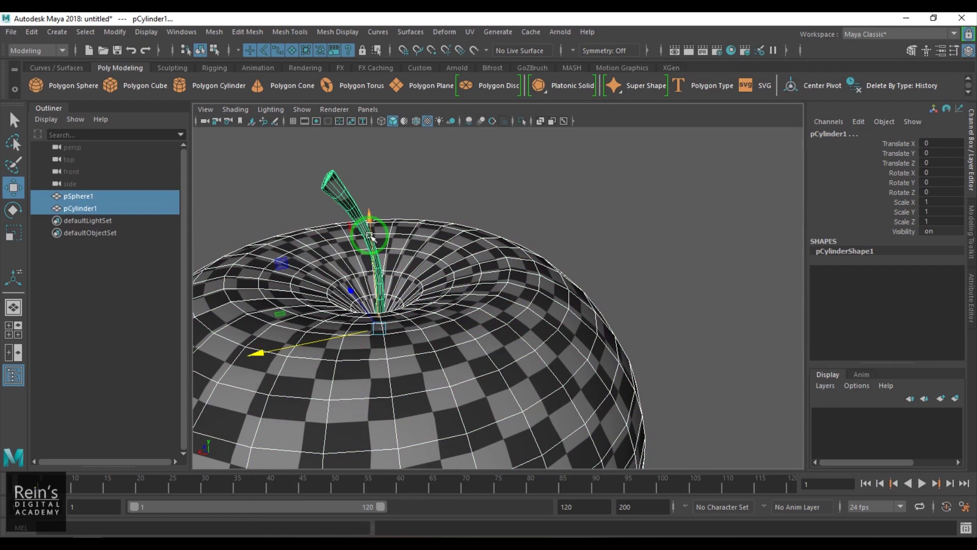
left_click(214, 32)
mouse_move(236, 65)
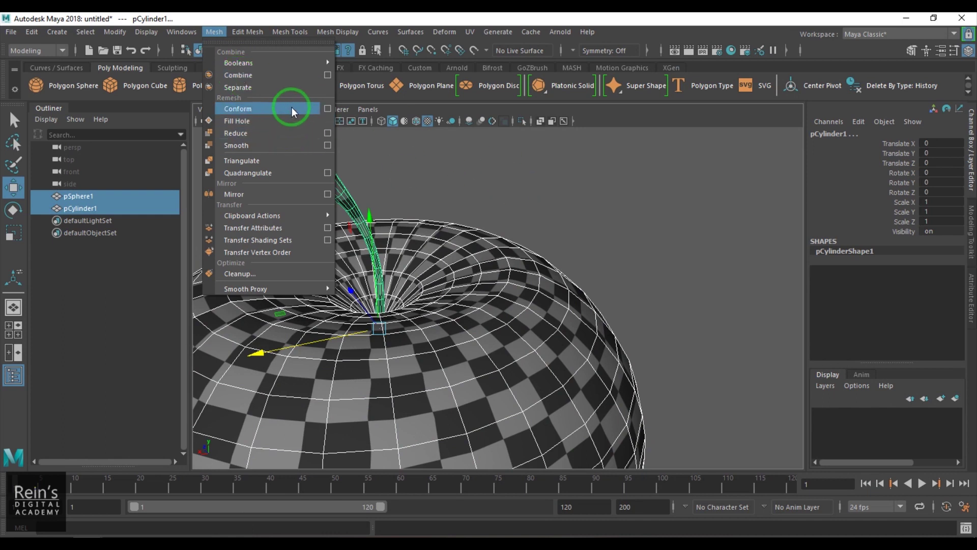
Duplicate pSphere1 and pCylinder1 in place with Ctrl+D and hide the originals.
left_click(98, 267)
left_click(102, 208)
left_click(106, 196, "ctrl")
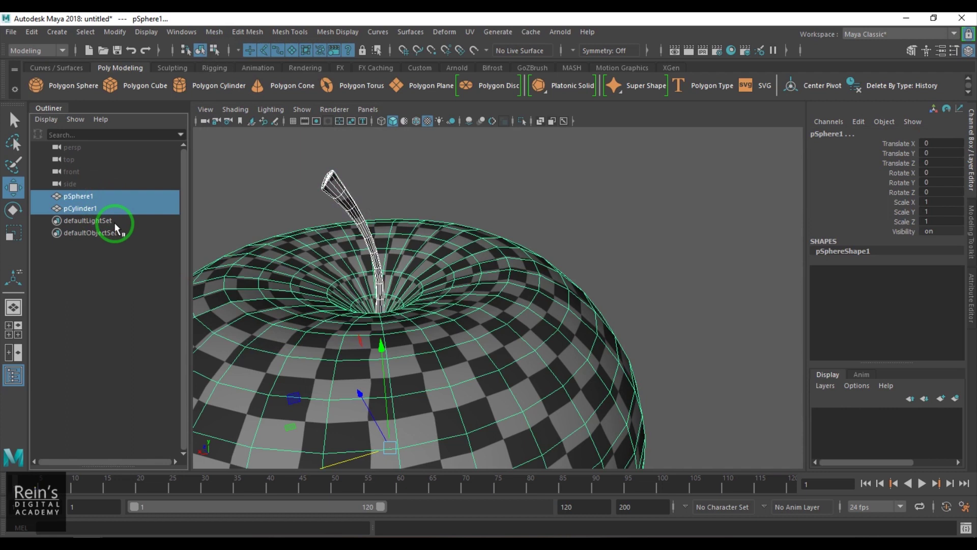
key("ctrl+d")
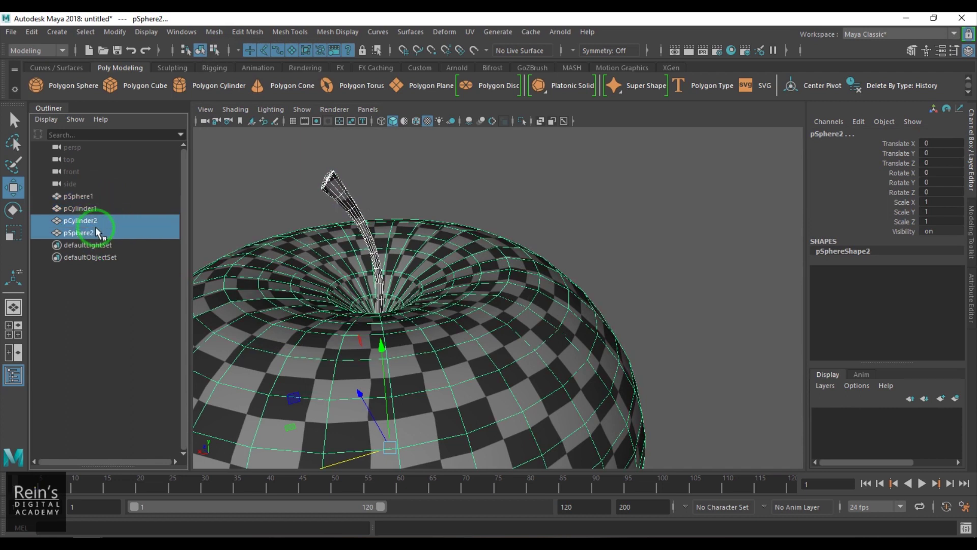
left_click(79, 196)
left_click(101, 209, "ctrl")
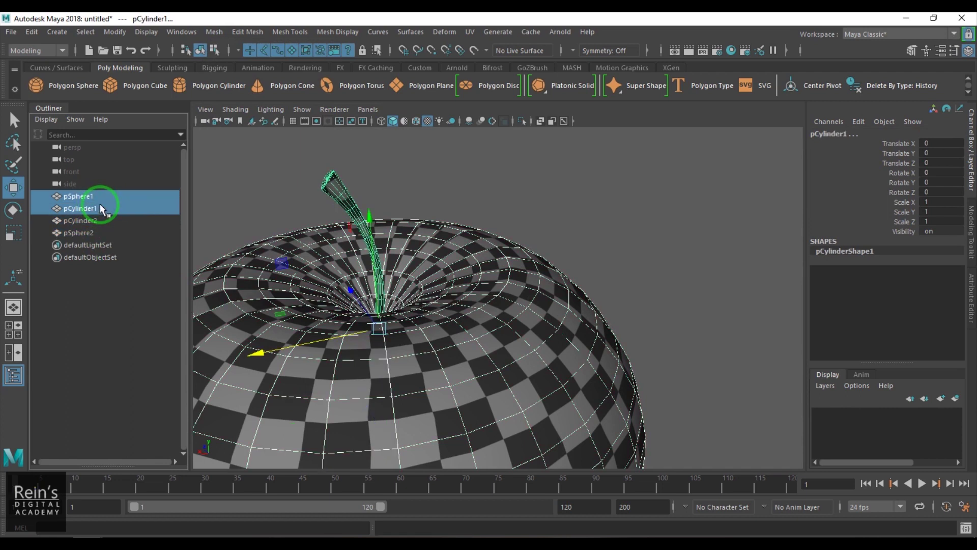
key("ctrl+h")
Combine the duplicated body and stem into one mesh and delete its history.
left_click_drag(89, 220, 144, 236)
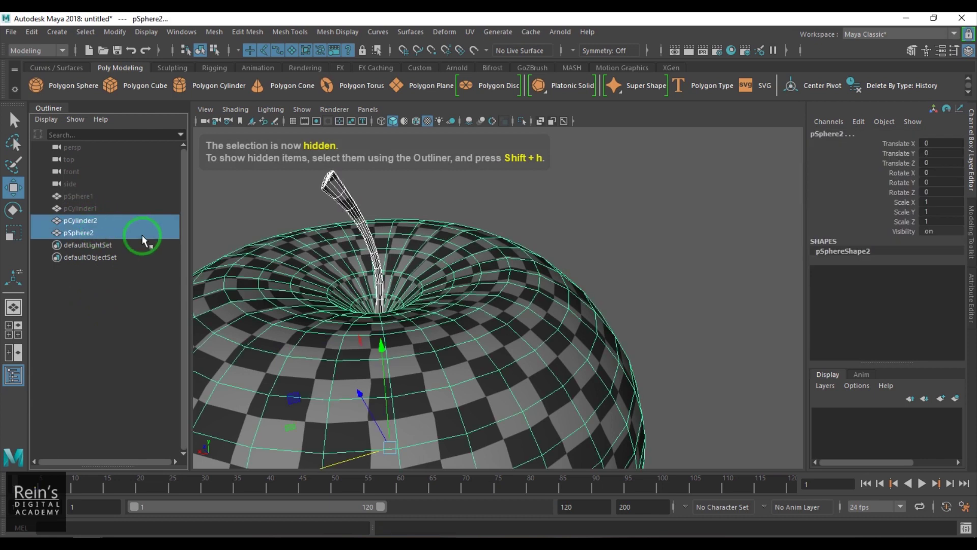
left_click(214, 32)
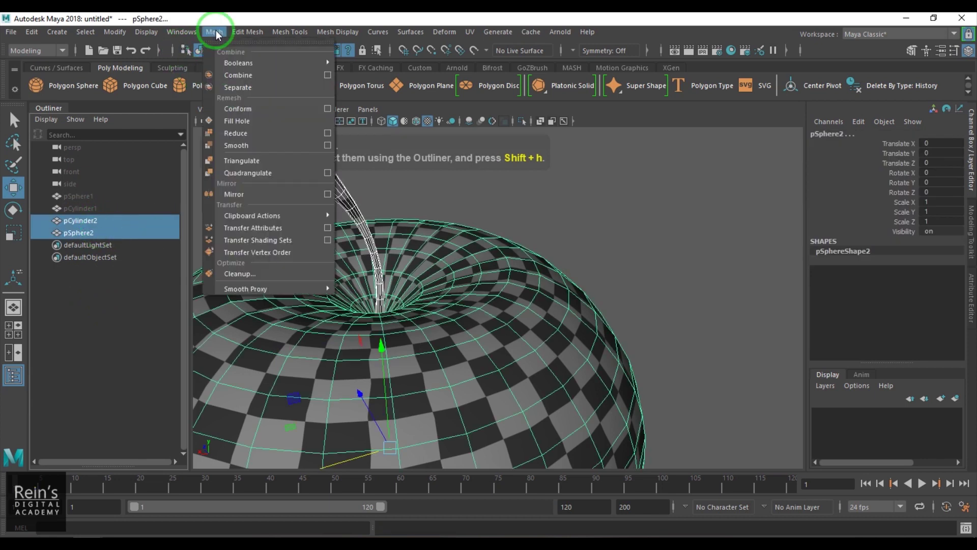
left_click(238, 76)
key("alt+shift+d")
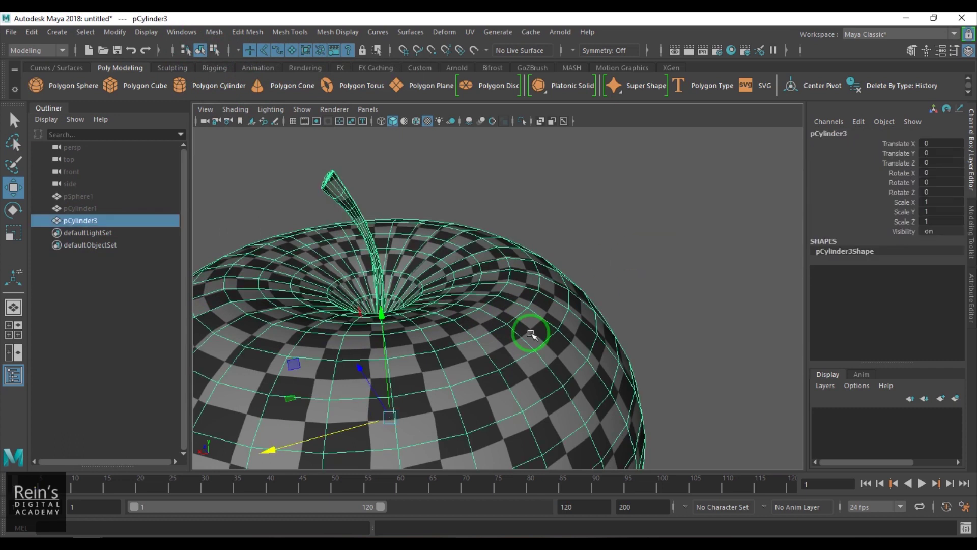
Test-move the merged apple, undo the move, and view its UVs in the UV Editor.
scroll(531, 333, "down", 5)
left_click_drag(458, 358, 458, 336)
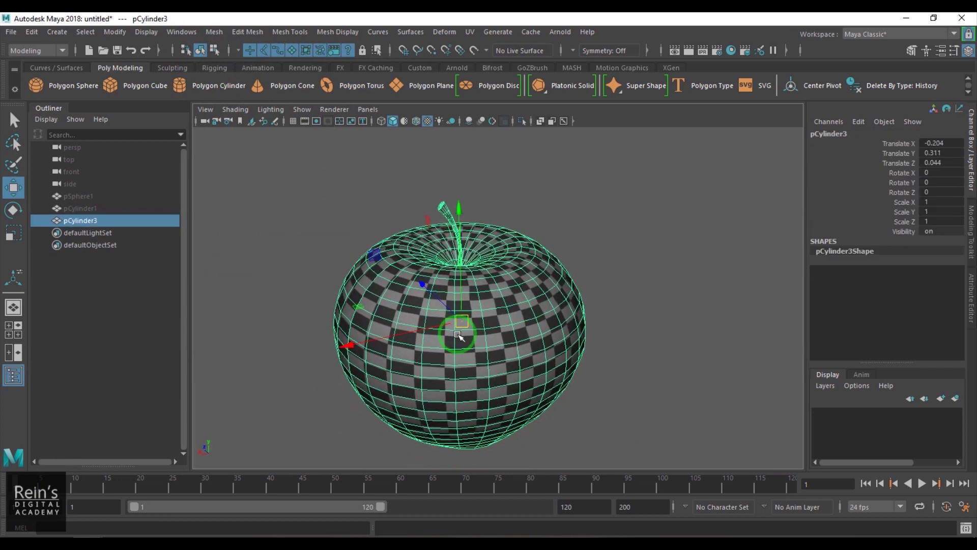
key("ctrl+z")
right_click_drag(458, 326, 447, 316)
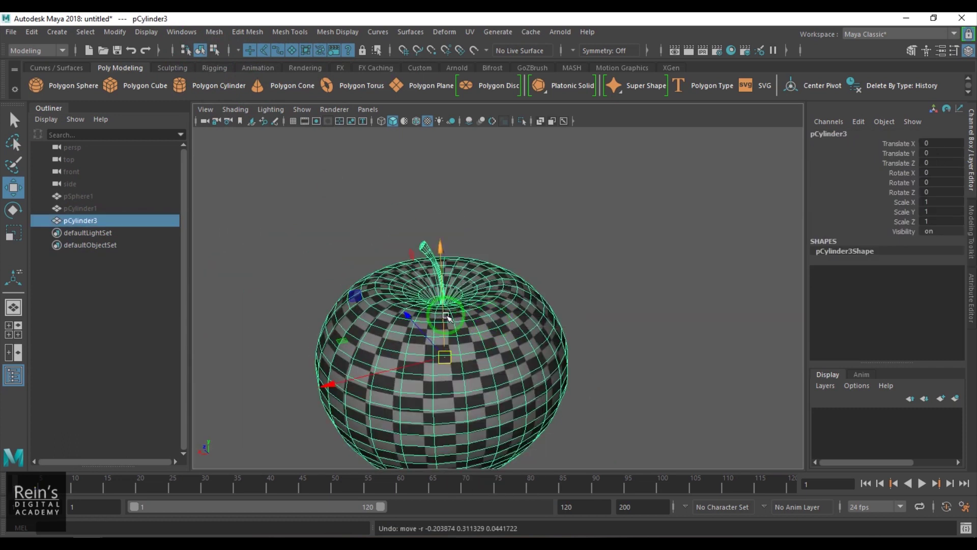
left_click(470, 32)
left_click(496, 57)
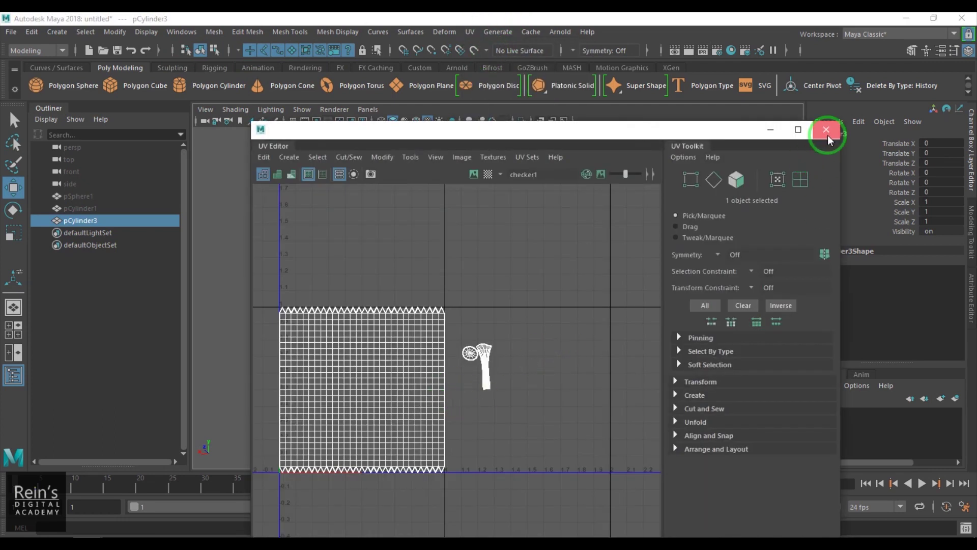
Select the apple mesh and open the Export Selection options with FBX export as the file type.
left_click(826, 130)
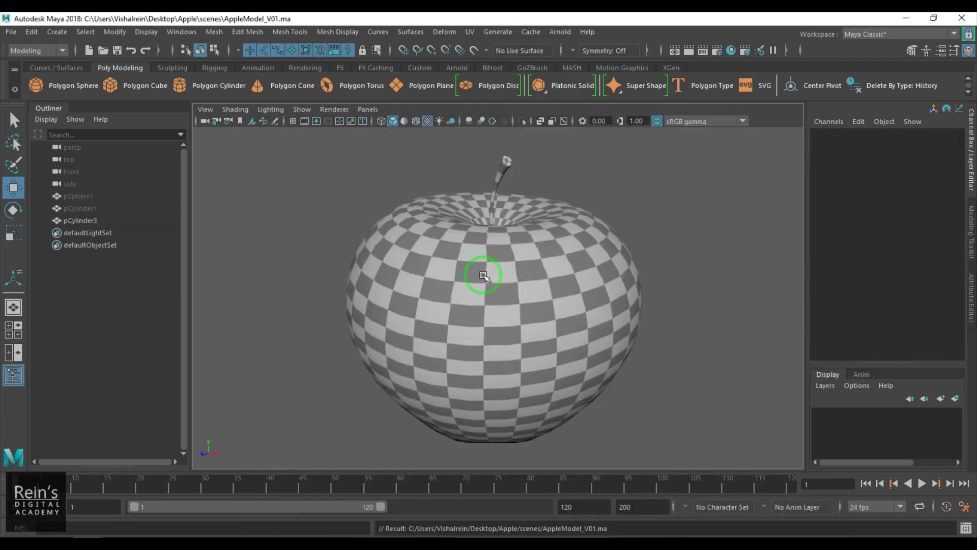
left_click(486, 277)
left_click(10, 31)
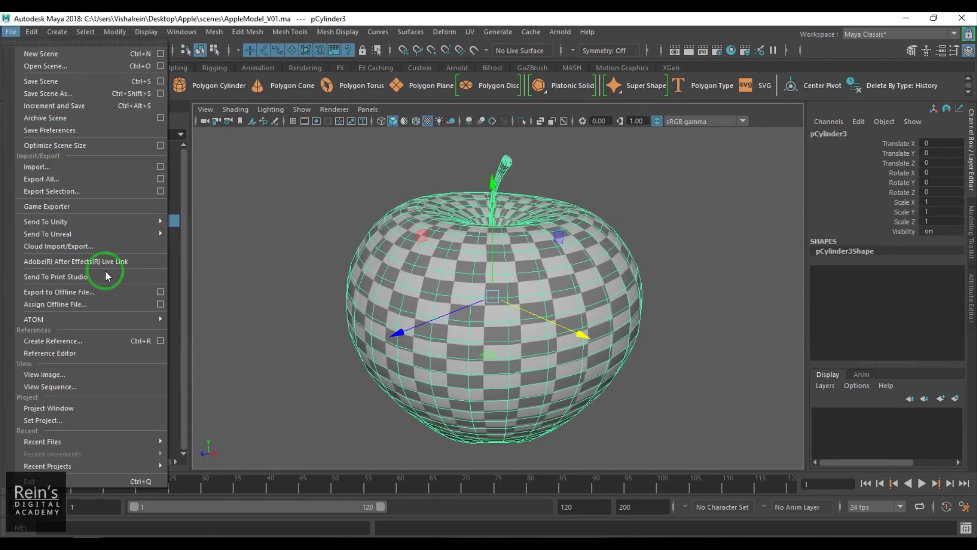
mouse_move(103, 220)
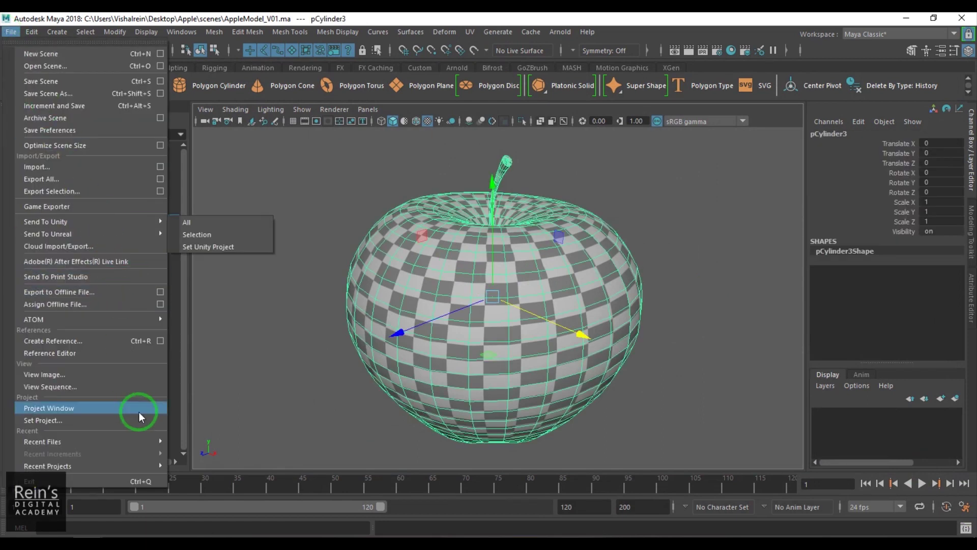
left_click(160, 191)
left_click(543, 157)
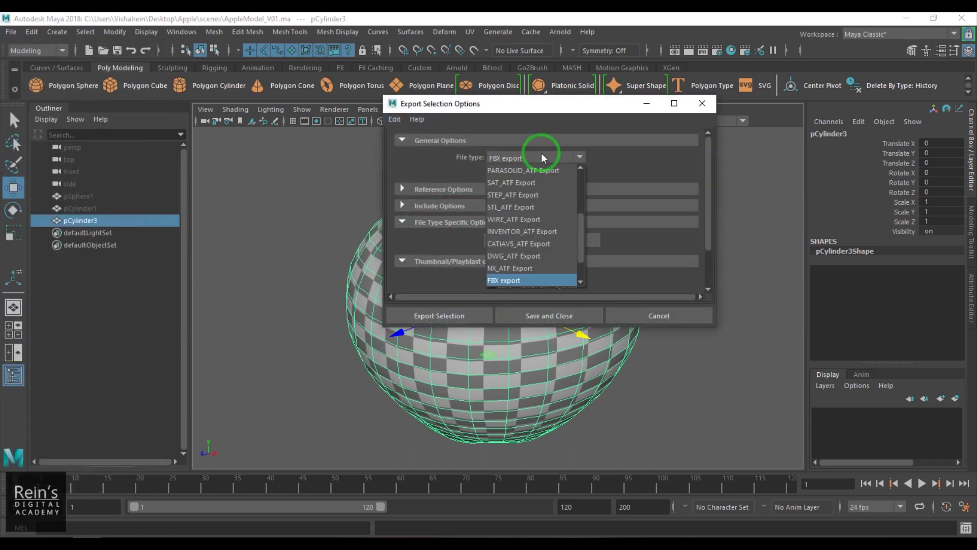
left_click(541, 157)
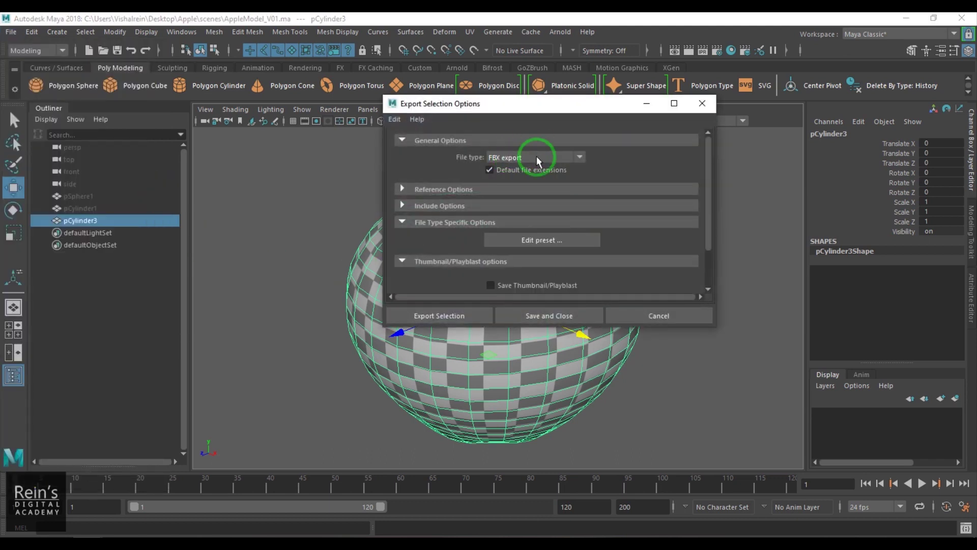
Export the mesh as Apple_FBX01 and dismiss the warnings dialog.
left_click(453, 314)
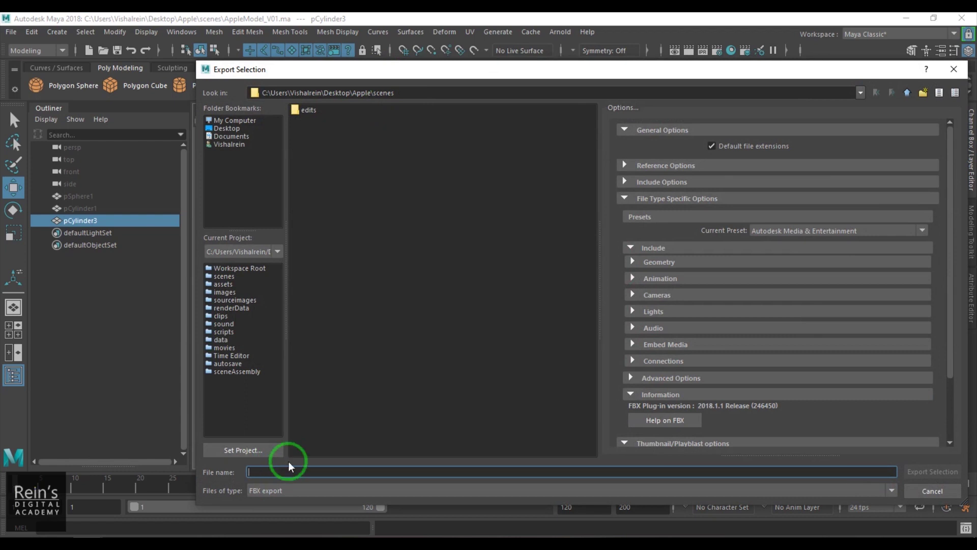
type("Apple_FBX01")
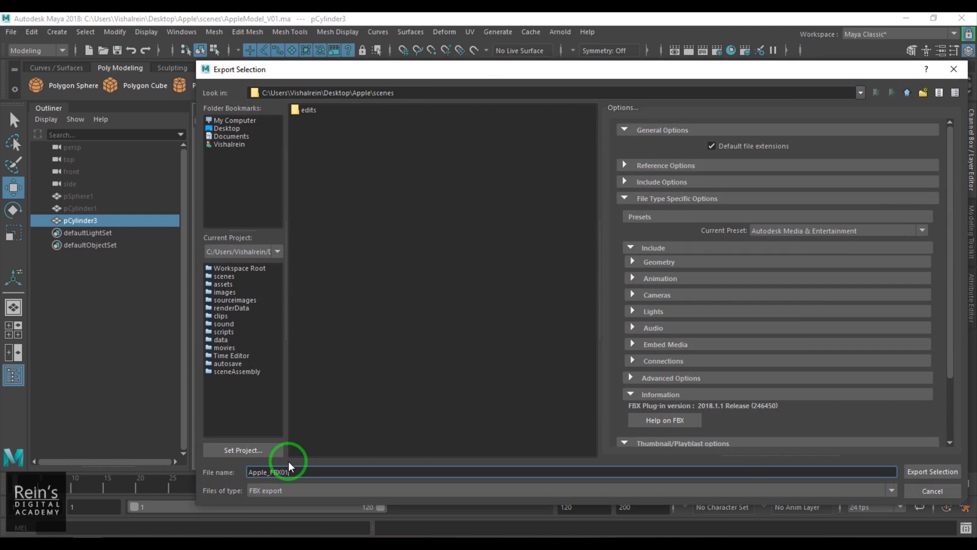
left_click(939, 471)
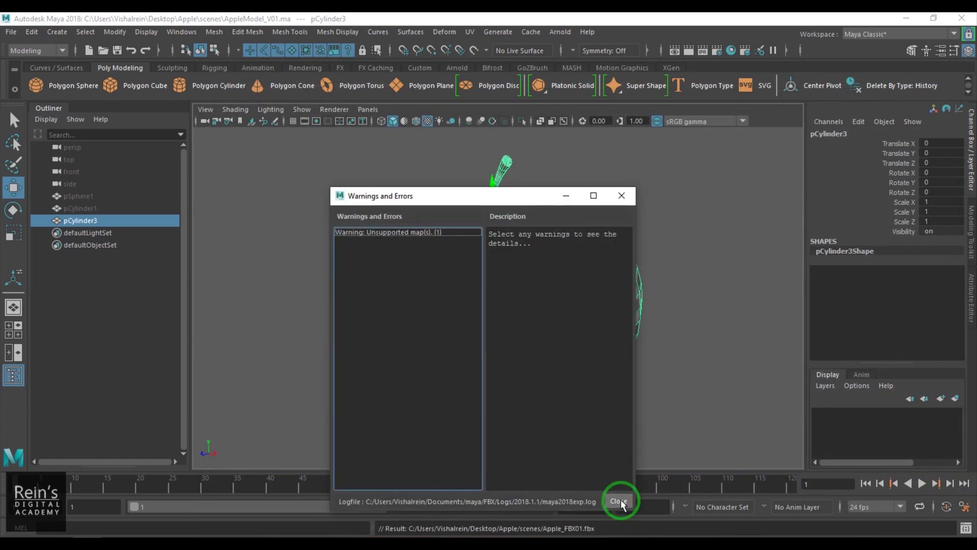
left_click(618, 502)
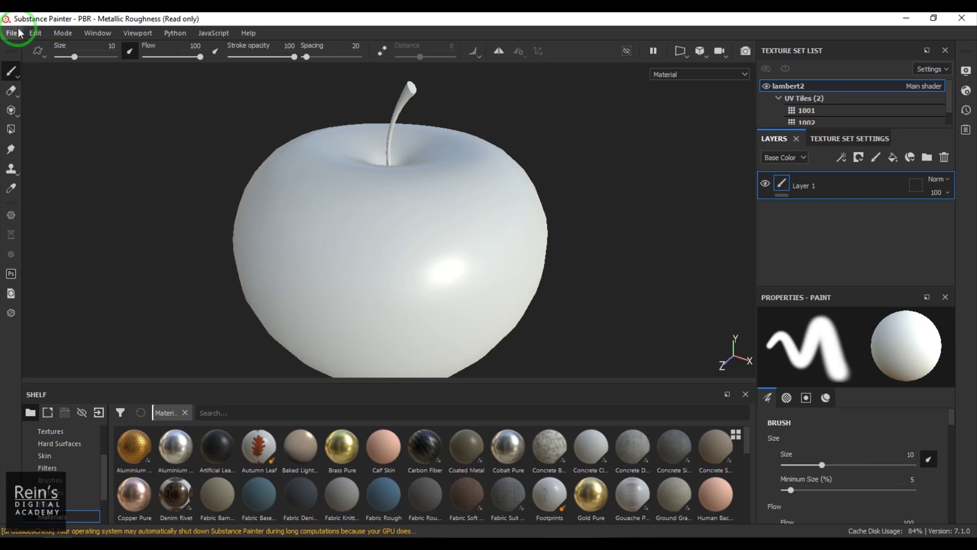
Create a new project from Apple_FBX02.fbx at 4096 resolution, discarding the previous project.
left_click(20, 33)
left_click(21, 44)
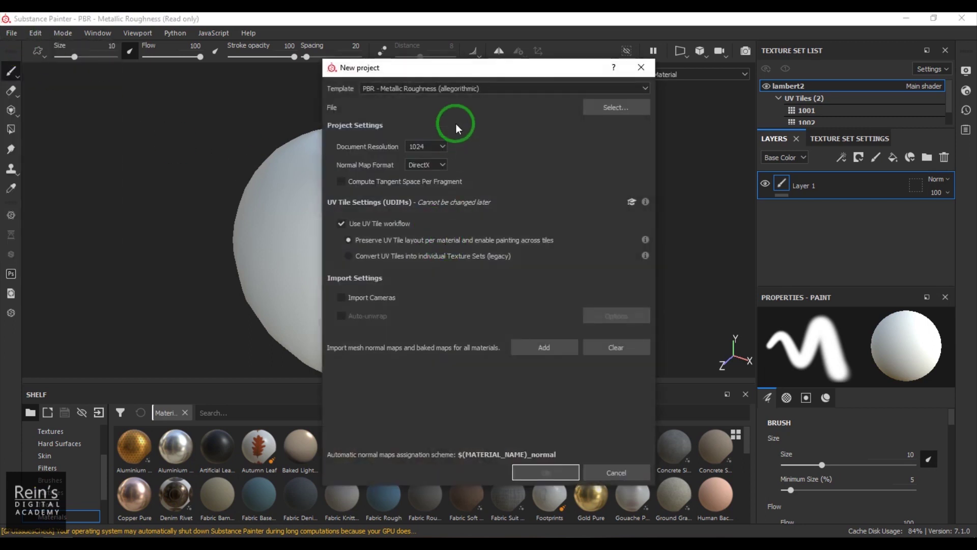
left_click(639, 109)
left_click(475, 191)
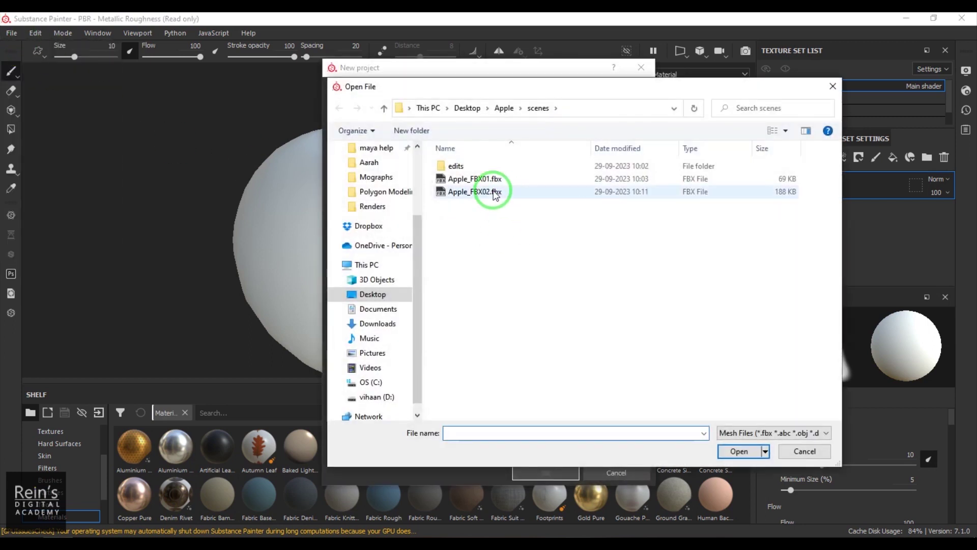
left_click(738, 447)
left_click(441, 148)
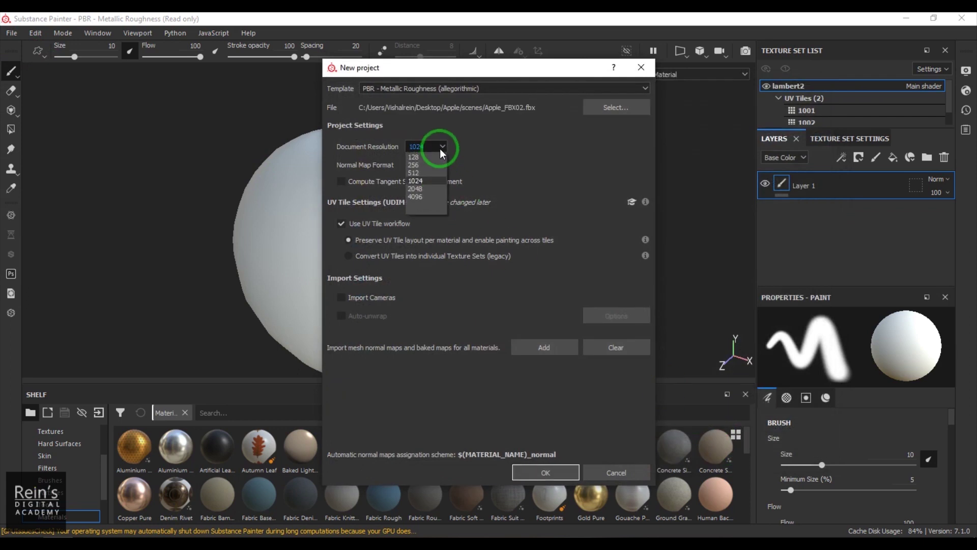
left_click(431, 196)
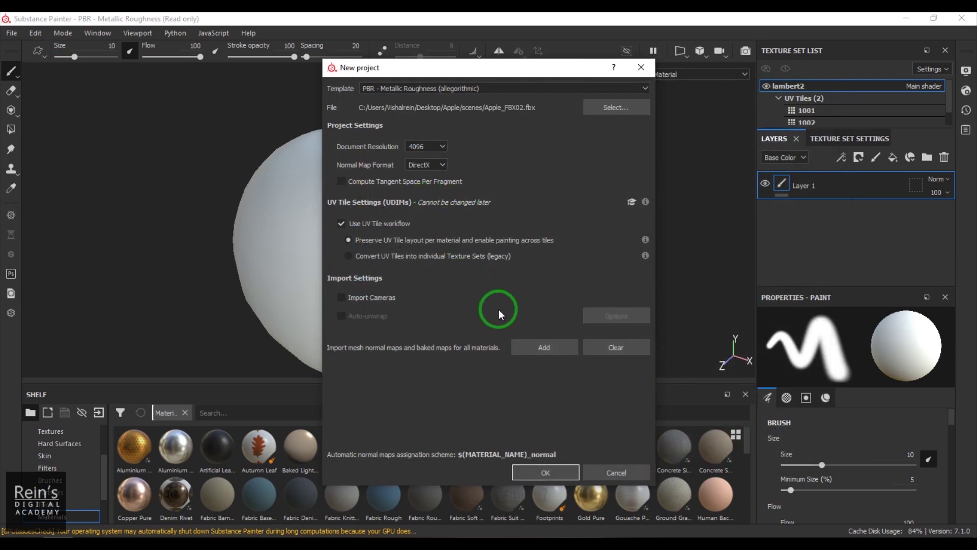
left_click(539, 469)
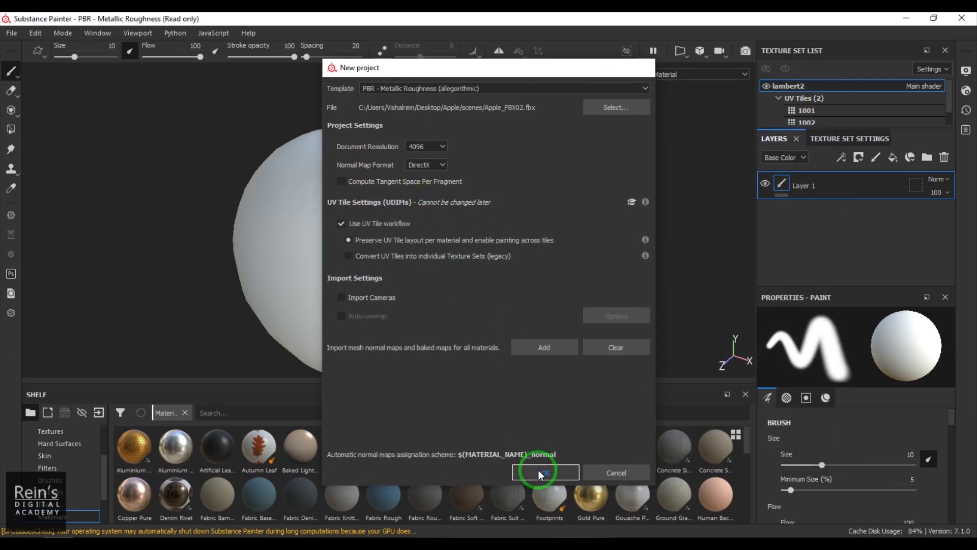
left_click(449, 300)
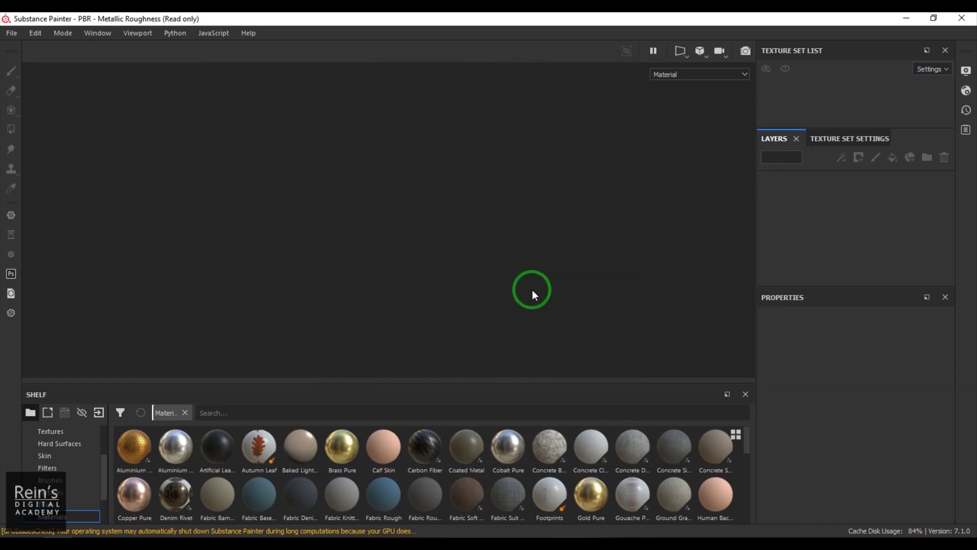
Orbit the apple, rotate the environment lighting around it, and reframe it in view.
left_click_drag(558, 271, 478, 257, "alt")
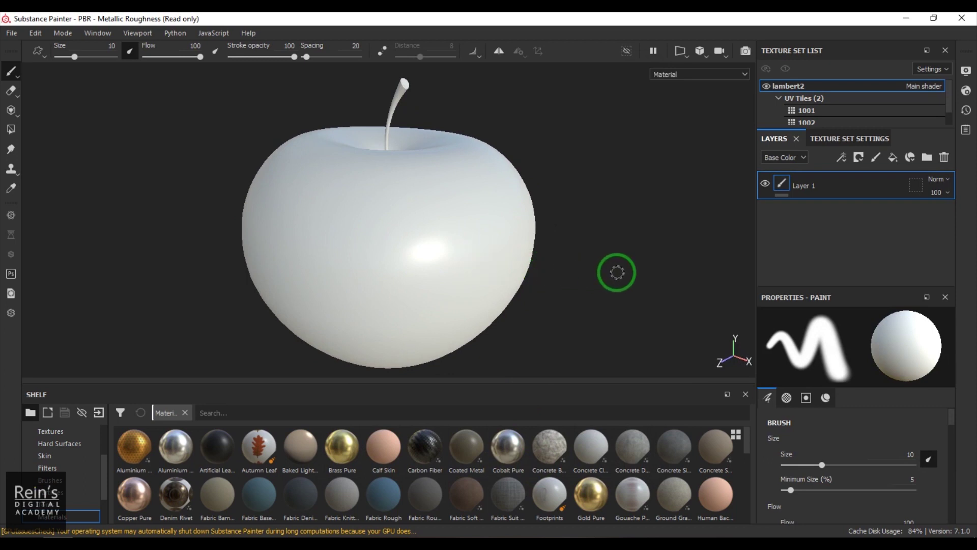
key("shift")
key("alt")
mouse_move(593, 254)
left_mouse_down("alt")
mouse_move(555, 261)
mouse_move(597, 247)
left_mouse_up("alt")
right_click_drag(598, 246, 572, 253, "ctrl")
mouse_move(619, 229)
right_mouse_down("shift")
mouse_move(588, 229)
mouse_move(607, 230)
right_mouse_up("shift")
left_click_drag(565, 264, 621, 264, "alt")
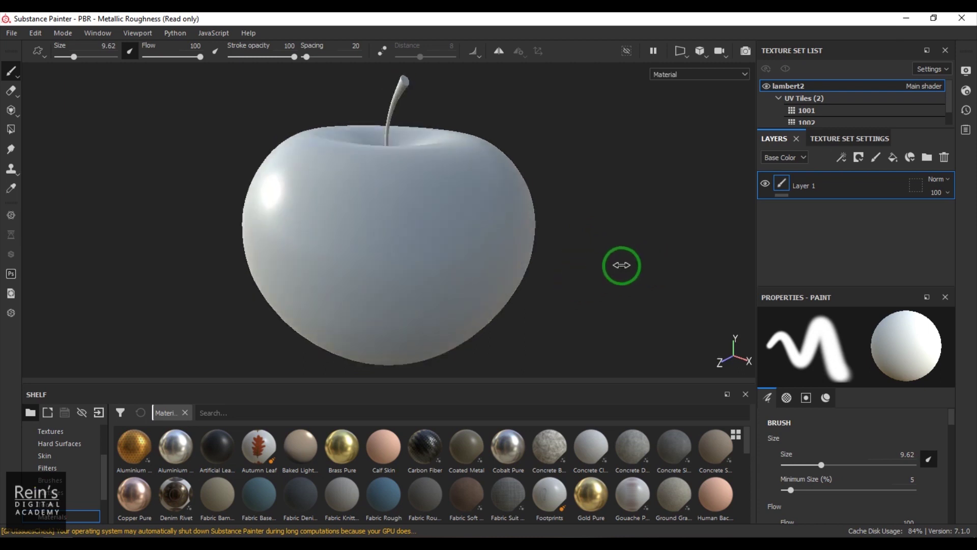
key("f")
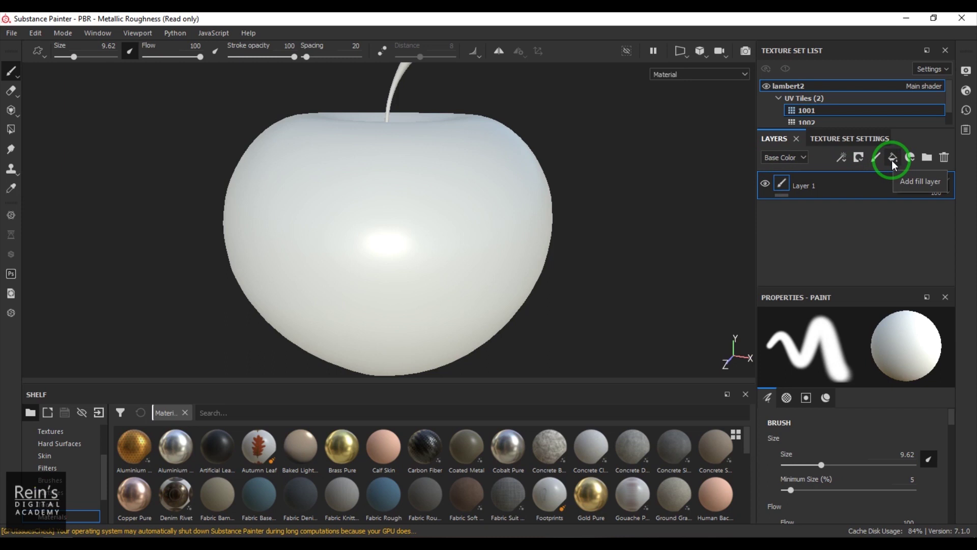
Add a fill layer with its height, roughness, metallic and normal channels disabled.
left_click(892, 161)
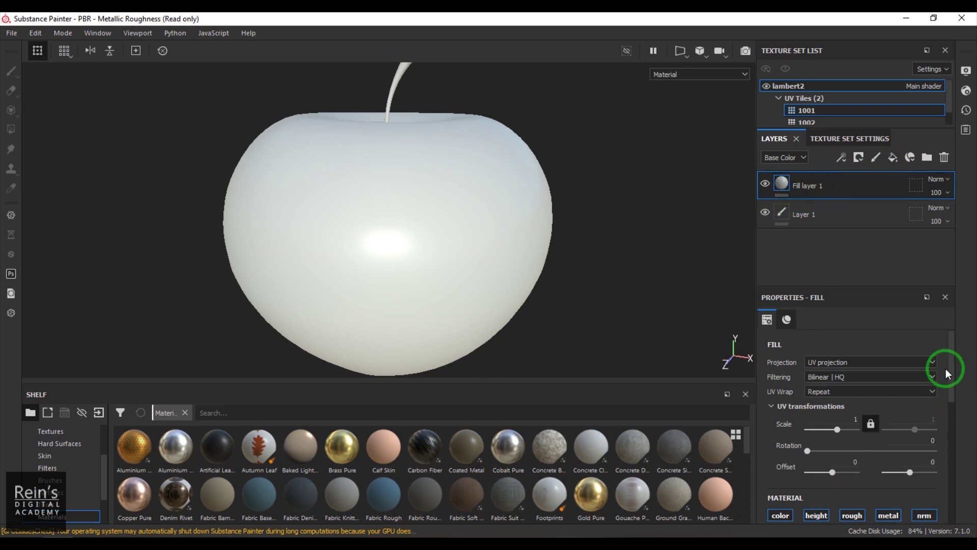
left_click_drag(949, 365, 948, 408)
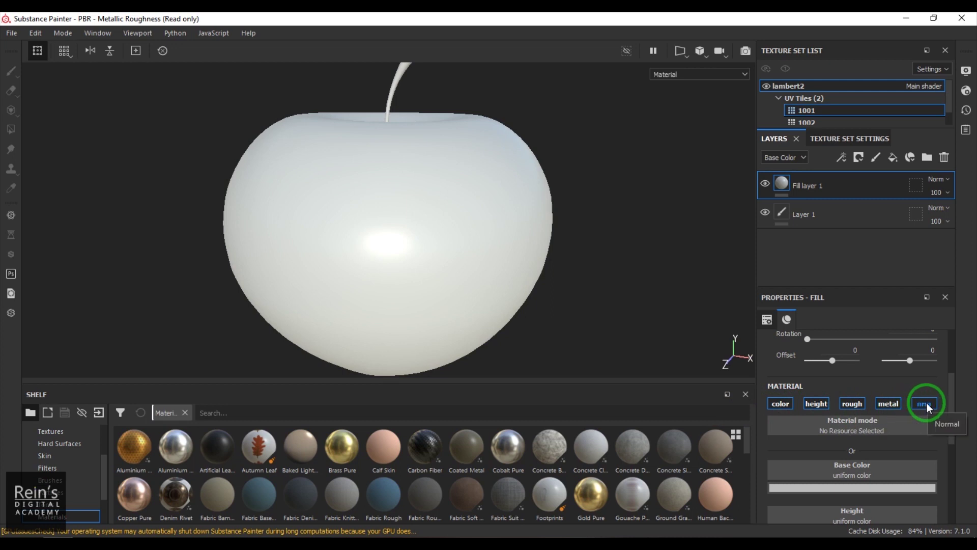
left_click(817, 403)
left_click(852, 403)
left_click(888, 403)
left_click(921, 403)
Delete the empty Layer 1 and set Fill layer 1's base colour to pale yellow.
left_click(855, 222)
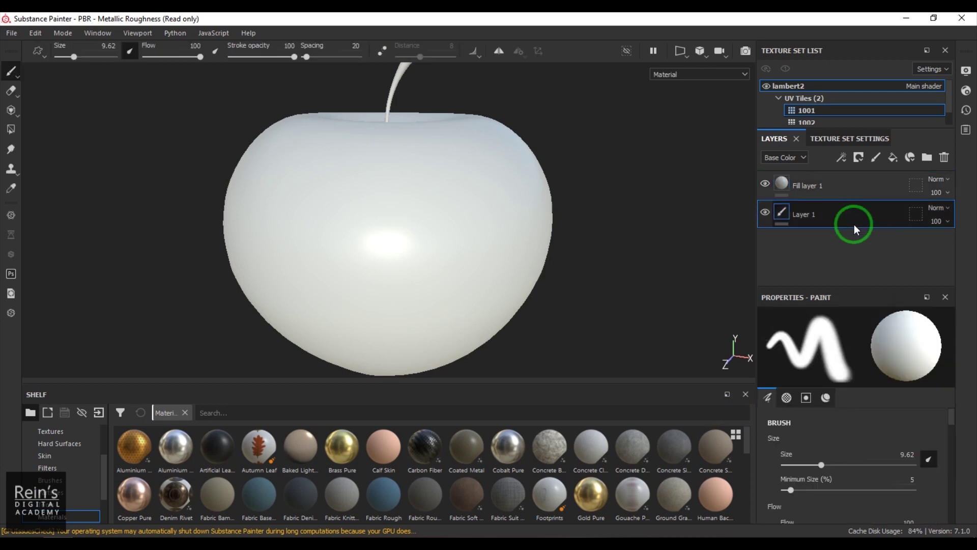
left_click(942, 162)
left_click(838, 188)
left_click(799, 489)
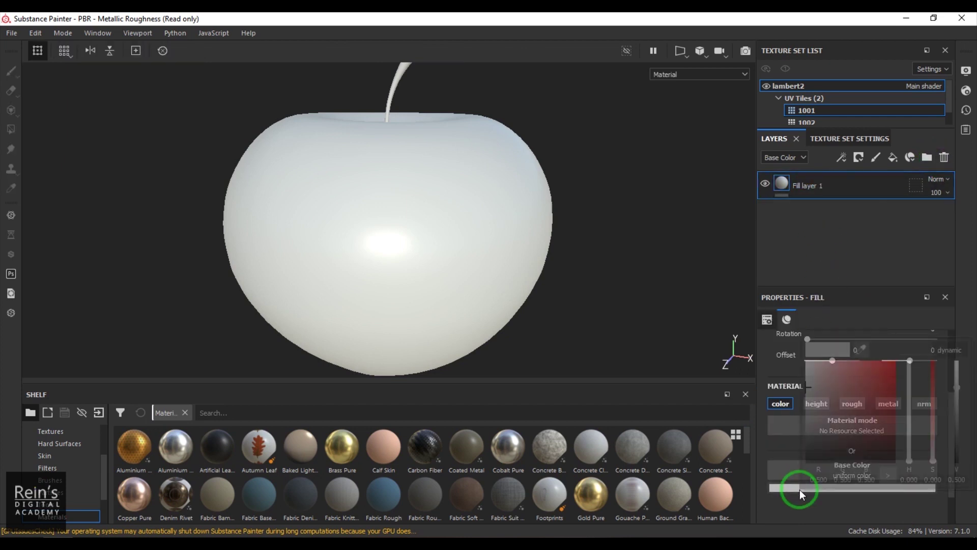
left_click(841, 372)
left_click_drag(842, 371, 841, 371)
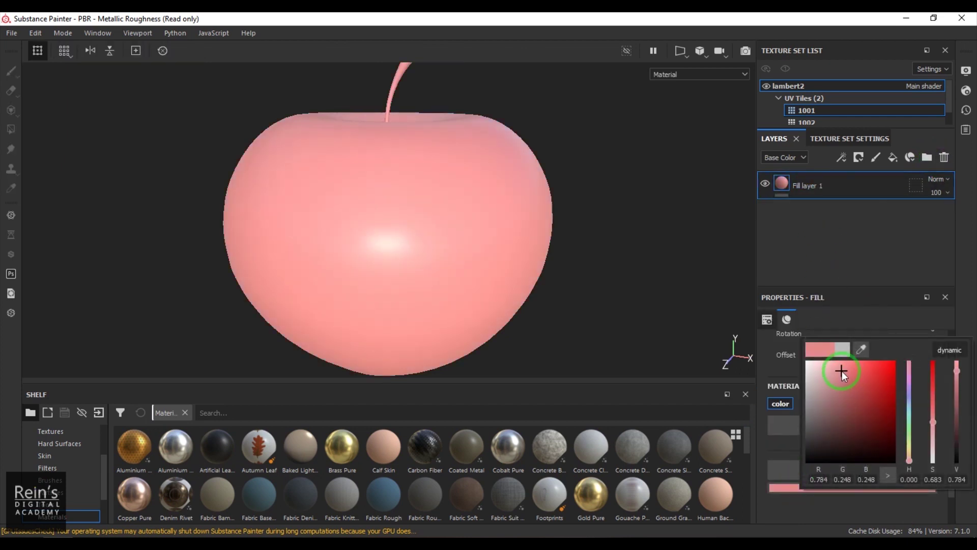
left_click_drag(909, 464, 910, 451)
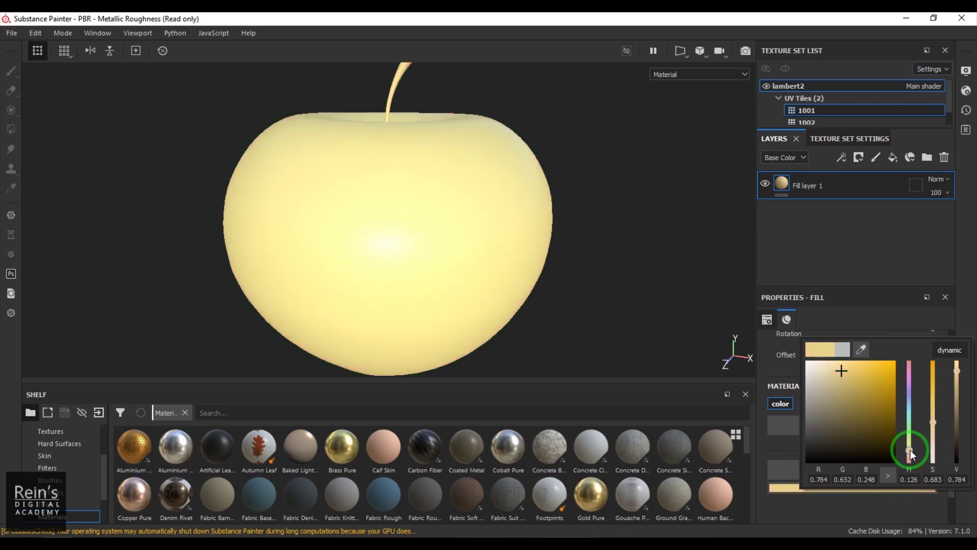
left_click(535, 261)
left_click_drag(536, 262, 571, 240, "alt")
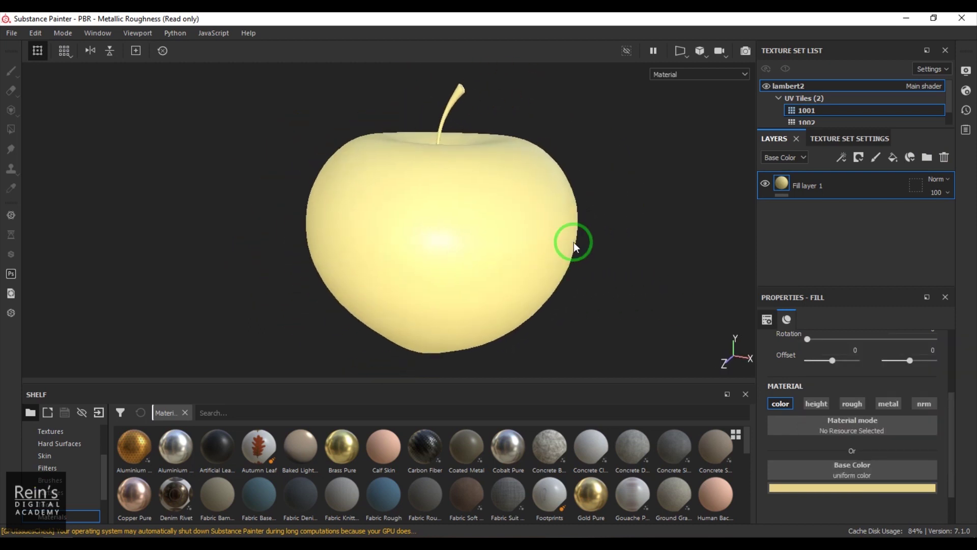
left_click(63, 33)
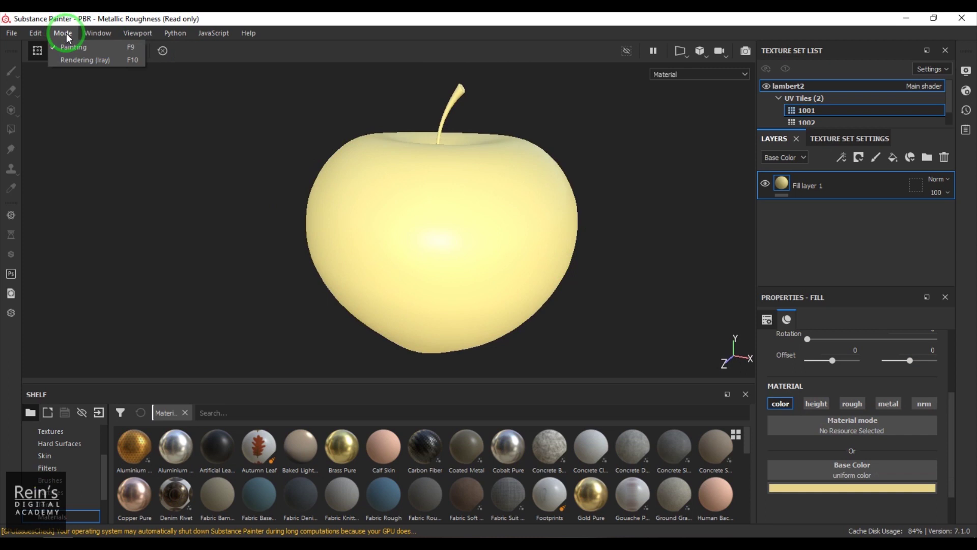
left_click(76, 57)
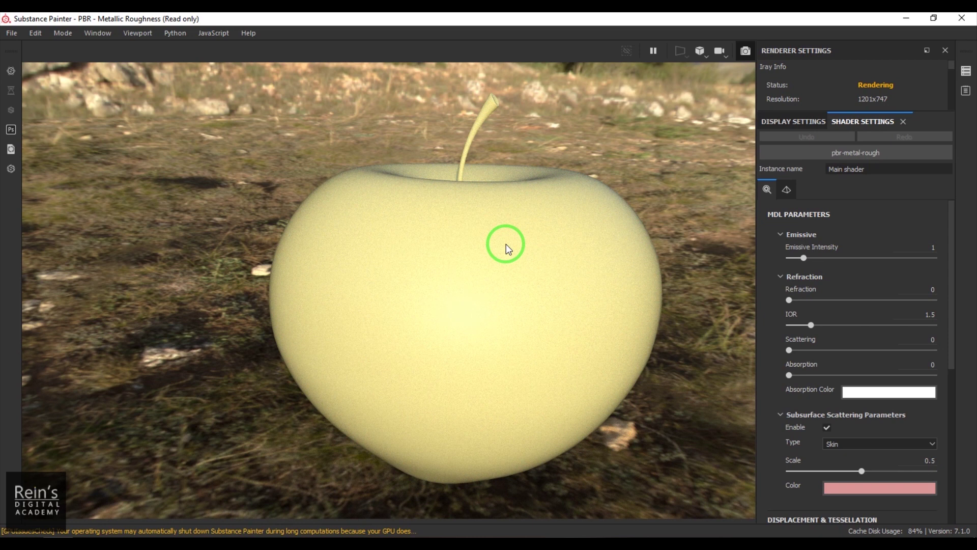
left_click(65, 34)
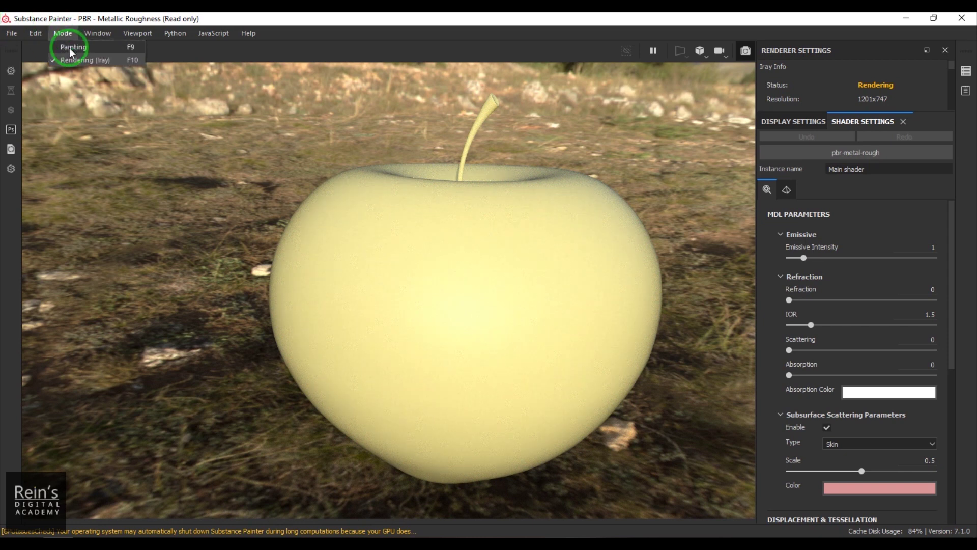
left_click(69, 48)
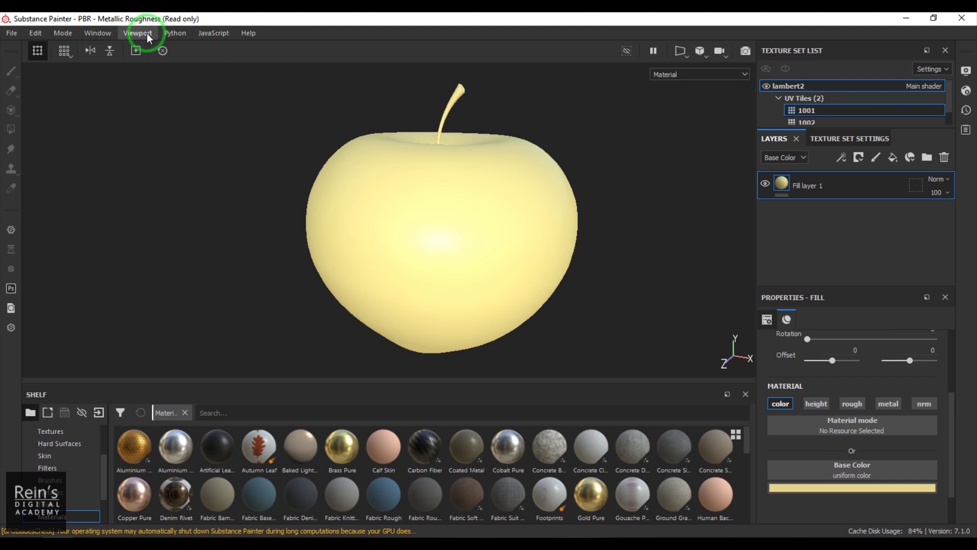
Apply the Mondarrain 3 environment map in Window > Views > Display Settings, then close the panel.
left_click(105, 32)
left_click(134, 47)
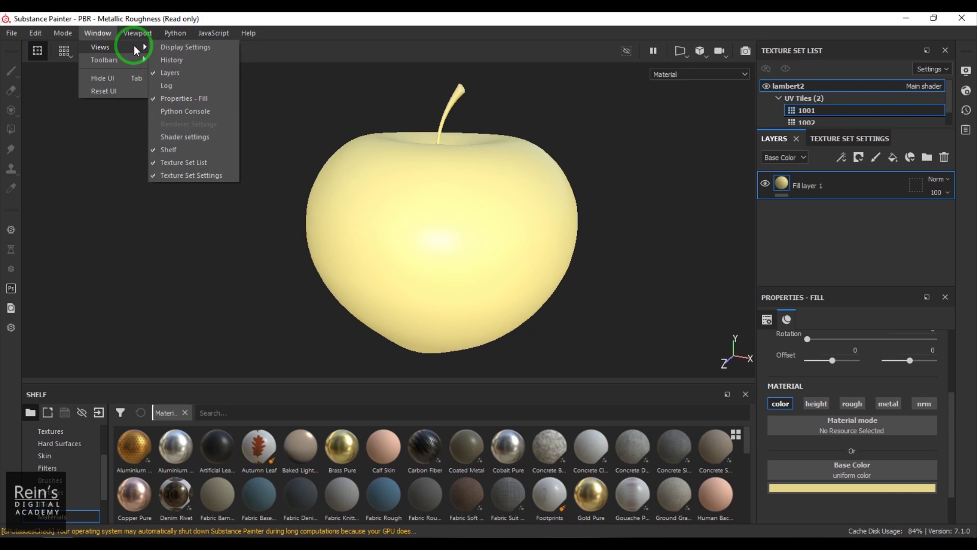
left_click(204, 48)
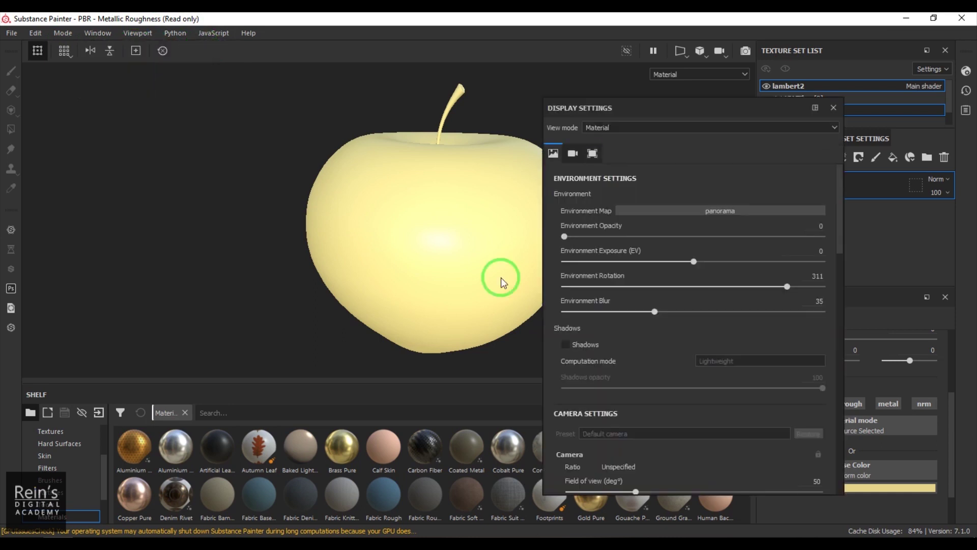
left_click(735, 209)
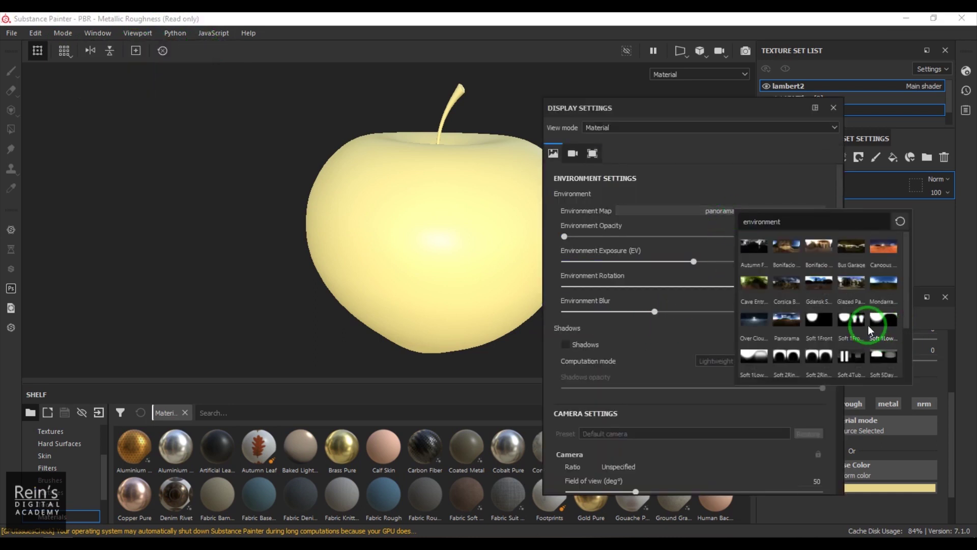
mouse_move(880, 286)
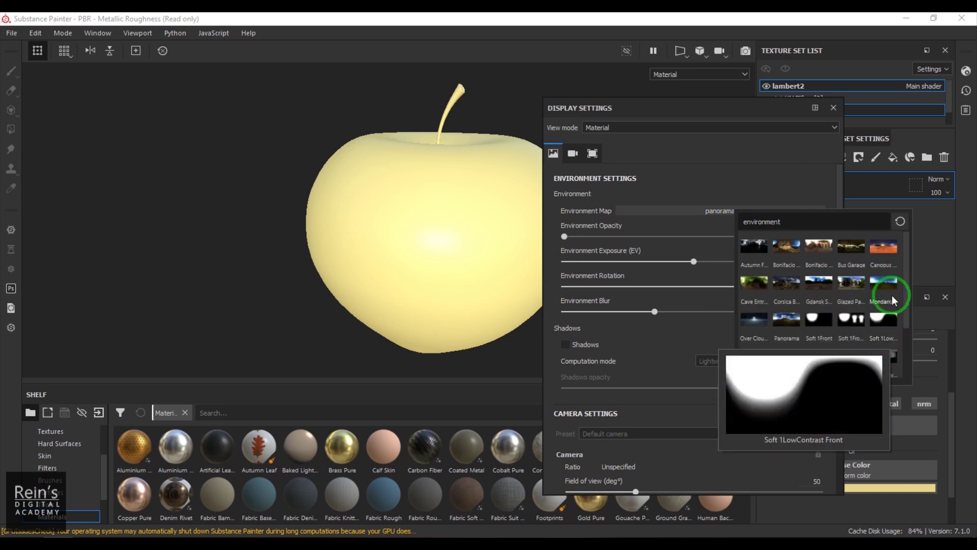
left_click_drag(908, 304, 900, 325)
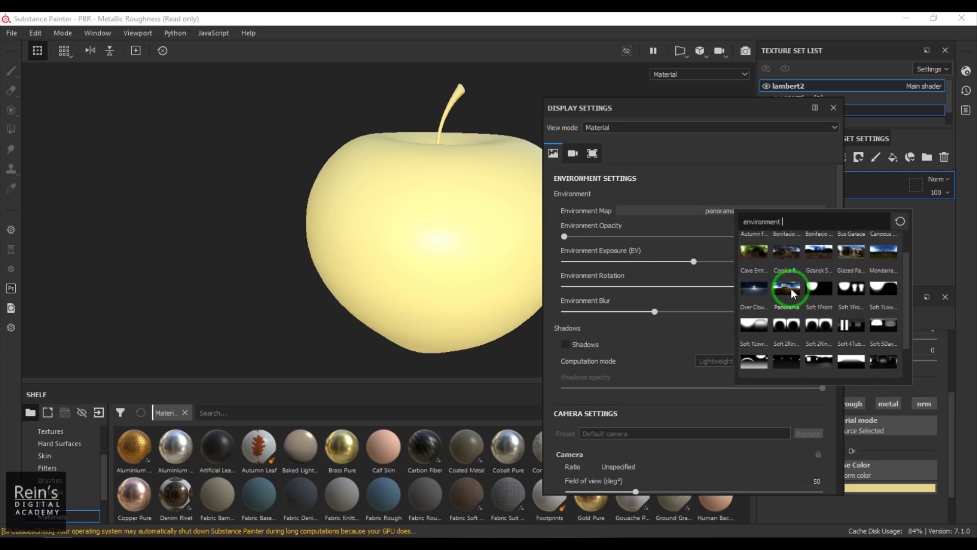
key("Escape")
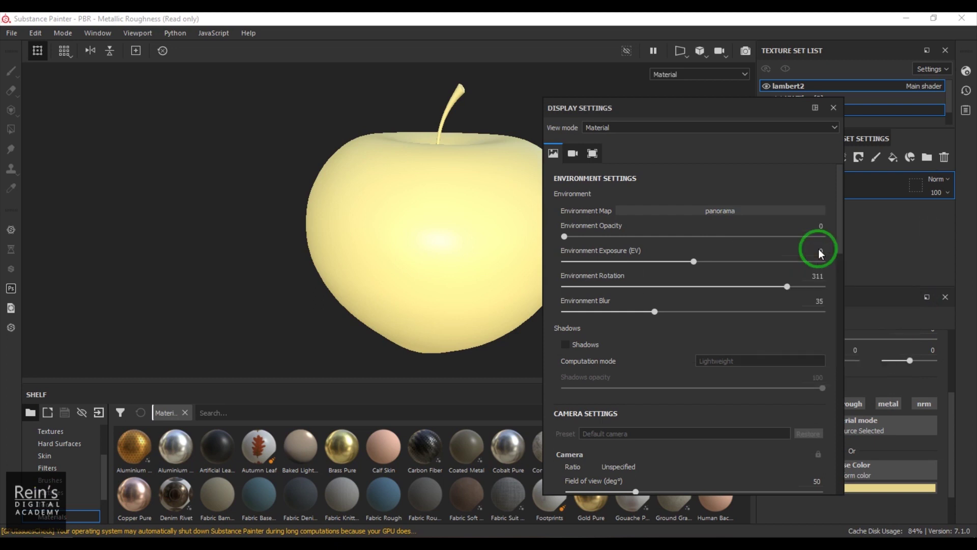
left_click(730, 218)
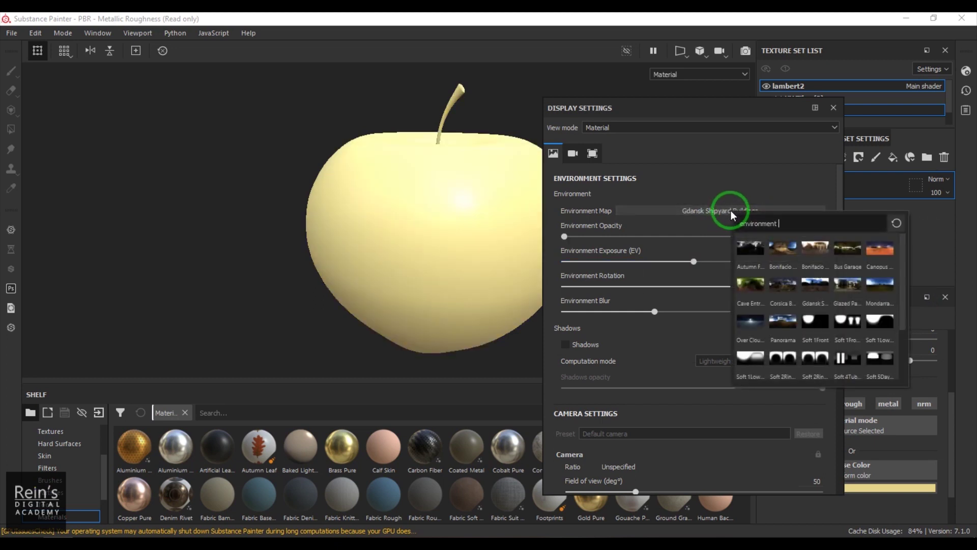
left_click(883, 283)
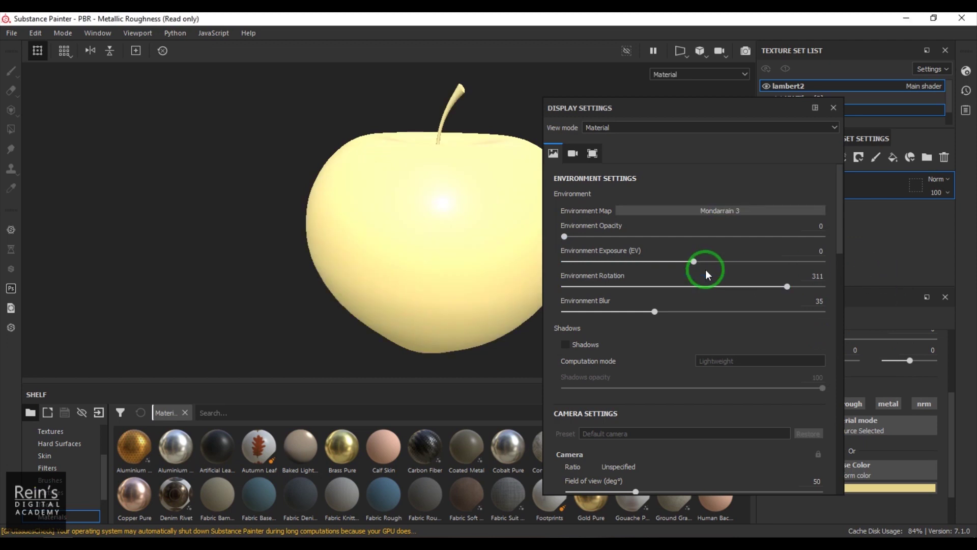
left_click(833, 108)
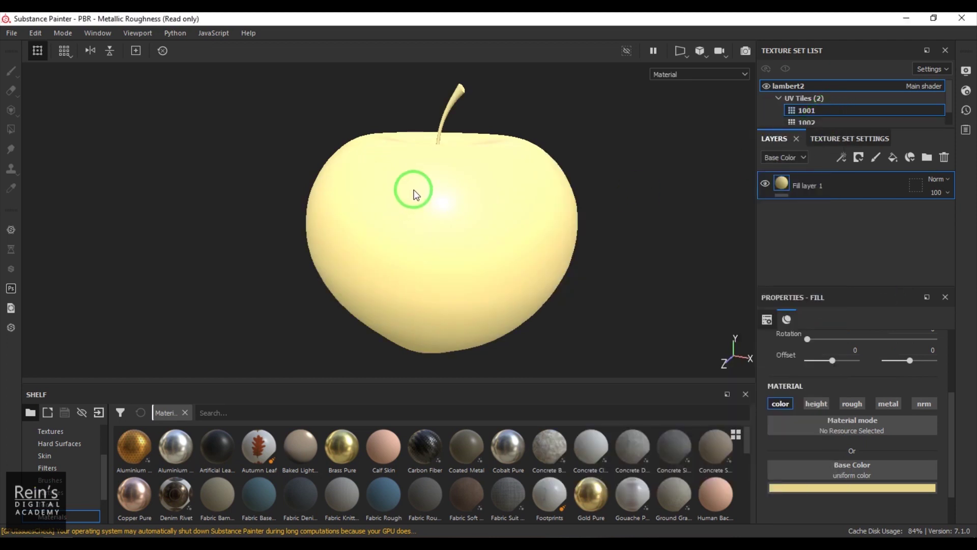
right_click_drag(573, 249, 678, 228, "shift")
left_click(72, 36)
left_click(87, 56)
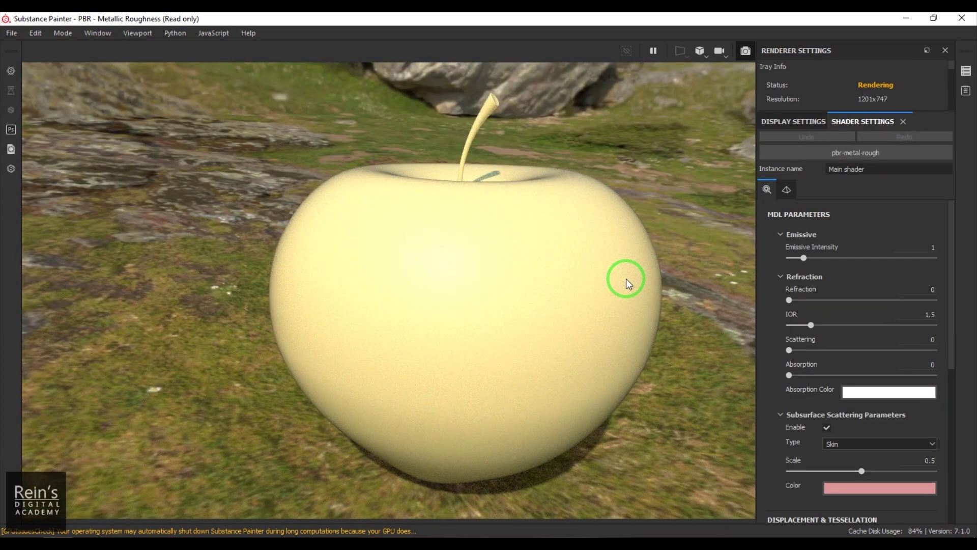
left_click(53, 33)
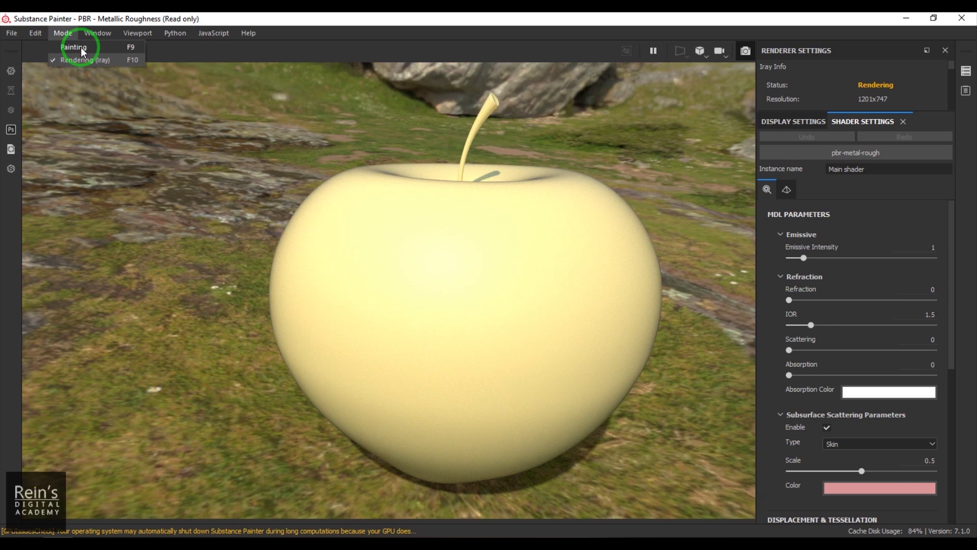
left_click(81, 47)
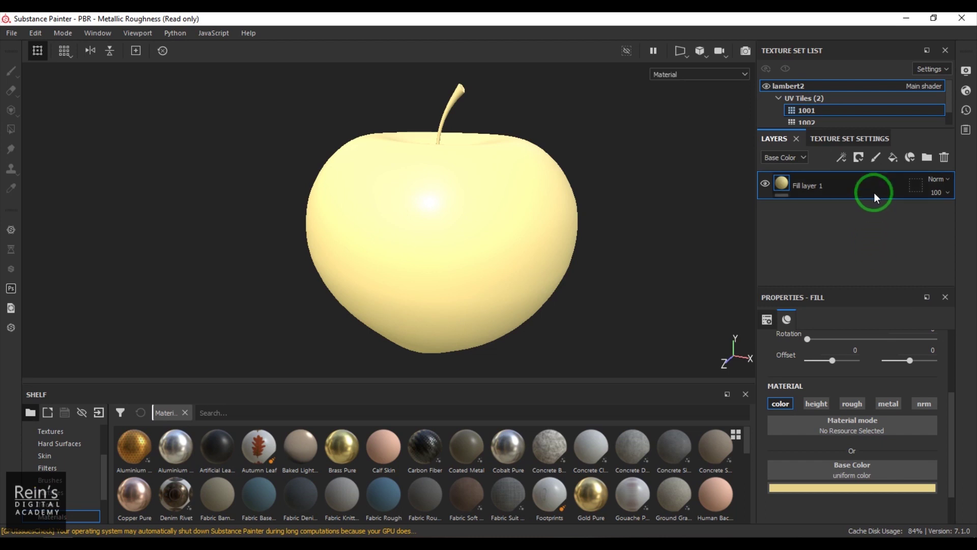
Add Fill layer 2 with its height, roughness, metallic and normal channels disabled.
left_click(891, 162)
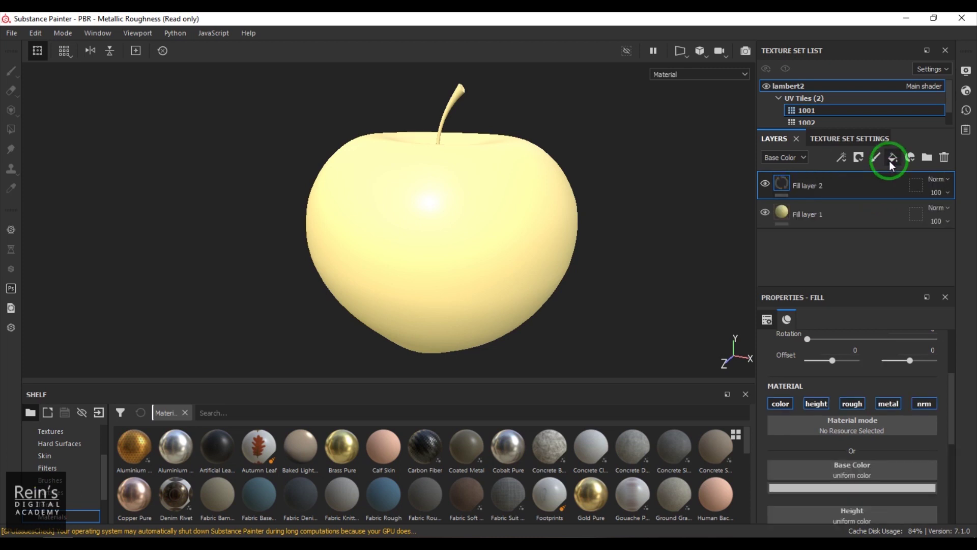
left_click(814, 187)
left_click(862, 443)
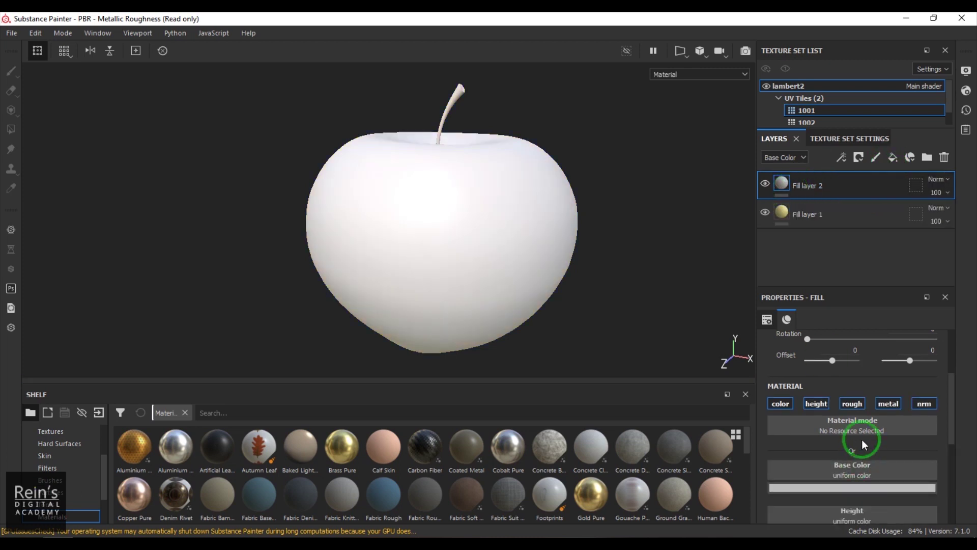
left_click(816, 404)
left_click(852, 404)
left_click(889, 403)
left_click(925, 404)
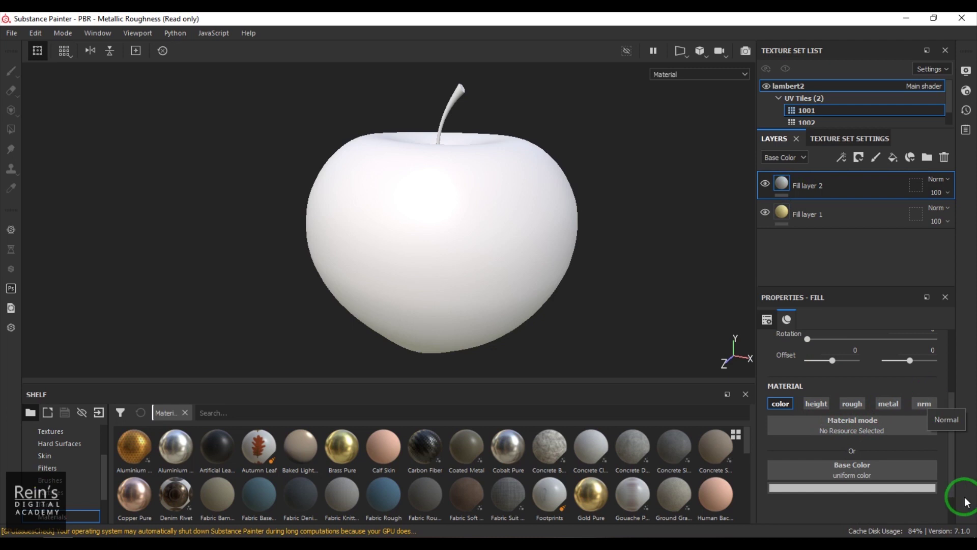
Set Fill layer 2's base colour to a bright, saturated peach-orange.
left_click(834, 488)
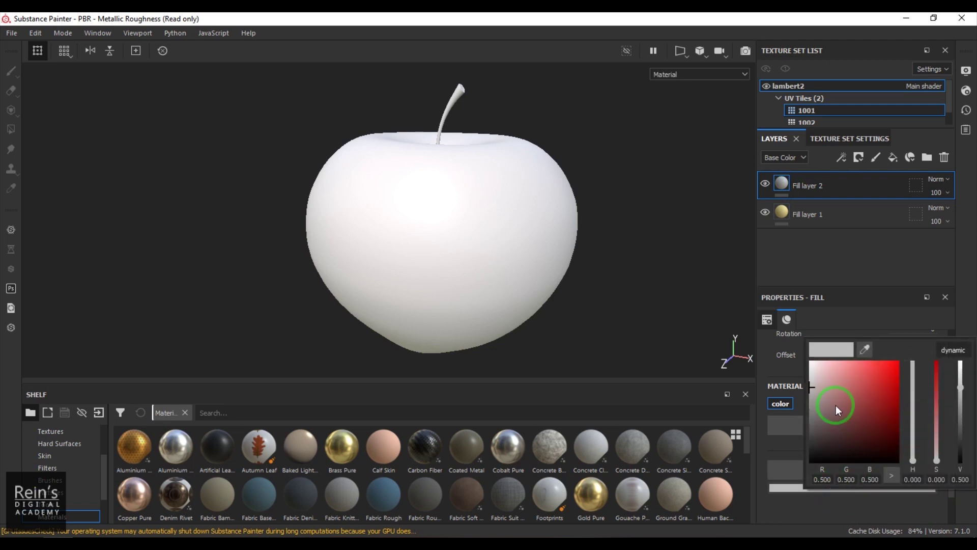
left_click_drag(836, 405, 840, 380)
left_click_drag(924, 451, 919, 447)
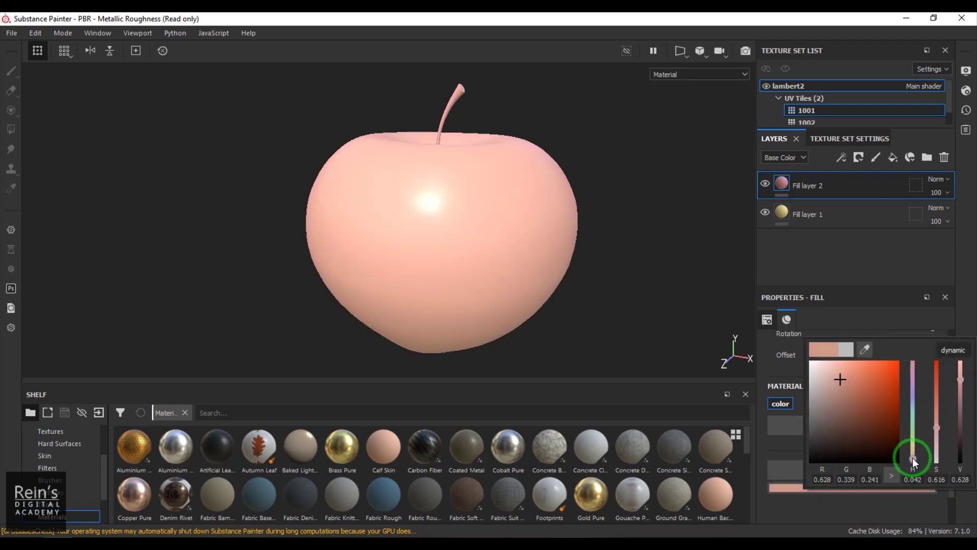
left_click_drag(839, 378, 852, 371)
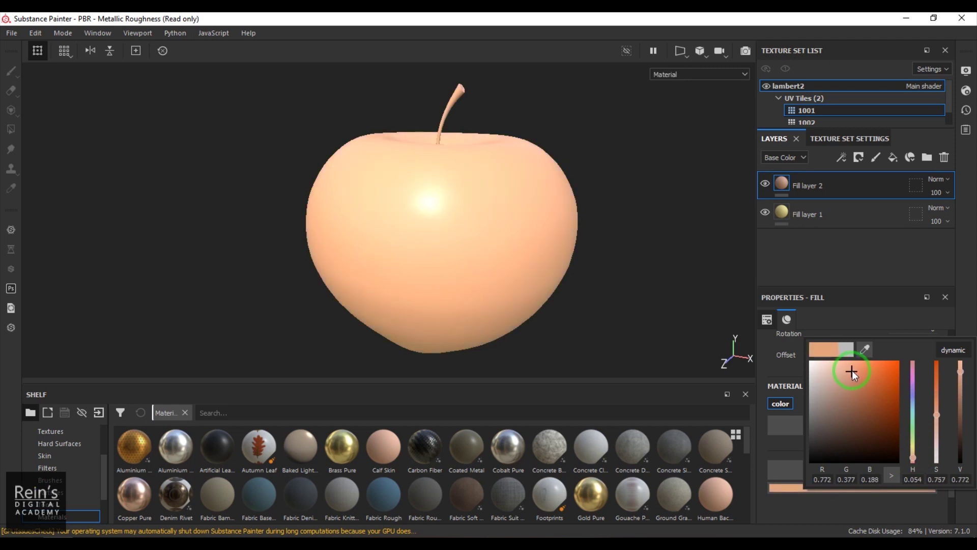
left_click(932, 457)
left_click(472, 267)
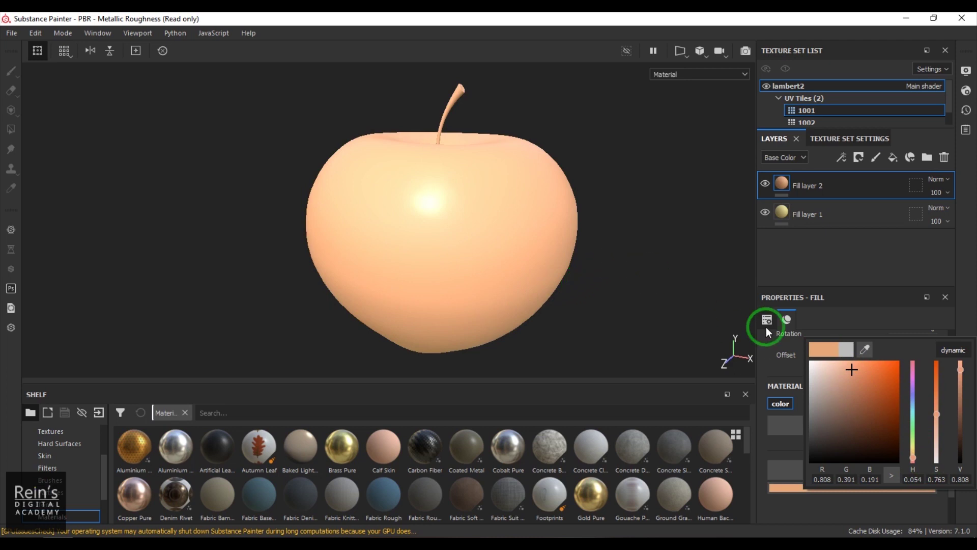
Toggle Fill layer 2's visibility repeatedly to compare the peach tint with the yellow base.
left_click(765, 185)
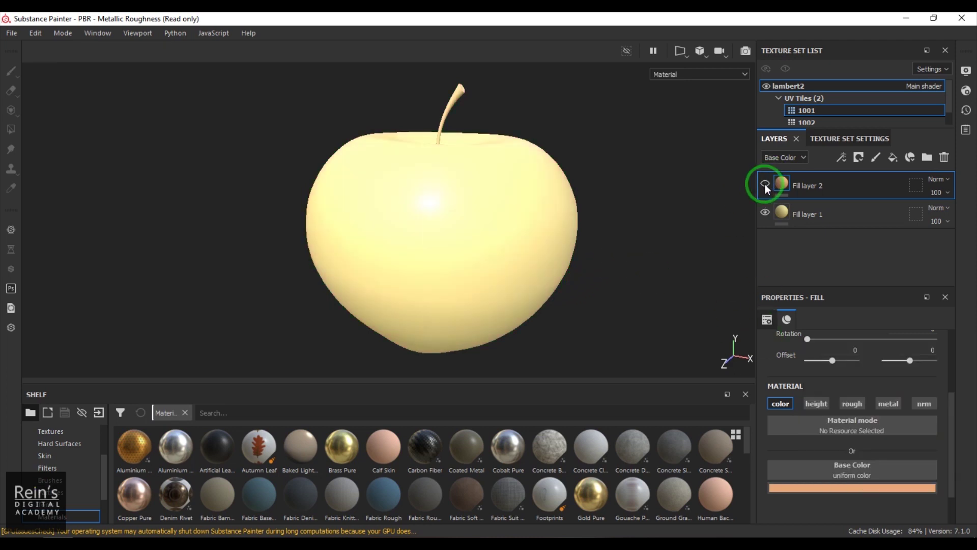
left_click(765, 185)
left_click(765, 185)
left_click(765, 184)
left_click(766, 185)
left_click(765, 184)
mouse_move(606, 232)
left_mouse_down("alt")
mouse_move(628, 247)
mouse_move(571, 227)
mouse_move(588, 263)
mouse_move(585, 246)
mouse_move(597, 248)
left_mouse_up("alt")
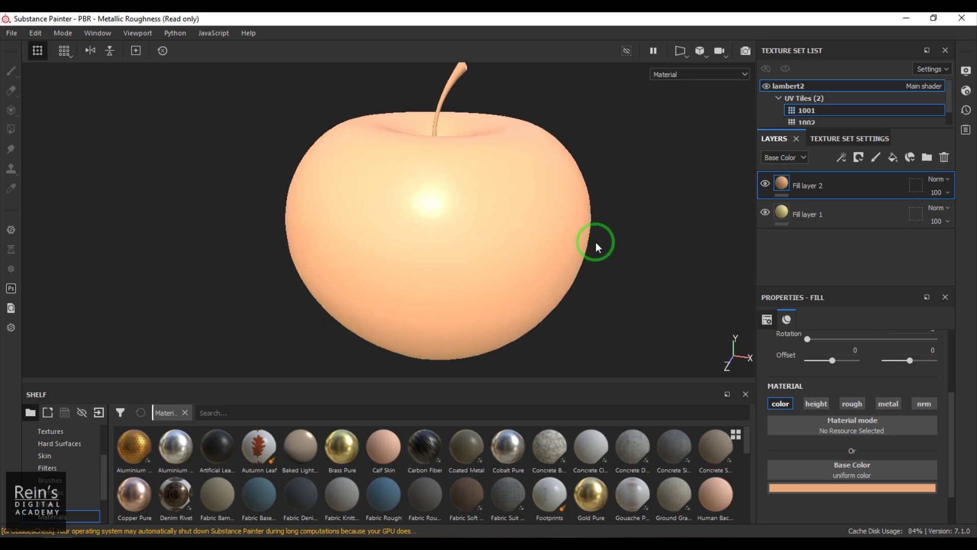
Add a black mask to Fill layer 2.
left_click(858, 161)
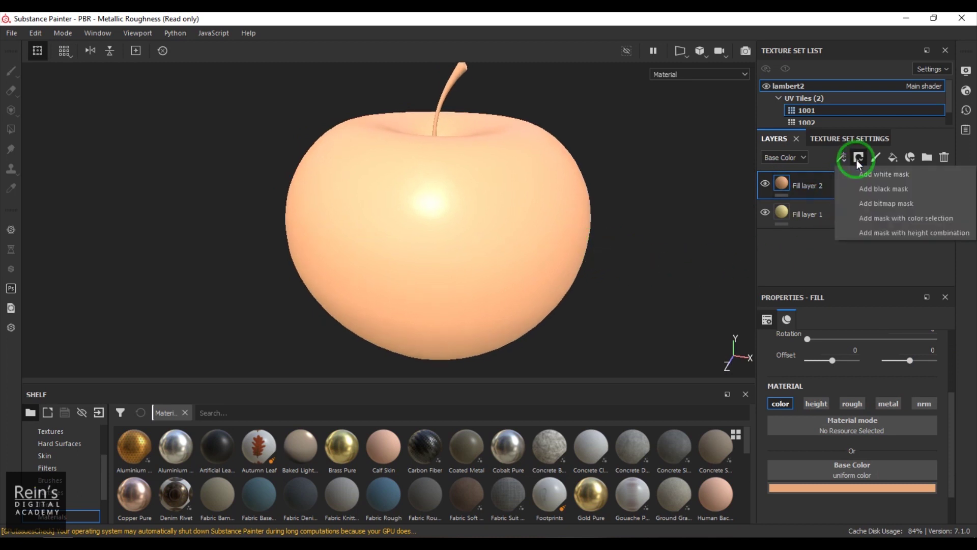
left_click(887, 189)
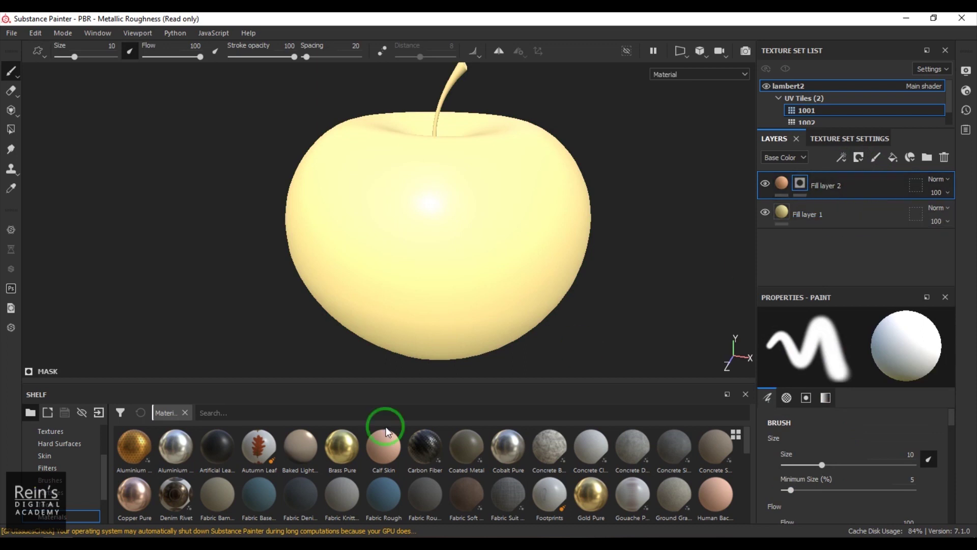
scroll(72, 490, "up", 2)
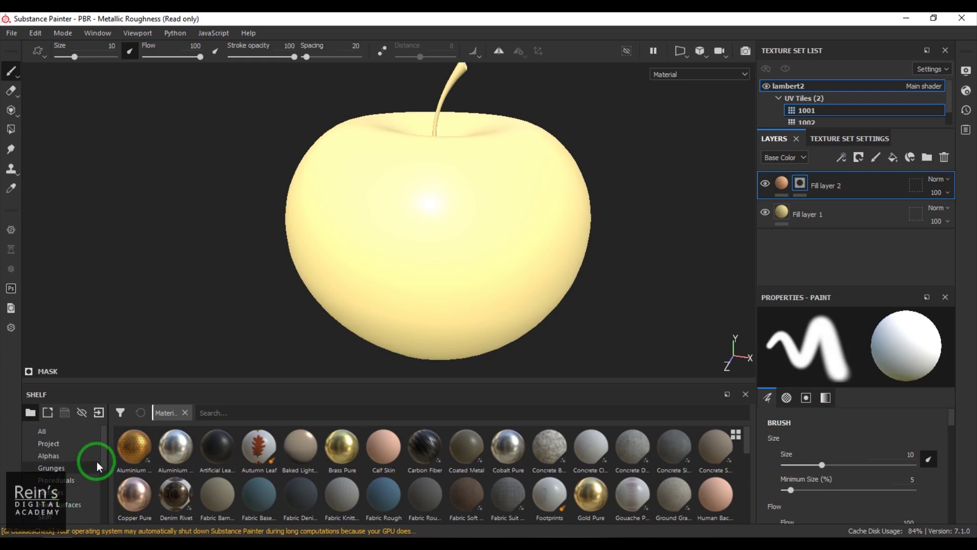
scroll(102, 479, "down", 3)
Pick the Basic Soft brush from the shelf and enlarge it to about 48.
left_click(51, 468)
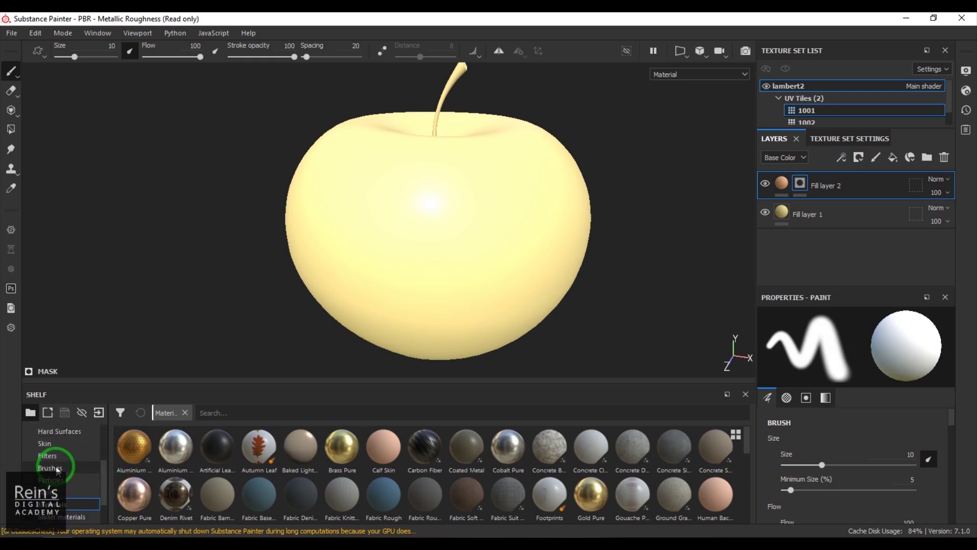
left_click(560, 466)
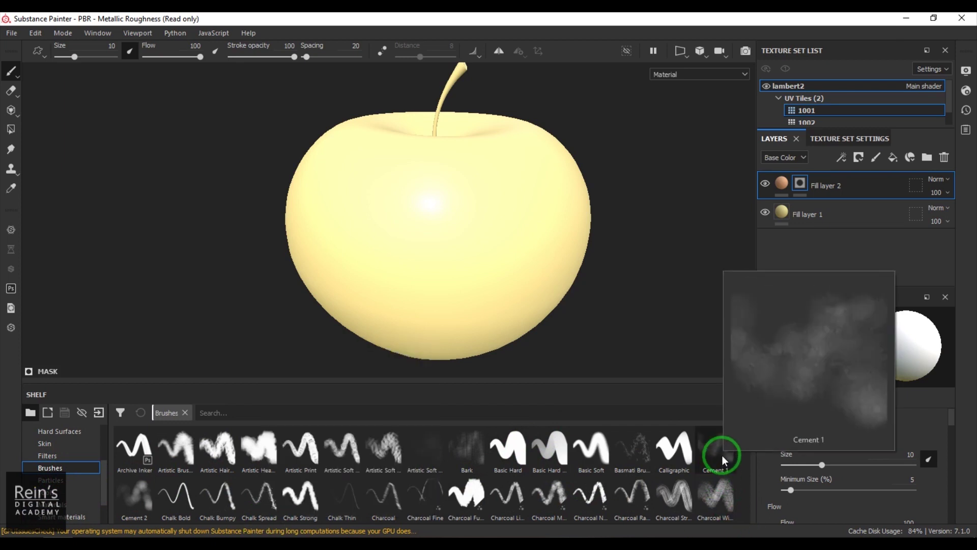
left_click(590, 456)
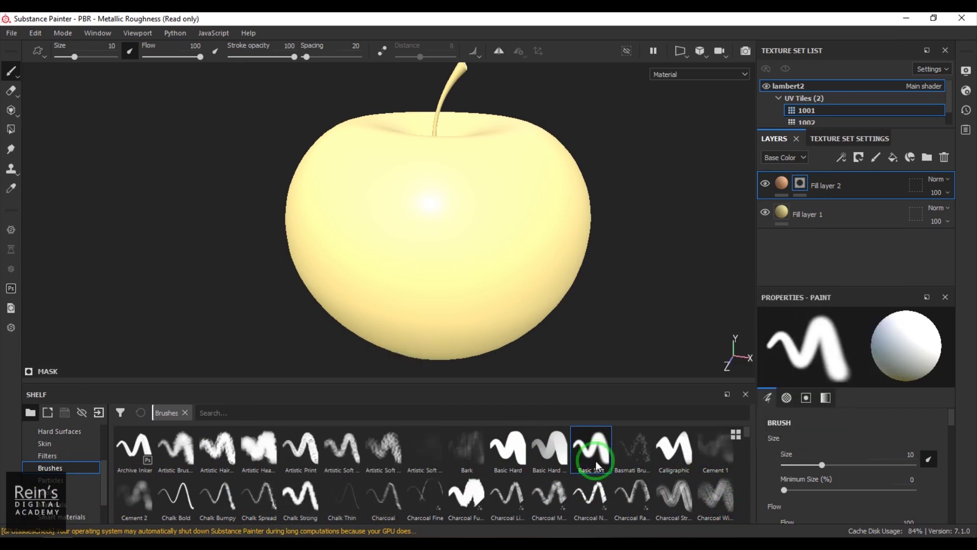
mouse_move(950, 425)
left_mouse_down()
mouse_move(949, 446)
mouse_move(950, 423)
left_mouse_up()
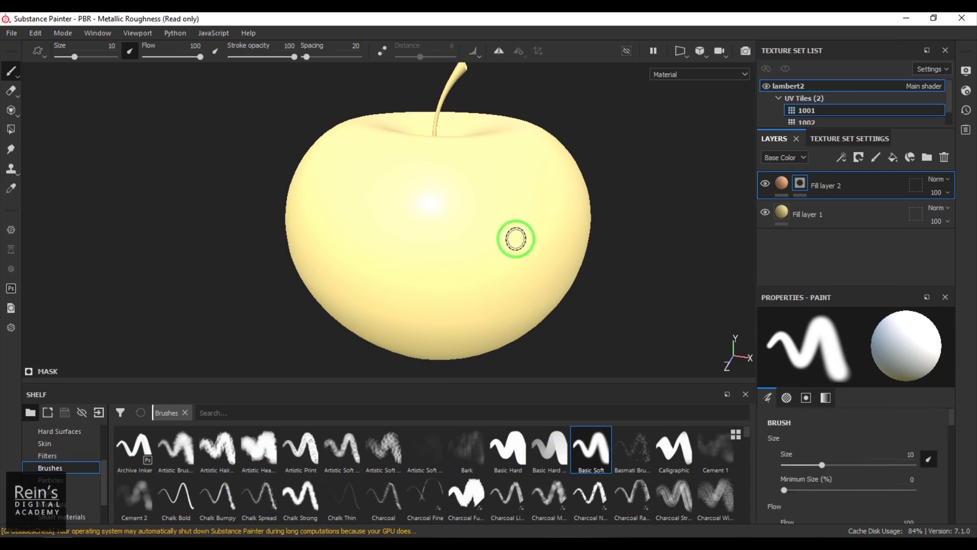
right_click_drag(515, 238, 515, 239, "ctrl")
scroll(952, 452, "down", 10)
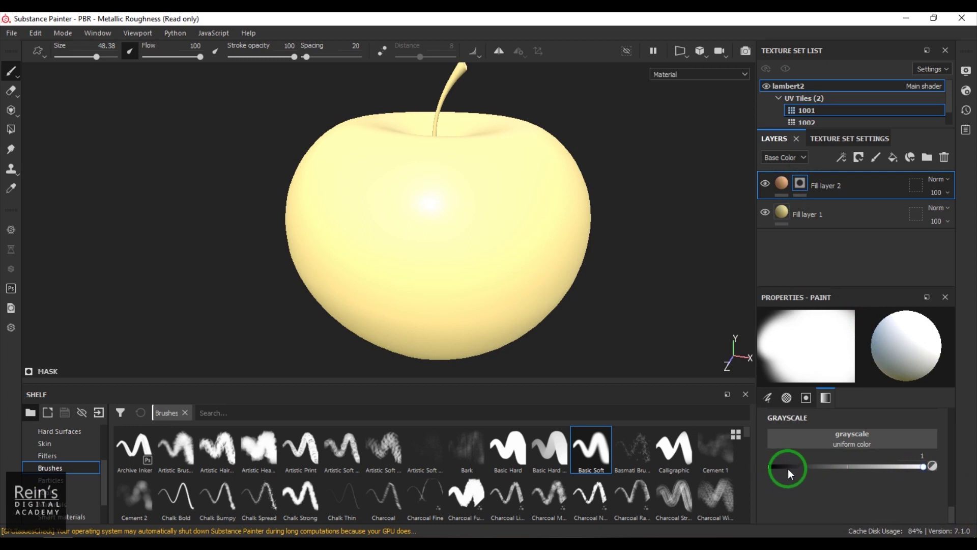
Paint a trial orange blush on the mask, switch the viewport to Base Color, and undo the strokes.
mouse_move(462, 227)
left_mouse_down()
mouse_move(475, 286)
mouse_move(472, 234)
mouse_move(420, 227)
mouse_move(463, 281)
mouse_move(523, 233)
mouse_move(485, 192)
mouse_move(407, 185)
mouse_move(397, 225)
left_mouse_up()
left_click(698, 75)
left_click(692, 99)
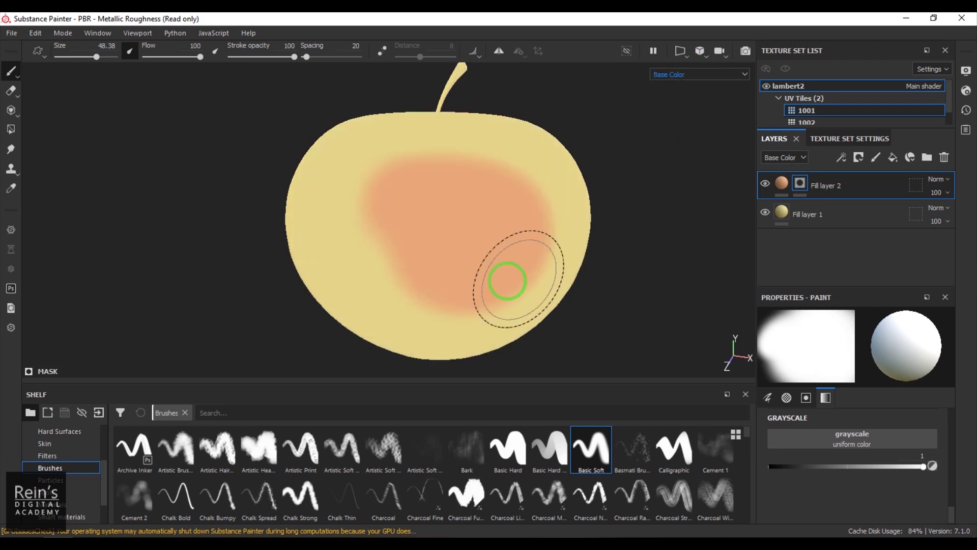
mouse_move(381, 198)
left_mouse_down()
mouse_move(415, 276)
mouse_move(466, 289)
mouse_move(540, 244)
mouse_move(539, 197)
mouse_move(503, 159)
mouse_move(407, 163)
left_mouse_up()
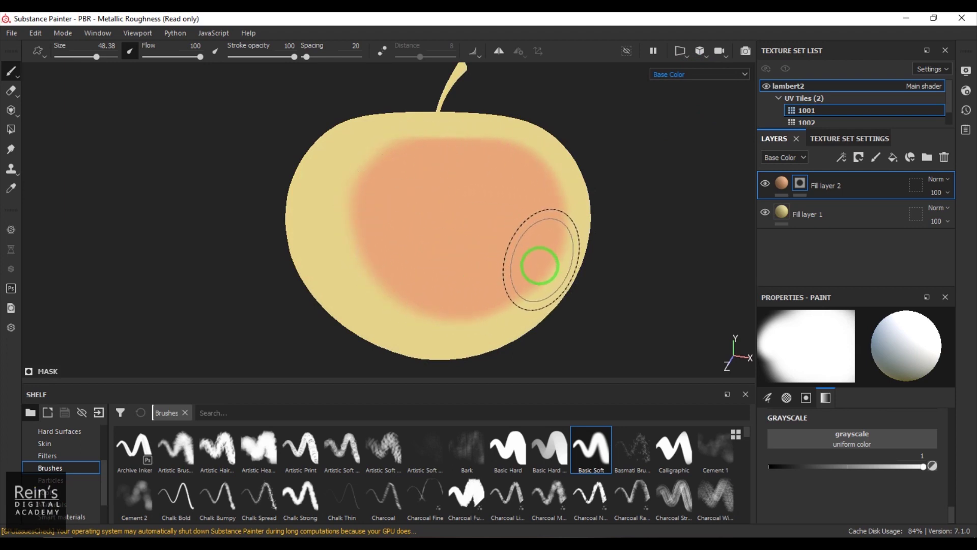
left_click_drag(591, 259, 515, 253, "alt")
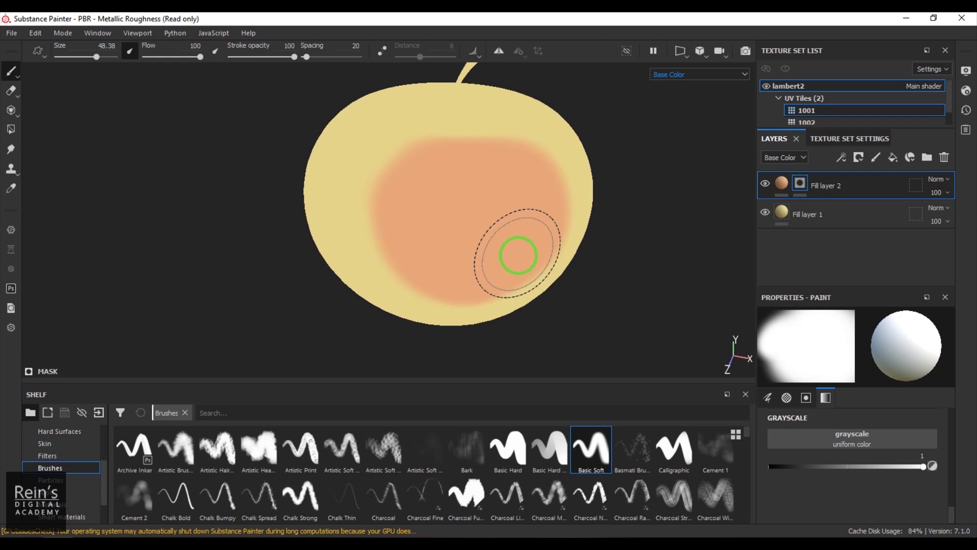
key("ctrl")
key("ctrl+z")
key("ctrl+z")
key("ctrl+z")
key("ctrl+z")
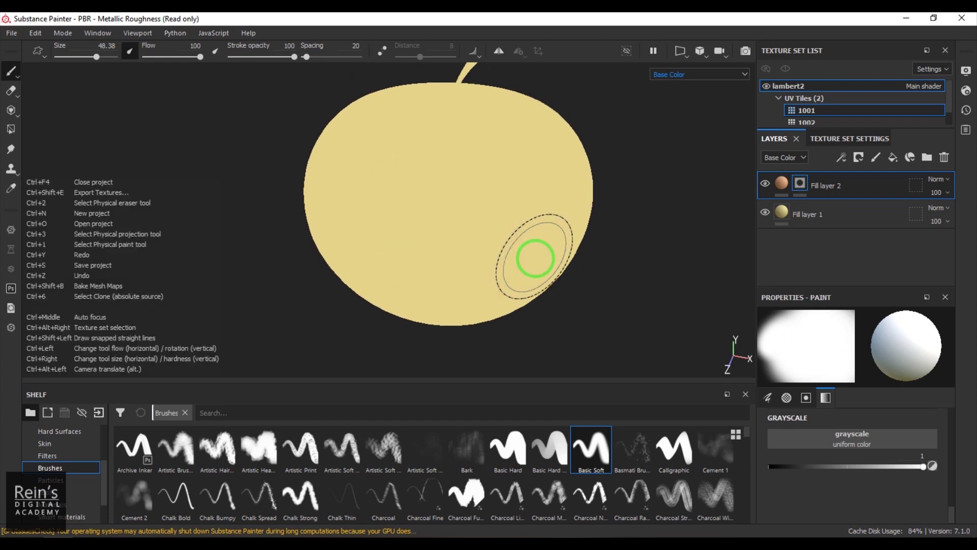
Replace the brush's flat grayscale with a Grunge texture from the resource picker.
left_click(864, 442)
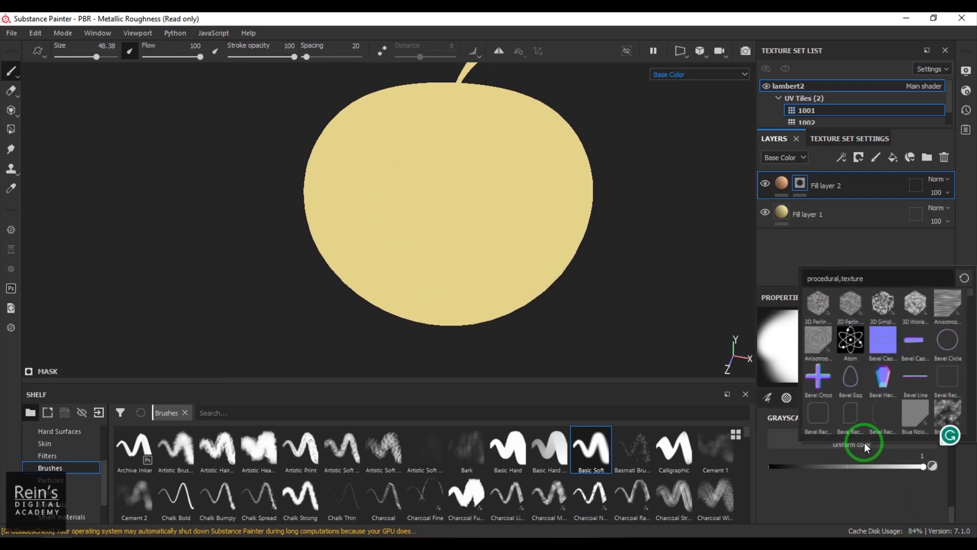
scroll(895, 366, "down", 3)
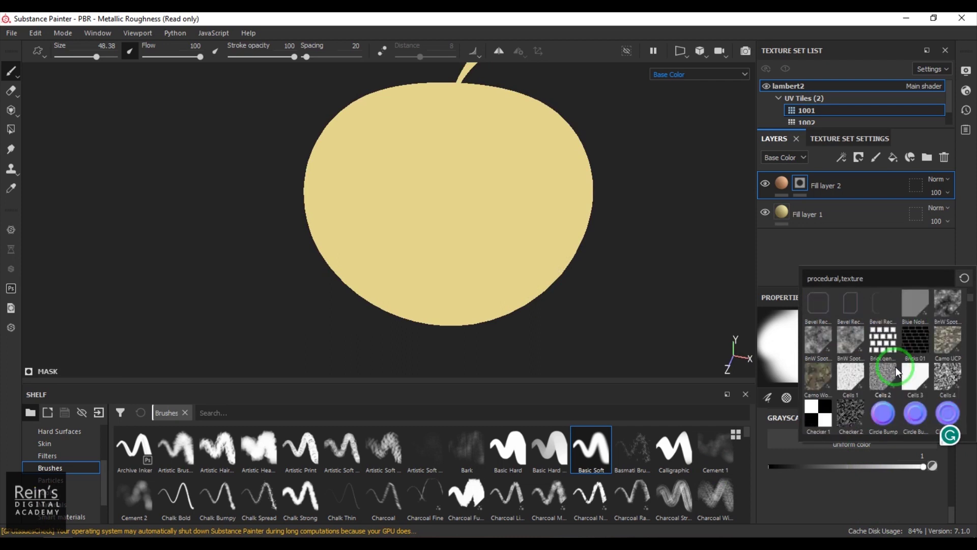
mouse_move(929, 315)
mouse_move(915, 413)
scroll(915, 404, "down", 3)
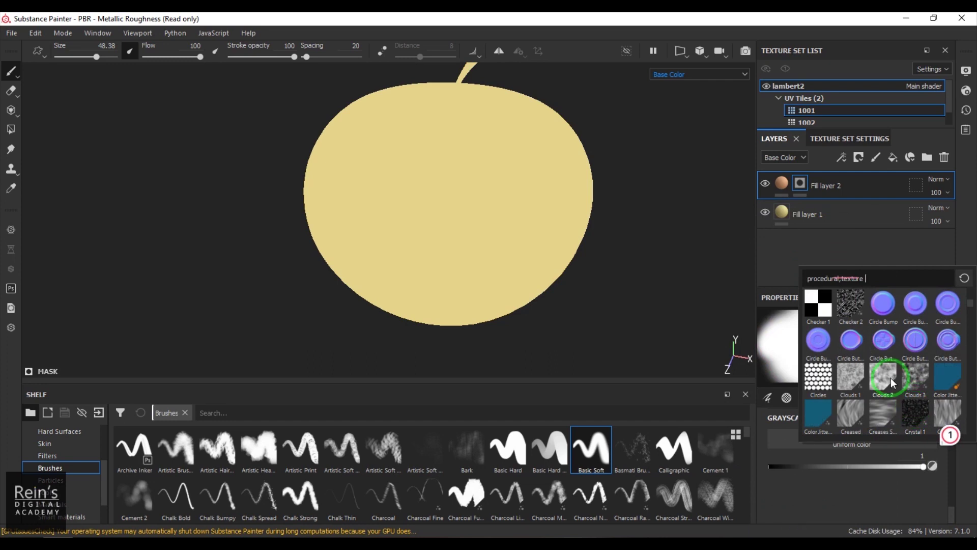
mouse_move(891, 378)
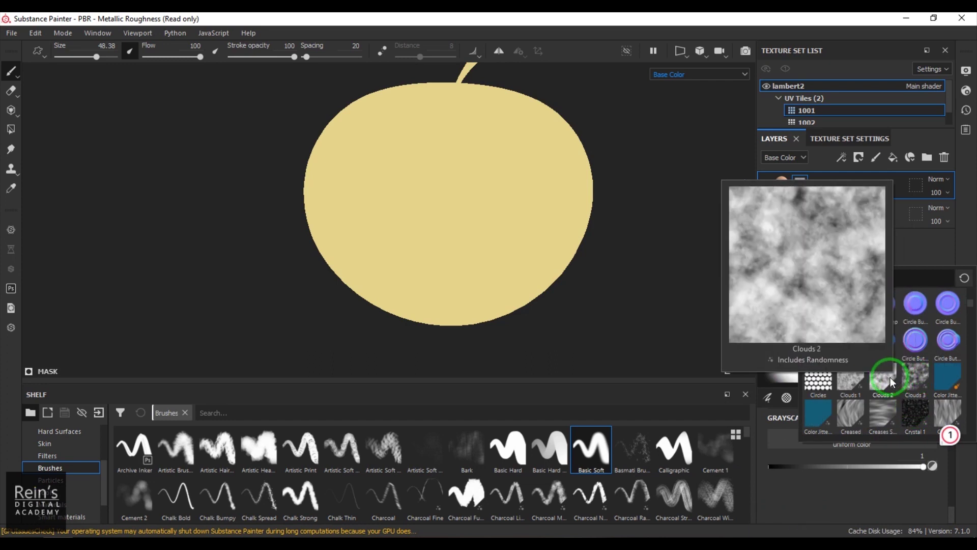
scroll(876, 380, "down", 3)
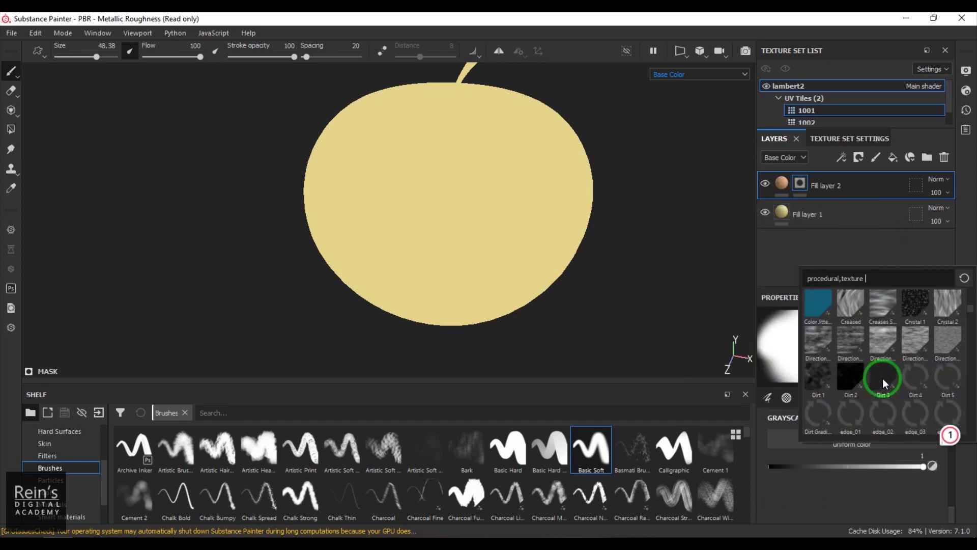
scroll(894, 374, "down", 9)
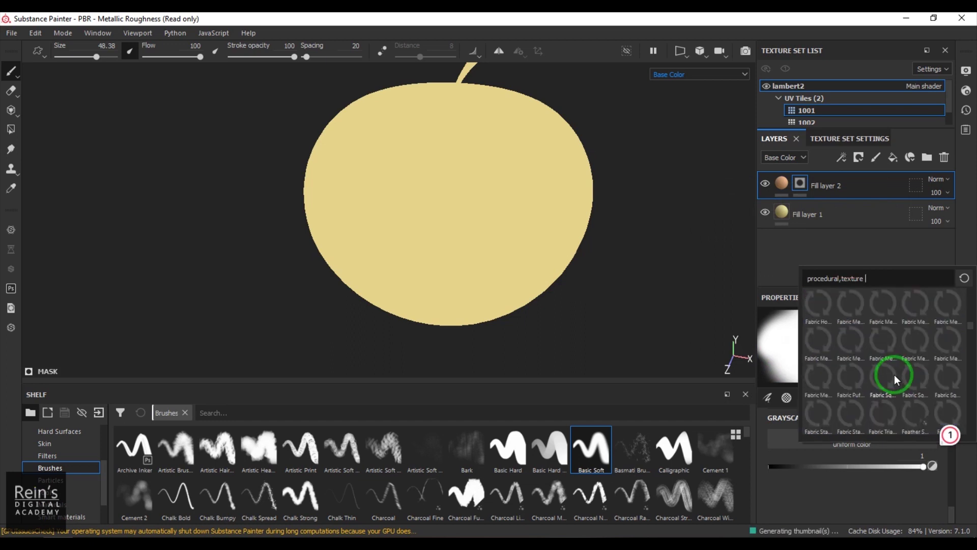
scroll(893, 375, "down", 5)
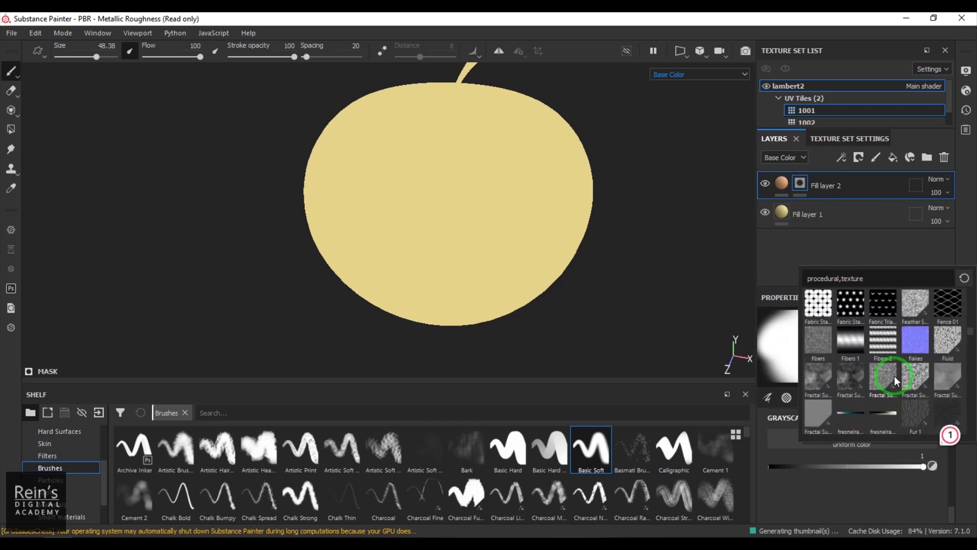
scroll(894, 377, "down", 3)
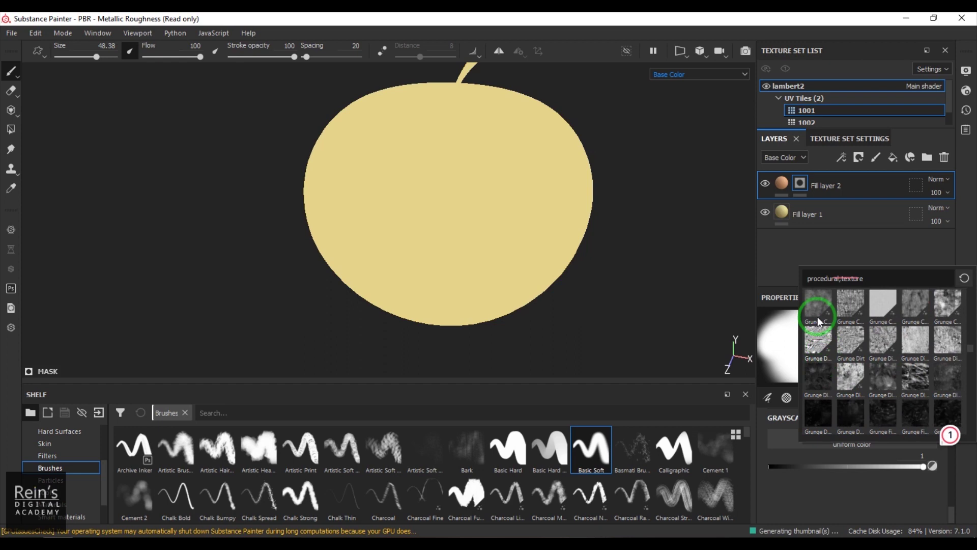
left_click(816, 301)
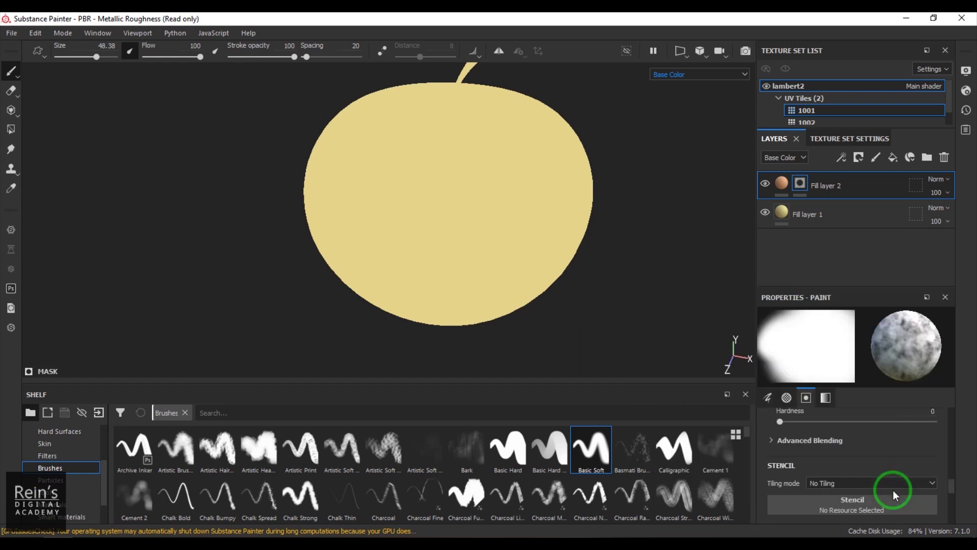
Select Fill layer 2's mask as the painting target.
scroll(896, 494, "up", 2)
left_click(801, 186)
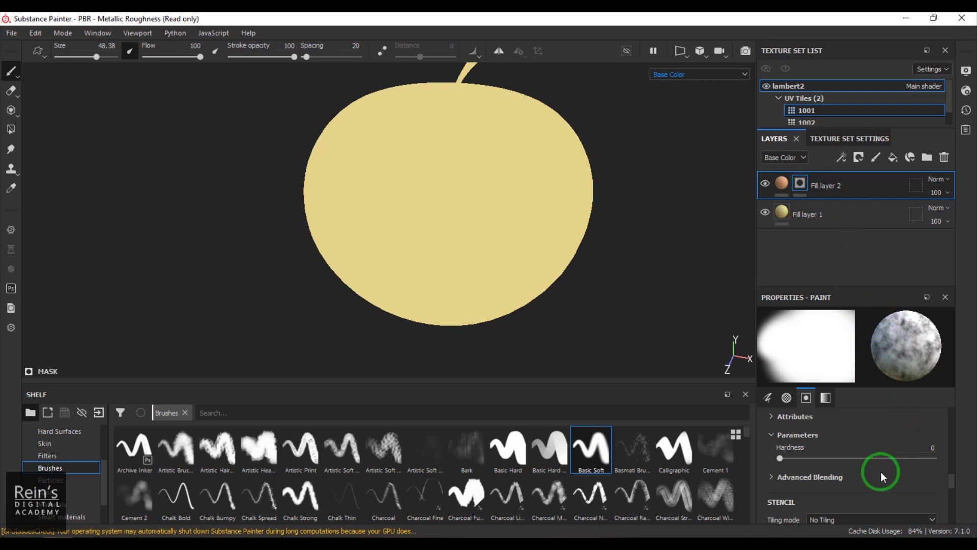
left_click_drag(953, 481, 953, 412)
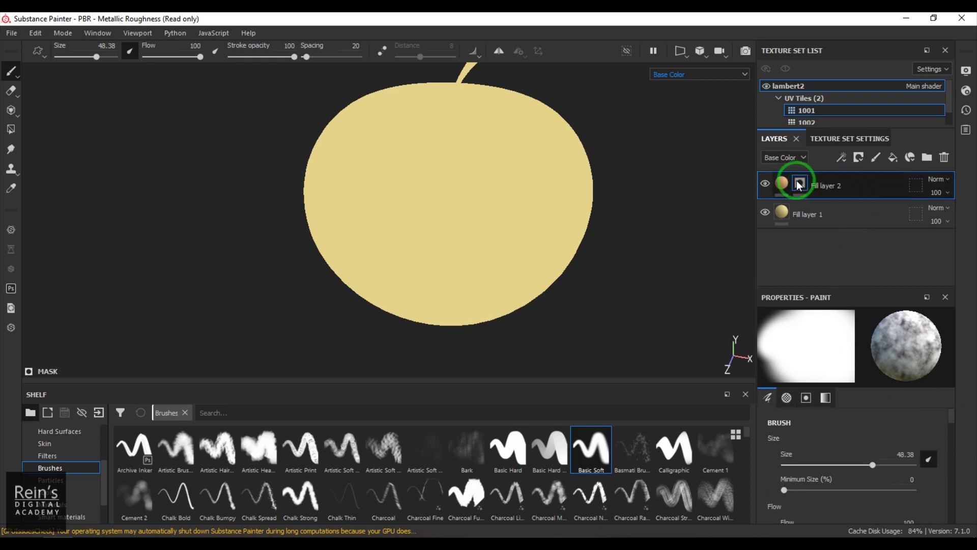
Add a fill effect to Fill layer 2's mask.
left_click(858, 159)
left_click(841, 157)
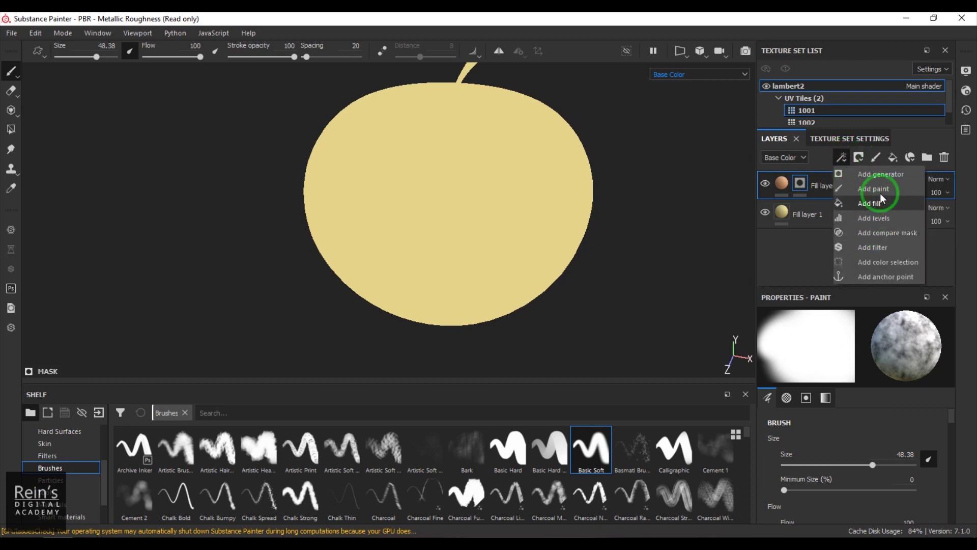
left_click(841, 187)
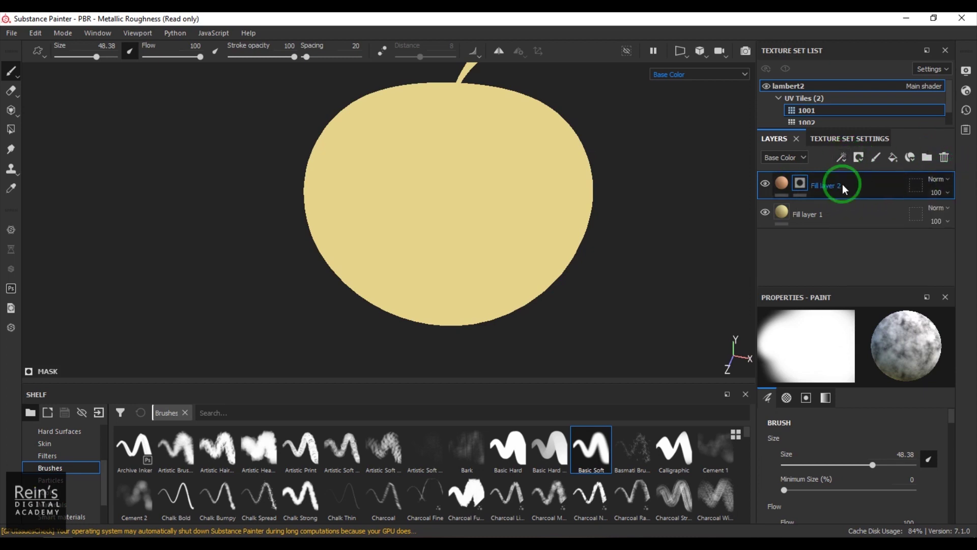
left_click(843, 158)
left_click(863, 204)
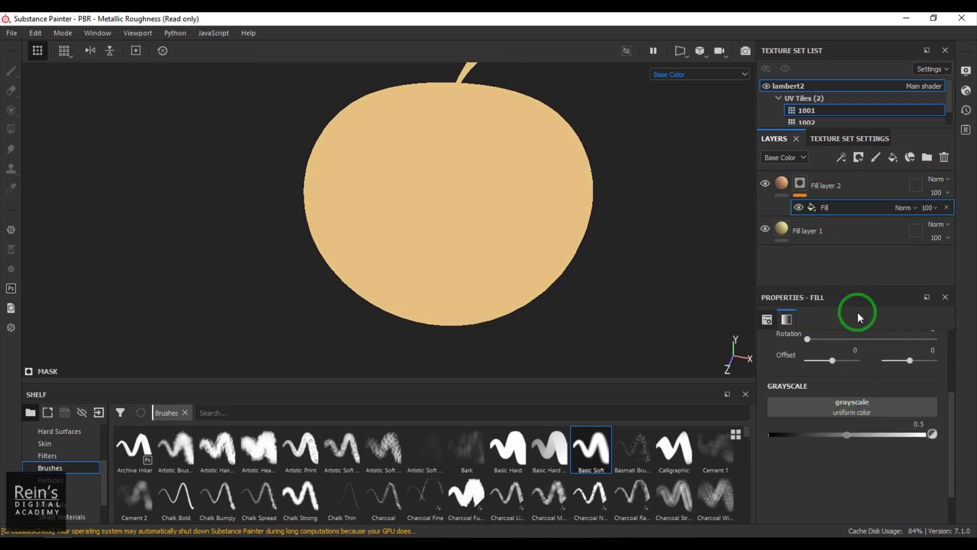
left_click(839, 207)
Set the mask fill's grayscale to the Clouds 2 procedural.
left_click(824, 343)
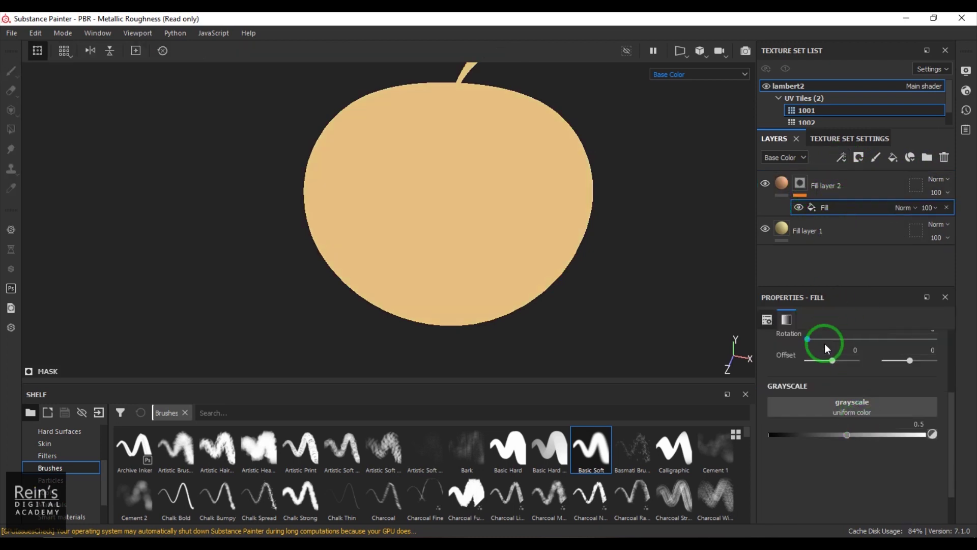
left_click(844, 420)
left_click(897, 338)
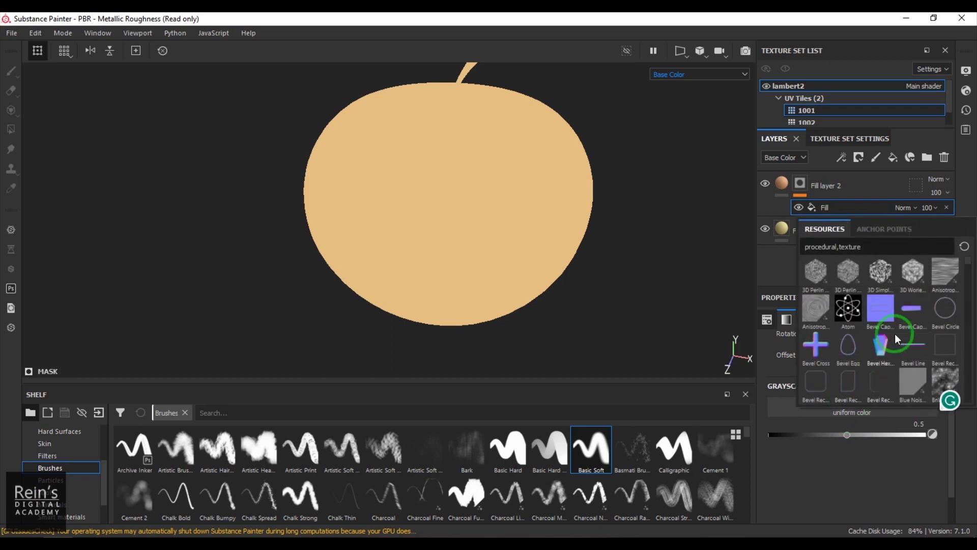
scroll(897, 339, "down", 3)
scroll(863, 351, "down", 3)
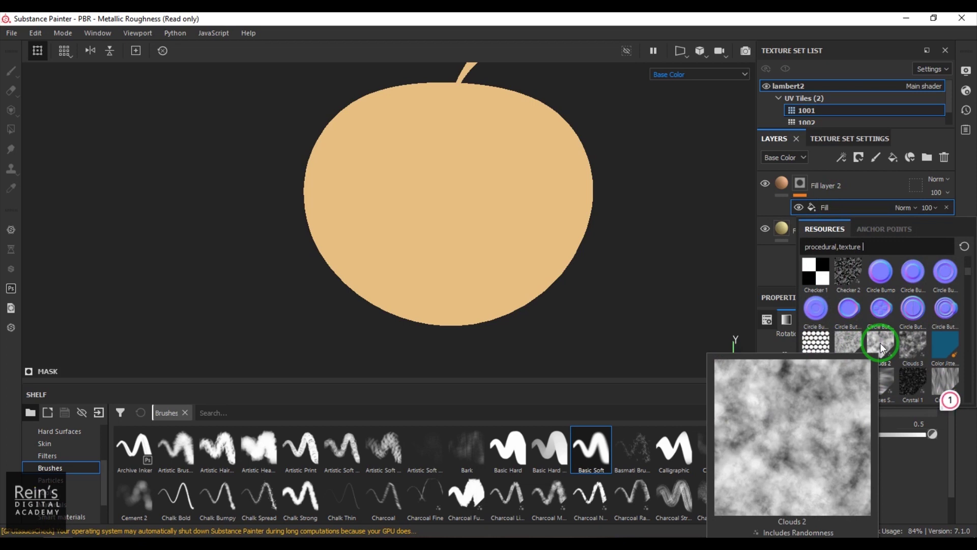
left_click(882, 349)
scroll(879, 343, "down", 1)
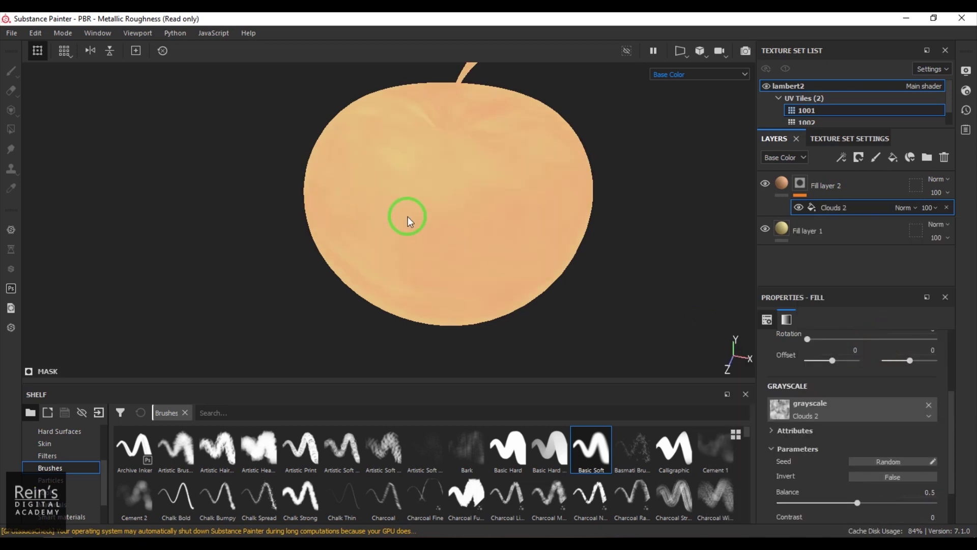
Adjust the Clouds 2 balance and set its contrast to about 0.44 for stronger orange mottling.
left_click_drag(380, 274, 466, 249, "alt")
scroll(466, 249, "up", 2)
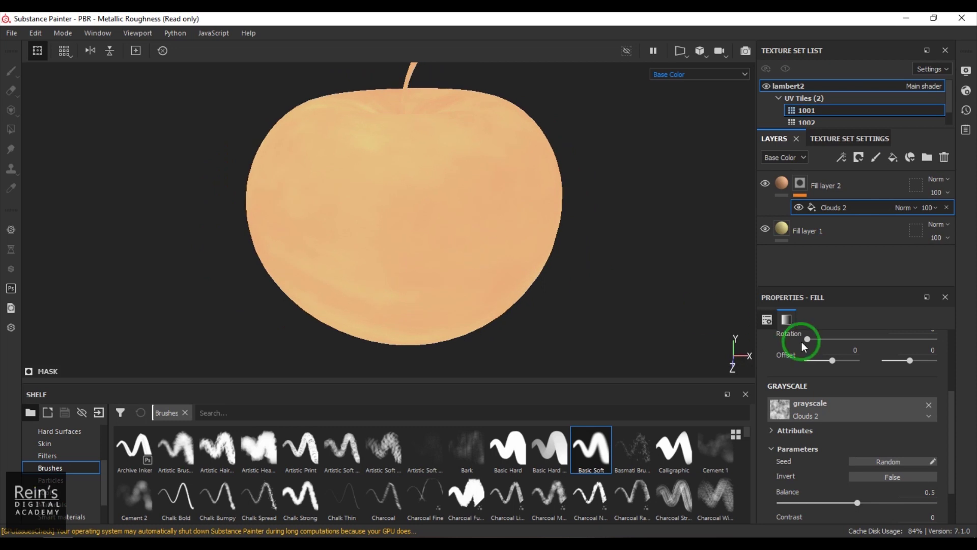
scroll(925, 433, "down", 1)
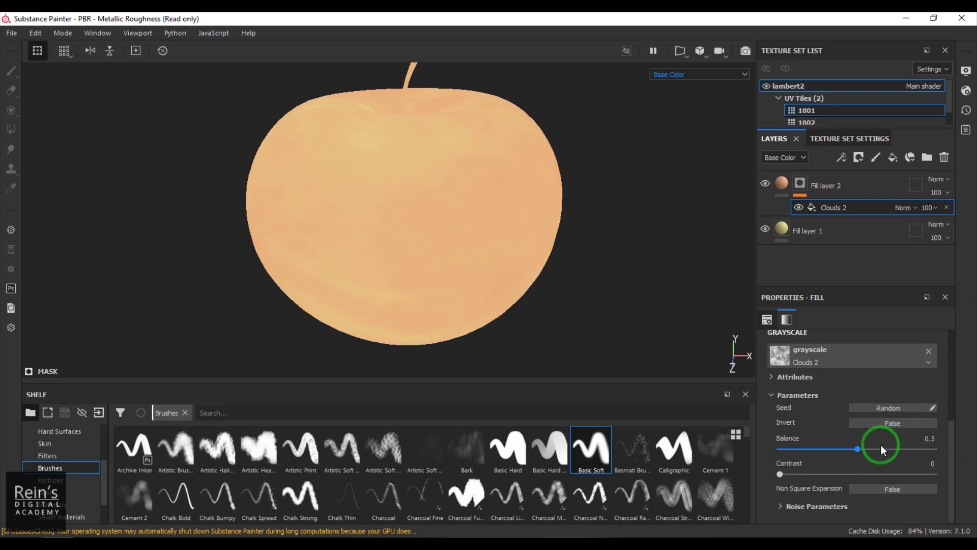
mouse_move(847, 449)
left_mouse_down()
mouse_move(823, 451)
mouse_move(921, 451)
mouse_move(829, 451)
mouse_move(869, 451)
mouse_move(841, 451)
mouse_move(851, 451)
left_mouse_up()
mouse_move(794, 475)
left_mouse_down()
mouse_move(872, 478)
mouse_move(847, 477)
left_mouse_up()
left_click_drag(851, 450, 852, 450)
left_click_drag(869, 453, 846, 457)
Switch the viewport back to the full lit Material display.
mouse_move(565, 244)
left_mouse_down("alt")
mouse_move(438, 231)
mouse_move(497, 224)
mouse_move(430, 200)
mouse_move(298, 196)
mouse_move(508, 262)
mouse_move(681, 211)
mouse_move(590, 219)
mouse_move(624, 285)
mouse_move(572, 225)
mouse_move(399, 229)
mouse_move(388, 280)
mouse_move(620, 240)
mouse_move(549, 275)
mouse_move(554, 249)
mouse_move(657, 243)
mouse_move(482, 244)
mouse_move(560, 229)
left_mouse_up("alt")
left_click(677, 75)
left_click(682, 93)
Add Fill layer 3 with height, roughness, metallic and normal channels disabled.
left_click(791, 194)
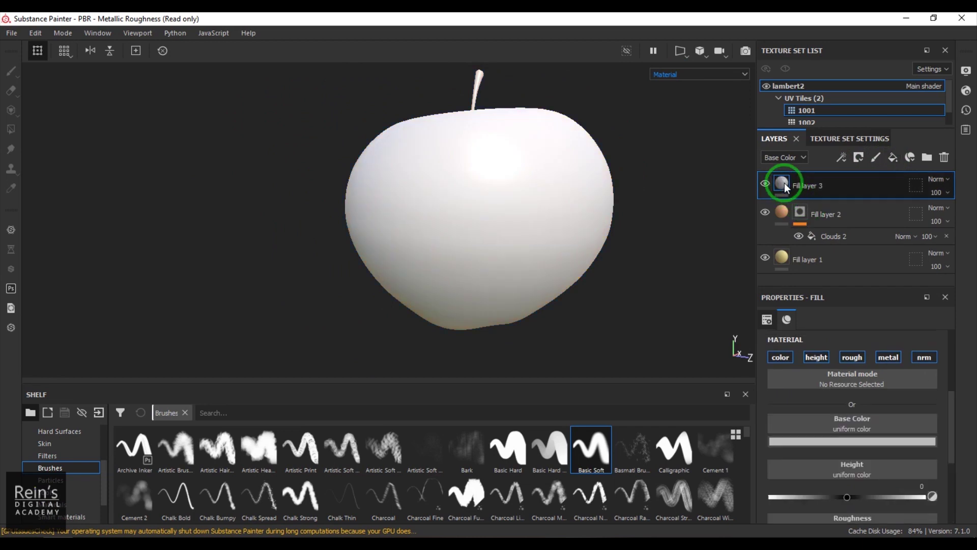
left_click(816, 358)
left_click(853, 357)
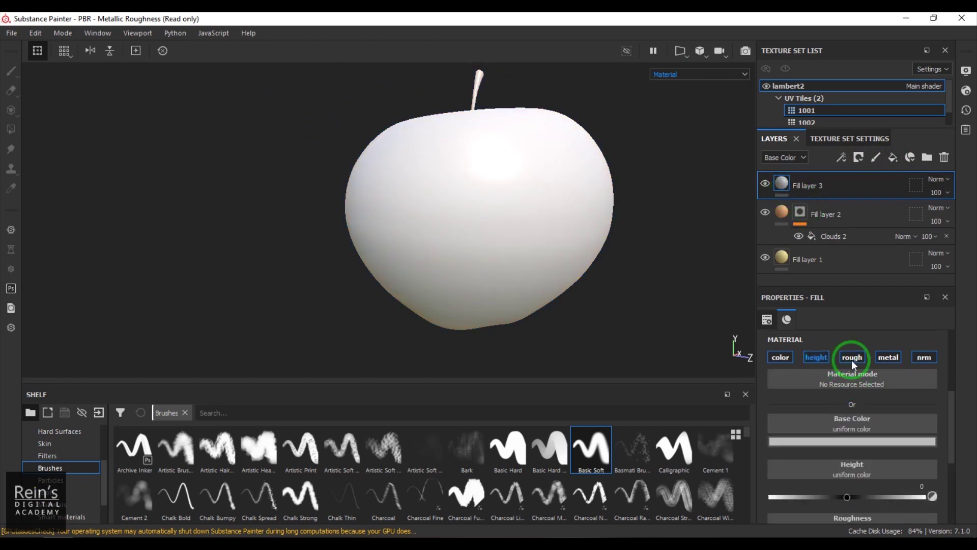
left_click(888, 357)
left_click(929, 357)
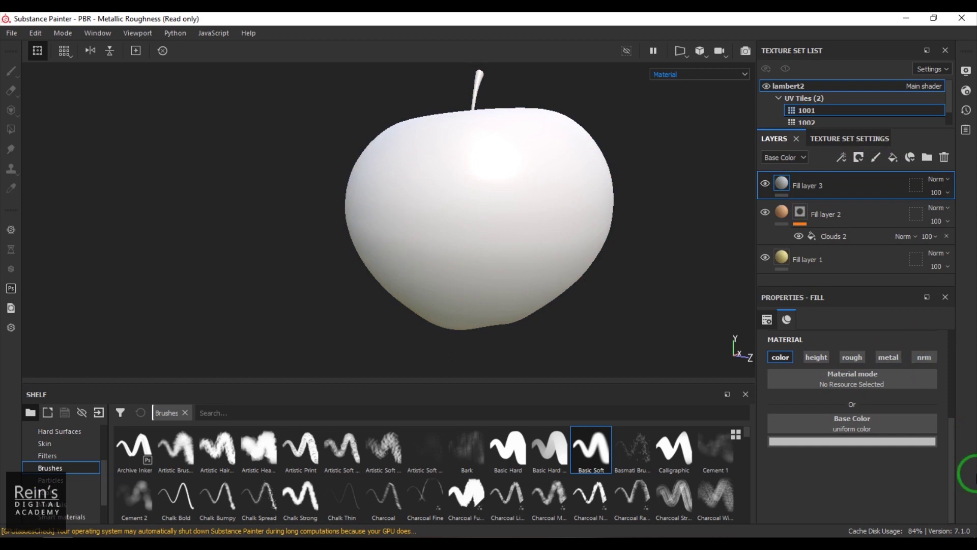
Set Fill layer 3's base colour to a deep, darkened orange-red.
left_click(872, 440)
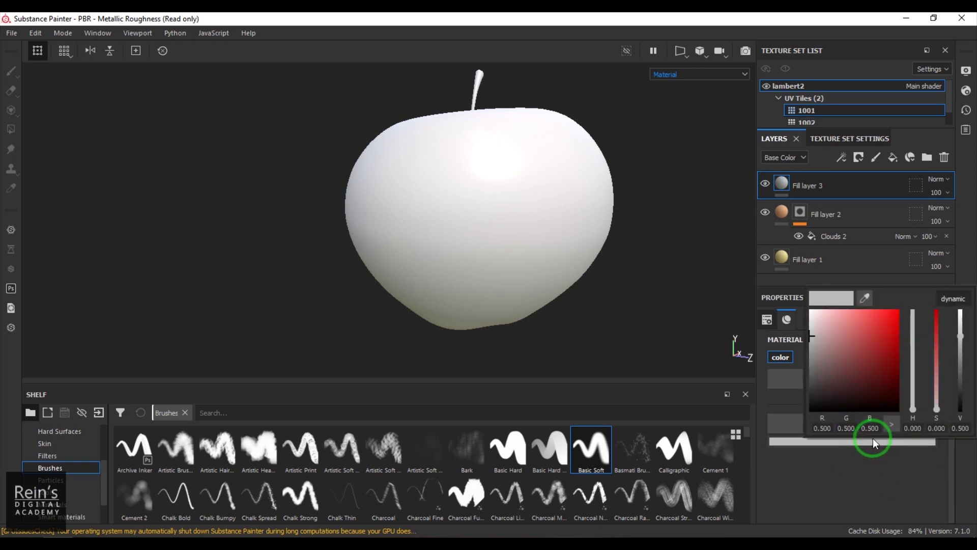
left_click(864, 315)
left_click_drag(864, 316, 866, 313)
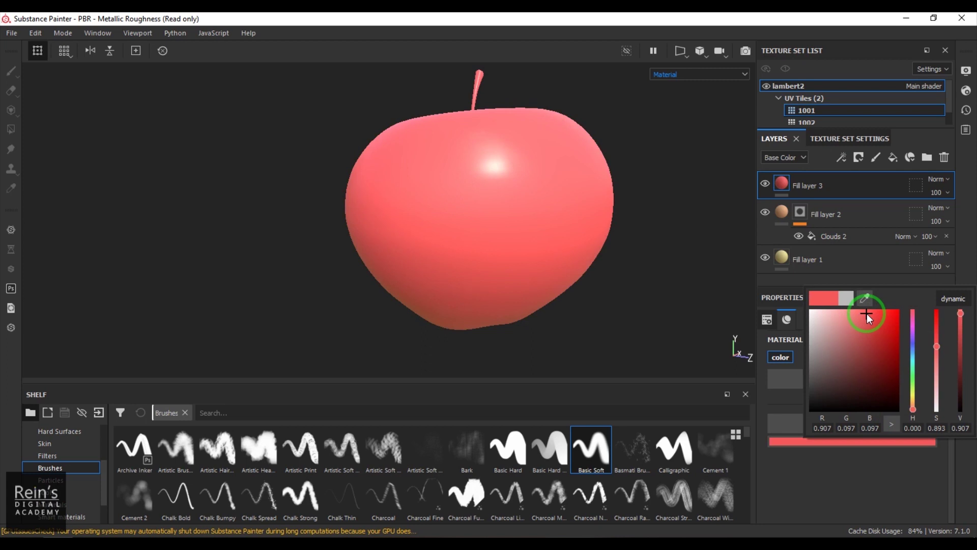
left_click_drag(866, 314, 876, 324)
left_click_drag(905, 397, 917, 410)
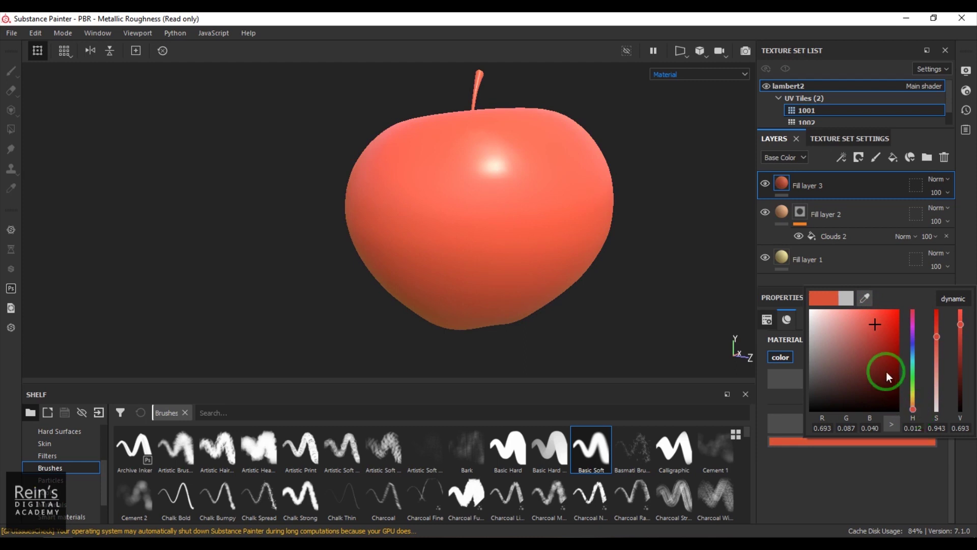
left_click(881, 332)
left_click_drag(880, 332, 876, 331)
left_click(927, 411)
left_click_drag(914, 412, 914, 414)
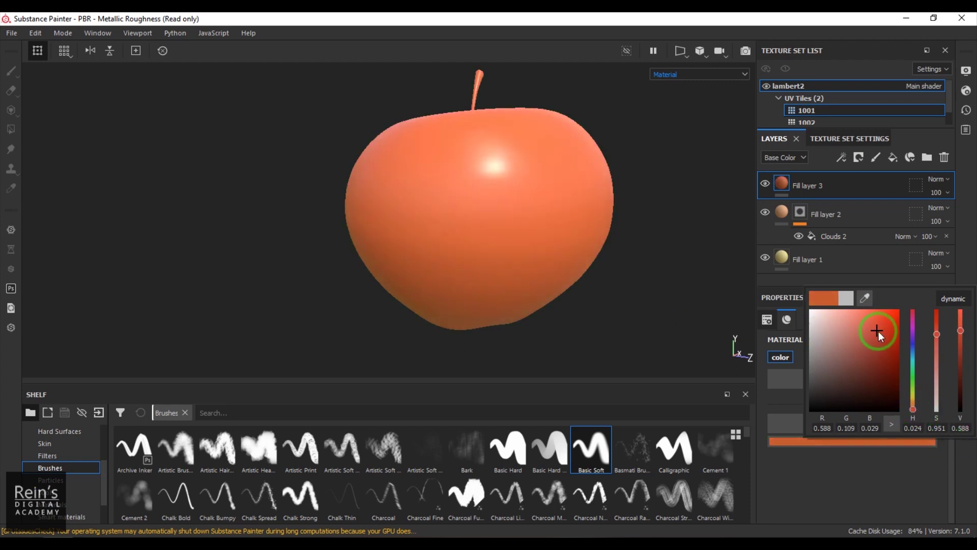
left_click_drag(872, 346, 878, 336)
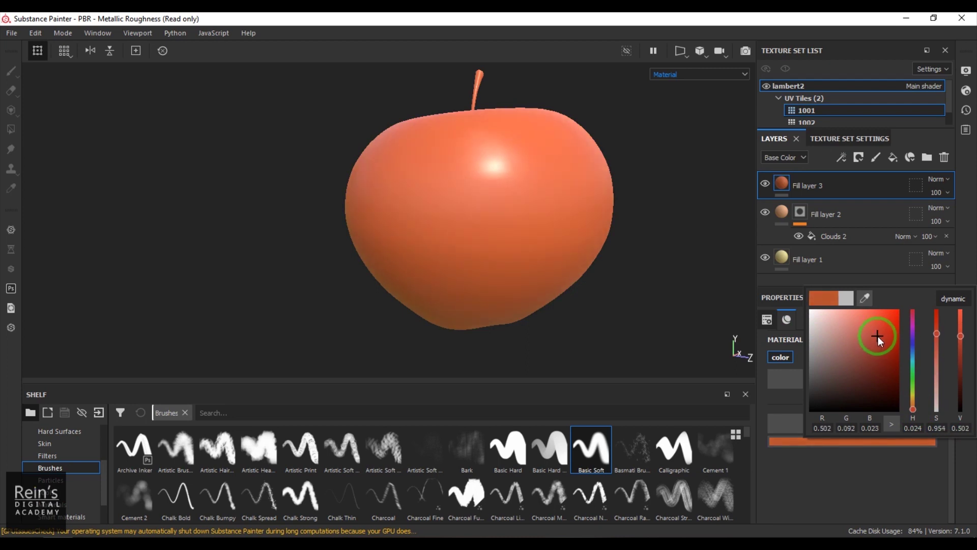
left_click(762, 331)
left_click(964, 247)
Give Fill layer 3 a black mask, removing and re-adding it.
left_click(859, 158)
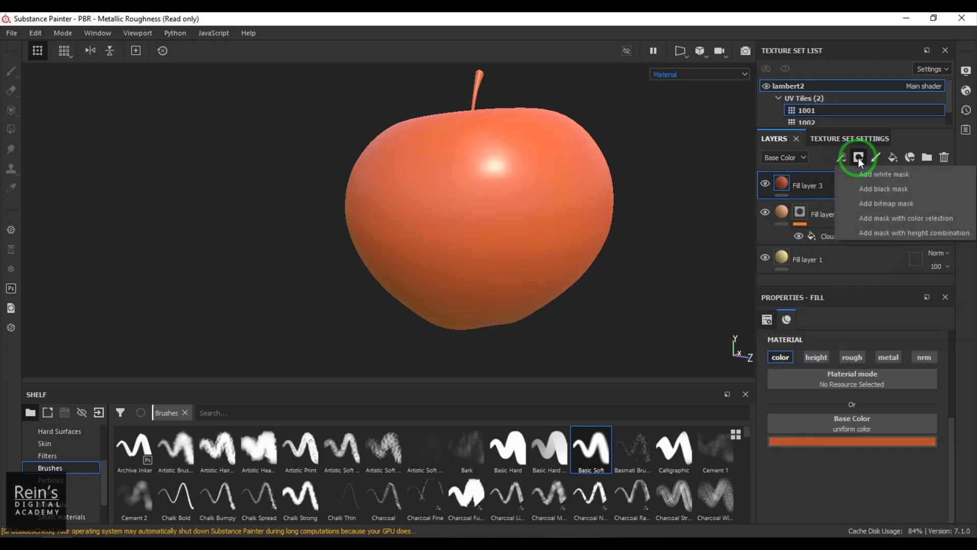
left_click(876, 187)
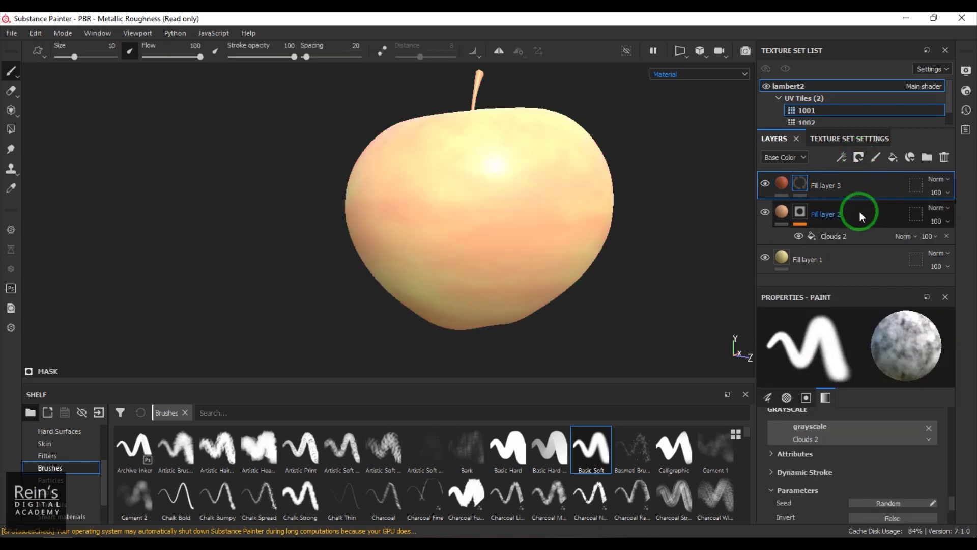
right_click(799, 181)
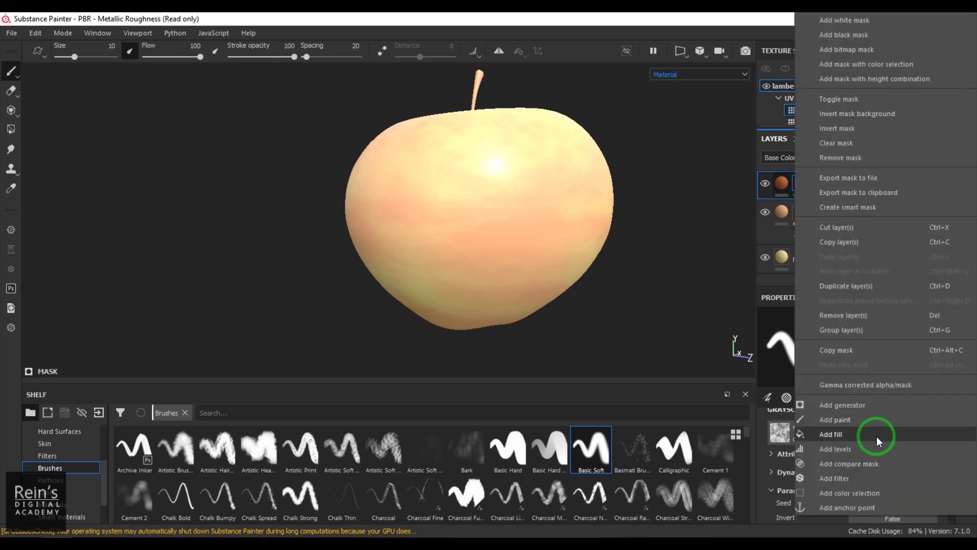
left_click(857, 161)
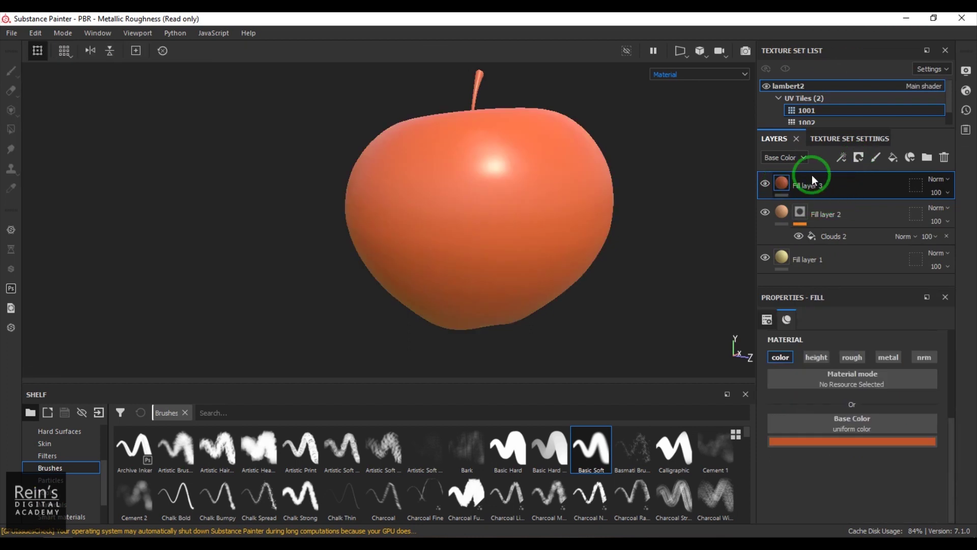
left_click(859, 157)
left_click(876, 175)
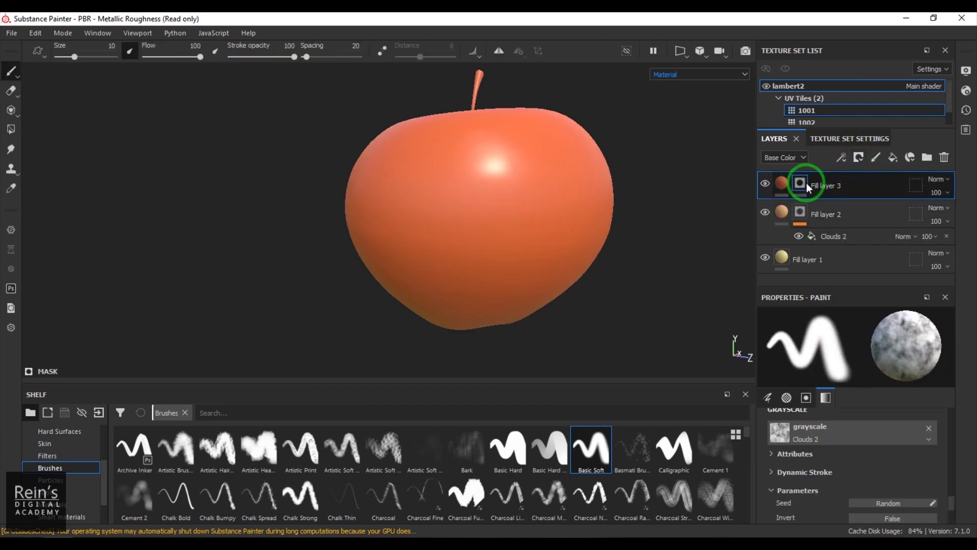
Add a fill effect inside Fill layer 3's mask and choose its grayscale resource.
left_click(842, 159)
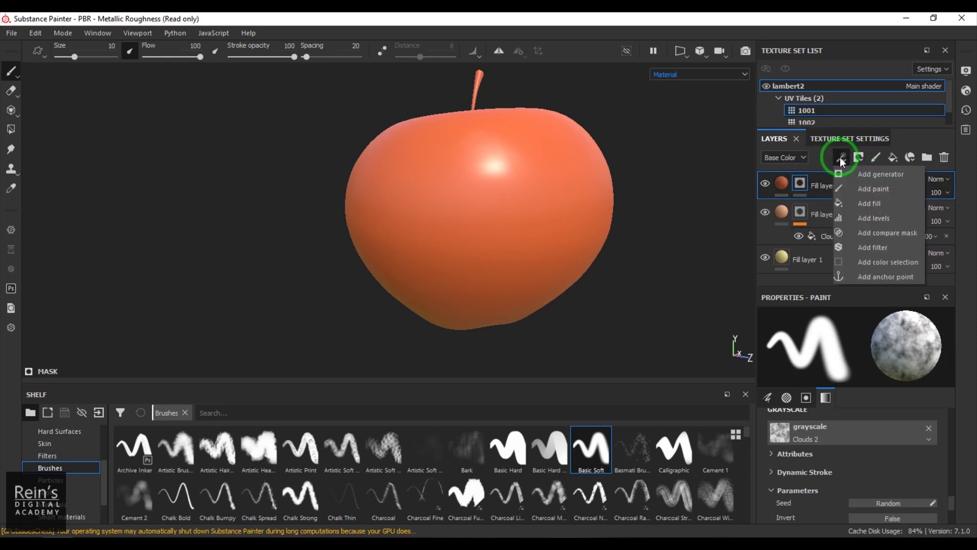
left_click(861, 205)
left_click(853, 368)
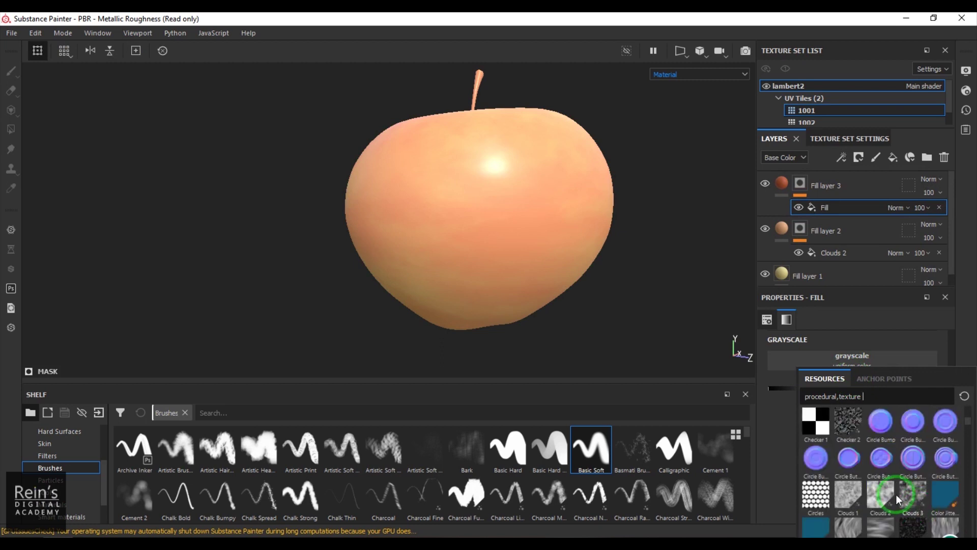
Use Clouds 2 as the mask fill's grayscale with an offset of 0.25.
mouse_move(913, 495)
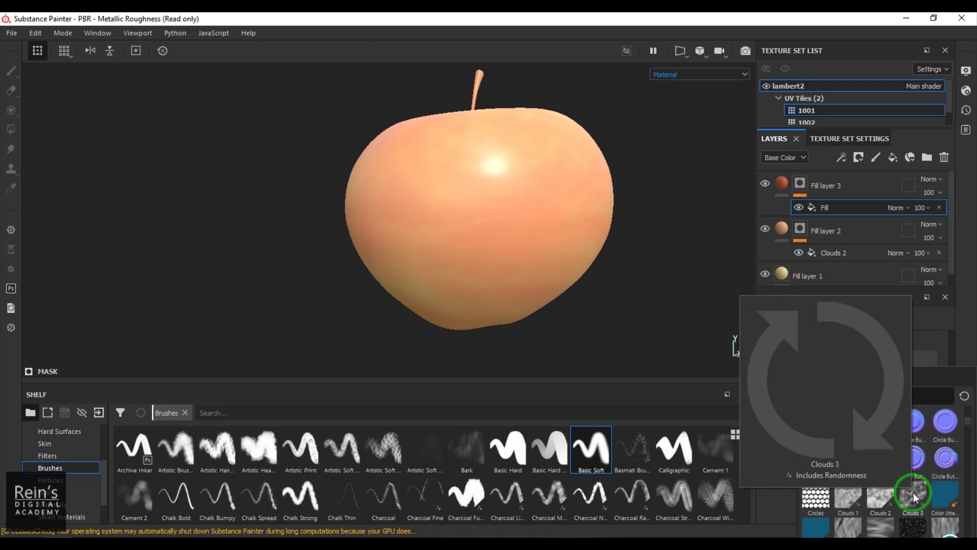
left_click(888, 494)
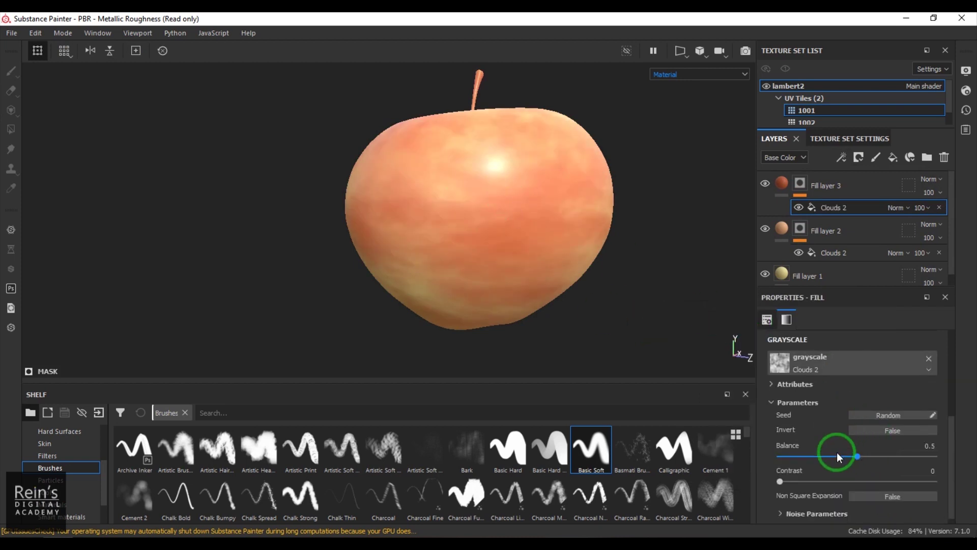
scroll(847, 424, "up", 2)
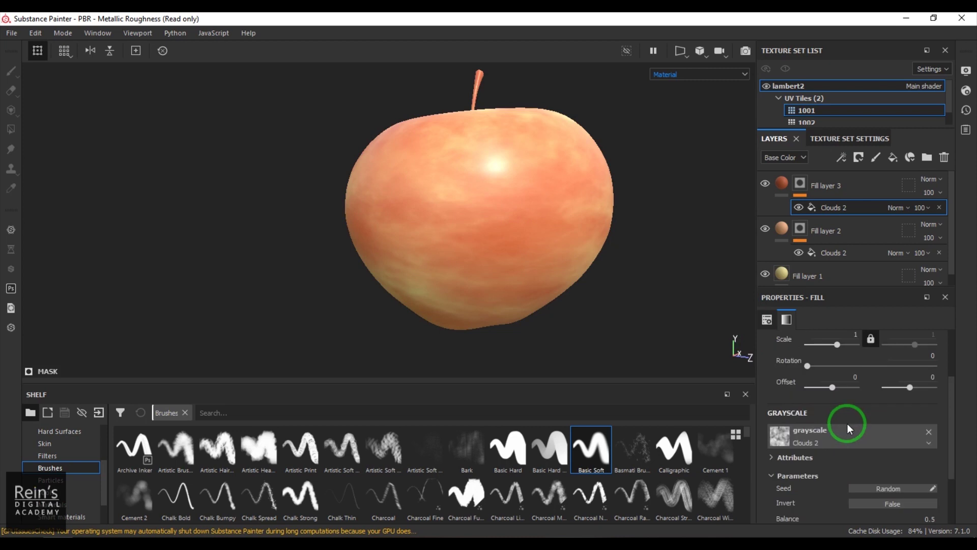
left_click(850, 377)
type(".25")
key("Return")
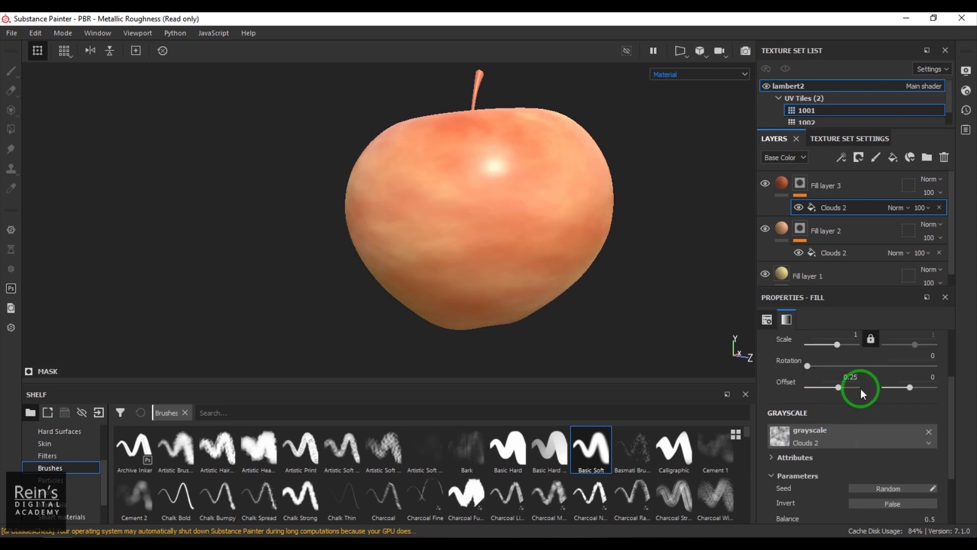
Set the Clouds 2 scale to 0.3 and orbit to check the mottled apple.
left_click(851, 339)
key("BackSpace")
type("2")
key("Return")
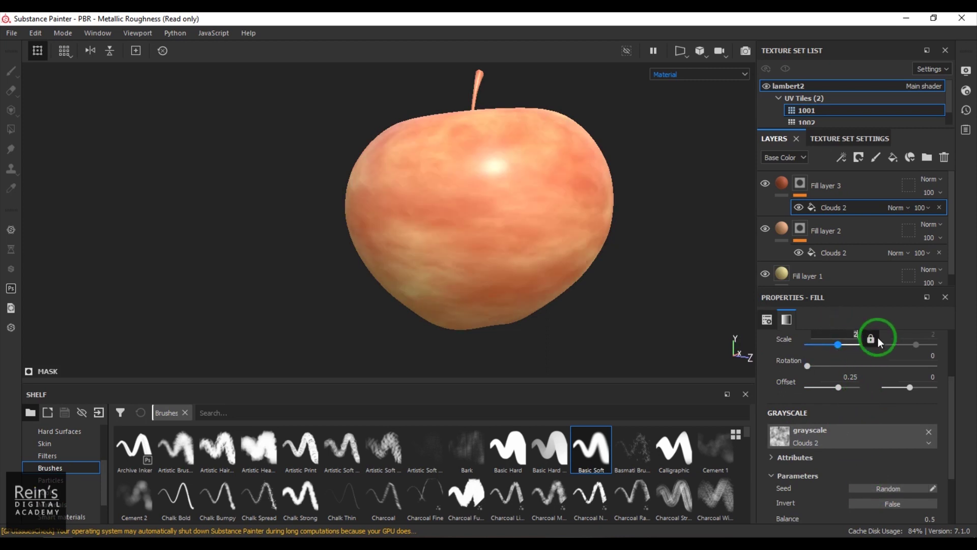
type("0.3")
key("Return")
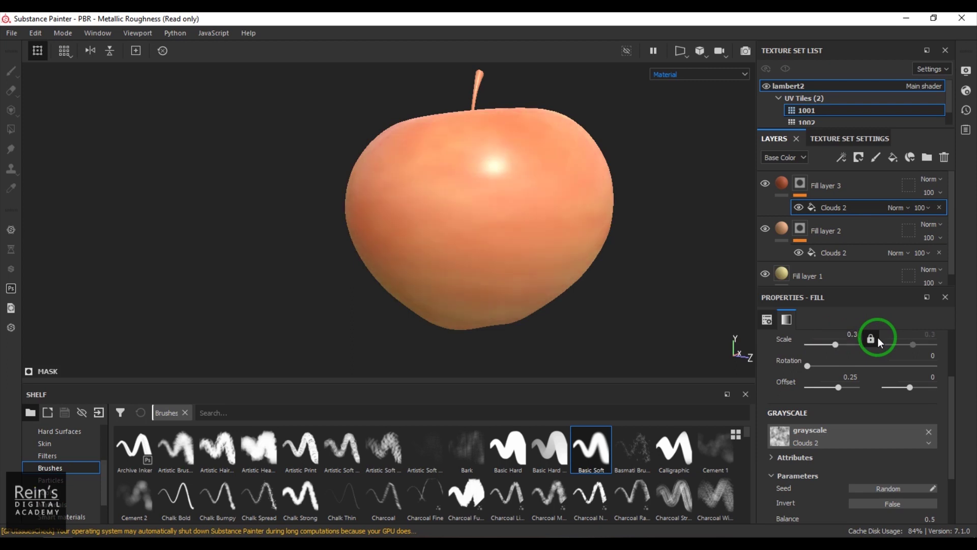
left_click_drag(570, 256, 747, 264, "alt")
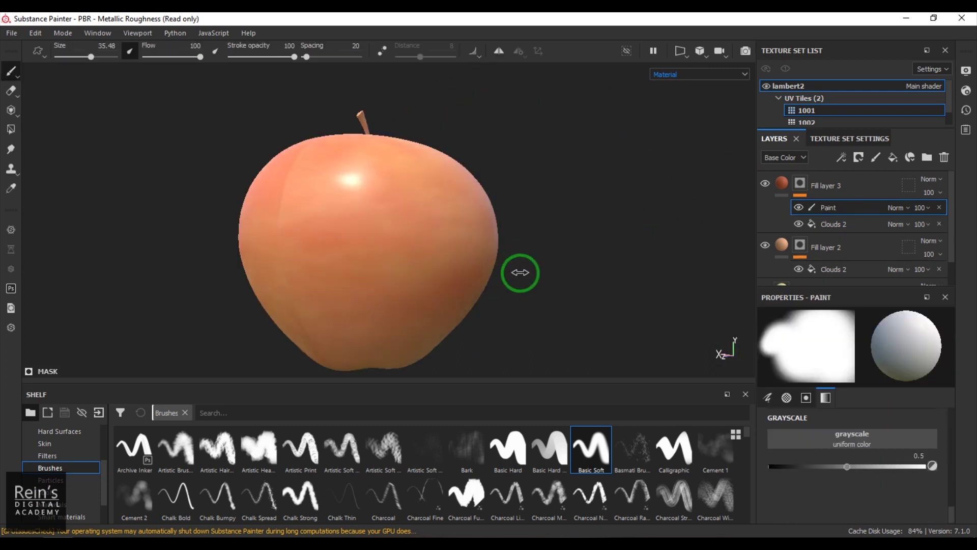
mouse_move(519, 273)
left_mouse_down("alt")
mouse_move(447, 283)
mouse_move(541, 299)
mouse_move(576, 280)
left_mouse_up("alt")
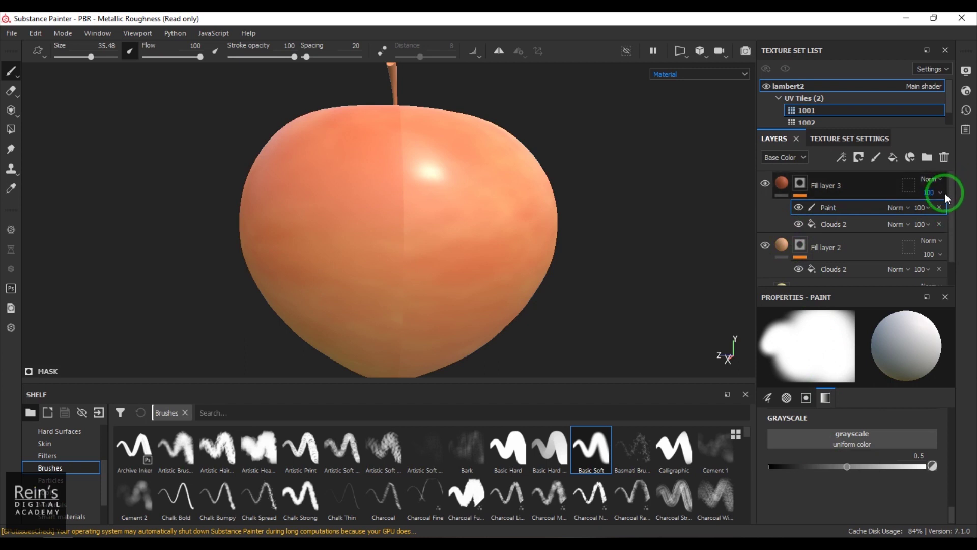
Select Fill layer 2's Clouds 2 effect and hide Fill layer 3.
scroll(824, 259, "down", 1)
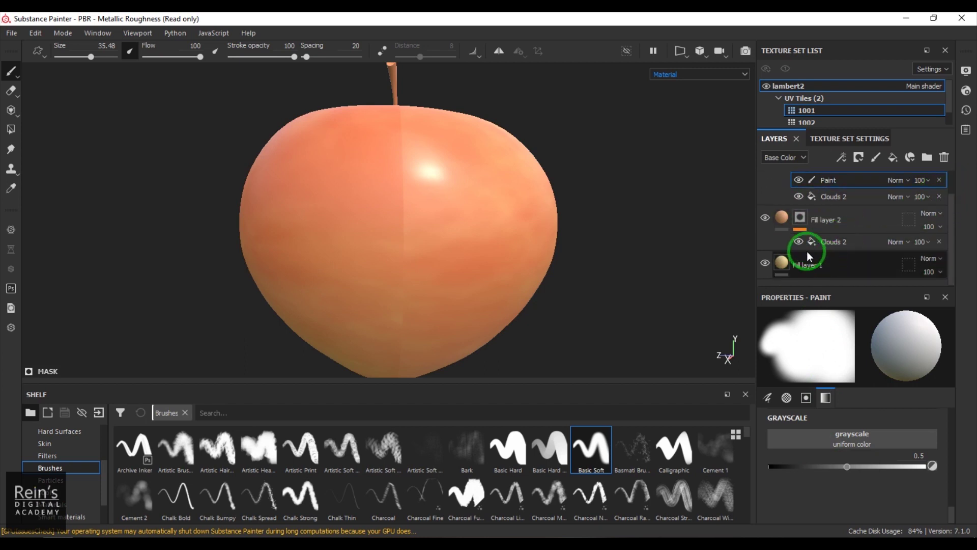
left_click(836, 244)
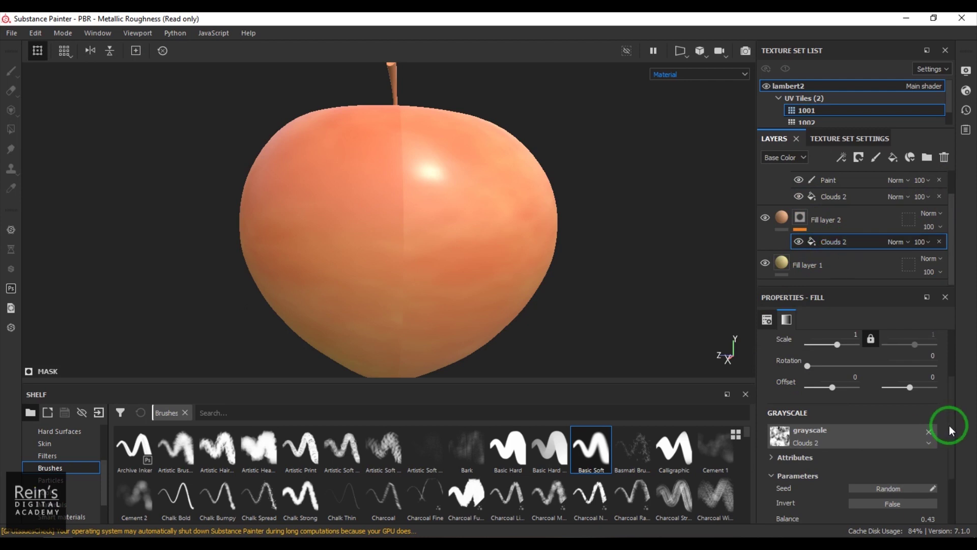
left_click_drag(949, 425, 948, 371)
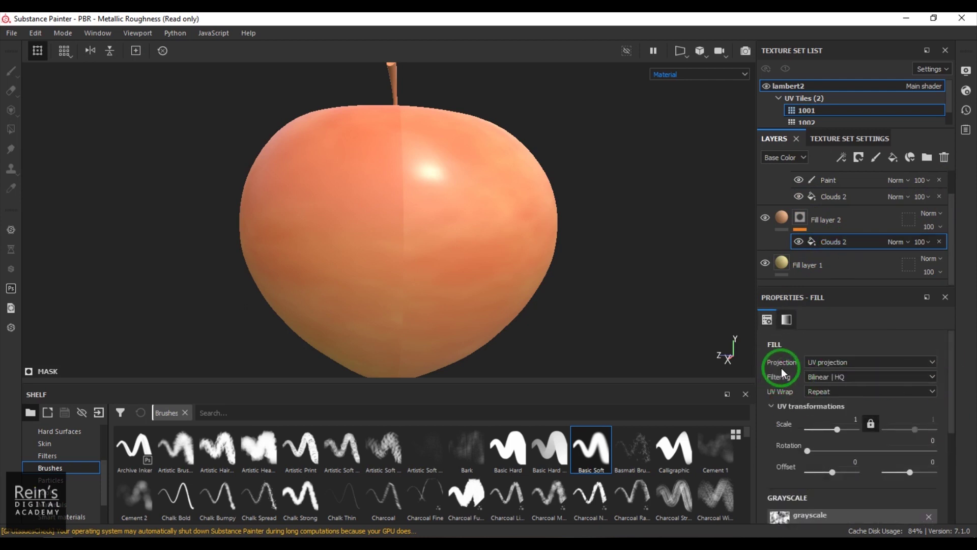
left_click(842, 363)
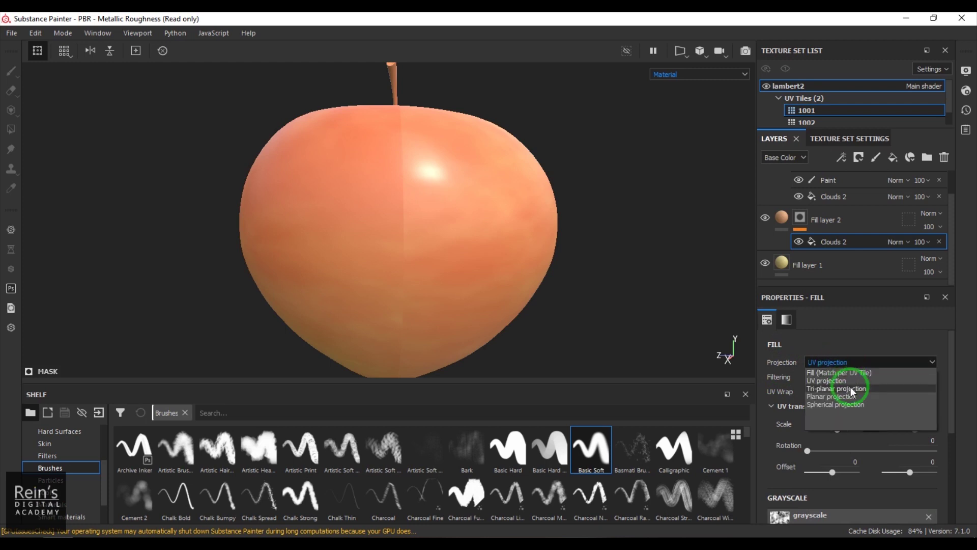
left_click(964, 318)
scroll(954, 245, "up", 1)
left_click(765, 184)
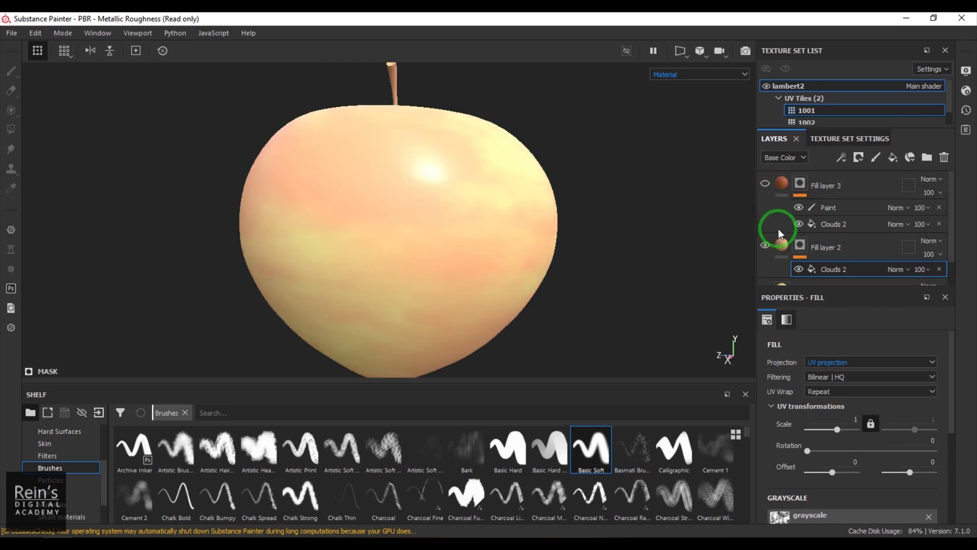
Set Fill layer 2's Clouds 2 to Tri-planar projection, then re-show Fill layer 3 and select its Clouds 2.
left_click(838, 361)
left_click(836, 390)
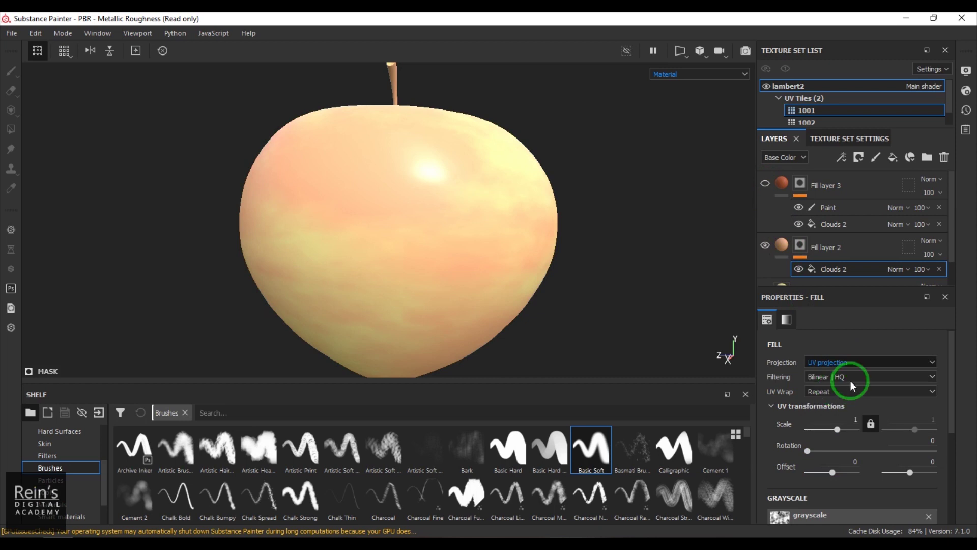
left_click(786, 255)
left_click(765, 183)
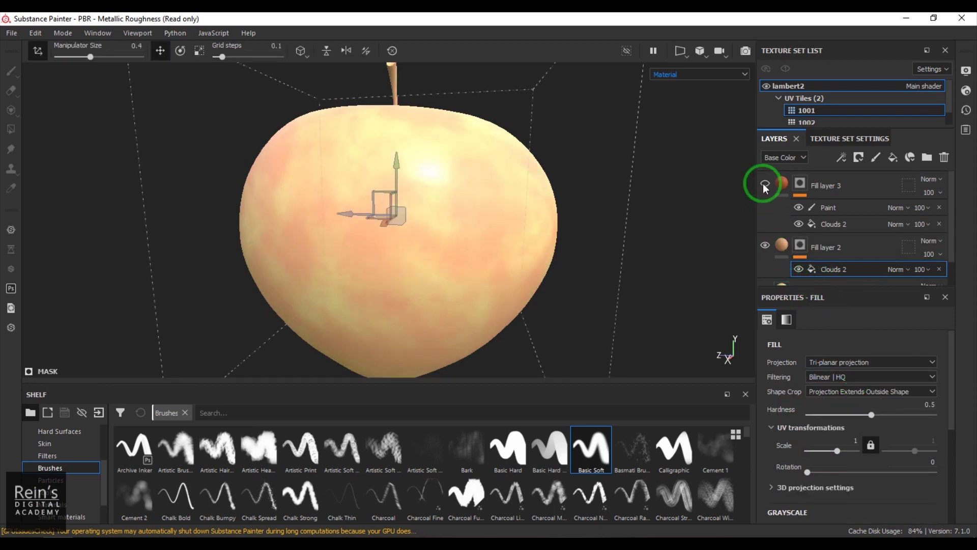
left_click(844, 194)
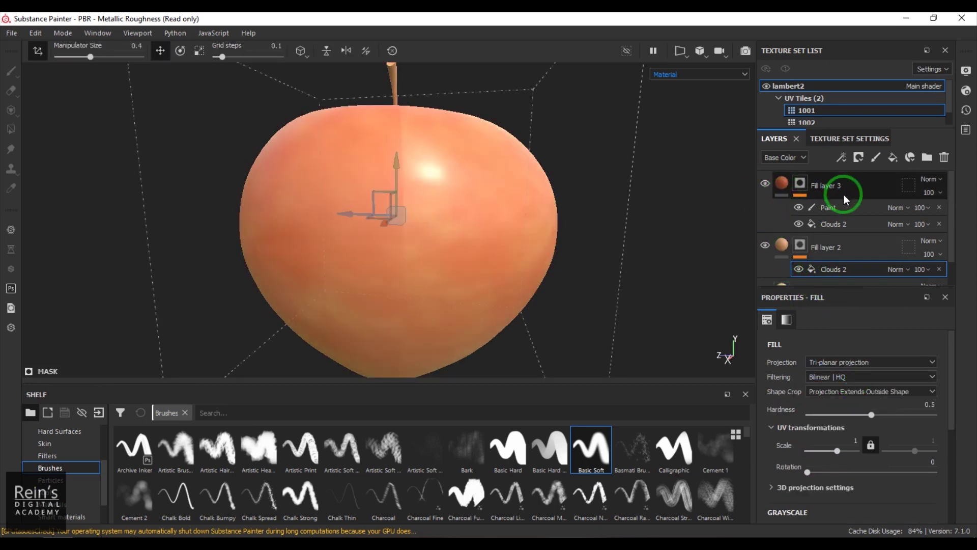
left_click(837, 221)
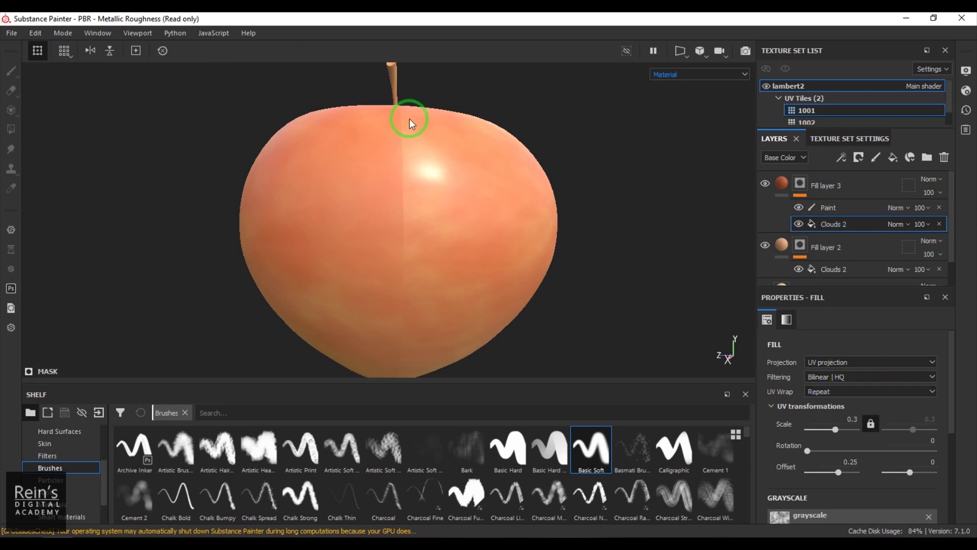
Set Fill layer 3's Clouds 2 to Tri-planar projection, then select its mask's paint effect.
left_click(832, 362)
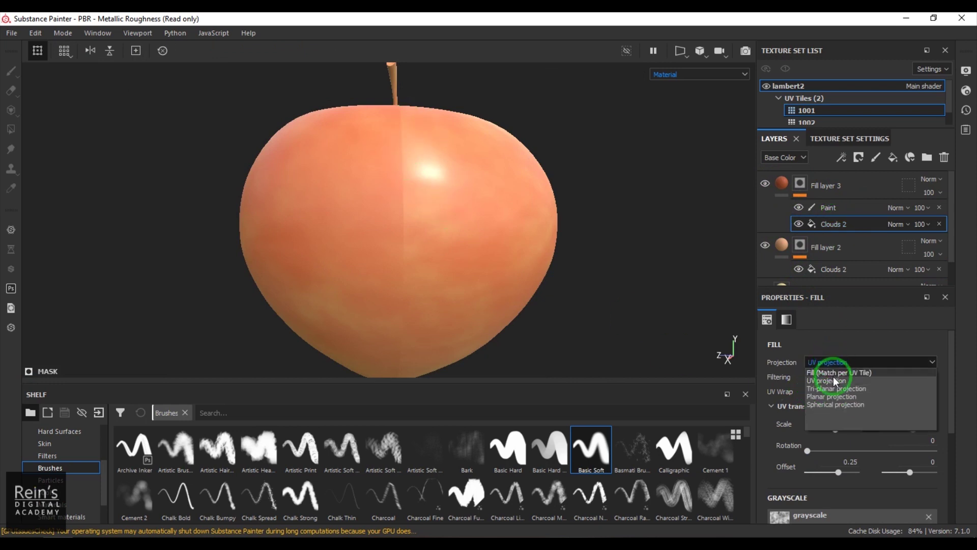
left_click(839, 390)
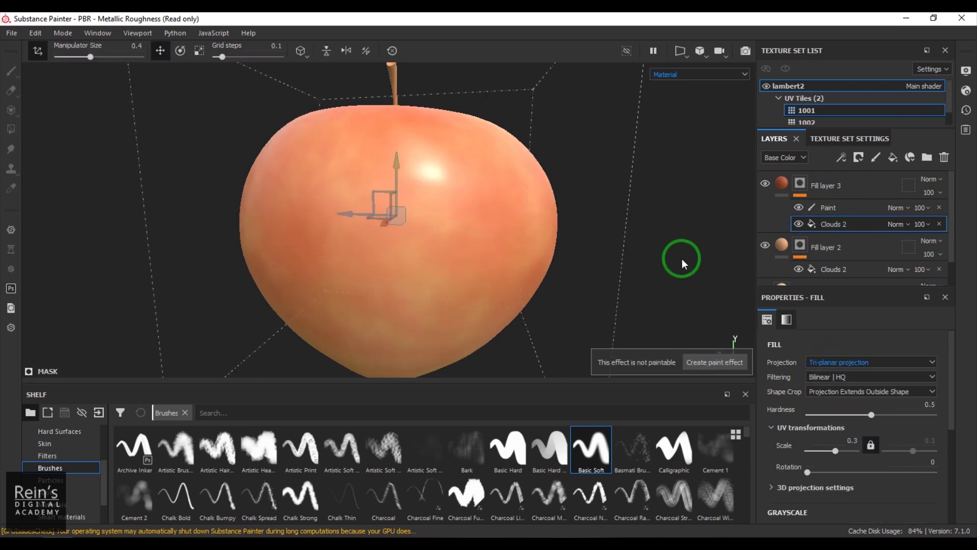
left_click_drag(422, 256, 469, 275, "alt")
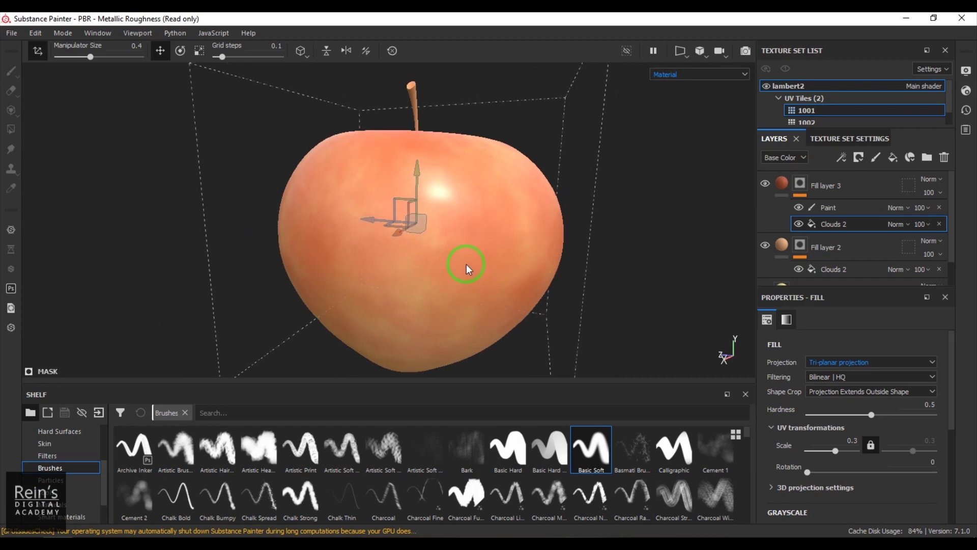
left_click_drag(451, 271, 491, 247, "alt")
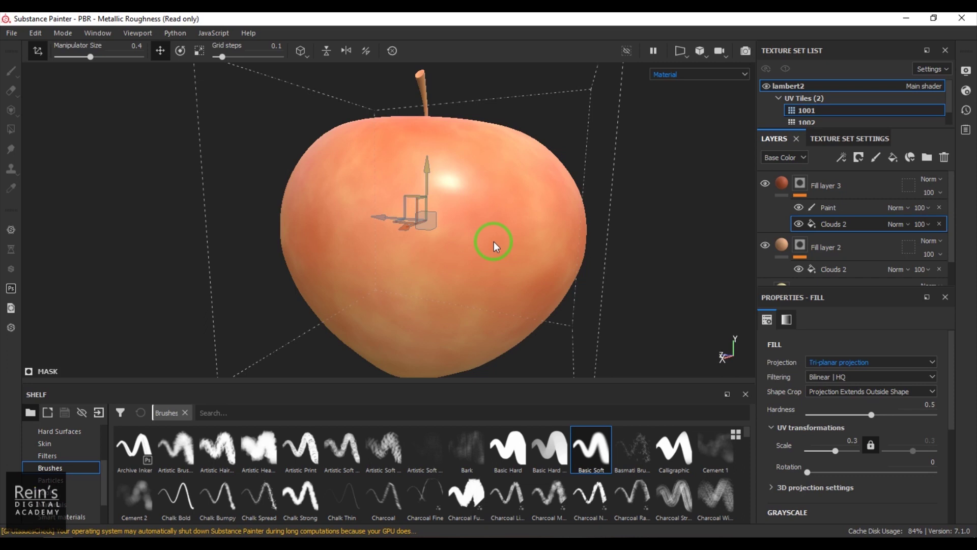
left_click(839, 209)
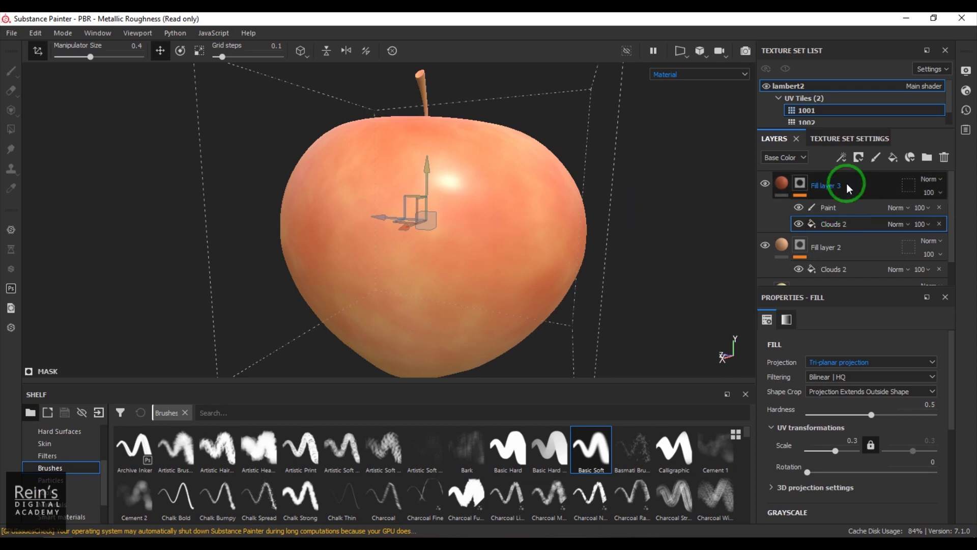
Add a new fill layer with height, roughness, metallic and normal channels disabled.
left_click(893, 160)
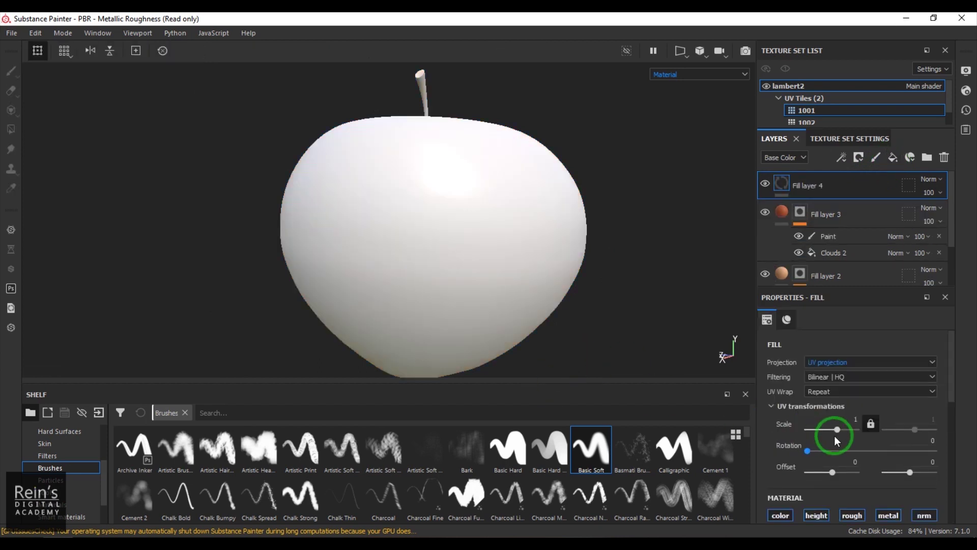
scroll(867, 517, "down", 1)
left_click(841, 480)
left_click(895, 479)
left_click(932, 478)
left_click(783, 487)
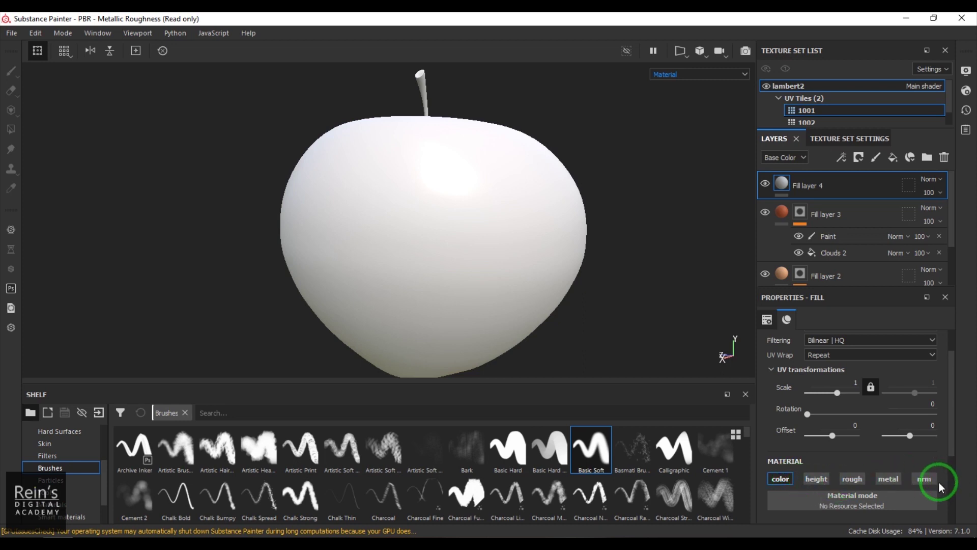
Set the new fill's base colour to deep red (0.283, 0.012, 0.012).
scroll(926, 476, "down", 3)
left_click(848, 452)
left_click_drag(878, 364, 879, 364)
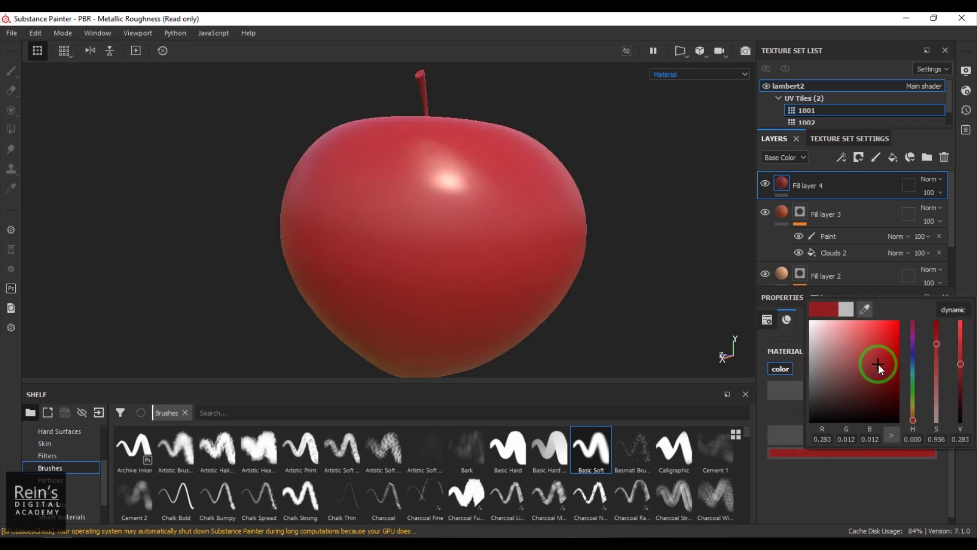
left_click(974, 273)
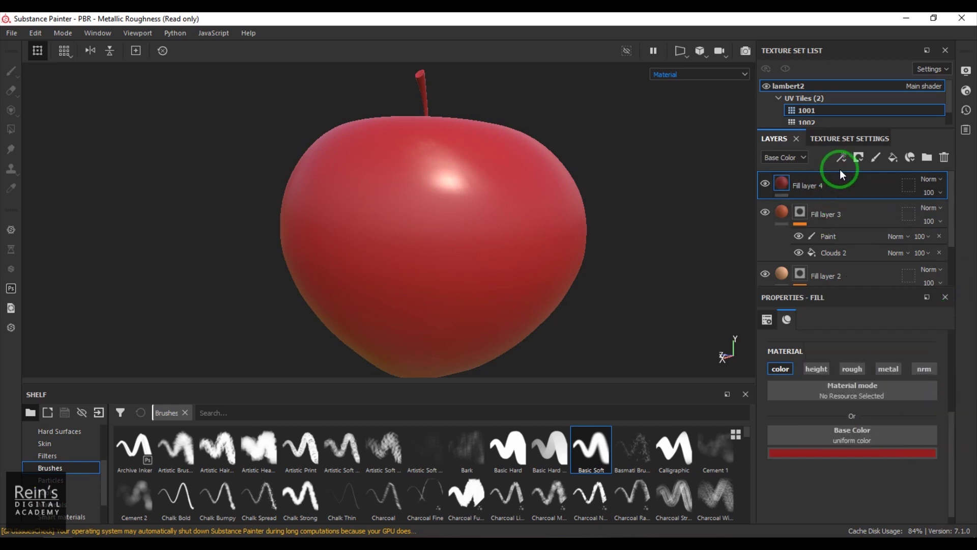
Give Fill layer 4 a black mask containing a fill effect.
left_click(860, 155)
left_click(868, 170)
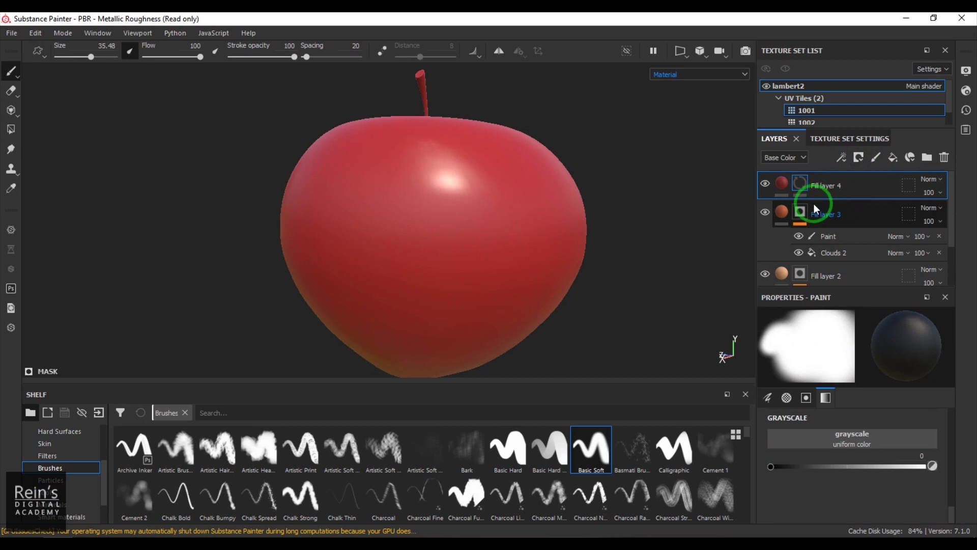
left_click(843, 157)
left_click(860, 202)
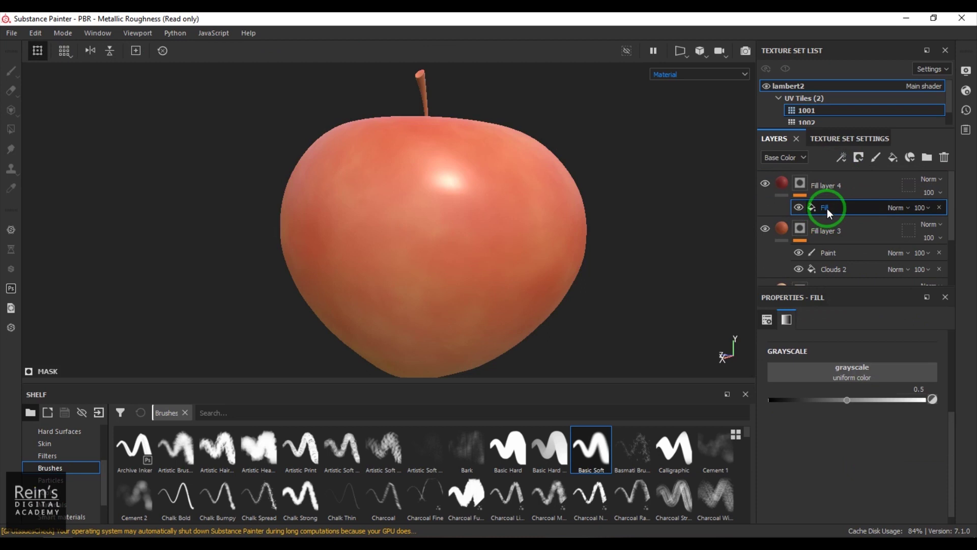
Set the mask fill's grayscale to Directional Noise 1.
left_click(854, 372)
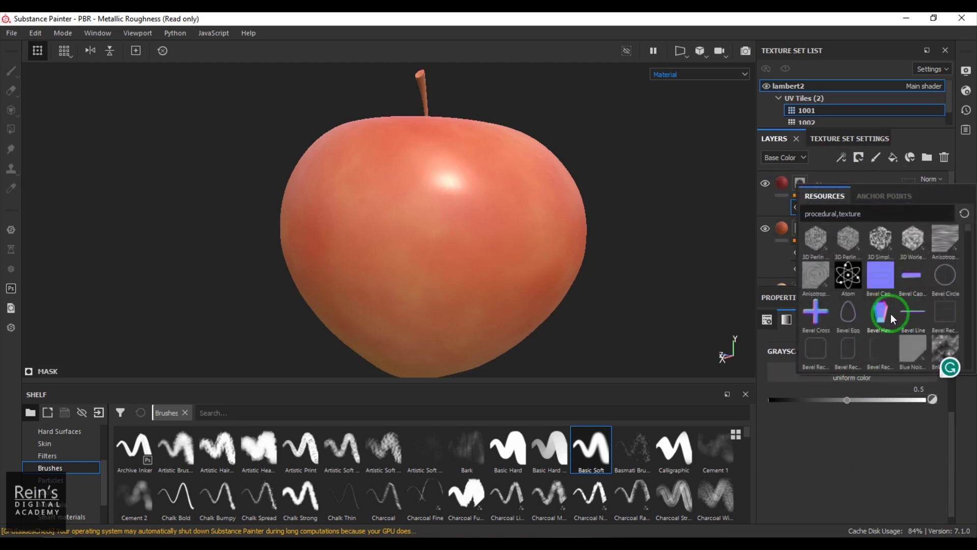
scroll(891, 318, "down", 3)
mouse_move(842, 275)
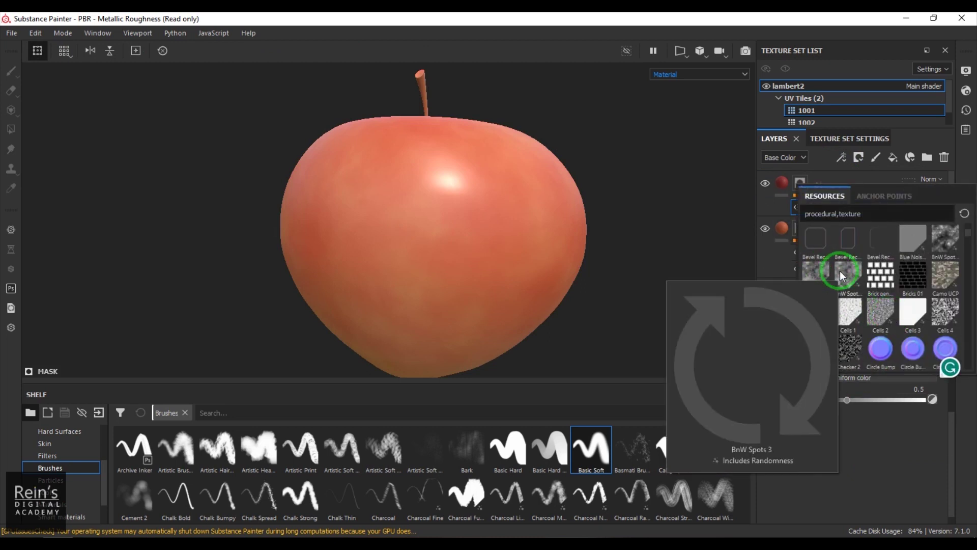
scroll(879, 306, "down", 3)
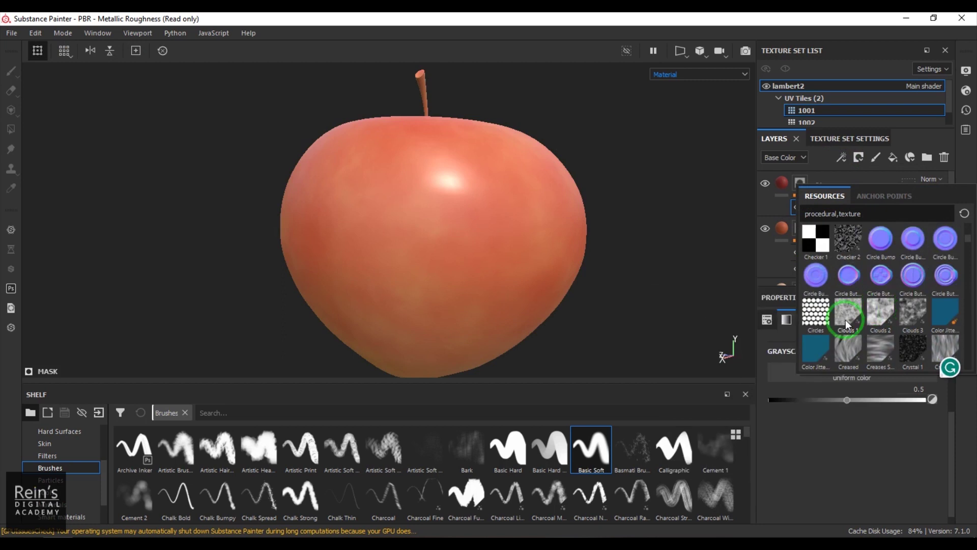
scroll(845, 319, "down", 3)
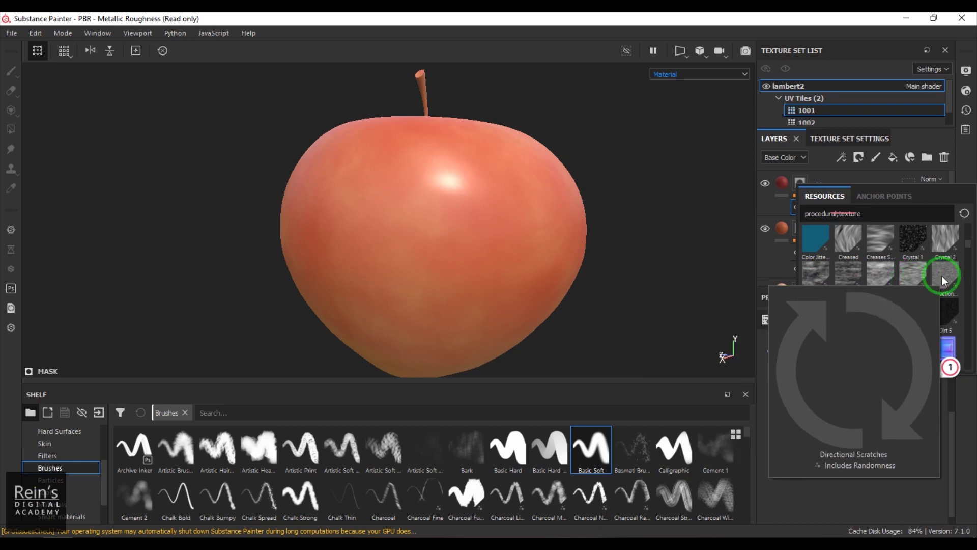
left_click(815, 273)
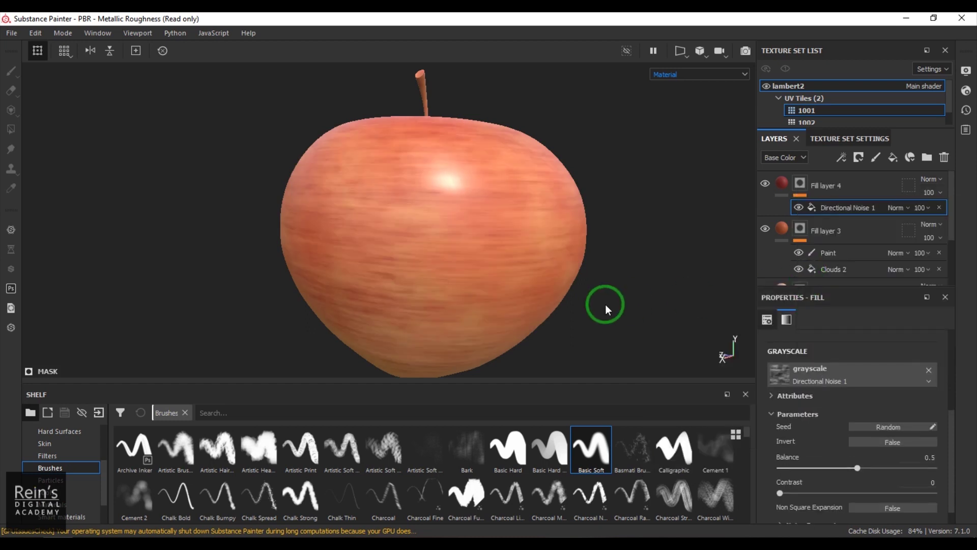
Rotate the Directional Noise 1 by 90 and set its scale to 0.3 for vertical streaks.
left_click_drag(949, 454, 953, 381)
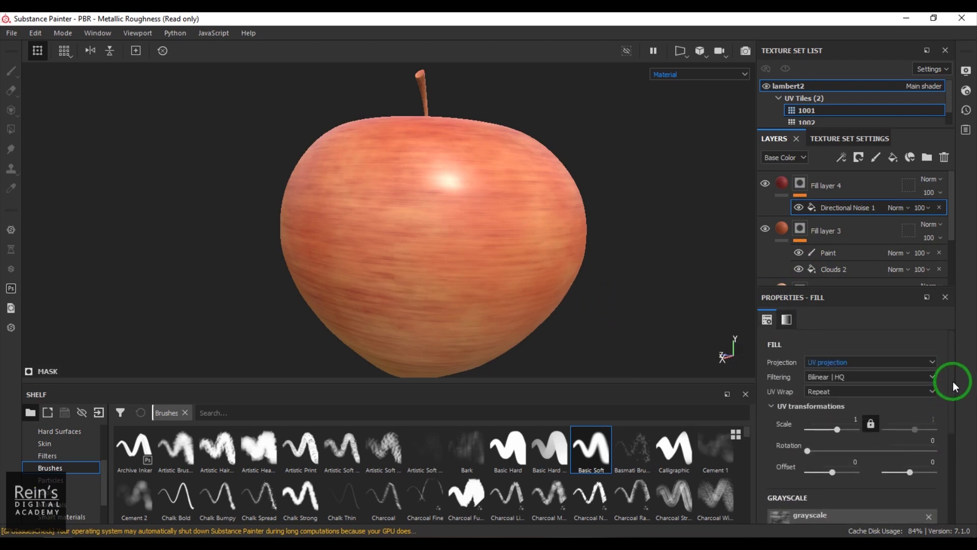
left_click(933, 442)
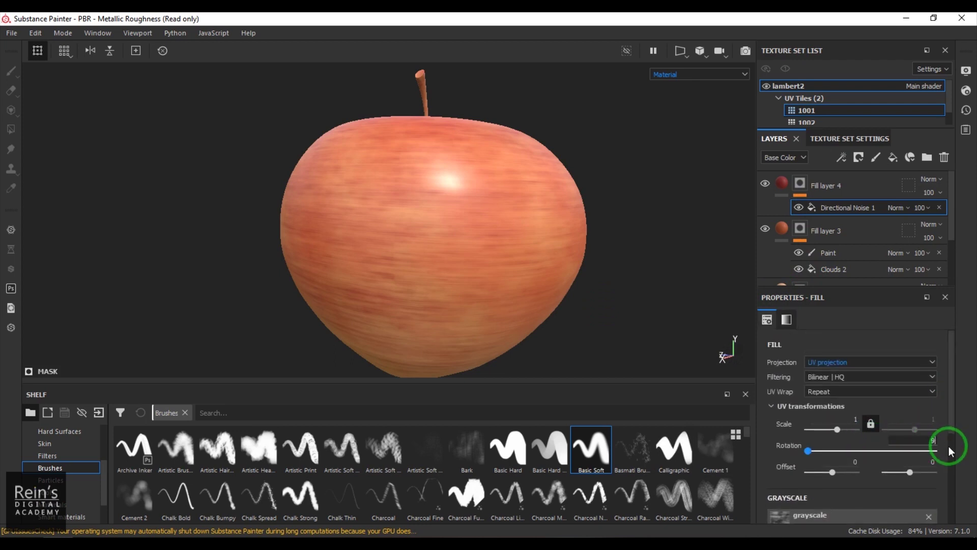
key("Return")
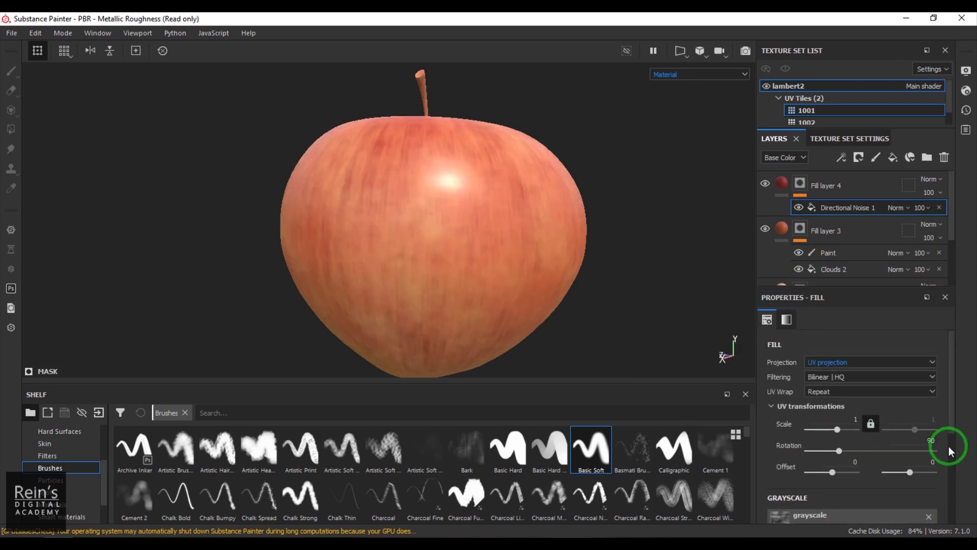
right_click_drag(403, 239, 538, 279, "alt")
left_click(855, 423)
left_click(870, 424)
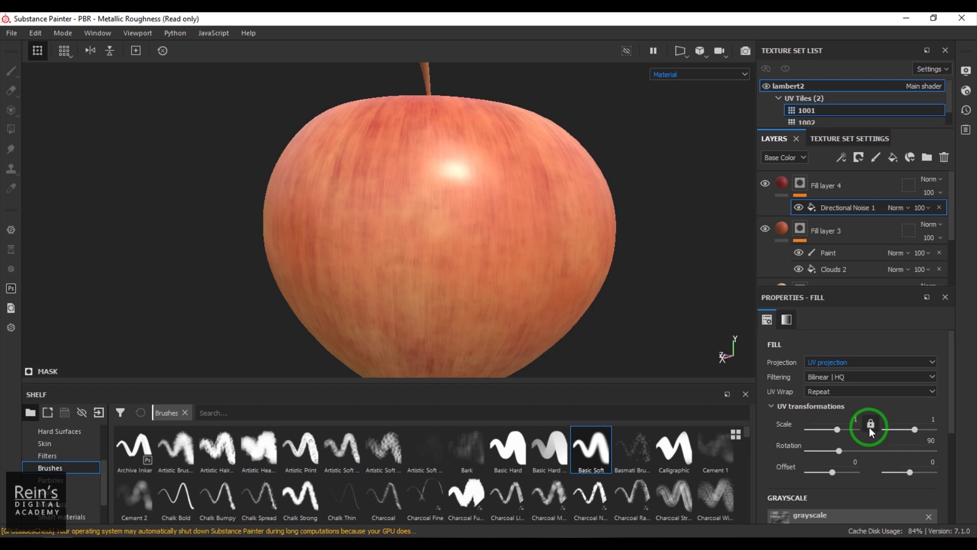
left_click(869, 428)
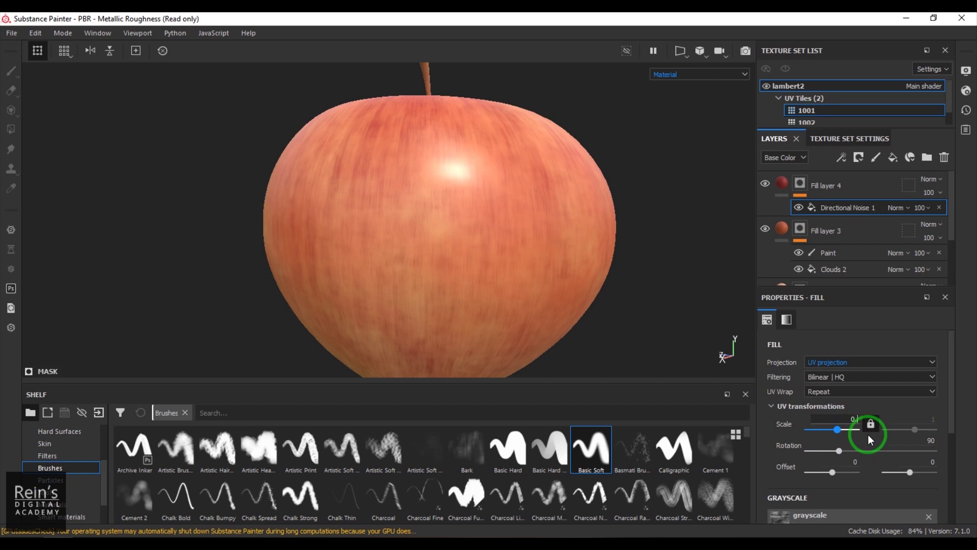
type("3")
key("Return")
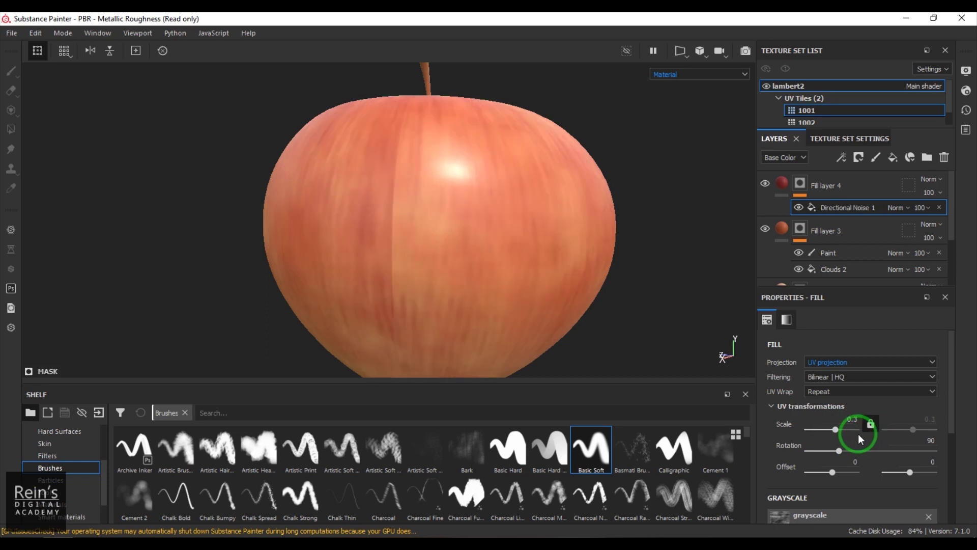
left_click(879, 360)
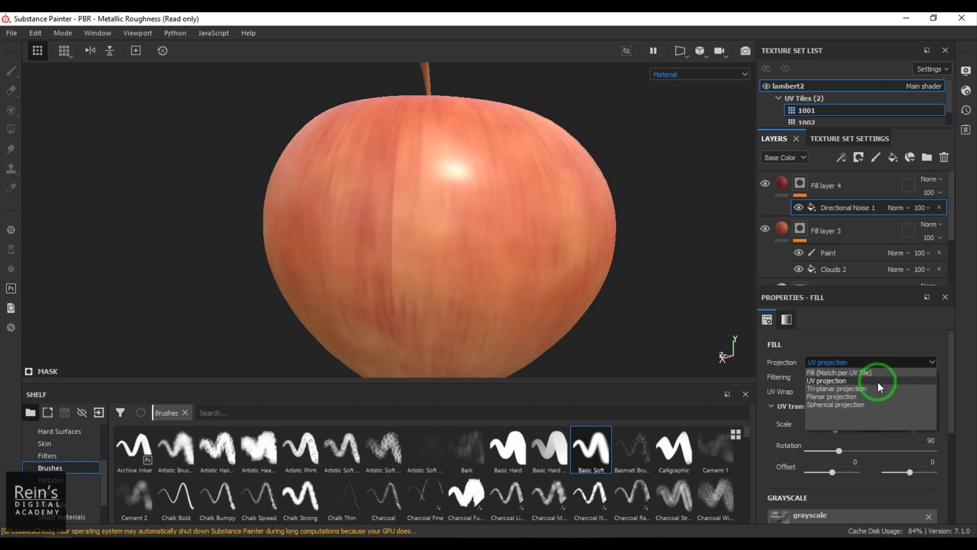
Change the streak noise projection to Spherical, orbiting to check it on the apple.
left_click(877, 388)
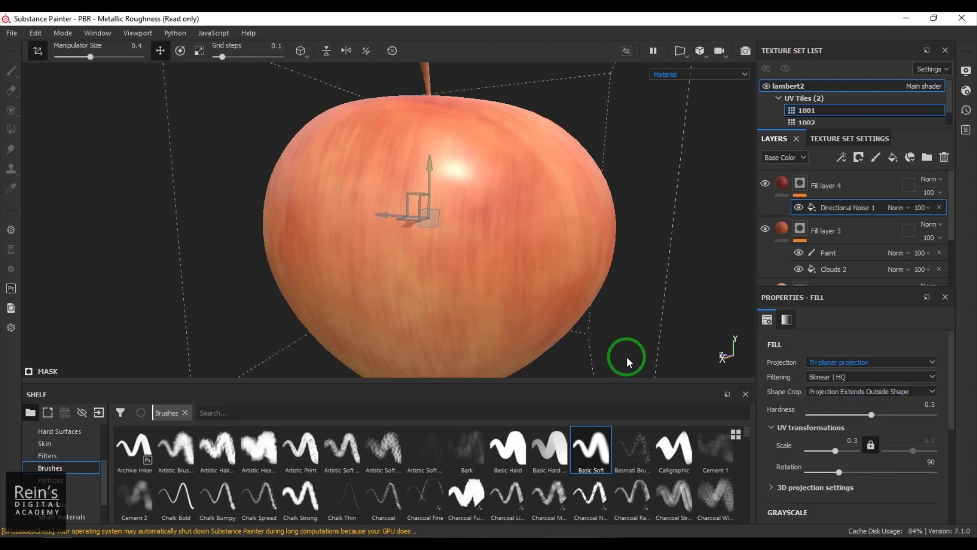
left_click_drag(623, 234, 563, 201, "alt")
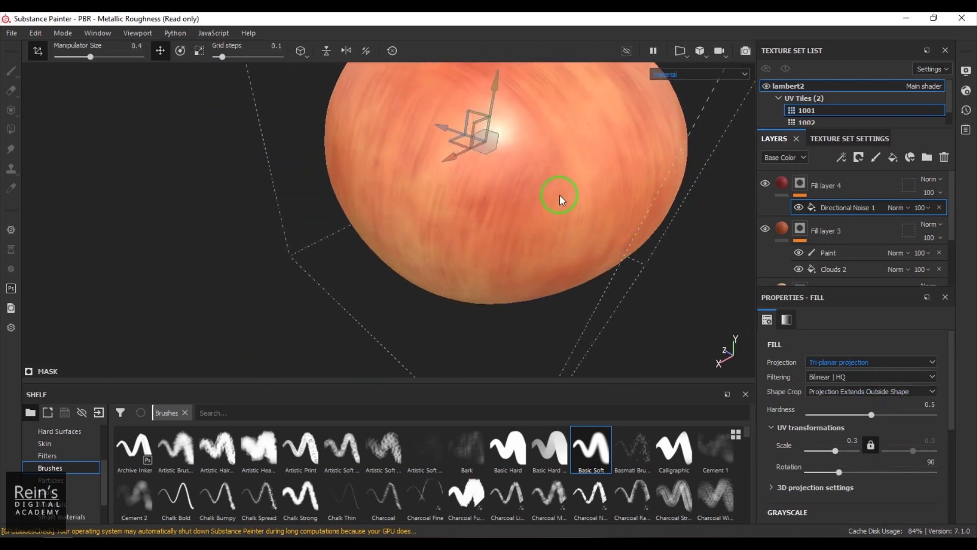
left_click_drag(454, 261, 528, 261, "alt")
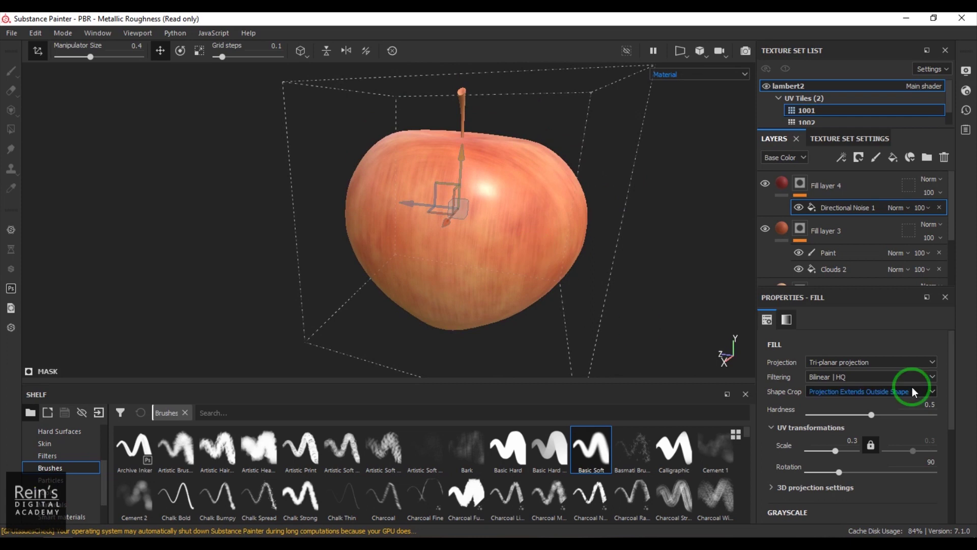
left_click(909, 363)
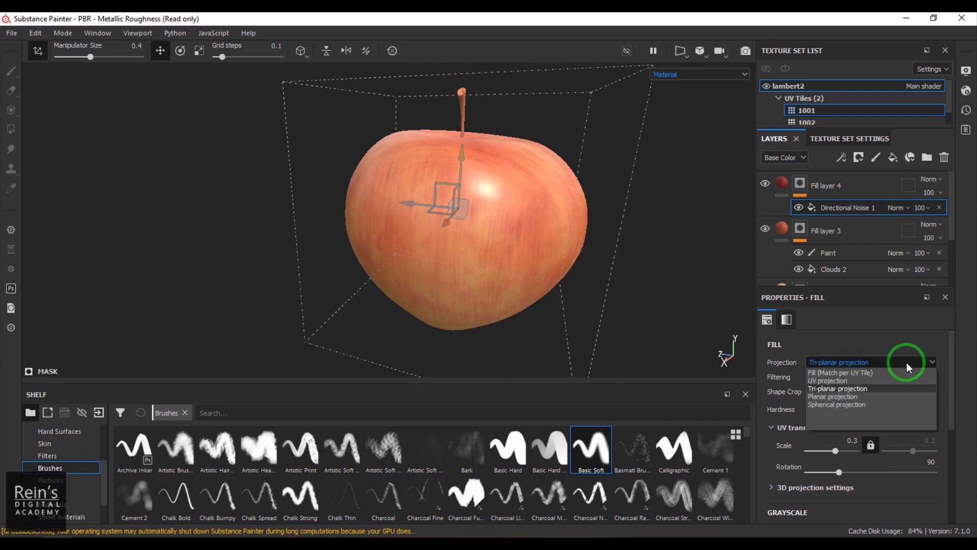
left_click(884, 405)
left_click_drag(575, 262, 600, 239, "alt")
right_click_drag(601, 240, 646, 303, "alt")
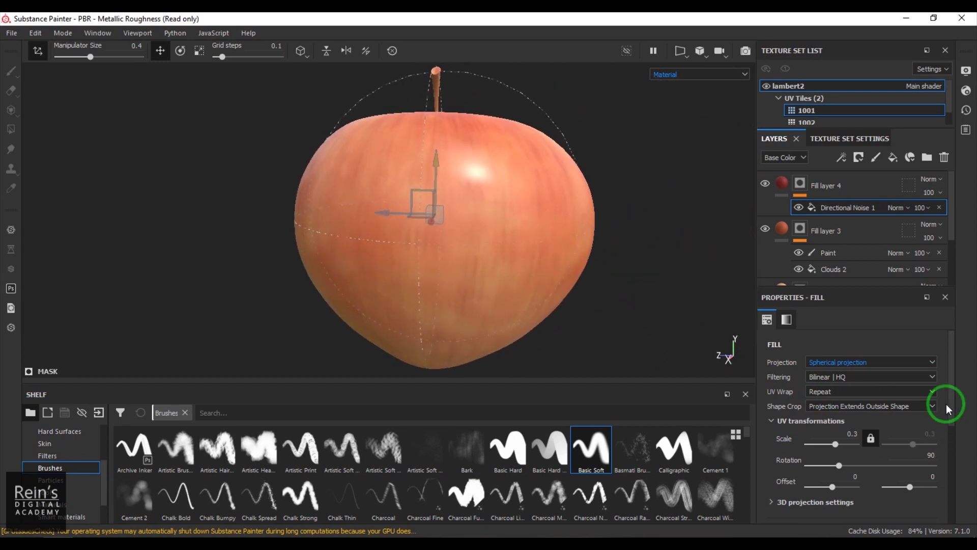
Unlock the noise's two scale values and try a first scale of 0.5.
left_click_drag(948, 407, 953, 420)
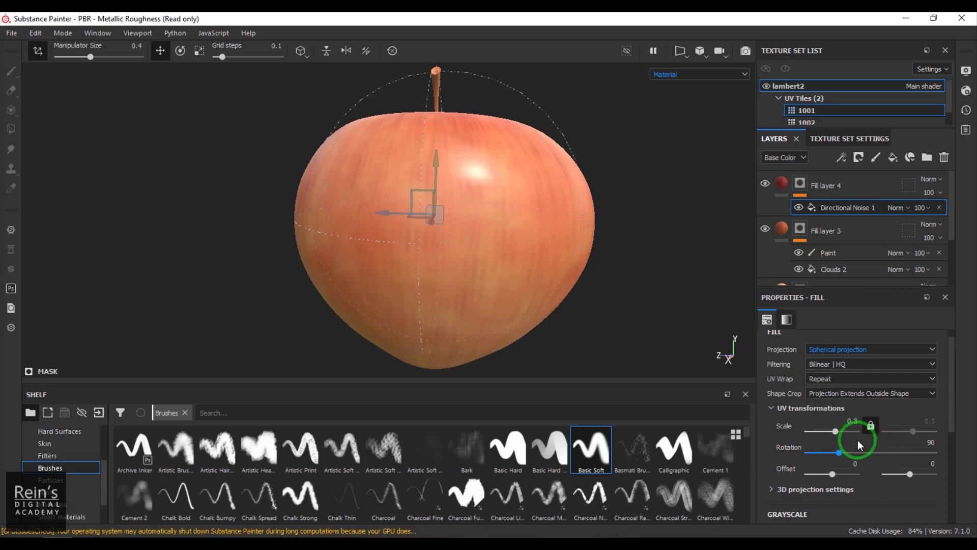
left_click(870, 426)
left_click_drag(916, 441, 916, 441)
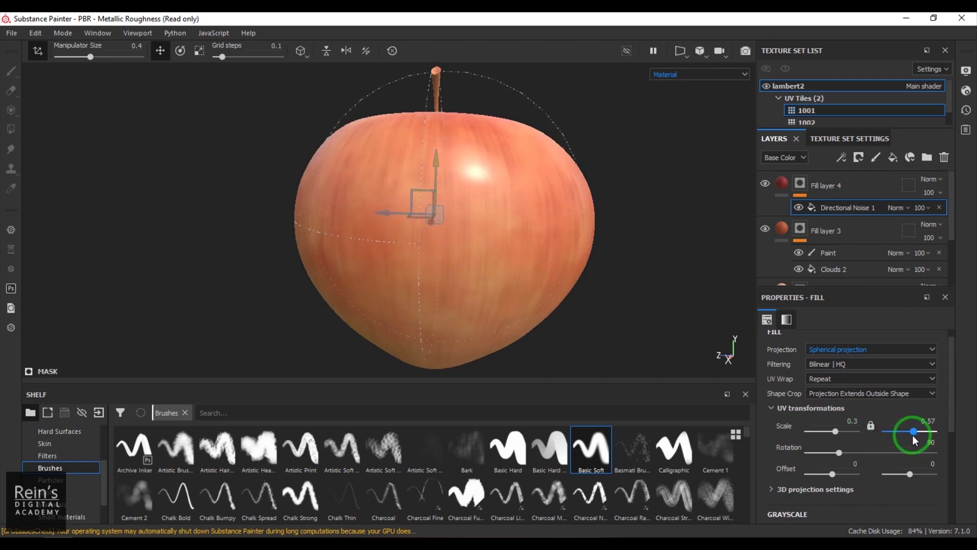
left_click_drag(836, 433, 835, 435)
left_click(849, 420)
key("BackSpace")
key("BackSpace")
type("5")
key("Return")
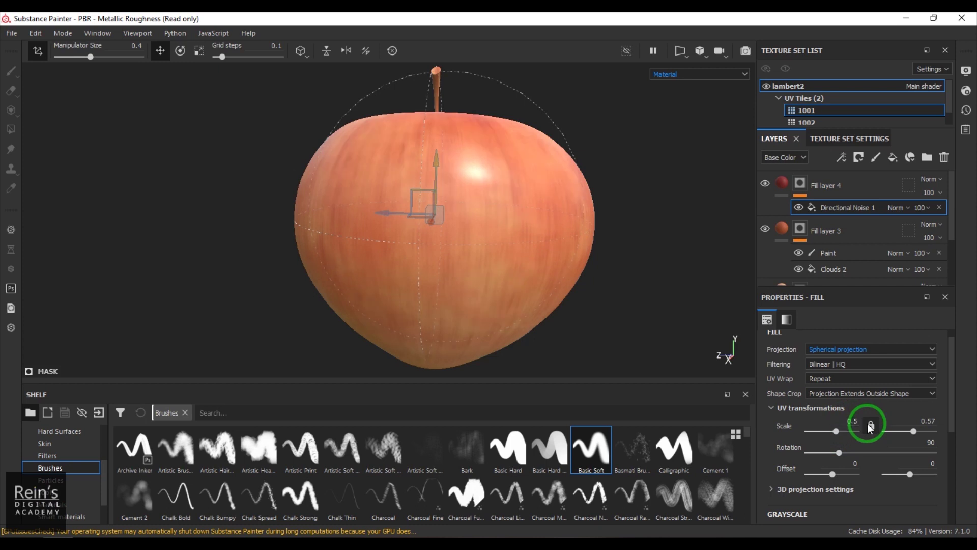
Set the noise scale to 1 by 2 and orbit to inspect the streaks.
left_click(835, 422)
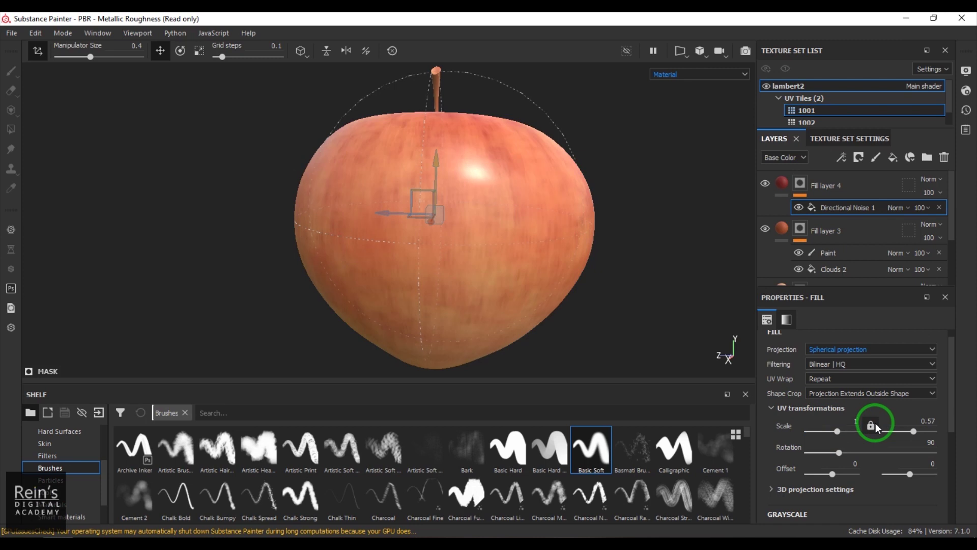
left_click(916, 421)
key("BackSpace")
key("BackSpace")
key("BackSpace")
key("BackSpace")
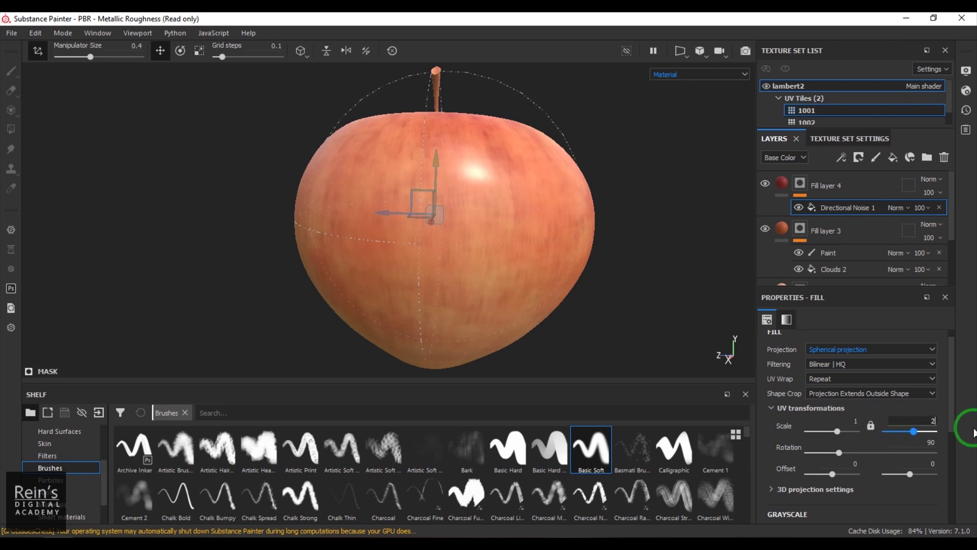
type("2")
key("Return")
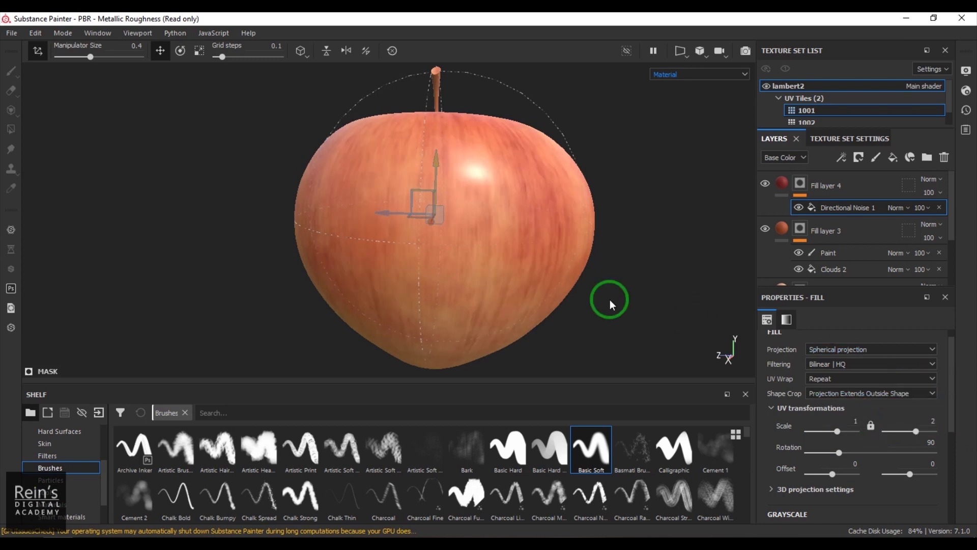
left_click_drag(606, 284, 327, 288, "alt")
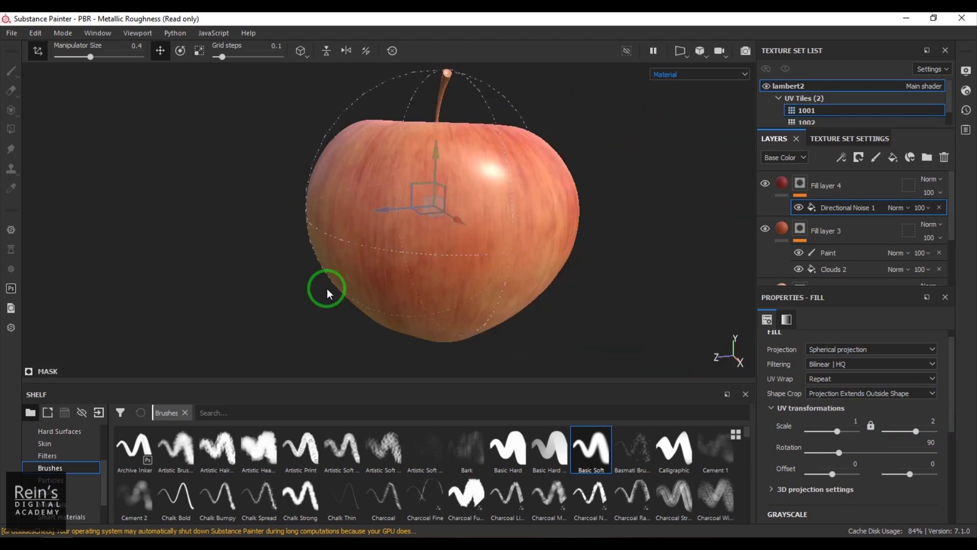
left_click_drag(537, 288, 552, 286, "alt")
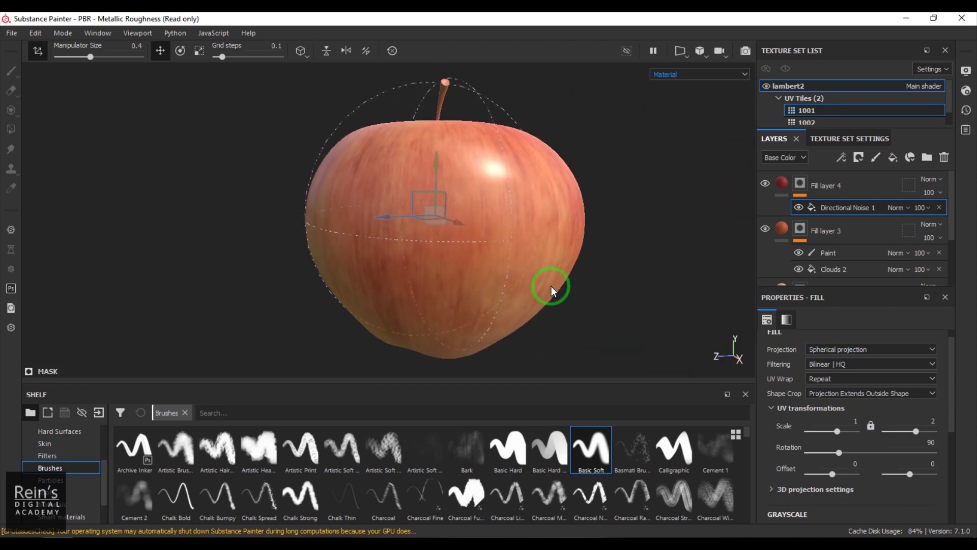
Add a colour-only Fill layer 5 without height, roughness, metallic or normal, below Fill layer 4.
left_click(854, 185)
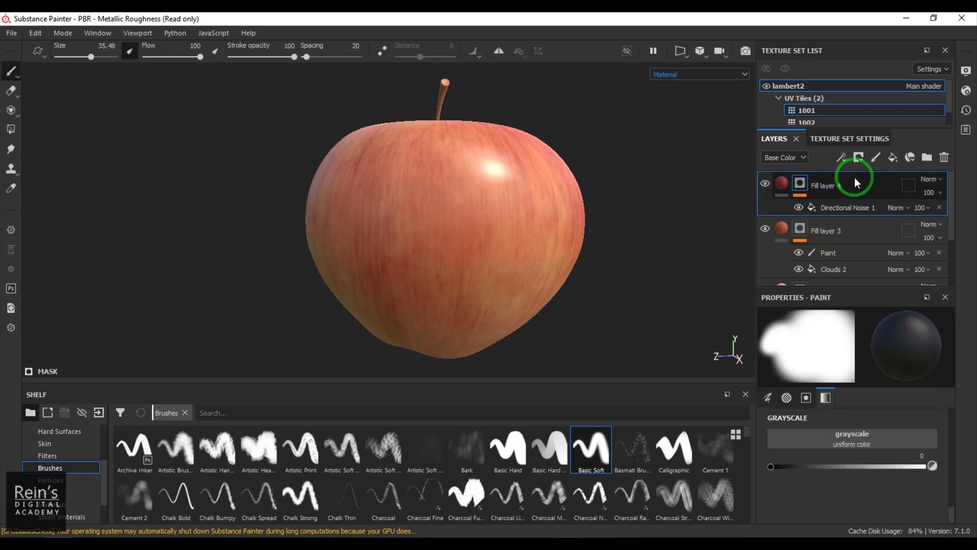
left_click(893, 157)
left_click(817, 501)
left_click(852, 503)
left_click(888, 503)
left_click(923, 503)
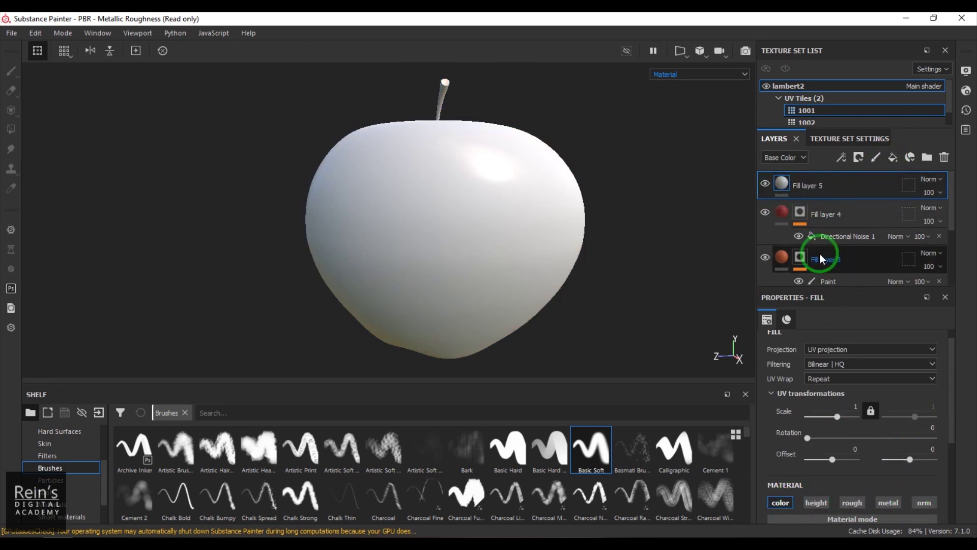
left_click_drag(833, 186, 833, 239)
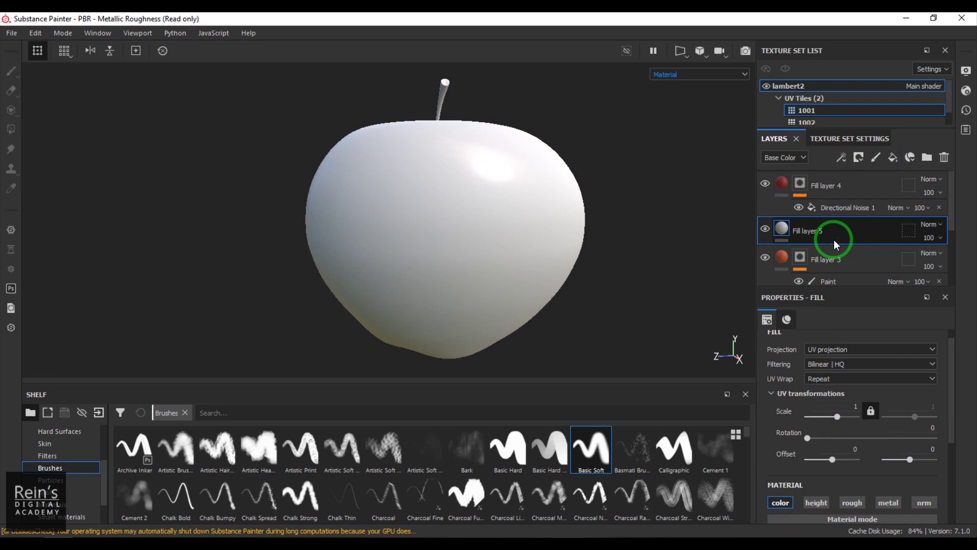
Give Fill layer 5 a deep magenta-red base colour.
left_click(838, 431)
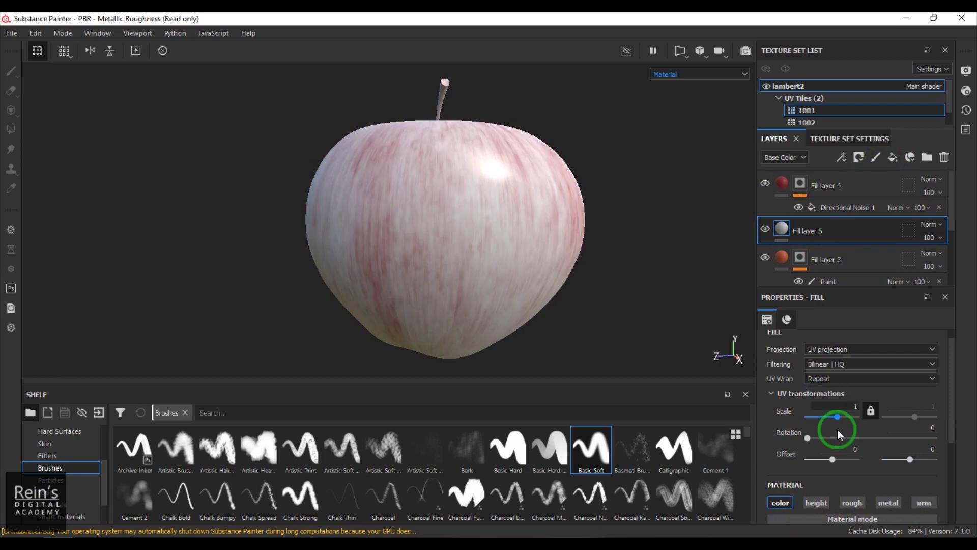
scroll(814, 489, "down", 2)
left_click(822, 474)
left_click(895, 390)
left_click_drag(894, 390, 897, 390)
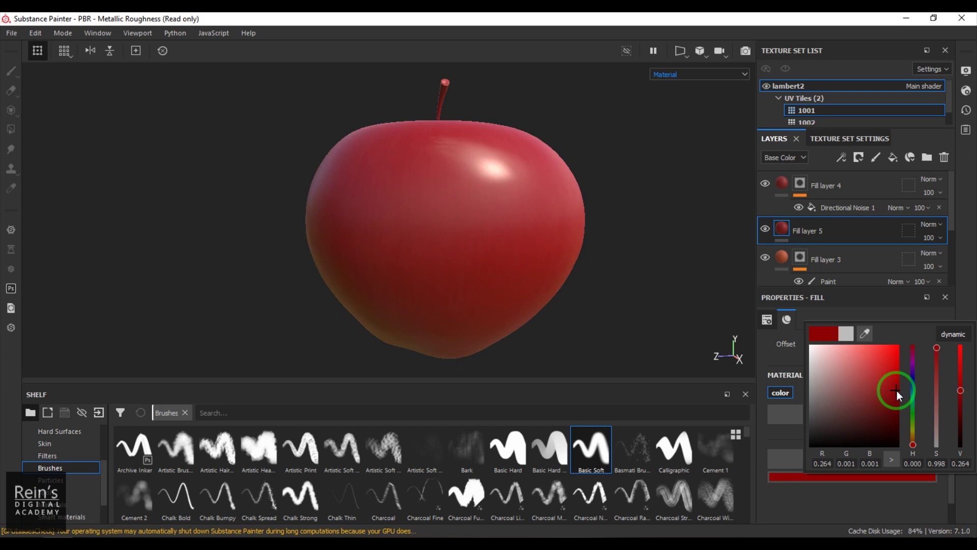
left_click_drag(912, 350, 915, 347)
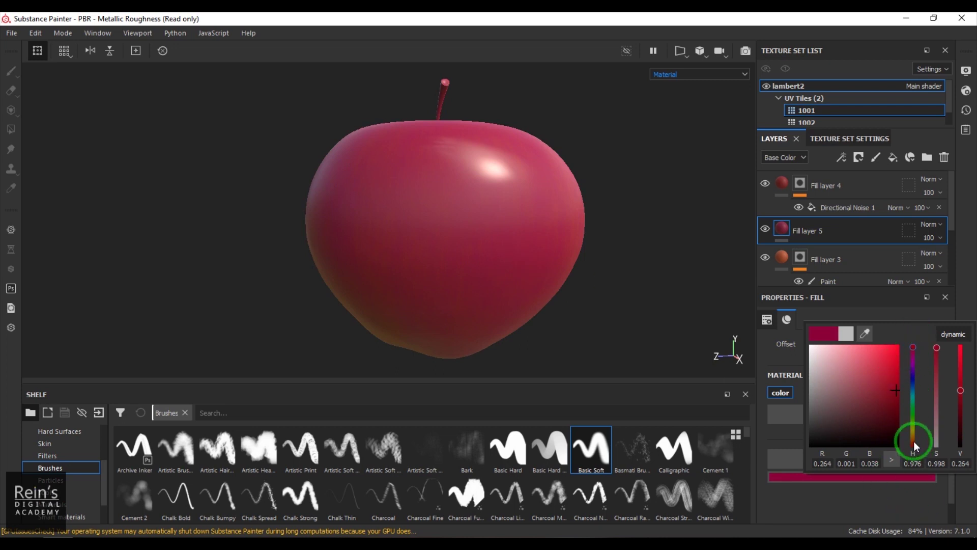
left_click_drag(555, 276, 622, 315, "alt")
left_click(861, 158)
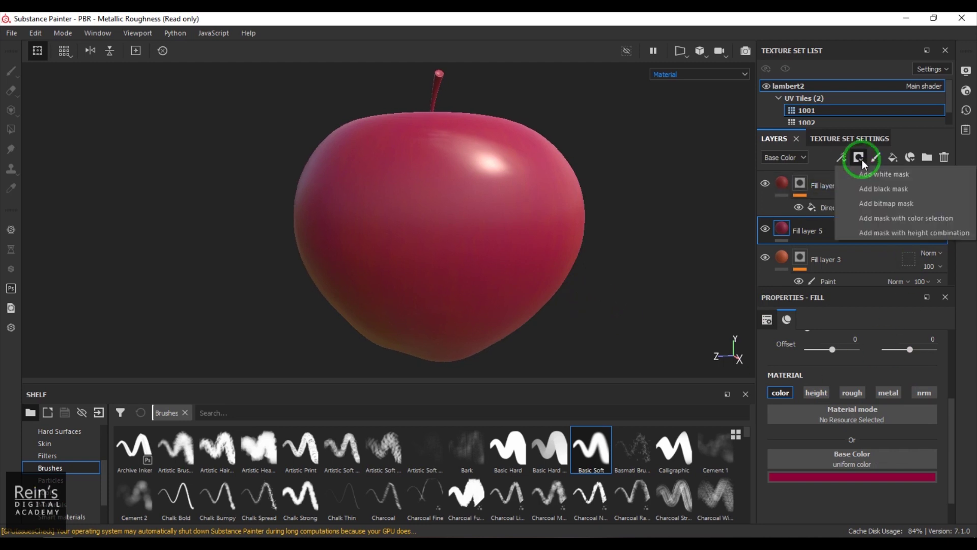
Add a black mask containing a fill effect to Fill layer 5.
left_click(888, 175)
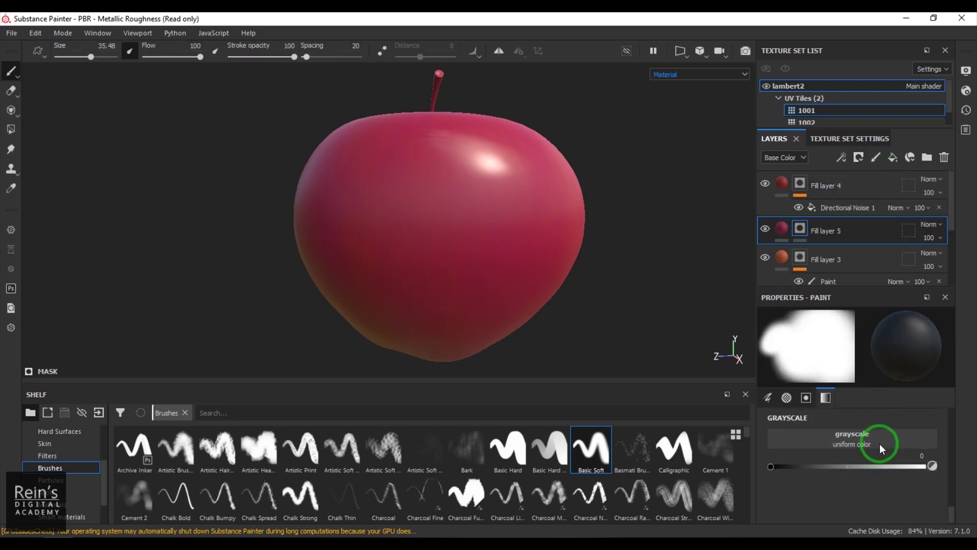
left_click(859, 158)
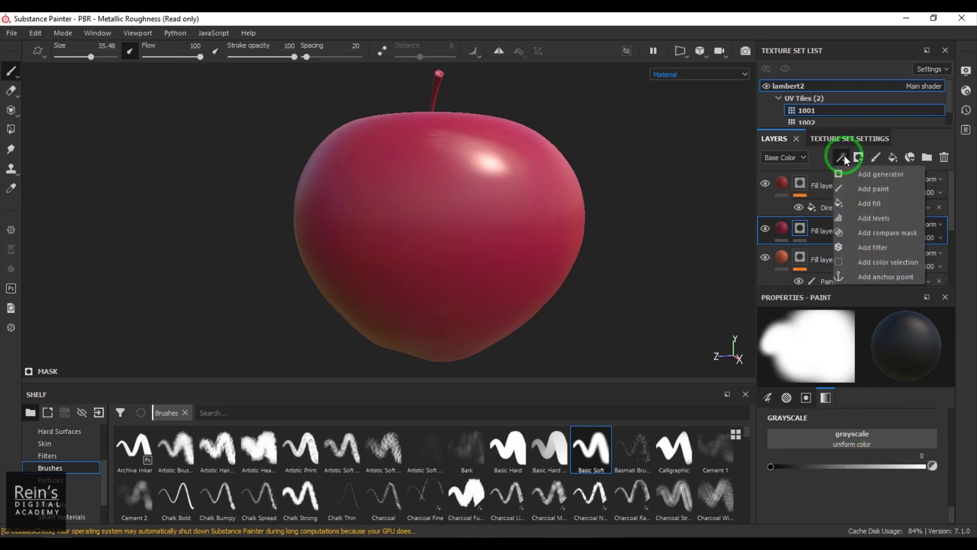
left_click(866, 203)
left_click(842, 423)
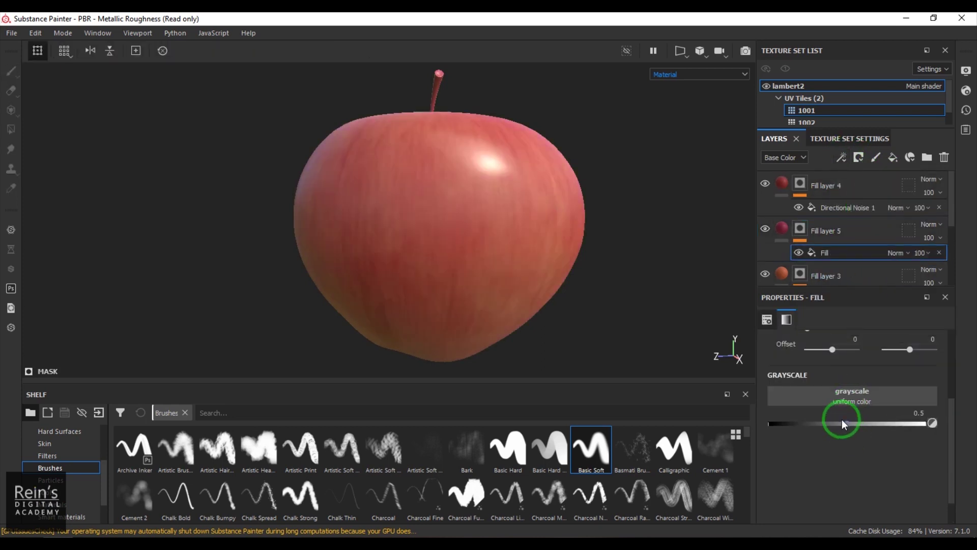
Set the mask fill's grayscale to the Clouds 2 texture and inspect it on the apple.
left_click(852, 396)
left_click(882, 268)
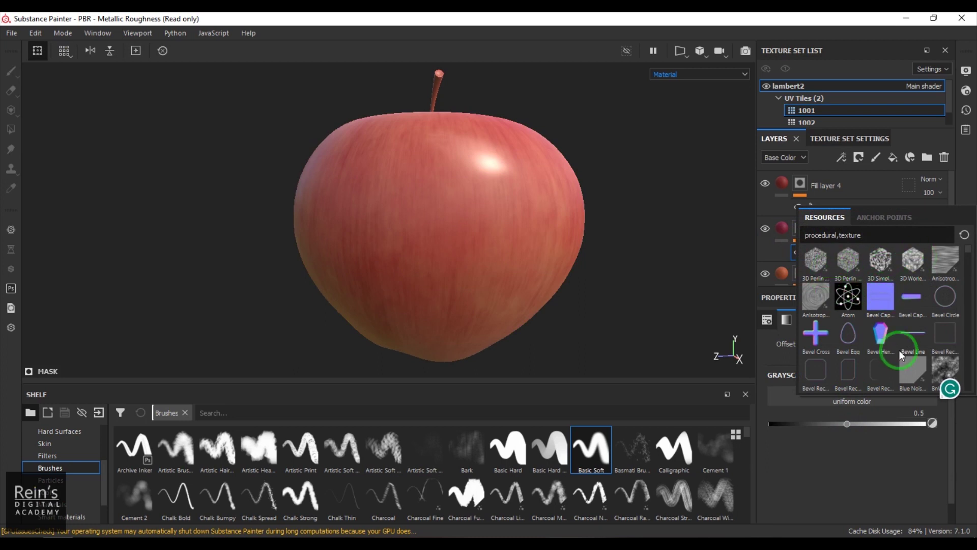
scroll(900, 350, "down", 3)
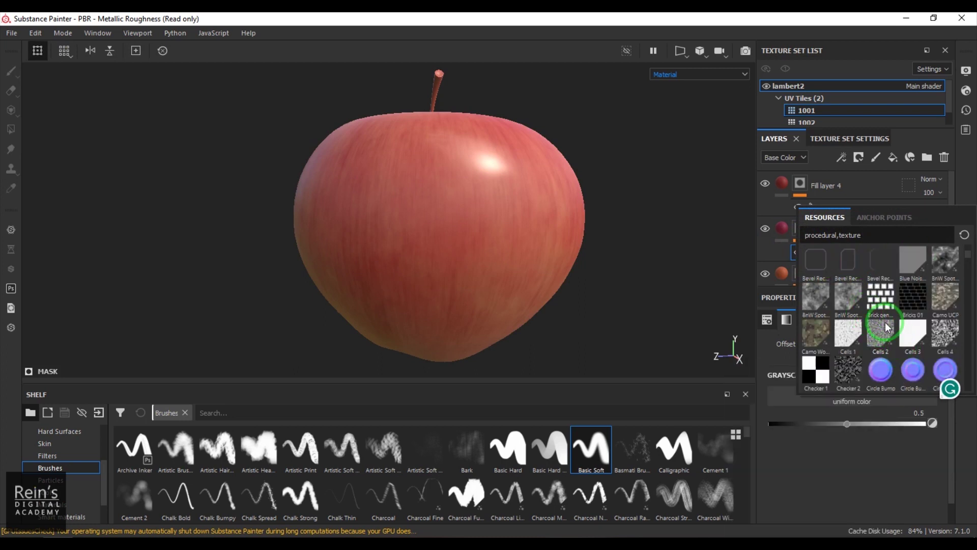
scroll(878, 325, "down", 3)
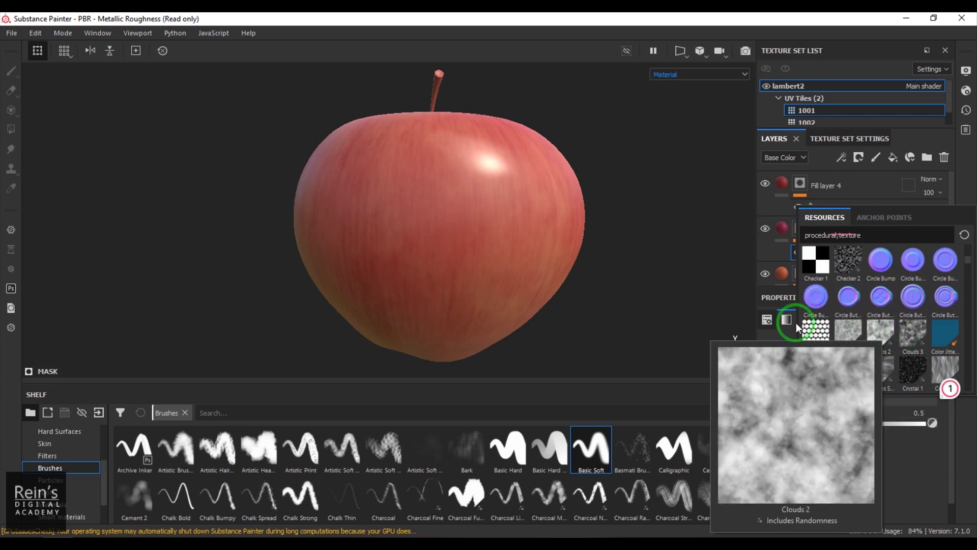
left_click(875, 327)
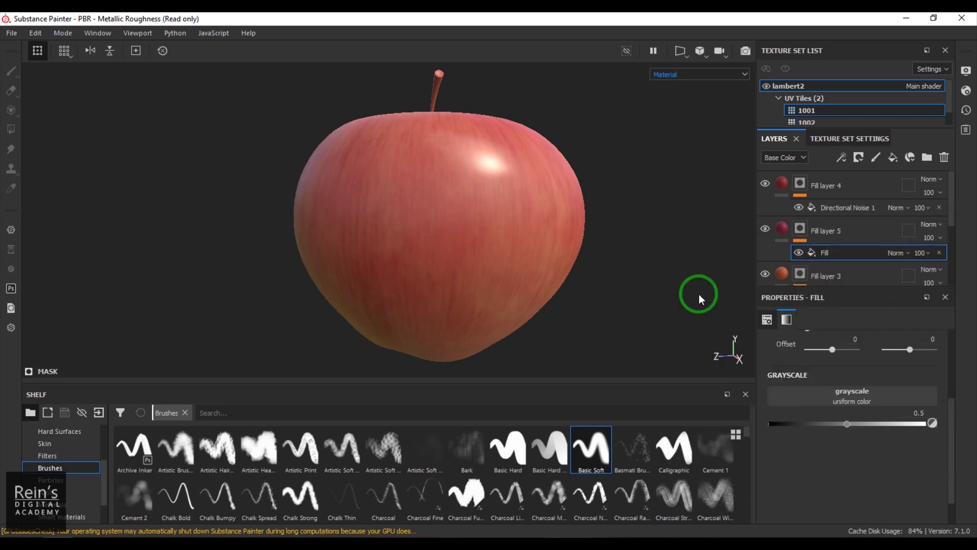
scroll(572, 254, "up", 3)
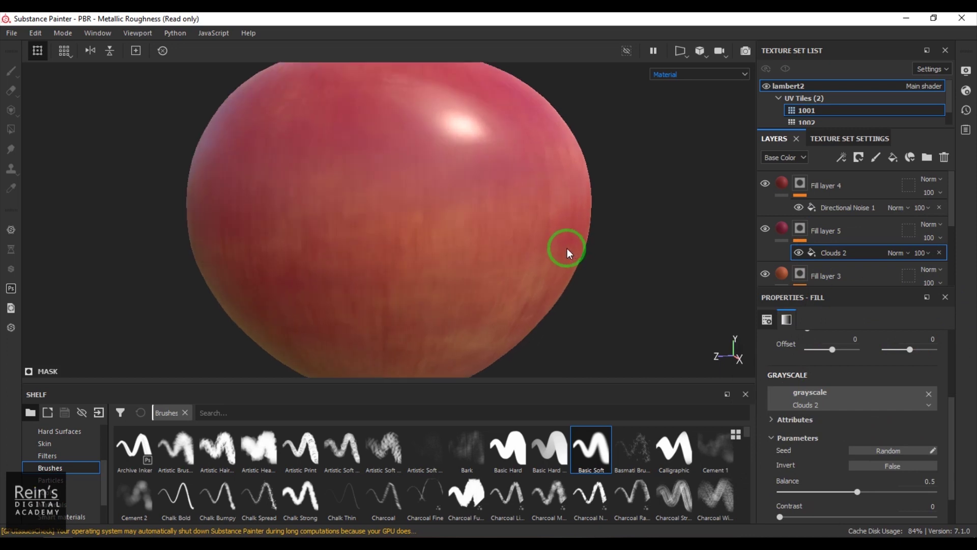
scroll(567, 248, "down", 4)
left_click_drag(566, 240, 528, 284, "alt")
right_click_drag(527, 284, 601, 286, "alt")
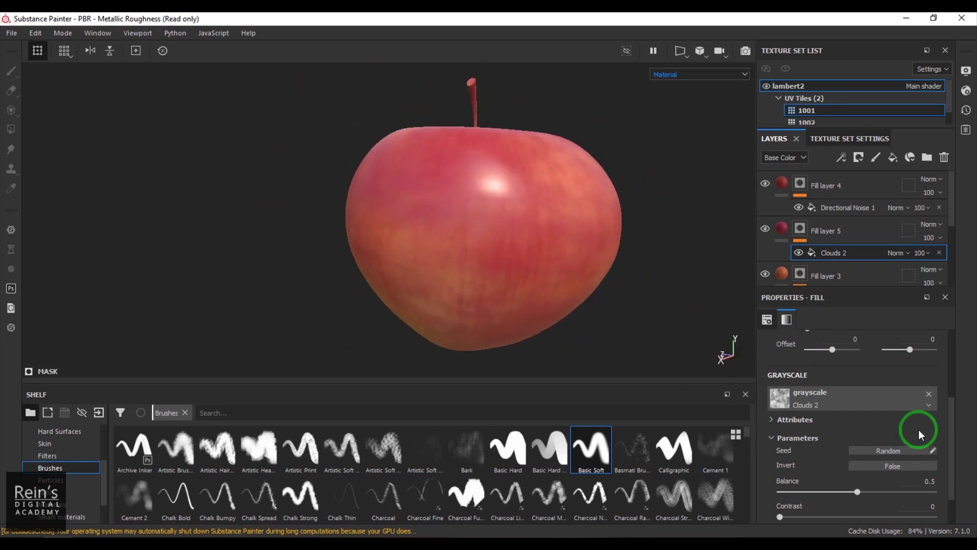
Darken Fill layer 5's base colour to a deeper pure red.
left_click(783, 228)
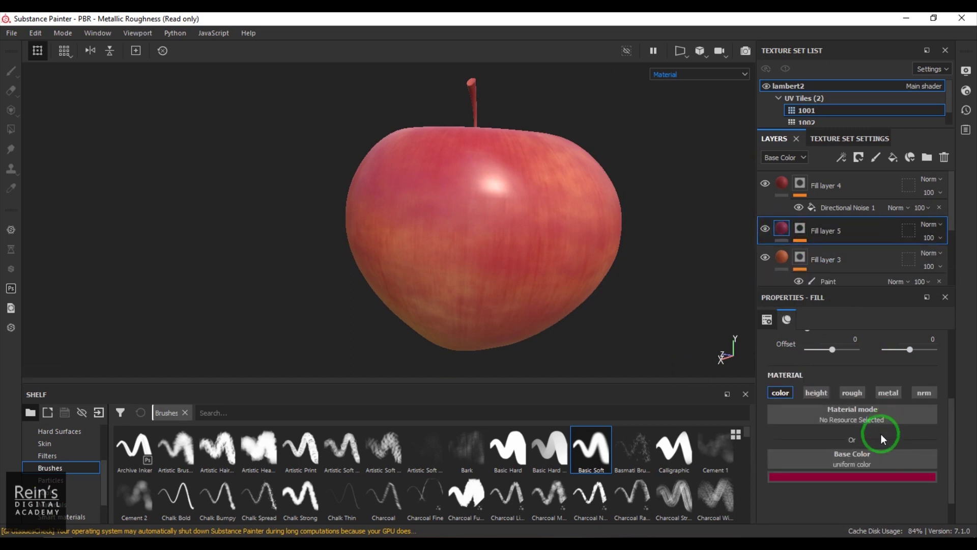
left_click(843, 475)
left_click_drag(888, 394, 923, 403)
left_click(914, 350)
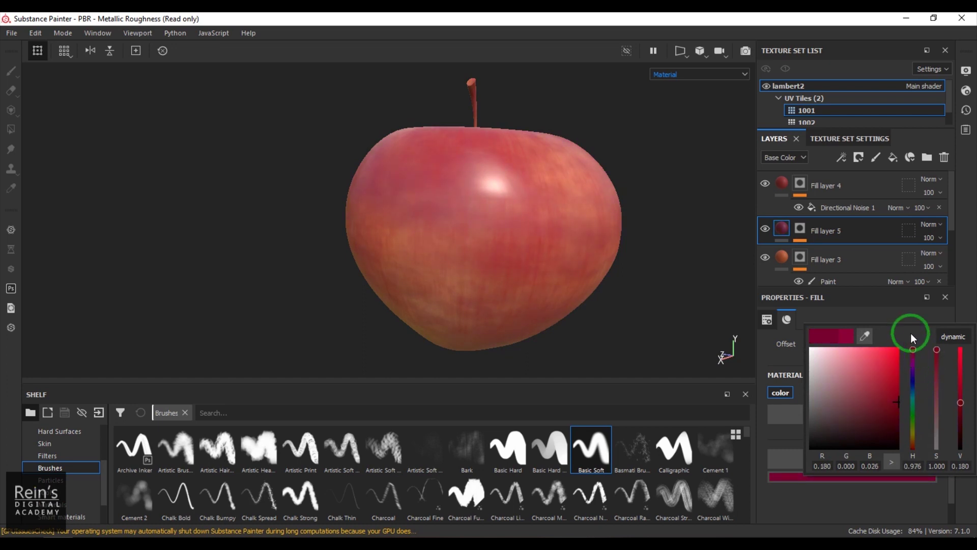
scroll(922, 428, "up", 3)
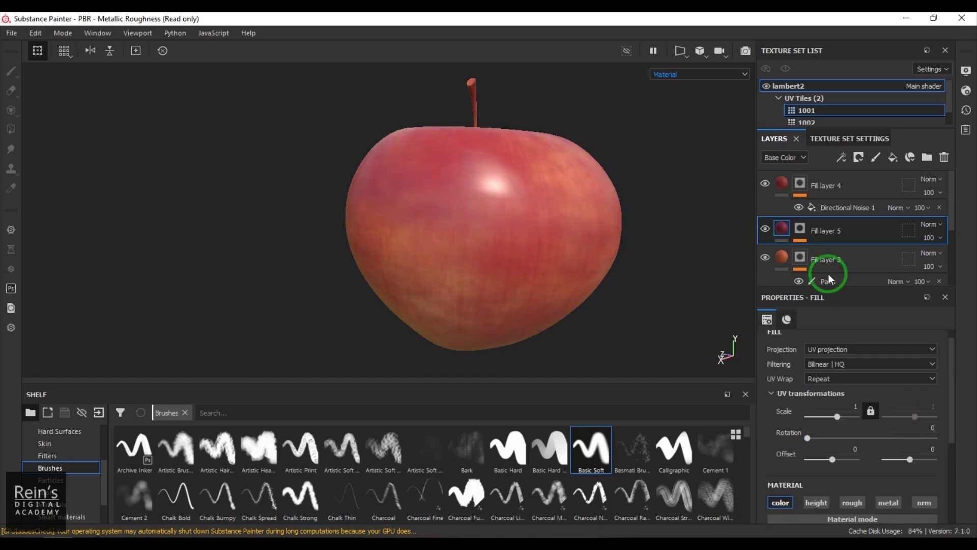
Set the Clouds 2 mask fill to 0.25 scale with Tri-planar projection.
left_click(829, 209)
left_click(825, 235)
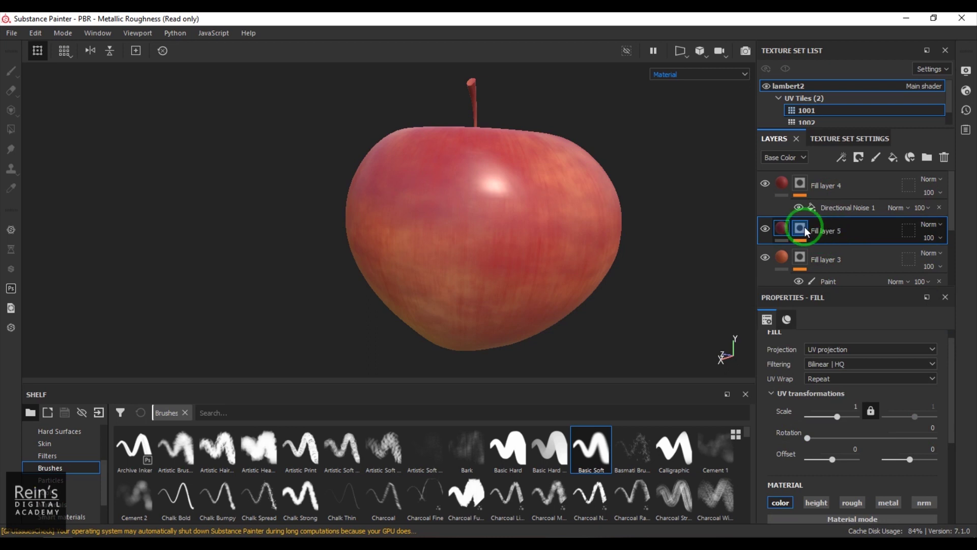
left_click(830, 252)
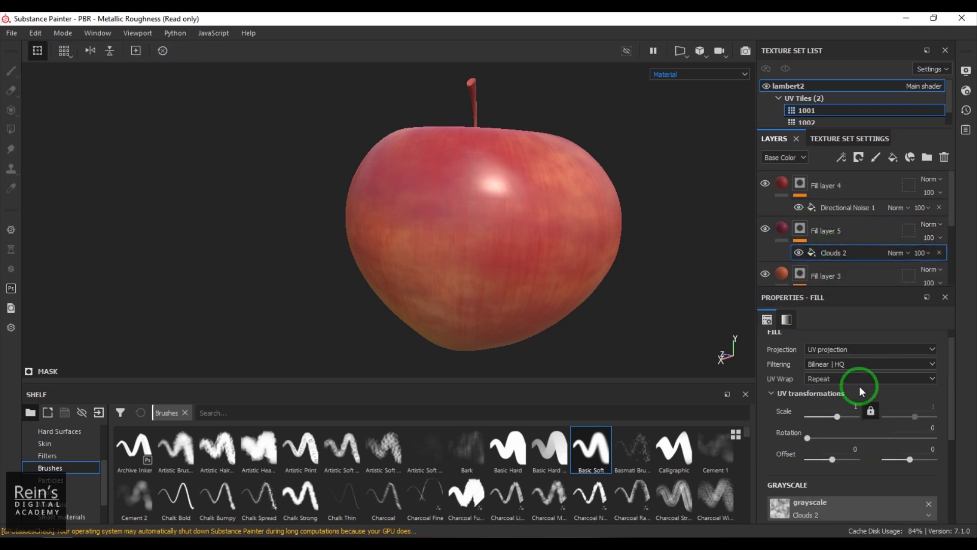
double_click(851, 406)
type("0.25")
left_click(863, 409)
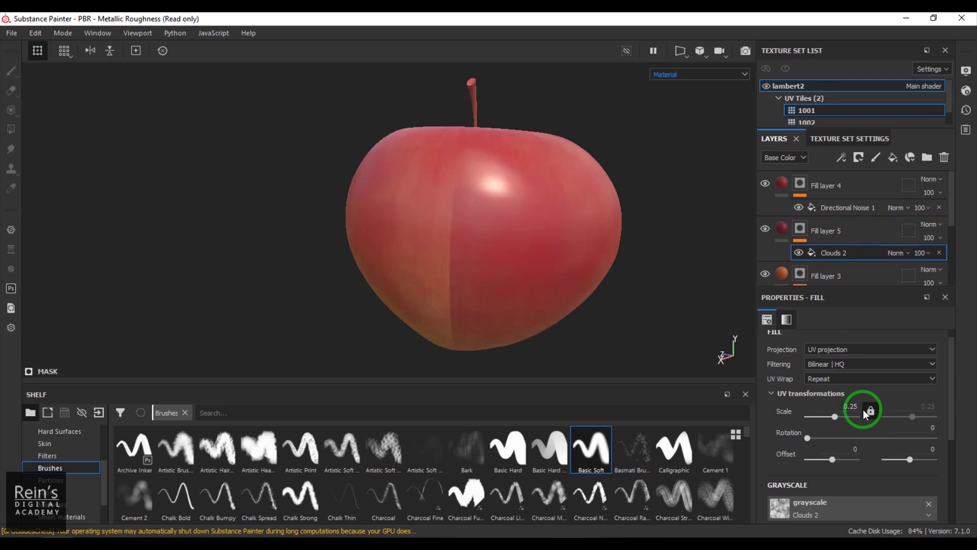
left_click(848, 348)
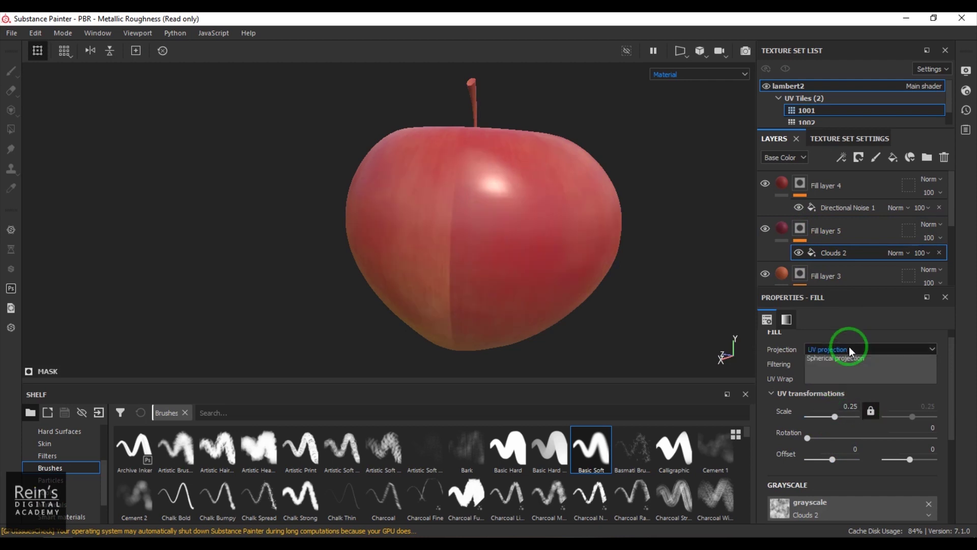
left_click(850, 376)
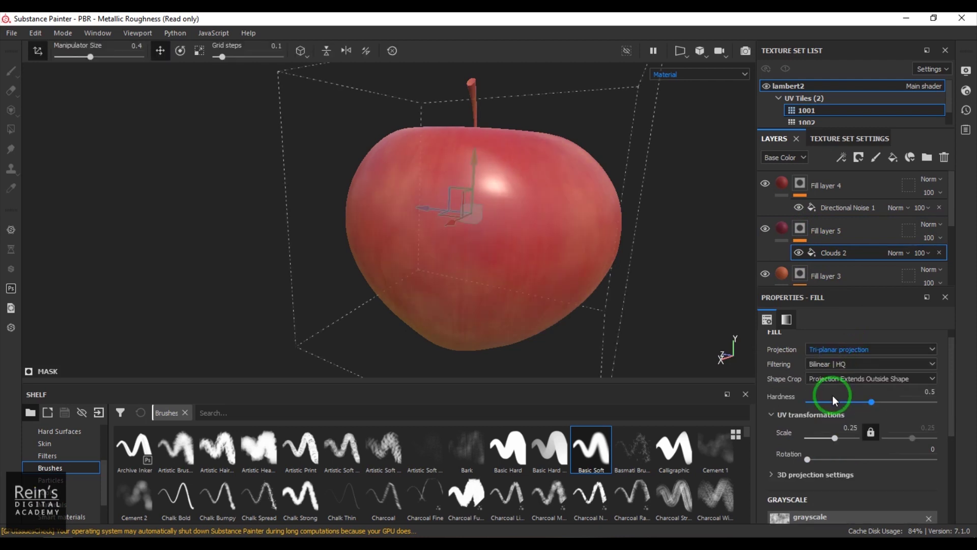
right_click_drag(669, 288, 617, 264, "alt")
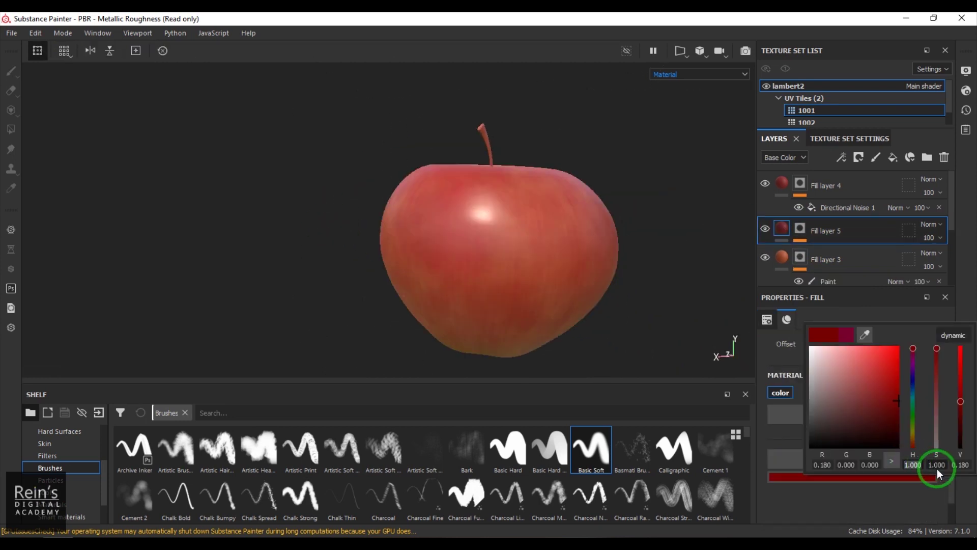
Darken Fill layer 5's red further and lower its opacity to 72.
type("0.950")
type(".99")
mouse_move(894, 400)
left_mouse_down()
mouse_move(902, 415)
mouse_move(904, 401)
left_mouse_up()
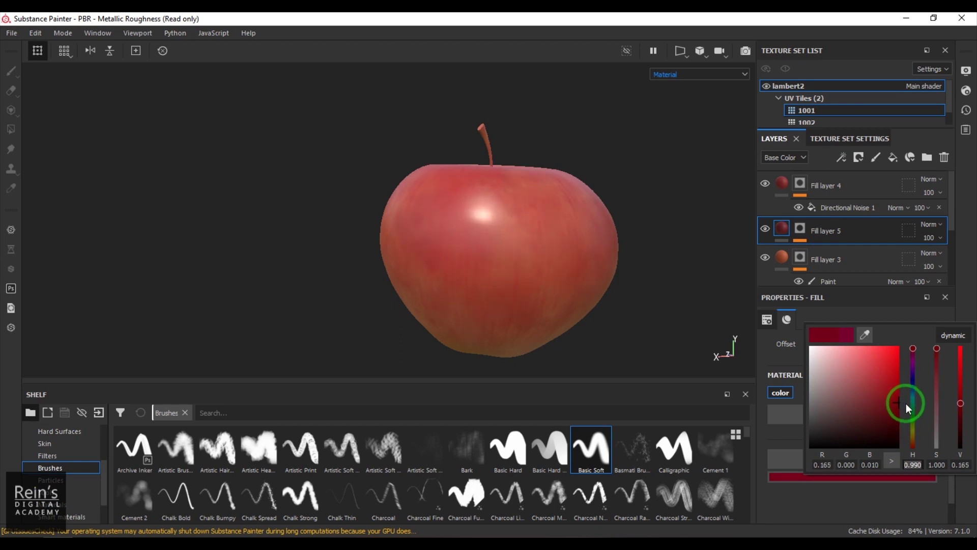
left_click_drag(505, 246, 620, 285, "alt")
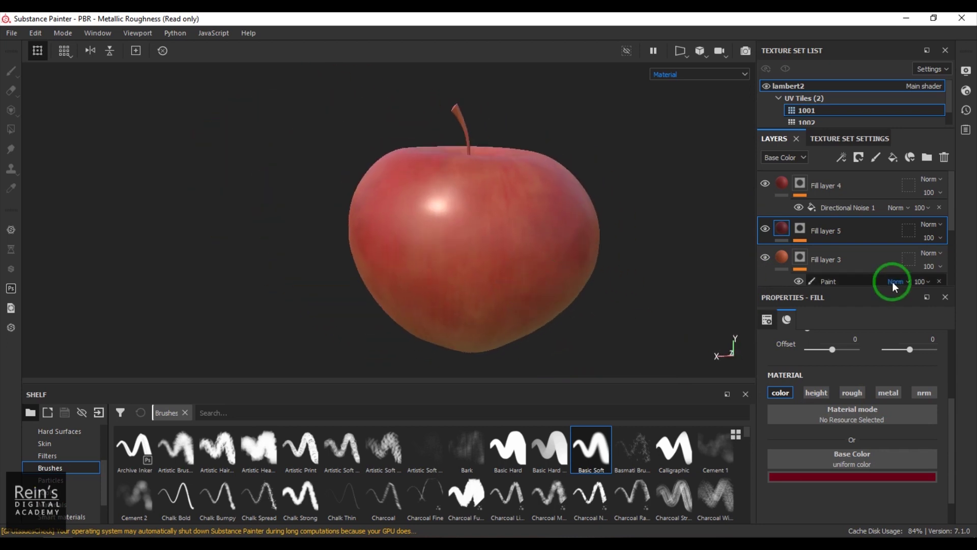
left_click(931, 237)
mouse_move(929, 260)
left_mouse_down()
mouse_move(953, 262)
mouse_move(959, 270)
mouse_move(935, 269)
mouse_move(953, 273)
left_mouse_up()
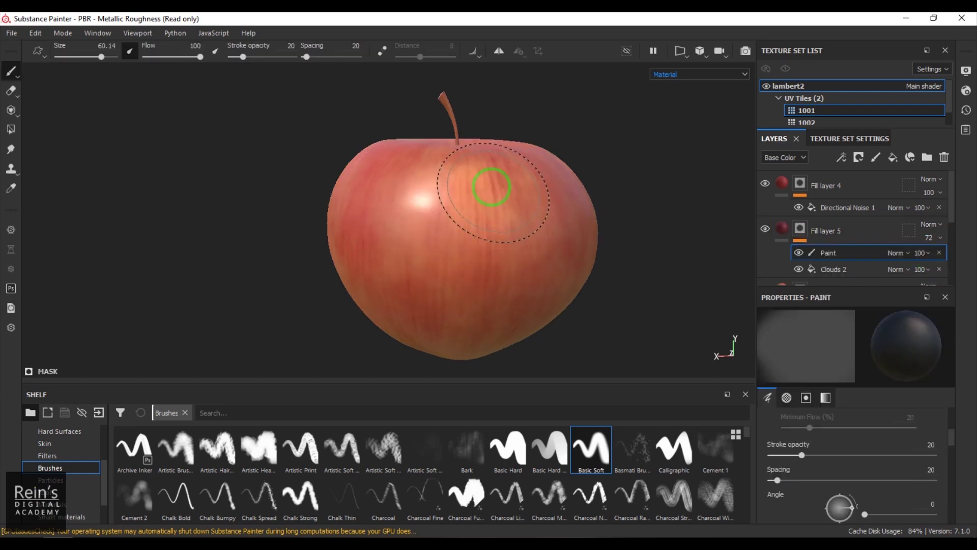
Paint subtle streaks on the apple's upper right and toggle Fill layer 4 to compare.
mouse_move(491, 188)
left_mouse_down()
mouse_move(448, 212)
mouse_move(507, 281)
mouse_move(497, 209)
left_mouse_up()
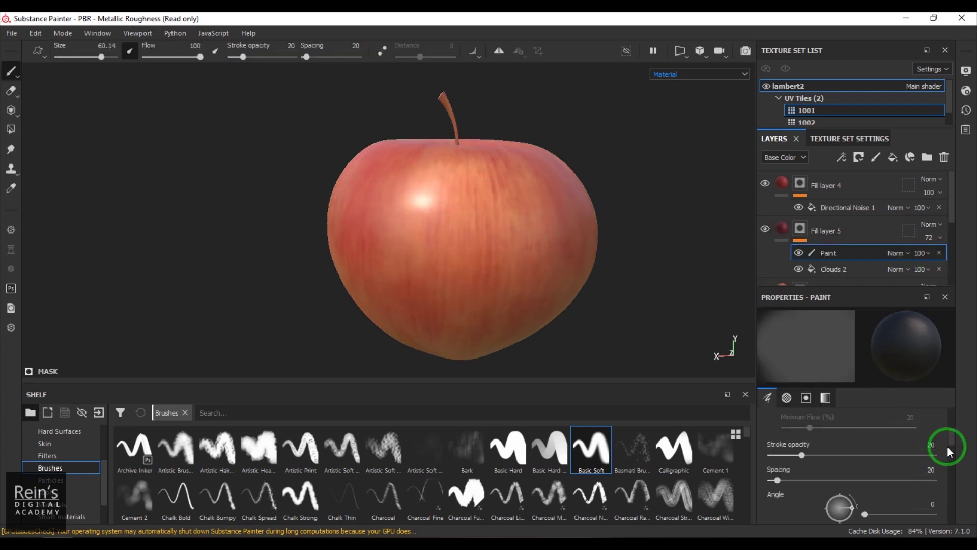
scroll(949, 433, "up", 3)
left_click(765, 185)
left_click(764, 185)
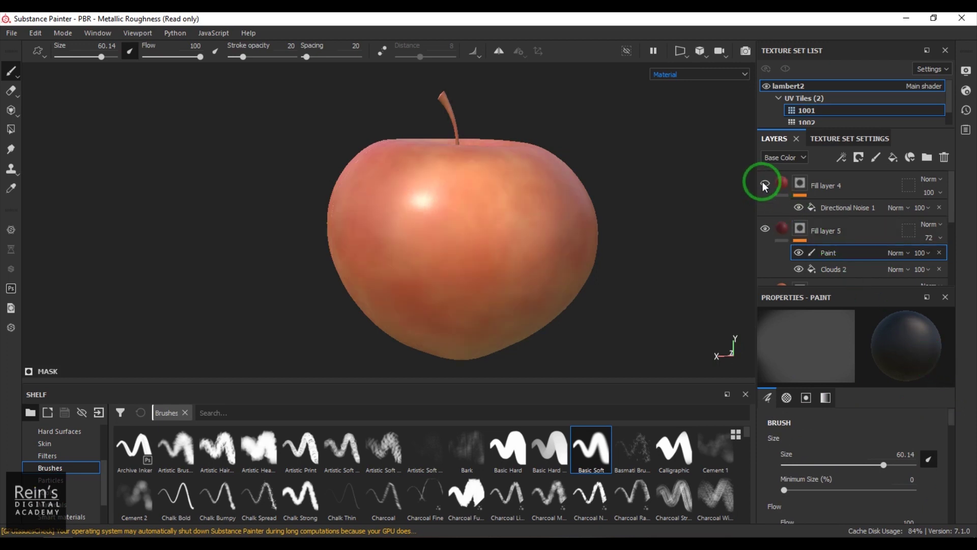
scroll(829, 249, "down", 5)
Add a paint layer inside Fill layer 2, then set Directional Noise 1 contrast 0.18, balance 0.74.
left_click(827, 241)
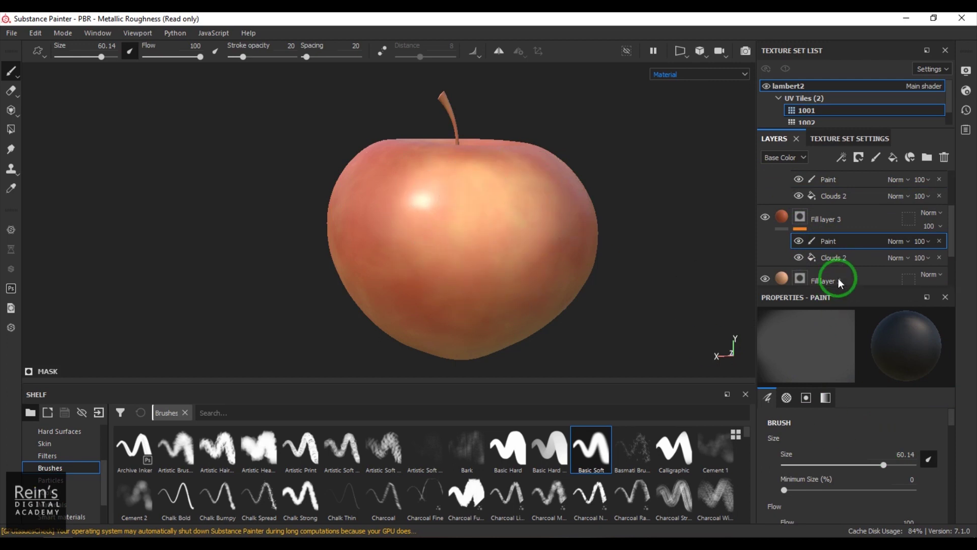
scroll(839, 278, "down", 2)
left_click(805, 217)
left_click(845, 159)
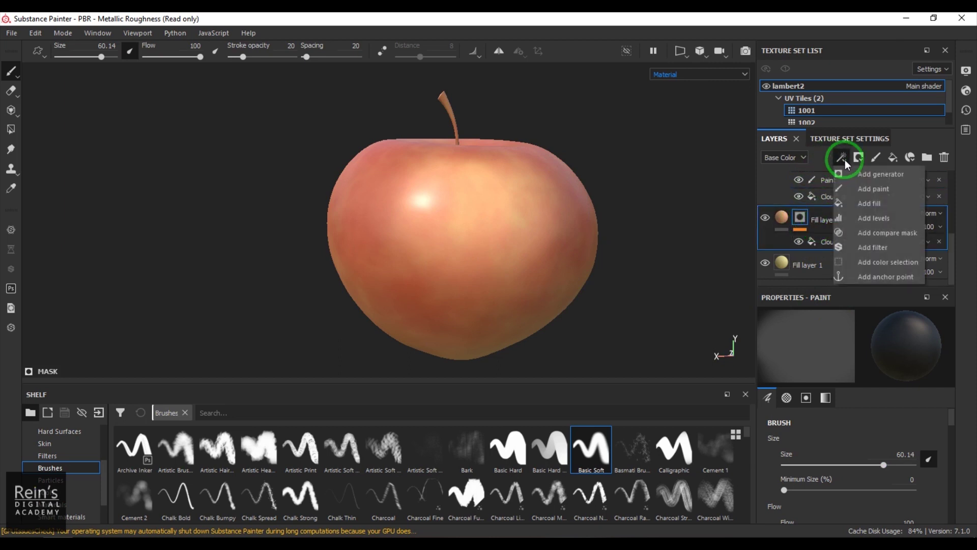
left_click(872, 191)
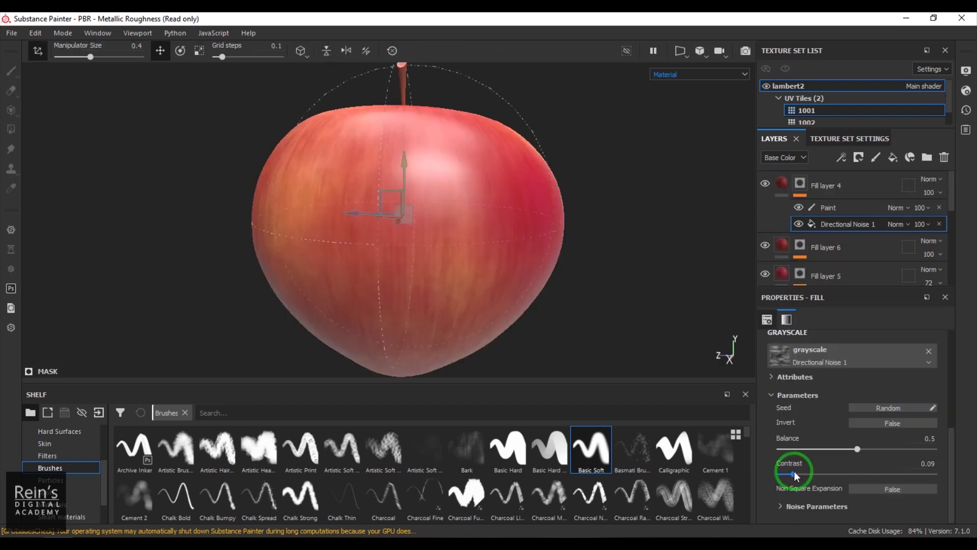
left_click_drag(794, 473, 809, 474)
left_click_drag(857, 448, 896, 452)
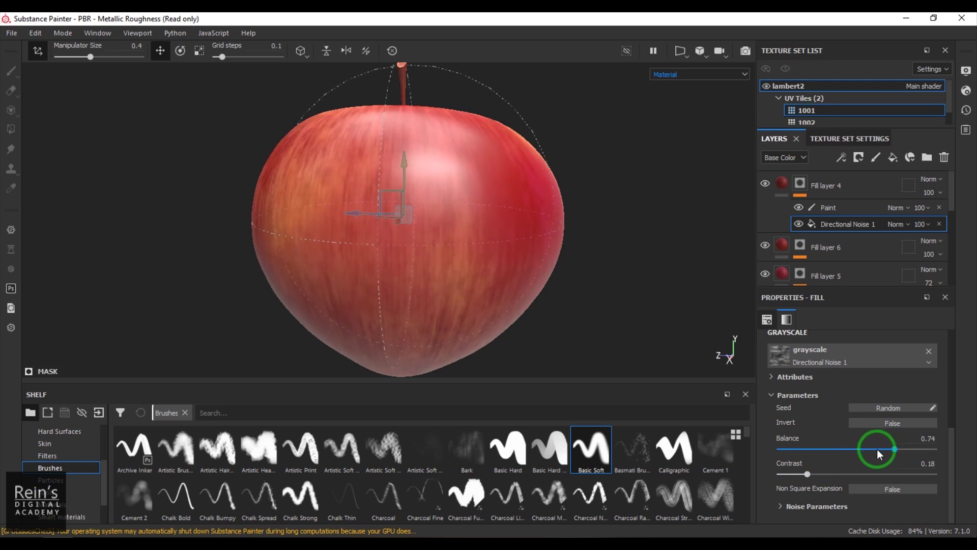
Select Fill layer 6's Directional Noise 2 mask and set contrast 0.11 and balance 0.6.
left_click(817, 249)
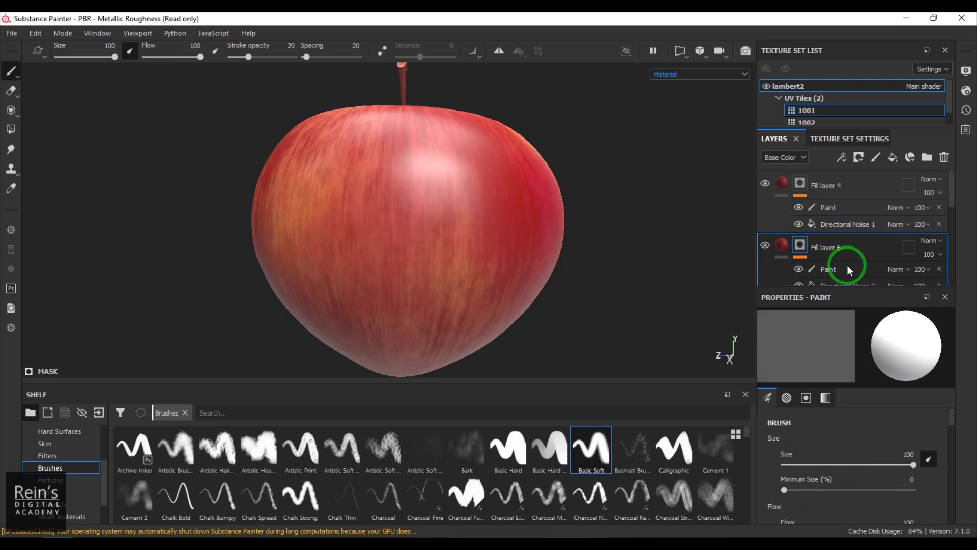
key("ctrl+v")
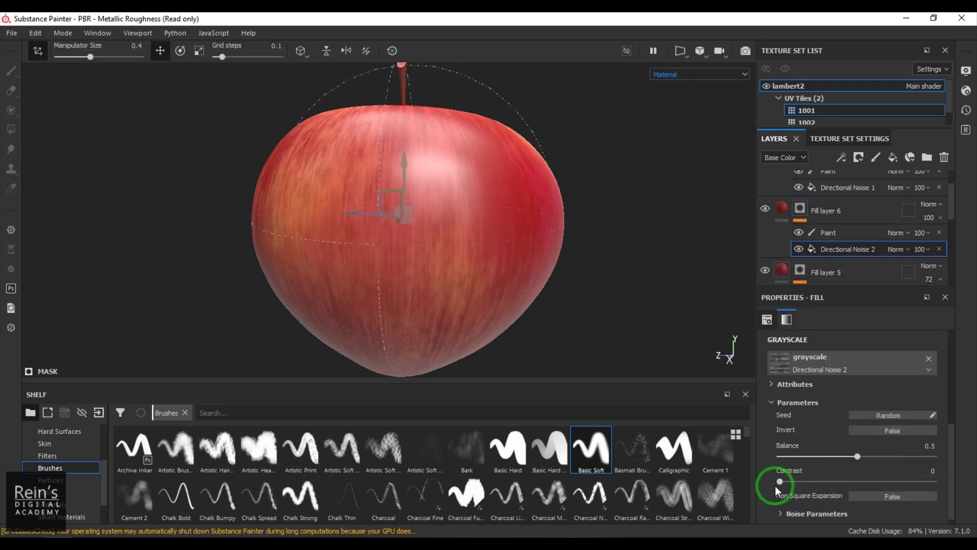
left_click(796, 481)
left_click(857, 457)
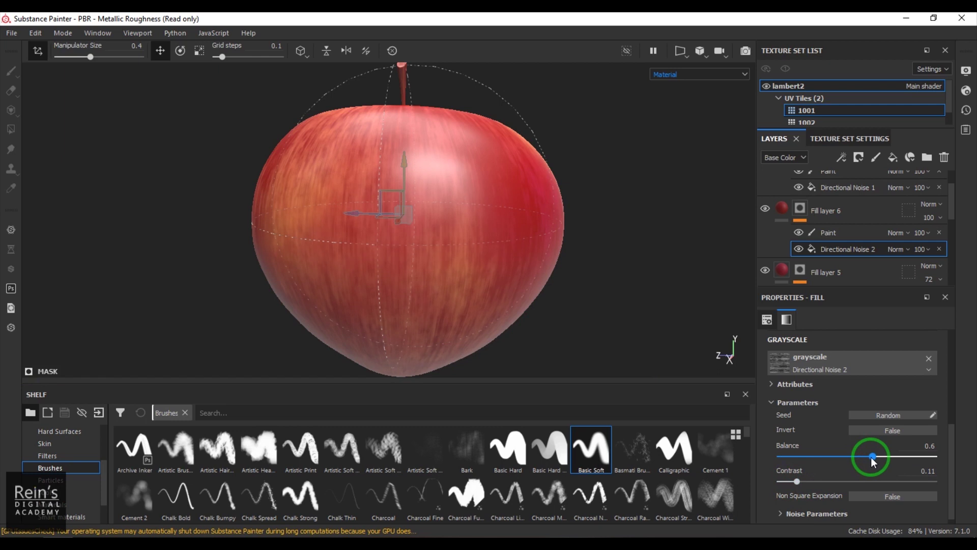
left_click_drag(323, 197, 447, 243, "alt")
scroll(866, 268, "up", 2)
Toggle Fill layers 4, 5, 6 and 7 on and off to compare their streaks.
left_click(765, 182)
left_click(765, 182)
left_click(765, 182)
left_click(766, 181)
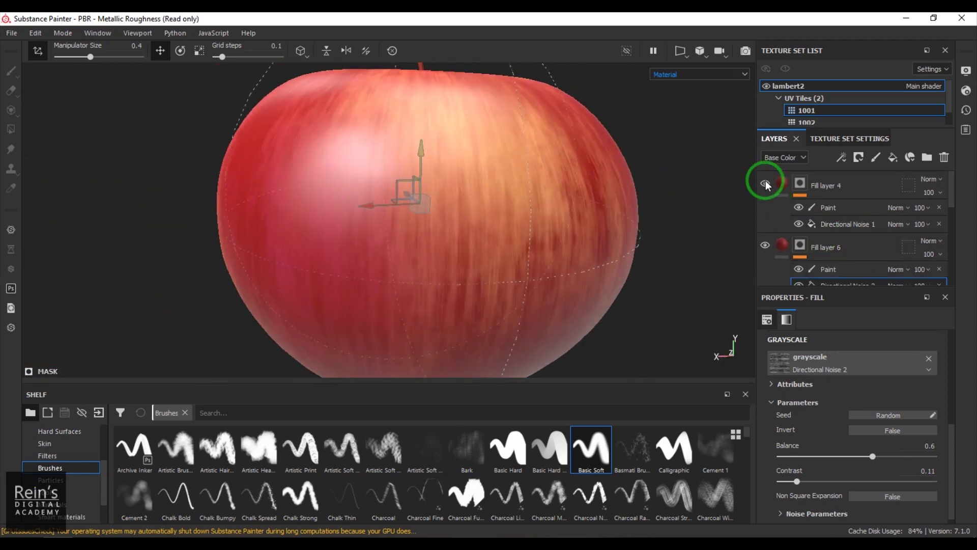
left_click(766, 182)
left_click(765, 246)
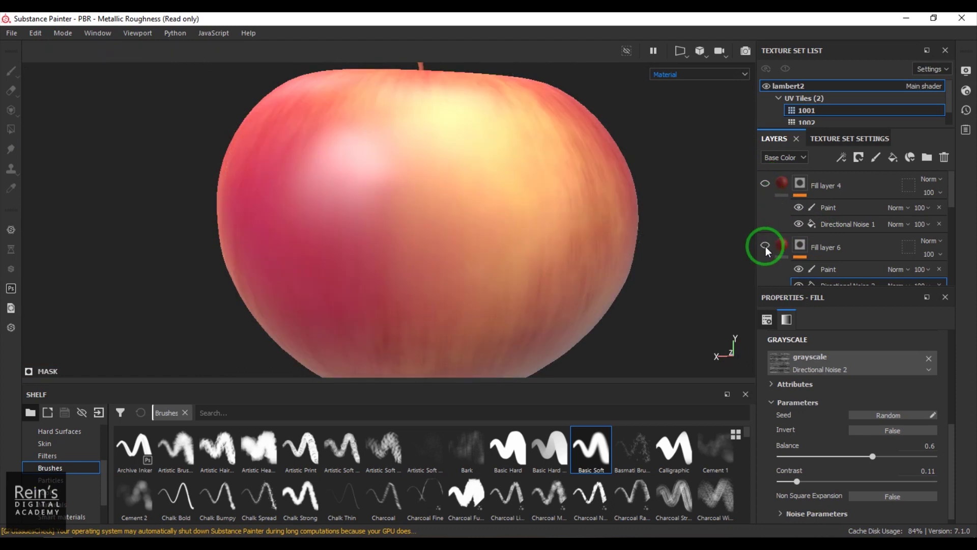
scroll(765, 246, "down", 3)
left_click(765, 235)
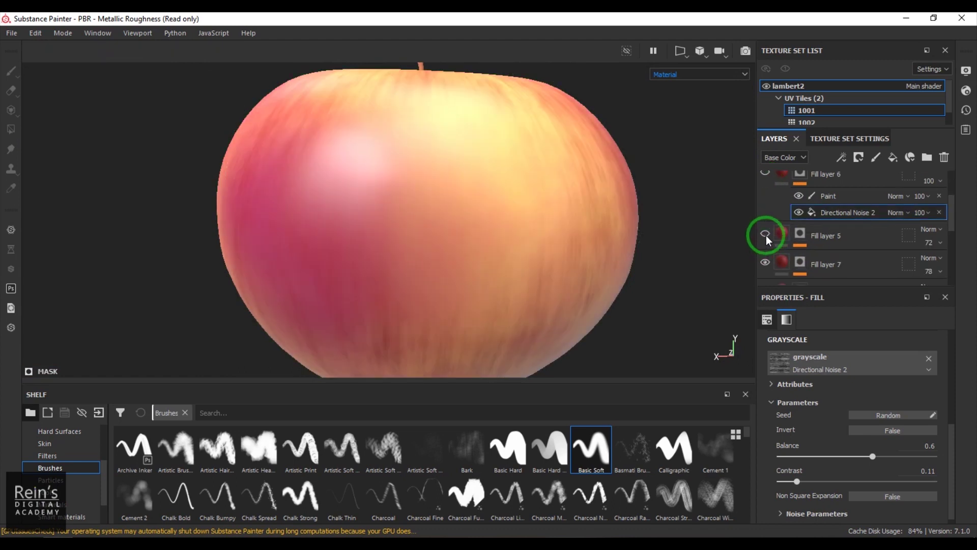
left_click(767, 262)
left_click(766, 261)
Set the second scale value of Fill layer 7's Directional Noise 3 to 1.5.
left_click(801, 262)
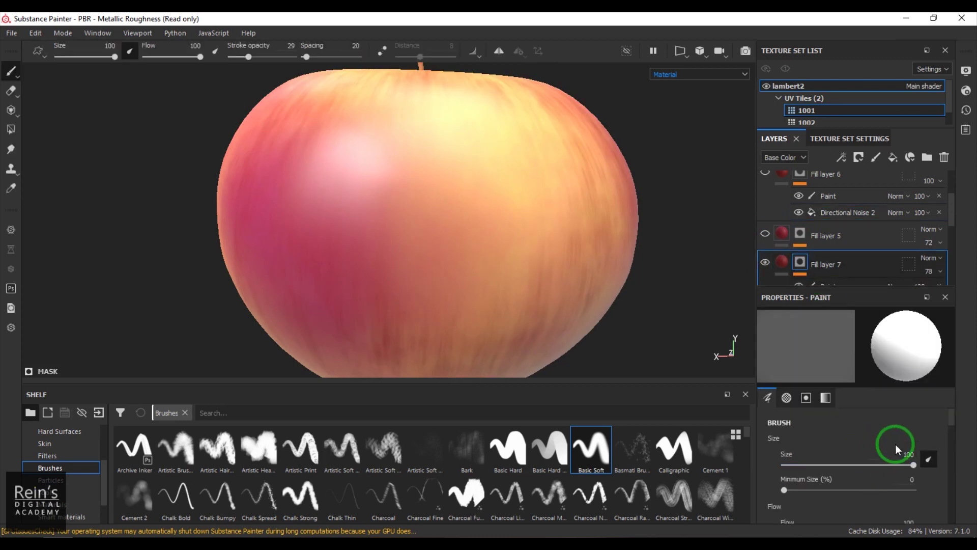
scroll(834, 254, "down", 1)
left_click(836, 267)
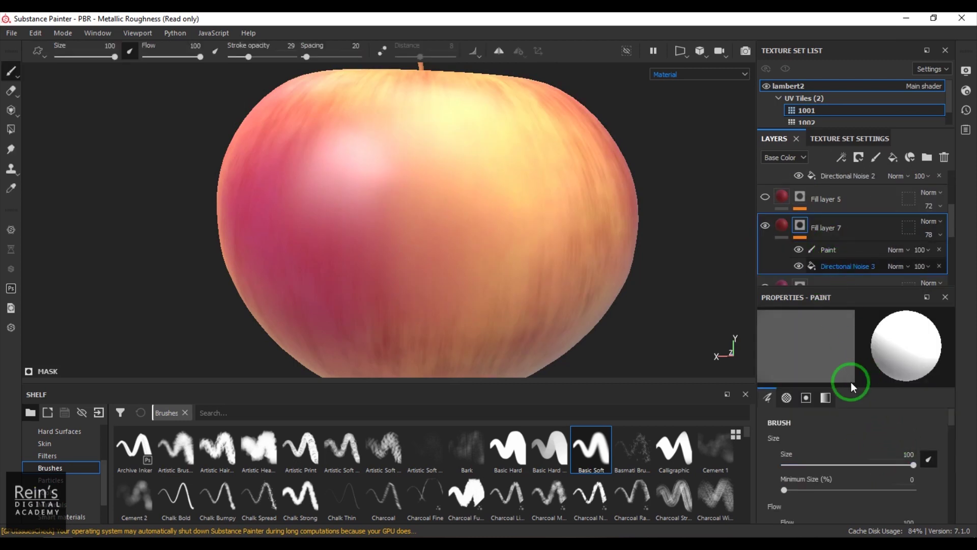
scroll(912, 451, "down", 1)
scroll(912, 448, "up", 4)
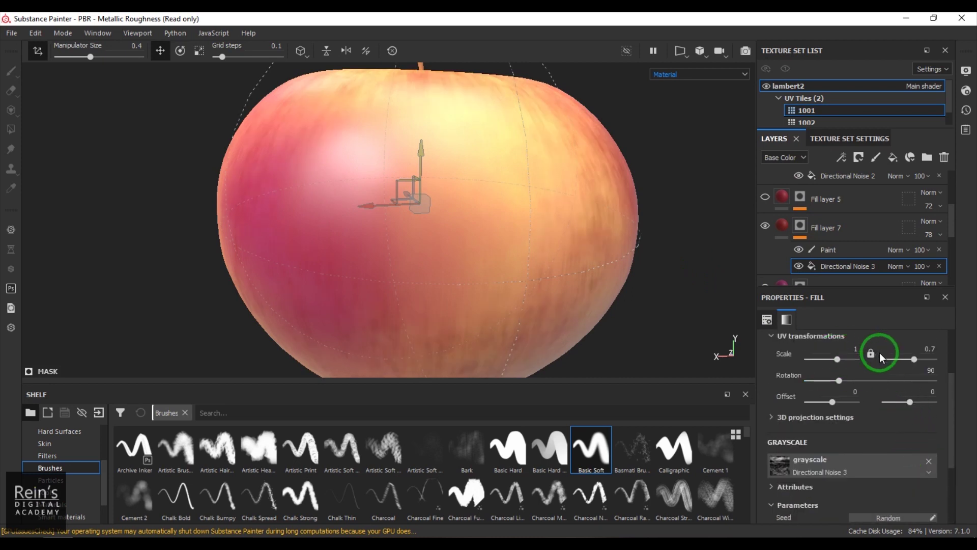
left_click(907, 349)
type("1.")
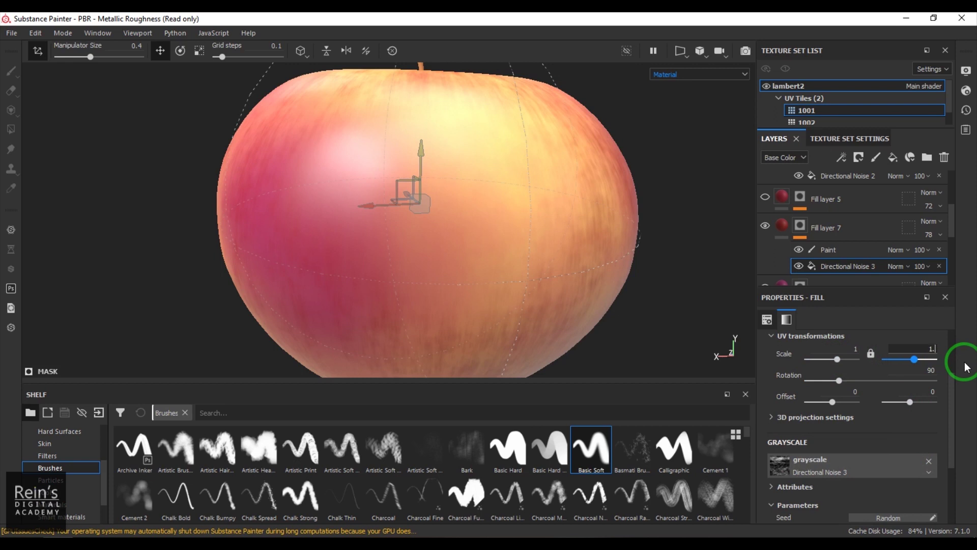
type("5")
key("Return")
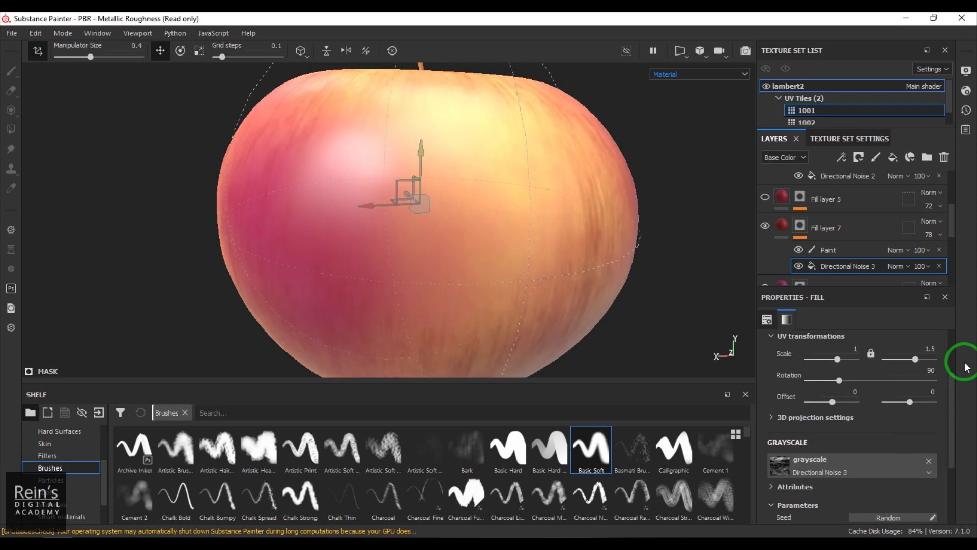
scroll(898, 240, "up", 2)
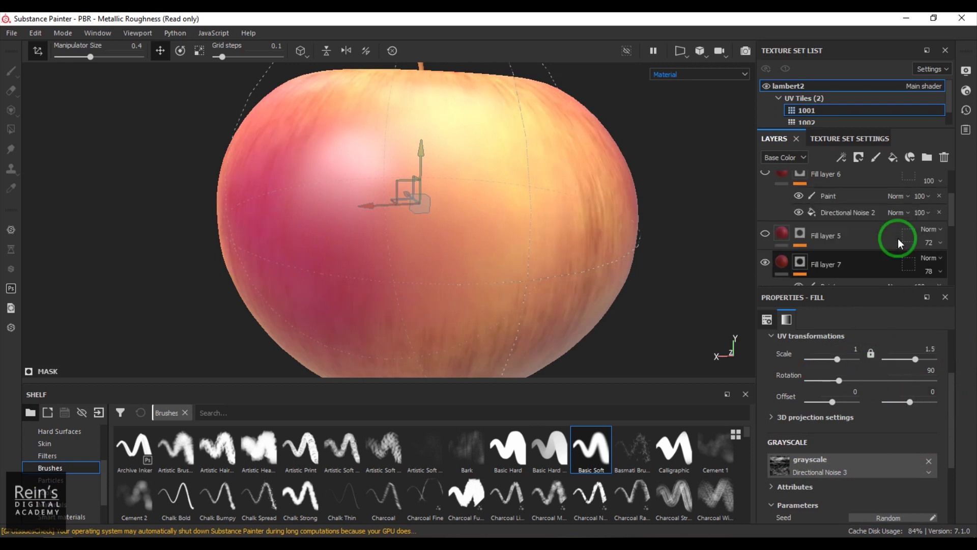
scroll(845, 236, "up", 2)
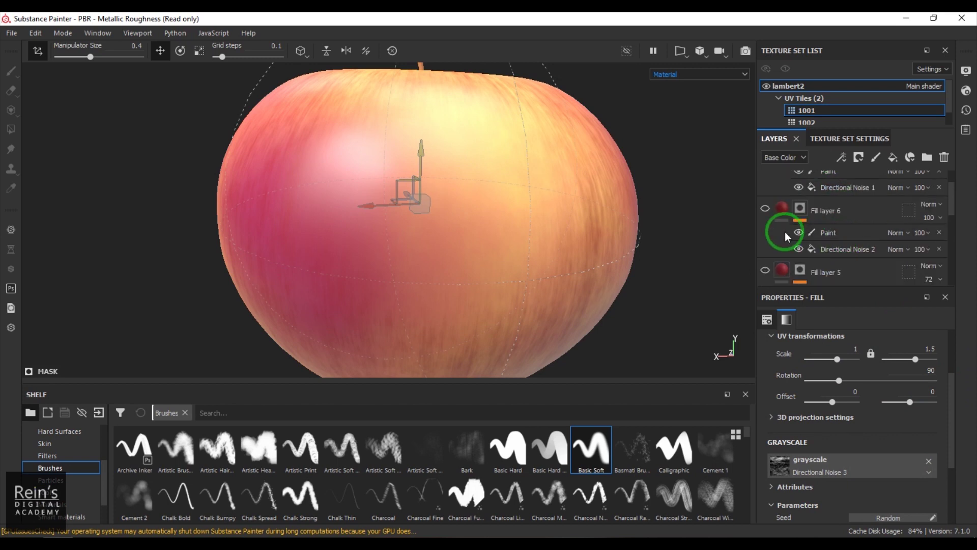
scroll(784, 242, "down", 2)
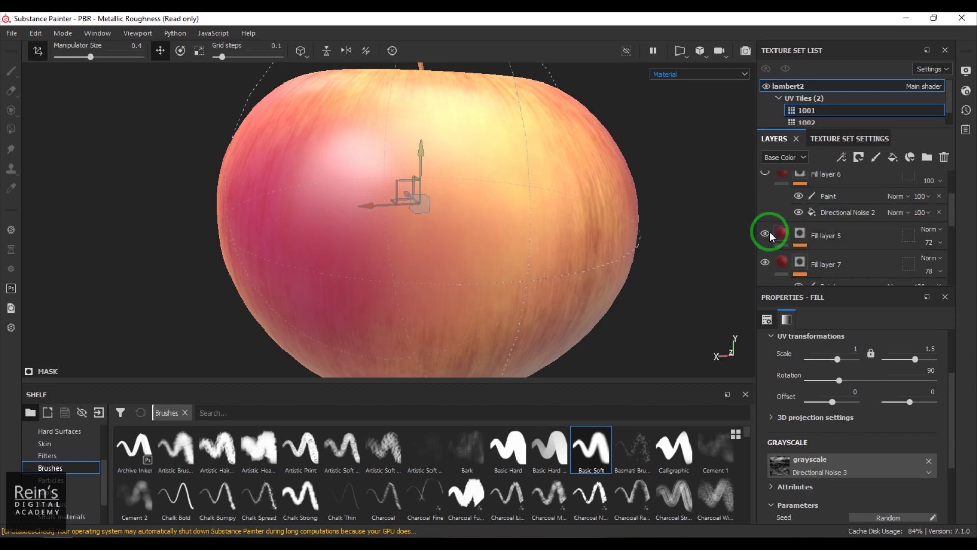
scroll(771, 198, "up", 2)
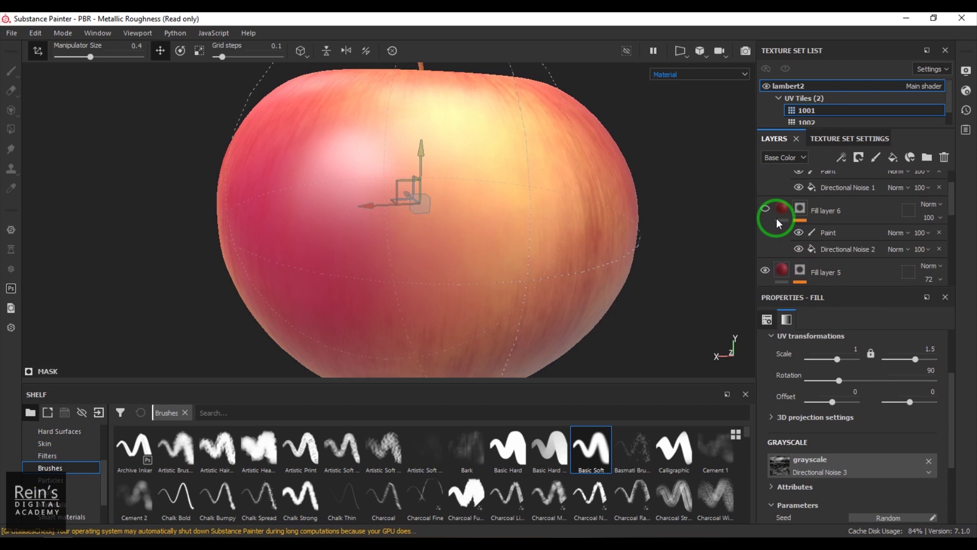
Show Fill layer 6 again and scale its Directional Noise 2 to 0.8 by 1.2.
left_click(765, 208)
left_click(835, 248)
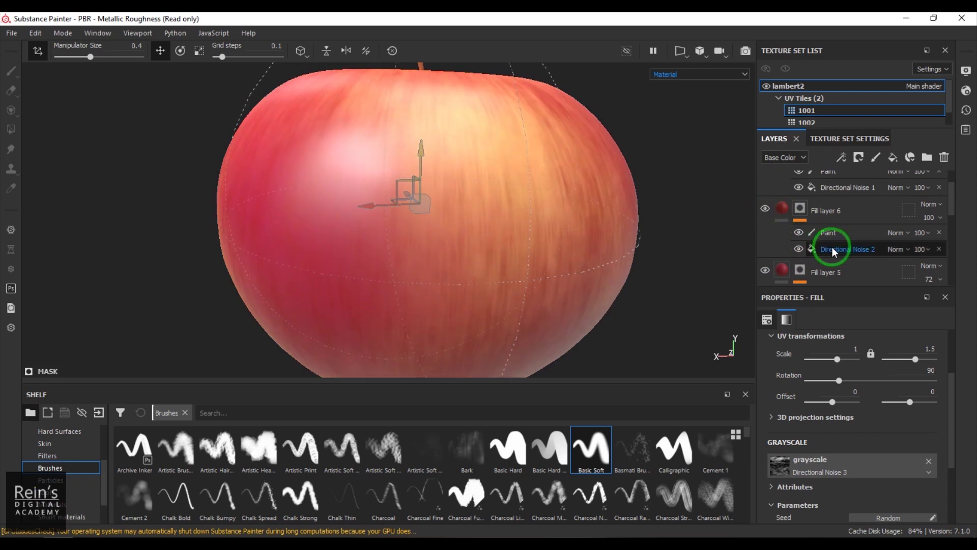
left_click(907, 451)
left_click(871, 351)
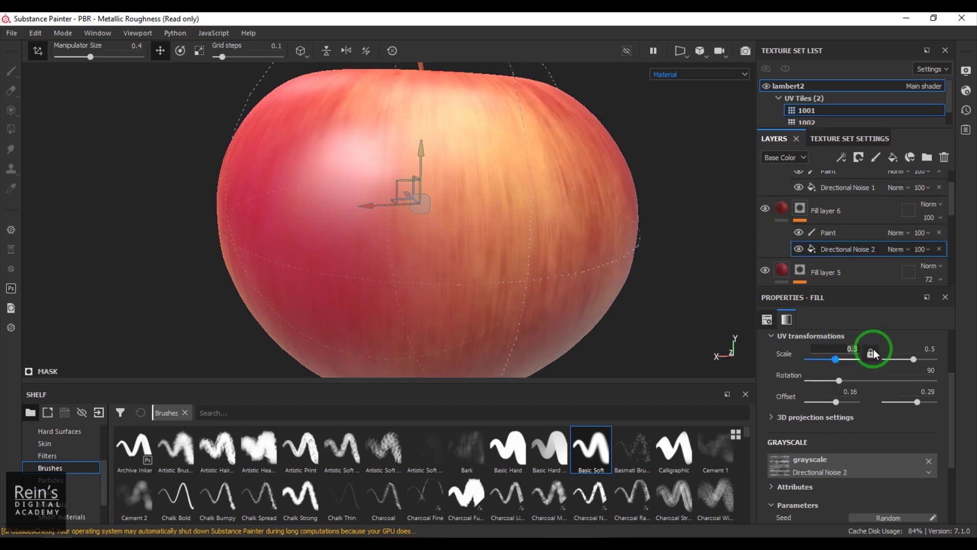
type("8")
key("Return")
left_click(953, 348)
type("1.2")
key("Return")
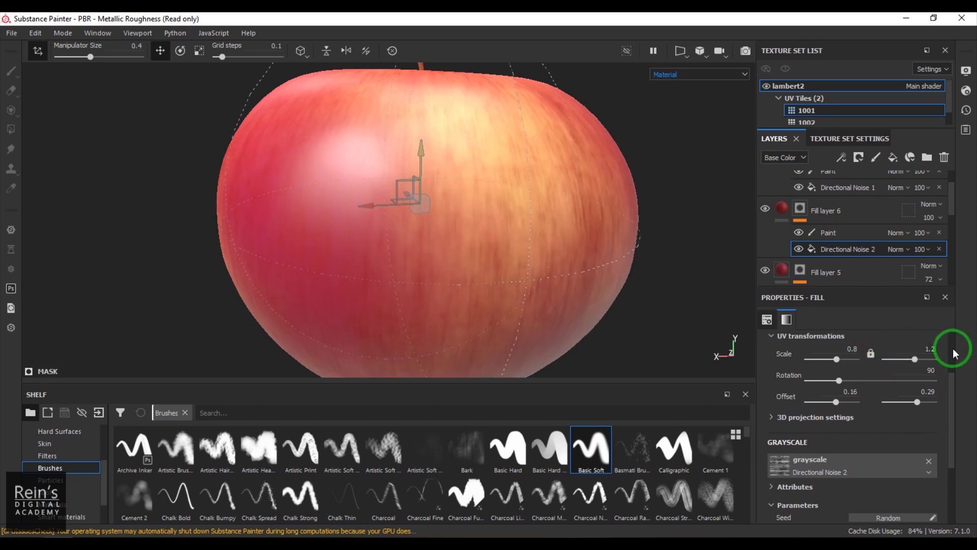
scroll(912, 384, "up", 1)
scroll(855, 229, "up", 1)
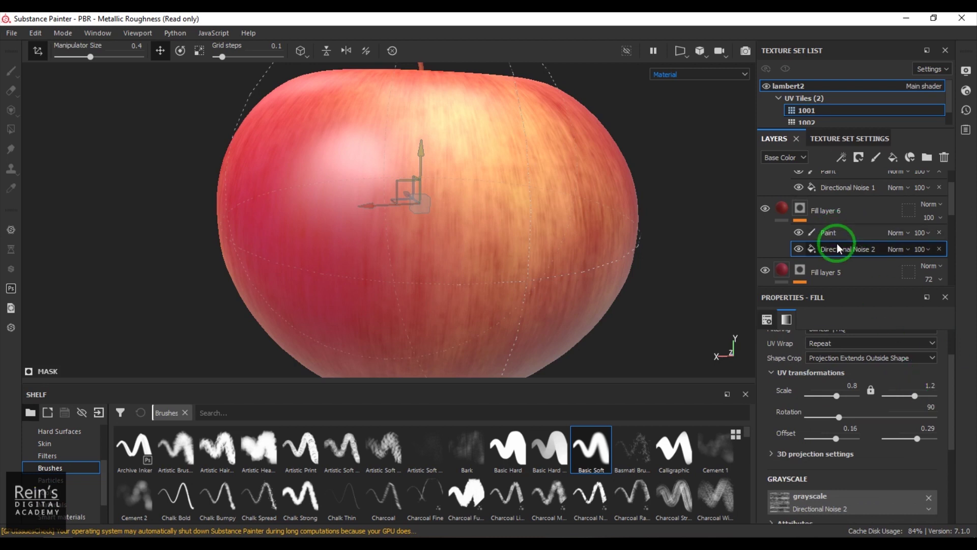
Select Directional Noise 1 and try new scale values, setting the first to 0.3.
left_click(835, 224)
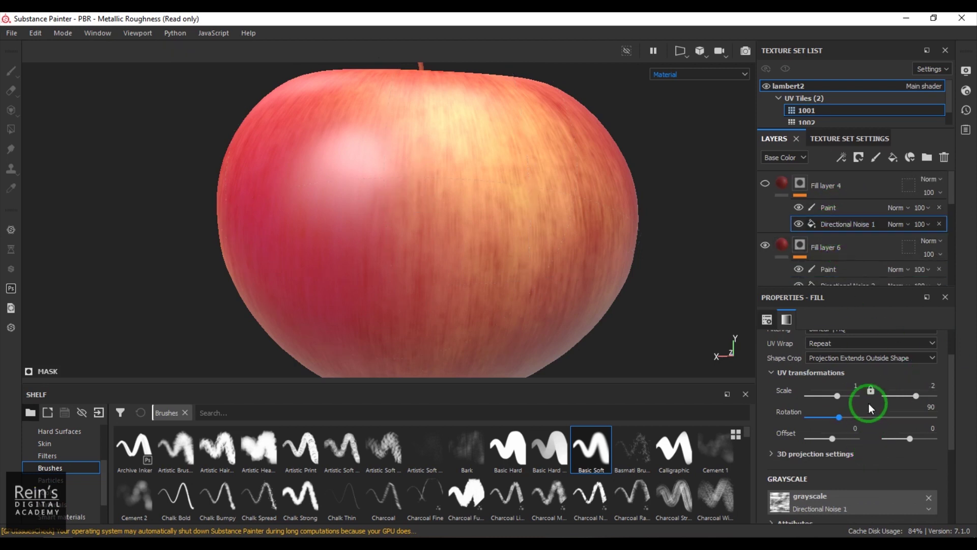
left_click(891, 385)
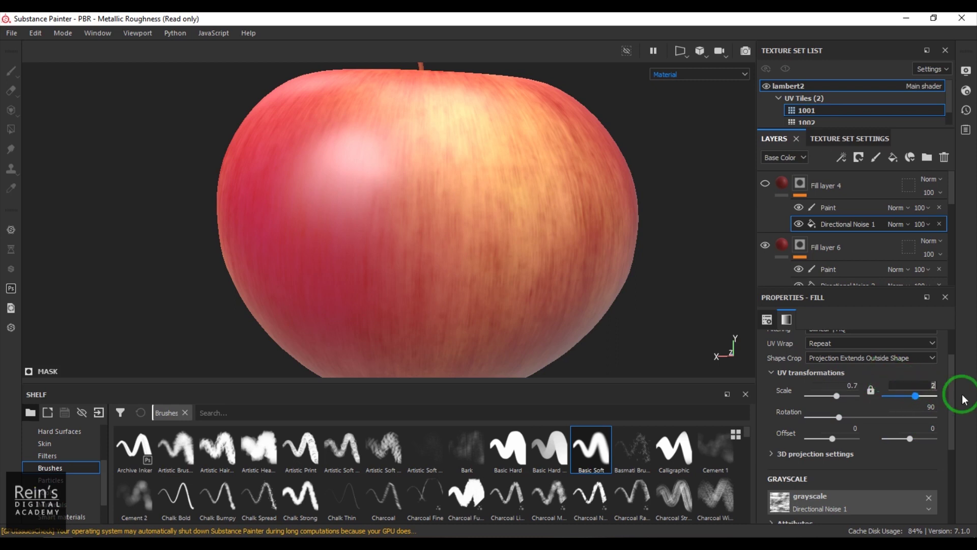
key("Return")
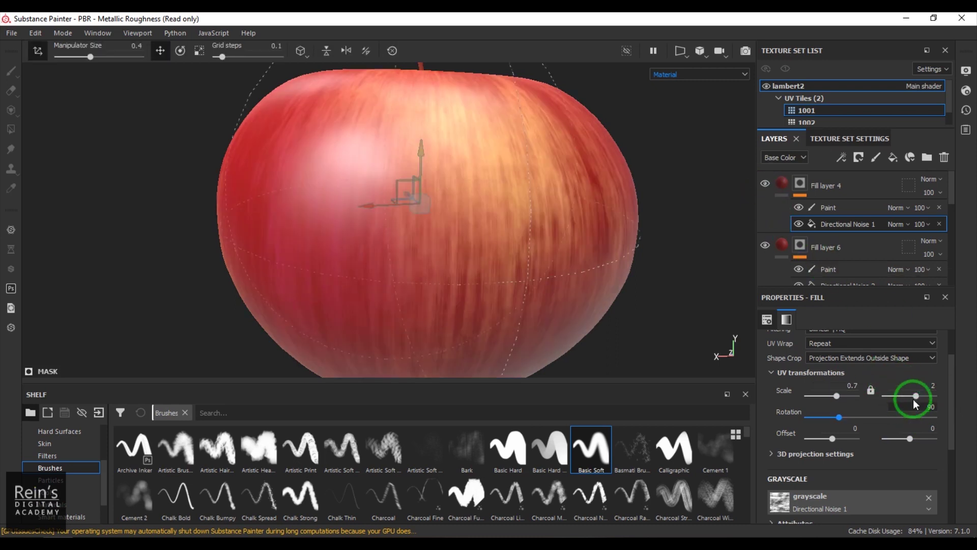
key("Return")
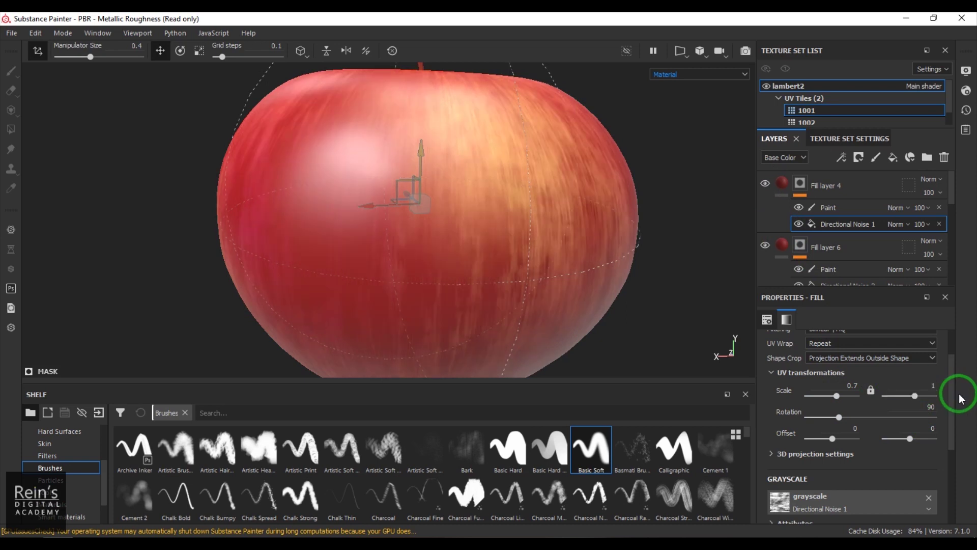
left_click_drag(837, 399, 838, 401)
left_click(842, 385)
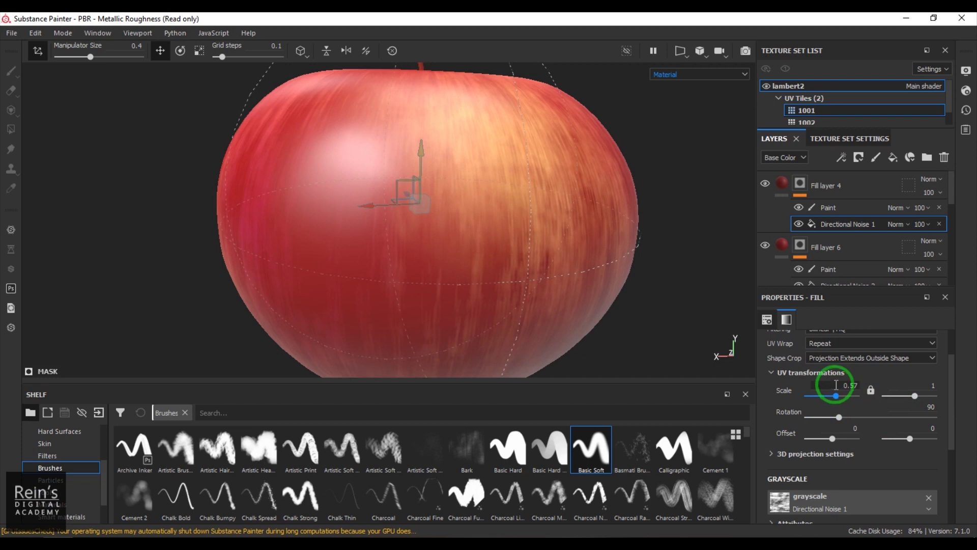
type("0.3")
key("Return")
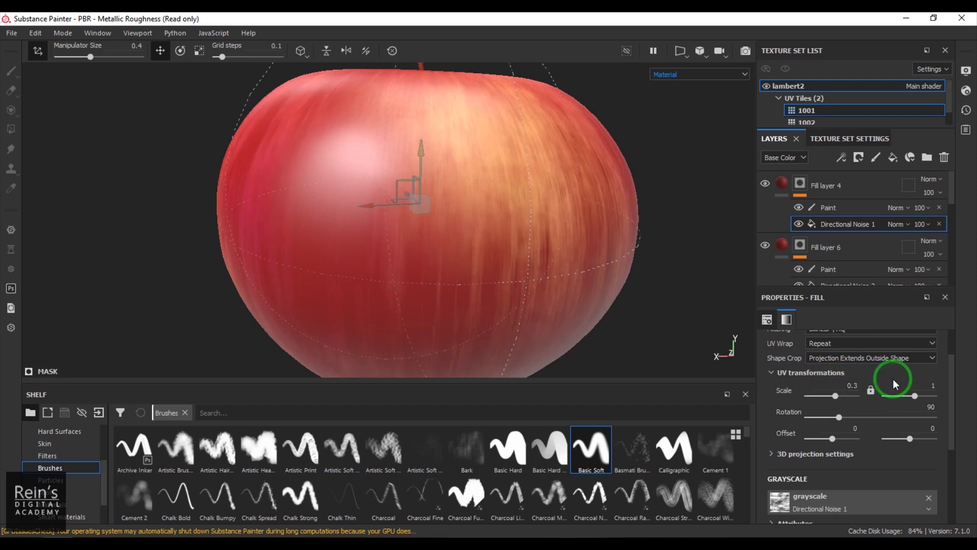
Settle the Directional Noise 1 scale at 0.5 by 0.6.
left_click(916, 396)
type("0.4")
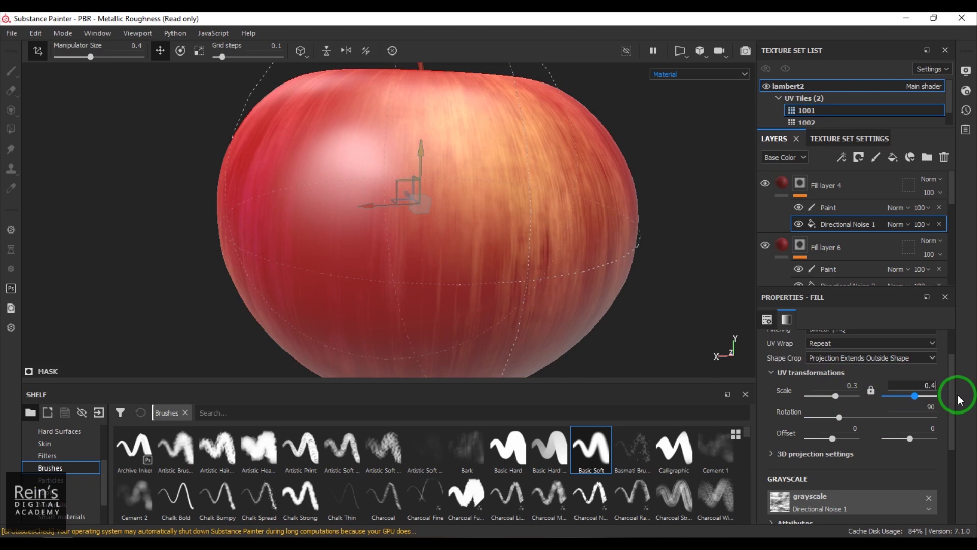
key("Return")
left_click(916, 392)
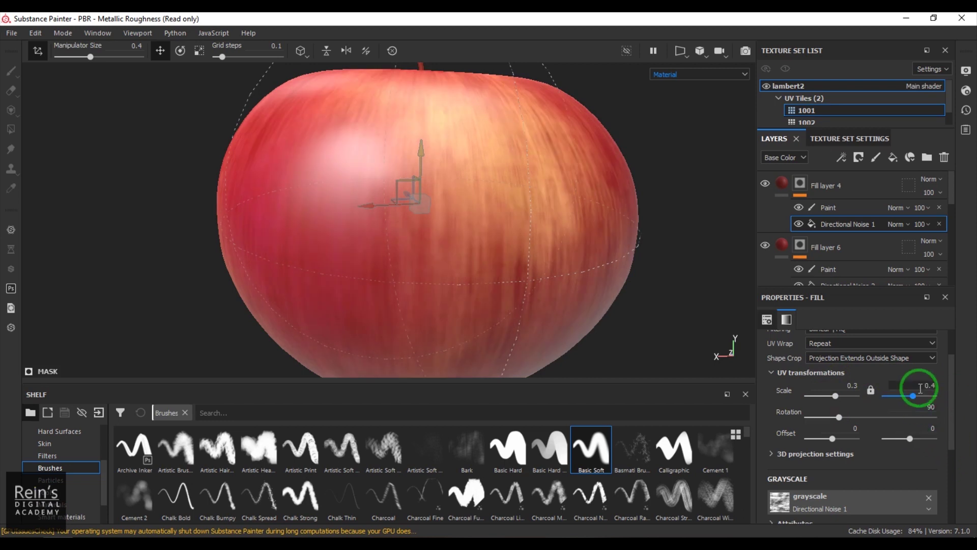
type("0")
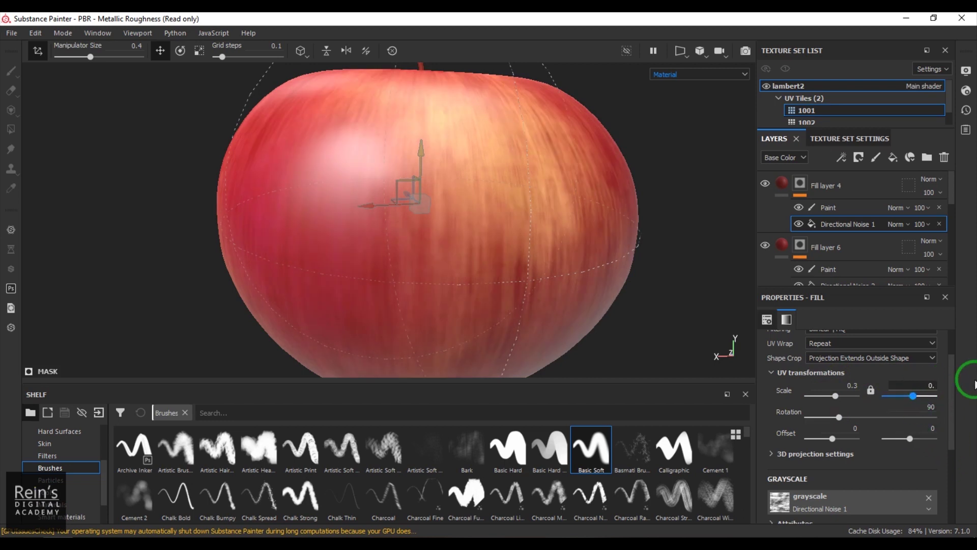
key("Return")
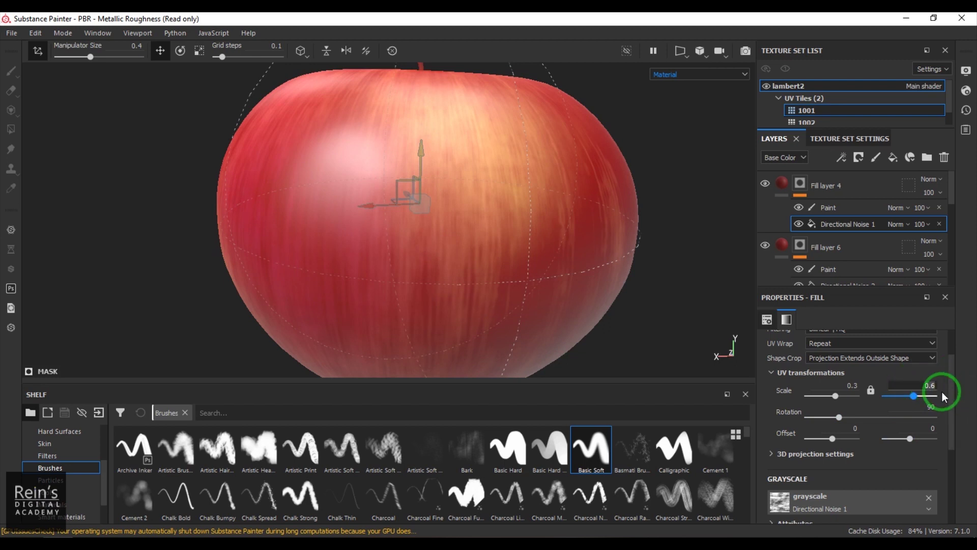
left_click(871, 391)
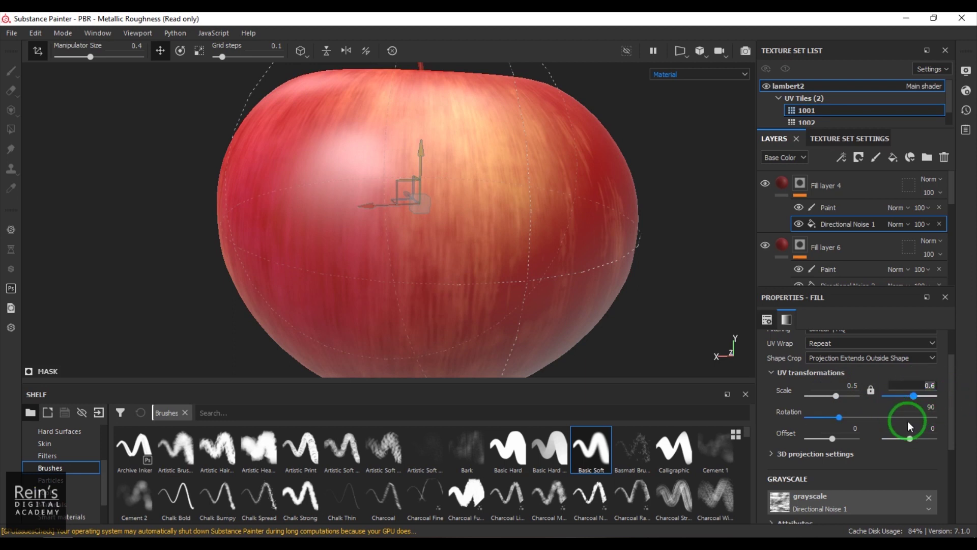
scroll(528, 182, "up", 4)
scroll(535, 187, "down", 5)
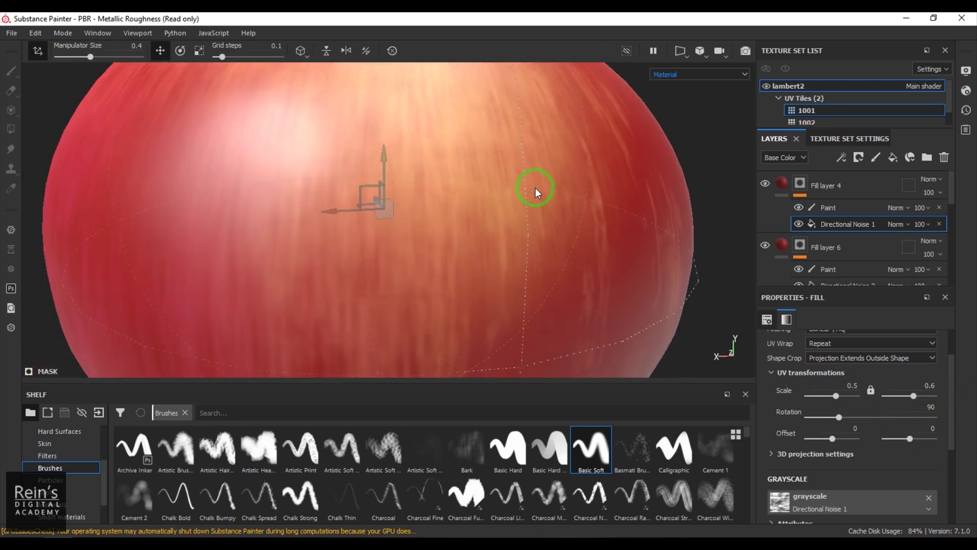
Compare Fill layer 4 on and off, then set its Directional Noise 1 mask Invert to True.
left_click(766, 182)
left_click(765, 182)
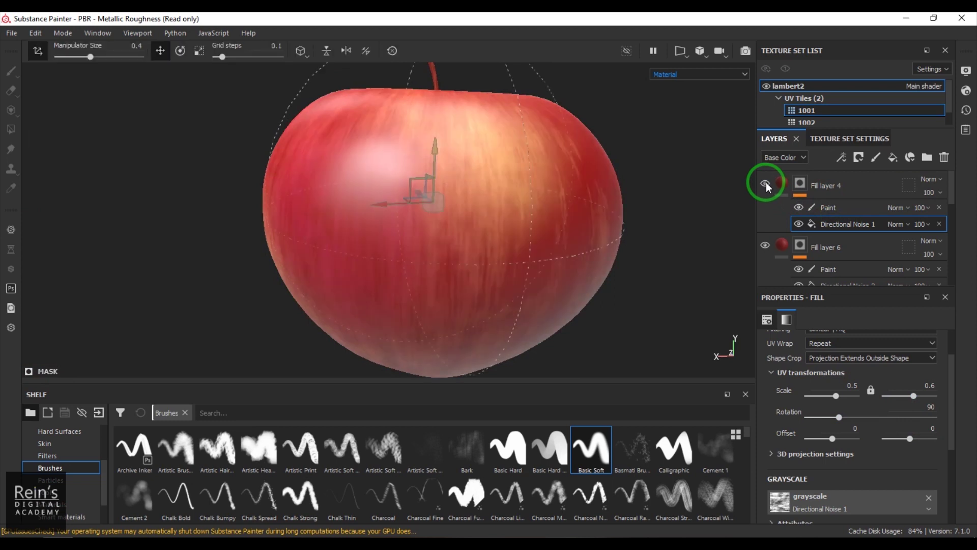
left_click(838, 225)
scroll(924, 426, "up", 2)
scroll(927, 426, "down", 4)
scroll(926, 426, "down", 2)
left_click(916, 470)
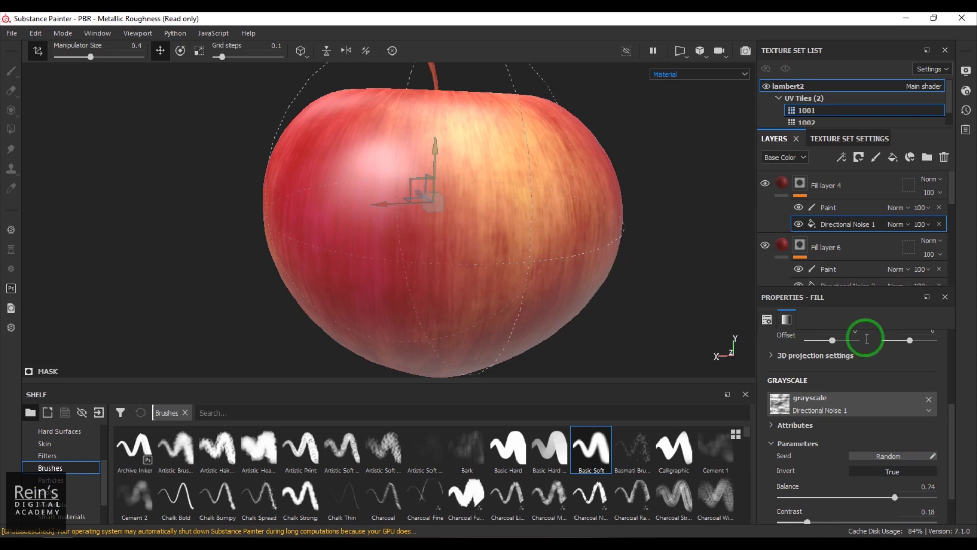
Hide Fill layer 5 and Fill layer 8.
scroll(857, 255, "down", 5)
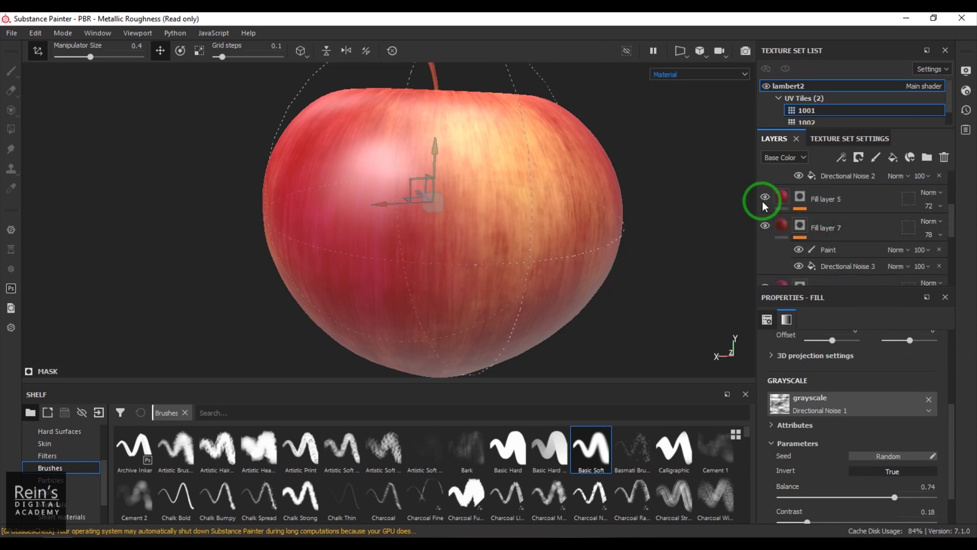
left_click(765, 199)
scroll(807, 218, "down", 2)
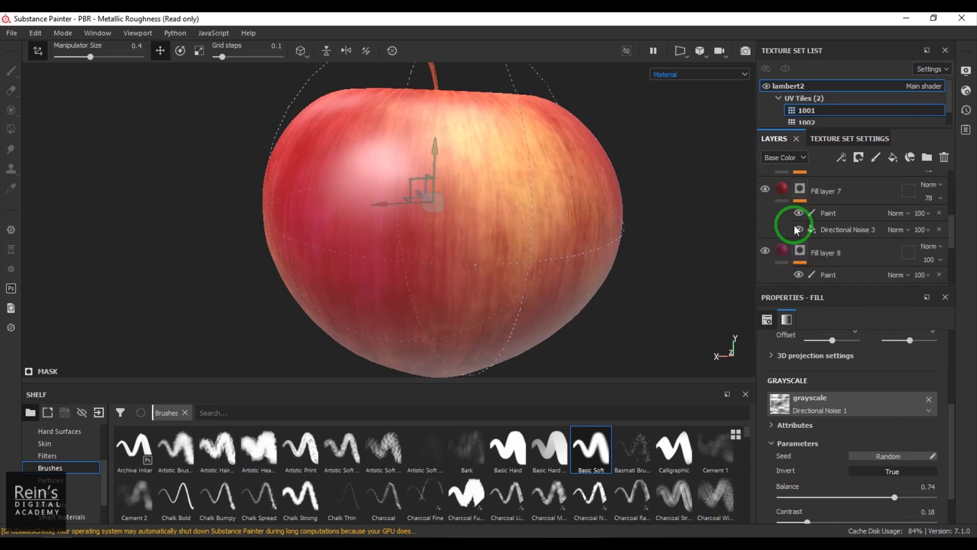
left_click(784, 251)
left_click(764, 251)
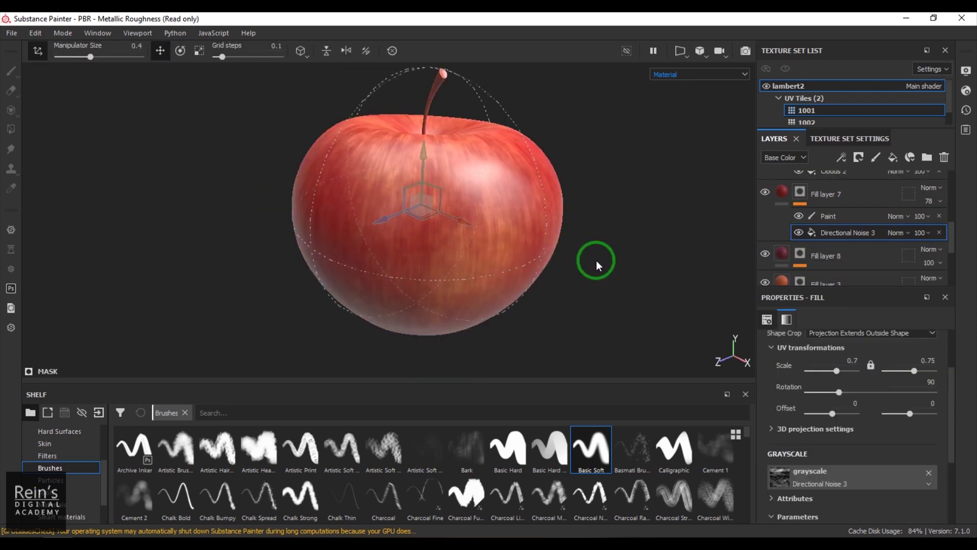
scroll(847, 242, "up", 4)
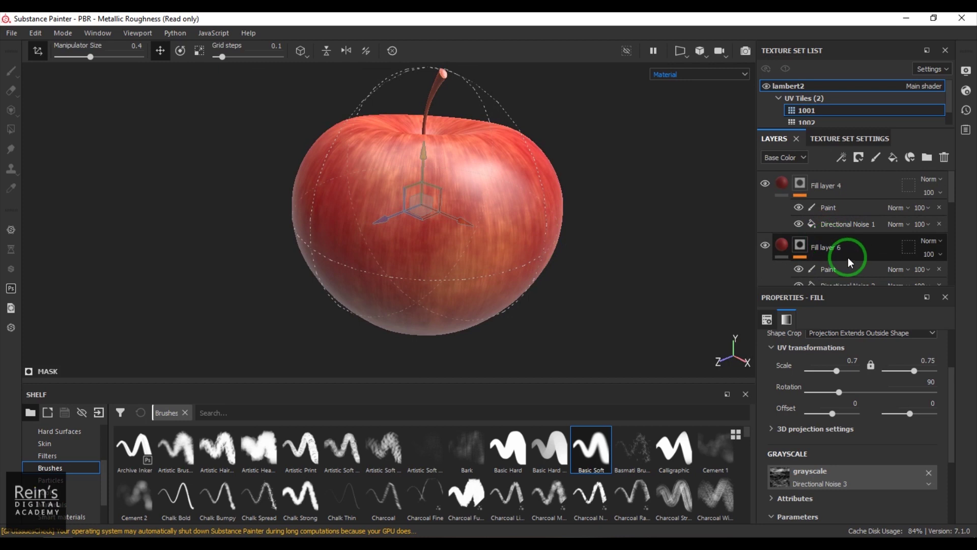
Set Fill layer 4's Paint mask Grayscale value to 0 (black).
left_click(833, 211)
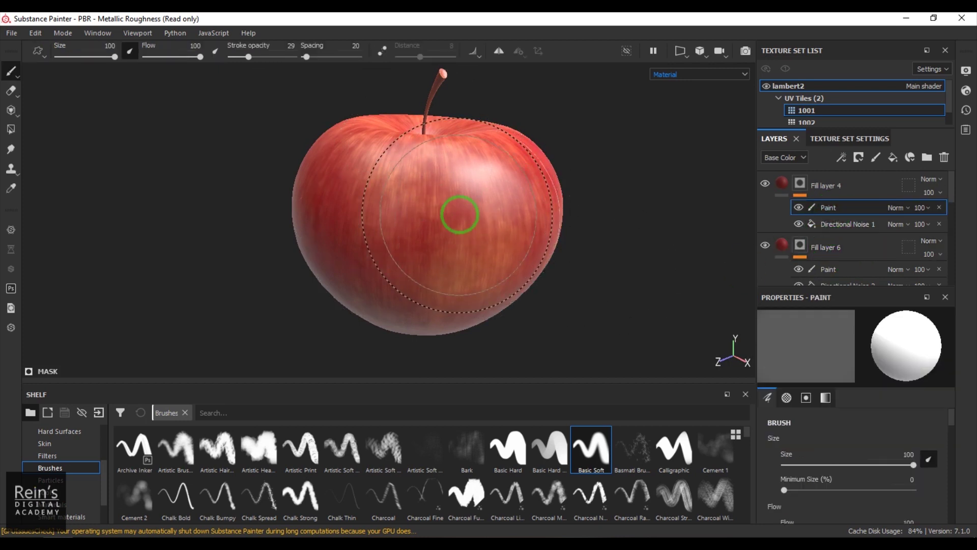
scroll(911, 462, "down", 6)
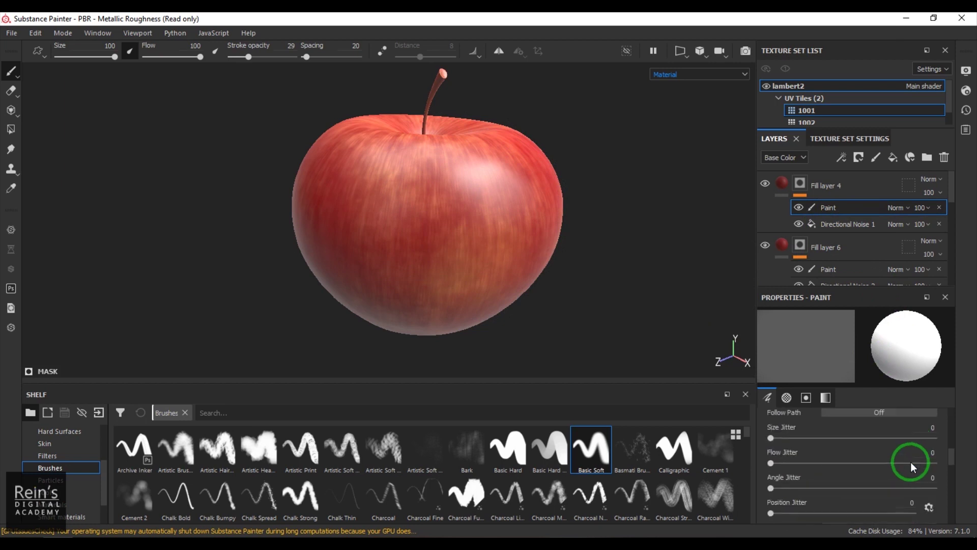
scroll(911, 461, "down", 3)
left_click_drag(911, 460, 677, 463)
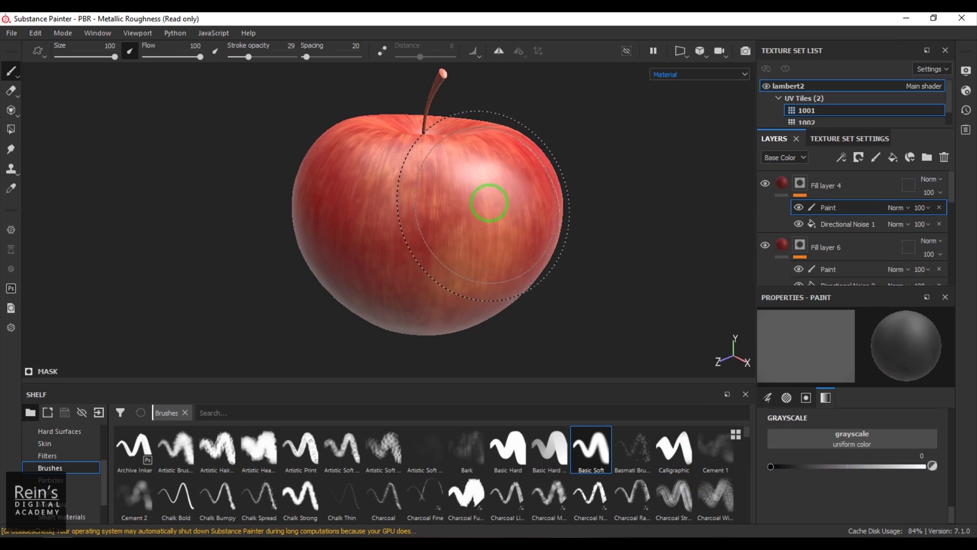
Orbit the apple upright and select Directional Noise 3 under Fill layer 7.
left_click_drag(392, 273, 472, 232, "alt")
mouse_move(378, 253)
left_mouse_down("alt")
mouse_move(428, 245)
mouse_move(349, 240)
left_mouse_up("alt")
scroll(865, 239, "down", 4)
left_click(934, 245)
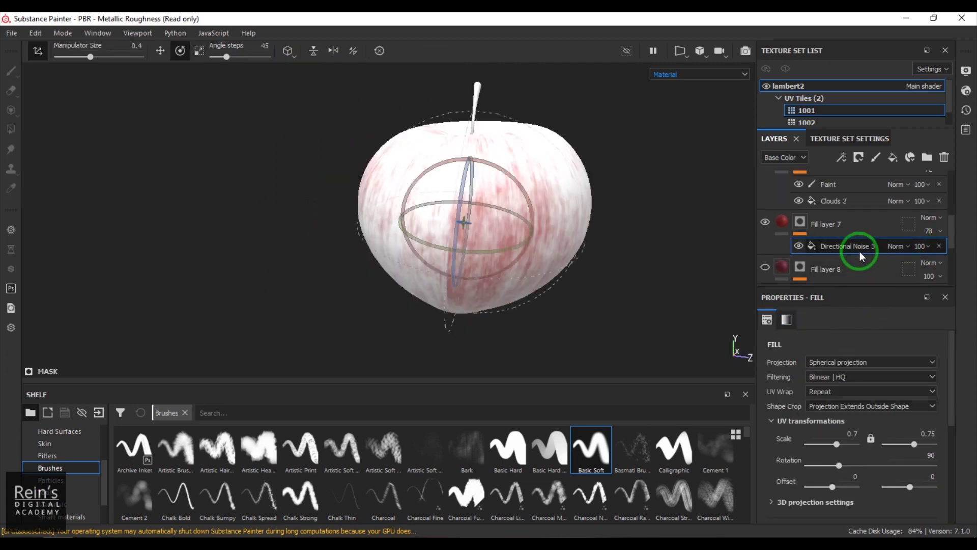
scroll(896, 401, "down", 3)
scroll(897, 400, "down", 2)
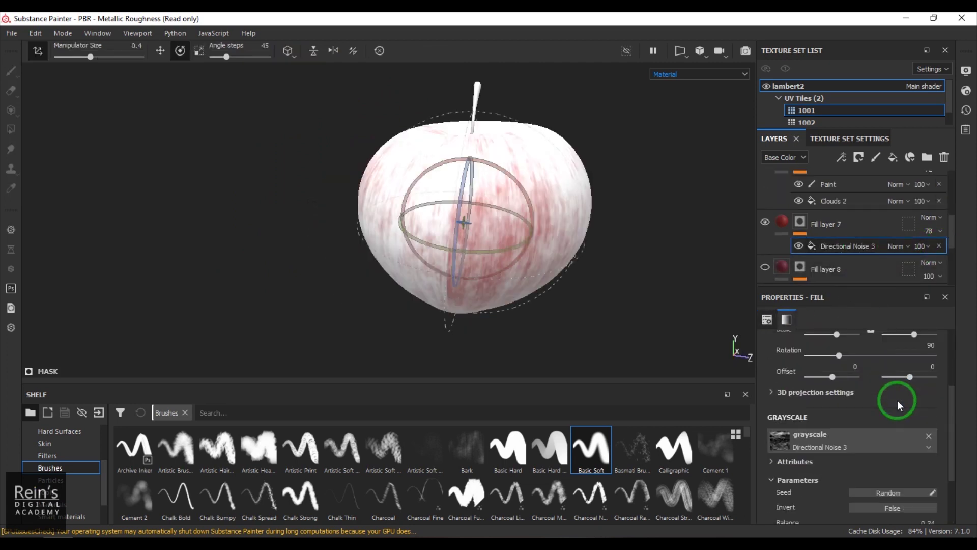
Swap Fill layer 7's mask grayscale texture from Directional Noise 3 to Directional Scratches.
left_click(876, 442)
scroll(890, 387, "down", 3)
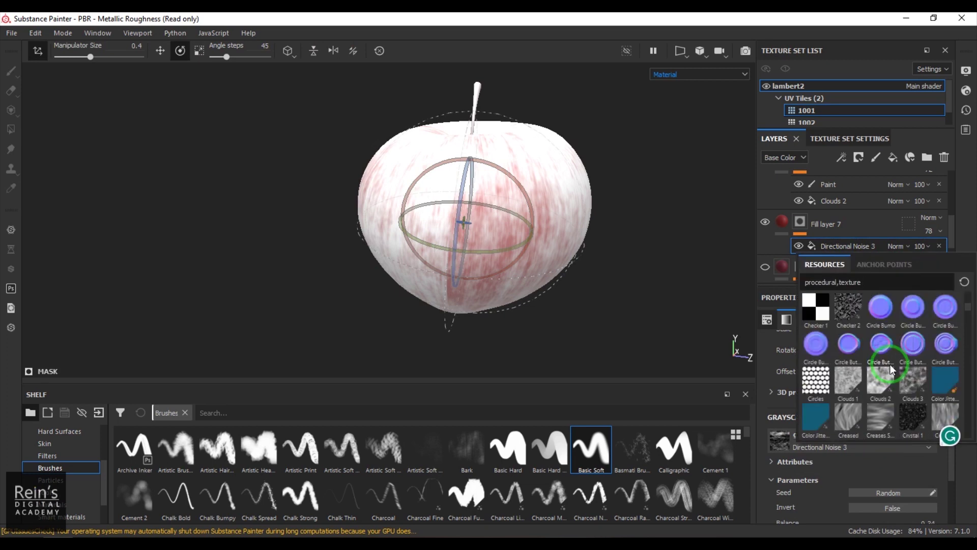
scroll(890, 366, "down", 3)
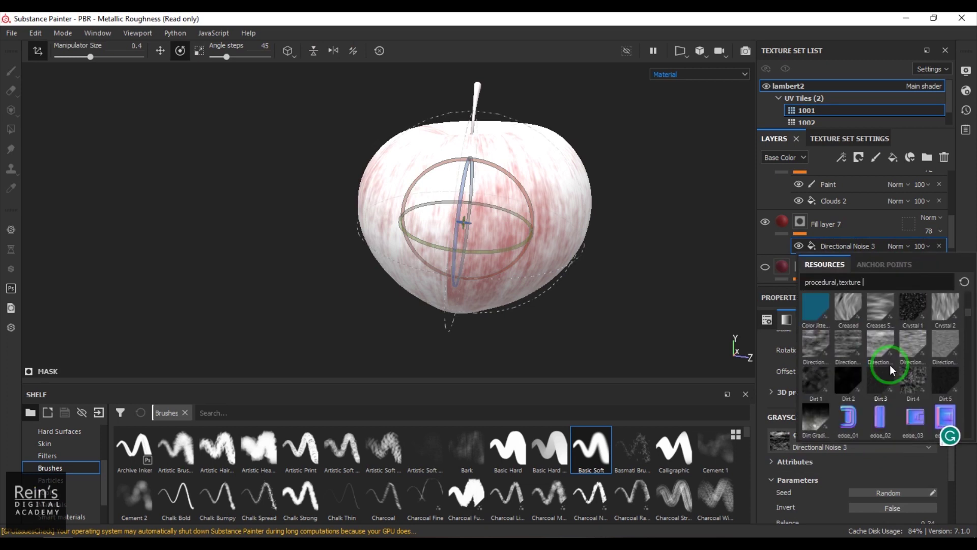
left_click(945, 344)
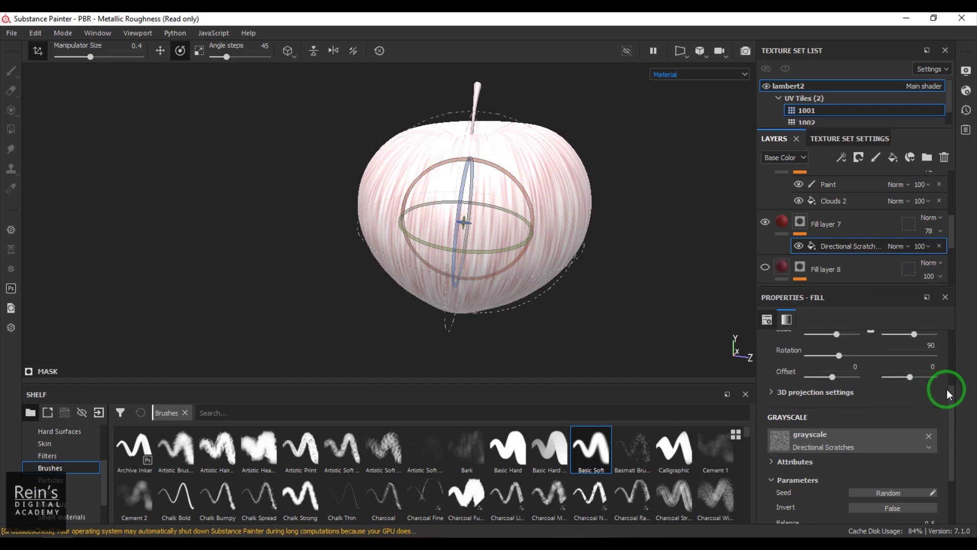
scroll(947, 389, "down", 2)
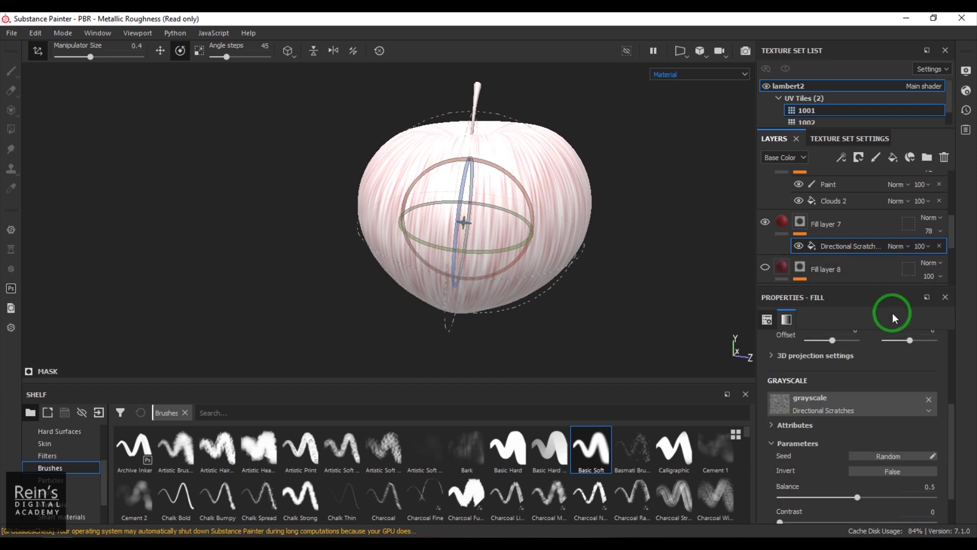
scroll(821, 244, "up", 3)
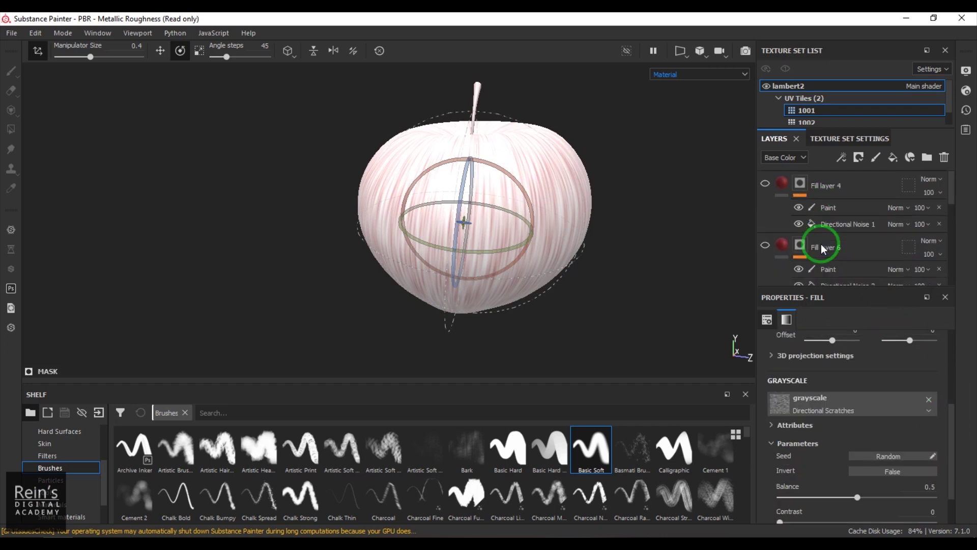
Show Fill layers 4, 6, 5, 8, 2 and 1 again.
left_click(765, 184)
left_click(765, 246)
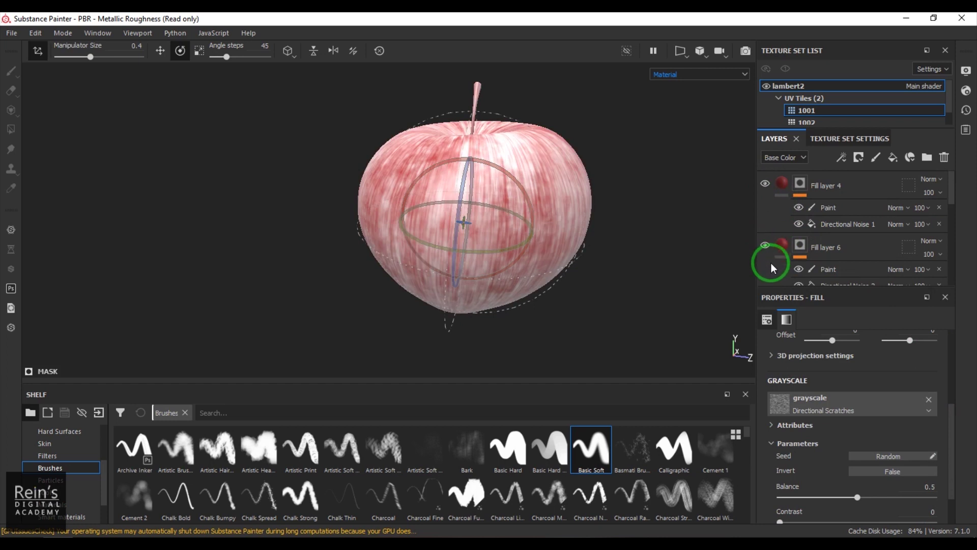
scroll(771, 264, "down", 3)
left_click(762, 233)
scroll(867, 404, "up", 5)
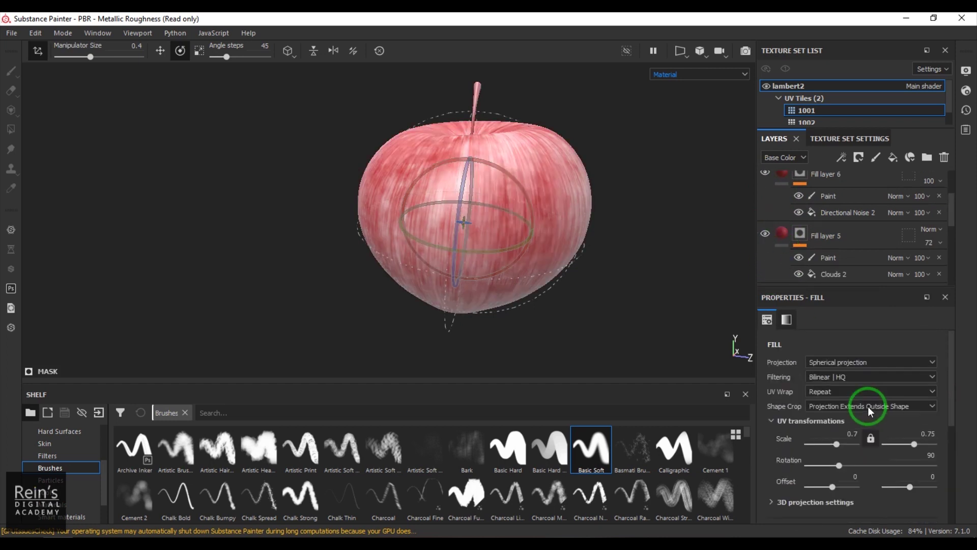
scroll(798, 269, "down", 2)
left_click(766, 267)
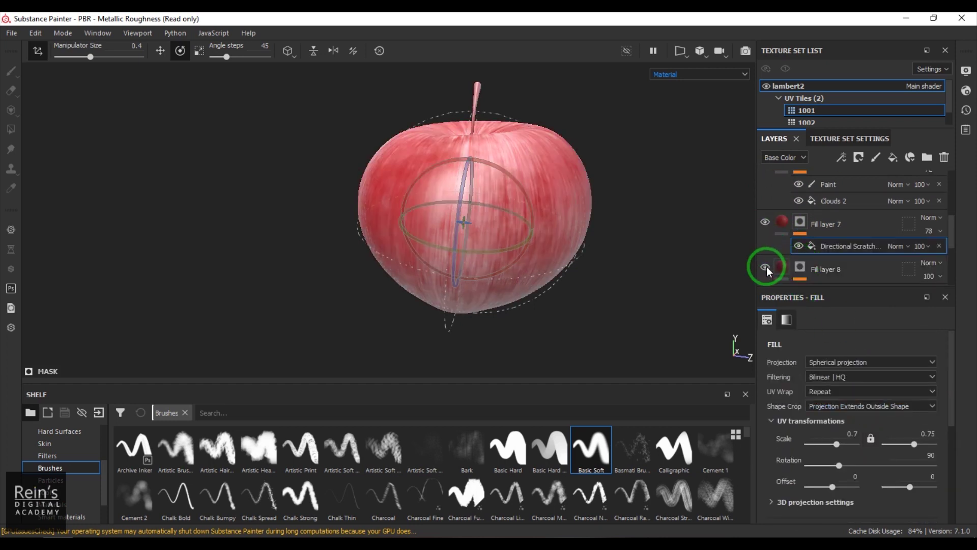
scroll(808, 258, "down", 2)
left_click(766, 249)
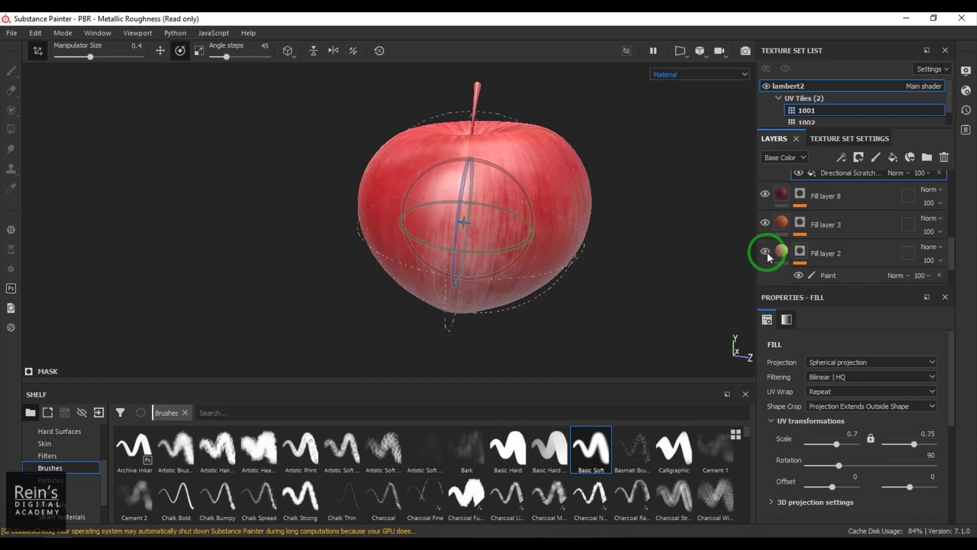
scroll(773, 253, "down", 2)
left_click(765, 262)
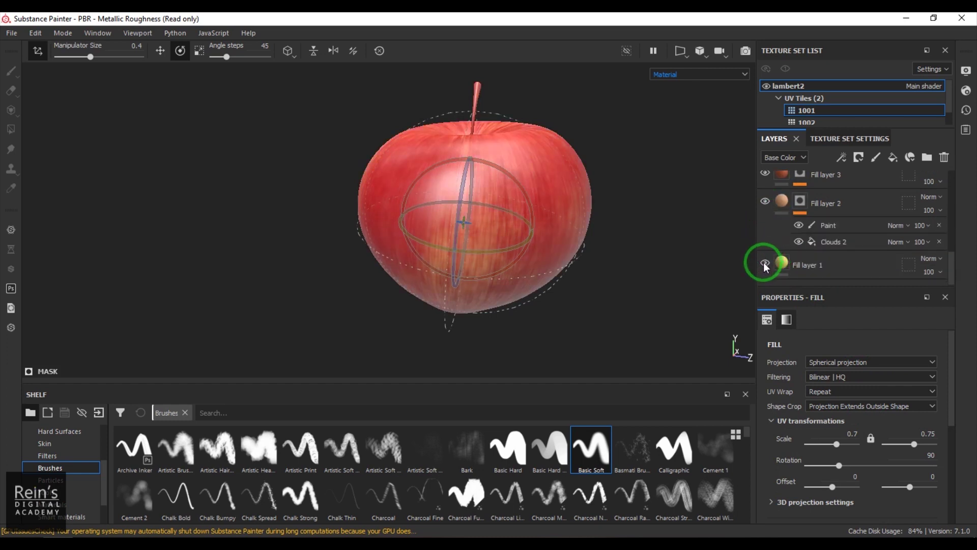
scroll(834, 240, "up", 5)
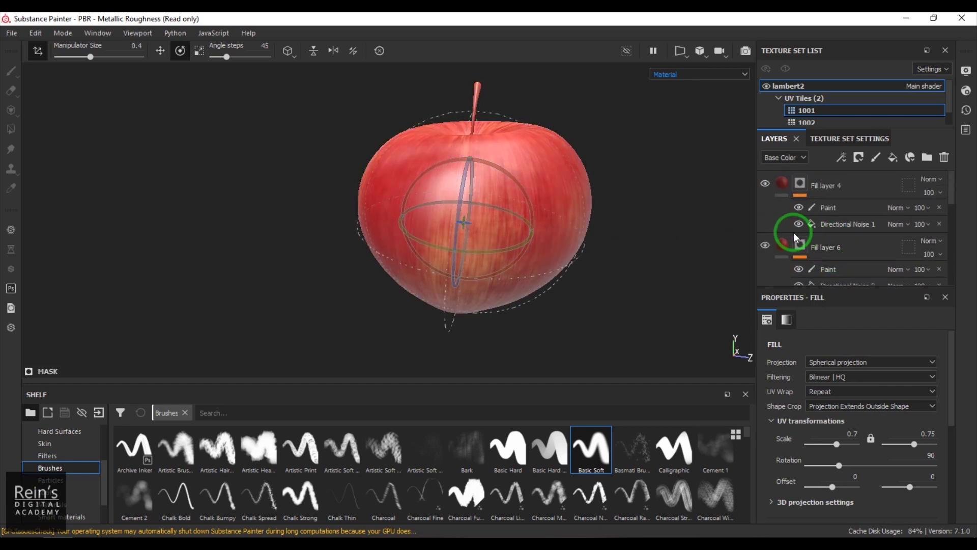
Orbit and zoom to inspect the combined texture, then select Fill layer 4's Directional Noise 1.
left_click_drag(577, 213, 595, 237, "alt")
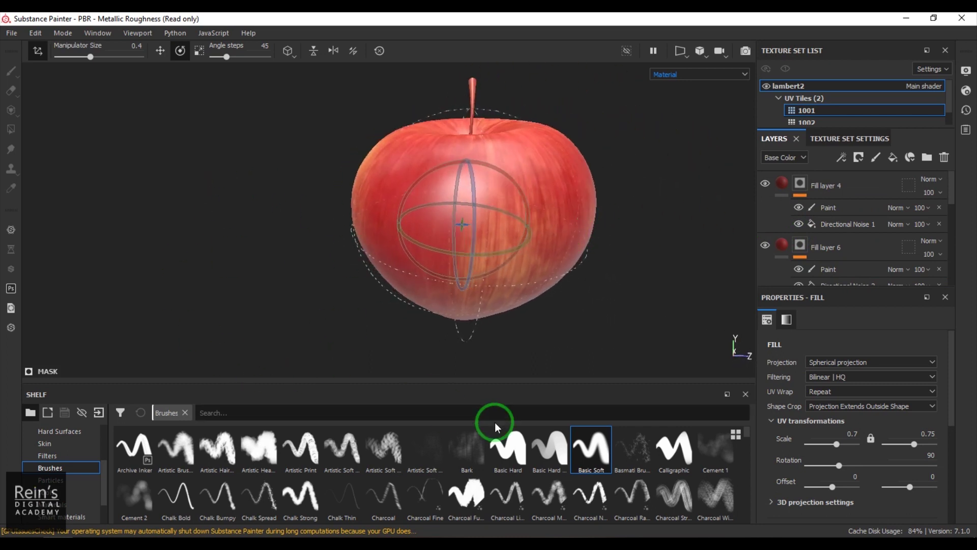
left_click(814, 207)
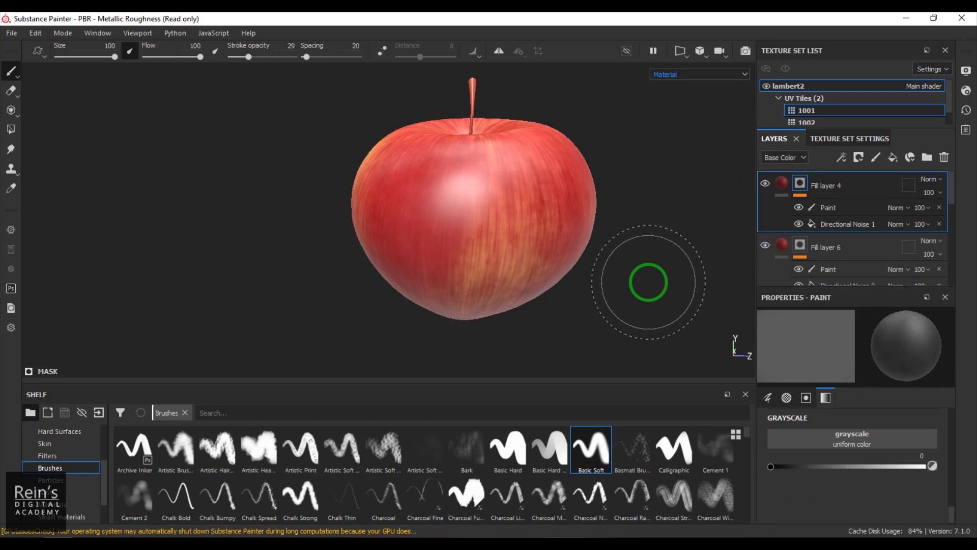
left_click_drag(648, 281, 540, 267, "alt")
right_click_drag(356, 218, 284, 76, "alt")
middle_click_drag(283, 76, 486, 279, "alt")
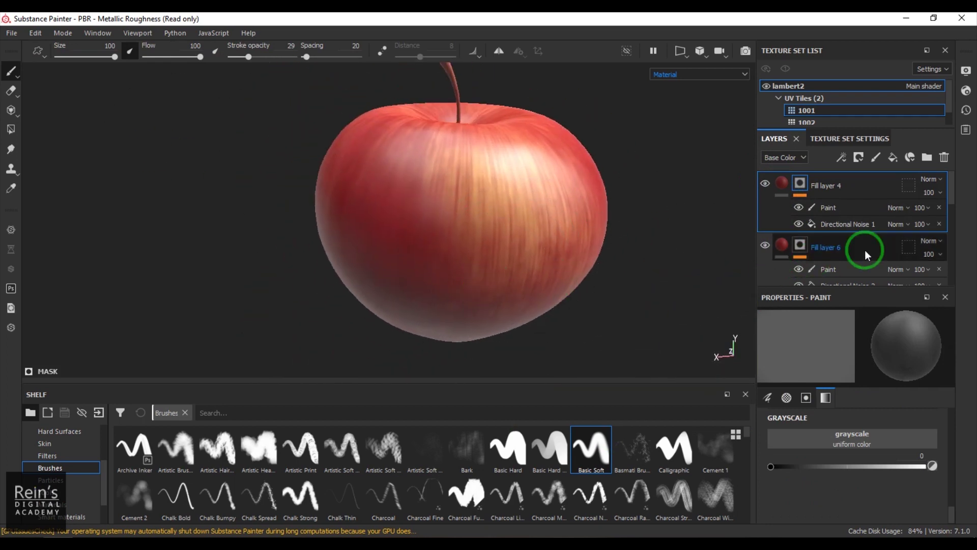
left_click(842, 225)
Toggle Fill layers 4, 6, 5 and 7 off and on to compare, then select Directional Scratches.
left_click(766, 184)
left_click(766, 184)
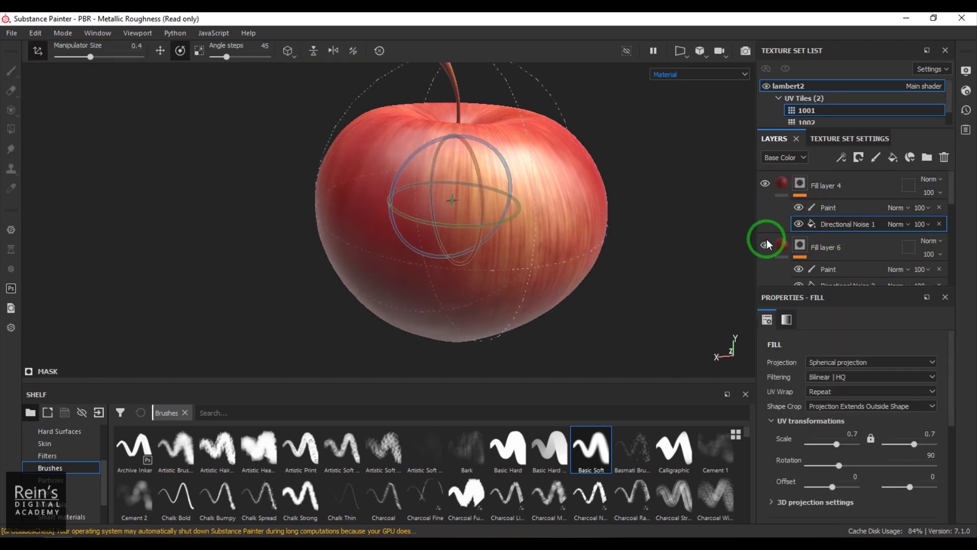
left_click(766, 243)
left_click(767, 243)
scroll(767, 250, "down", 2)
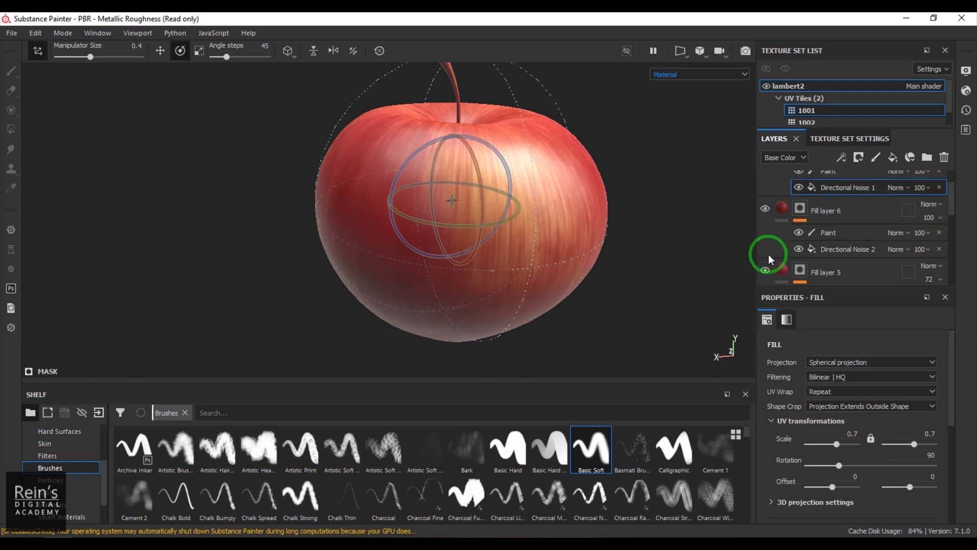
left_click(766, 271)
left_click(768, 268)
scroll(769, 264, "down", 3)
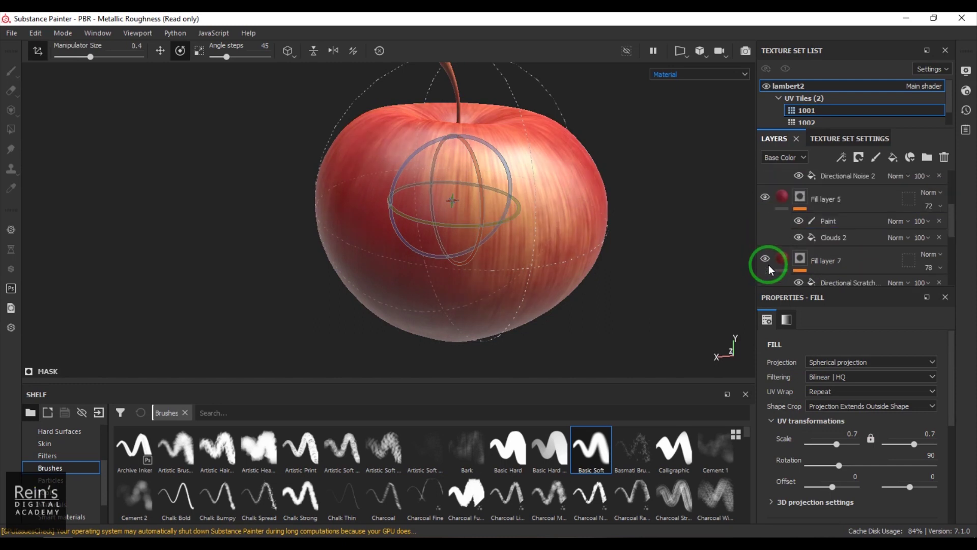
left_click(765, 258)
left_click(766, 256)
scroll(766, 257, "down", 2)
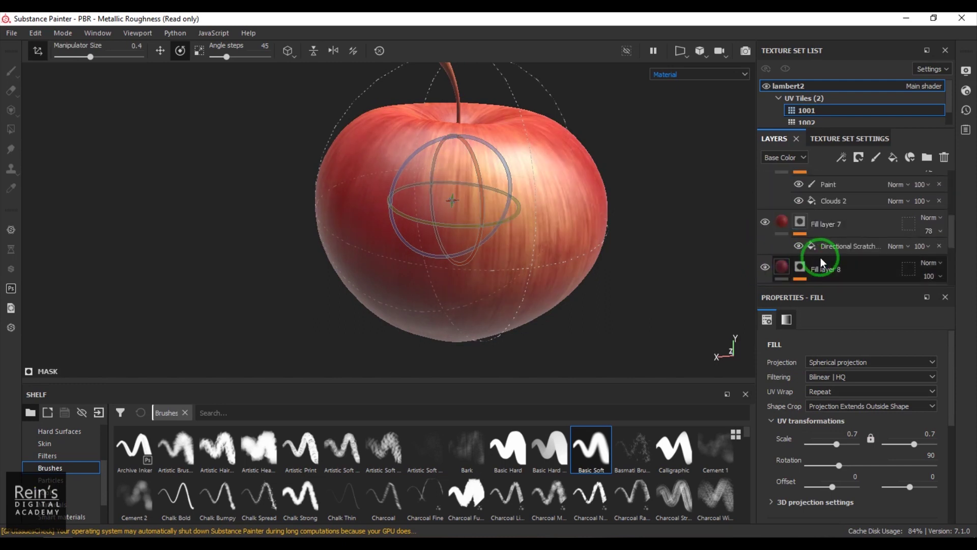
left_click(853, 245)
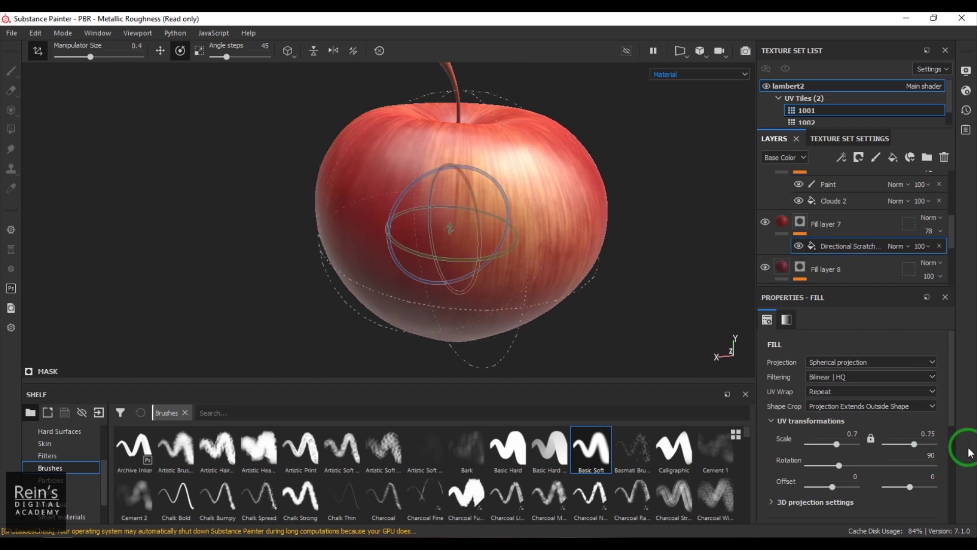
Set the Directional Scratches second UV Scale value to 20.
left_click(849, 436)
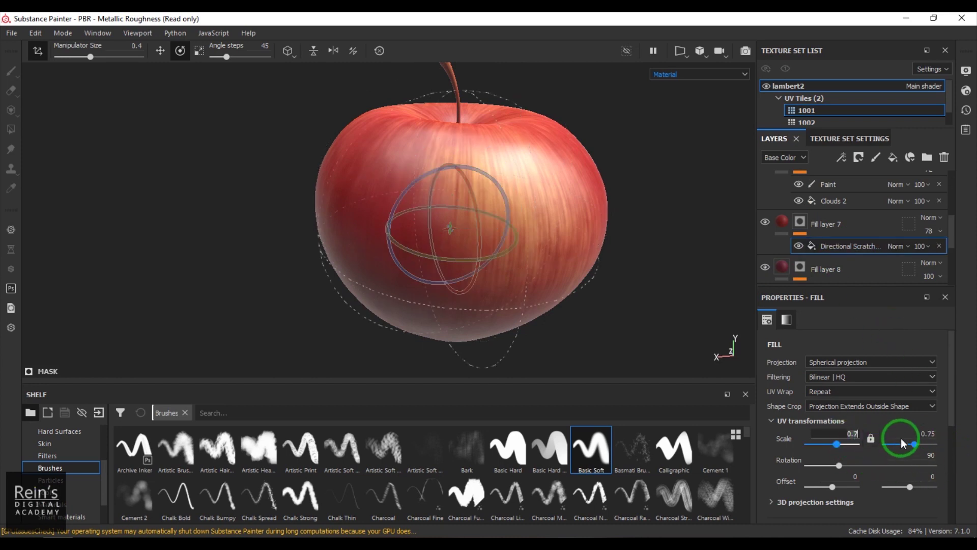
left_click(942, 434)
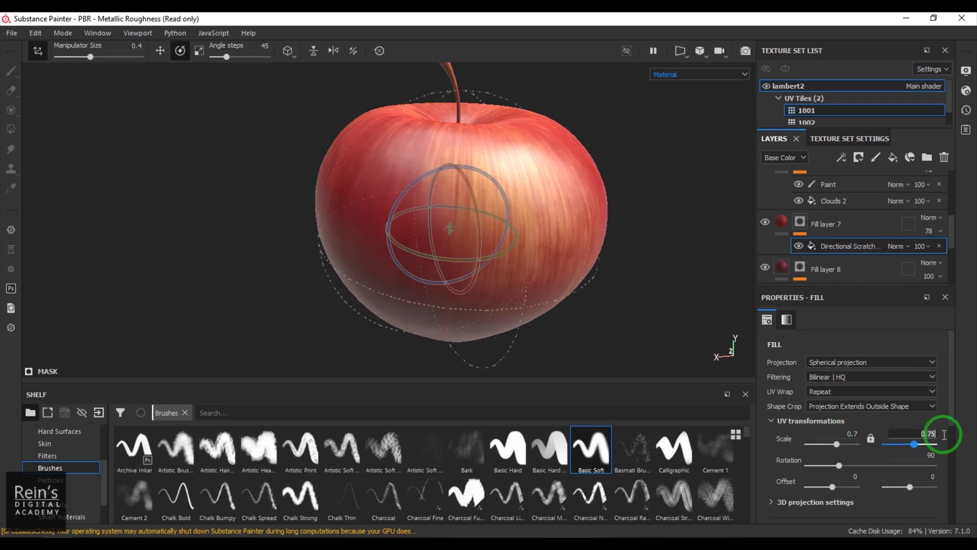
left_click_drag(914, 444, 918, 445)
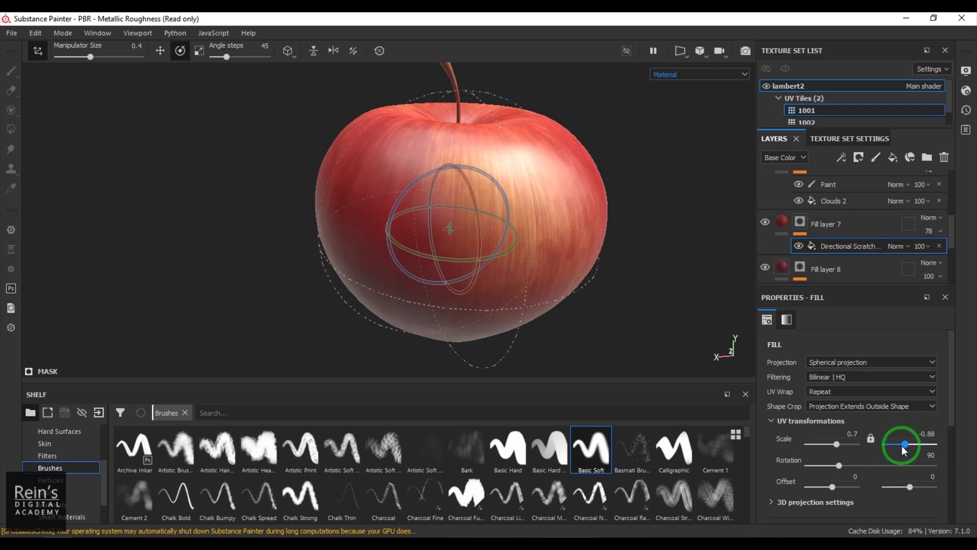
left_click_drag(899, 446, 894, 446)
scroll(591, 252, "up", 5)
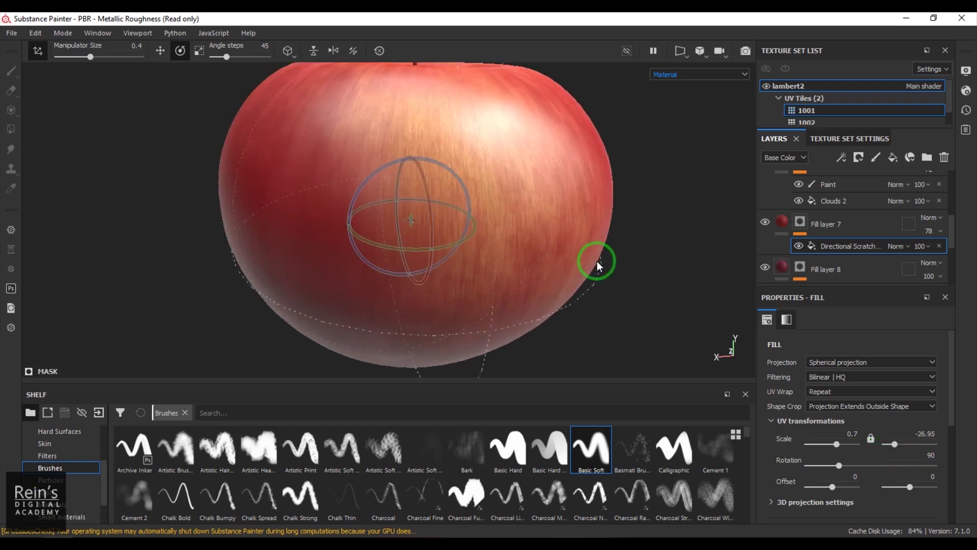
left_click(915, 434)
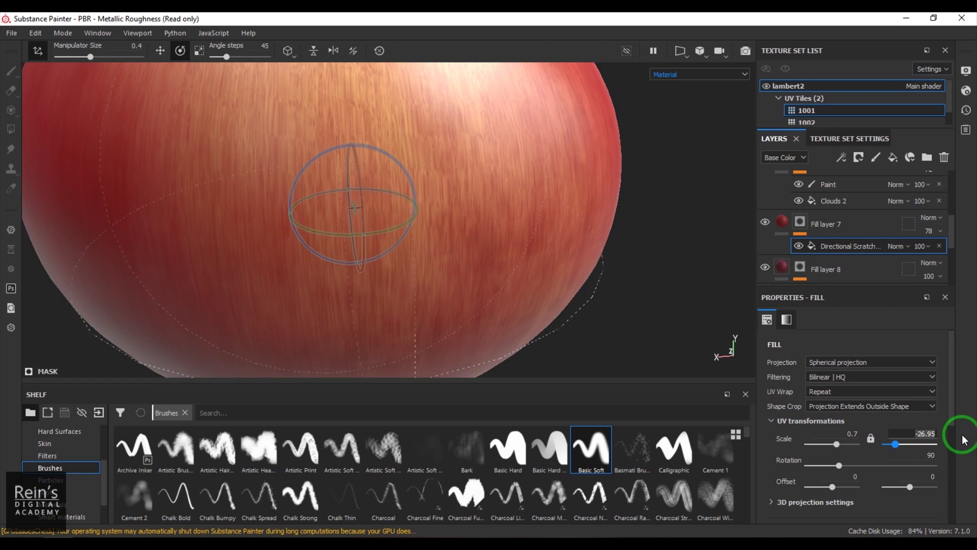
type("20")
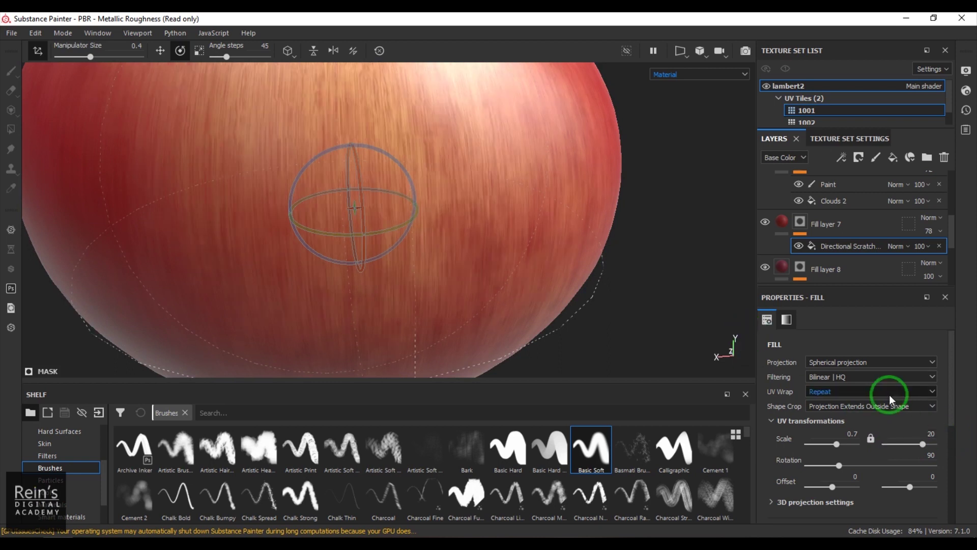
key("Return")
Set the first UV Scale value to 2, then drag it up to 15.4.
left_click(854, 435)
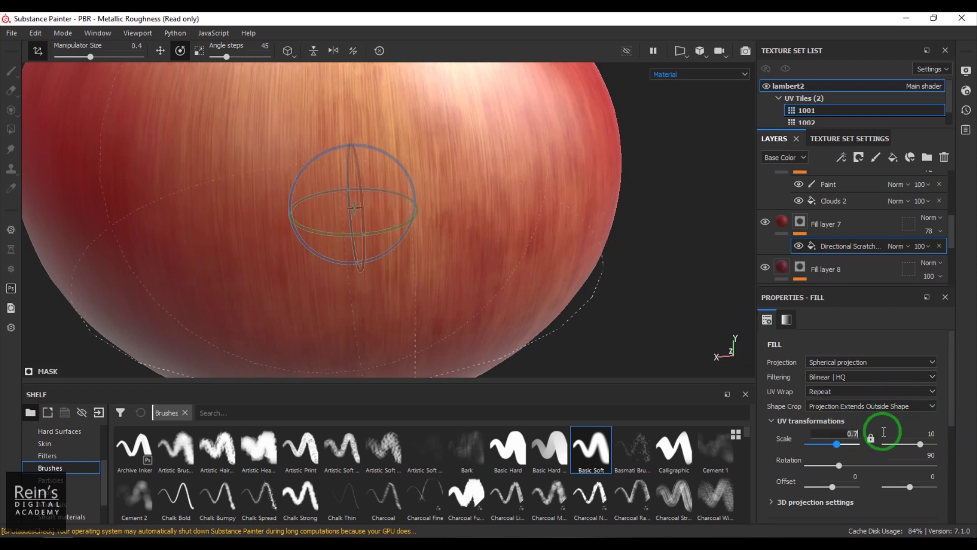
key("Return")
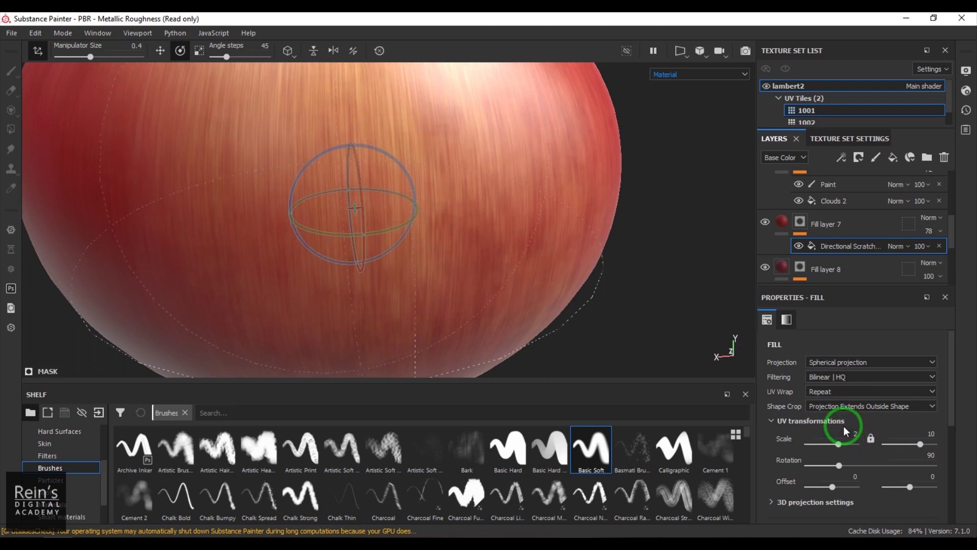
left_click_drag(847, 448, 851, 448)
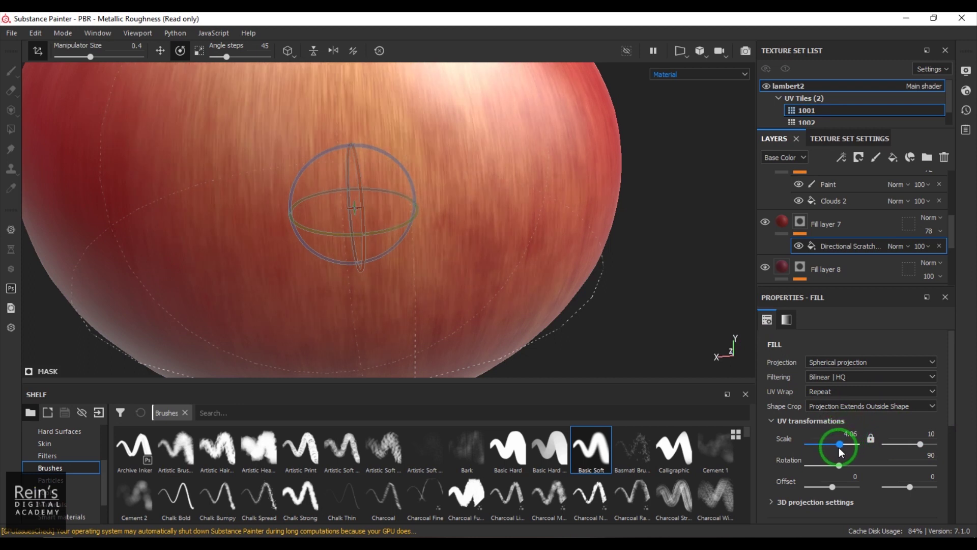
left_click_drag(839, 447, 687, 305)
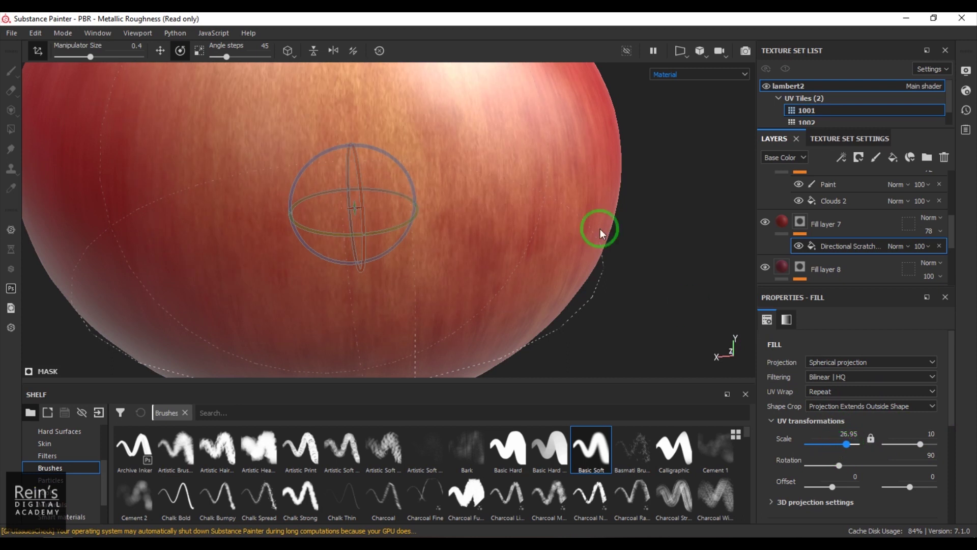
left_click_drag(551, 222, 469, 206, "alt")
scroll(430, 215, "down", 5)
scroll(470, 206, "up", 4)
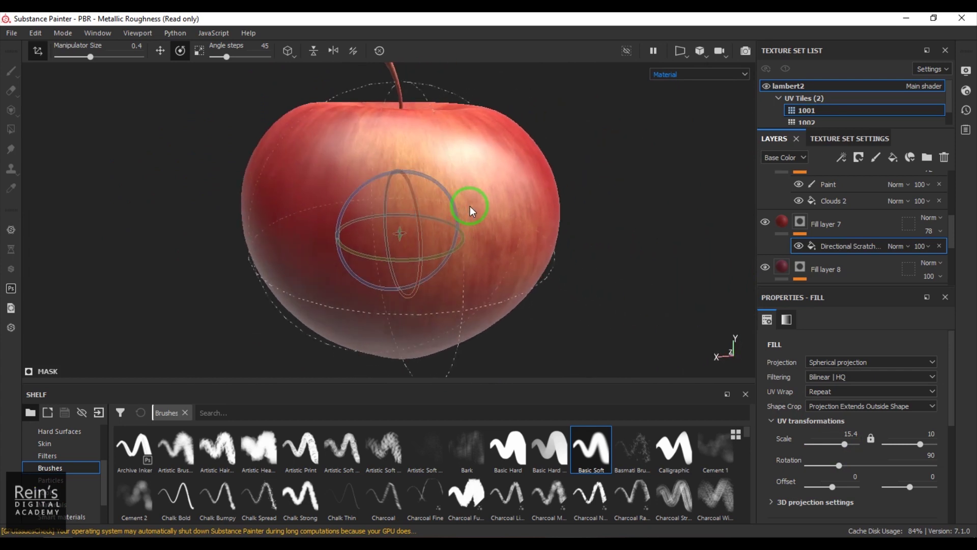
scroll(472, 204, "up", 2)
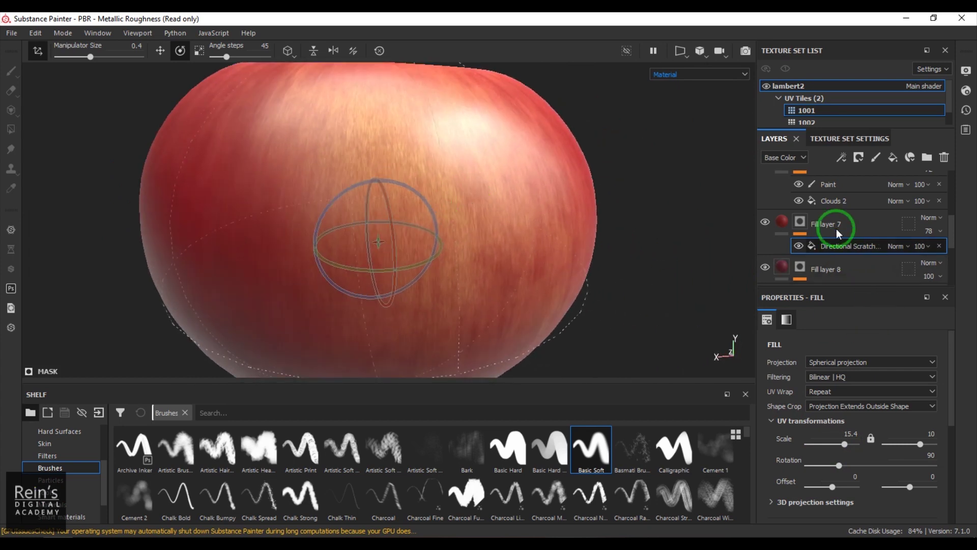
Add a paint effect to Fill layer 7 and paint across the apple's centre.
left_click(843, 158)
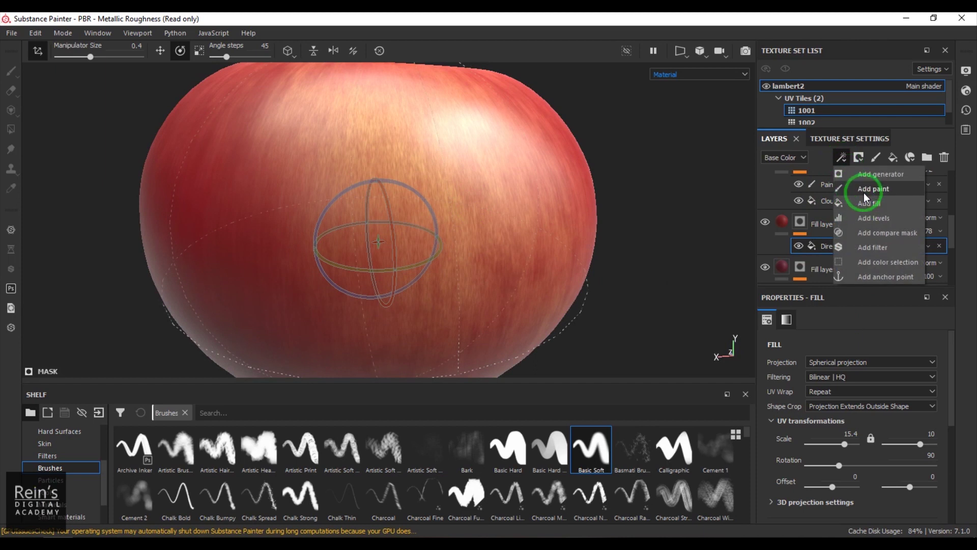
left_click(865, 192)
mouse_move(488, 246)
left_mouse_down()
mouse_move(443, 235)
mouse_move(453, 215)
mouse_move(607, 253)
mouse_move(596, 239)
mouse_move(483, 221)
left_mouse_up()
scroll(483, 221, "down", 10)
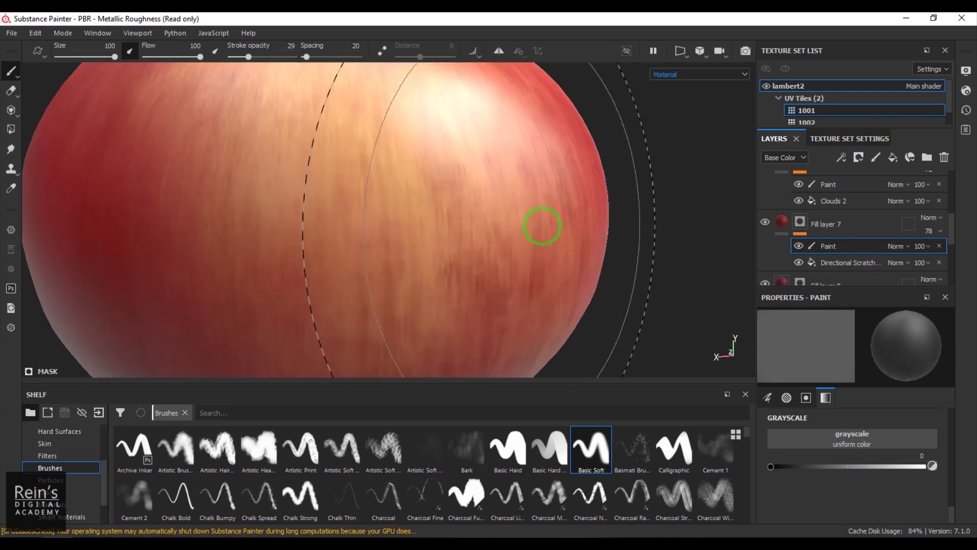
Orbit, pan, zoom and rotate the environment lighting to inspect the painted mask.
left_click_drag(600, 229, 648, 164, "alt")
scroll(648, 163, "up", 10)
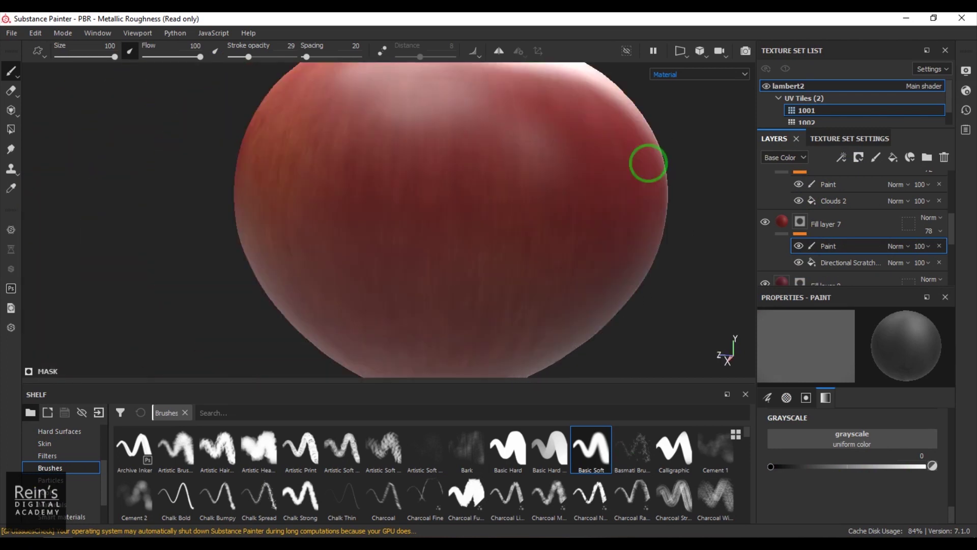
middle_click_drag(508, 187, 730, 174, "alt")
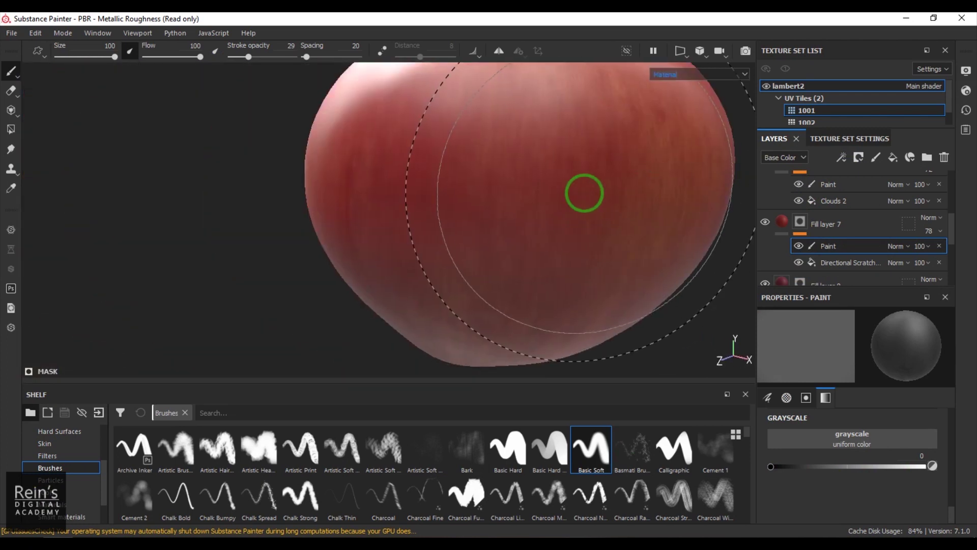
scroll(456, 194, "down", 5)
left_click_drag(456, 194, 421, 231, "alt")
middle_click_drag(421, 232, 349, 234, "alt")
right_click_drag(628, 236, 83, 131, "alt")
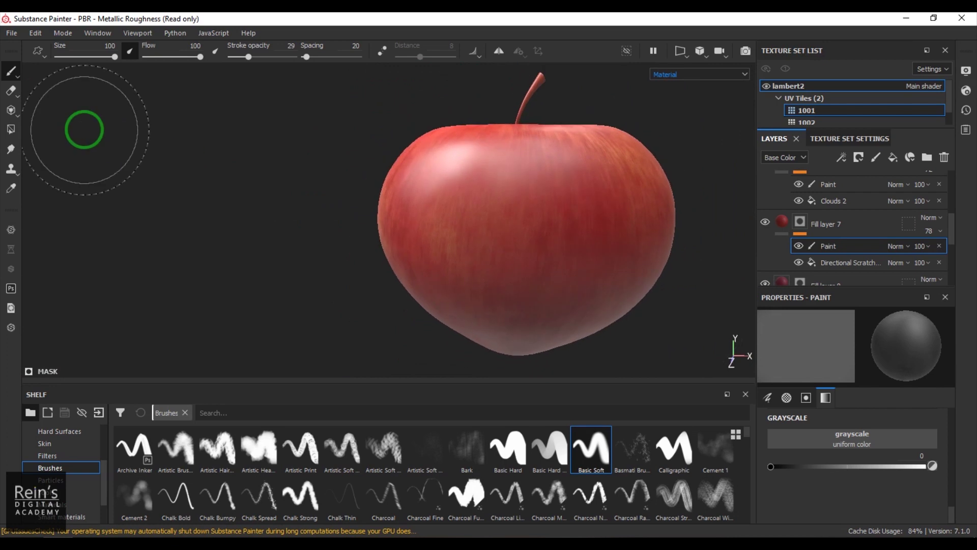
right_click_drag(513, 229, 448, 258, "shift")
mouse_move(447, 257)
left_mouse_down("alt")
mouse_move(814, 225)
mouse_move(457, 259)
left_mouse_up("alt")
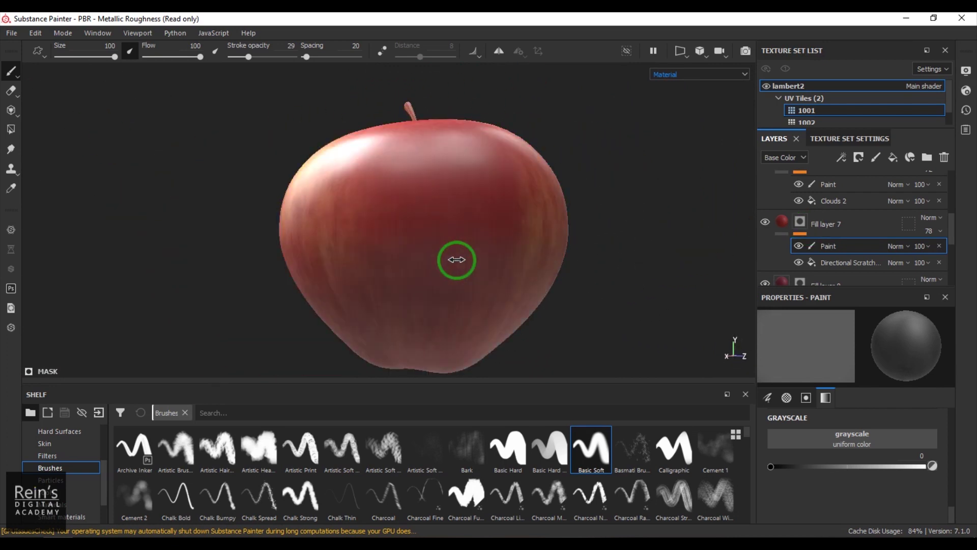
right_click_drag(444, 263, 724, 217, "alt")
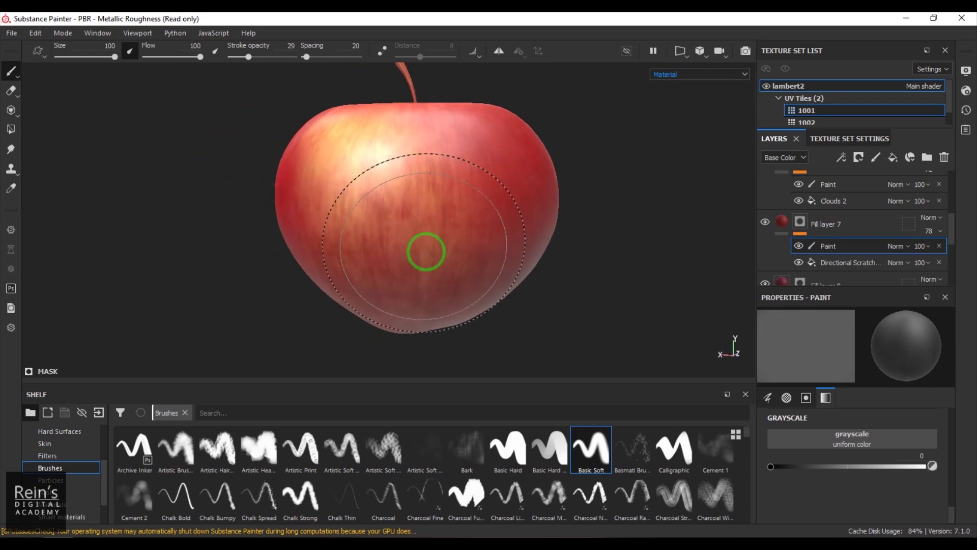
Inspect the paint masks of Fill layers 4, 6, 5, 7 and 8 in turn.
scroll(818, 194, "up", 3)
left_click(808, 213)
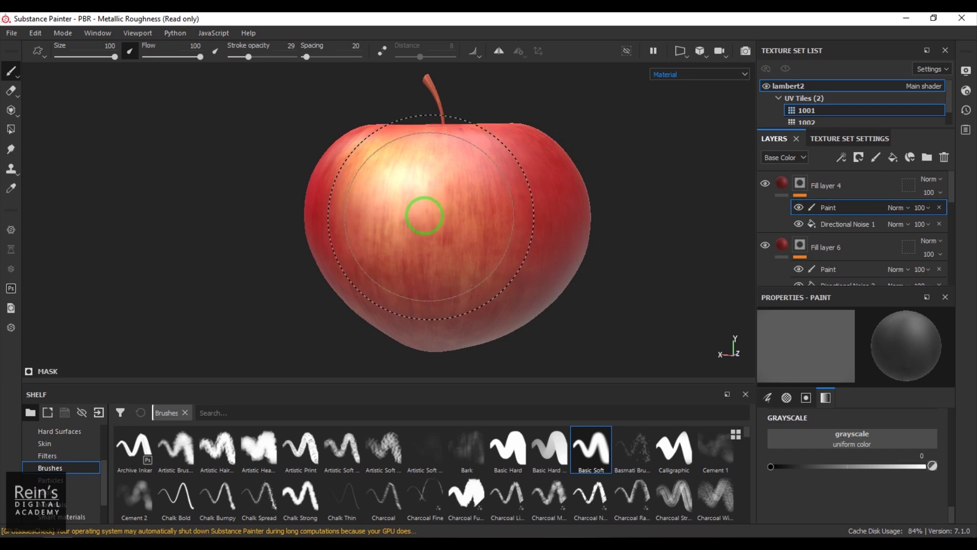
left_click(825, 265)
scroll(867, 238, "down", 3)
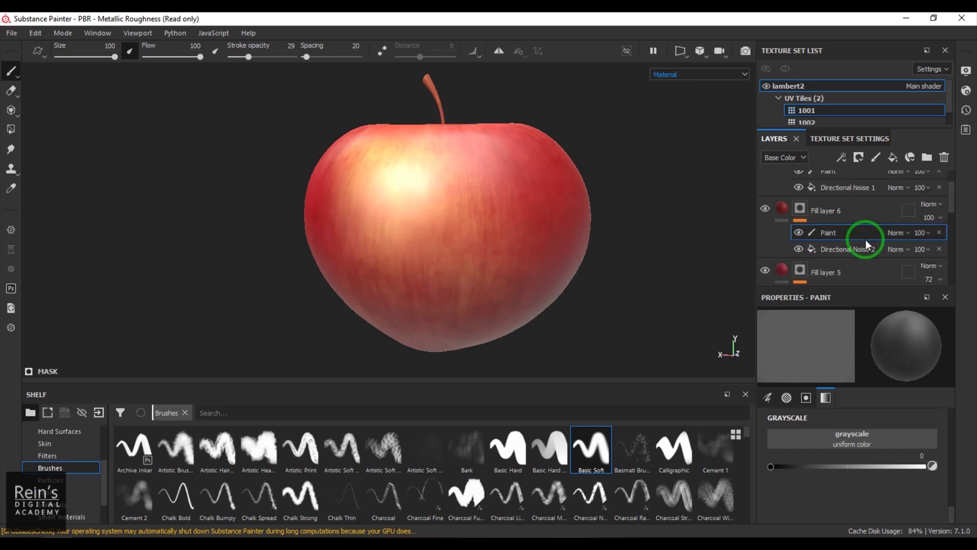
left_click(827, 257)
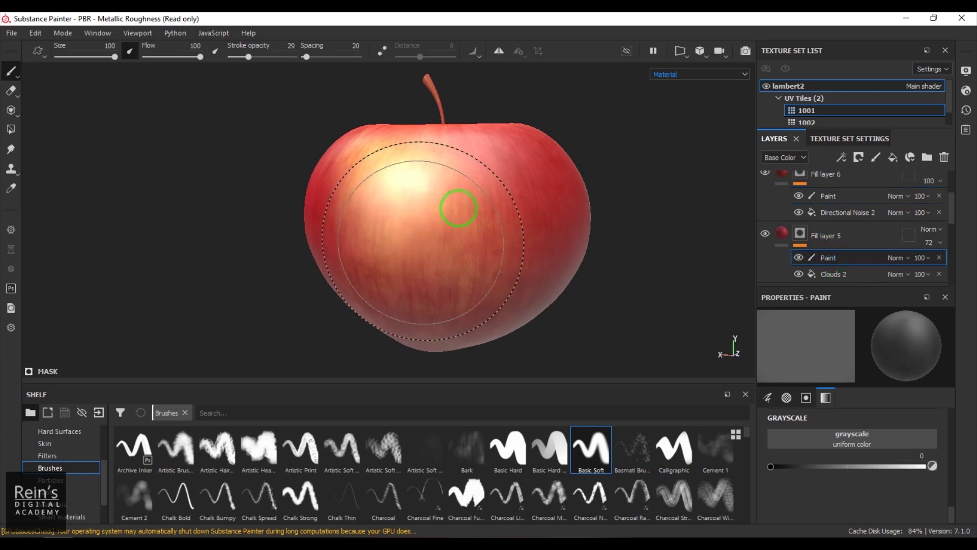
scroll(895, 248, "down", 2)
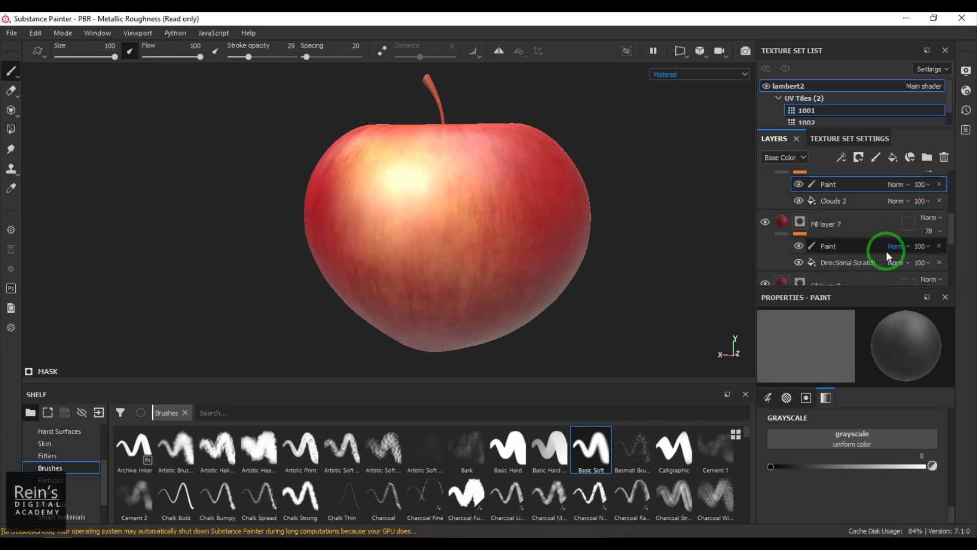
left_click(842, 247)
scroll(835, 224, "down", 1)
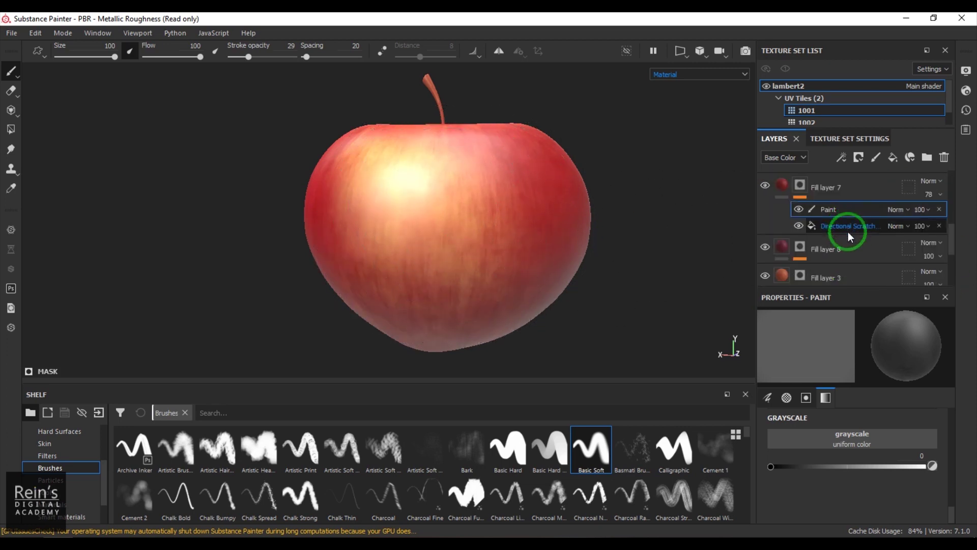
left_click(809, 248)
scroll(810, 248, "down", 2)
left_click(829, 198)
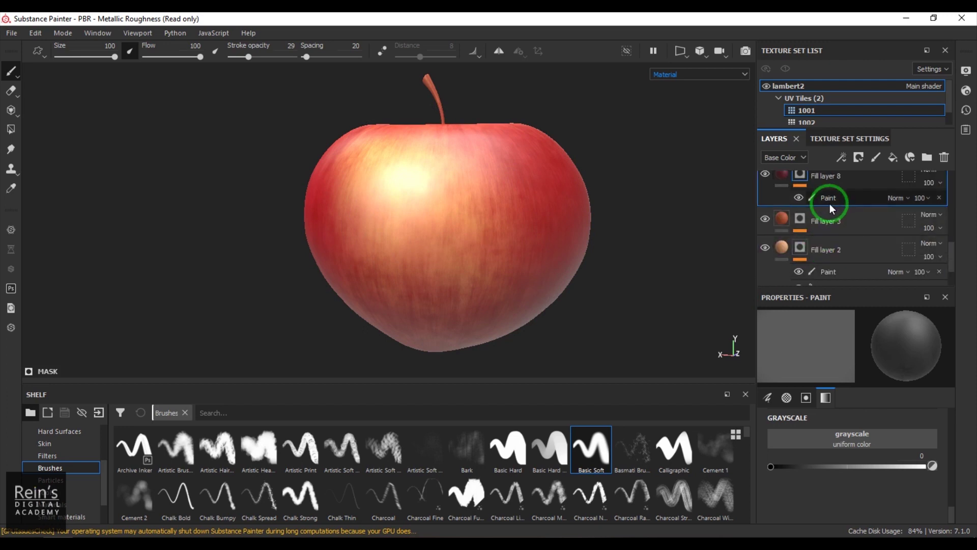
Switch the viewport to the Iray render with F10.
scroll(860, 203, "down", 2)
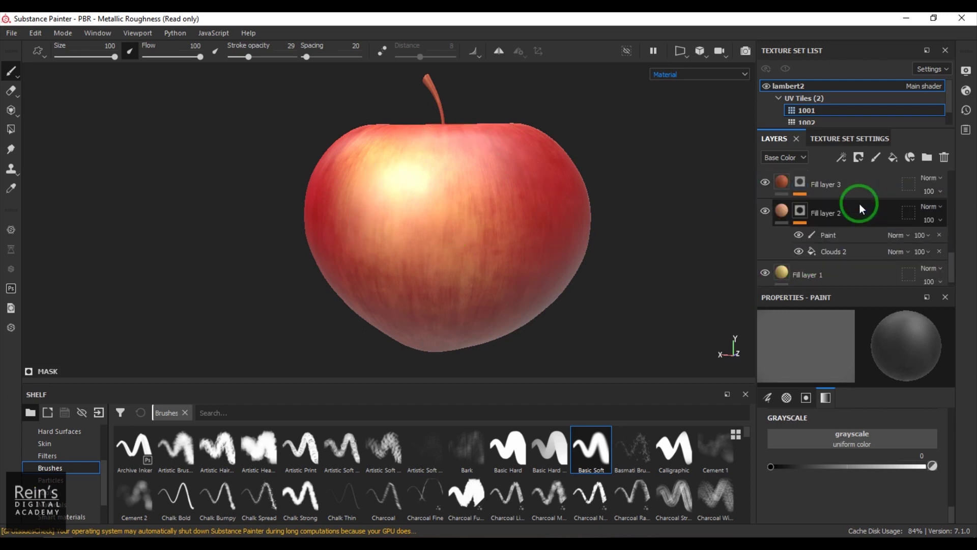
left_click_drag(454, 244, 541, 257, "alt")
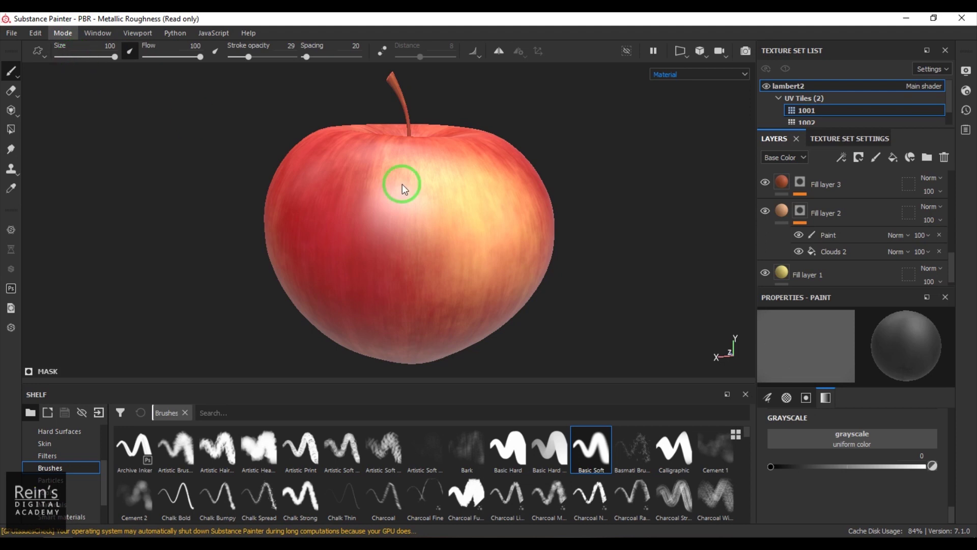
key("F10")
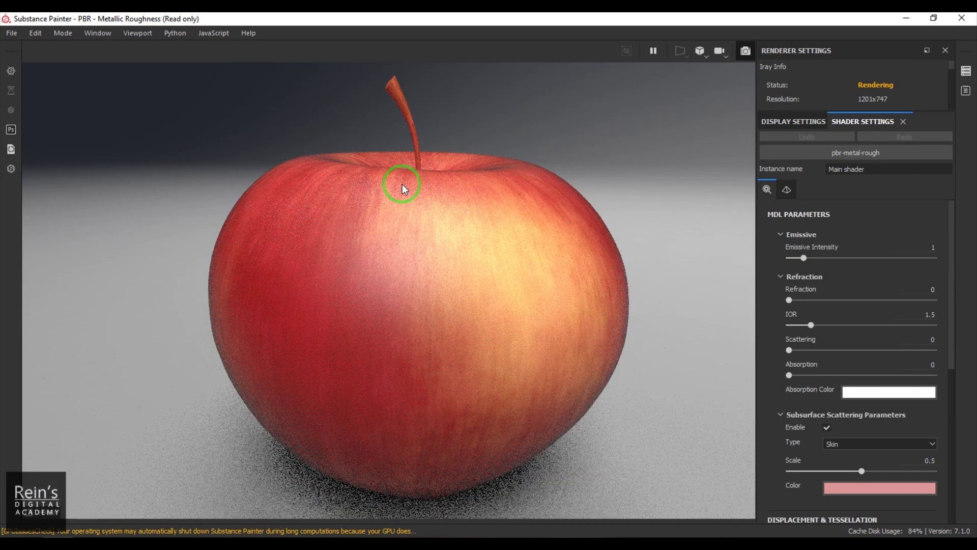
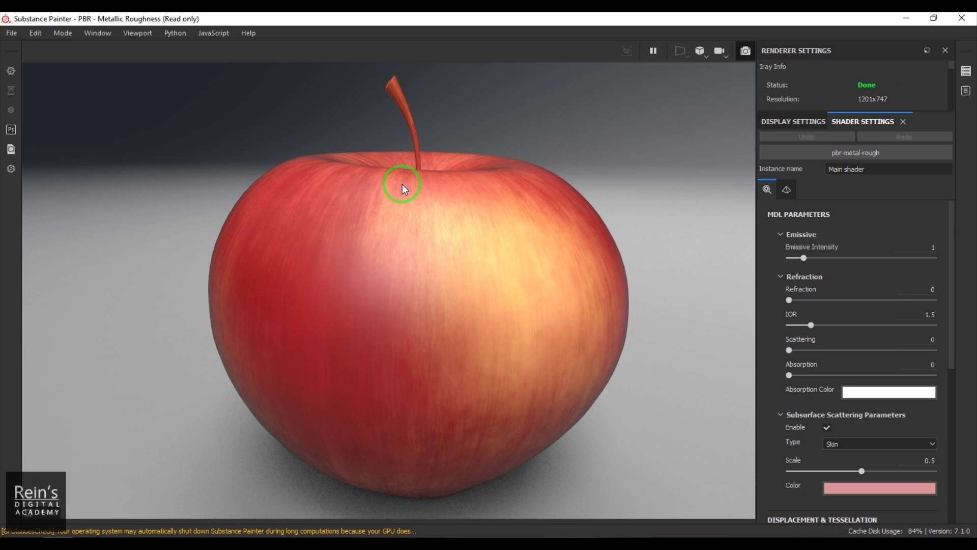
Switch from the Iray render back to Painting mode and select Fill layer 4.
left_click(66, 31)
left_click(83, 51)
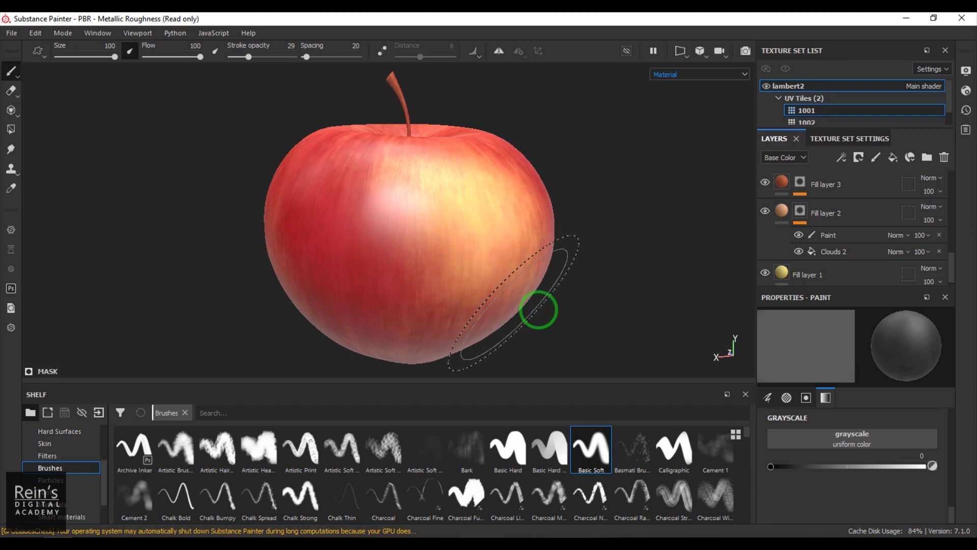
scroll(857, 198, "up", 5)
left_click(858, 176)
Add a paint layer above Fill layer 4 and set its colour to dark red, hue 0.98.
left_click(875, 159)
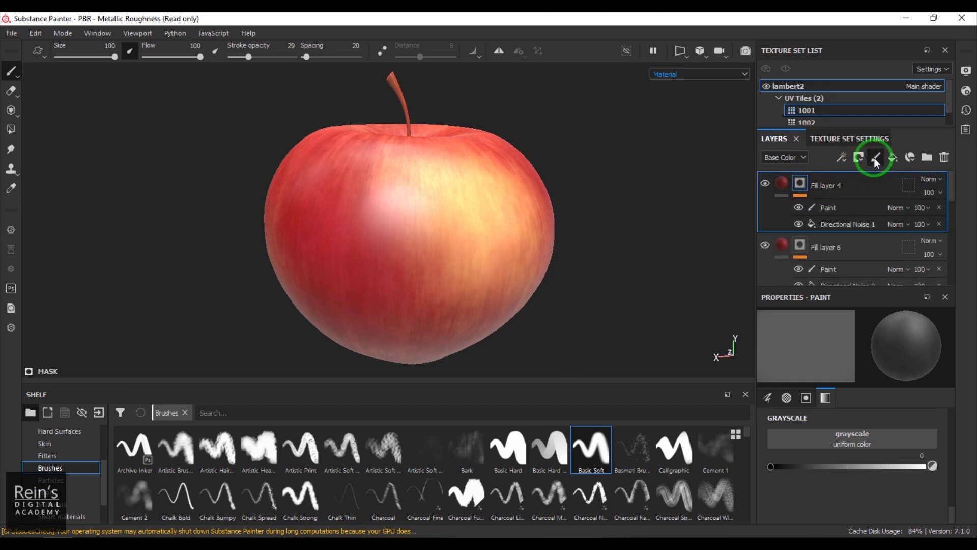
scroll(855, 474, "up", 1)
scroll(845, 470, "down", 1)
left_click(828, 505)
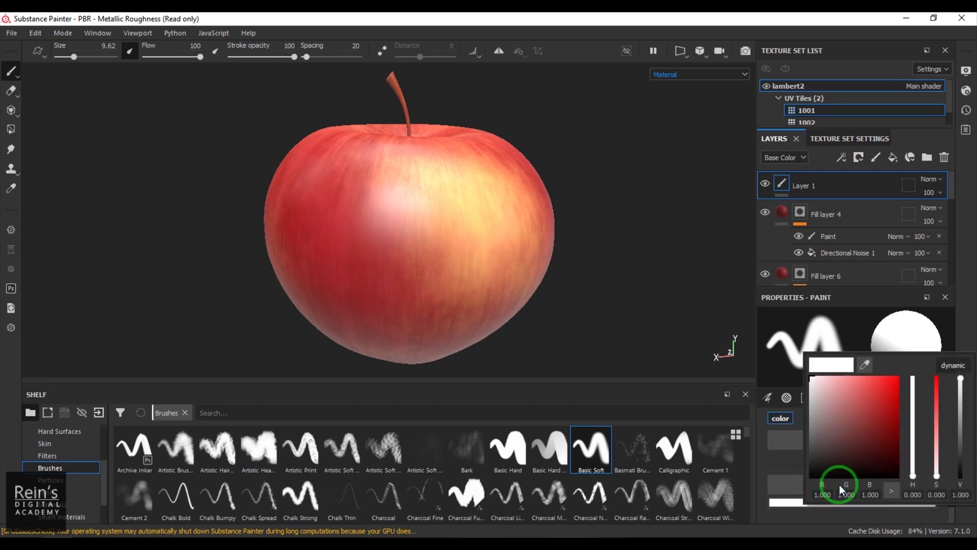
left_click(898, 392)
left_click_drag(904, 392, 906, 385)
left_click(913, 382)
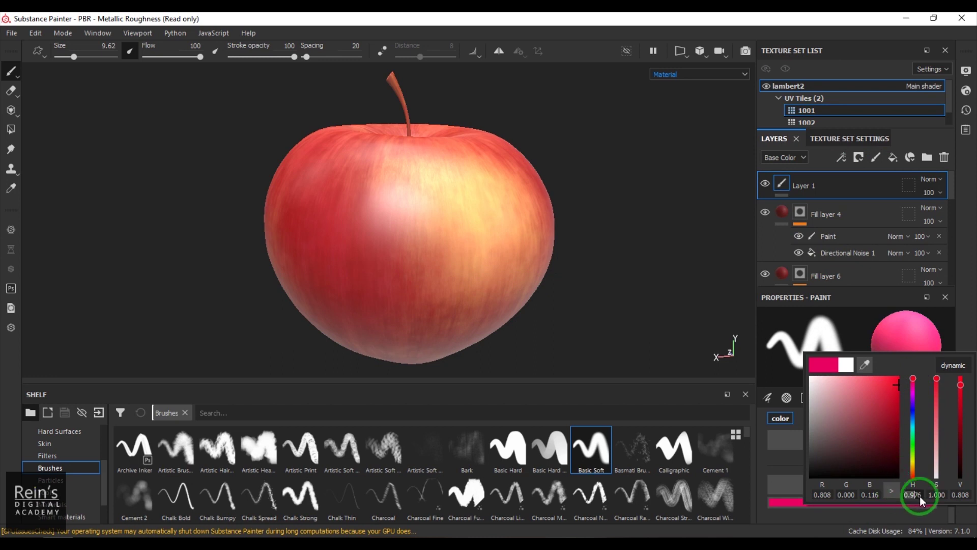
type("0.98")
left_click_drag(899, 387, 899, 429)
left_click(968, 304)
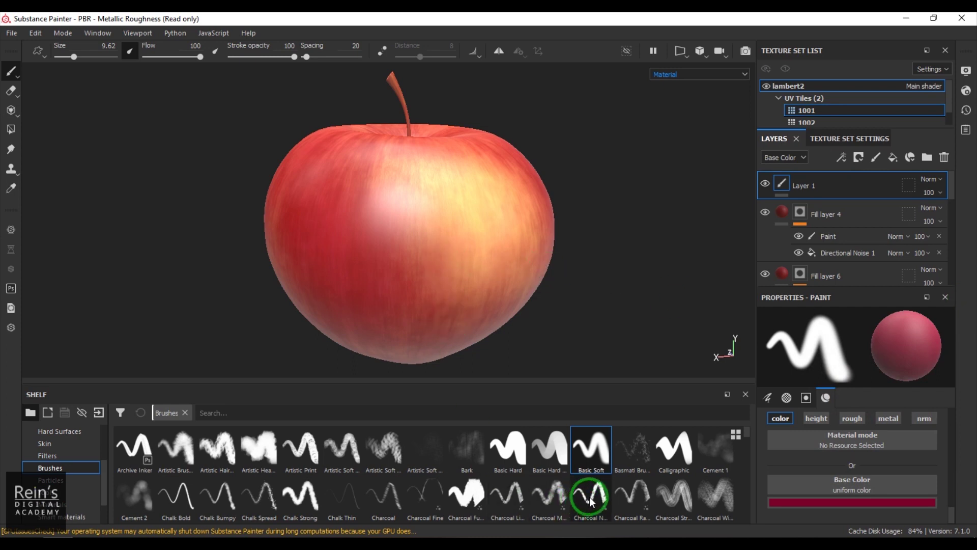
Pick a Kyle's Concept scratchy streak brush from the Brushes shelf.
scroll(591, 502, "down", 3)
scroll(591, 501, "down", 3)
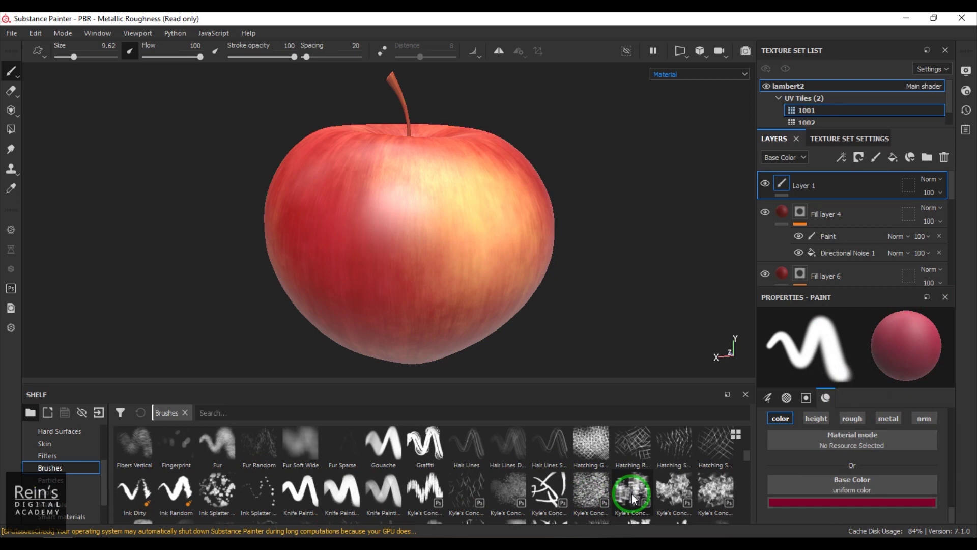
scroll(631, 493, "down", 3)
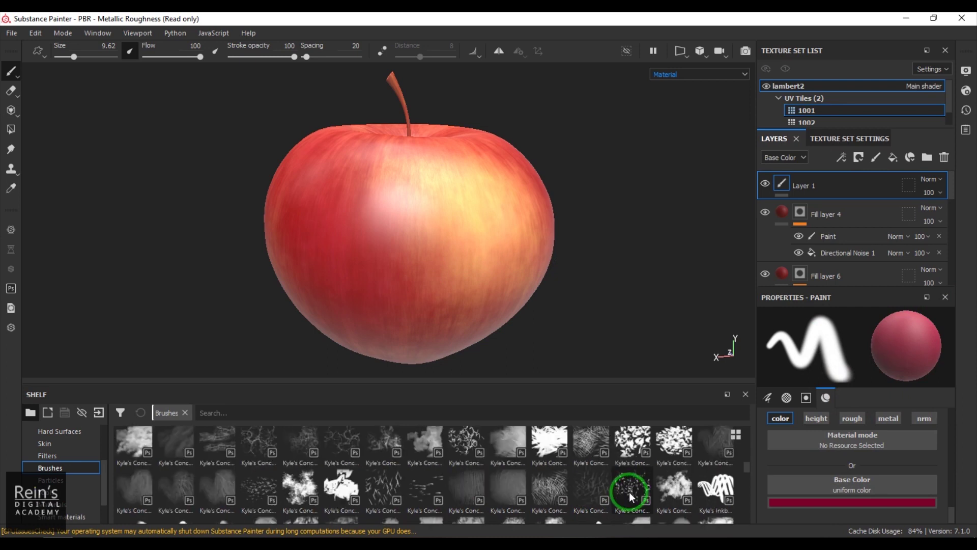
scroll(624, 496, "down", 3)
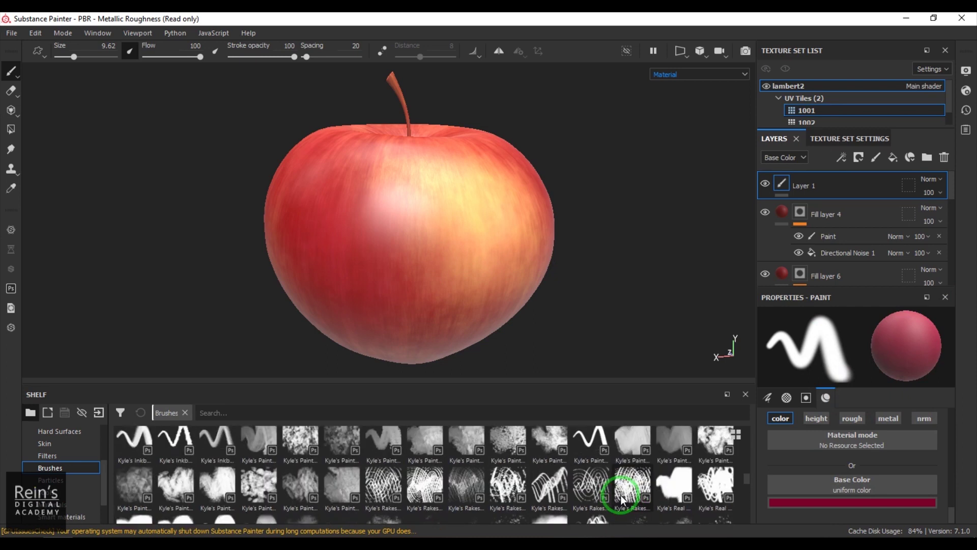
scroll(623, 500, "down", 3)
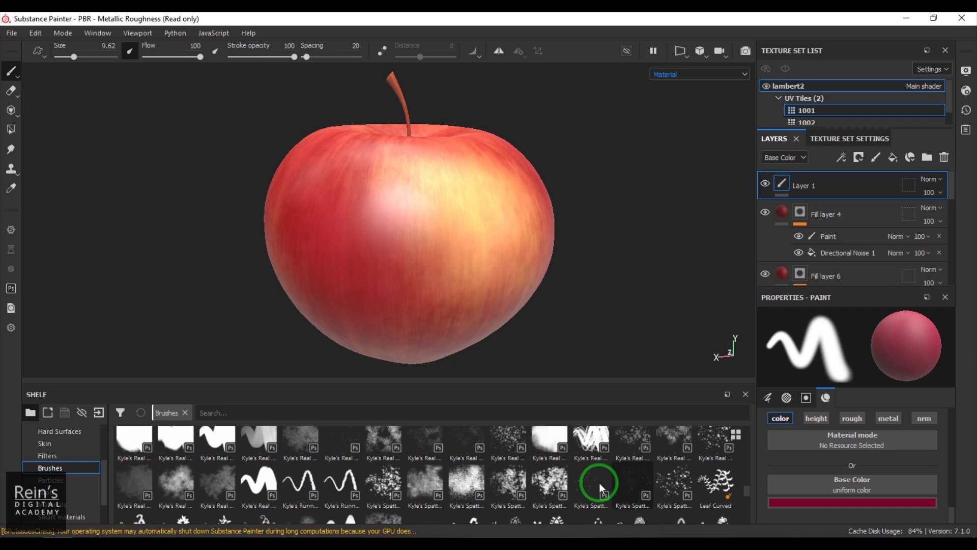
scroll(502, 482, "down", 3)
scroll(502, 482, "down", 5)
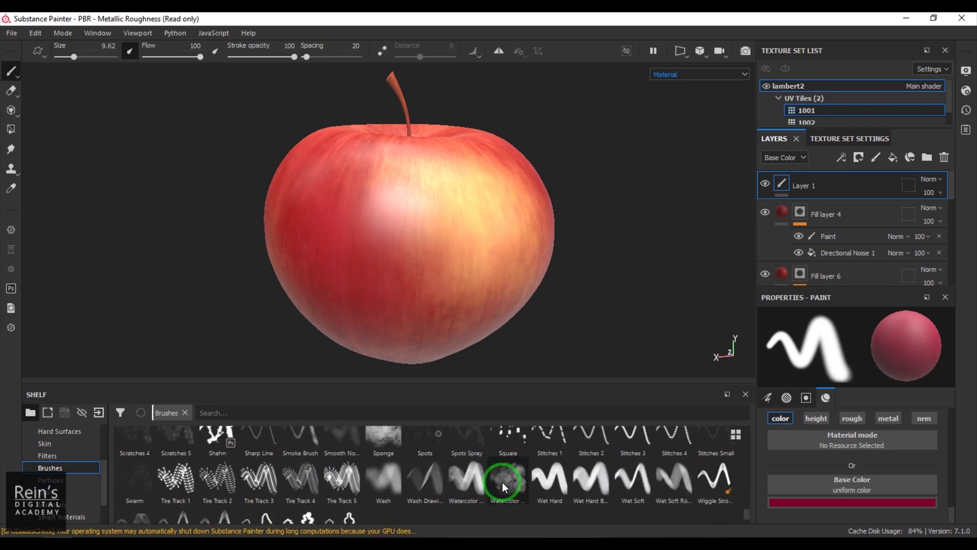
scroll(502, 482, "up", 3)
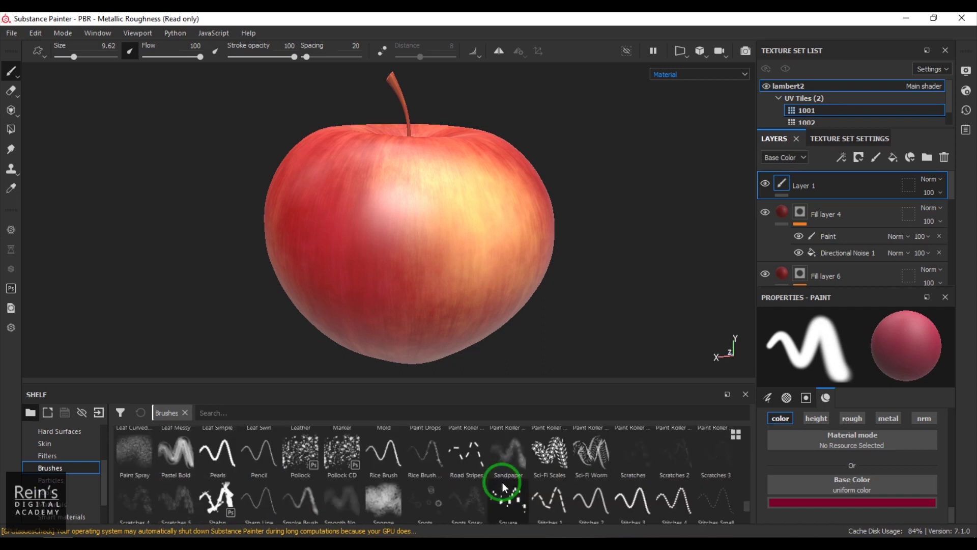
scroll(502, 481, "up", 2)
scroll(502, 486, "up", 2)
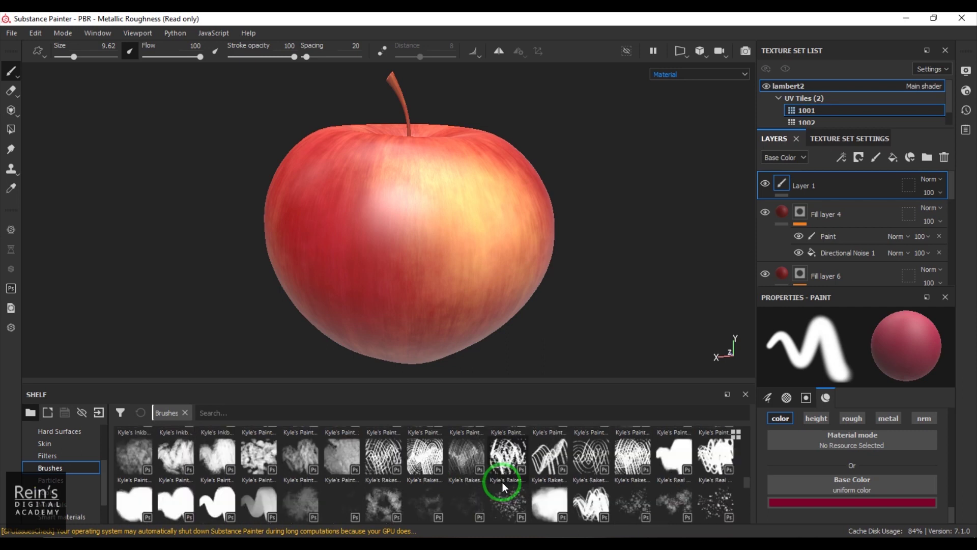
scroll(503, 482, "up", 2)
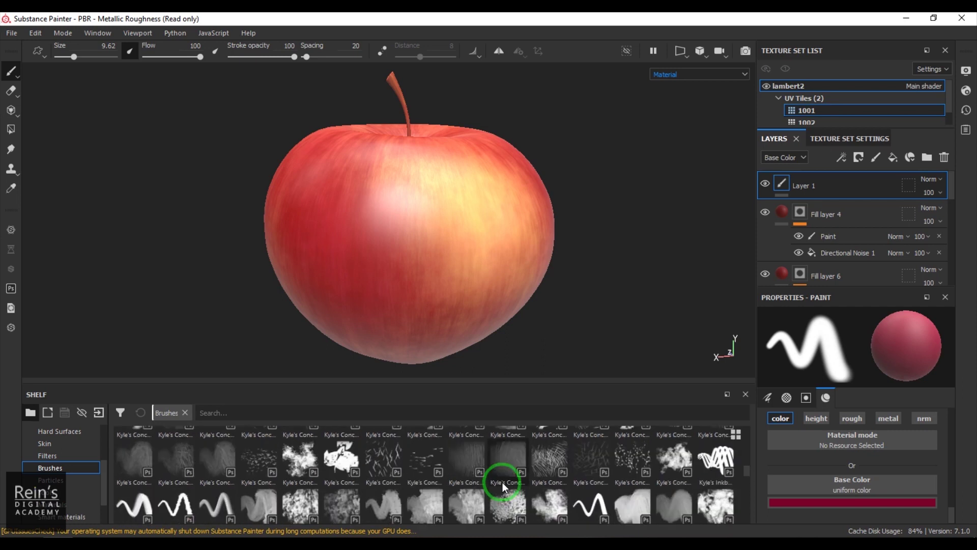
left_click(380, 461)
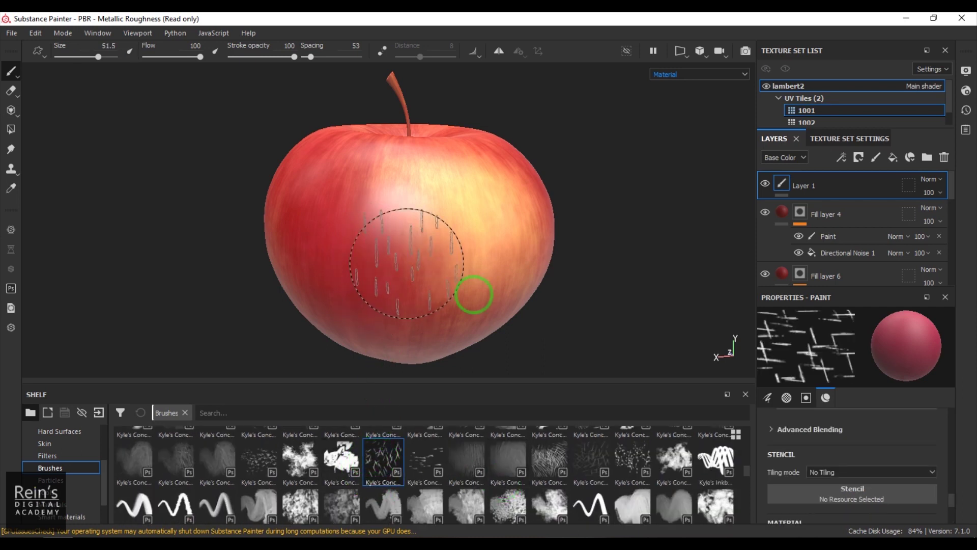
Zoom onto the apple, switch the paint colour to blue and paint test scratch strokes.
left_click(768, 397)
scroll(875, 418, "down", 5)
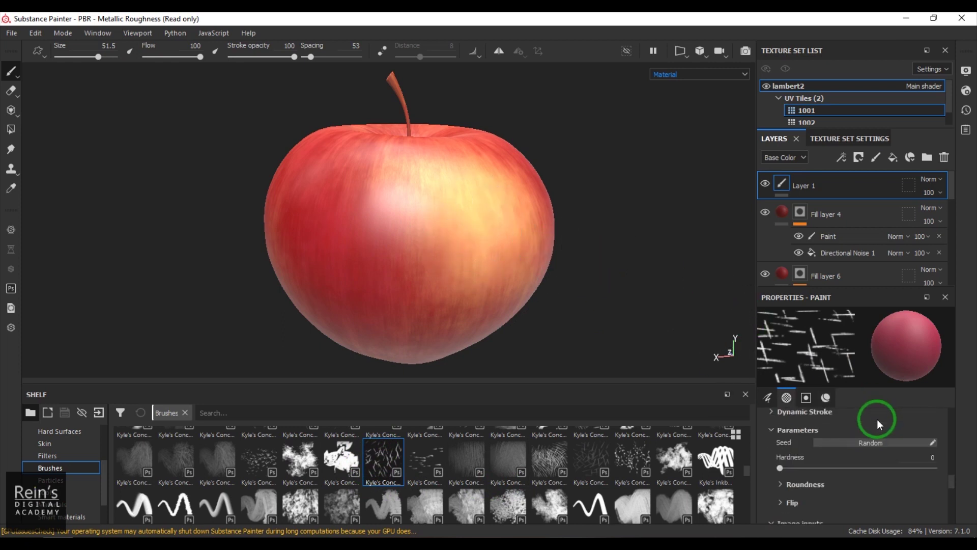
scroll(865, 443, "up", 4)
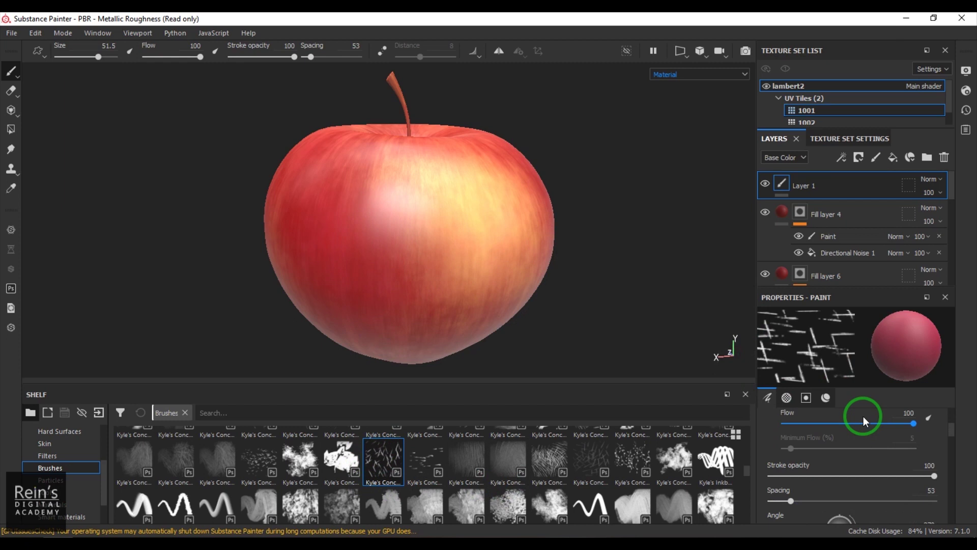
key("alt")
scroll(434, 261, "up", 2)
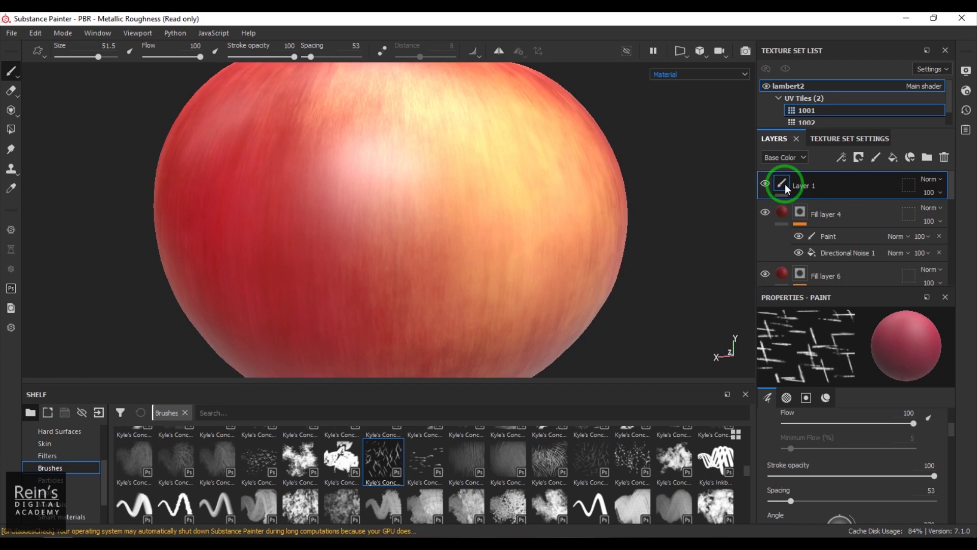
left_click_drag(954, 431, 951, 516)
left_click(869, 500)
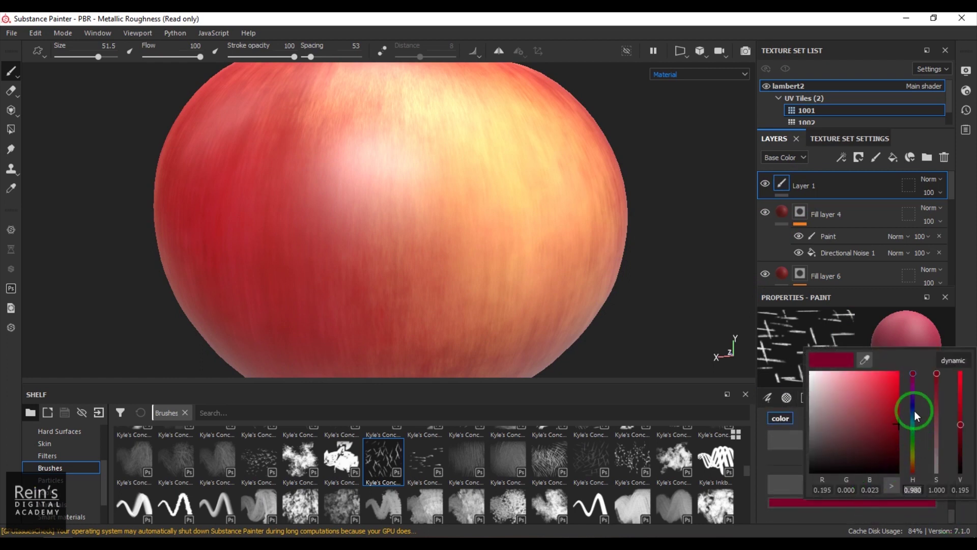
left_click_drag(915, 414, 916, 408)
left_click(883, 385)
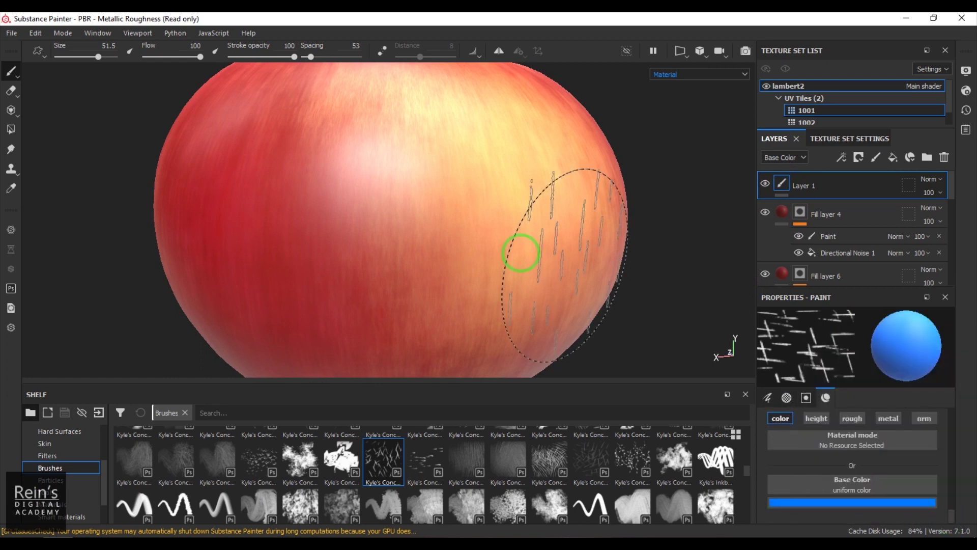
left_click_drag(381, 236, 436, 224)
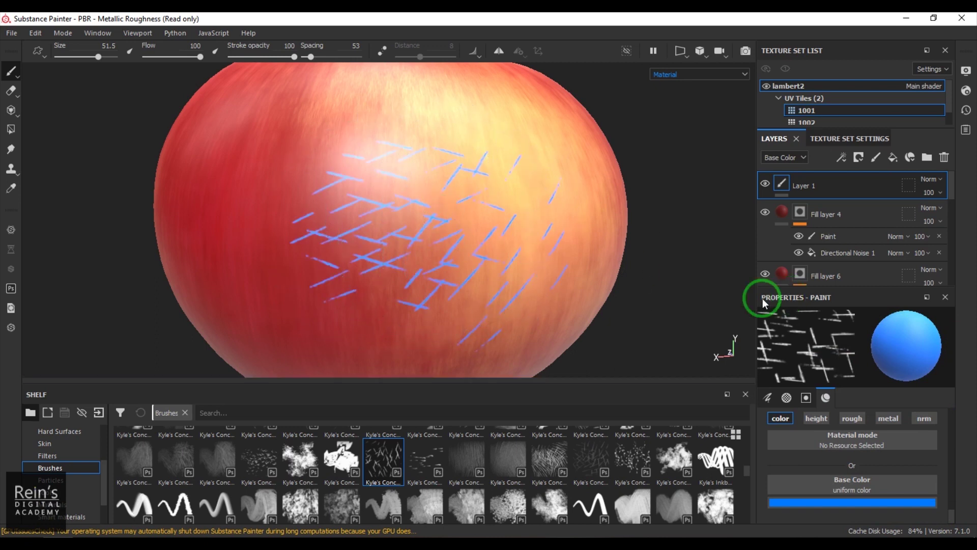
key("ctrl+z")
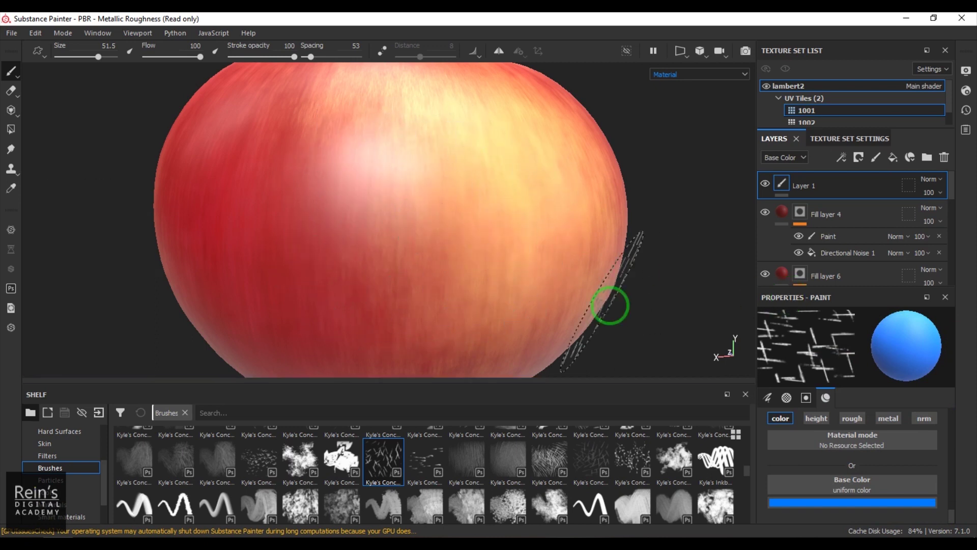
mouse_move(456, 275)
left_mouse_down()
mouse_move(458, 187)
mouse_move(375, 312)
mouse_move(345, 214)
mouse_move(334, 266)
mouse_move(313, 275)
left_mouse_up()
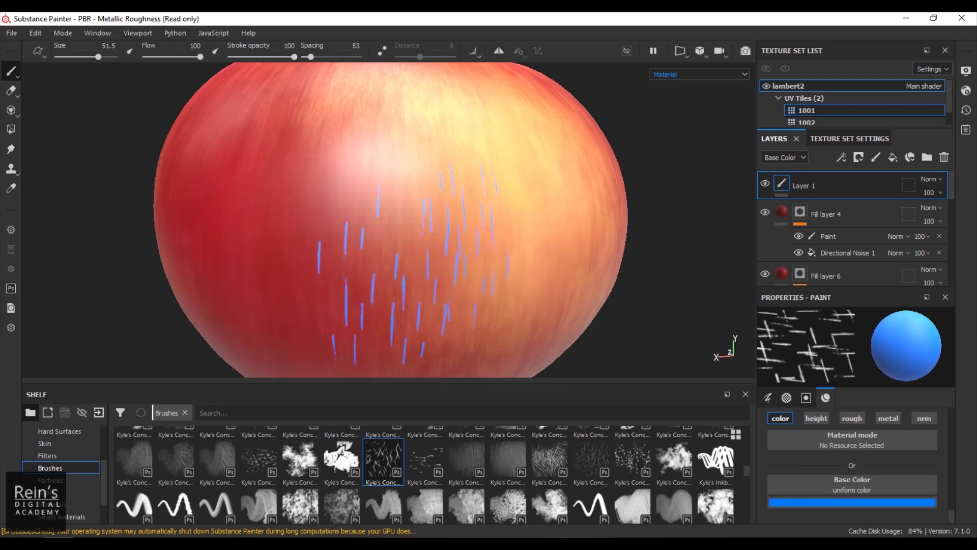
Reset the paint colour to a deep pinkish red with hue 0.98.
left_click(890, 501)
left_click_drag(909, 404, 910, 370)
left_click(953, 290)
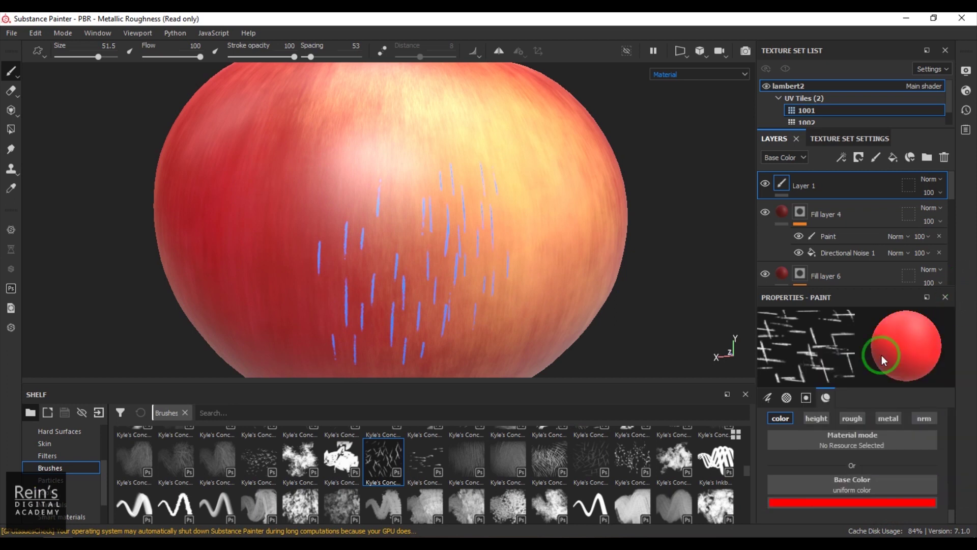
left_click(829, 501)
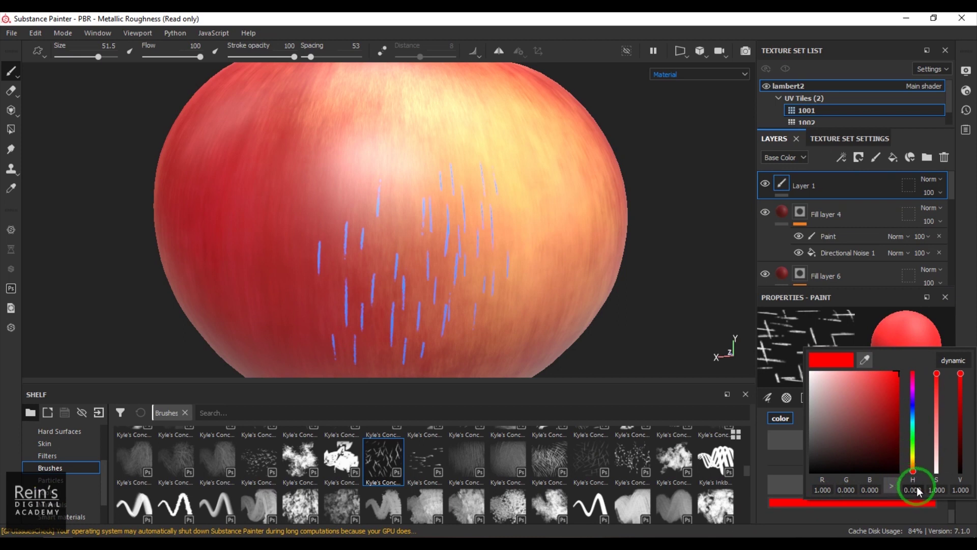
type("0")
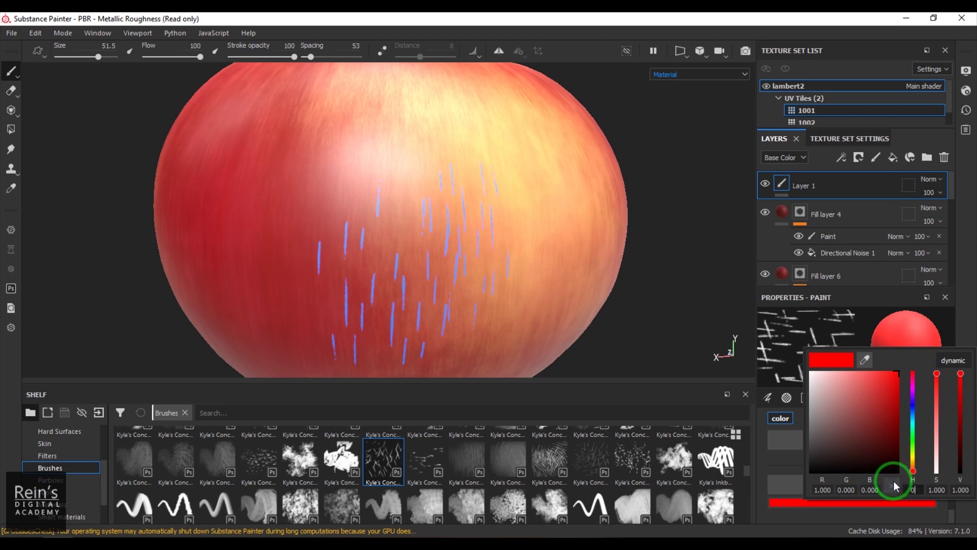
type(".98")
key("Return")
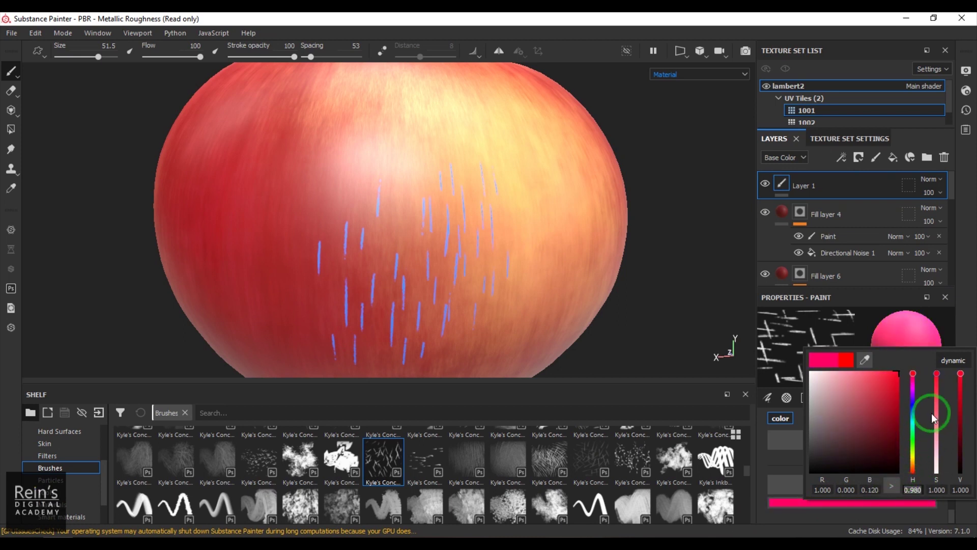
mouse_move(904, 402)
left_mouse_down()
mouse_move(890, 426)
mouse_move(899, 423)
left_mouse_up()
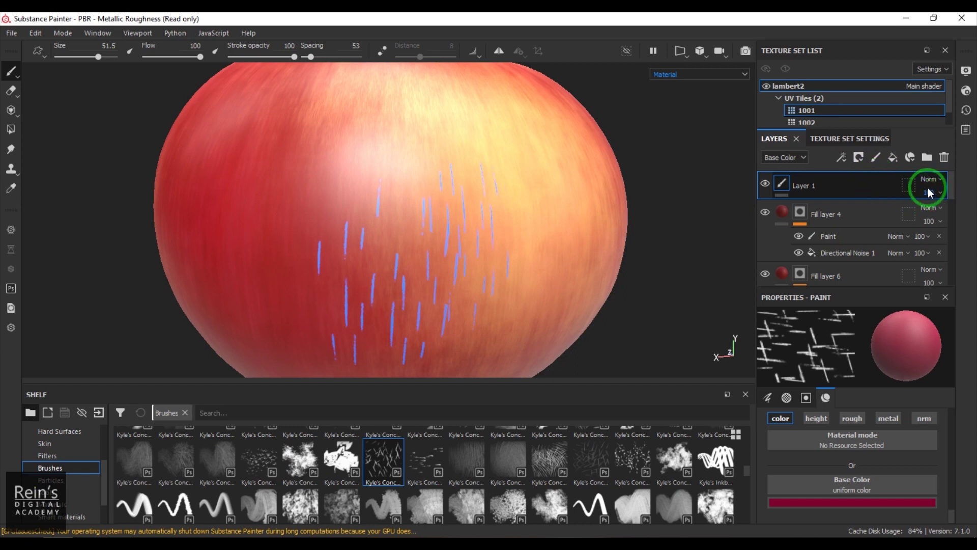
Delete test Layer 1 and add a fill layer with height, roughness, metallic and normal off.
left_click(944, 157)
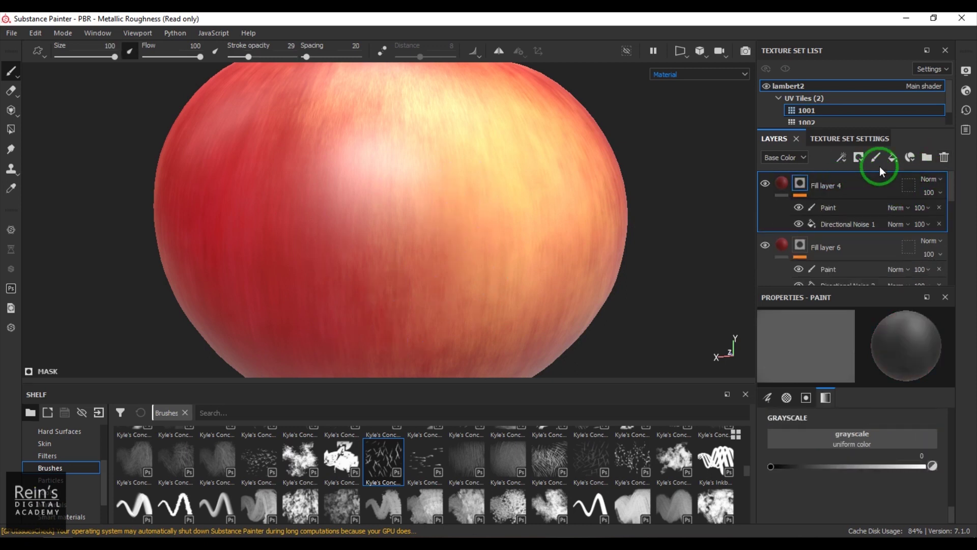
left_click(891, 157)
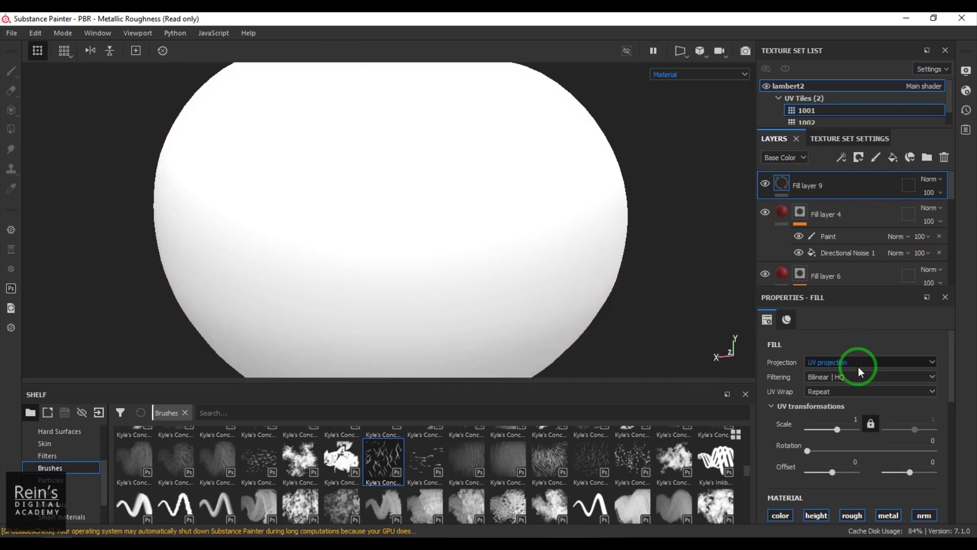
scroll(869, 439, "down", 3)
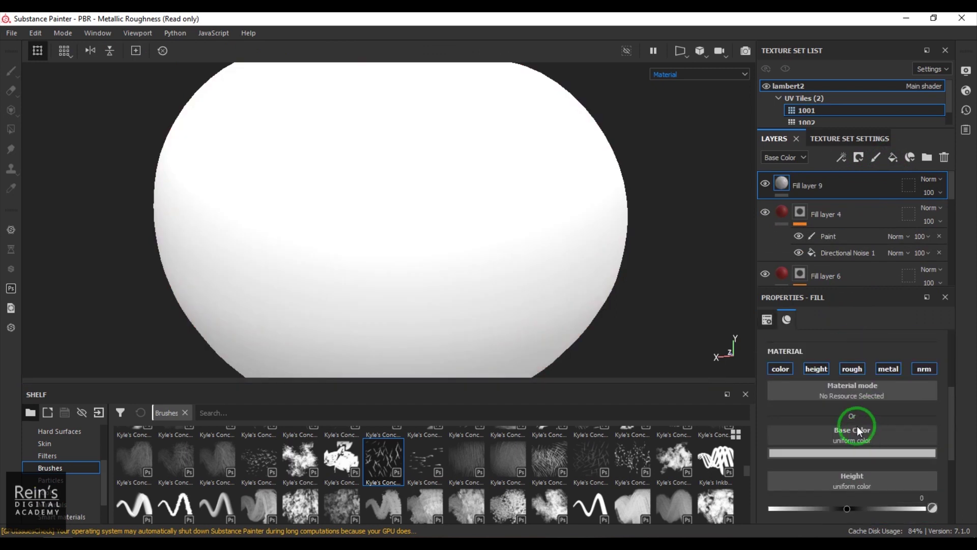
left_click(817, 369)
left_click(846, 369)
left_click(889, 366)
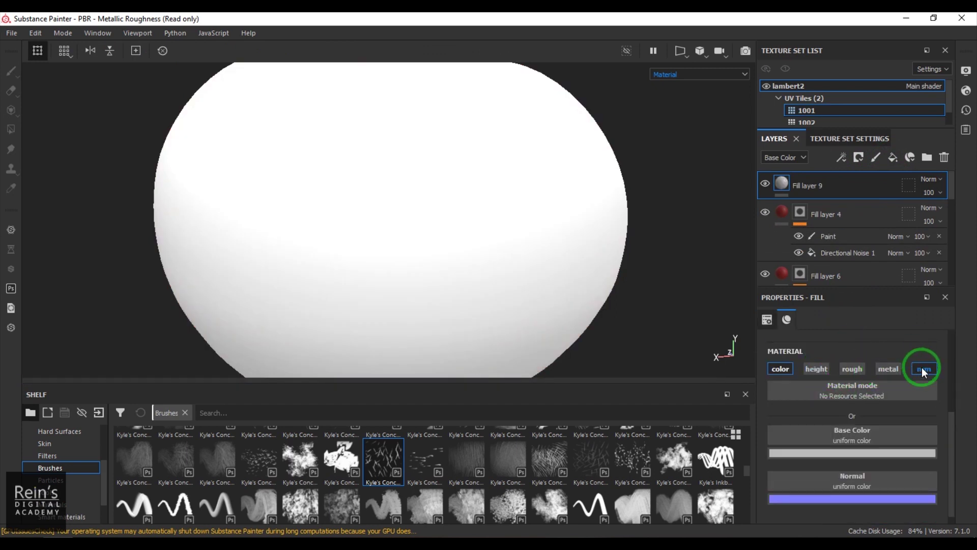
left_click(922, 367)
Set the new fill's base colour to a deep crimson with hue 0.98.
left_click(862, 439)
left_click(847, 453)
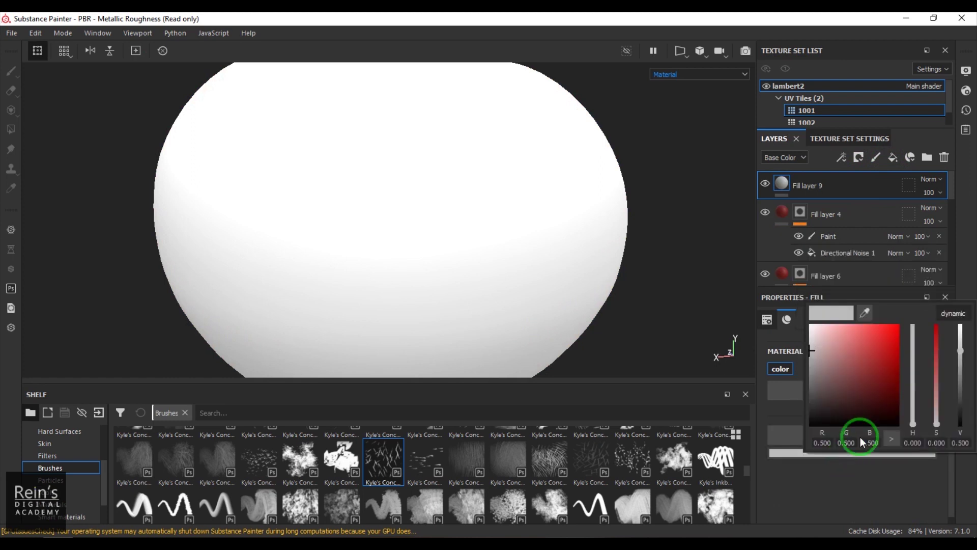
left_click_drag(893, 364, 907, 367)
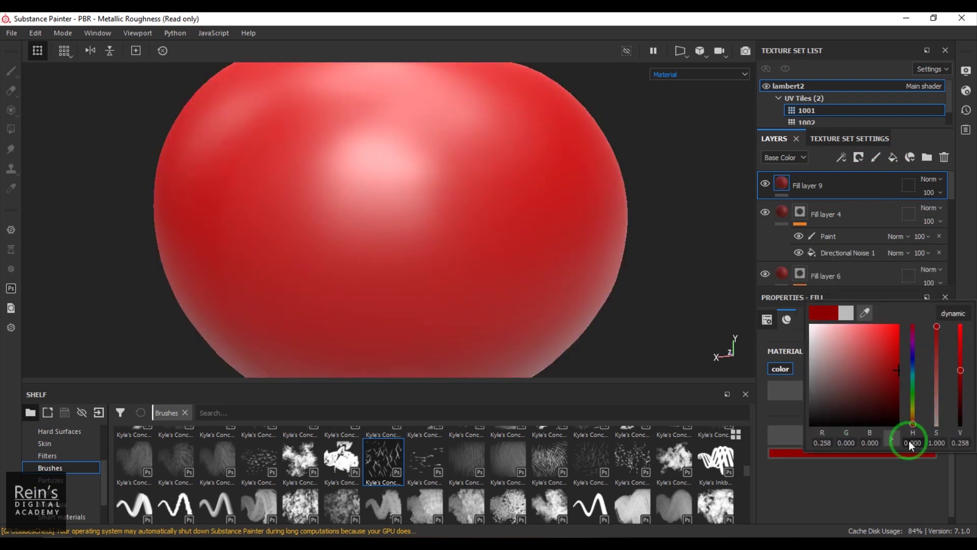
type("68")
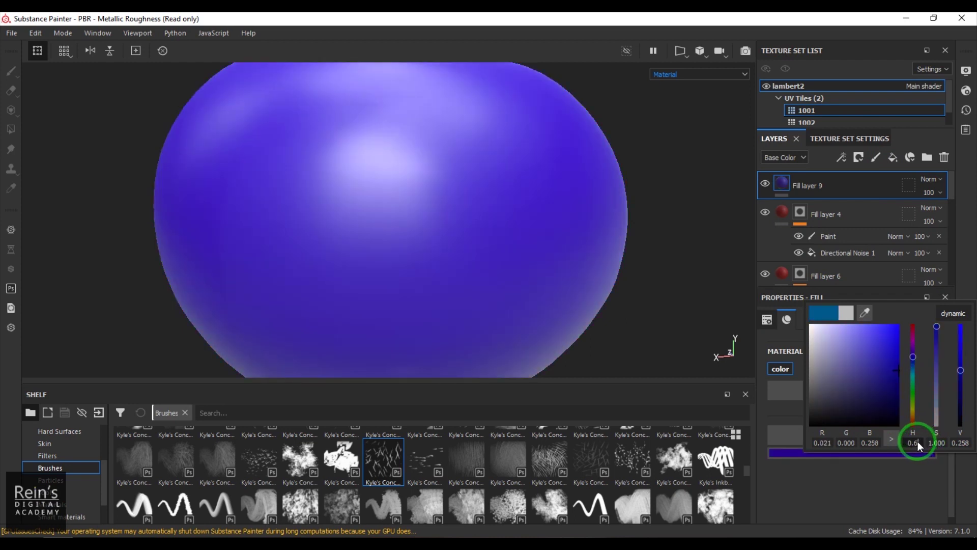
key("BackSpace")
key("BackSpace")
type("98")
key("Return")
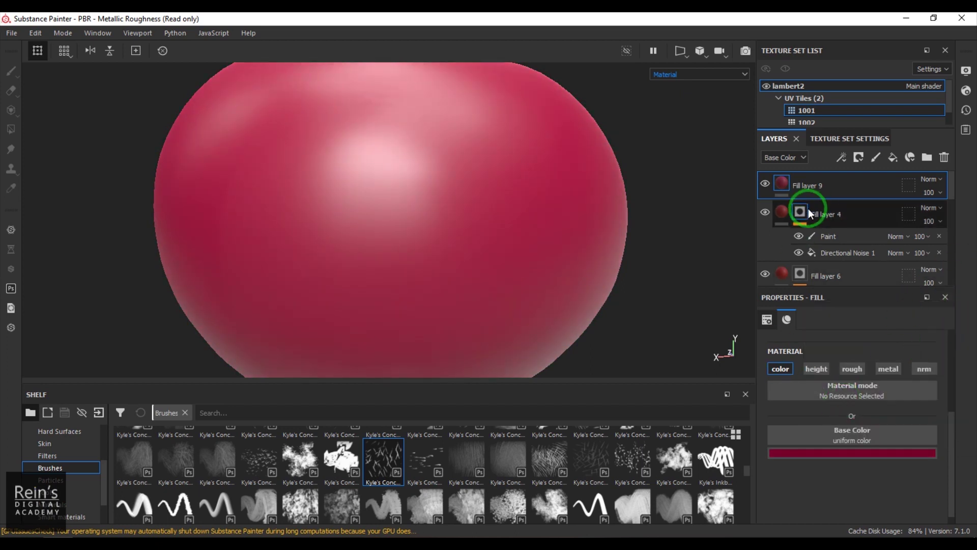
left_click(859, 158)
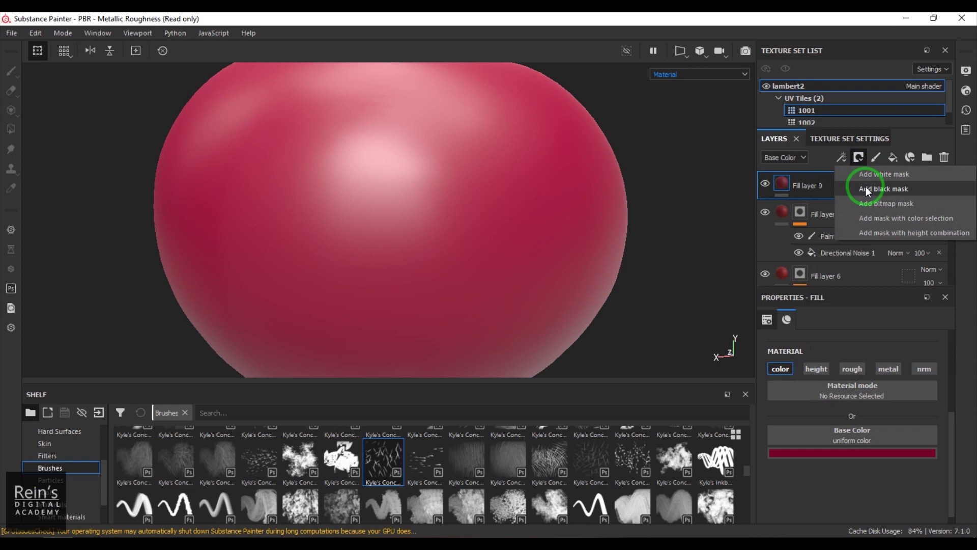
Give Fill layer 9 a black mask with a Paint effect and pick the streak brush.
left_click(867, 188)
left_click(848, 161)
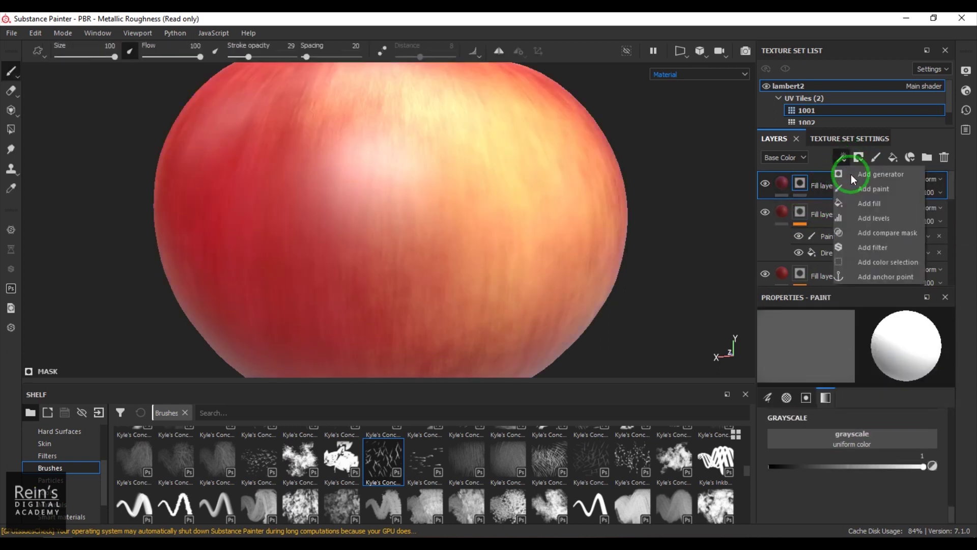
left_click(854, 185)
mouse_move(414, 210)
left_mouse_down("alt")
mouse_move(415, 268)
mouse_move(432, 252)
mouse_move(435, 268)
left_mouse_up("alt")
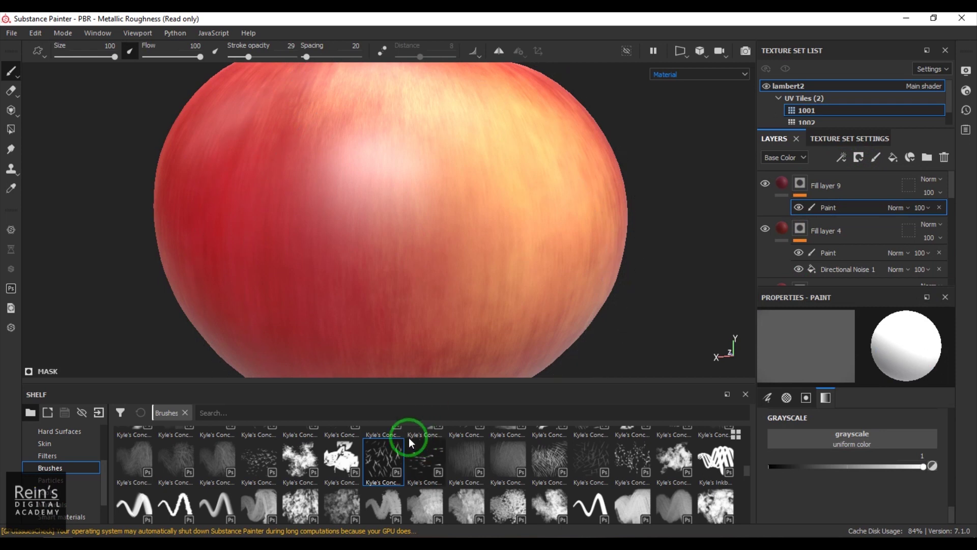
left_click(380, 461)
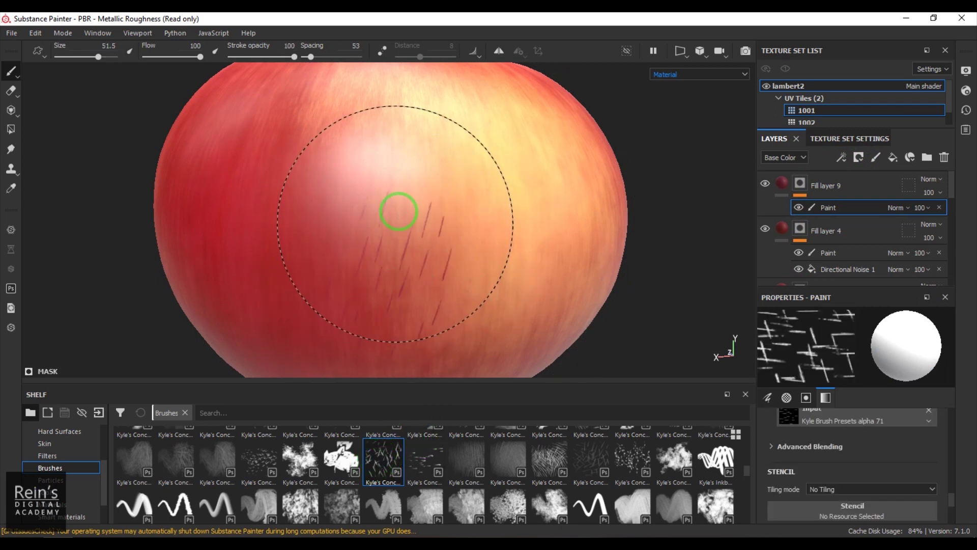
Paint thin crimson streaks across the upper apple with the brush at size 57.4.
mouse_move(405, 224)
left_mouse_down()
mouse_move(410, 240)
mouse_move(410, 212)
mouse_move(414, 255)
mouse_move(387, 273)
left_mouse_up()
scroll(387, 274, "up", 1)
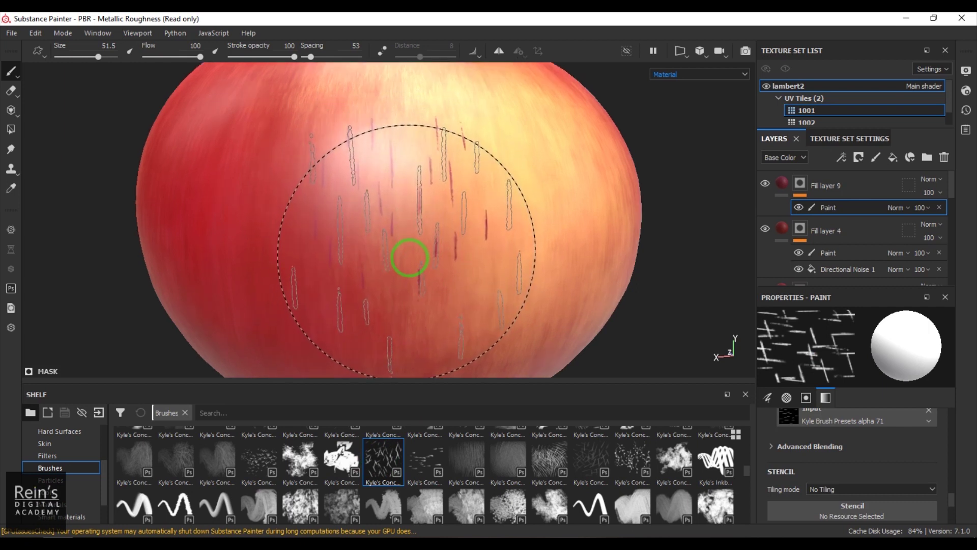
right_click_drag(405, 251, 417, 236, "ctrl")
scroll(416, 243, "up", 1)
scroll(416, 243, "down", 4)
mouse_move(414, 240)
left_mouse_down("alt")
mouse_move(462, 251)
mouse_move(521, 244)
left_mouse_up("alt")
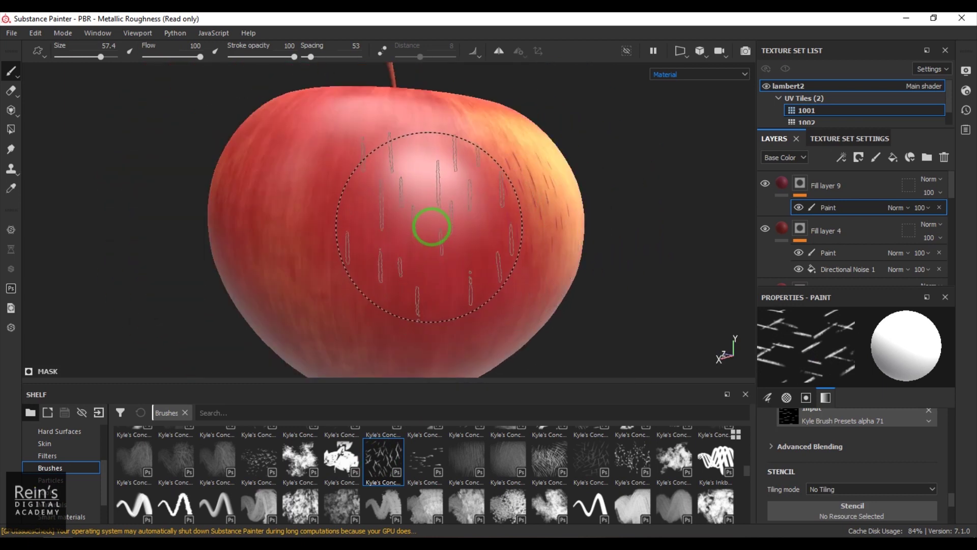
left_click_drag(351, 249, 371, 240, "alt")
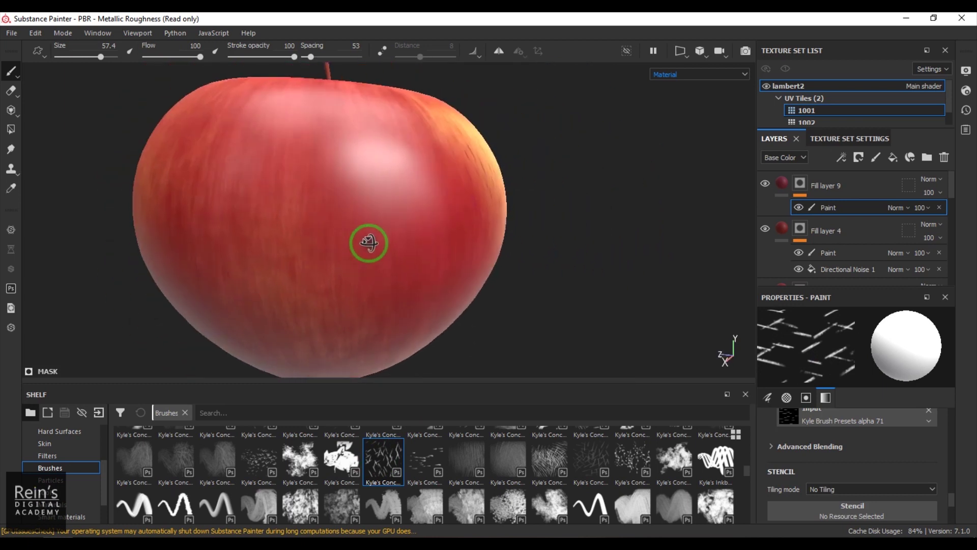
left_click_drag(240, 198, 210, 200, "alt")
mouse_move(209, 200)
middle_mouse_down("alt")
mouse_move(233, 225)
mouse_move(402, 224)
mouse_move(410, 209)
middle_mouse_up("alt")
left_click_drag(334, 227, 447, 231, "alt")
mouse_move(452, 240)
middle_mouse_down("alt")
mouse_move(337, 256)
mouse_move(439, 217)
middle_mouse_up("alt")
scroll(337, 256, "up", 2)
scroll(375, 242, "down", 2)
left_click_drag(454, 271, 426, 262, "alt")
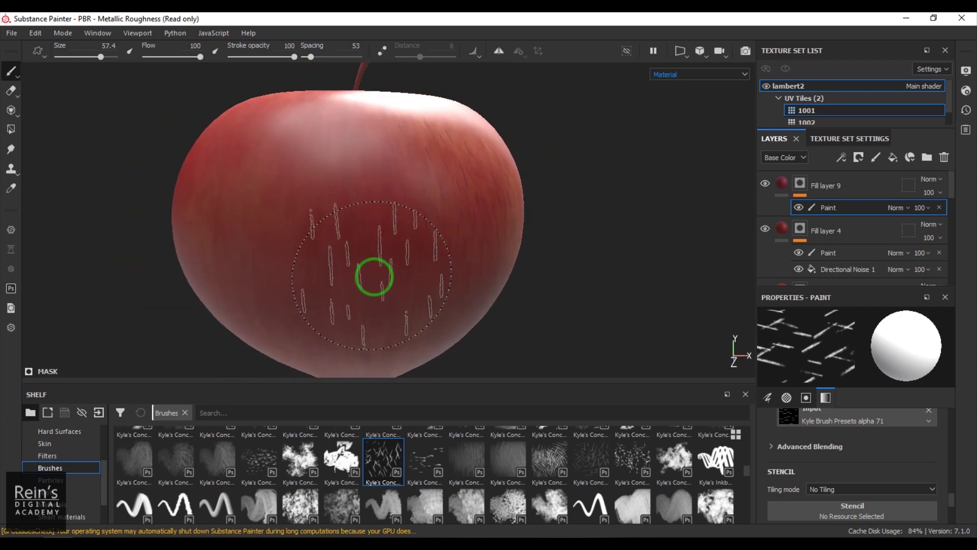
scroll(374, 288, "up", 2)
scroll(391, 197, "down", 2)
left_click_drag(390, 197, 401, 167, "alt")
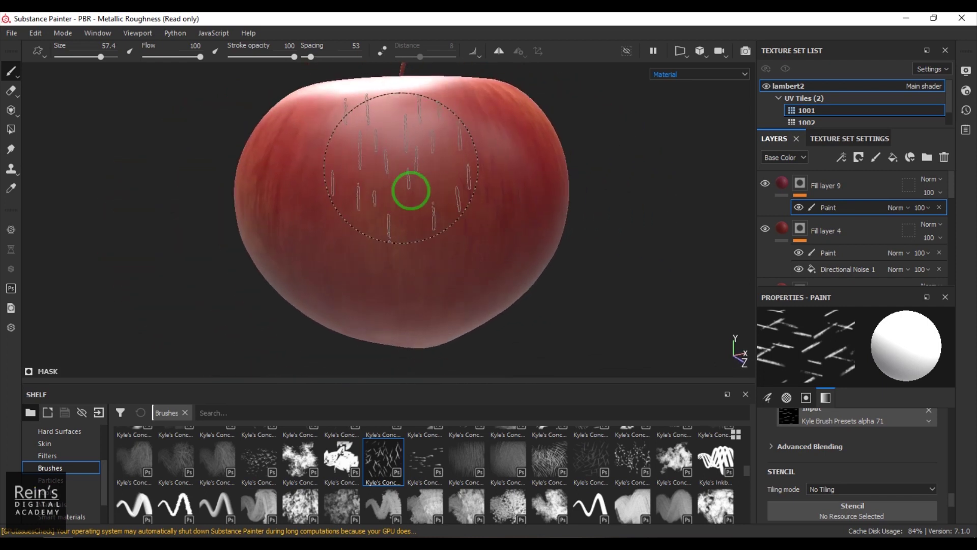
scroll(453, 240, "up", 2)
scroll(460, 249, "down", 2)
left_click_drag(460, 249, 465, 255, "alt")
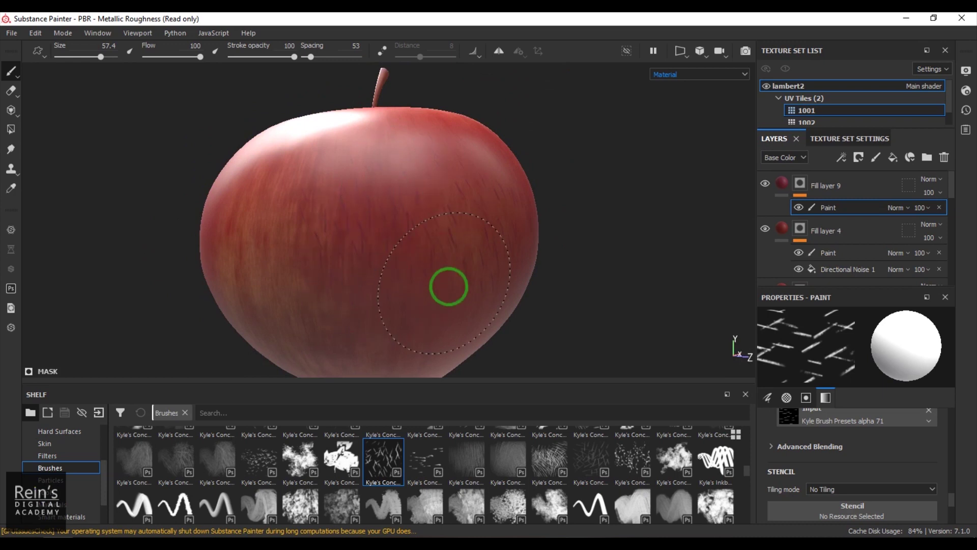
scroll(449, 283, "up", 2)
left_click_drag(421, 284, 462, 253, "alt")
scroll(389, 283, "down", 2)
left_click_drag(389, 283, 422, 278, "alt")
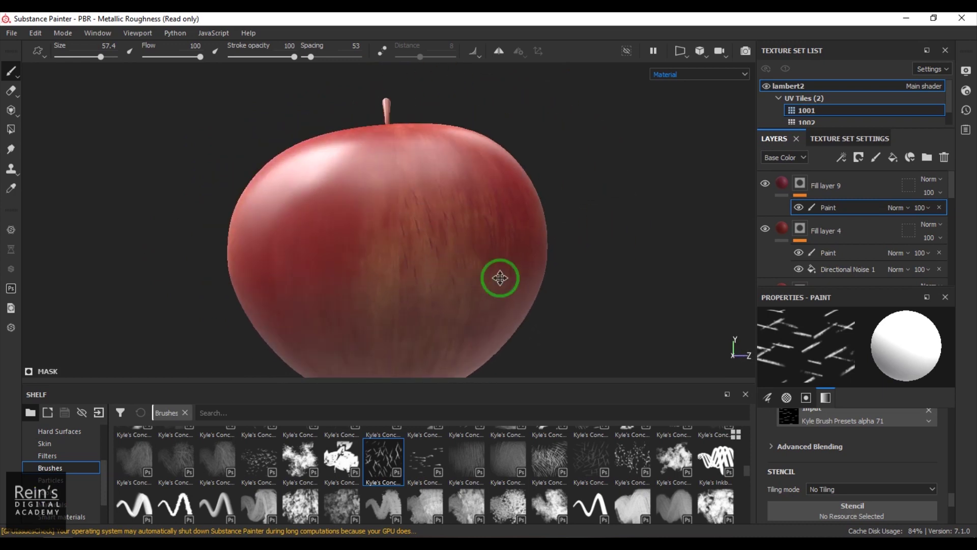
scroll(423, 278, "up", 2)
scroll(500, 286, "down", 2)
left_click_drag(500, 286, 528, 217, "alt")
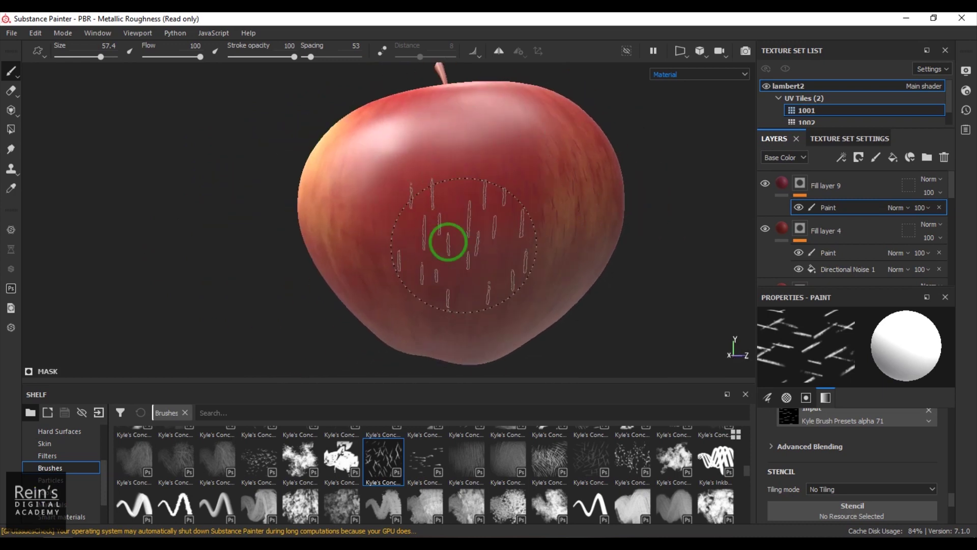
left_click_drag(472, 253, 421, 158, "alt")
scroll(878, 479, "up", 3)
scroll(878, 477, "up", 10)
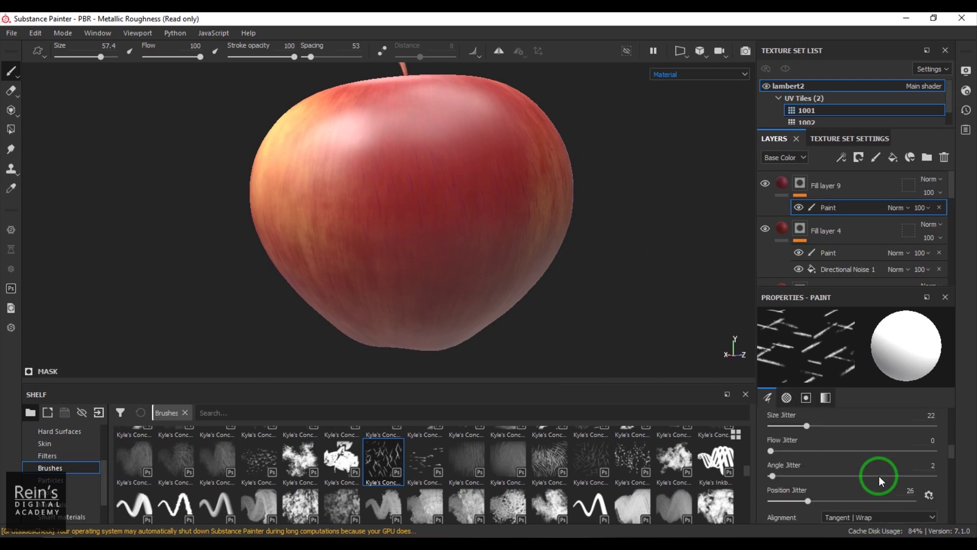
Set the brush Angle Jitter to 0 and enlarge the brush to size 80.57.
left_click_drag(771, 476, 762, 479)
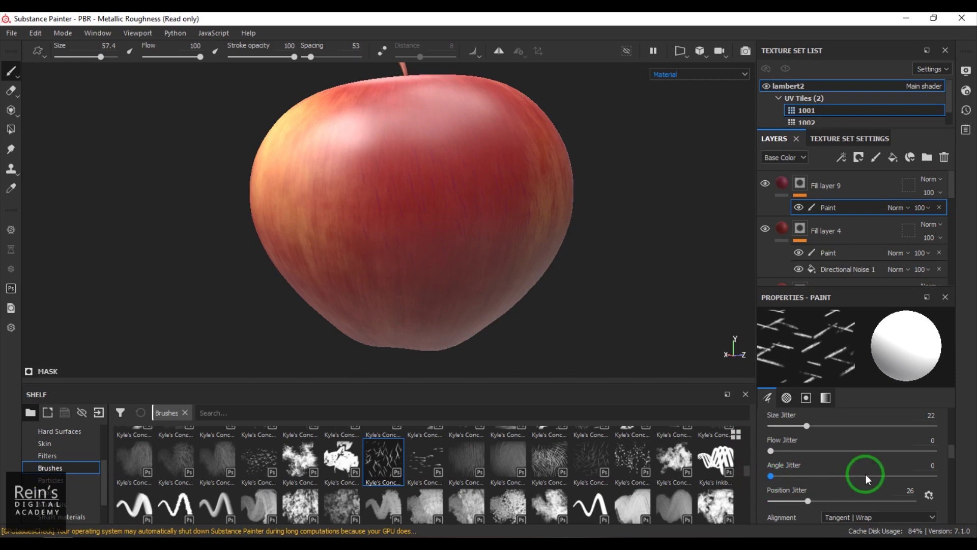
scroll(832, 464, "up", 1)
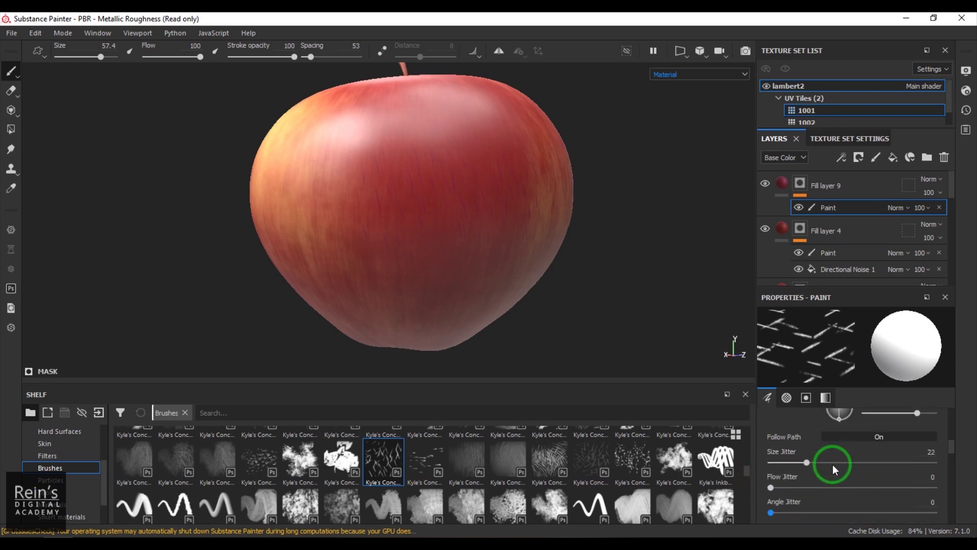
scroll(832, 464, "up", 4)
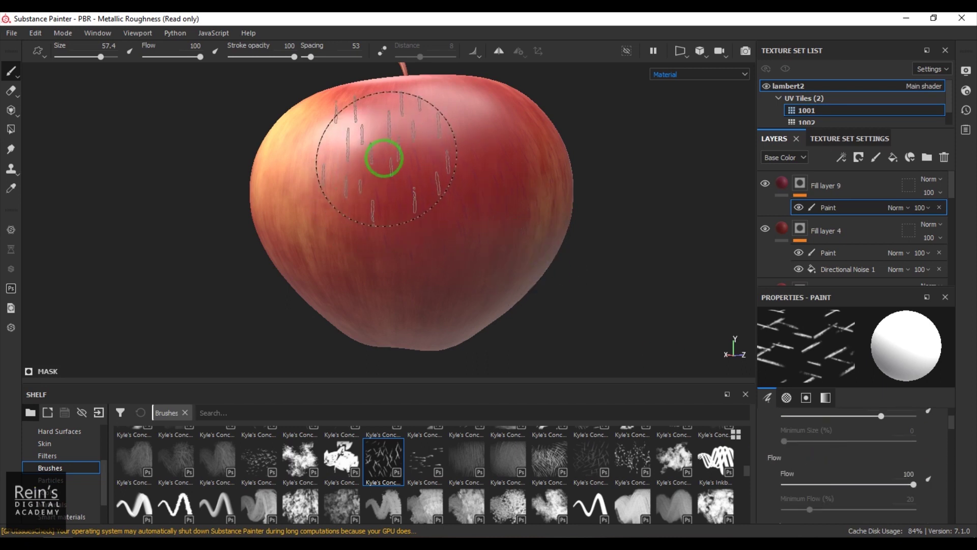
mouse_move(355, 240)
left_mouse_down("alt")
mouse_move(430, 201)
mouse_move(371, 280)
mouse_move(426, 257)
left_mouse_up("alt")
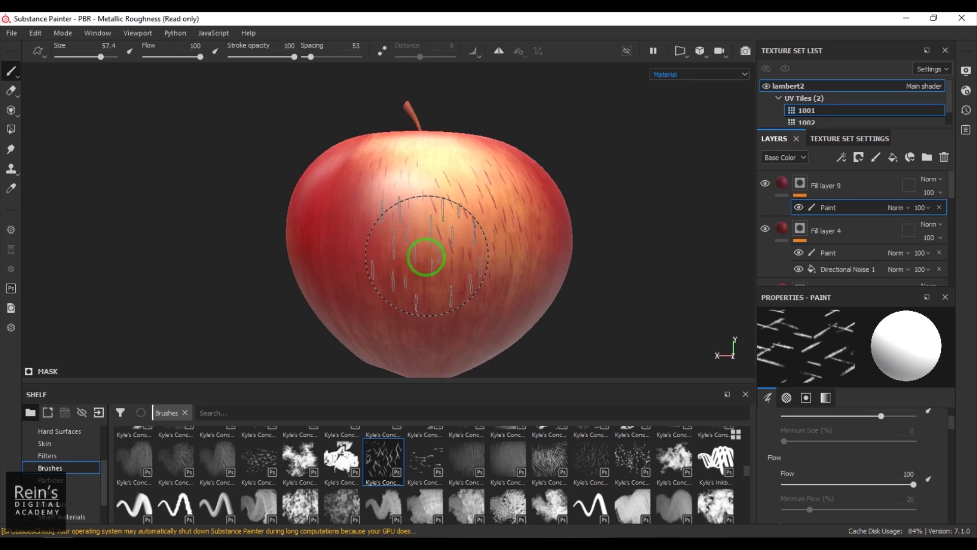
key("bracketright")
key("bracketright")
key("bracketright")
Brush dark red streaks over the apple's front, sides and lower half, turning it to reach each side.
mouse_move(402, 257)
left_mouse_down()
mouse_move(399, 304)
mouse_move(316, 285)
mouse_move(563, 292)
left_mouse_up()
mouse_move(460, 242)
left_mouse_down("alt")
mouse_move(438, 276)
mouse_move(571, 290)
mouse_move(589, 273)
mouse_move(558, 308)
left_mouse_up("alt")
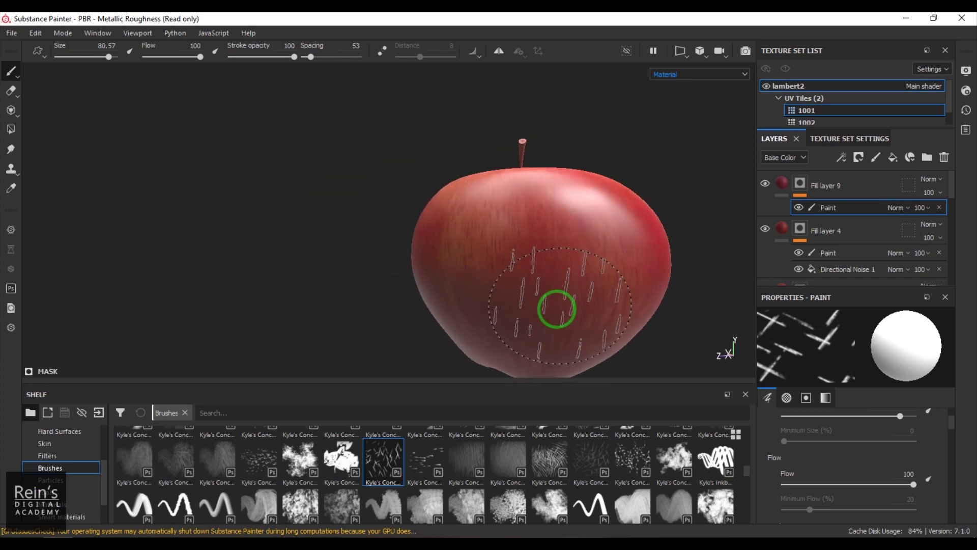
mouse_move(548, 217)
left_mouse_down("alt")
mouse_move(541, 299)
mouse_move(561, 300)
left_mouse_up("alt")
right_click_drag(521, 285, 521, 332, "shift")
left_click_drag(506, 234, 580, 284, "alt")
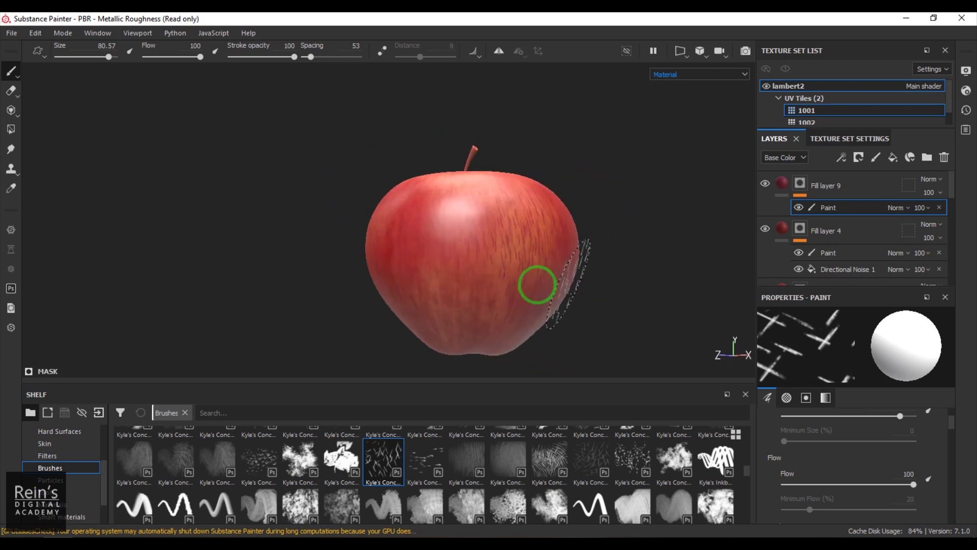
middle_click_drag(438, 308, 558, 294, "alt")
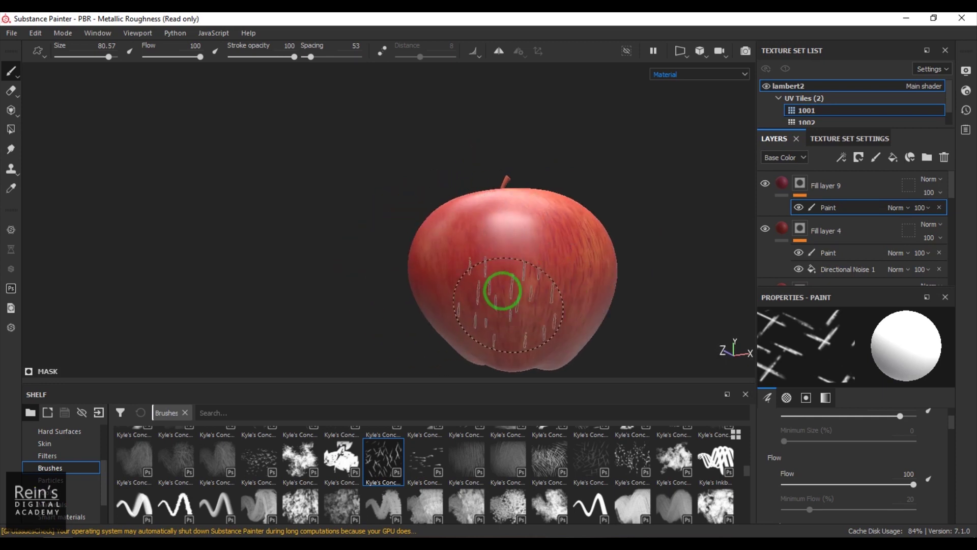
mouse_move(504, 299)
left_mouse_down("alt")
mouse_move(599, 283)
mouse_move(562, 249)
left_mouse_up("alt")
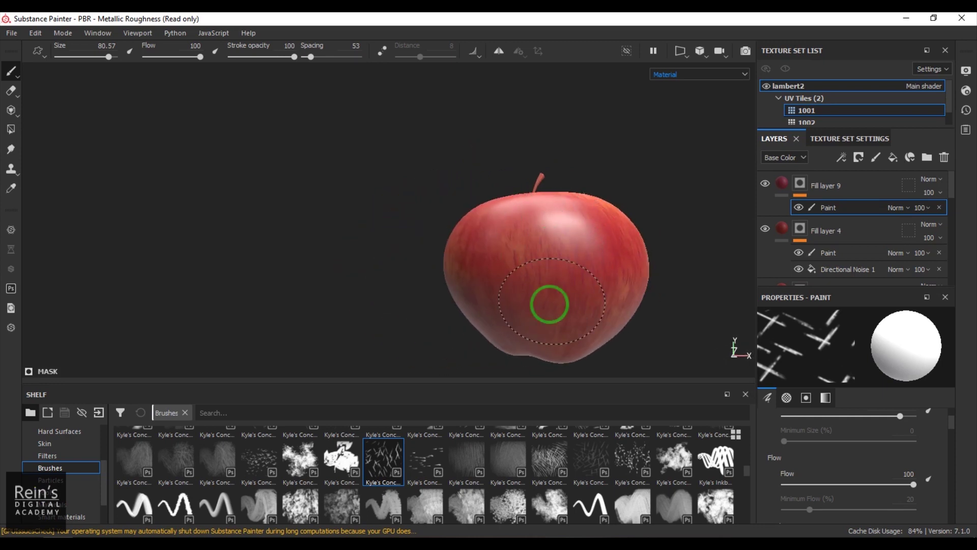
left_click_drag(549, 300, 620, 292, "alt")
mouse_move(512, 302)
left_mouse_down("alt")
mouse_move(580, 294)
mouse_move(551, 258)
left_mouse_up("alt")
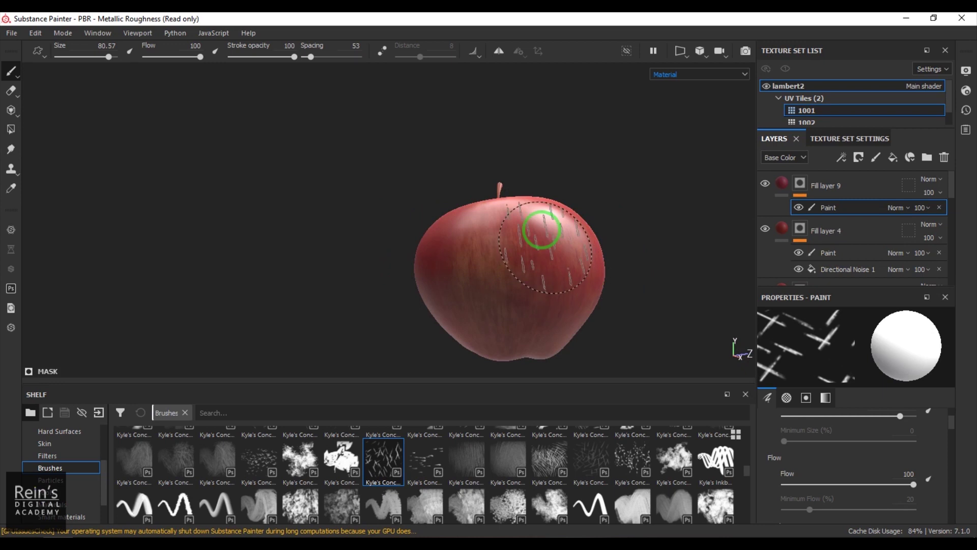
mouse_move(556, 300)
left_mouse_down("alt")
mouse_move(530, 295)
mouse_move(600, 317)
left_mouse_up("alt")
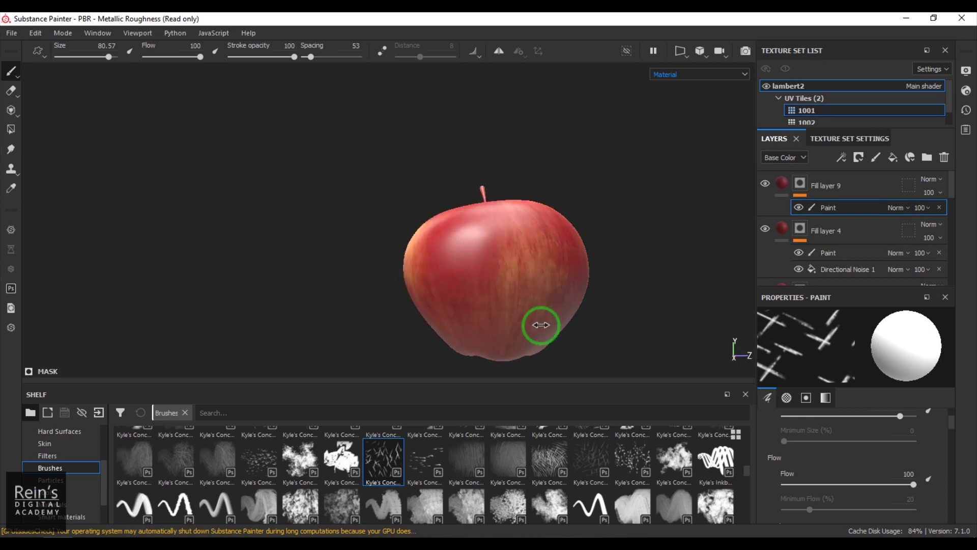
left_click_drag(541, 326, 485, 271, "alt")
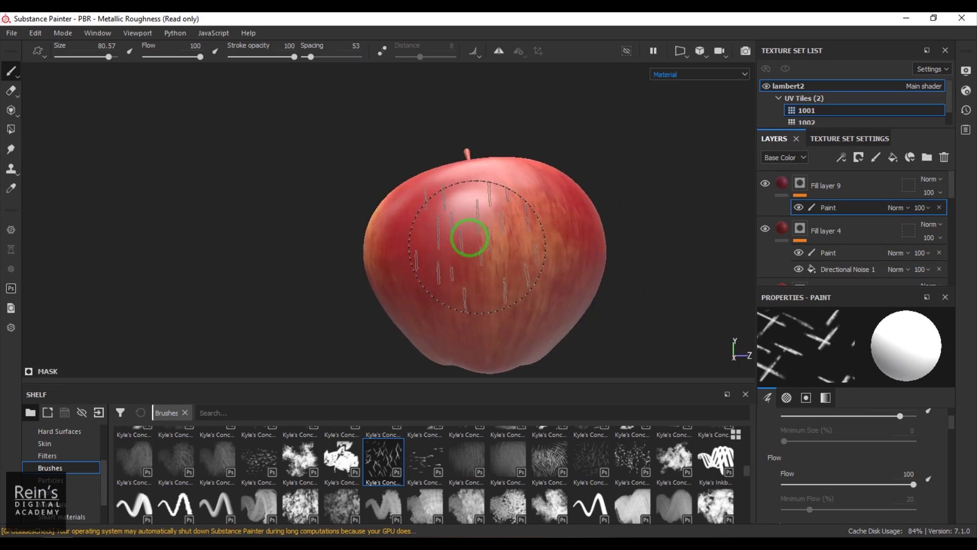
left_click_drag(553, 279, 574, 271, "alt")
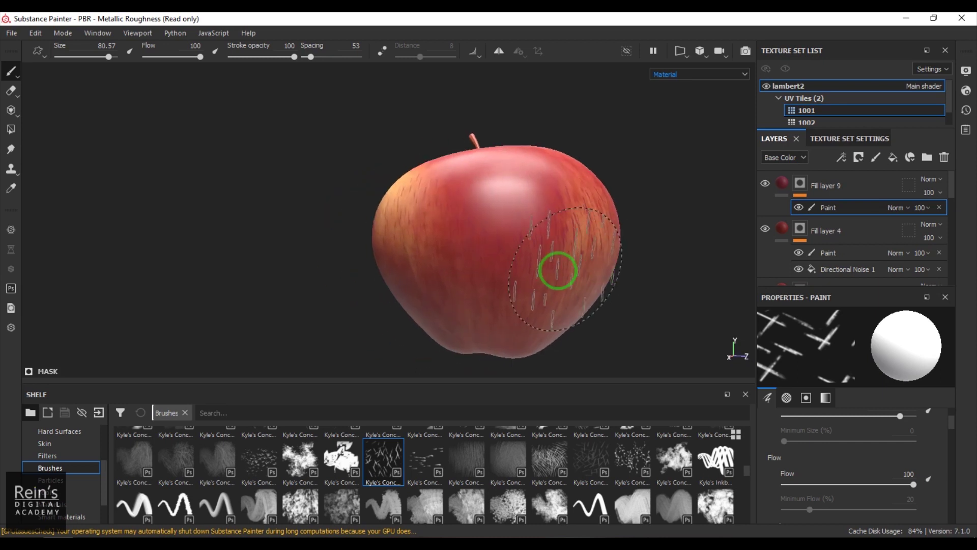
mouse_move(504, 268)
left_mouse_down("alt")
mouse_move(600, 229)
mouse_move(552, 268)
left_mouse_up("alt")
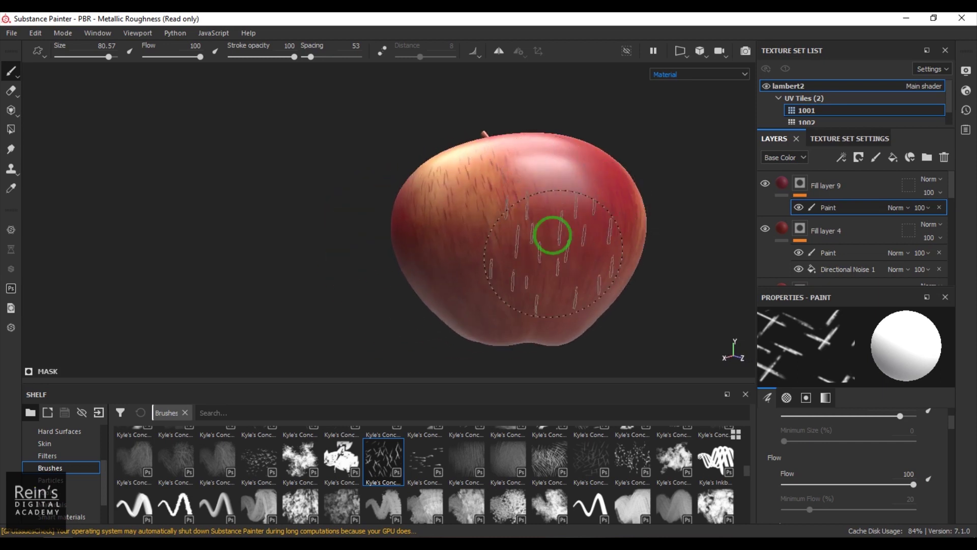
left_click_drag(505, 239, 457, 167, "alt")
mouse_move(445, 249)
left_mouse_down("alt")
mouse_move(479, 251)
mouse_move(501, 226)
mouse_move(610, 251)
mouse_move(496, 260)
left_mouse_up("alt")
mouse_move(485, 211)
left_mouse_down("alt")
mouse_move(497, 259)
mouse_move(525, 257)
mouse_move(491, 255)
mouse_move(583, 283)
left_mouse_up("alt")
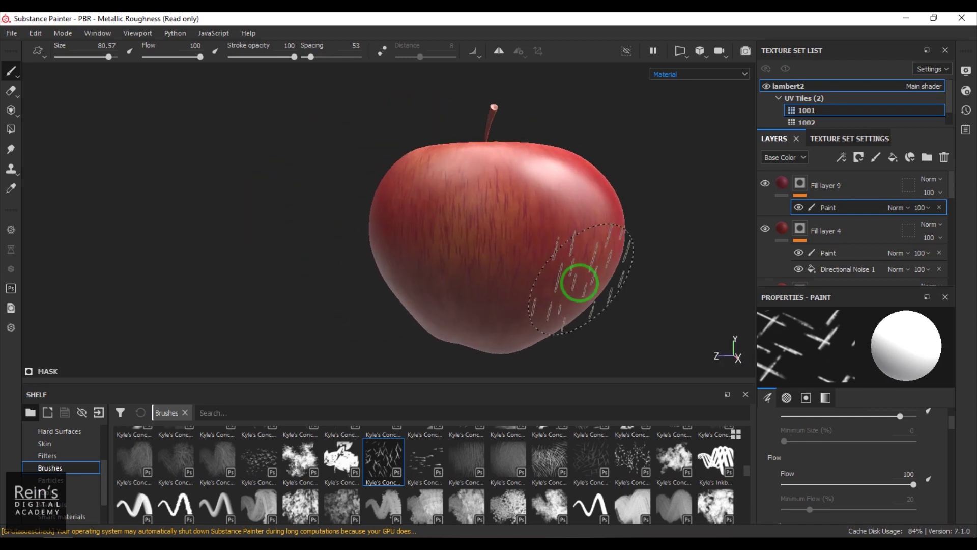
mouse_move(508, 268)
left_mouse_down("alt")
mouse_move(508, 276)
mouse_move(496, 204)
mouse_move(460, 273)
mouse_move(529, 222)
left_mouse_up("alt")
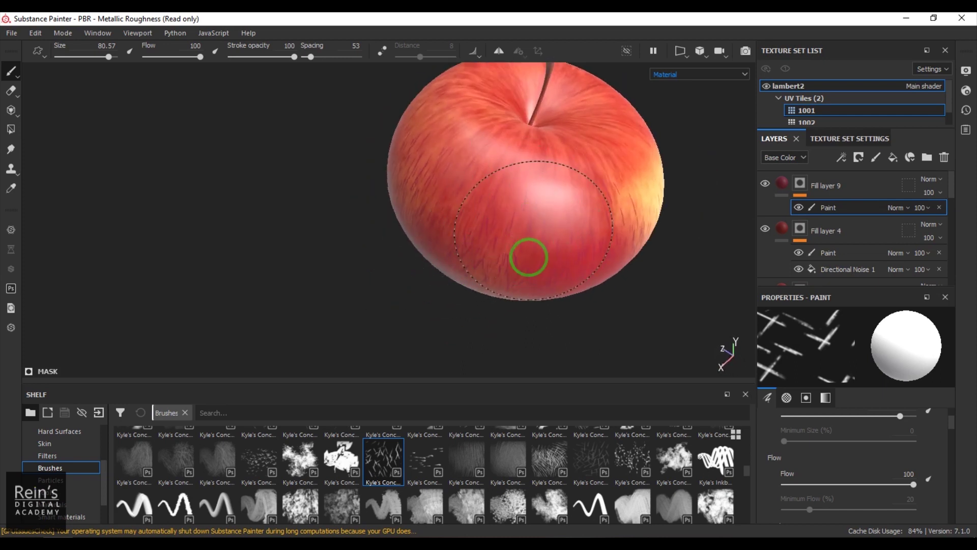
left_click_drag(587, 282, 498, 256, "alt")
mouse_move(588, 245)
left_mouse_down("alt")
mouse_move(563, 266)
mouse_move(456, 281)
left_mouse_up("alt")
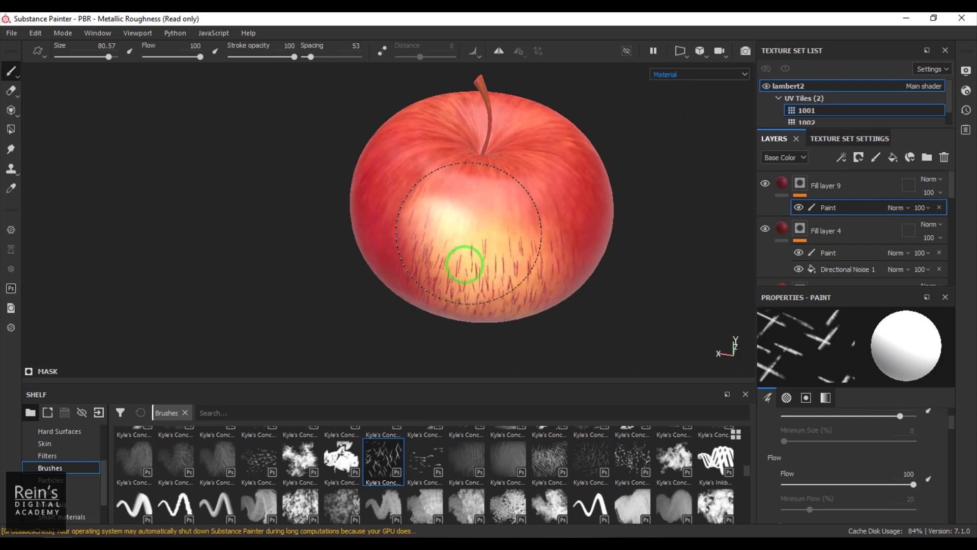
mouse_move(525, 275)
left_mouse_down("alt")
mouse_move(523, 266)
mouse_move(508, 277)
left_mouse_up("alt")
mouse_move(577, 275)
left_mouse_down("alt")
mouse_move(432, 283)
mouse_move(547, 267)
mouse_move(528, 255)
mouse_move(556, 268)
mouse_move(377, 266)
mouse_move(417, 249)
mouse_move(467, 300)
mouse_move(349, 273)
mouse_move(430, 285)
mouse_move(447, 246)
mouse_move(497, 257)
mouse_move(563, 170)
mouse_move(553, 246)
mouse_move(595, 285)
left_mouse_up("alt")
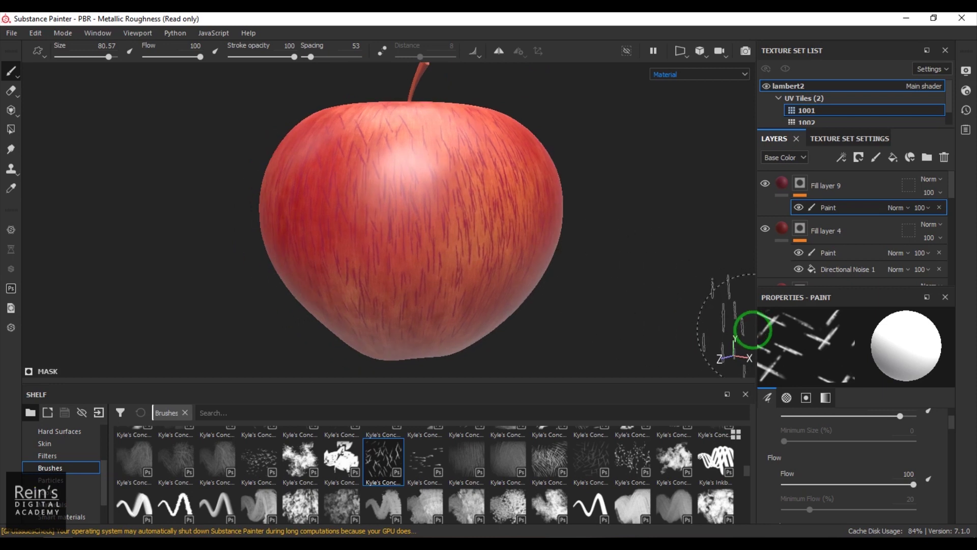
Add a Blur filter to Fill layer 9's mask with Blur Intensity 0.4.
left_click(842, 158)
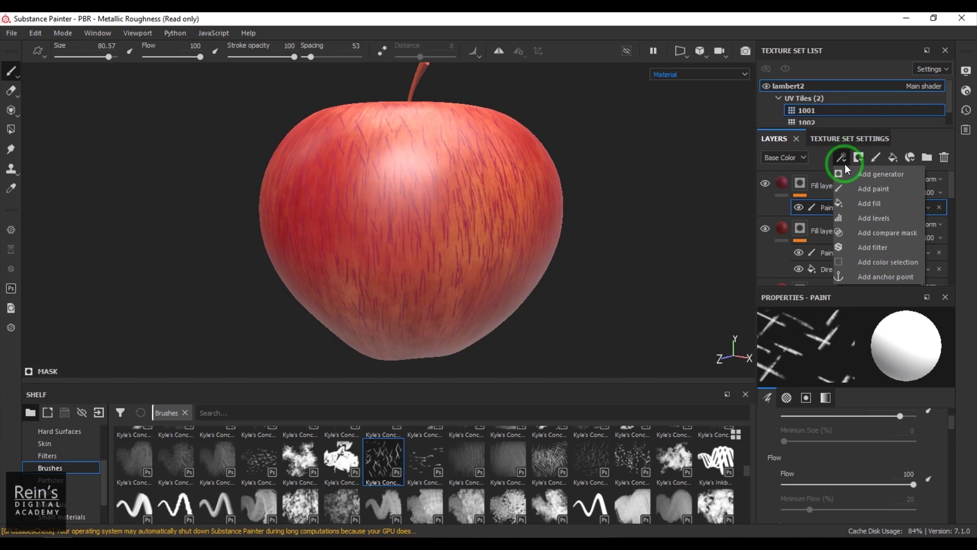
left_click(863, 247)
left_click(847, 344)
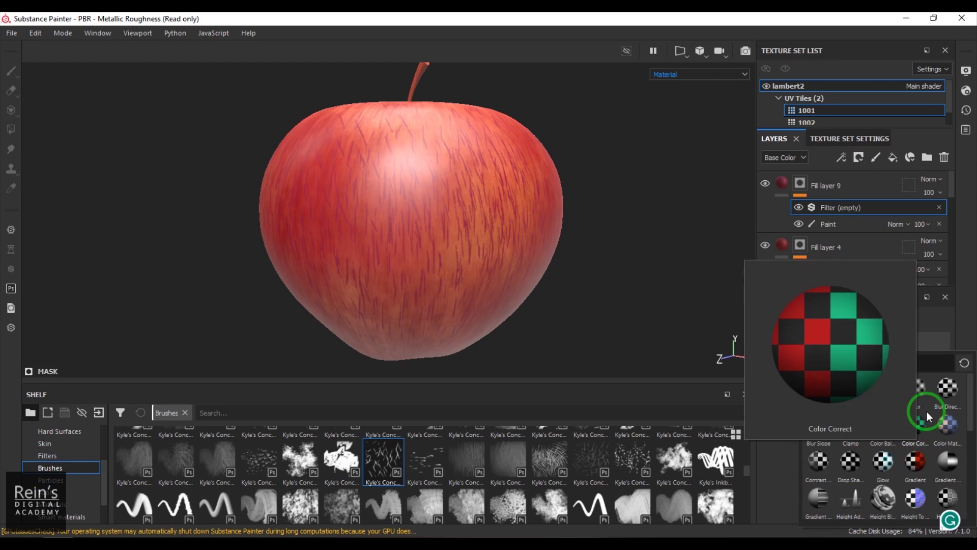
left_click(917, 392)
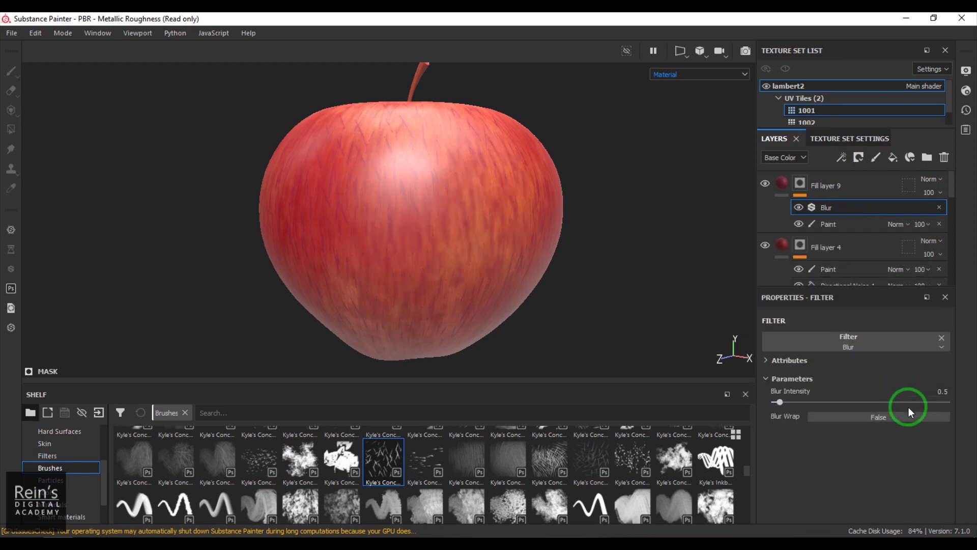
left_click(779, 402)
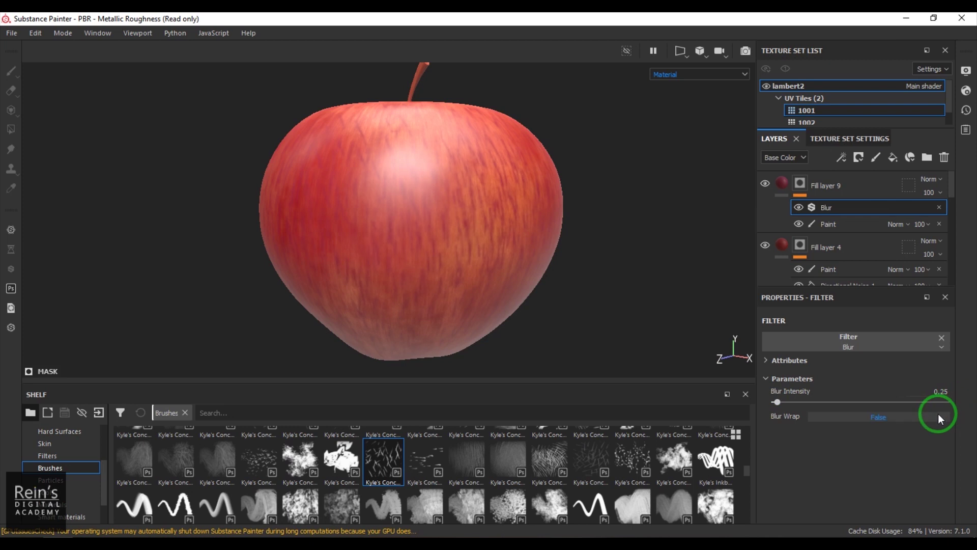
key("Return")
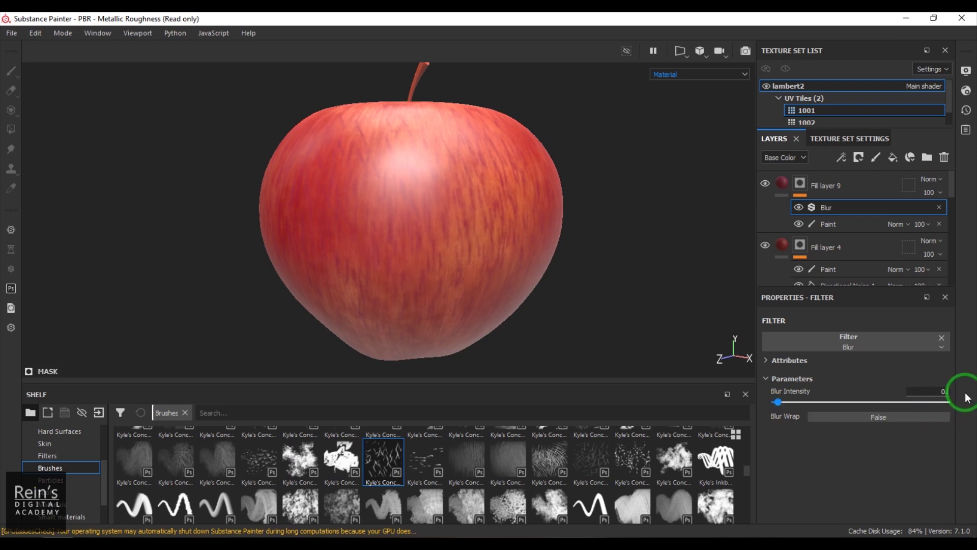
key("Return")
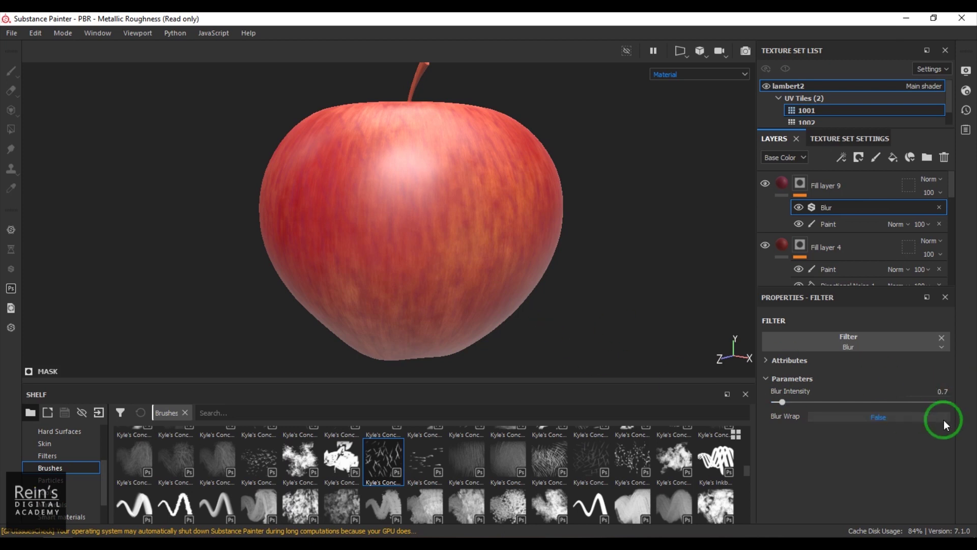
key("Return")
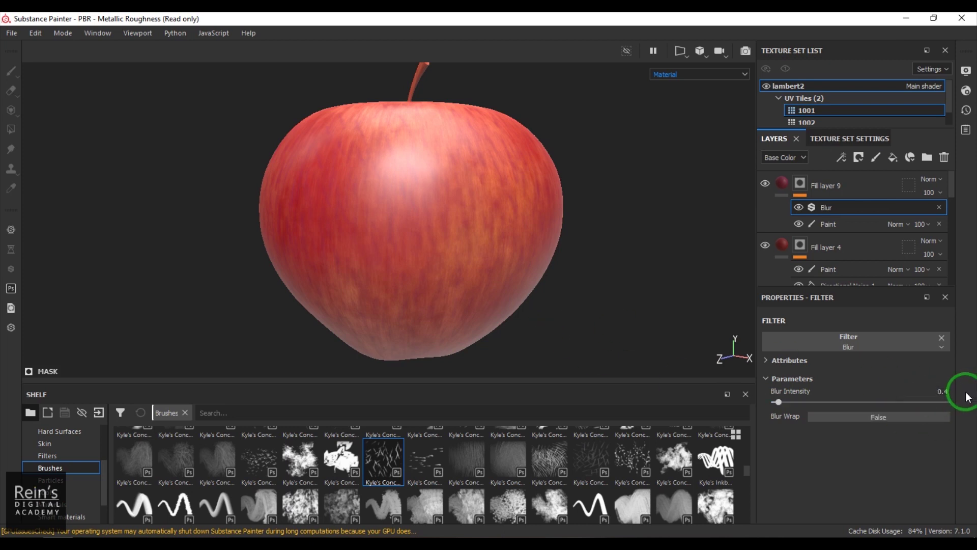
Lower Fill layer 9's opacity and try Screen blending, then restore Normal.
left_click(786, 185)
left_click(933, 194)
left_click(928, 214)
left_click(929, 208)
left_click(947, 212)
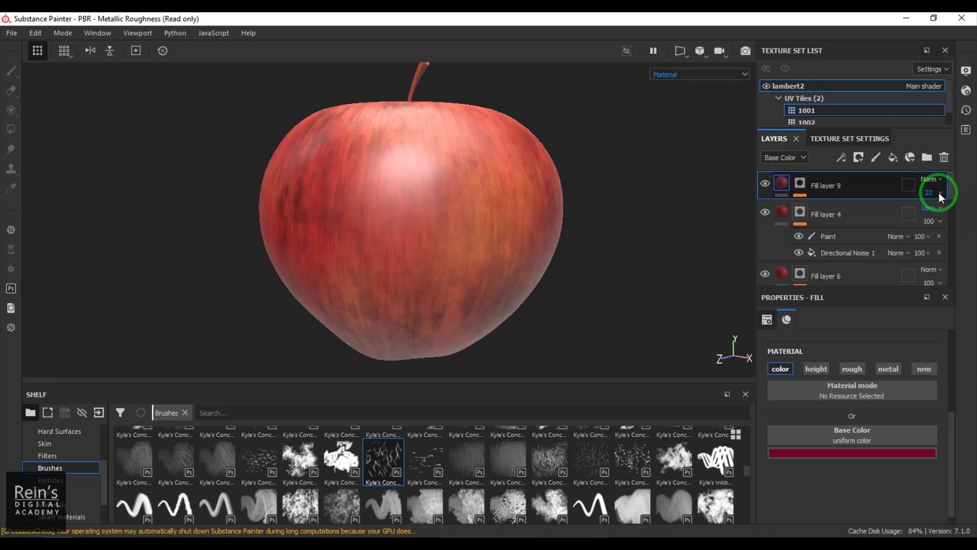
left_click(935, 202)
left_click(934, 205)
left_click(934, 208)
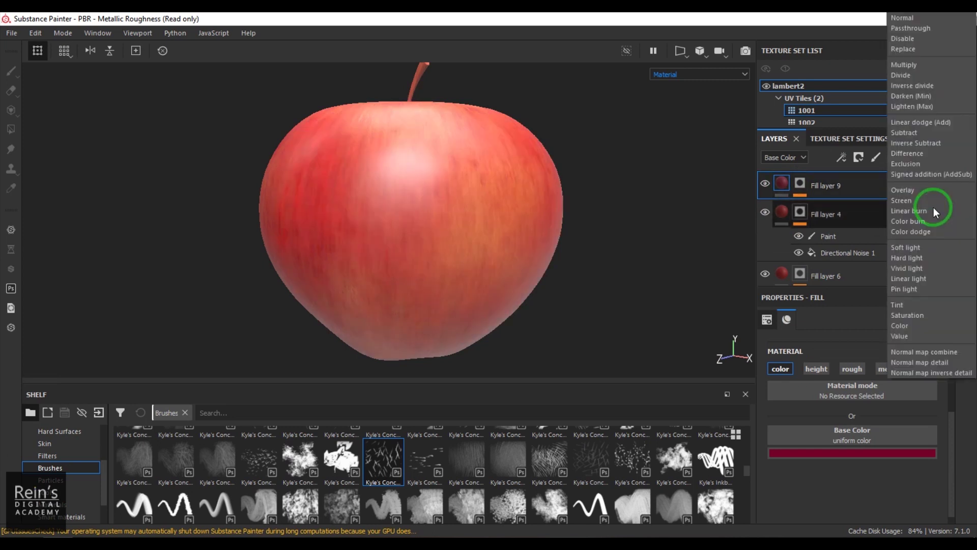
left_click(910, 19)
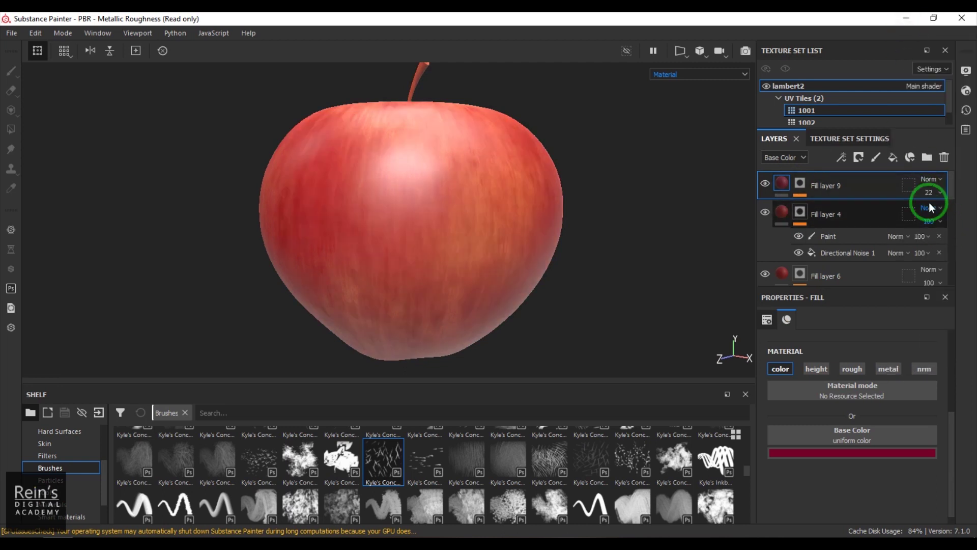
Set Fill layer 9's opacity to 48 and orbit to judge the streaks.
left_click(930, 193)
left_click_drag(932, 213, 942, 213)
left_click(214, 350)
mouse_move(344, 249)
left_mouse_down("alt")
mouse_move(414, 255)
mouse_move(541, 312)
mouse_move(338, 227)
mouse_move(636, 189)
mouse_move(419, 233)
mouse_move(654, 246)
mouse_move(521, 275)
mouse_move(556, 286)
mouse_move(526, 255)
left_mouse_up("alt")
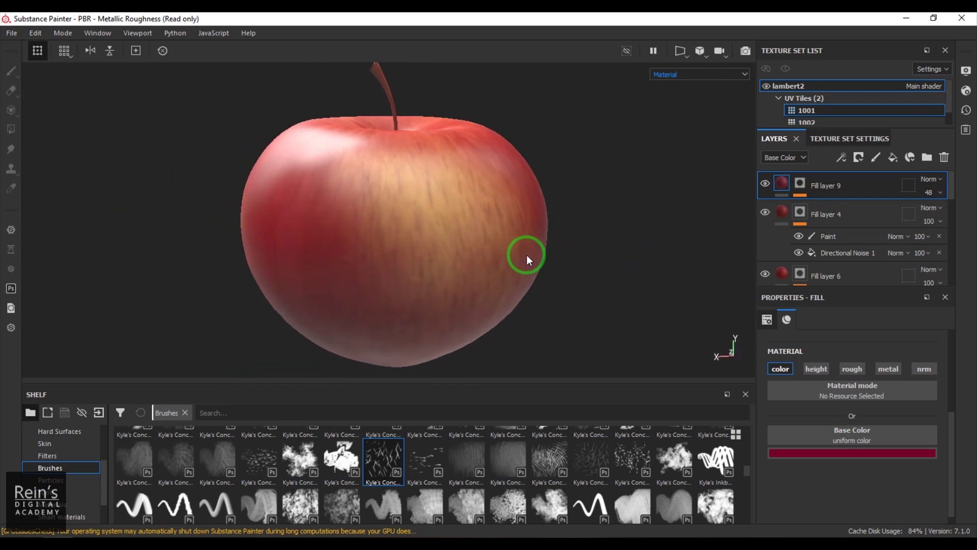
Add a paint effect above the blur with a black Basic Soft brush at size about 63.
left_click(802, 181)
left_click(827, 226)
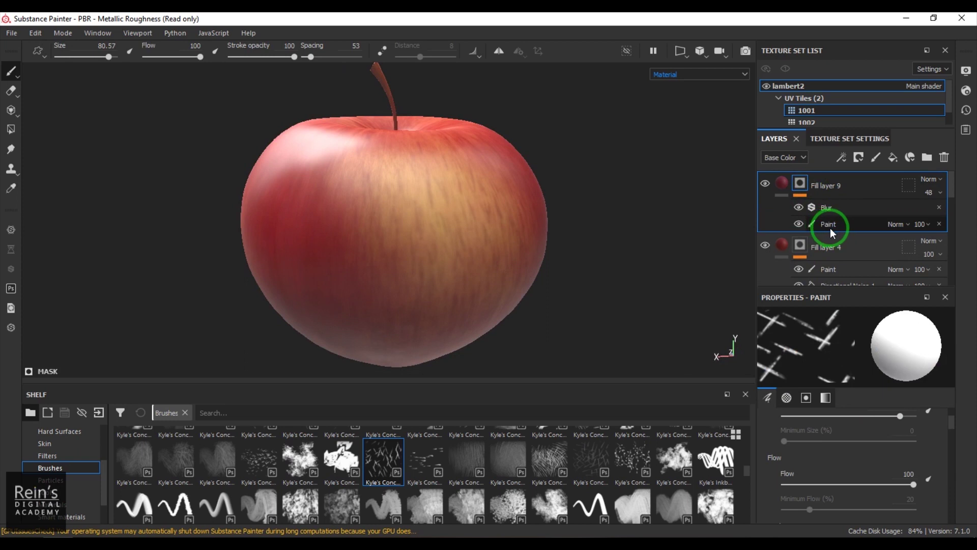
left_click(842, 158)
left_click(860, 192)
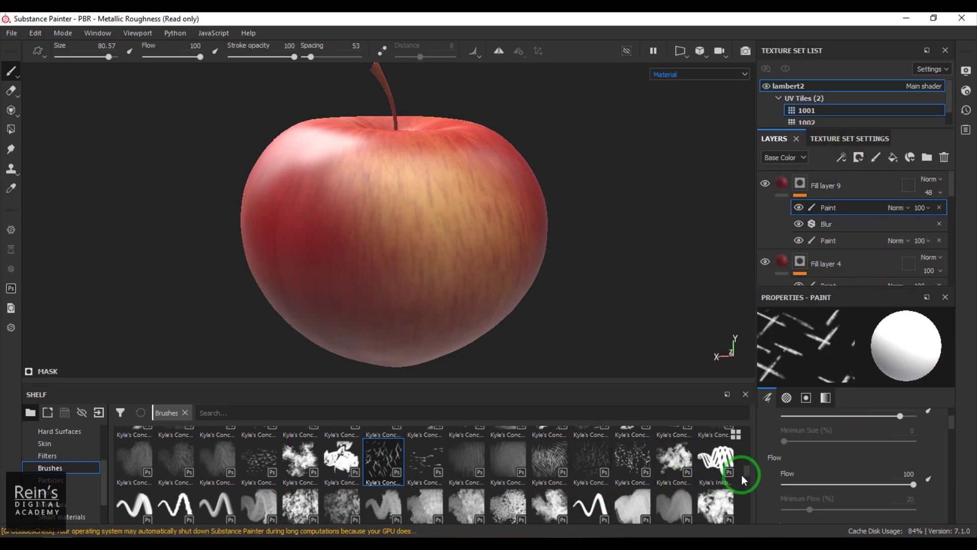
left_click_drag(744, 472, 752, 412)
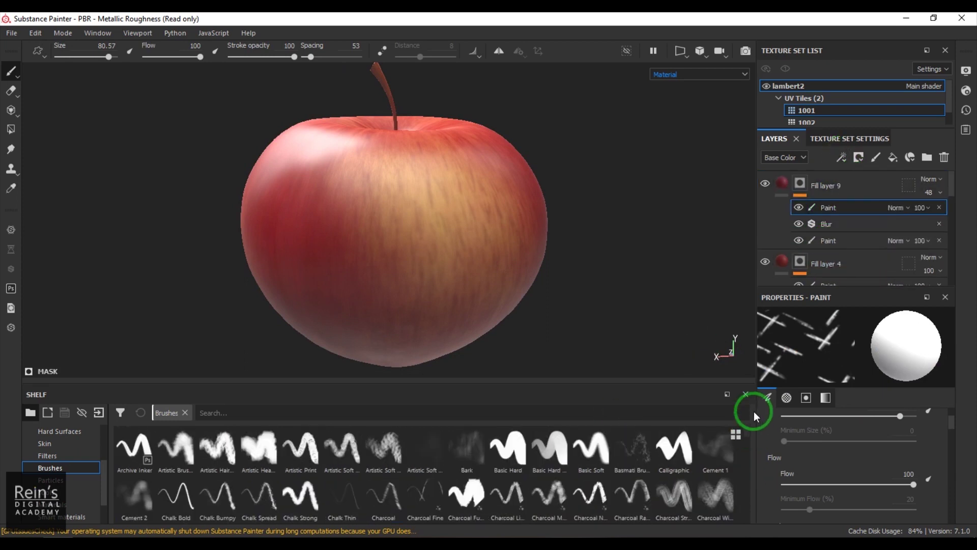
left_click(595, 451)
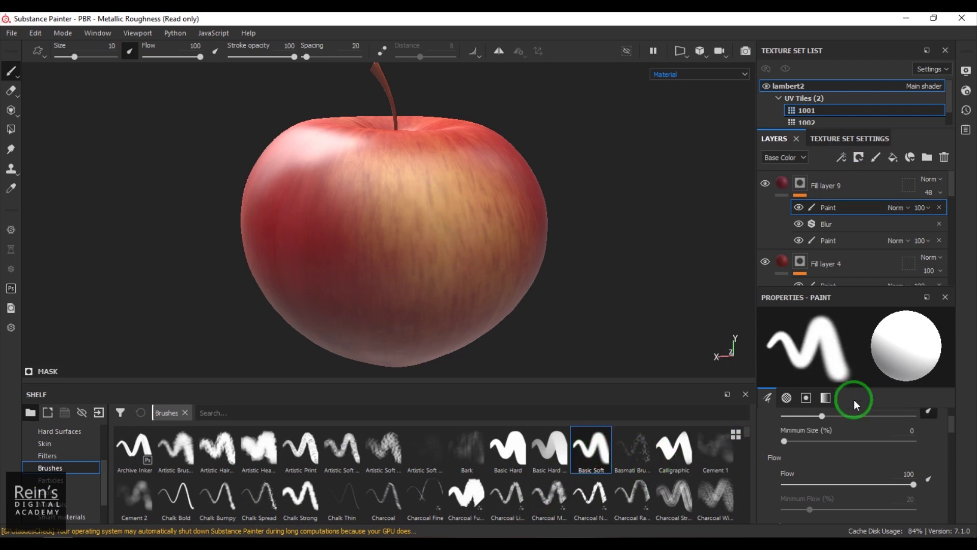
left_click_drag(948, 437, 951, 520)
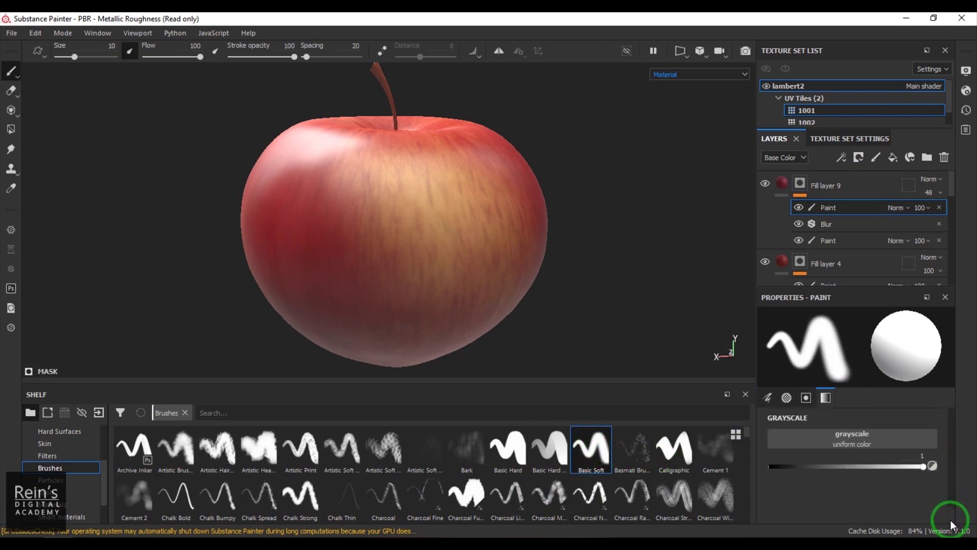
left_click_drag(887, 466, 771, 466)
right_click_drag(460, 219, 442, 200, "ctrl")
Paint soft black strokes fading the streaks across the apple's side, checking from several angles.
mouse_move(443, 200)
left_mouse_down()
mouse_move(476, 218)
mouse_move(443, 168)
mouse_move(414, 218)
mouse_move(564, 248)
mouse_move(433, 192)
mouse_move(563, 255)
mouse_move(567, 149)
mouse_move(547, 203)
mouse_move(626, 235)
left_mouse_up()
mouse_move(626, 236)
right_mouse_down("alt")
mouse_move(607, 262)
mouse_move(558, 280)
mouse_move(303, 222)
right_mouse_up("alt")
mouse_move(374, 223)
left_mouse_down("alt")
mouse_move(505, 197)
mouse_move(494, 280)
mouse_move(534, 244)
mouse_move(268, 235)
mouse_move(375, 261)
mouse_move(452, 223)
mouse_move(383, 198)
mouse_move(528, 264)
mouse_move(422, 250)
mouse_move(648, 214)
mouse_move(462, 218)
mouse_move(598, 227)
mouse_move(441, 255)
mouse_move(482, 258)
mouse_move(375, 223)
mouse_move(578, 240)
mouse_move(519, 240)
mouse_move(543, 266)
mouse_move(556, 262)
mouse_move(539, 246)
mouse_move(559, 277)
mouse_move(415, 214)
left_mouse_up("alt")
left_click_drag(636, 258, 552, 236, "alt")
right_click_drag(551, 236, 233, 214, "alt")
mouse_move(233, 214)
left_mouse_down("alt")
mouse_move(545, 253)
mouse_move(439, 265)
mouse_move(585, 263)
mouse_move(506, 257)
mouse_move(549, 316)
mouse_move(672, 354)
left_mouse_up("alt")
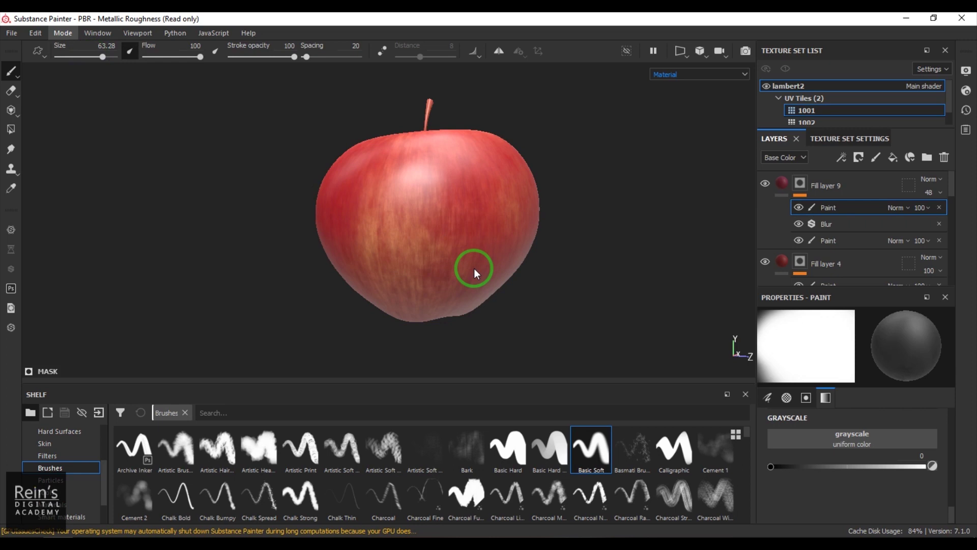
key("F10")
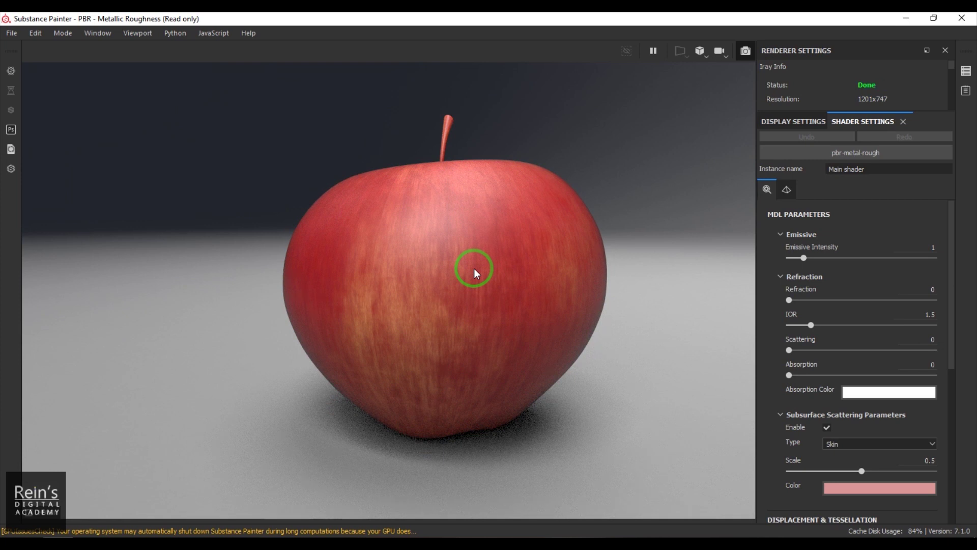
left_click(63, 32)
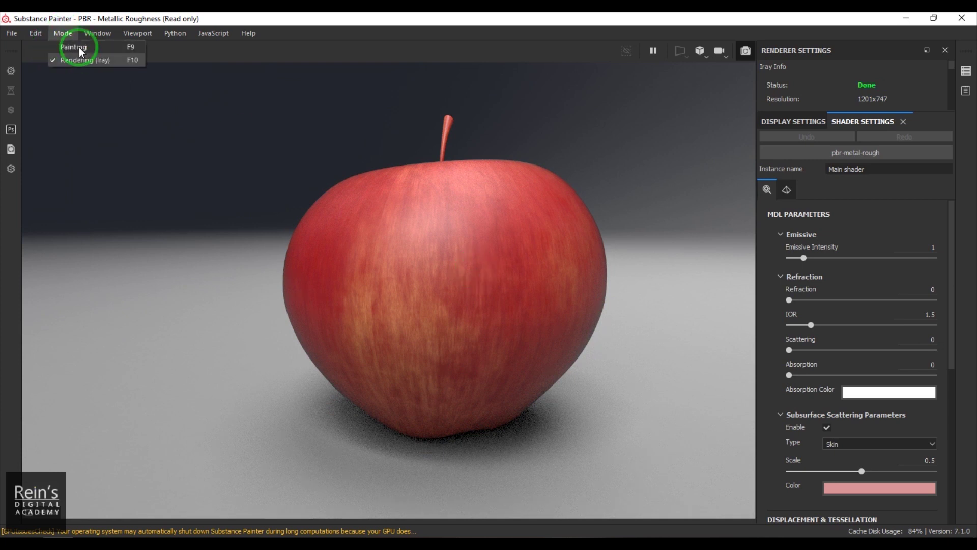
left_click(81, 59)
left_click_drag(610, 277, 589, 262, "alt")
Orbit the apple upright and zoom in, then select the whole Fill layer 9.
mouse_move(500, 268)
left_mouse_down("alt")
mouse_move(671, 283)
mouse_move(571, 257)
mouse_move(338, 247)
mouse_move(514, 261)
left_mouse_up("alt")
right_click_drag(514, 261, 532, 276, "alt")
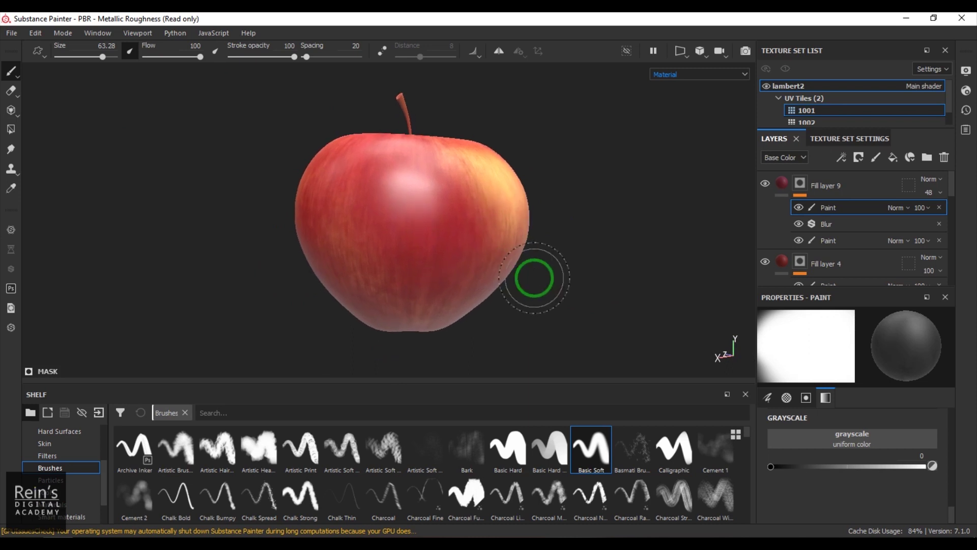
mouse_move(484, 272)
left_mouse_down("alt")
mouse_move(494, 286)
mouse_move(499, 277)
mouse_move(528, 321)
mouse_move(565, 176)
mouse_move(595, 116)
mouse_move(569, 276)
mouse_move(331, 255)
mouse_move(486, 251)
left_mouse_up("alt")
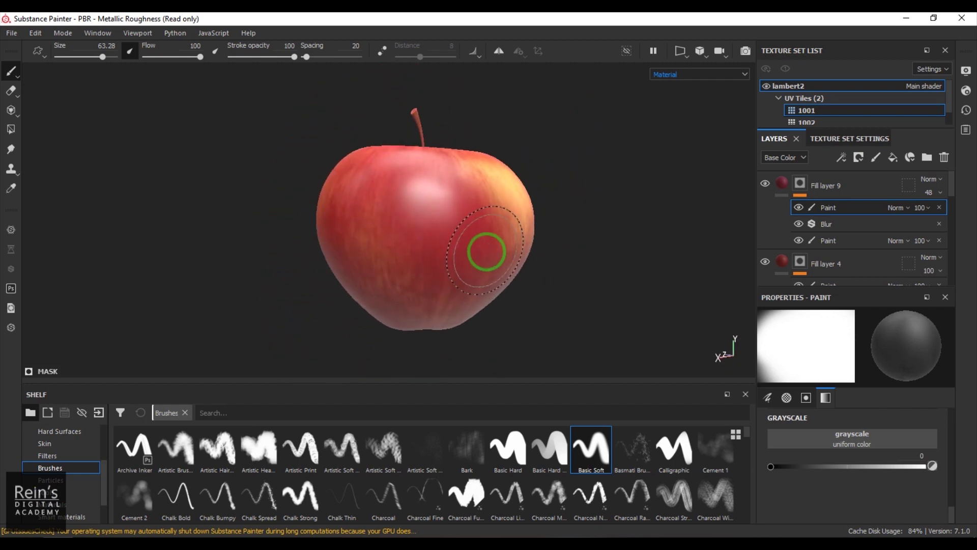
left_click(839, 186)
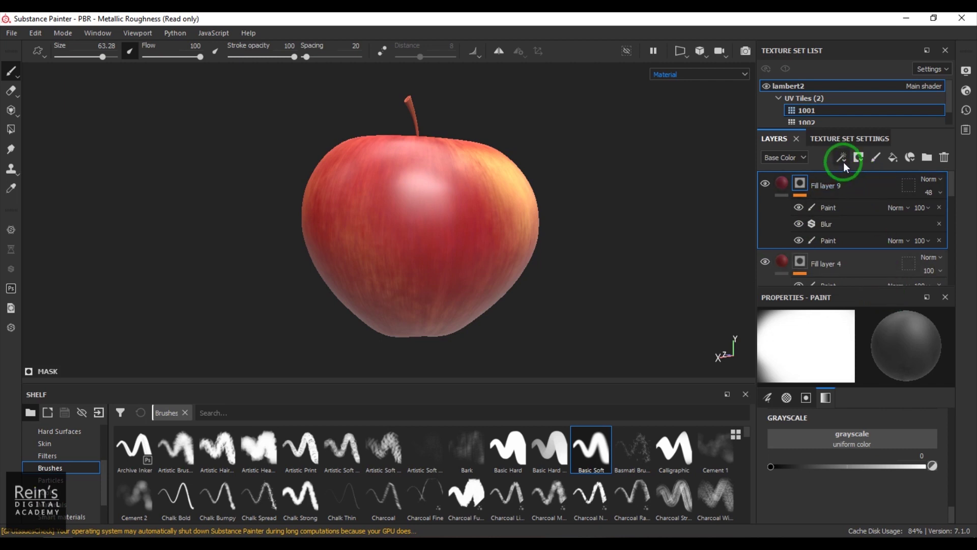
Add a fill layer without roughness or metallic, with a dull peach base colour.
left_click(894, 157)
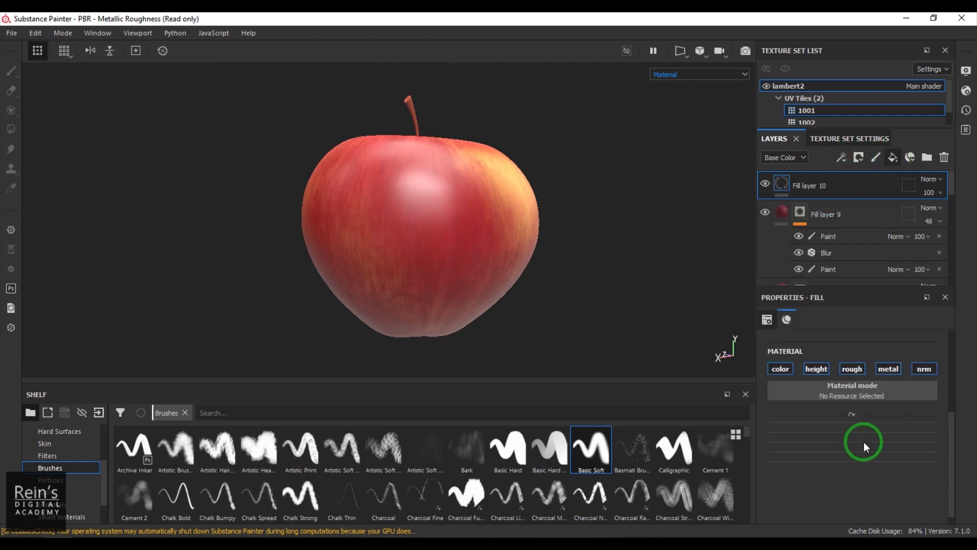
left_click(850, 369)
left_click(888, 370)
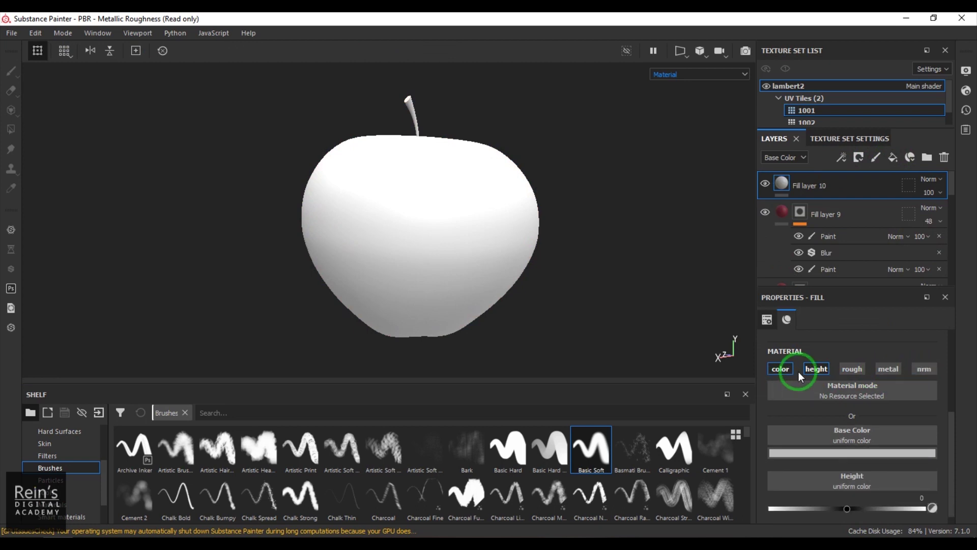
left_click(855, 453)
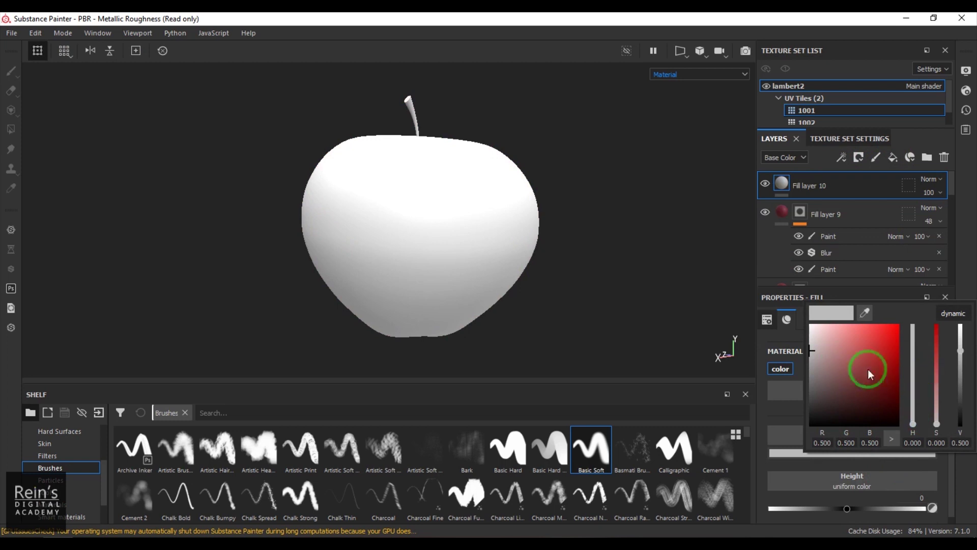
left_click(856, 352)
left_click_drag(912, 424, 914, 418)
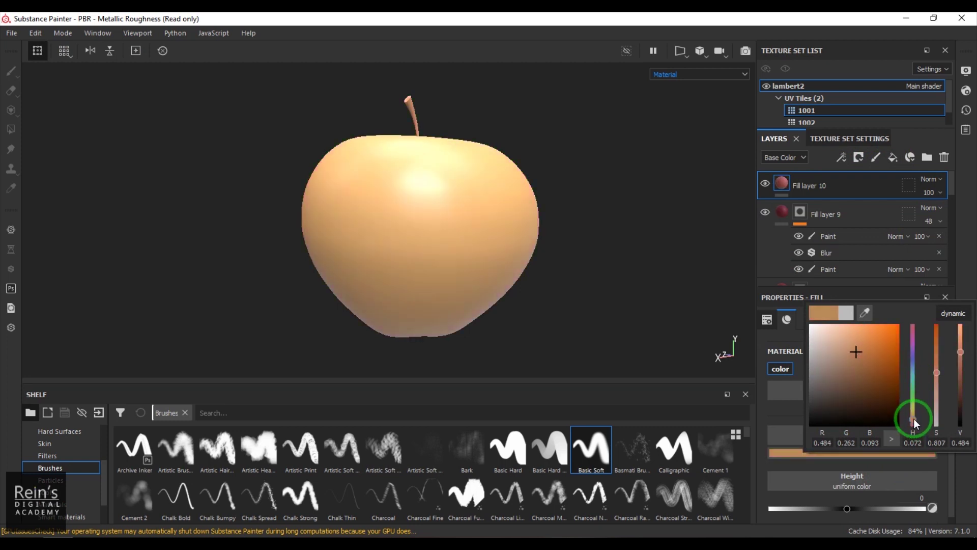
left_click_drag(831, 359, 846, 376)
left_click(866, 514)
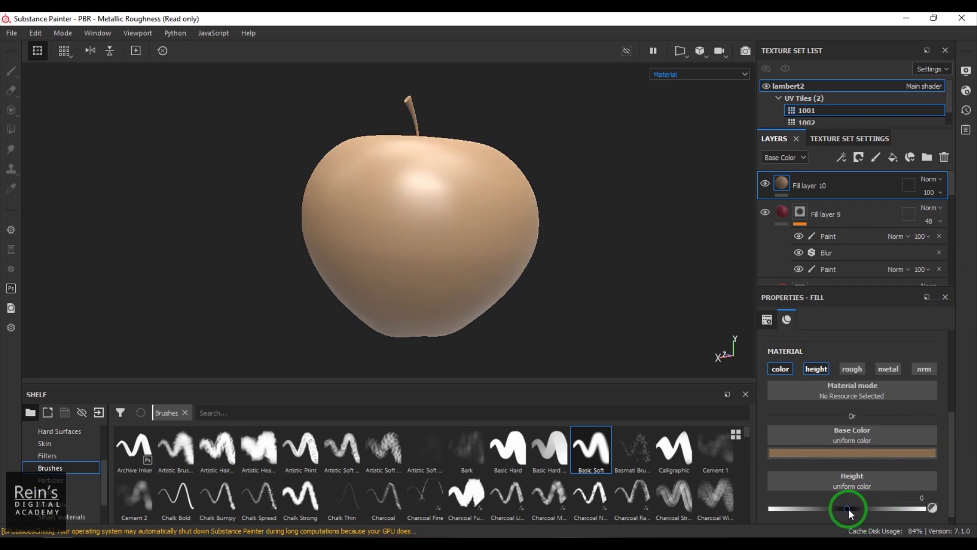
Set the fill's height to 0.025 and choose the Dots brush.
left_click(852, 508)
left_click(906, 497)
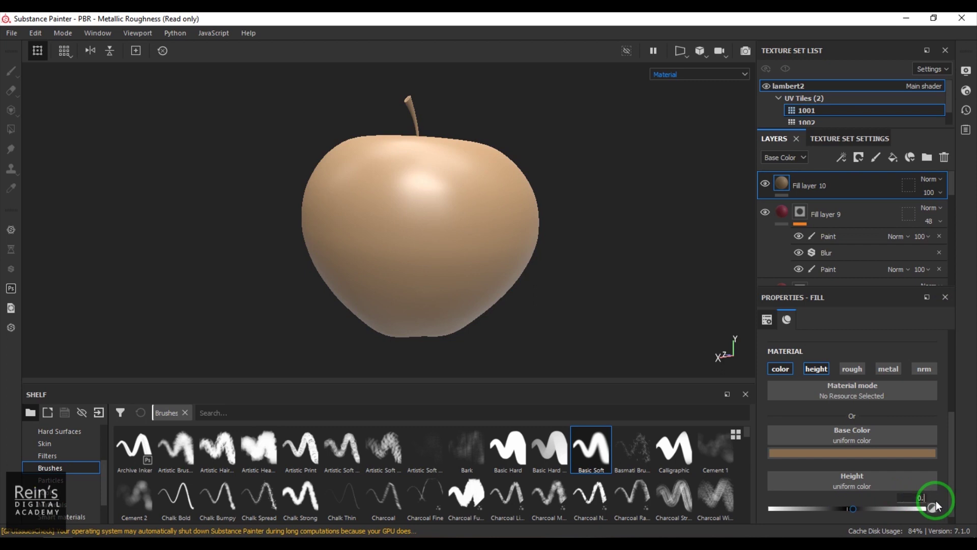
key("Return")
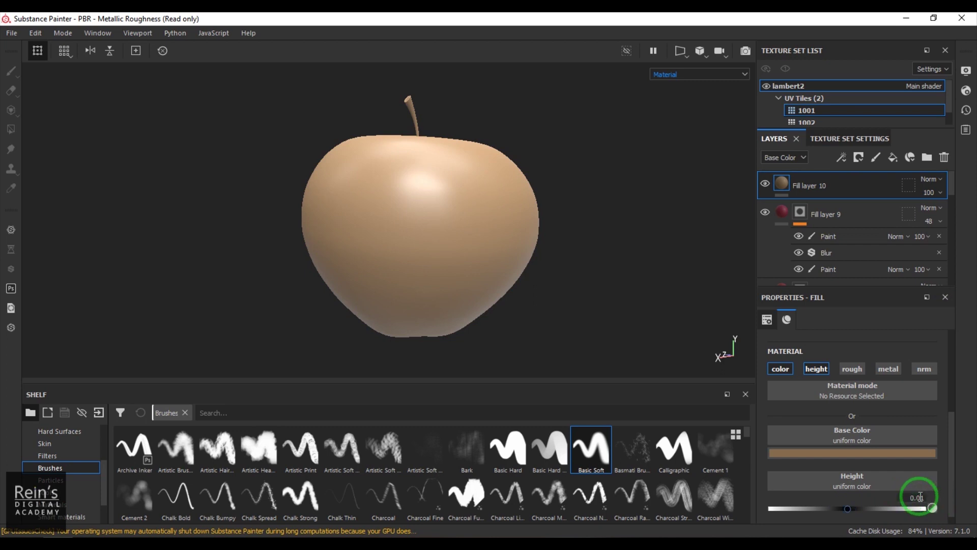
type("0.025")
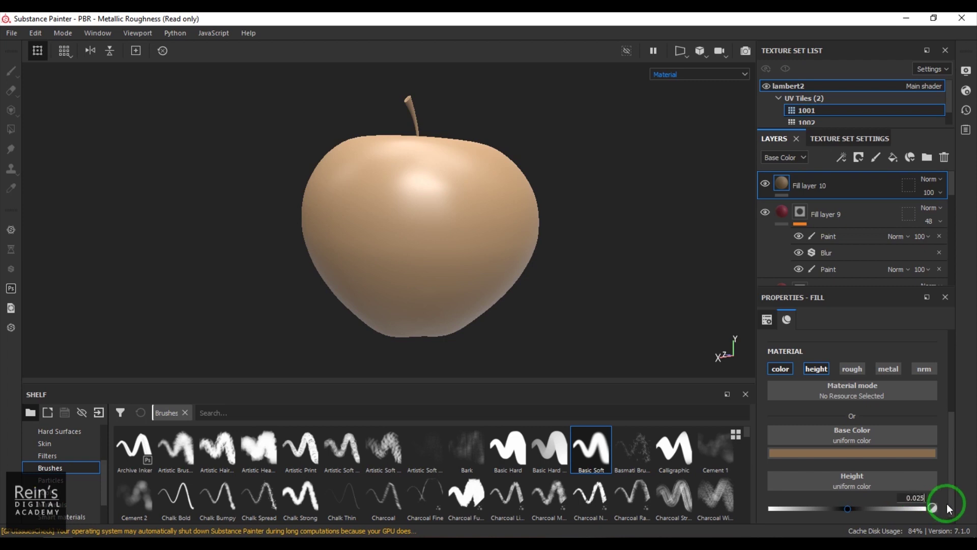
key("Return")
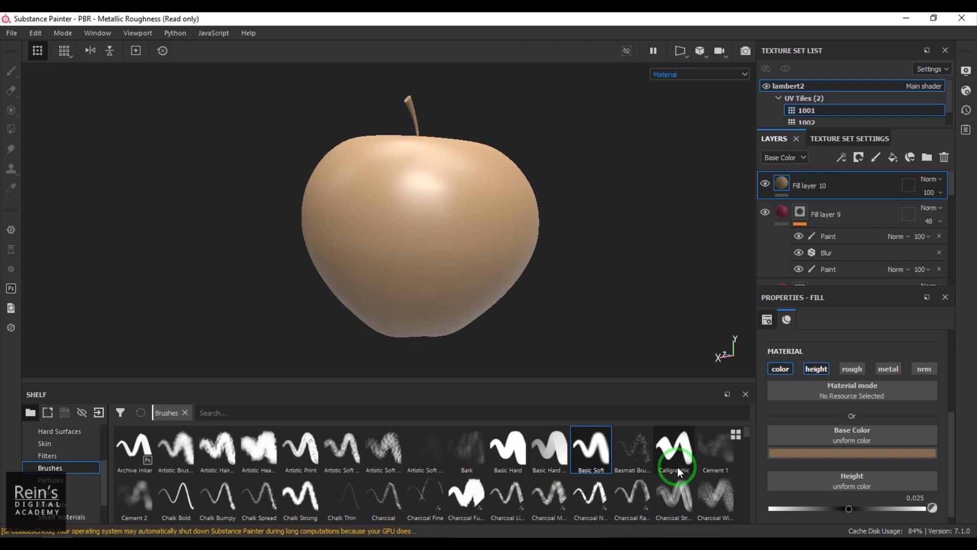
scroll(606, 468, "down", 2)
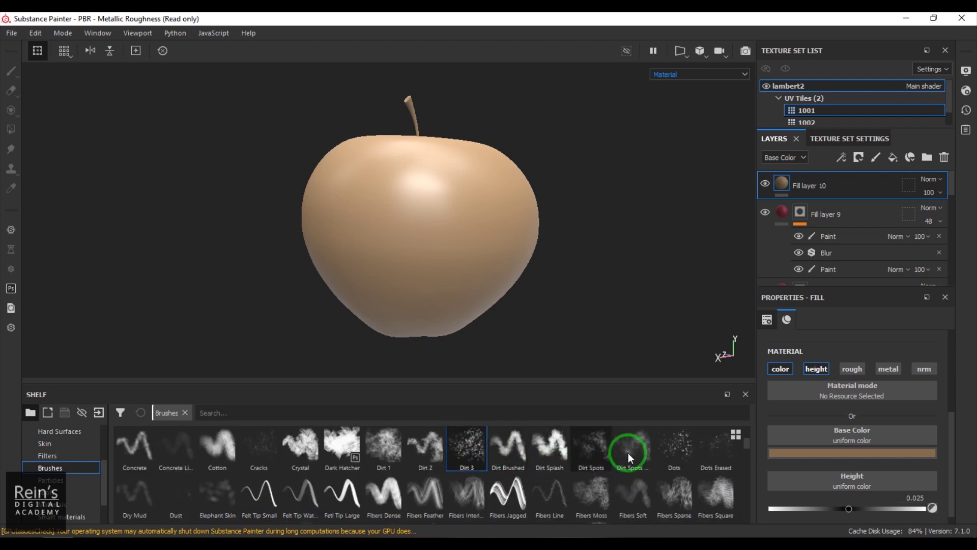
left_click(672, 447)
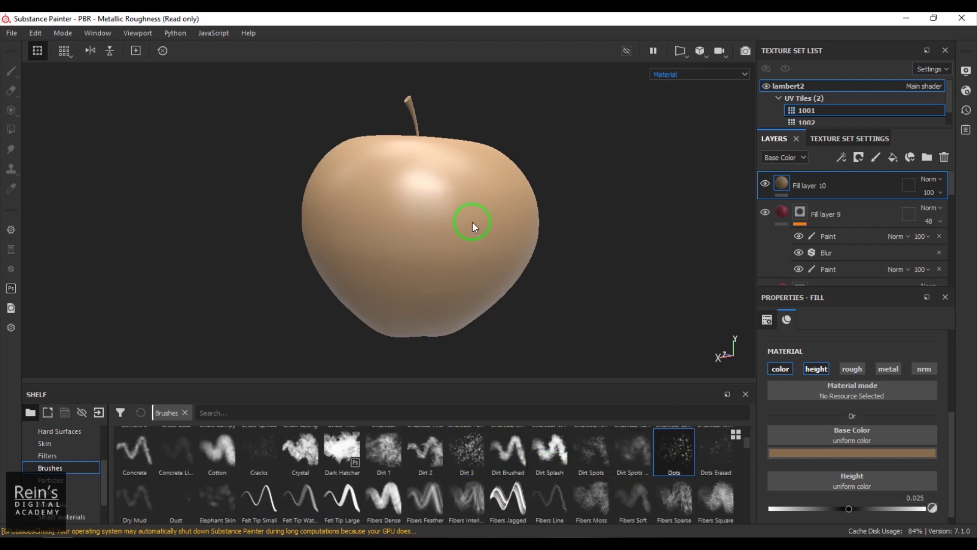
left_click(842, 158)
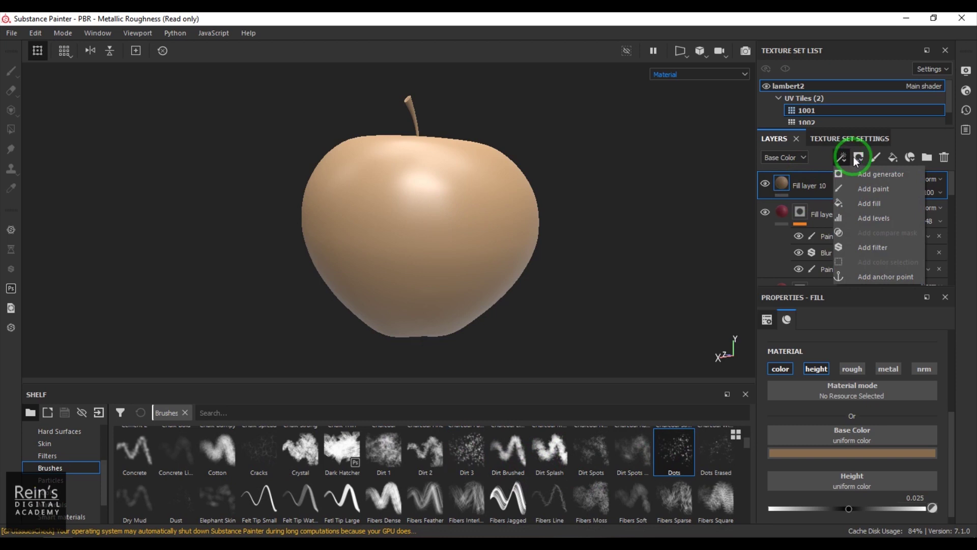
Give Fill layer 10 a black mask with a paint effect.
left_click(857, 158)
left_click(865, 184)
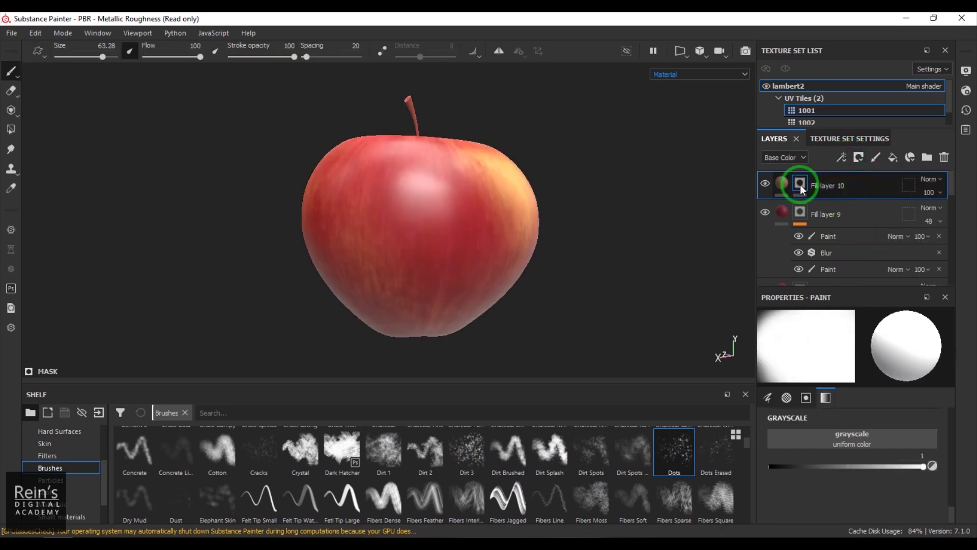
left_click(841, 157)
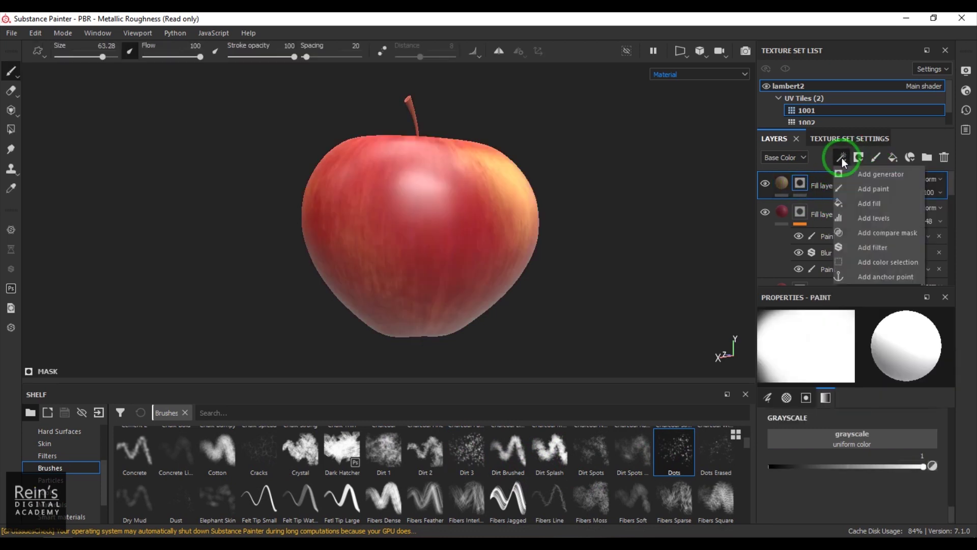
left_click(857, 191)
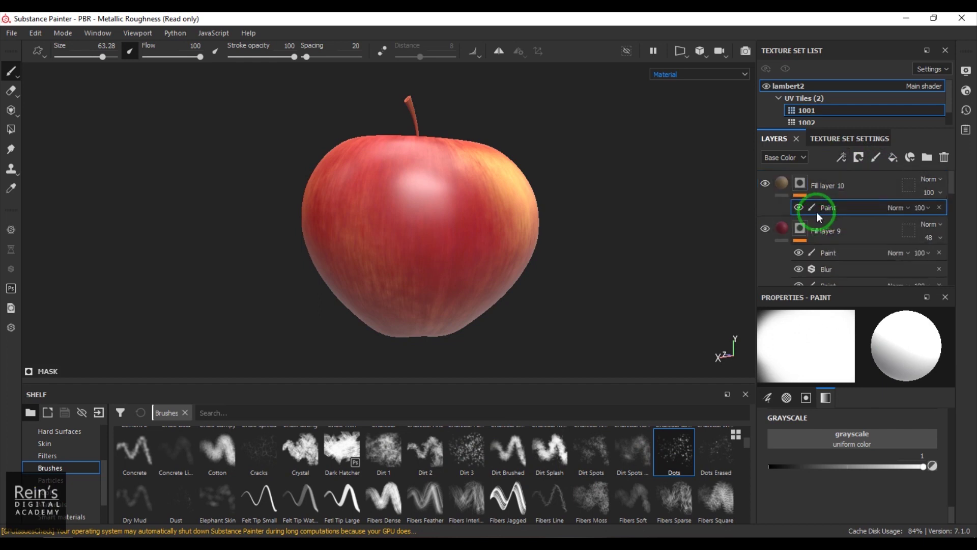
left_click_drag(952, 520, 953, 414)
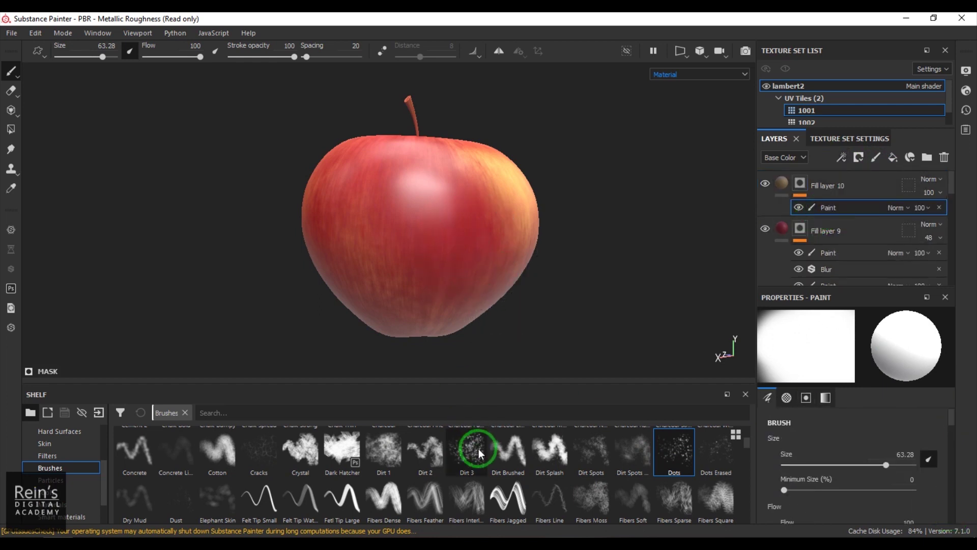
scroll(472, 201, "up", 8)
Settle on a tiny Basic Soft brush and dab two small tan speckles on the apple.
mouse_move(475, 218)
left_mouse_down()
mouse_move(377, 234)
mouse_move(438, 133)
left_mouse_up()
key("ctrl+z")
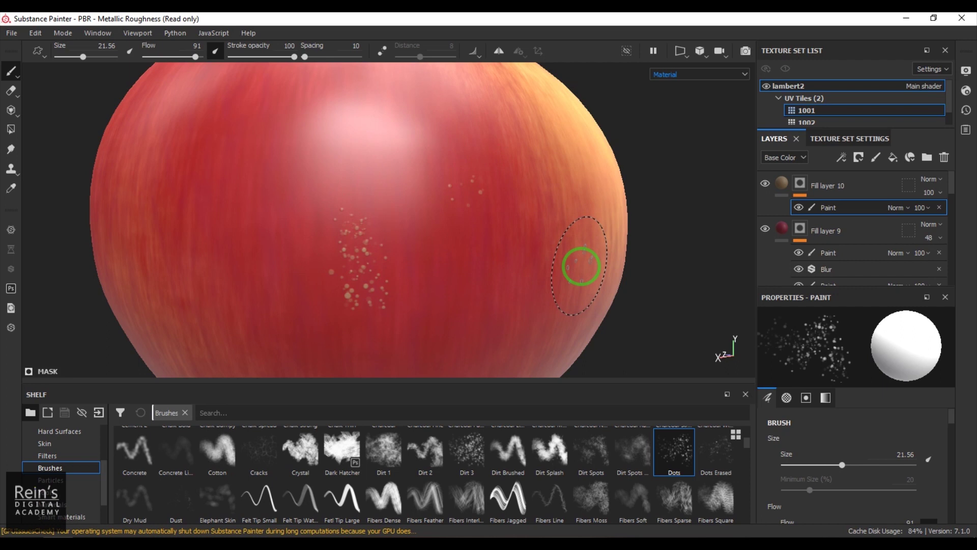
left_click(589, 456)
scroll(589, 481, "up", 3)
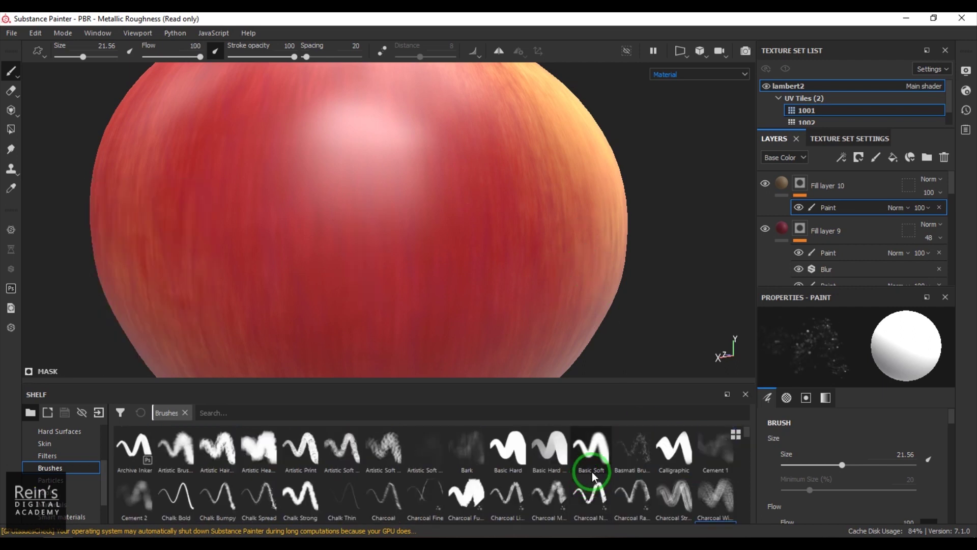
left_click(587, 452)
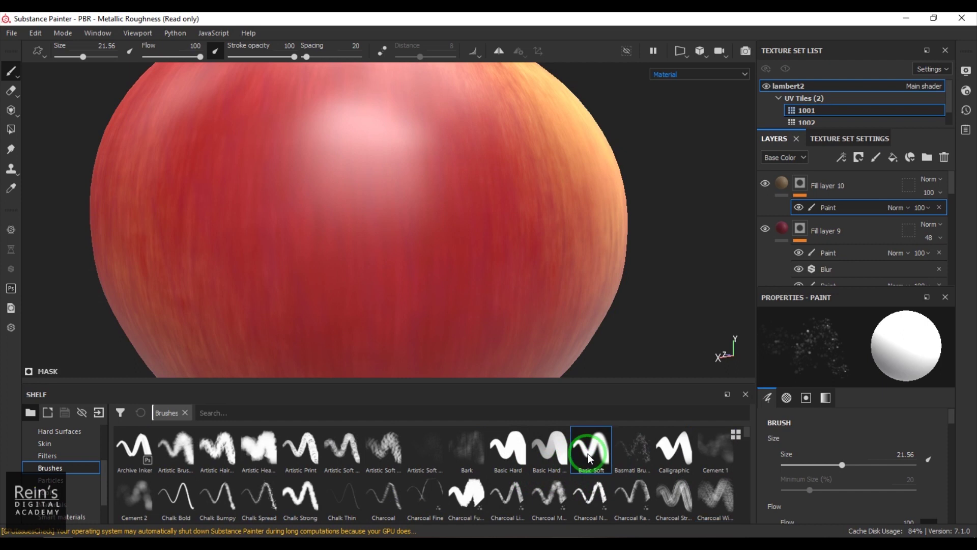
left_click(406, 206)
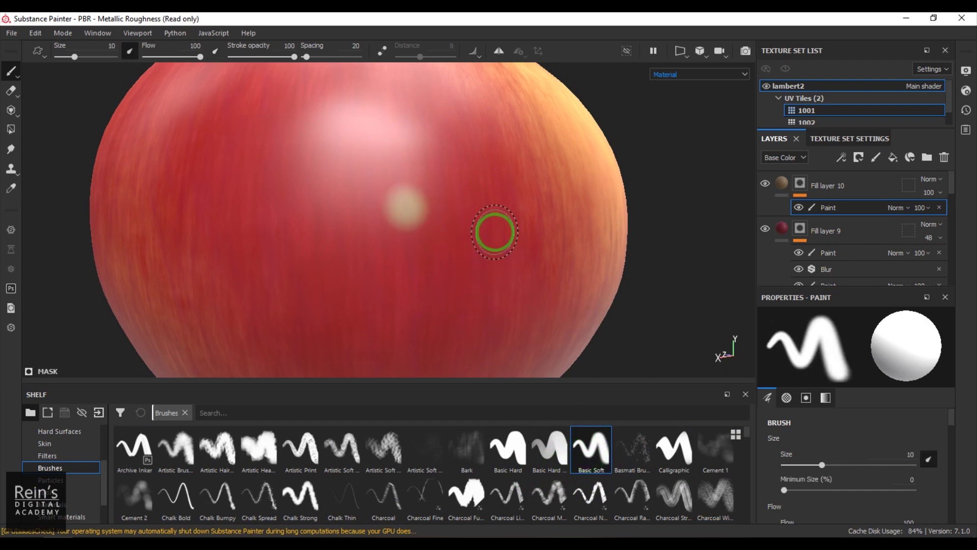
key("ctrl+z")
right_click_drag(425, 186, 404, 179, "ctrl")
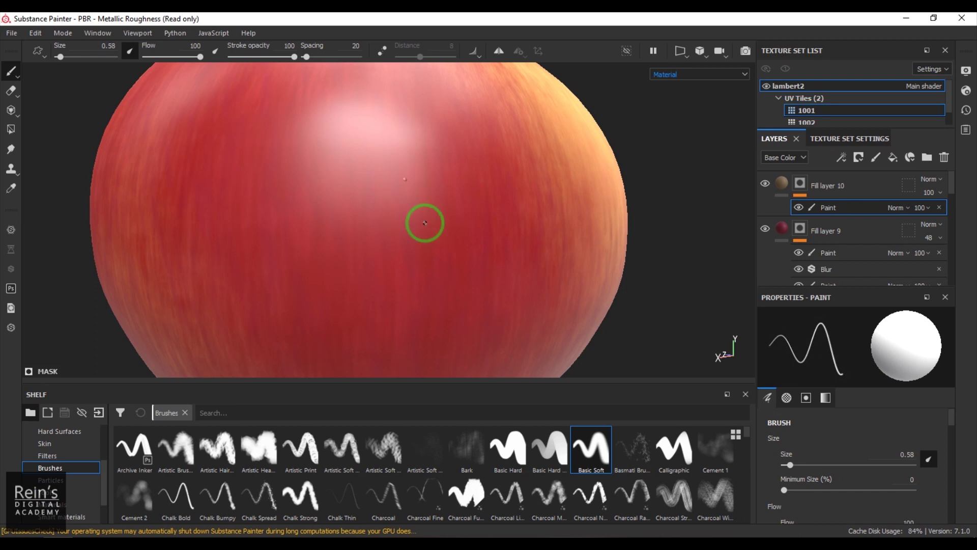
left_click(382, 224)
left_click(488, 254)
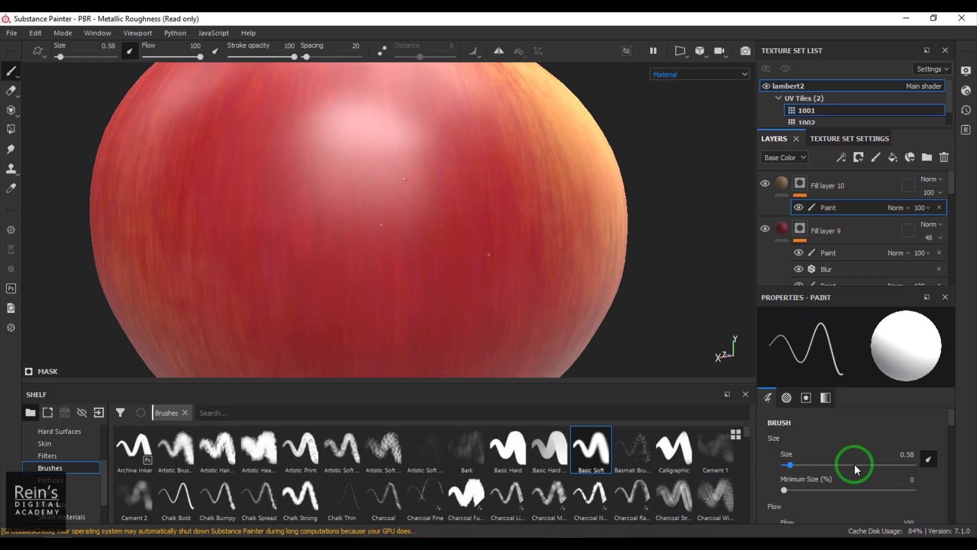
scroll(853, 478, "down", 3)
Raise the brush's position jitter and test a scattered stroke on the apple.
mouse_move(350, 133)
left_mouse_down()
mouse_move(318, 273)
mouse_move(326, 294)
left_mouse_up()
key("ctrl+z")
scroll(867, 461, "down", 2)
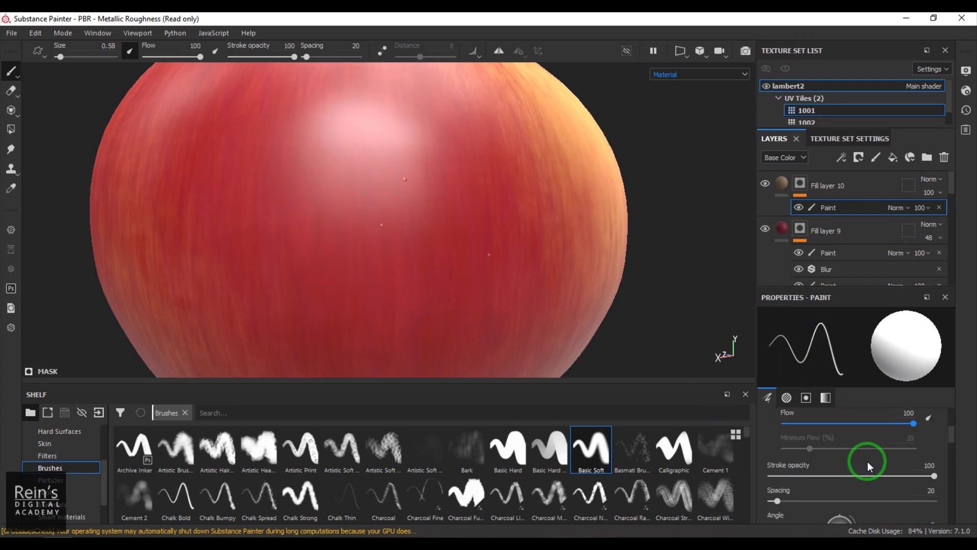
scroll(821, 501, "down", 3)
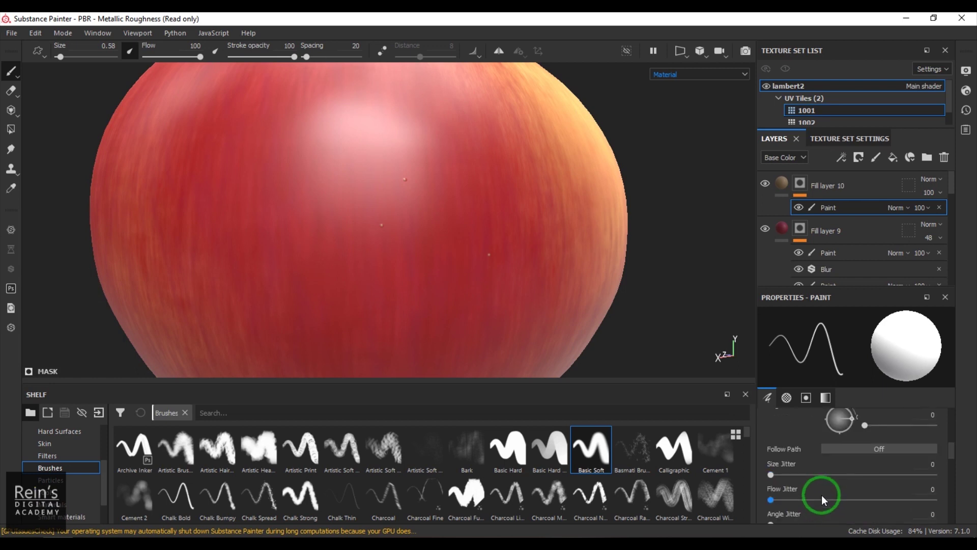
scroll(814, 484, "down", 1)
left_click_drag(838, 512, 915, 513)
left_click_drag(447, 199, 420, 264)
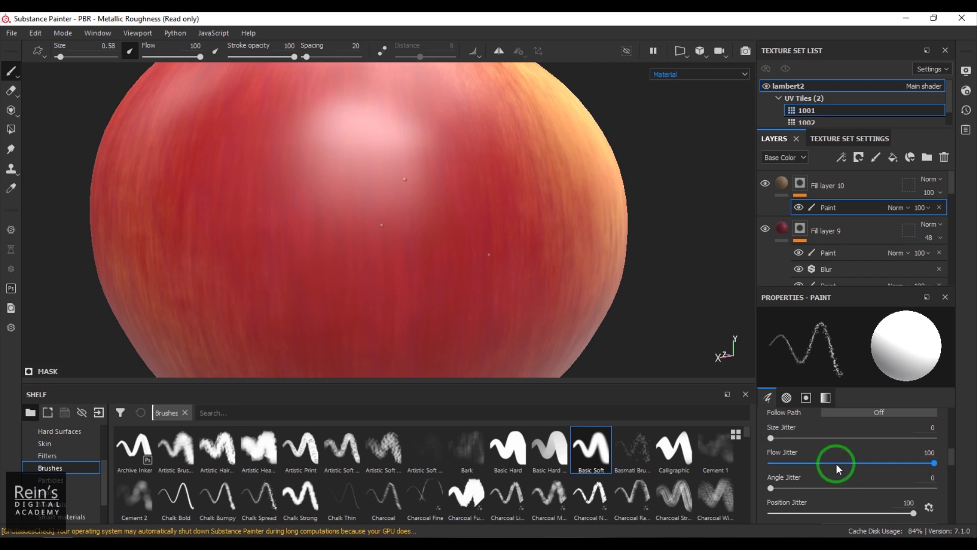
Push the brush's stroke spacing to its maximum 397 to spread the dots apart.
scroll(836, 463, "up", 2)
mouse_move(836, 463)
left_mouse_down()
mouse_move(801, 462)
mouse_move(838, 464)
left_mouse_up()
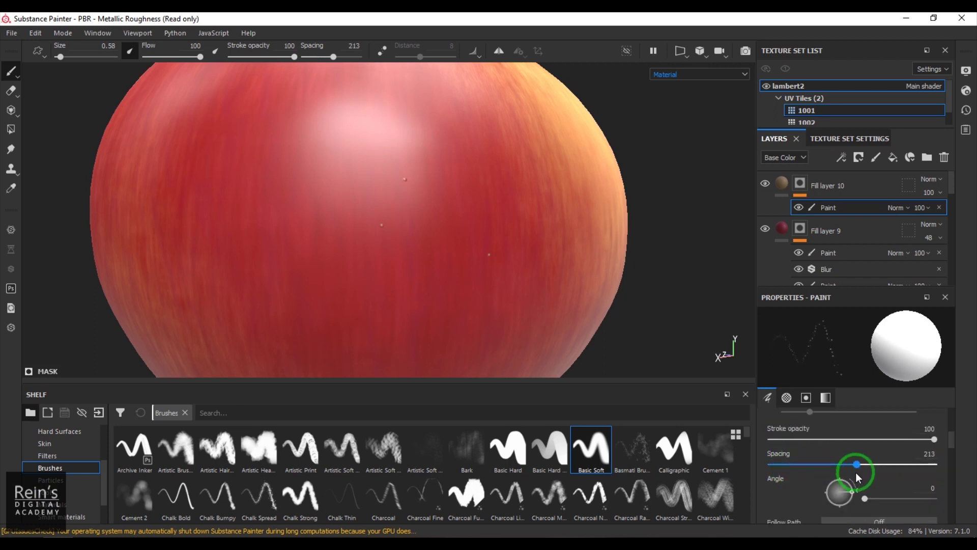
left_click_drag(895, 475, 932, 478)
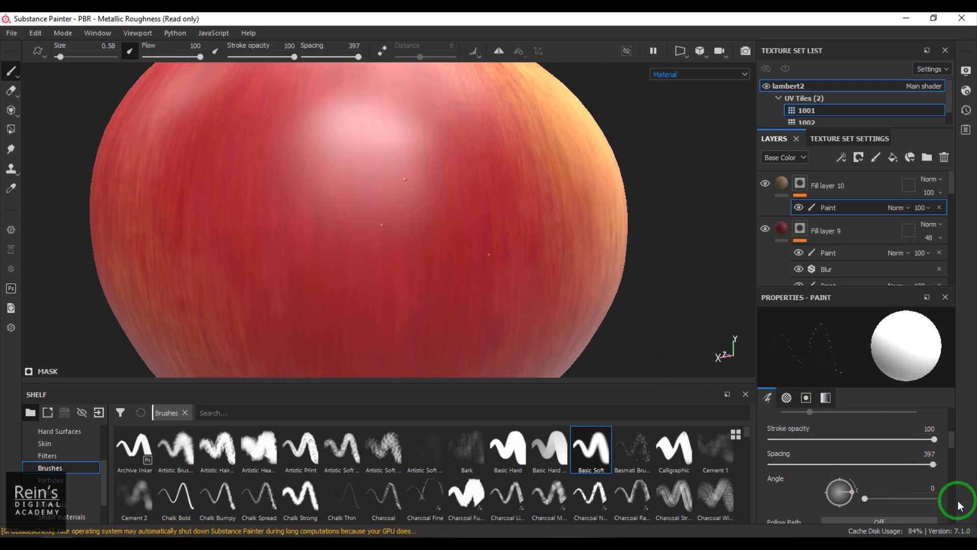
scroll(940, 470, "up", 2)
scroll(938, 467, "up", 2)
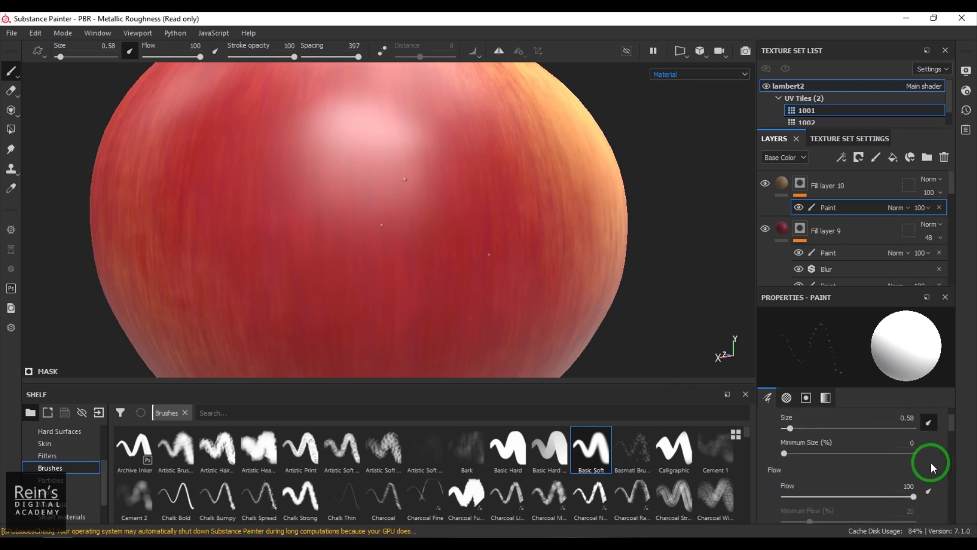
scroll(900, 457, "down", 2)
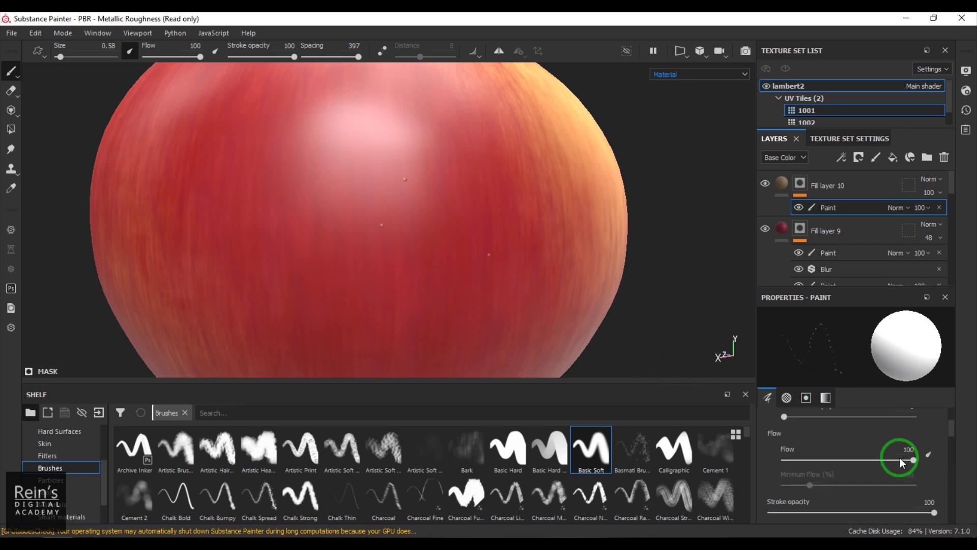
scroll(894, 481, "down", 5)
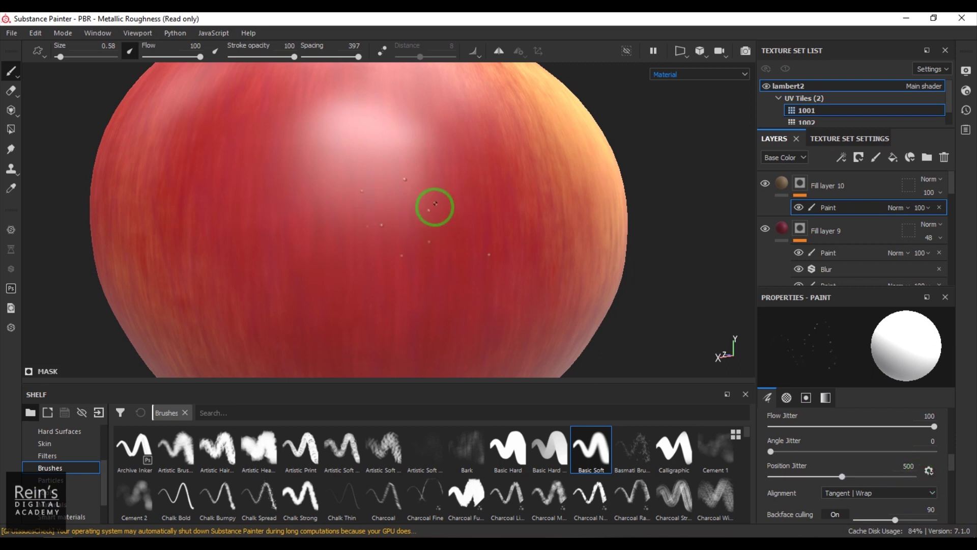
left_click_drag(842, 475, 913, 475)
Test and undo a speckle stroke, then set position jitter to 1000.
left_click_drag(373, 253, 507, 301)
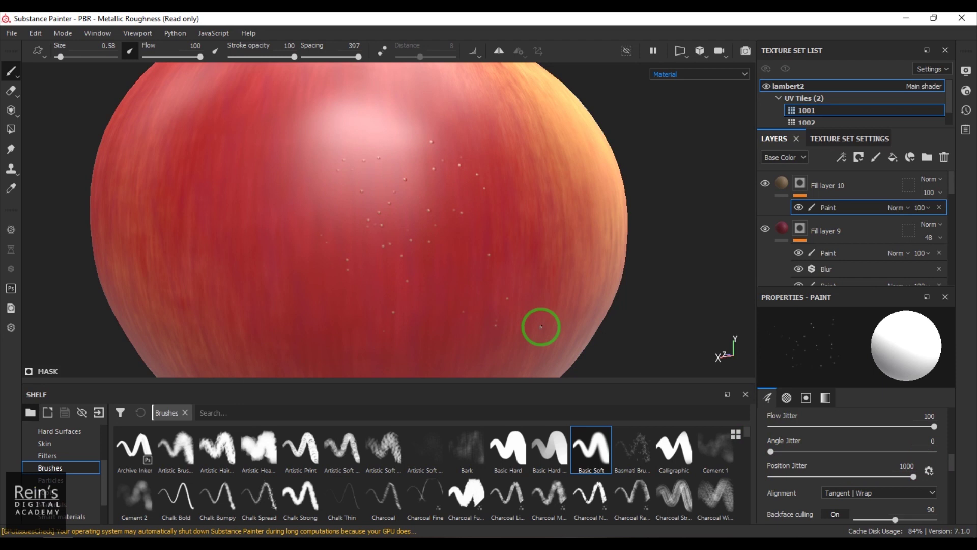
key("ctrl")
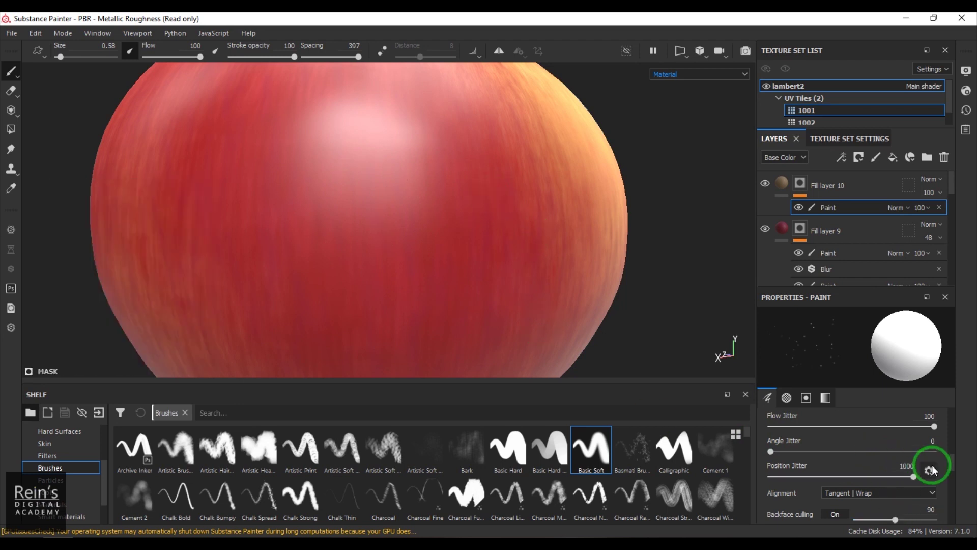
left_click(895, 465)
type("2")
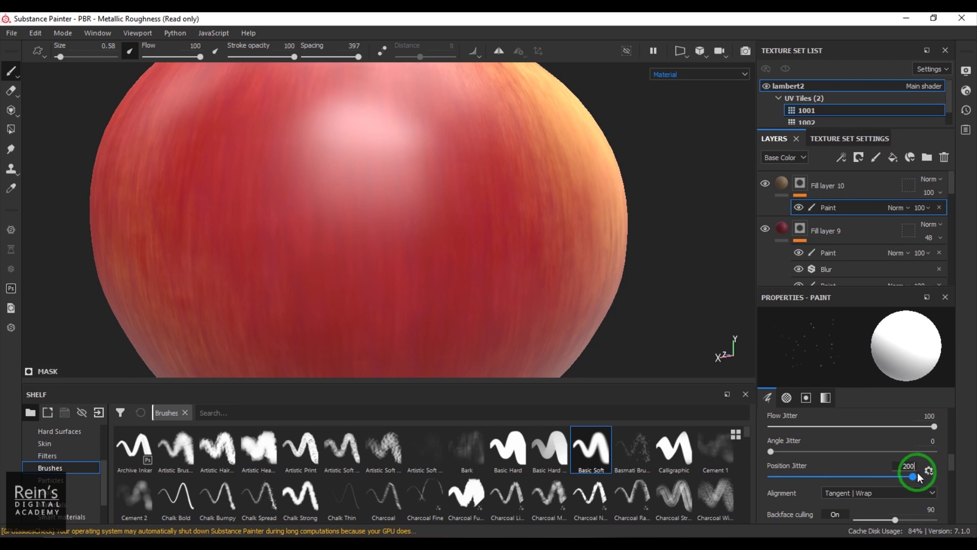
key("Return")
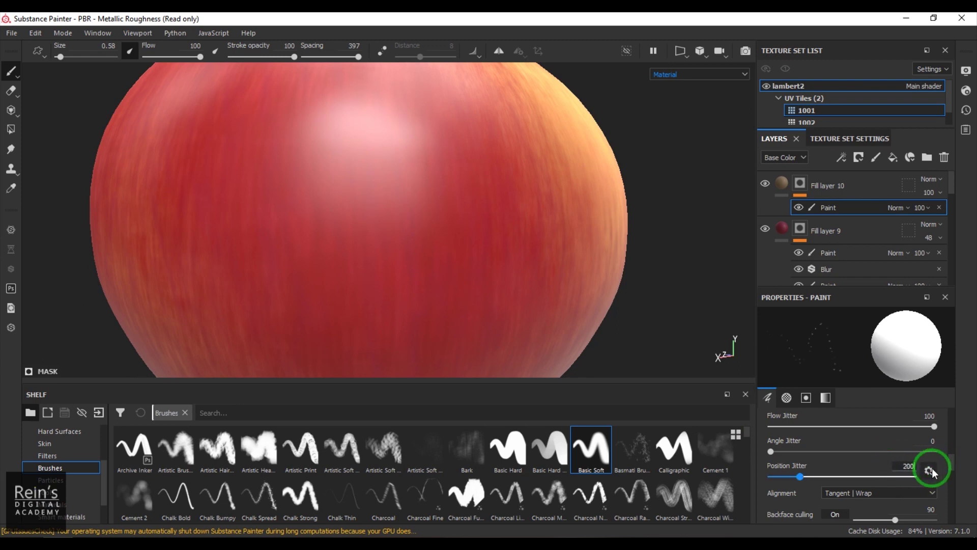
mouse_move(591, 265)
left_mouse_down("alt")
mouse_move(219, 190)
mouse_move(430, 251)
mouse_move(421, 268)
left_mouse_up("alt")
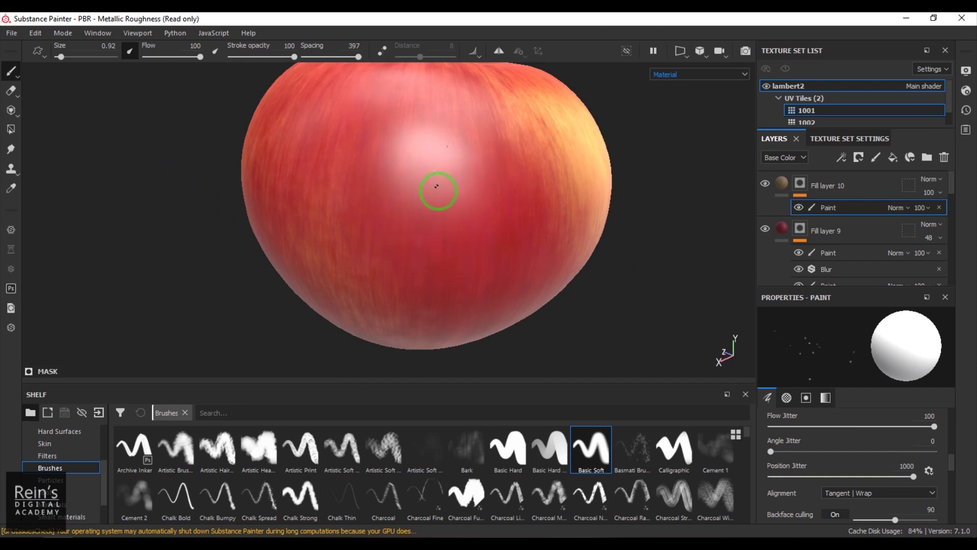
Paint scattered light speckles across the apple's top and sides, orbiting between strokes.
mouse_move(480, 256)
left_mouse_down()
mouse_move(374, 290)
mouse_move(384, 175)
left_mouse_up()
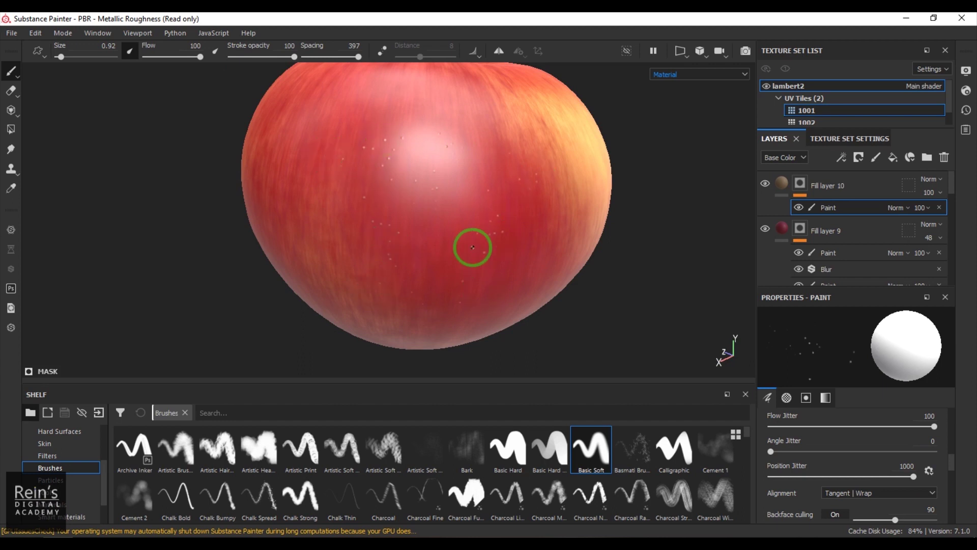
left_click_drag(495, 251, 524, 215, "alt")
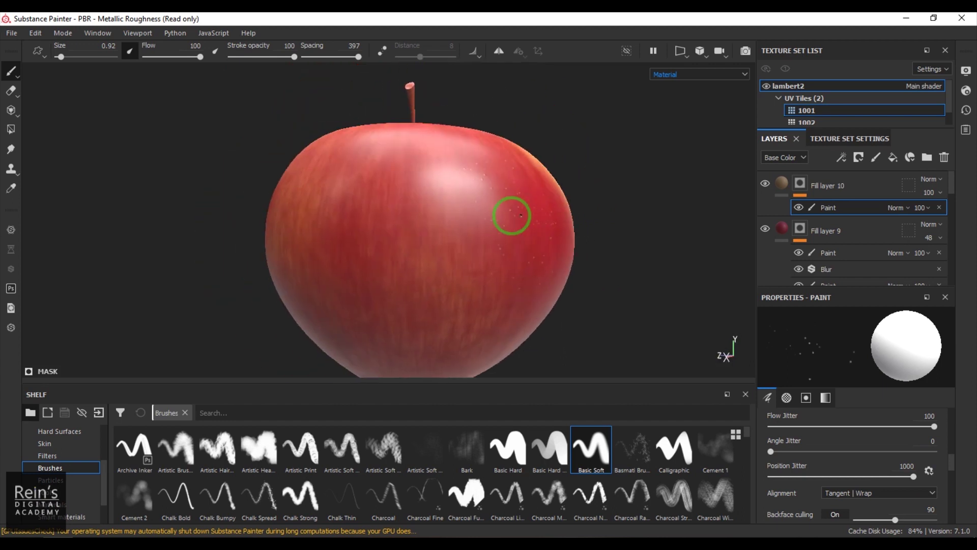
mouse_move(377, 252)
left_mouse_down()
mouse_move(392, 316)
mouse_move(388, 241)
mouse_move(509, 277)
mouse_move(448, 153)
left_mouse_up()
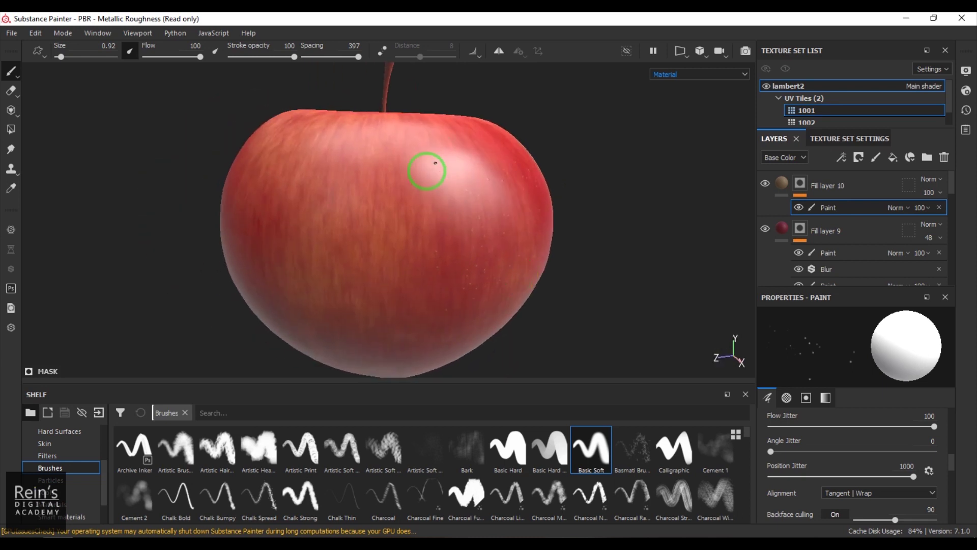
left_click_drag(372, 193, 489, 158, "alt")
left_click_drag(465, 262, 496, 205, "alt")
left_click_drag(615, 217, 431, 190, "alt")
left_click_drag(483, 280, 689, 71, "alt")
Switch the viewport to a different environment map and orbit to inspect the speckled apple.
left_click(149, 39)
left_click(200, 48)
left_click(720, 211)
left_click(772, 289)
left_click(833, 107)
left_click_drag(299, 216, 413, 169, "alt")
right_click_drag(413, 169, 423, 286, "alt")
left_click_drag(424, 286, 421, 151, "alt")
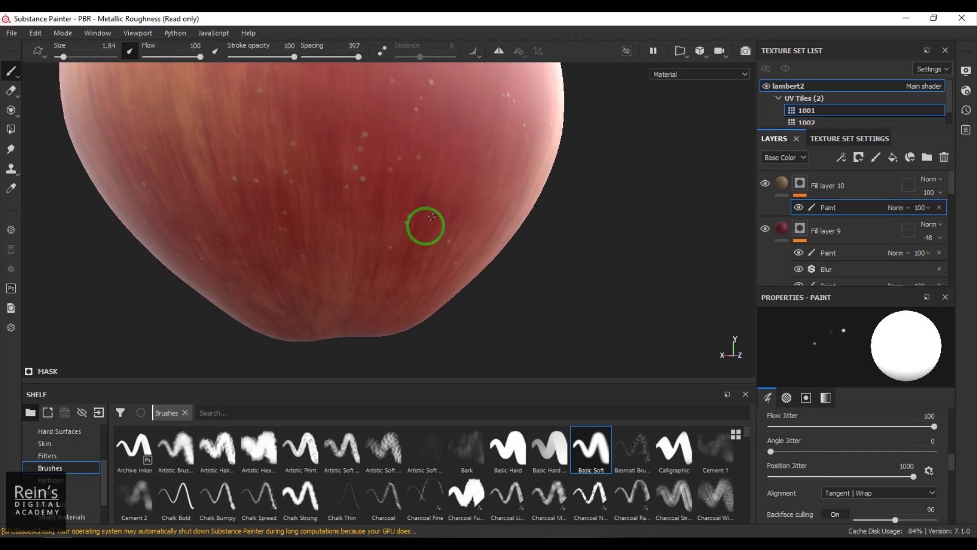
mouse_move(391, 97)
left_mouse_down("alt")
mouse_move(360, 160)
mouse_move(435, 210)
mouse_move(573, 155)
mouse_move(233, 165)
mouse_move(539, 202)
left_mouse_up("alt")
scroll(234, 160, "down", 3)
left_click_drag(370, 187, 445, 188, "alt")
scroll(410, 125, "up", 3)
left_click_drag(410, 125, 450, 290, "alt")
Preview the apple in Iray rendering, then return to painting mode.
left_click(63, 33)
left_click(82, 57)
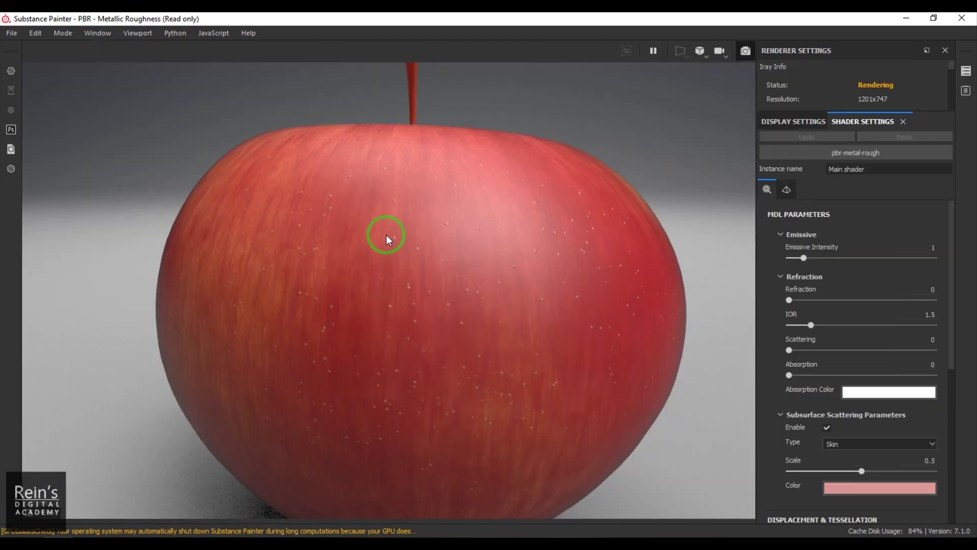
left_click(63, 33)
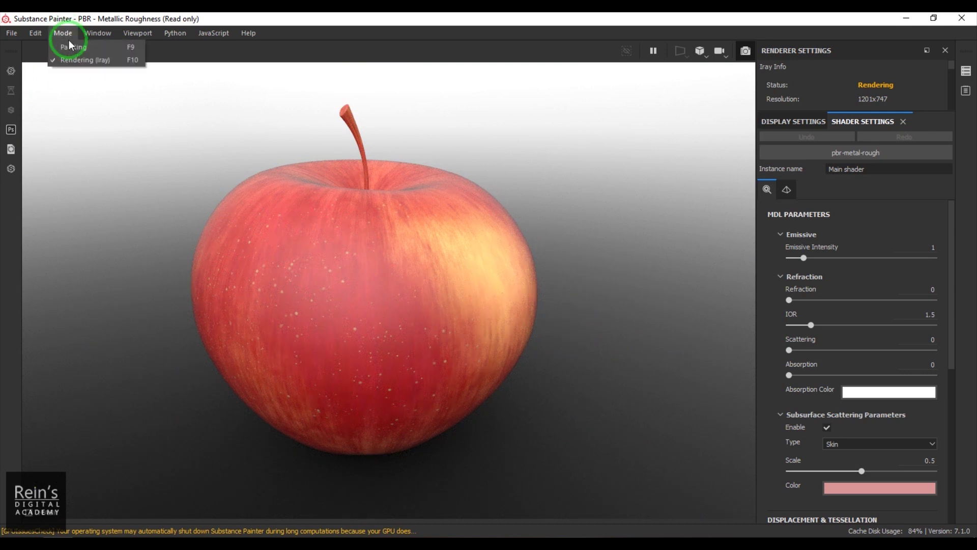
left_click(81, 45)
left_click_drag(344, 285, 459, 239, "alt")
Set the viewport environment map to Bonifacio Street.
left_click(97, 33)
mouse_move(98, 48)
left_click(173, 59)
left_click(692, 209)
left_click(773, 268)
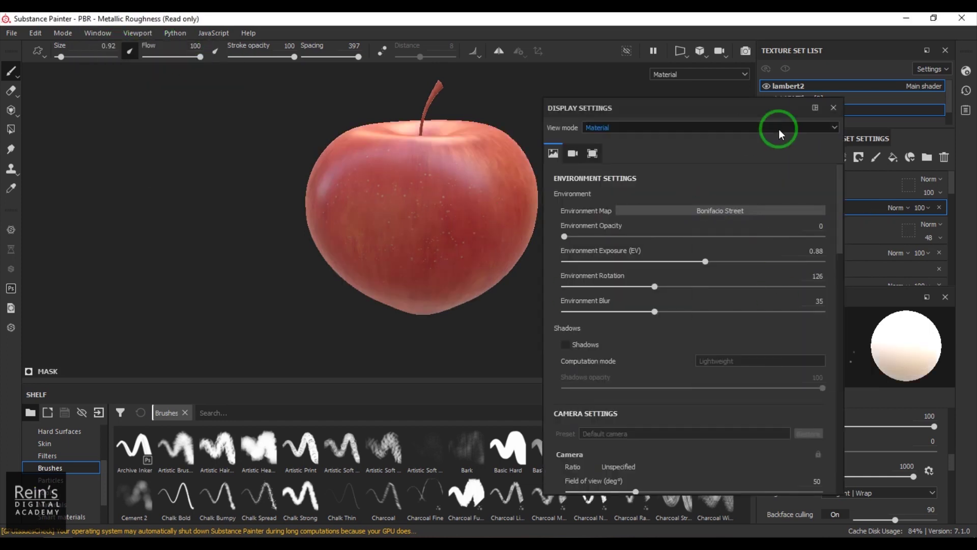
left_click(833, 107)
left_click_drag(323, 239, 375, 258, "alt")
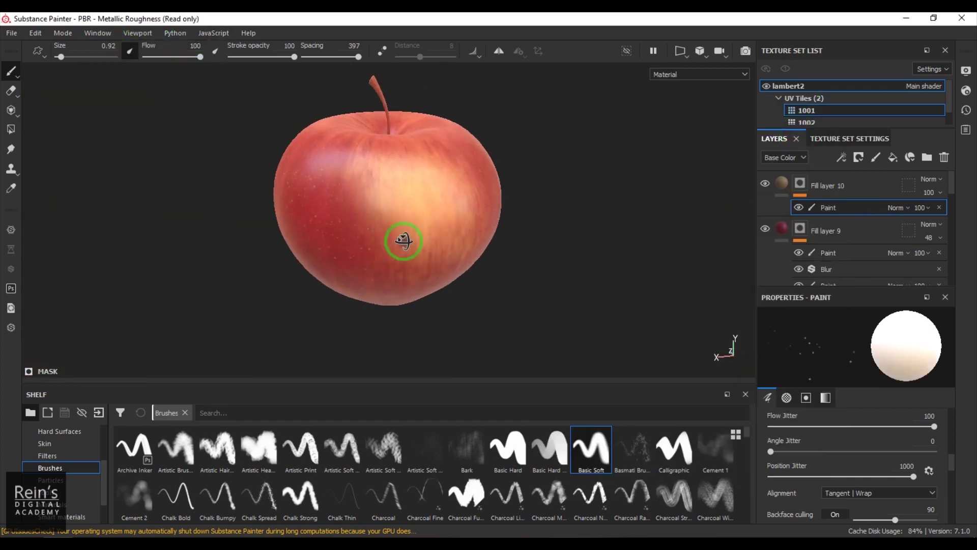
Switch to the Iray view and add a Paint effect to Fill layer 17's mask with value black.
left_click(63, 33)
left_click(85, 58)
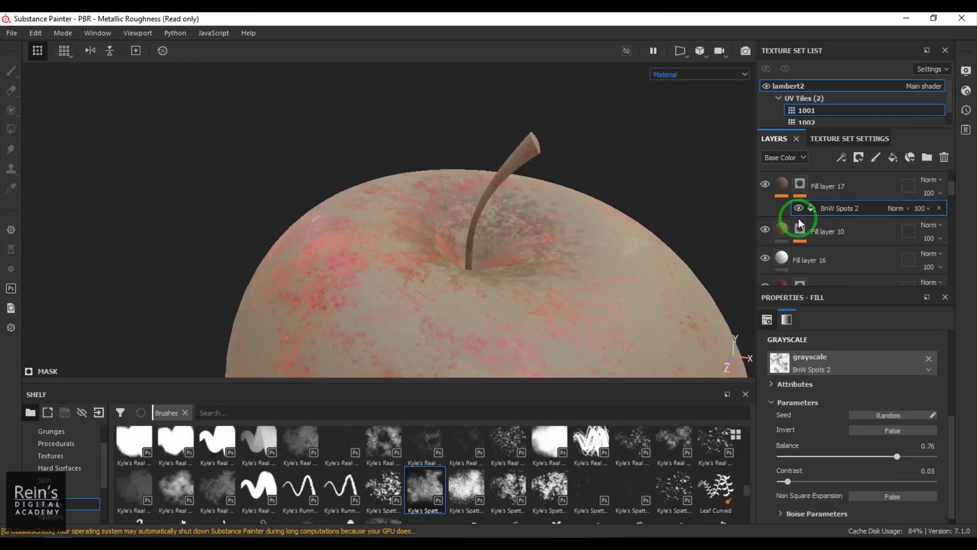
left_click(842, 158)
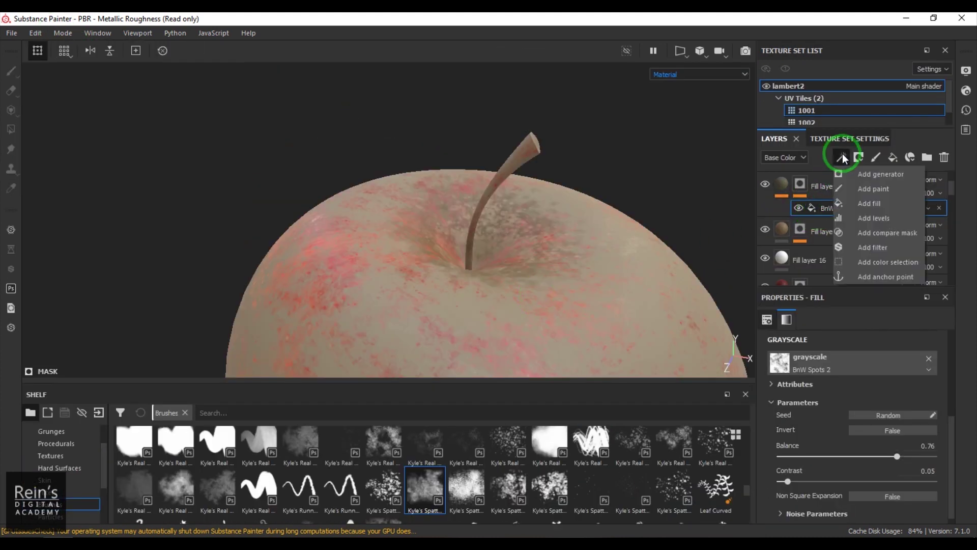
left_click(857, 186)
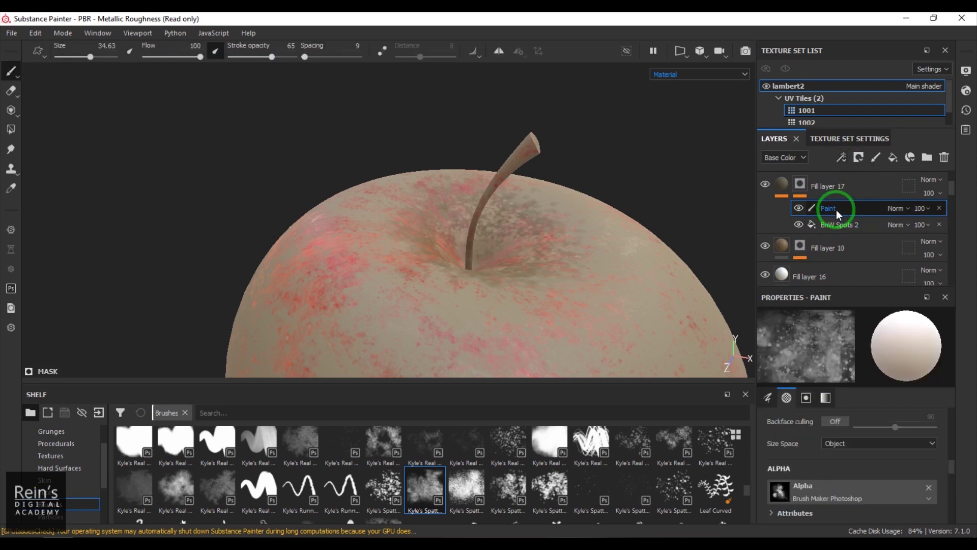
scroll(845, 494, "down", 10)
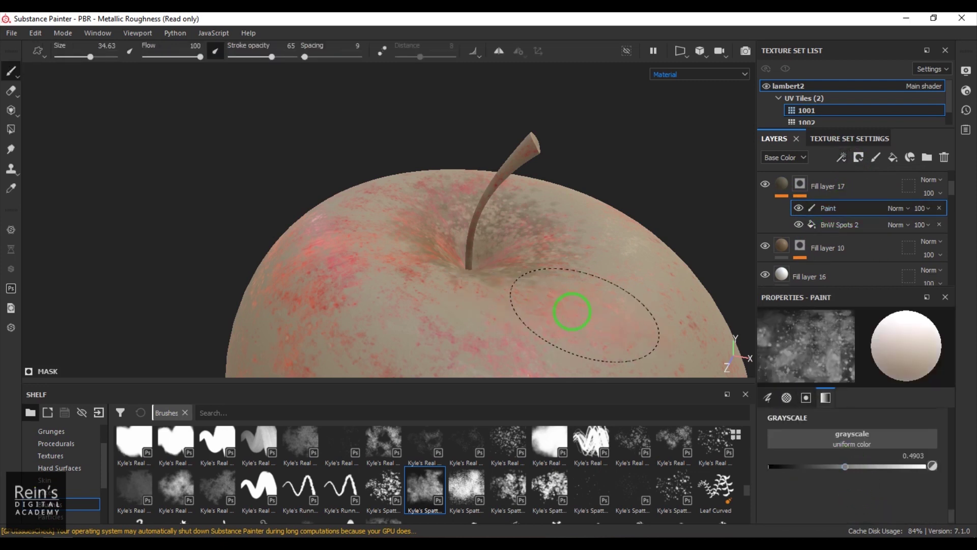
left_click_drag(843, 464, 924, 466)
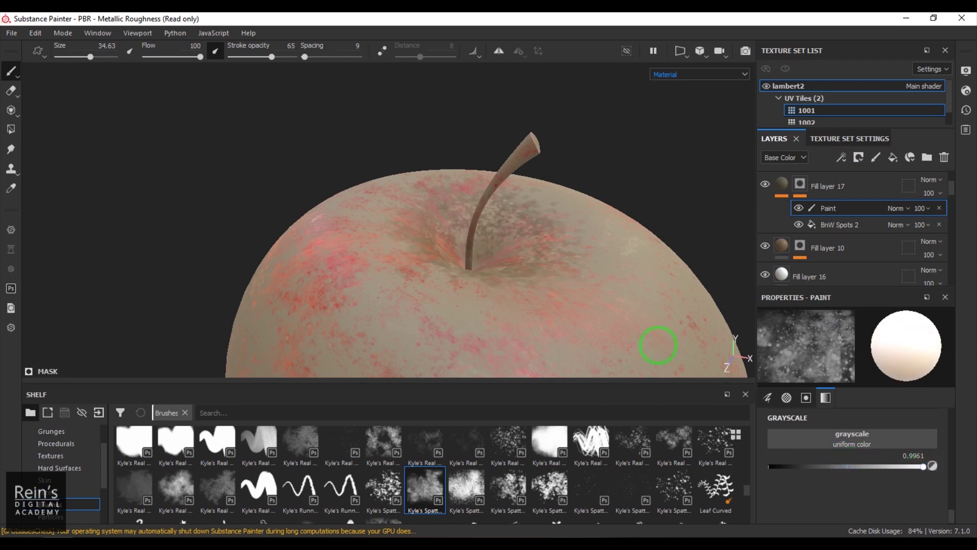
left_click_drag(838, 473, 720, 465)
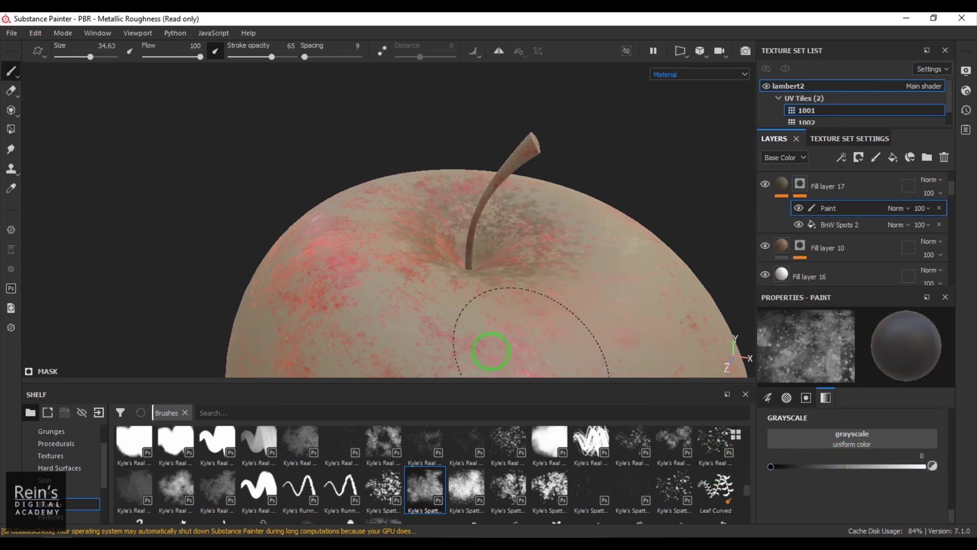
Paint the grey away with a soft cloudy brush over the apple's side, centre and stem area.
mouse_move(583, 340)
left_mouse_down("alt")
mouse_move(343, 316)
mouse_move(575, 251)
left_mouse_up("alt")
left_click_drag(522, 277, 574, 274)
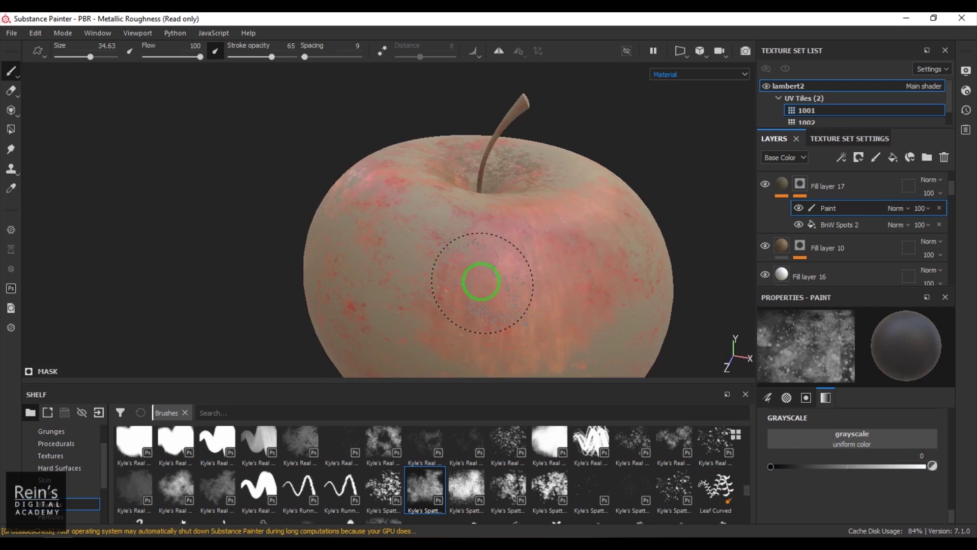
left_click(549, 441)
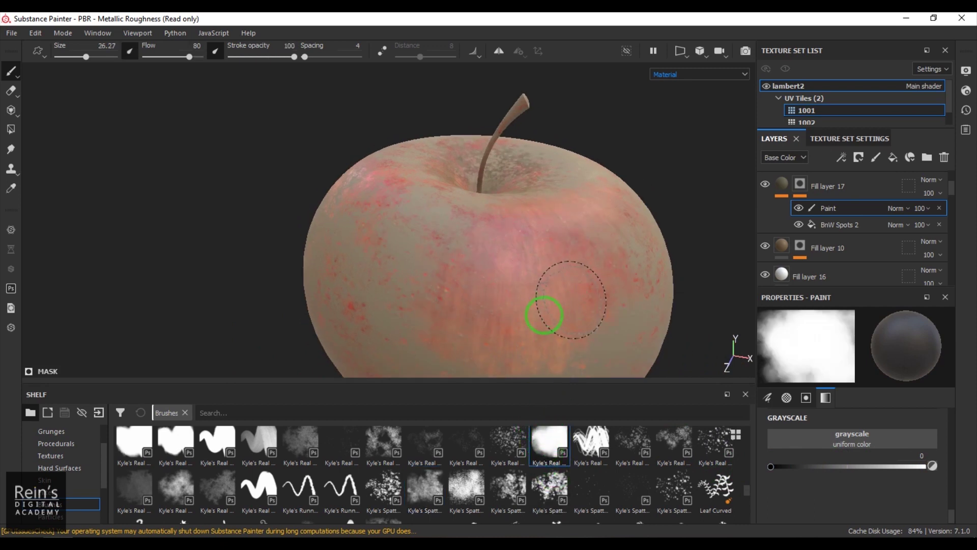
left_click_drag(563, 286, 552, 285)
mouse_move(458, 310)
left_mouse_down()
mouse_move(401, 267)
mouse_move(388, 290)
mouse_move(575, 310)
mouse_move(434, 199)
mouse_move(368, 227)
mouse_move(376, 216)
mouse_move(438, 229)
mouse_move(510, 282)
mouse_move(458, 192)
mouse_move(487, 257)
mouse_move(447, 298)
mouse_move(427, 279)
mouse_move(503, 270)
mouse_move(359, 245)
mouse_move(344, 280)
mouse_move(419, 222)
mouse_move(66, 120)
left_mouse_up()
mouse_move(434, 261)
left_mouse_down()
mouse_move(261, 266)
mouse_move(159, 214)
mouse_move(328, 268)
mouse_move(459, 277)
mouse_move(439, 249)
mouse_move(430, 255)
mouse_move(465, 127)
mouse_move(424, 103)
left_mouse_up()
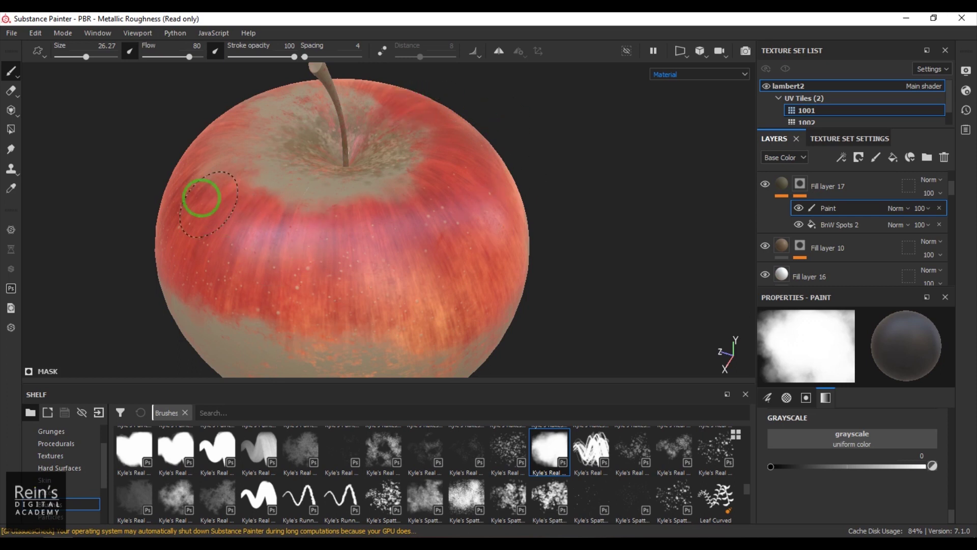
mouse_move(175, 159)
left_mouse_down("alt")
mouse_move(303, 225)
mouse_move(250, 261)
left_mouse_up("alt")
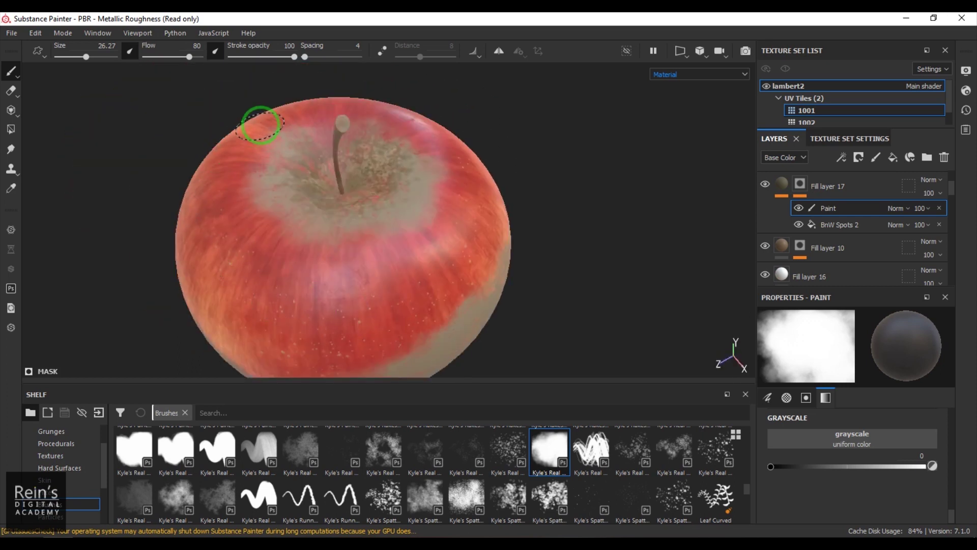
mouse_move(412, 261)
left_mouse_down()
mouse_move(447, 190)
mouse_move(437, 164)
left_mouse_up()
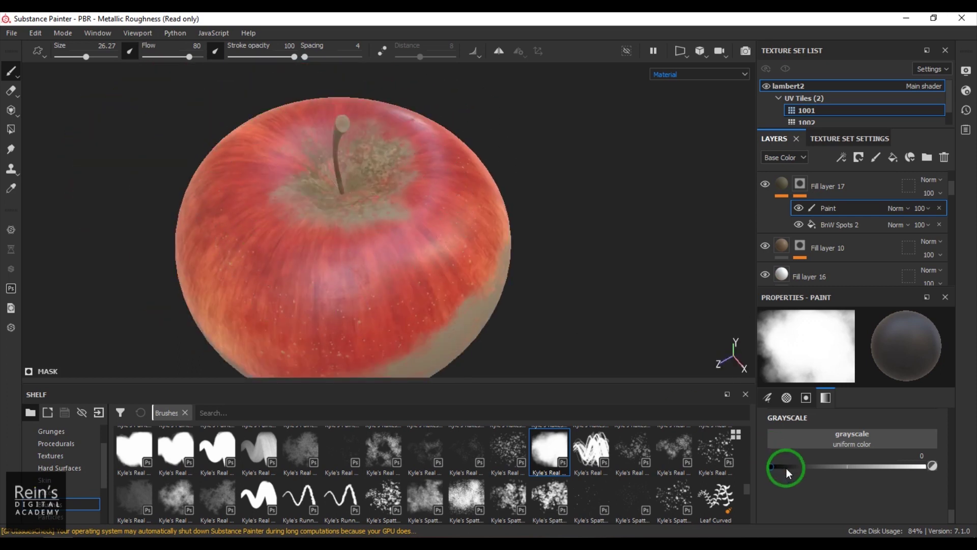
Paint out the greenish patch in the stem cavity with a dark grey value of about 0.12.
left_click_drag(785, 467, 846, 467)
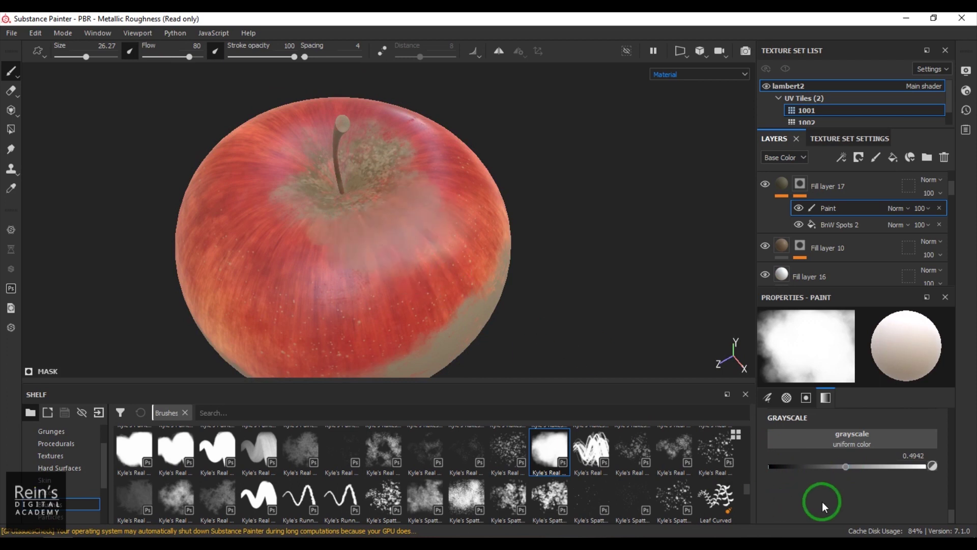
left_click_drag(796, 466, 788, 468)
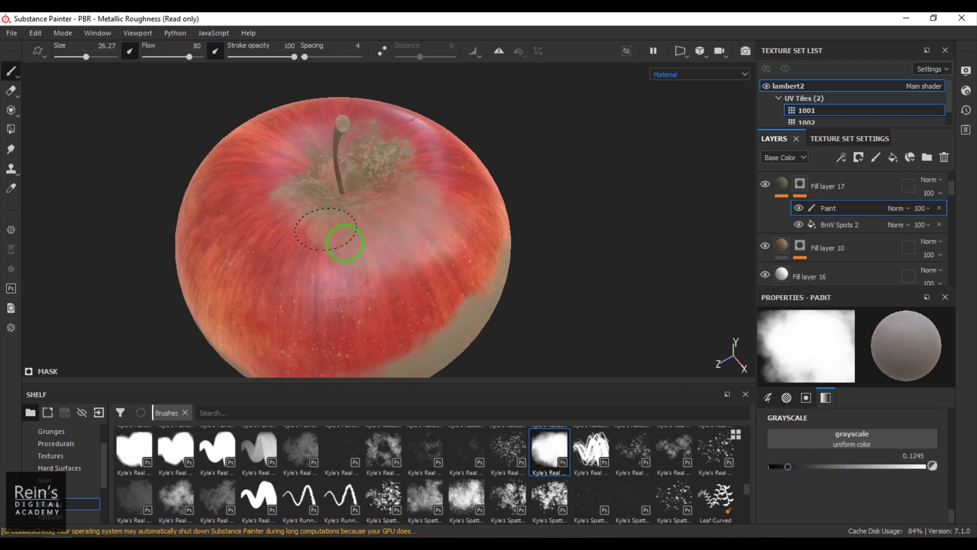
mouse_move(318, 125)
left_mouse_down()
mouse_move(297, 160)
mouse_move(324, 192)
mouse_move(362, 184)
mouse_move(374, 168)
left_mouse_up()
Raise the mask grey value to 0.8093 and shrink the brush to about 18.7.
left_click_drag(800, 467, 860, 466)
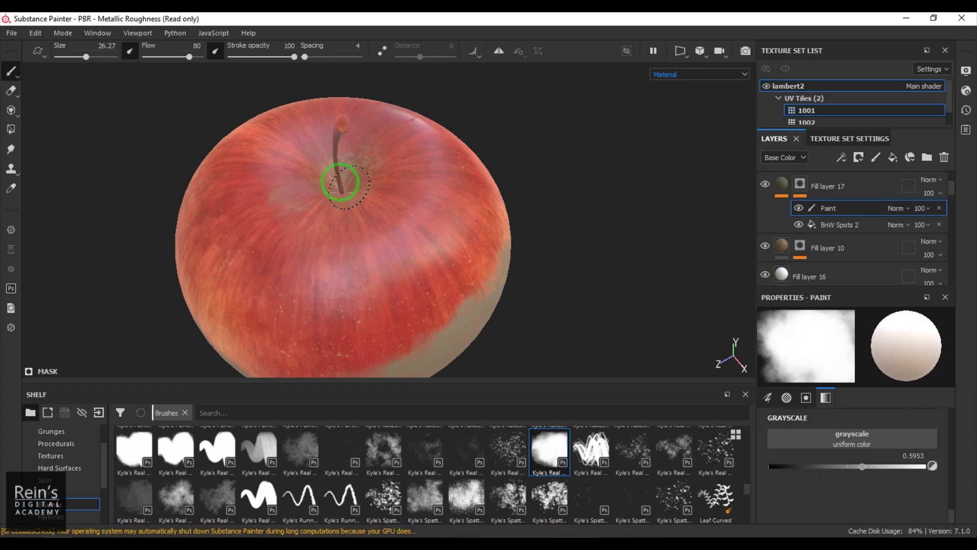
left_click_drag(888, 467, 895, 466)
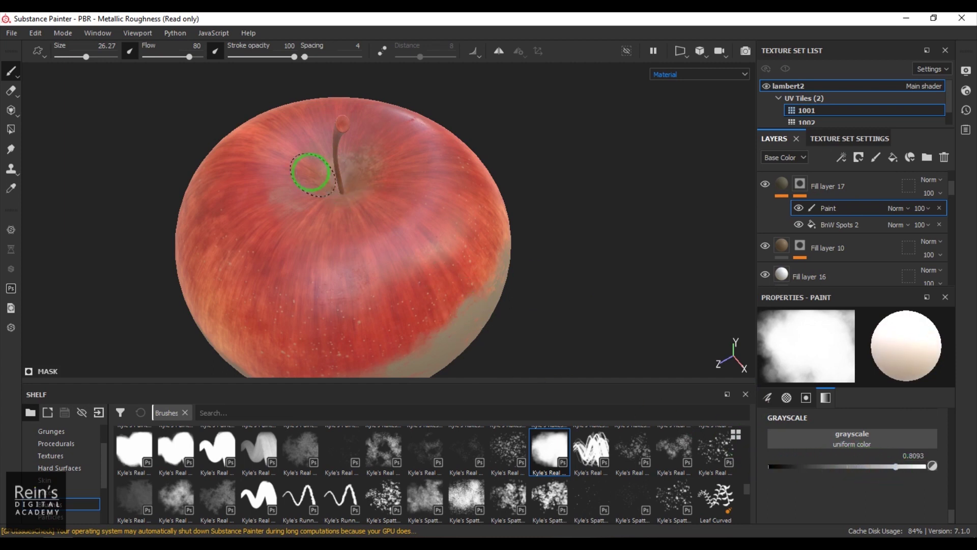
key("bracketleft")
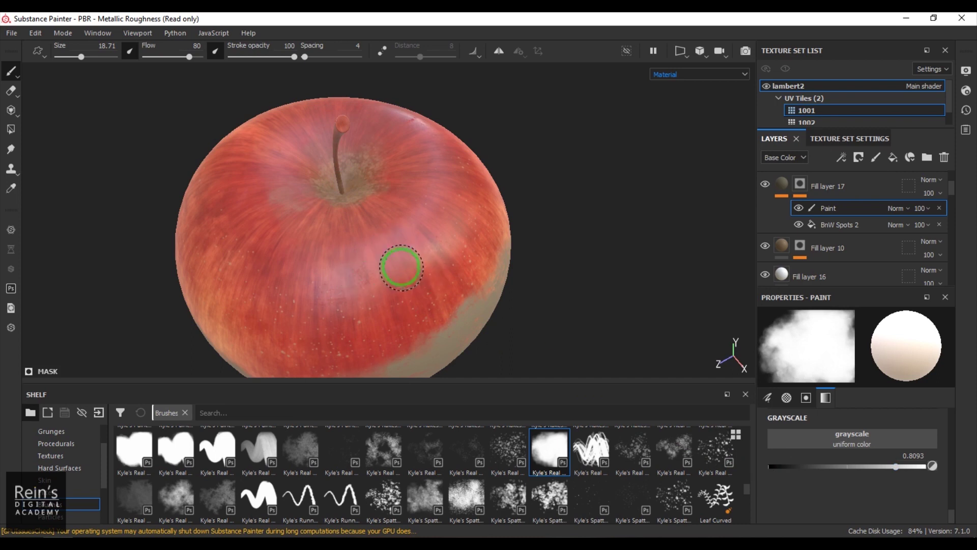
scroll(402, 268, "up", 4)
left_click_drag(371, 277, 266, 262, "alt")
scroll(331, 260, "up", 2)
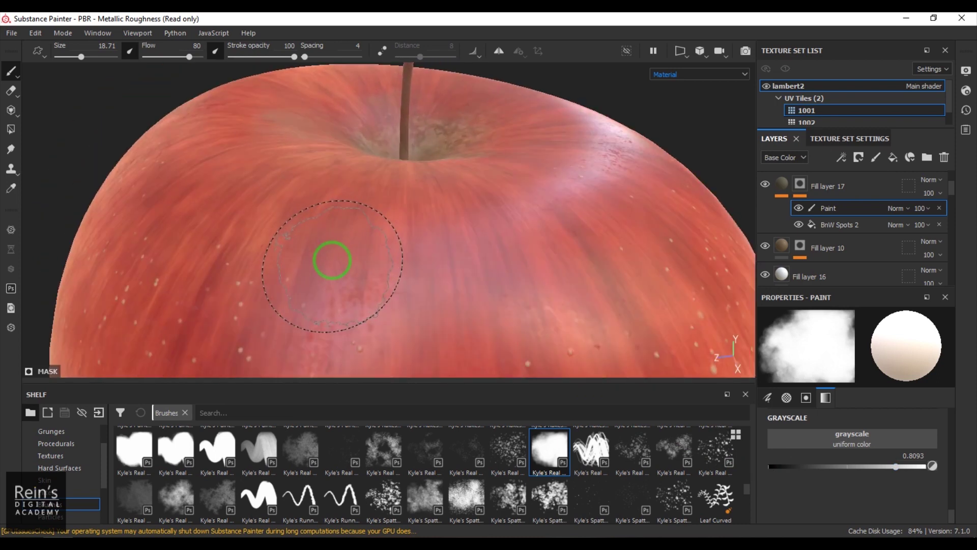
scroll(334, 255, "up", 2)
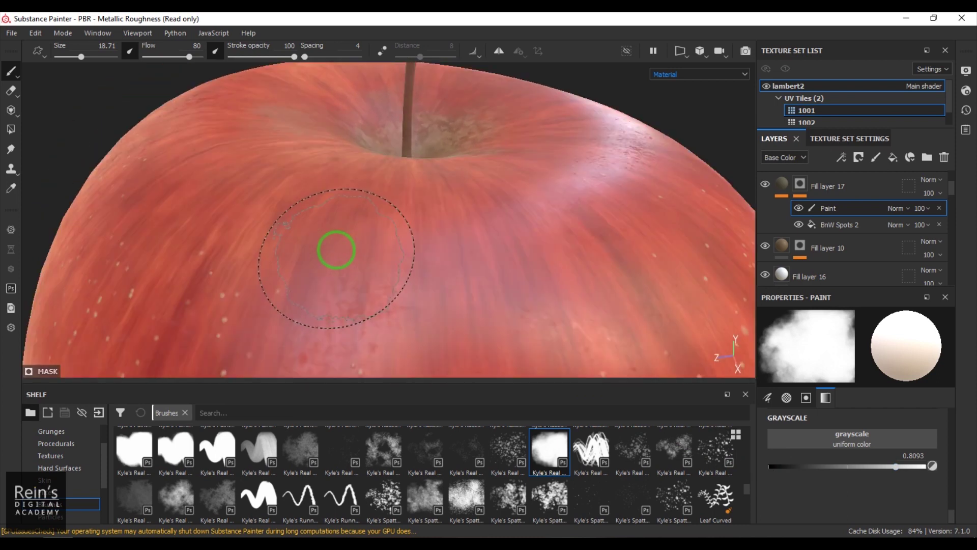
scroll(335, 249, "down", 4)
left_click_drag(395, 303, 387, 214, "alt")
Paint out the beige on the apple's side at grey value 0 with a larger brush.
left_click_drag(896, 466, 711, 468)
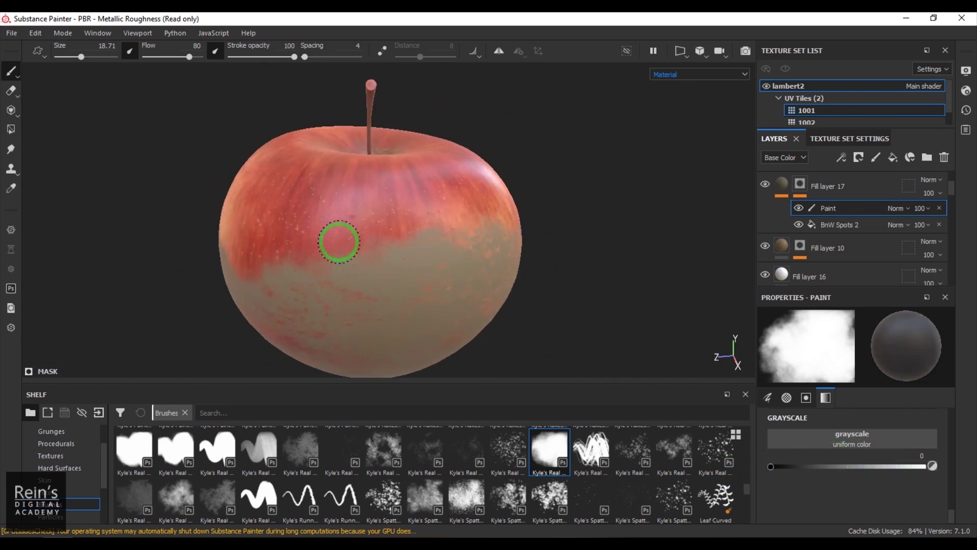
mouse_move(342, 247)
right_mouse_down("ctrl")
mouse_move(382, 270)
mouse_move(407, 266)
right_mouse_up("ctrl")
mouse_move(408, 267)
left_mouse_down()
mouse_move(356, 298)
mouse_move(411, 283)
left_mouse_up()
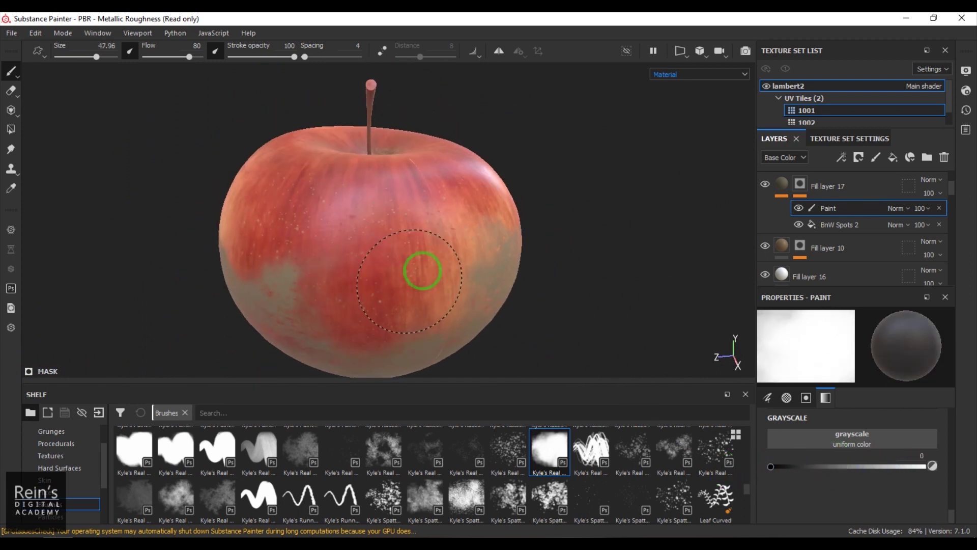
mouse_move(292, 284)
left_mouse_down("alt")
mouse_move(447, 242)
mouse_move(238, 292)
mouse_move(336, 288)
mouse_move(374, 247)
left_mouse_up("alt")
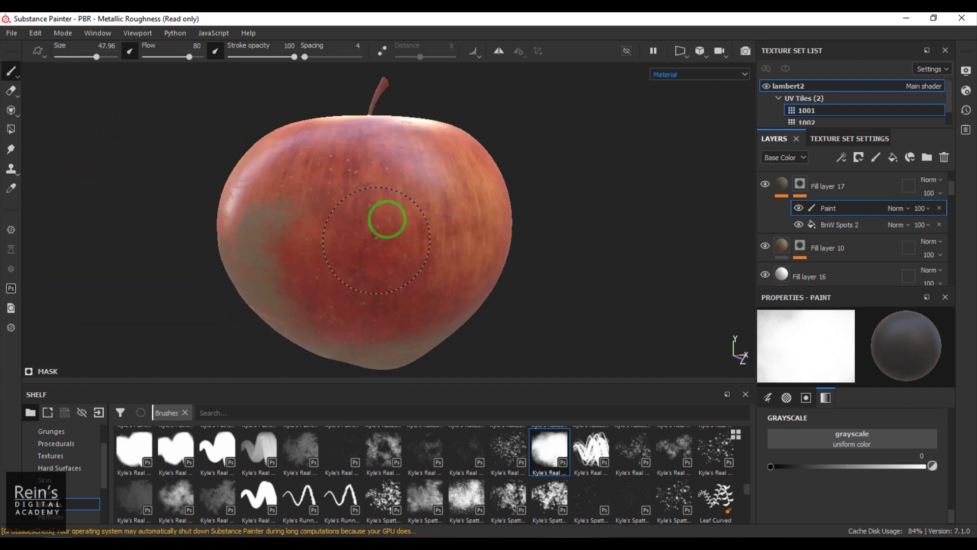
mouse_move(313, 252)
left_mouse_down("alt")
mouse_move(595, 194)
mouse_move(456, 218)
mouse_move(484, 197)
mouse_move(527, 218)
mouse_move(373, 183)
mouse_move(244, 213)
mouse_move(584, 275)
left_mouse_up("alt")
left_click_drag(353, 273, 569, 220, "alt")
left_click_drag(473, 227, 540, 199, "alt")
left_click_drag(395, 251, 676, 89, "alt")
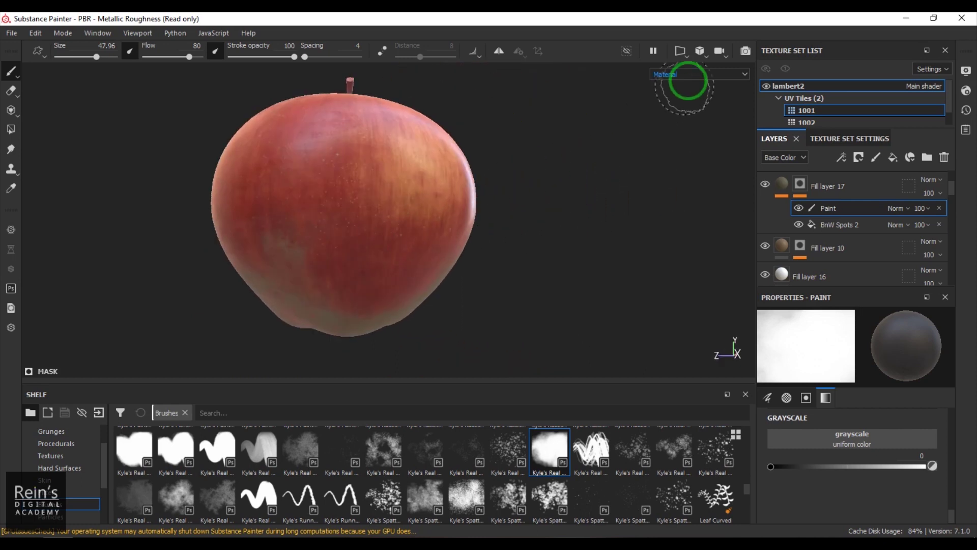
Switch to the 2D UV view and paint tile 1001's grey lower area back to red.
left_click(685, 52)
left_click(698, 97)
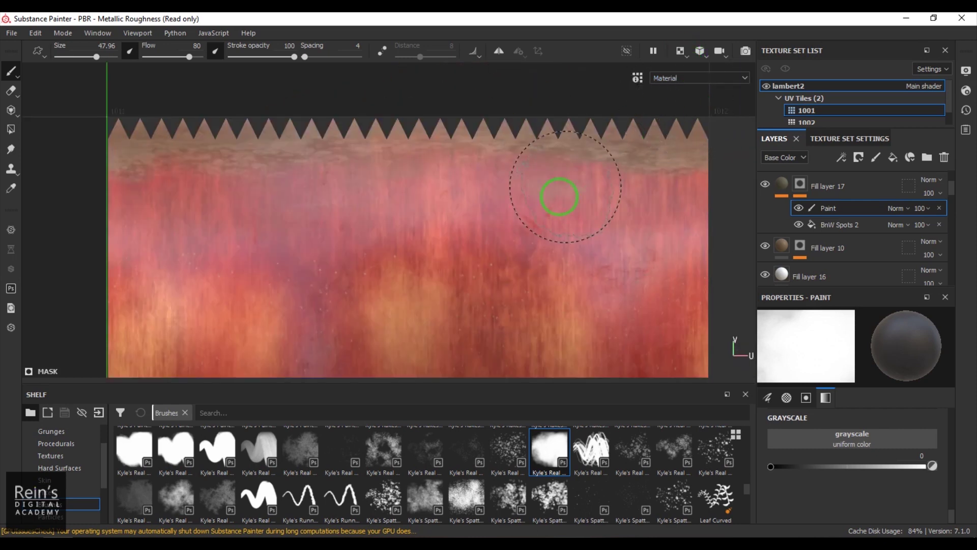
scroll(515, 257, "down", 5)
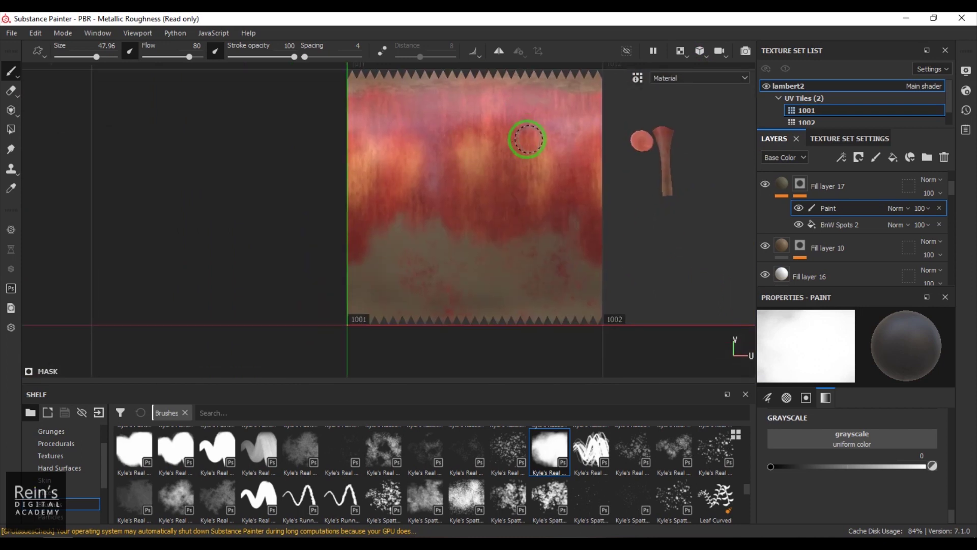
mouse_move(575, 290)
left_mouse_down()
mouse_move(595, 277)
mouse_move(434, 283)
mouse_move(384, 245)
mouse_move(442, 207)
mouse_move(499, 207)
mouse_move(474, 305)
mouse_move(418, 180)
left_mouse_up()
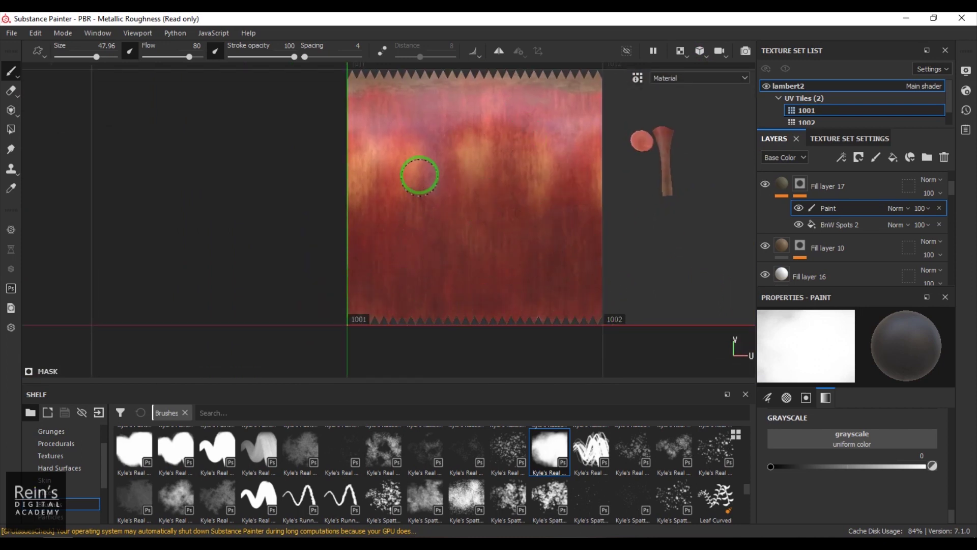
Set the mask grey value to 1 and paint the stem and calyx islands beige.
left_click_drag(828, 466, 952, 465)
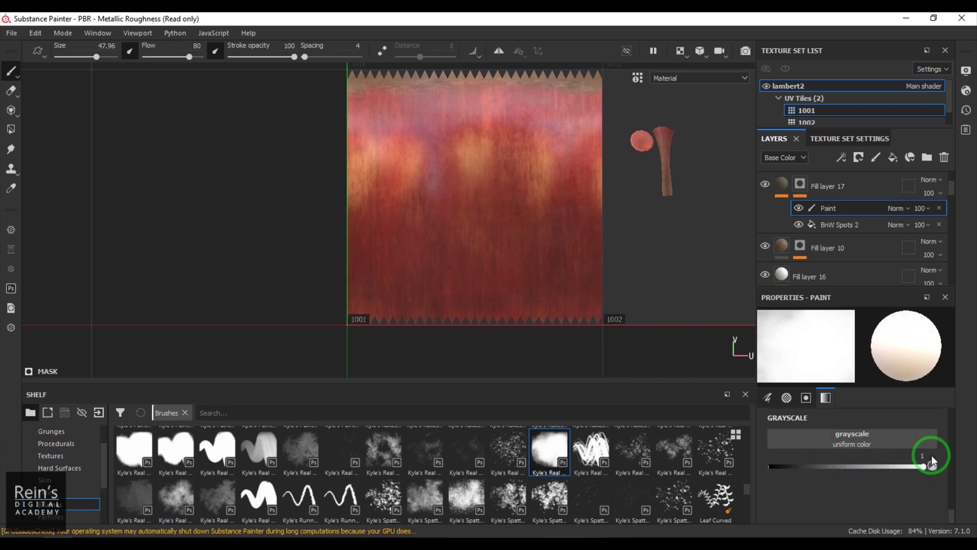
mouse_move(689, 160)
left_mouse_down()
mouse_move(655, 180)
mouse_move(669, 164)
left_mouse_up()
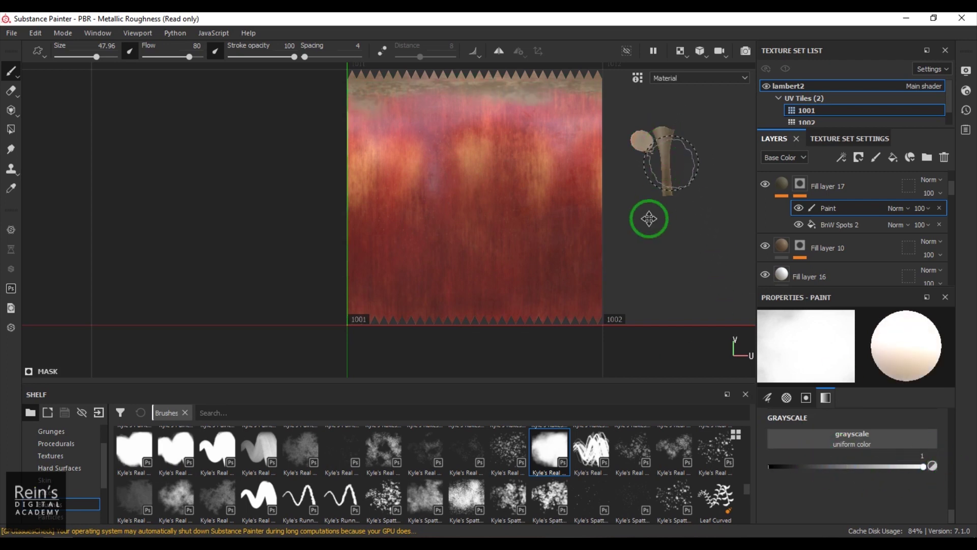
scroll(647, 214, "up", 5)
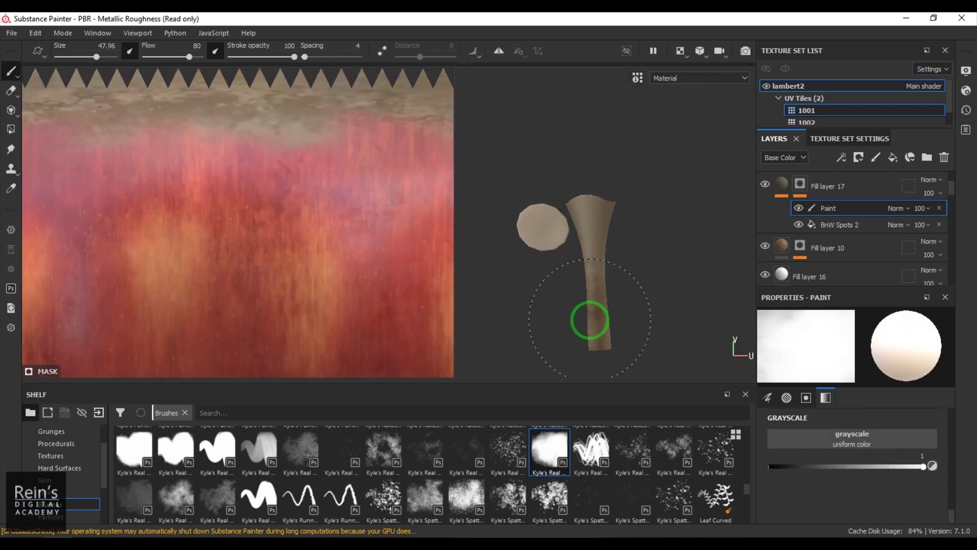
Select Fill layer 17's Paint sub-layer and set its base colour to near-black brown.
left_click(787, 185)
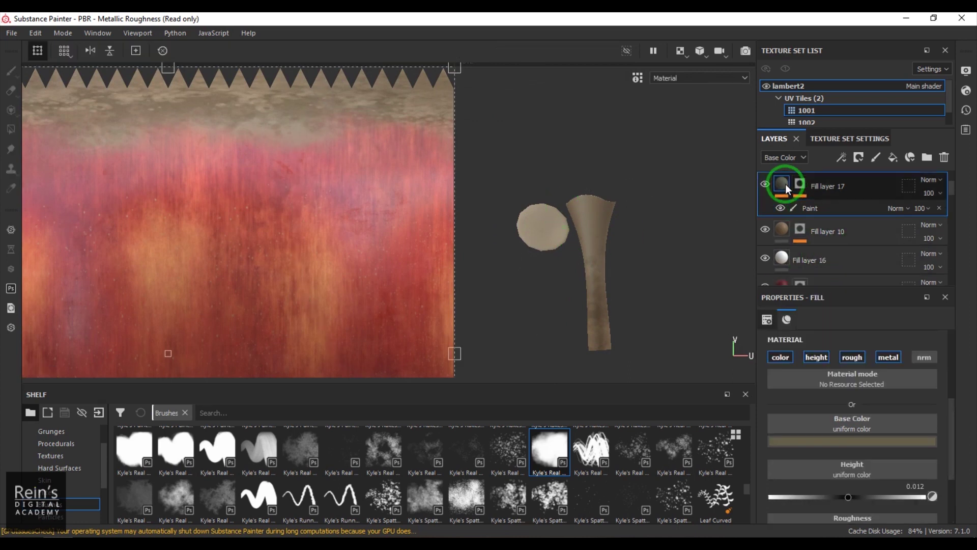
left_click(794, 208)
scroll(888, 455, "down", 1)
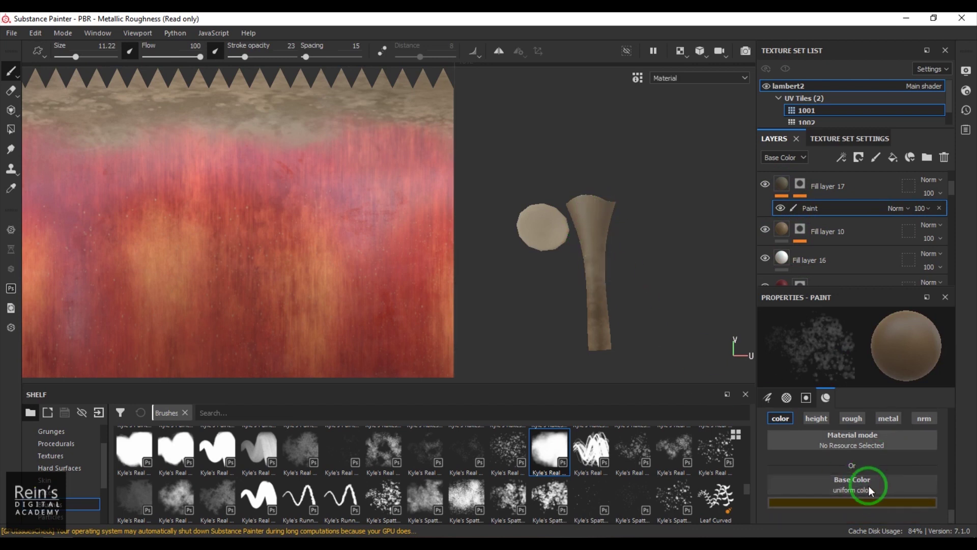
left_click(864, 502)
left_click_drag(875, 465, 897, 457)
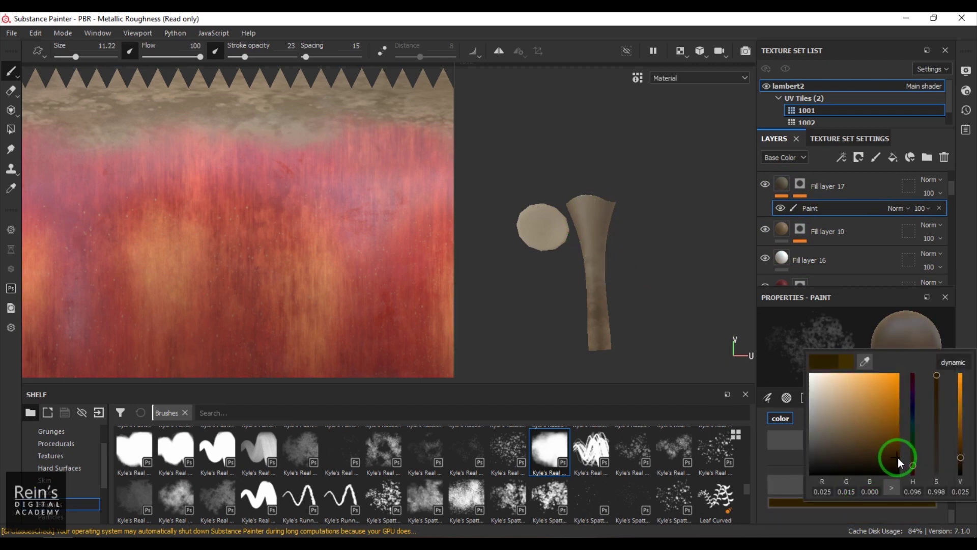
left_click(672, 270)
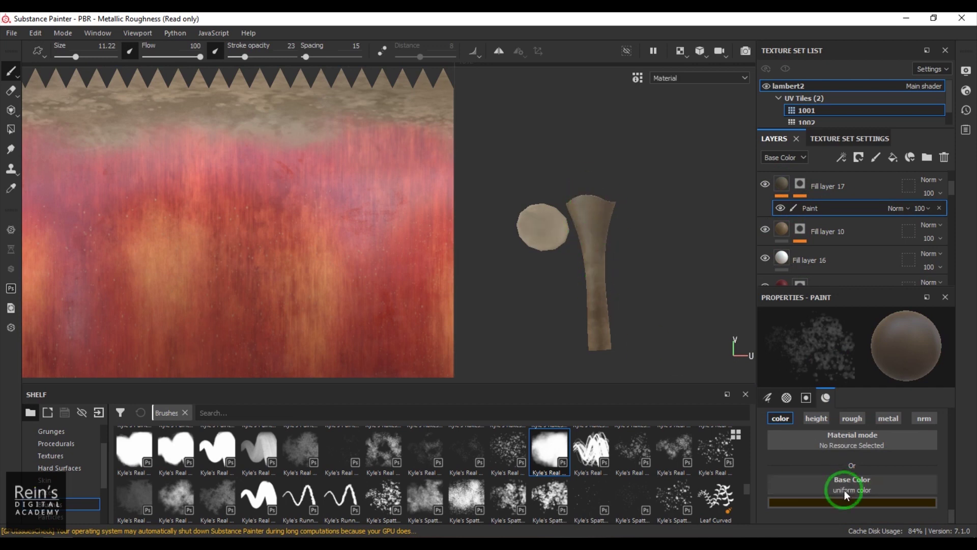
Raise stroke opacity to 51 and shrink the brush to 3.8 for fine speckles.
scroll(901, 484, "up", 4)
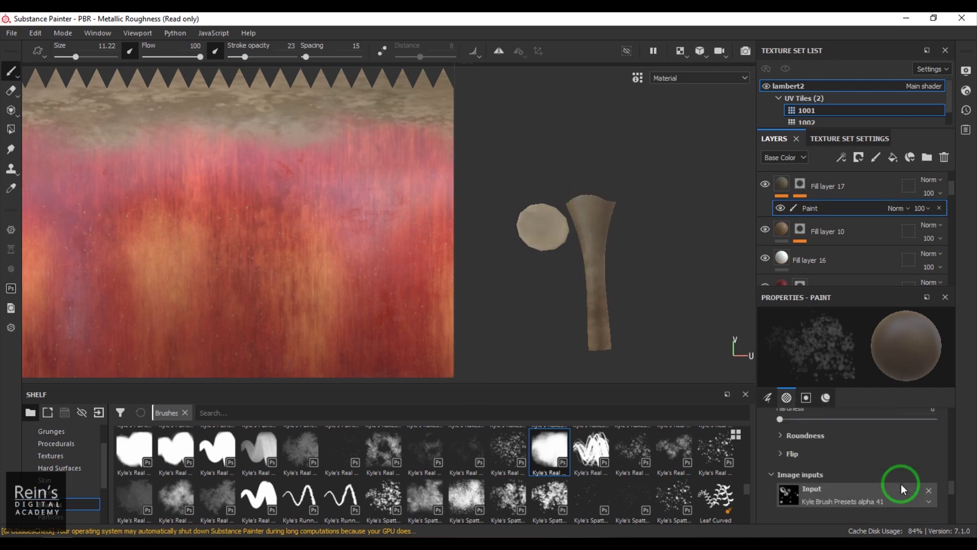
scroll(900, 484, "up", 5)
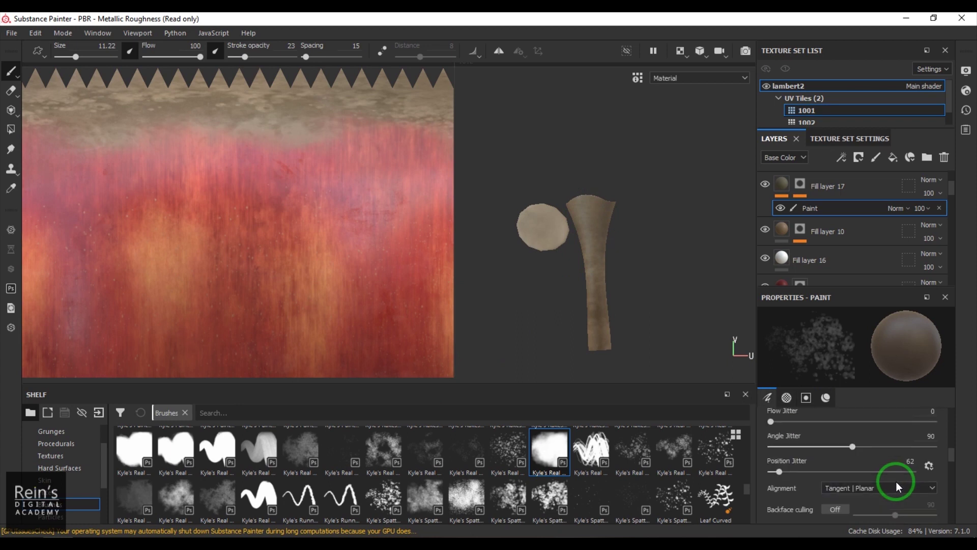
scroll(814, 473, "up", 3)
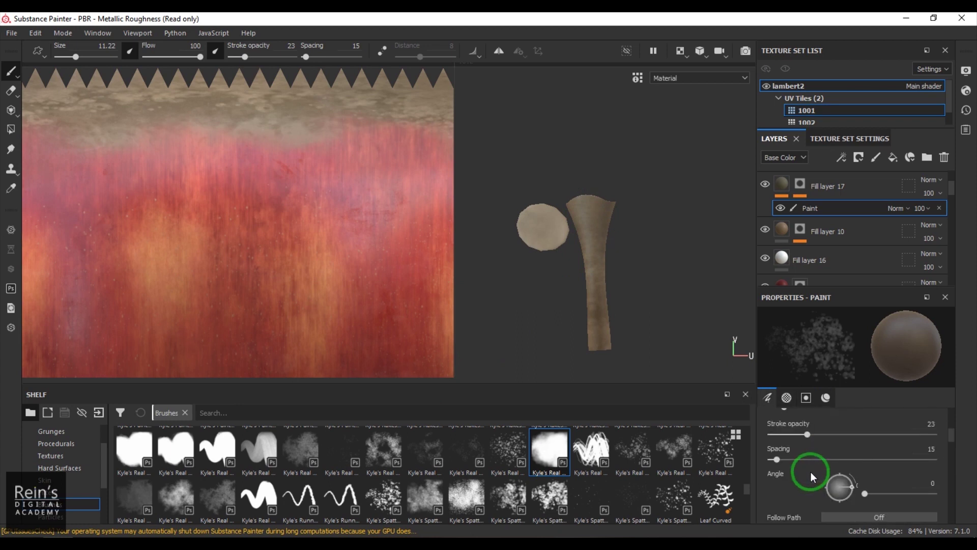
left_click_drag(810, 435, 853, 434)
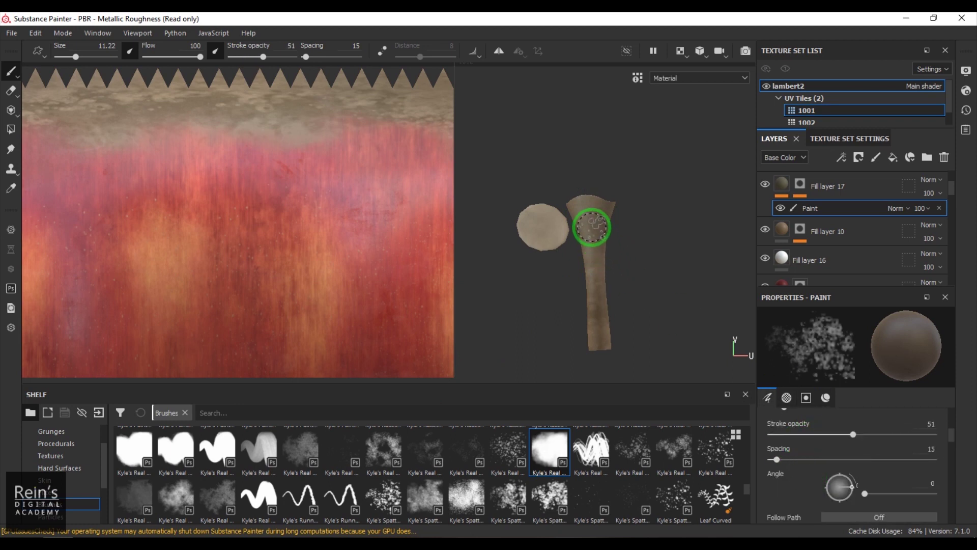
key("bracketleft")
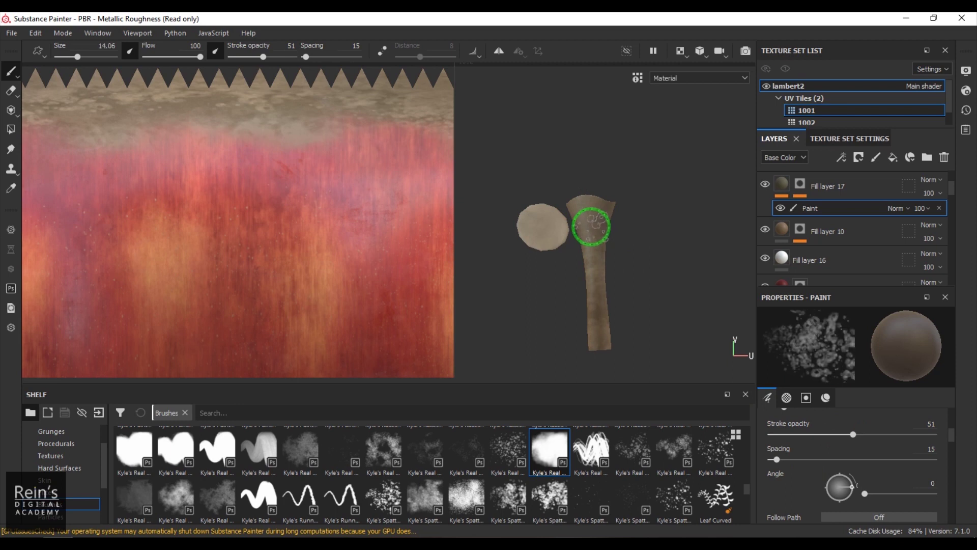
key("bracketleft")
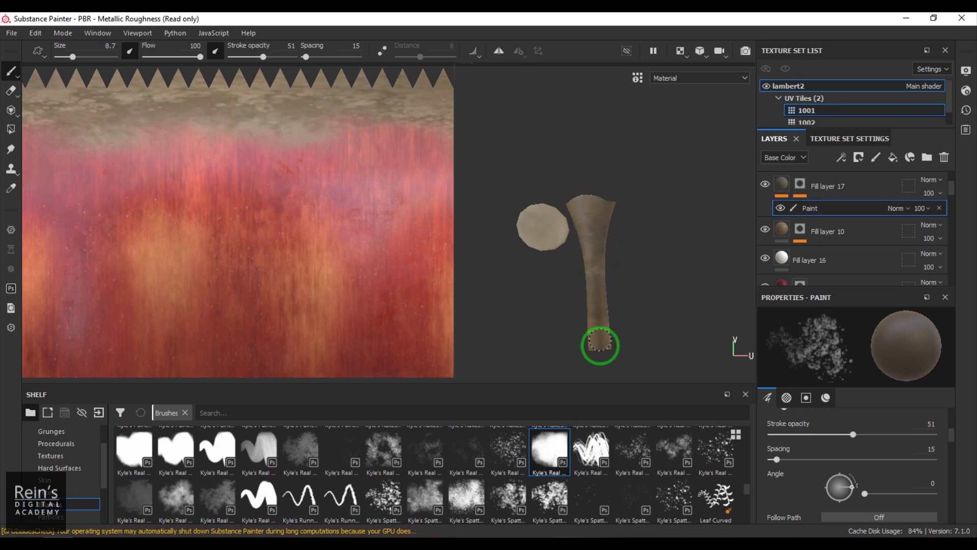
key("bracketleft")
key("bracketleft")
key("bracketleft")
key("bracketleft")
key("bracketleft")
key("bracketleft")
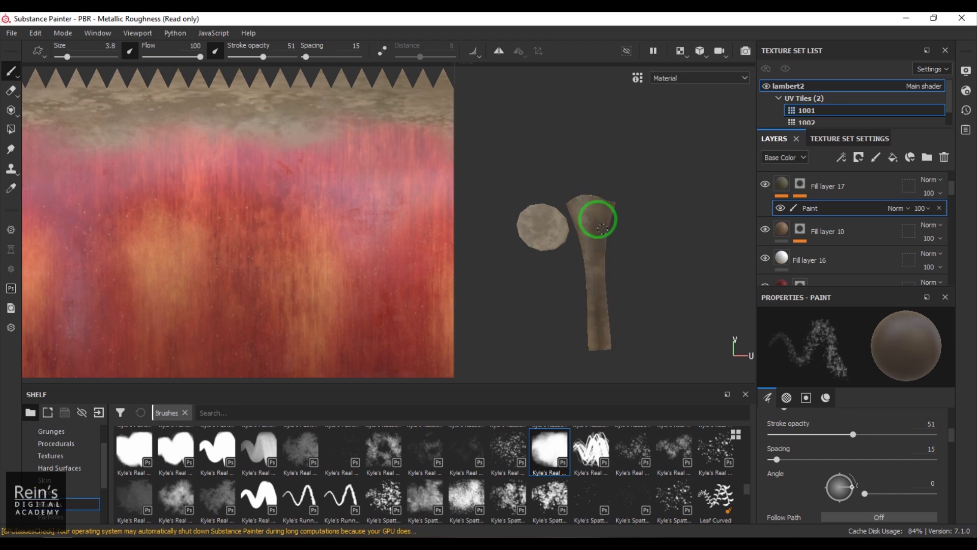
Adjust the speckle base colour, settling on a darker brown.
scroll(863, 469, "down", 10)
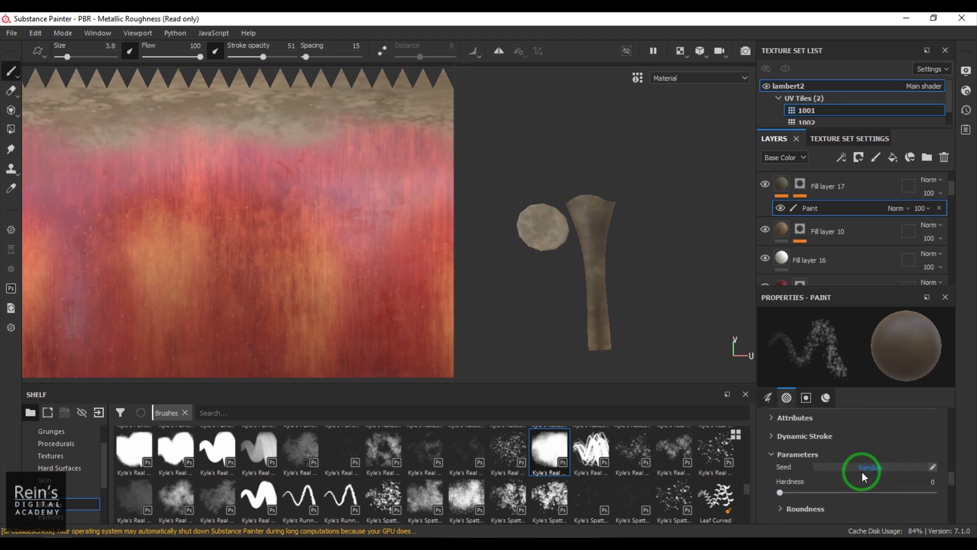
left_click(866, 503)
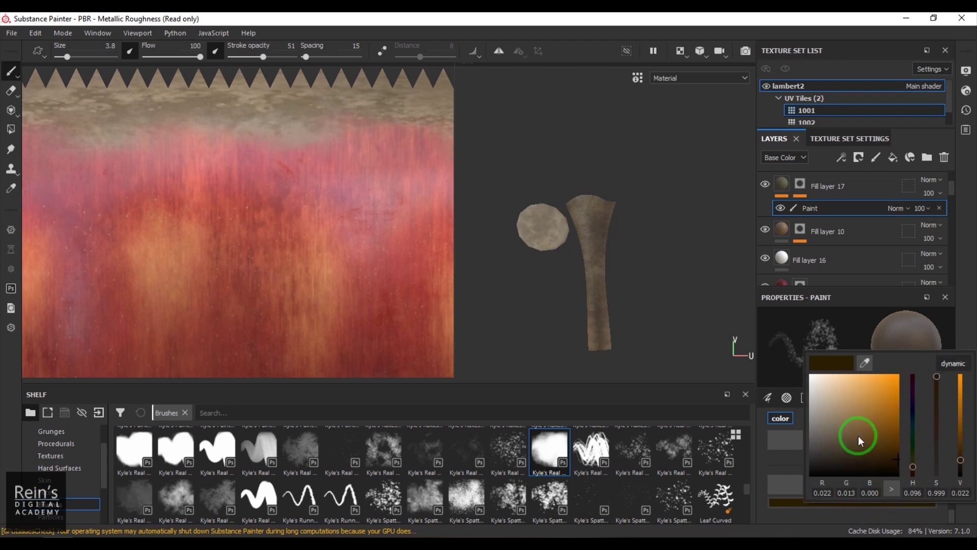
left_click_drag(860, 442, 873, 442)
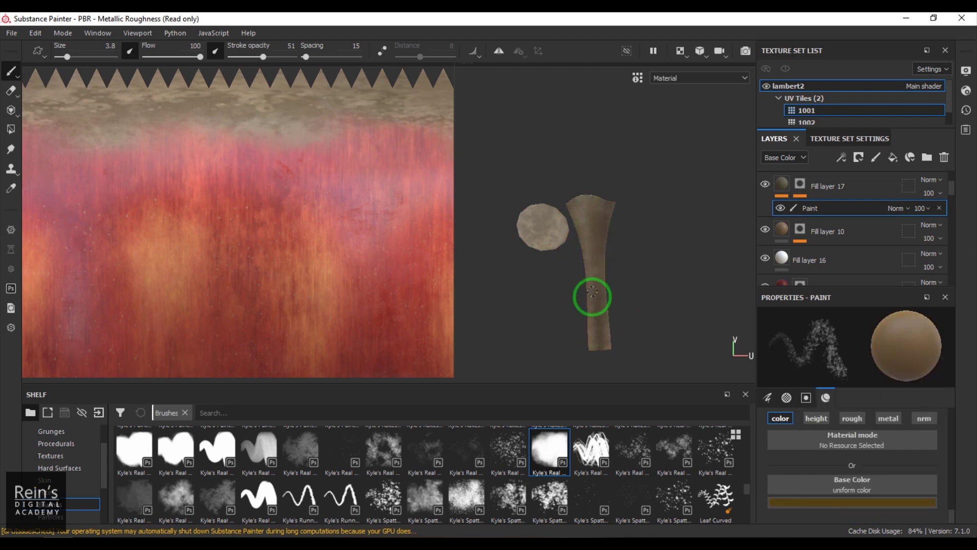
left_click(857, 503)
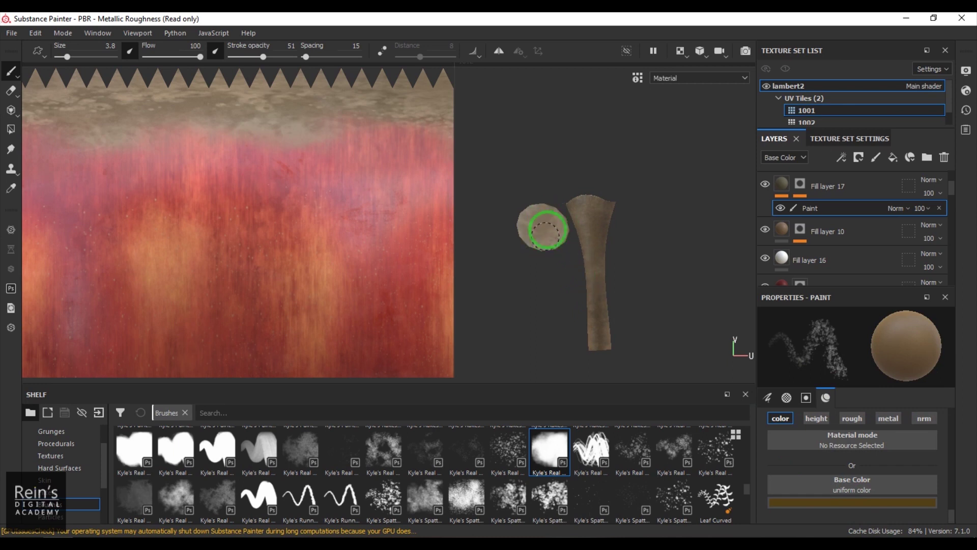
left_click(843, 504)
left_click(847, 463)
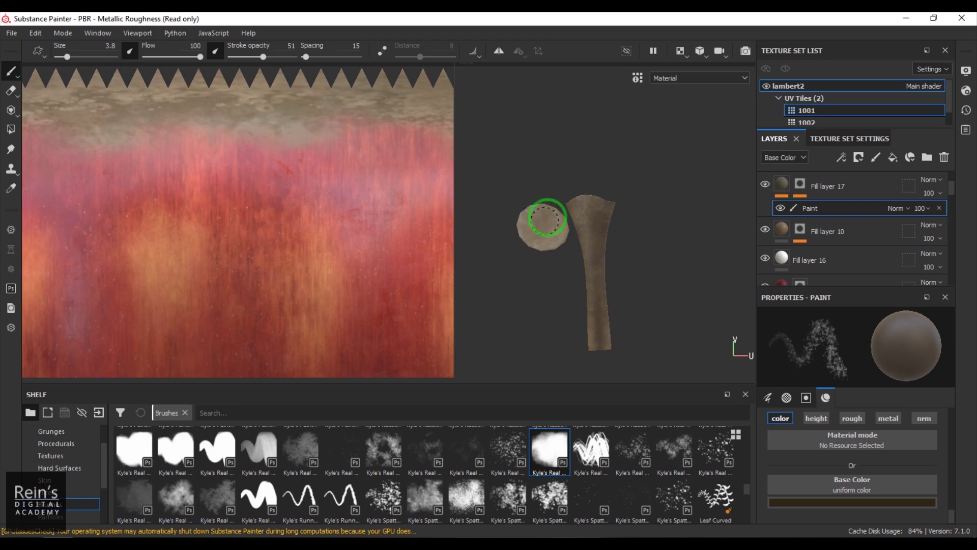
Show only the 3D view, orbit toward the stem, and pick a light tan paint colour.
left_click(682, 52)
left_click(702, 85)
scroll(541, 201, "up", 5)
mouse_move(540, 201)
left_mouse_down("alt")
mouse_move(613, 316)
mouse_move(366, 167)
mouse_move(463, 146)
mouse_move(480, 127)
mouse_move(442, 144)
left_mouse_up("alt")
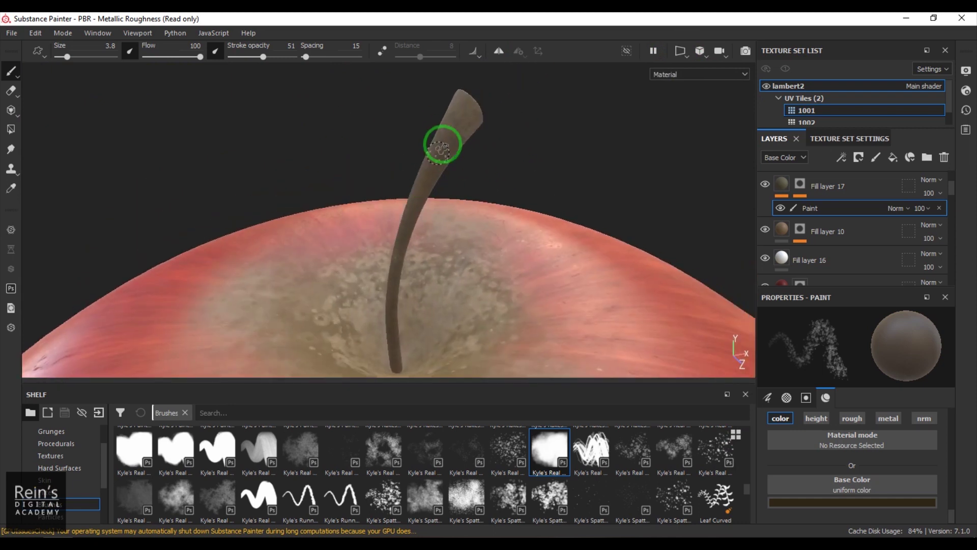
left_click(820, 503)
left_click(851, 434)
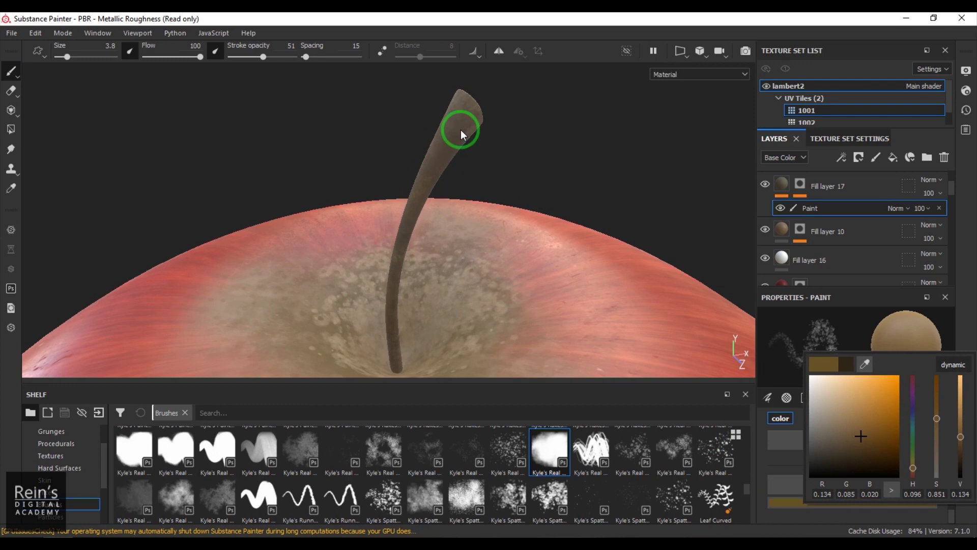
Look straight down onto the stem base and change the paint colour to dark brown.
left_click_drag(430, 192, 403, 120, "alt")
mouse_move(451, 261)
left_mouse_down("alt")
mouse_move(460, 147)
mouse_move(439, 176)
left_mouse_up("alt")
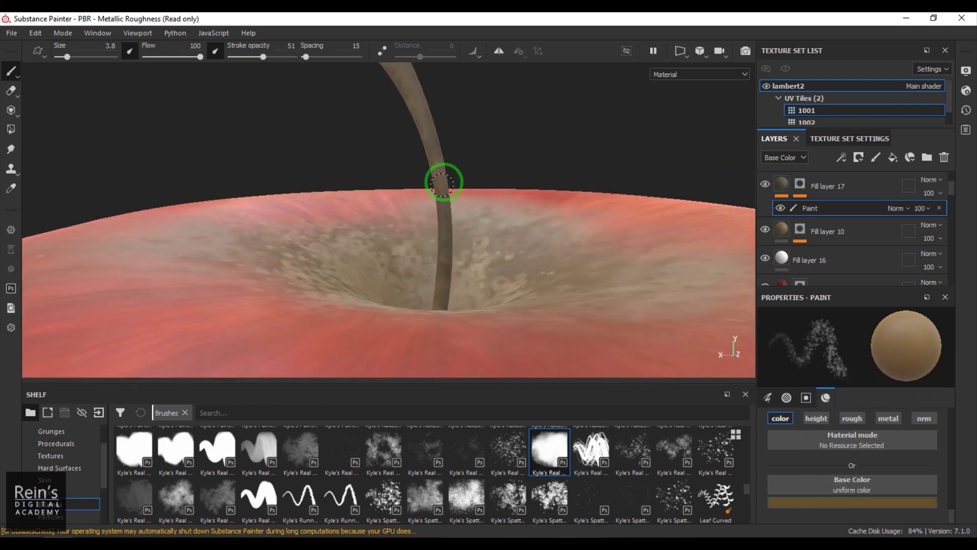
left_click_drag(446, 264, 458, 142, "alt")
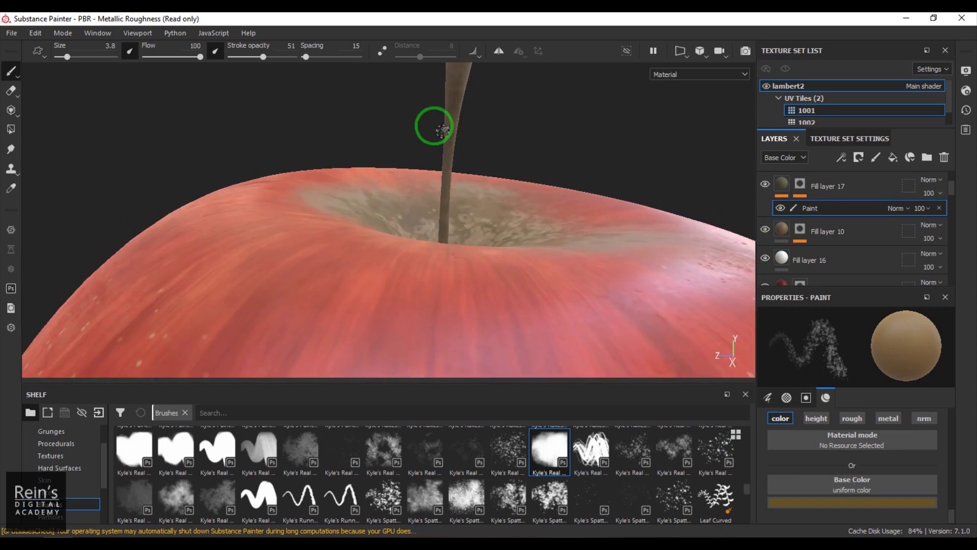
left_click_drag(422, 216, 378, 161, "alt")
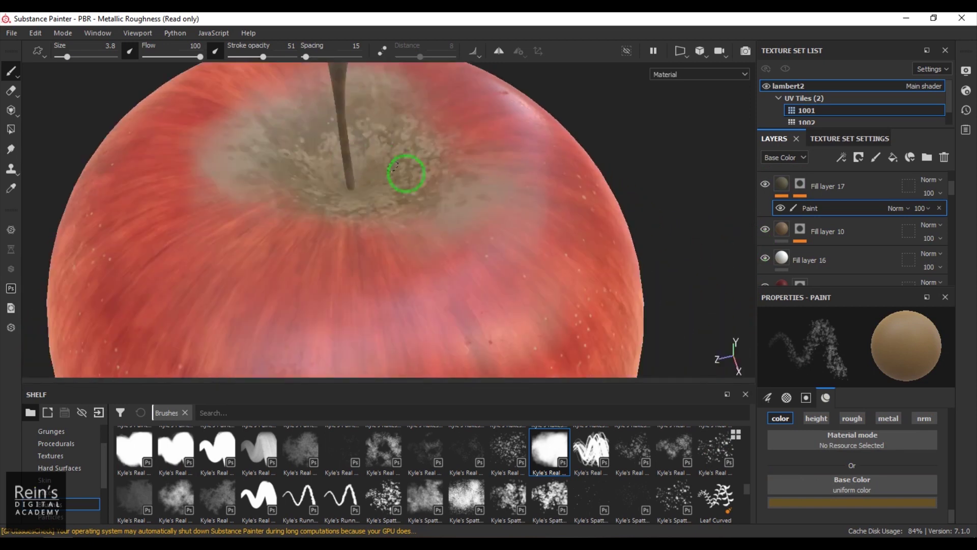
left_click_drag(395, 193, 388, 177, "alt")
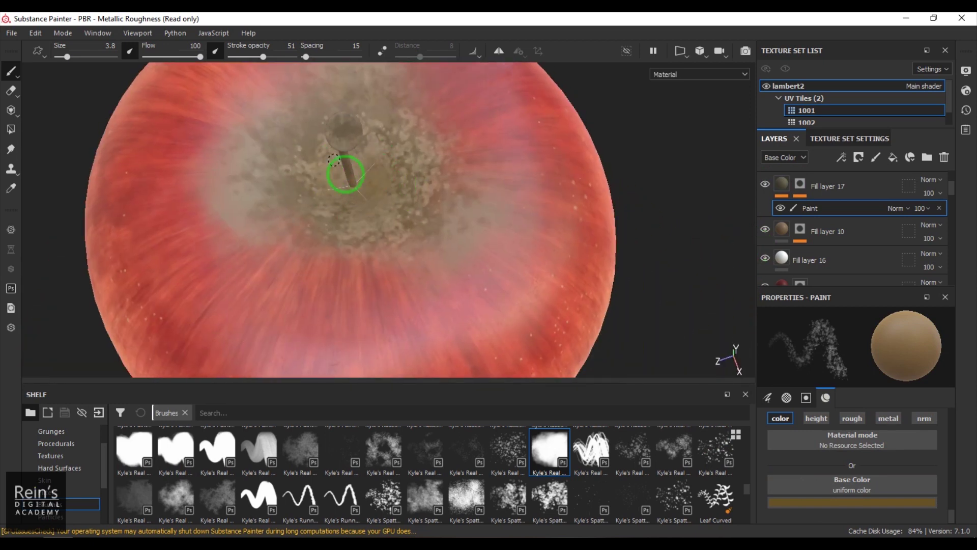
left_click(796, 500)
left_click(851, 453)
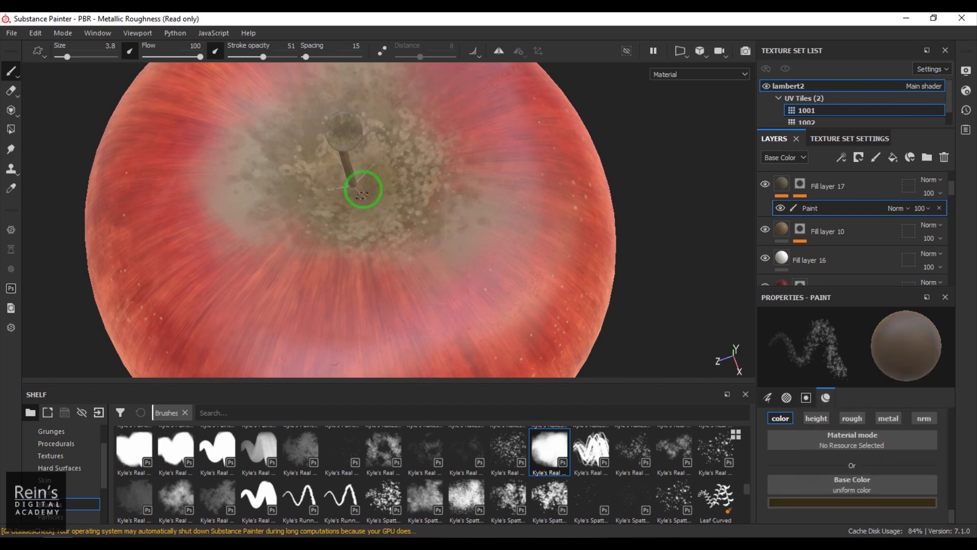
Lower the stroke opacity to 21 and set the brush size to about 11.
scroll(851, 455, "up", 6)
scroll(847, 452, "up", 5)
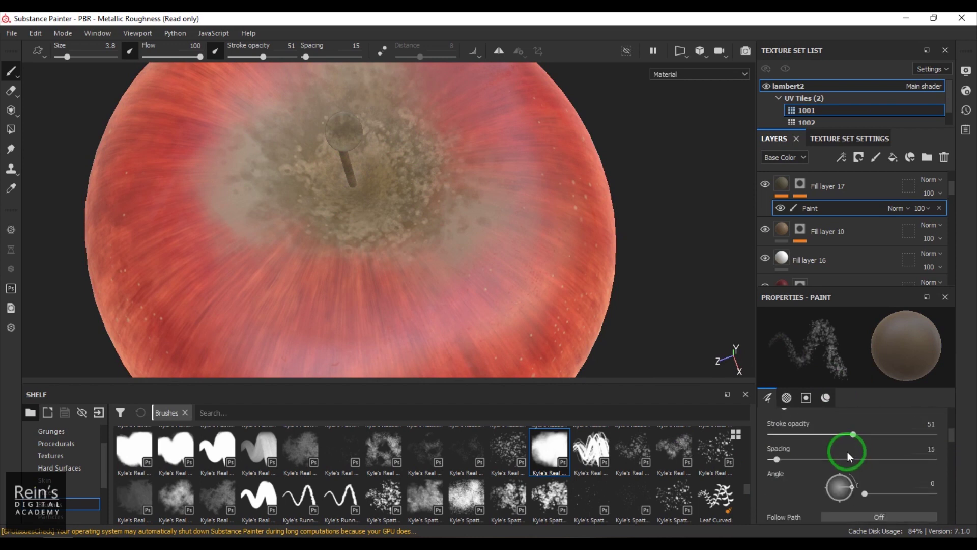
left_click_drag(823, 507, 804, 508)
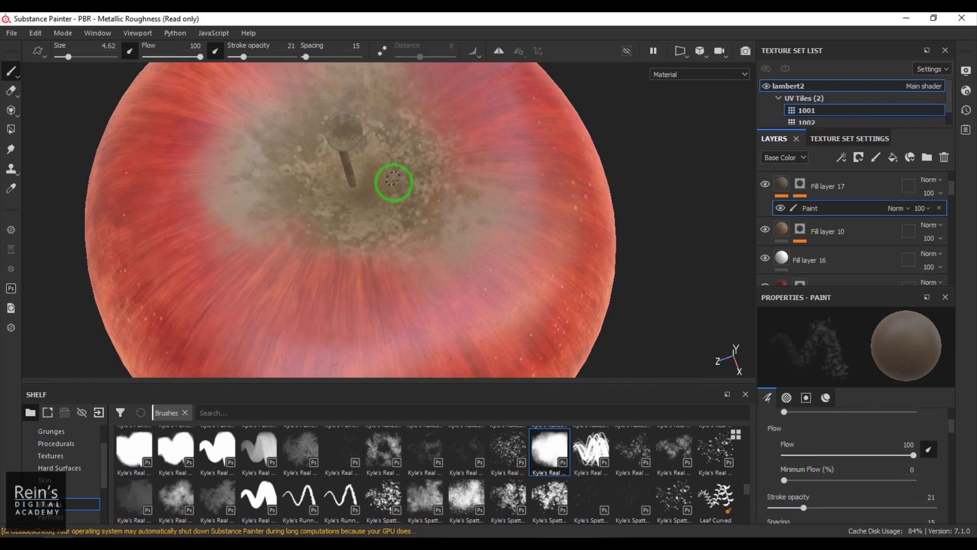
right_click_drag(416, 170, 425, 181, "ctrl")
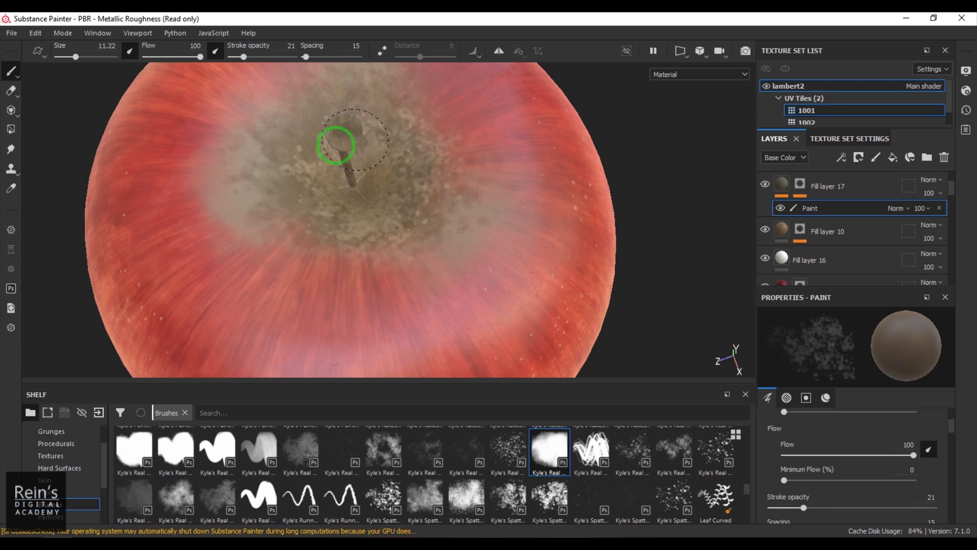
scroll(883, 458, "down", 10)
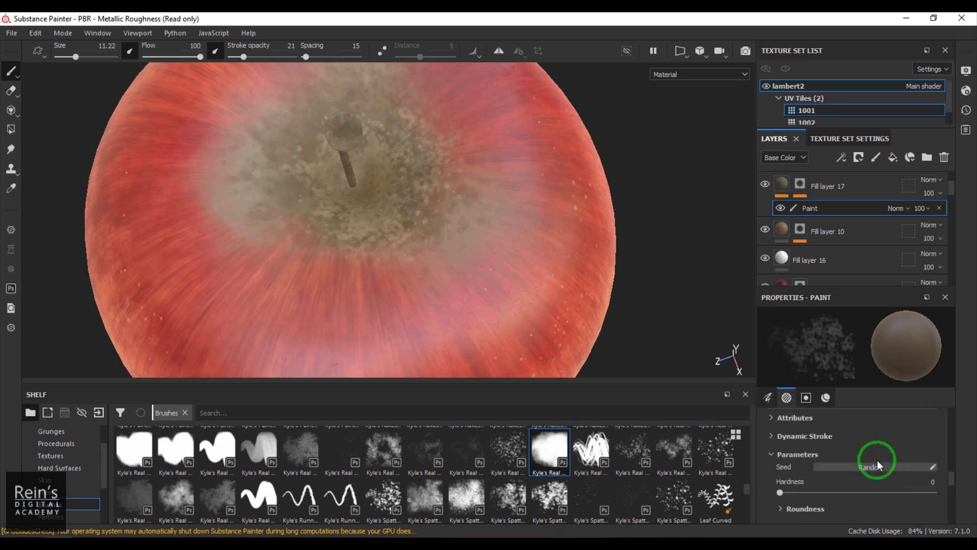
scroll(875, 461, "down", 2)
Adjust the brown paint colour and raise the stroke opacity to 42.
left_click(853, 499)
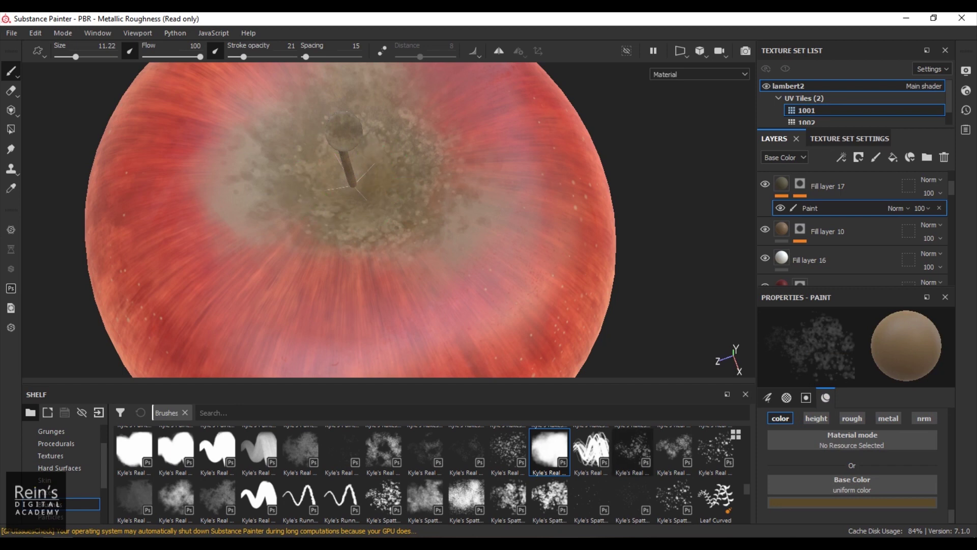
left_click(840, 503)
left_click(841, 436)
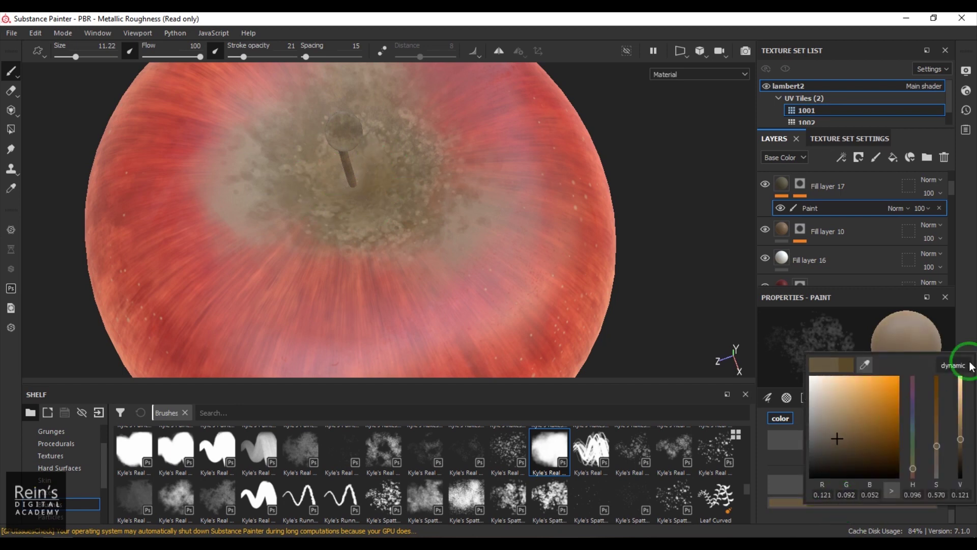
scroll(886, 450, "up", 10)
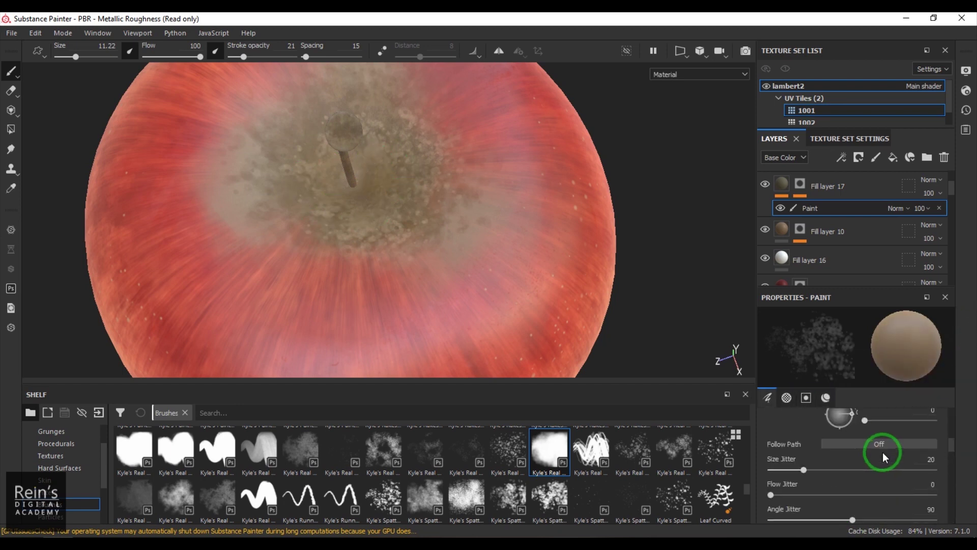
scroll(882, 451, "up", 2)
scroll(883, 448, "down", 2)
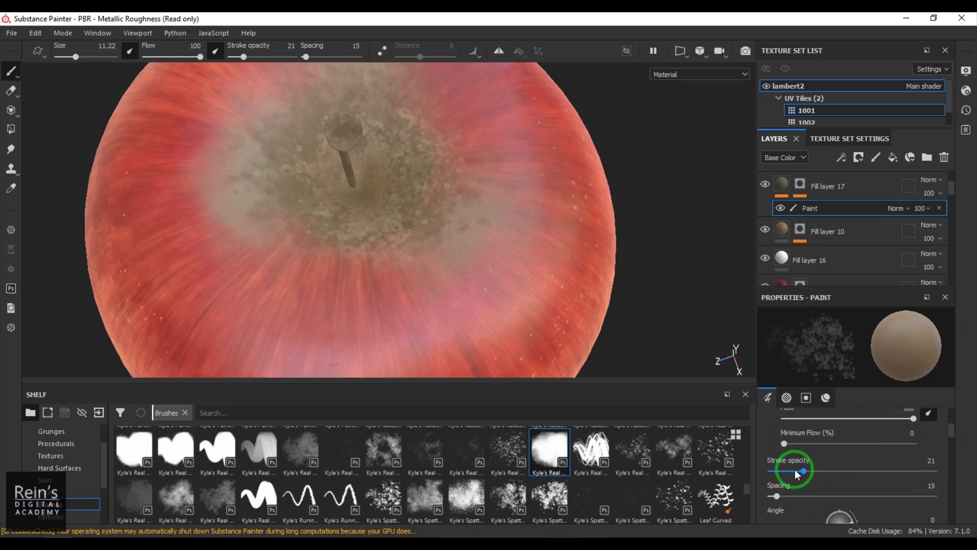
left_click_drag(796, 470, 842, 469)
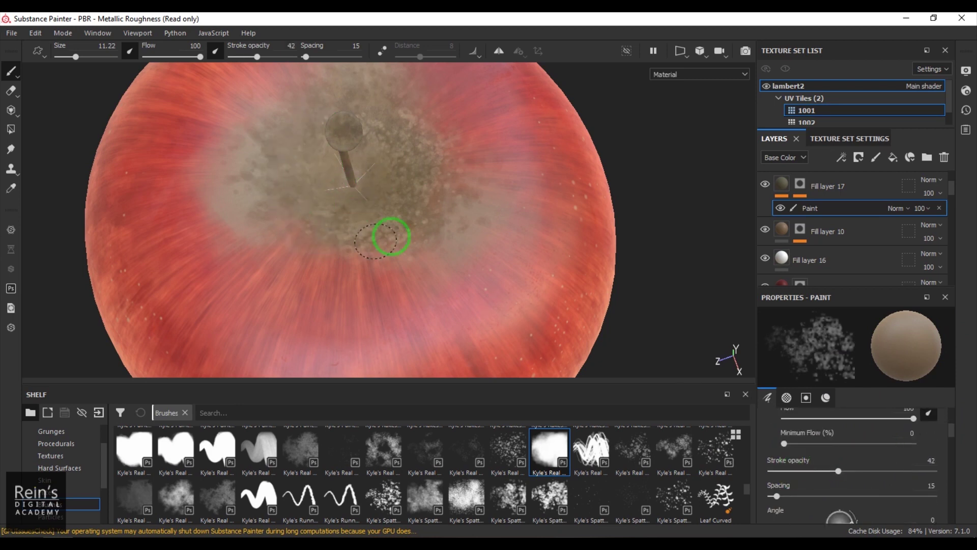
right_click_drag(392, 218, 393, 194, "ctrl")
Darken the paint, enlarge the brush to 12.6, then pull back to a side view of the apple.
scroll(897, 450, "down", 5)
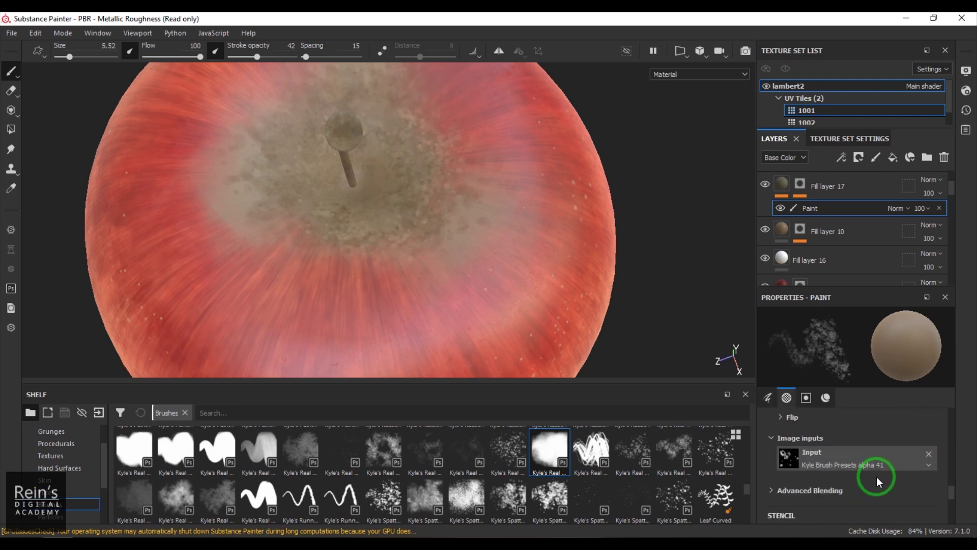
scroll(872, 480, "down", 5)
left_click(844, 503)
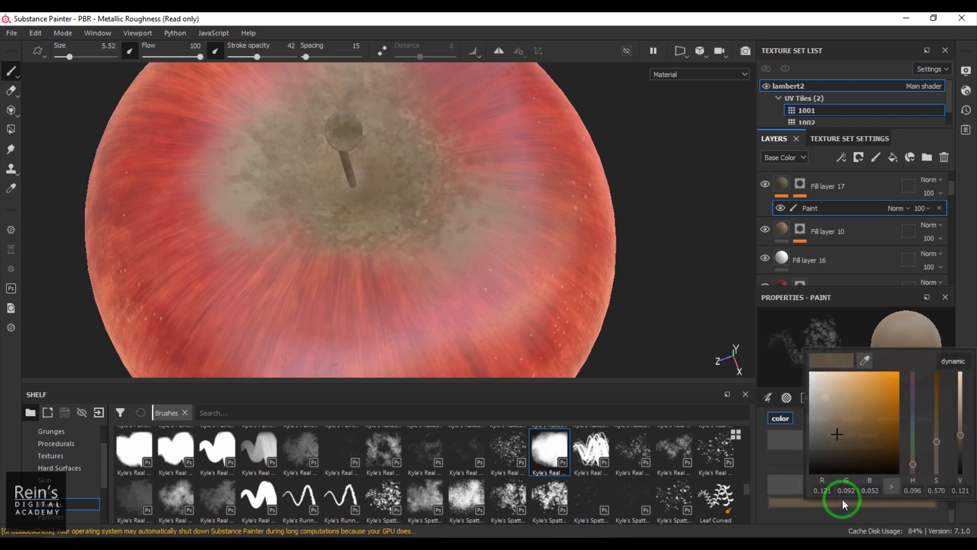
left_click(843, 450)
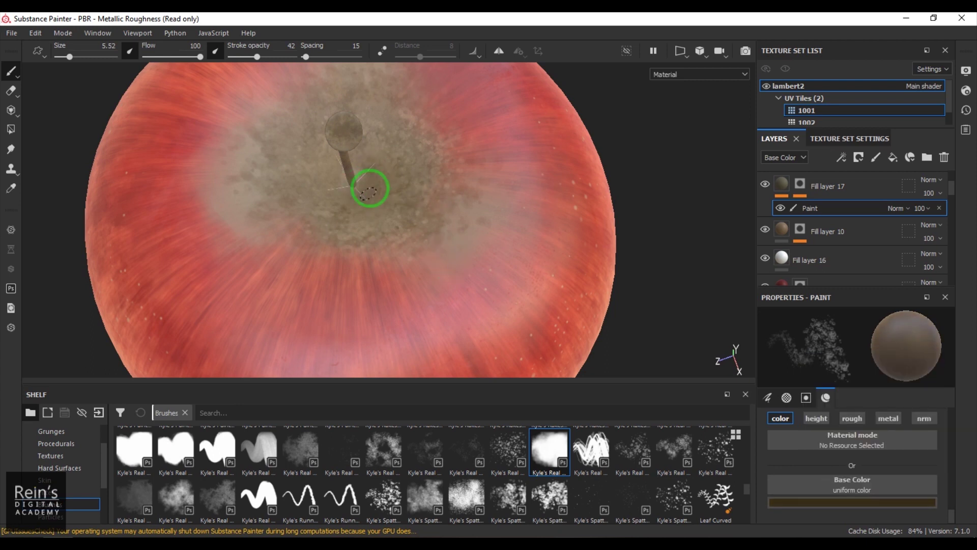
mouse_move(352, 179)
right_mouse_down("ctrl")
mouse_move(364, 176)
mouse_move(354, 171)
mouse_move(373, 181)
right_mouse_up("ctrl")
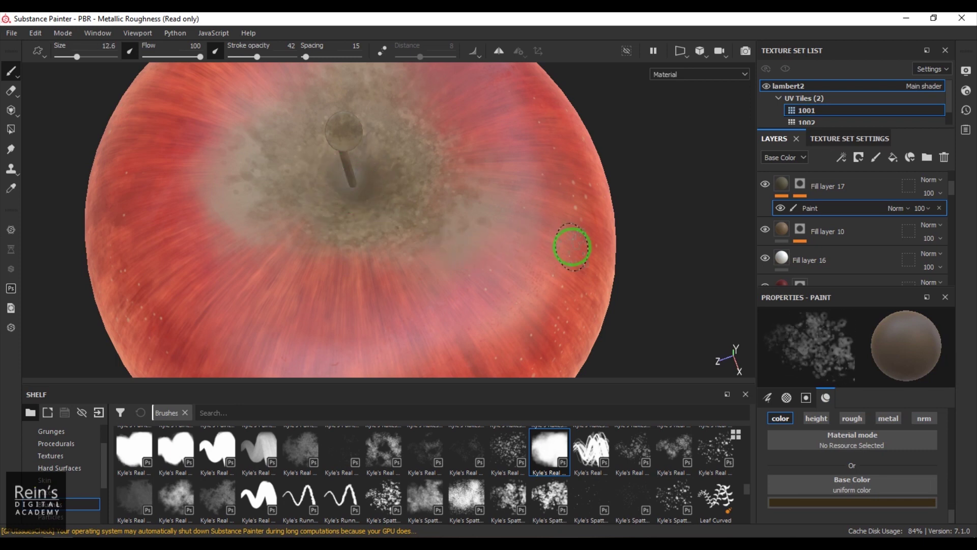
right_click_drag(571, 246, 283, 251, "alt")
left_click_drag(283, 251, 625, 259, "alt")
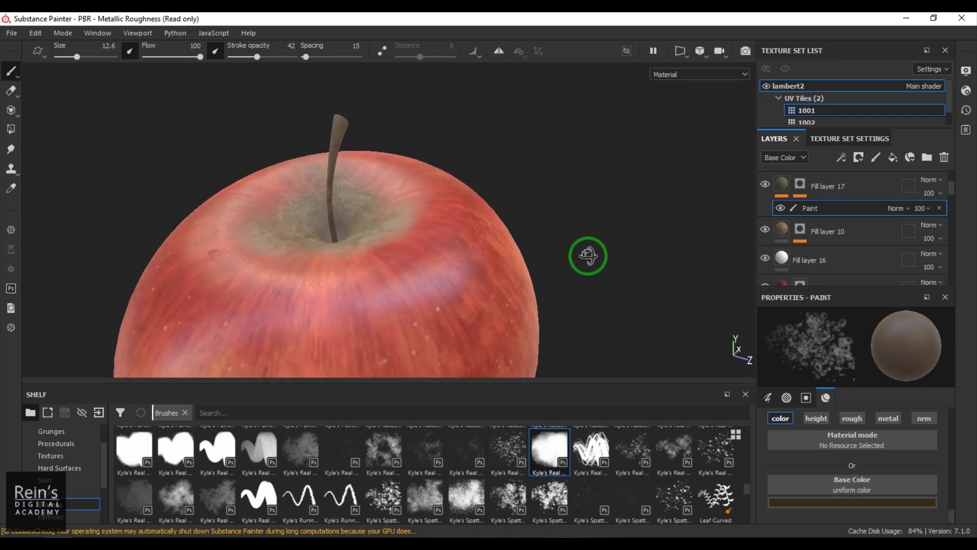
right_click_drag(625, 260, 444, 258, "alt")
mouse_move(445, 258)
left_mouse_down("alt")
mouse_move(465, 212)
mouse_move(542, 300)
left_mouse_up("alt")
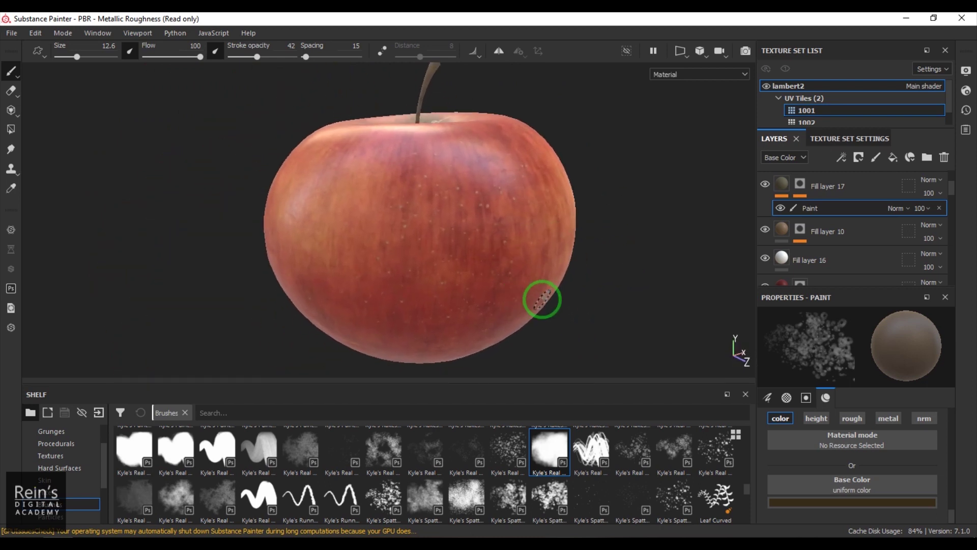
Add a new fill layer above Fill layer 19 with colour, height and normal off, metallic 0.
key("ctrl+y")
key("ctrl+y")
key("ctrl+y")
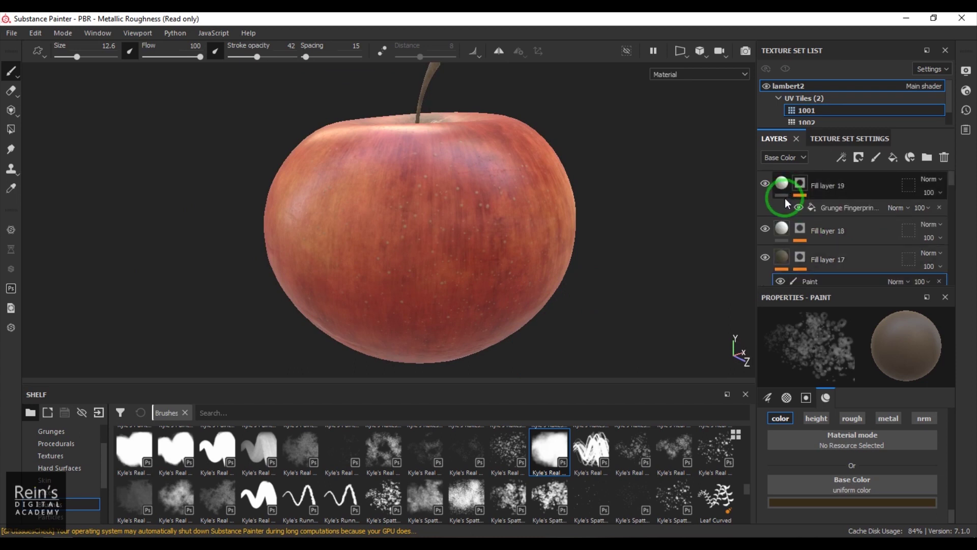
left_click(783, 185)
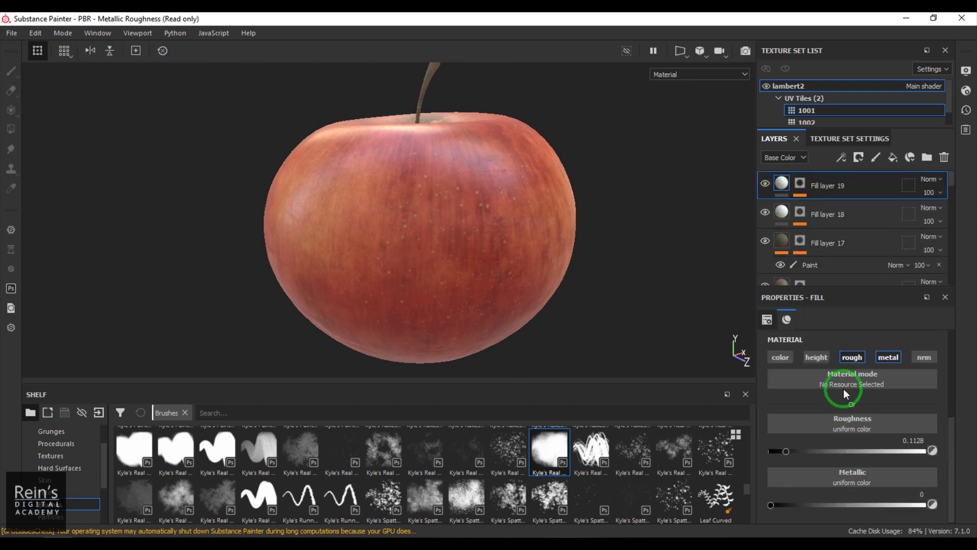
left_click(896, 160)
left_click(789, 360)
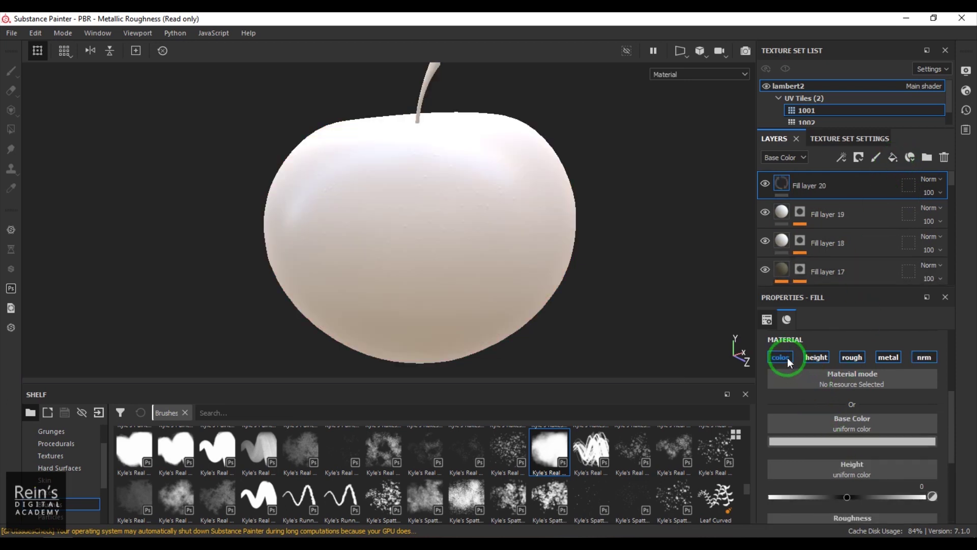
left_click(816, 358)
left_click(922, 357)
left_click(773, 506)
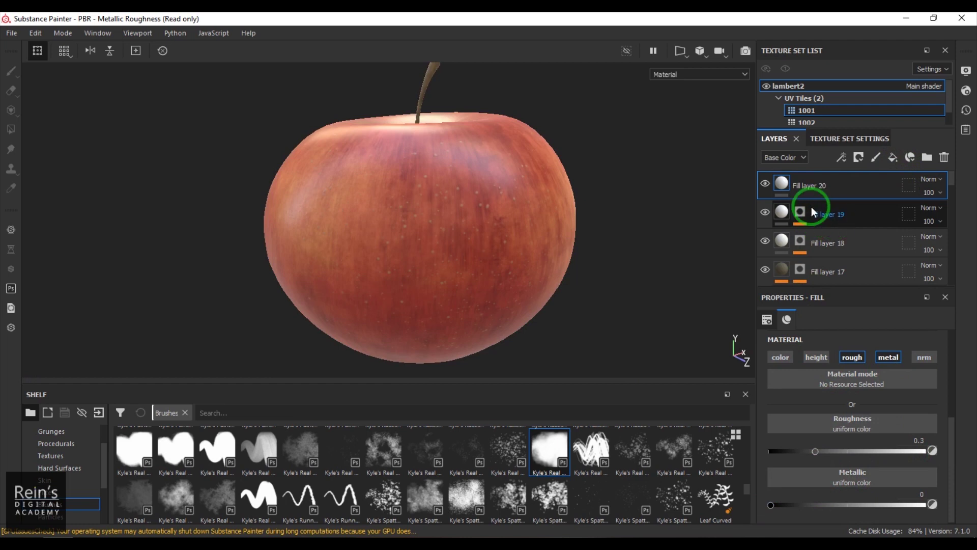
Show Roughness layer thumbnails and lower Fill layer 20's roughness to about 0.0934.
left_click(783, 158)
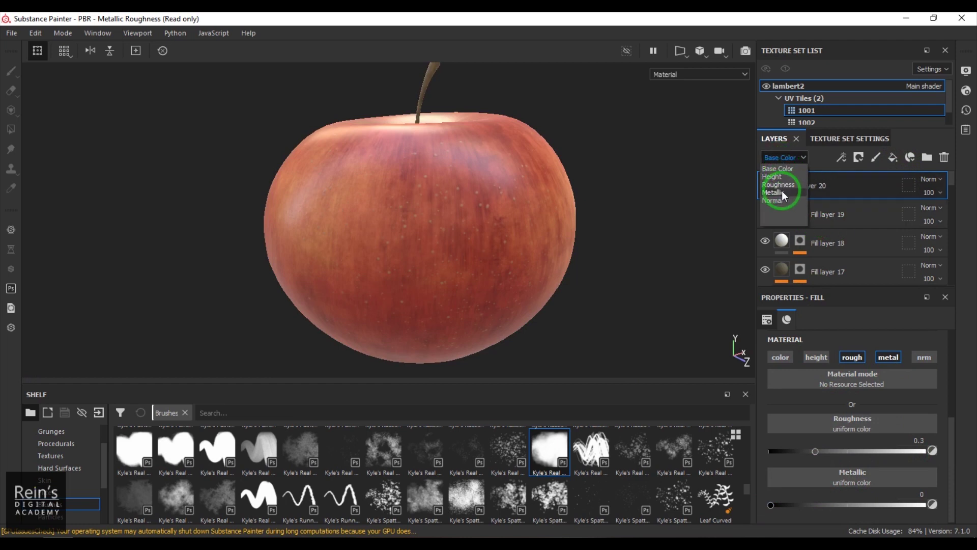
left_click(779, 185)
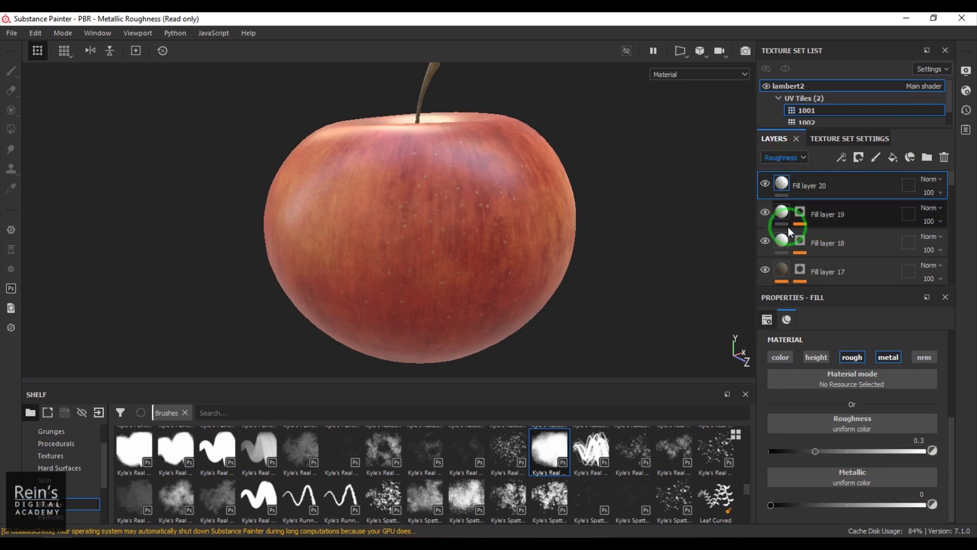
left_click(844, 199)
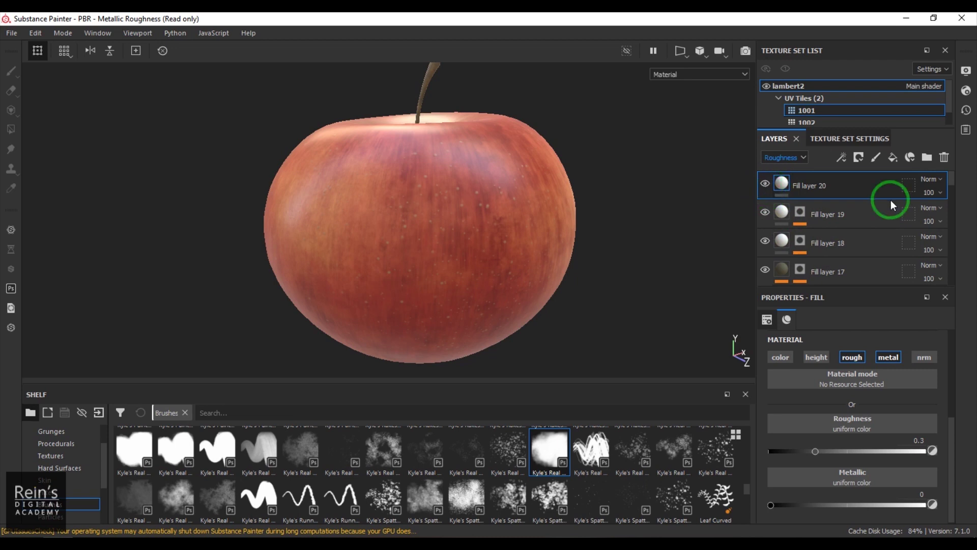
left_click(770, 185)
left_click(783, 507)
left_click_drag(820, 449, 768, 434)
left_click_drag(398, 230, 533, 219, "alt")
right_click_drag(533, 219, 655, 304, "alt")
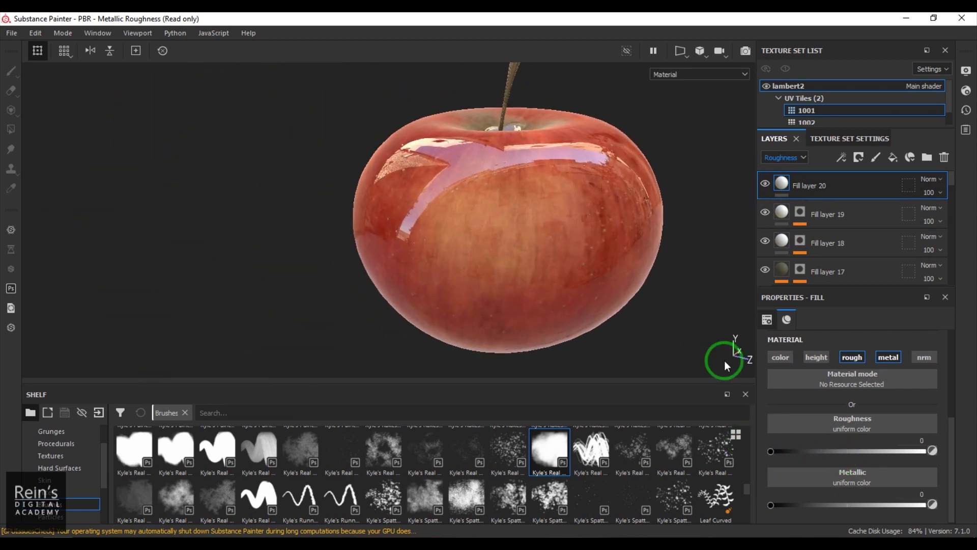
left_click_drag(779, 453, 783, 453)
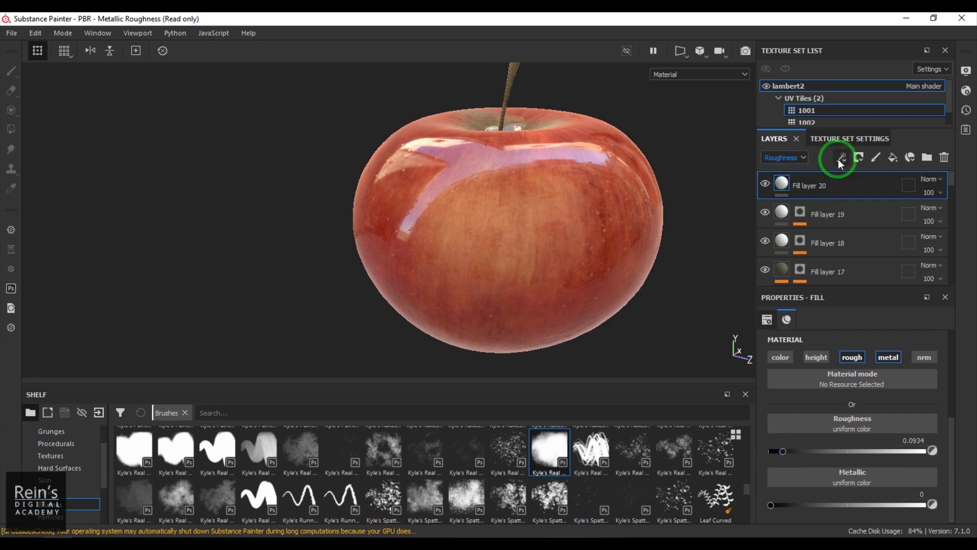
Give Fill layer 20 a white mask with a Fill effect using Grunge Fingerprints Smeared.
left_click(858, 158)
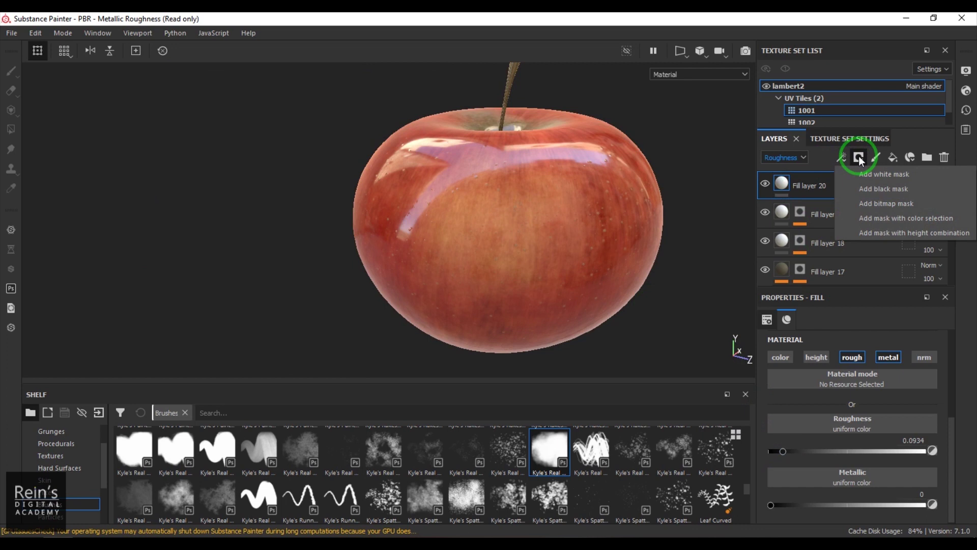
left_click(868, 175)
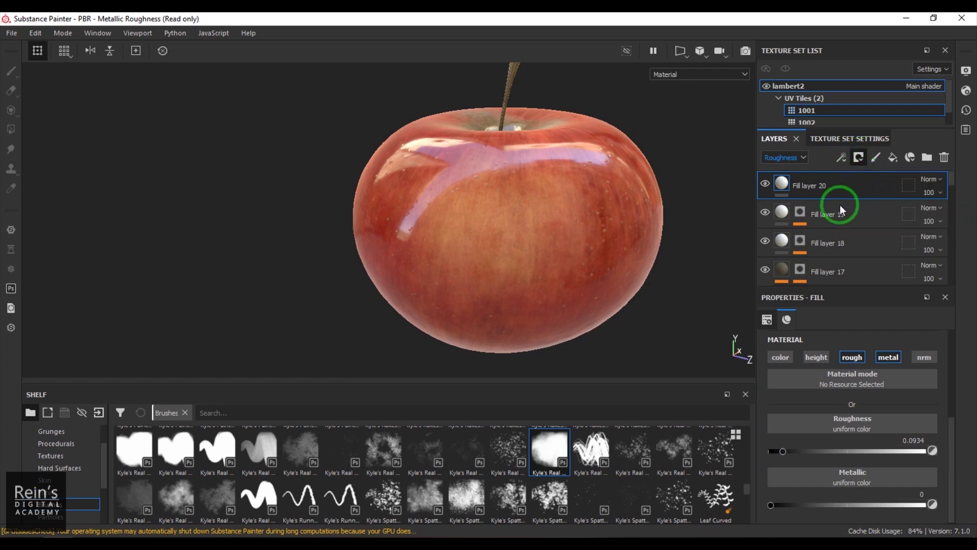
left_click(801, 185)
left_click(844, 159)
left_click(866, 202)
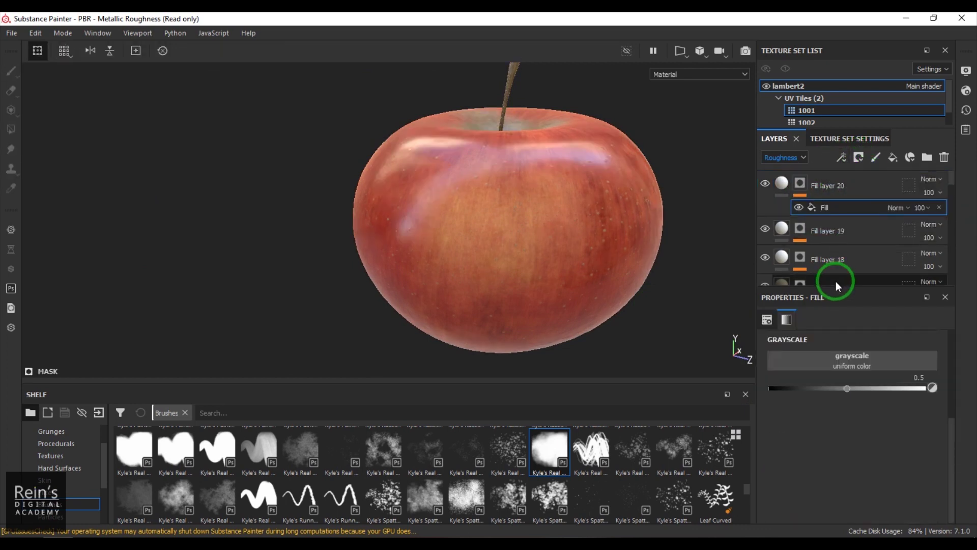
left_click(831, 362)
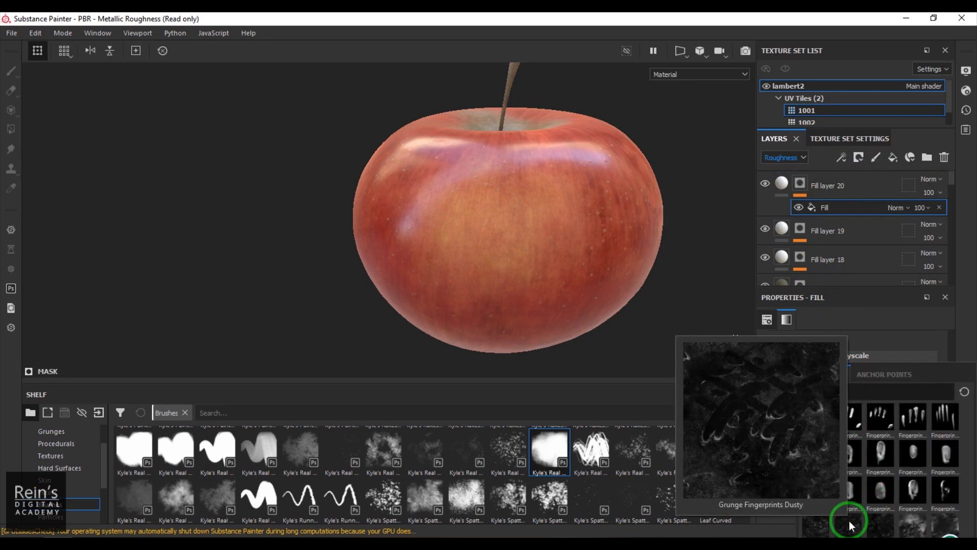
mouse_move(878, 524)
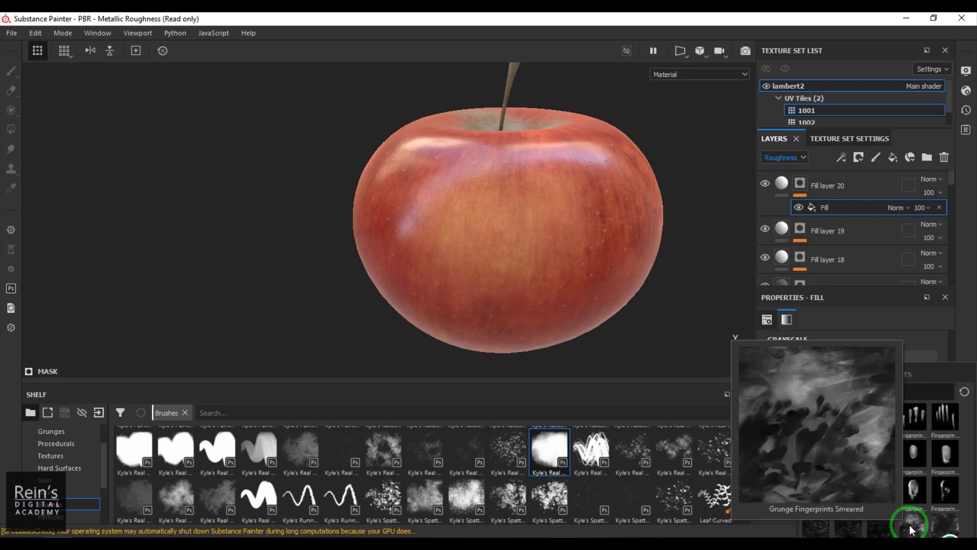
mouse_move(940, 529)
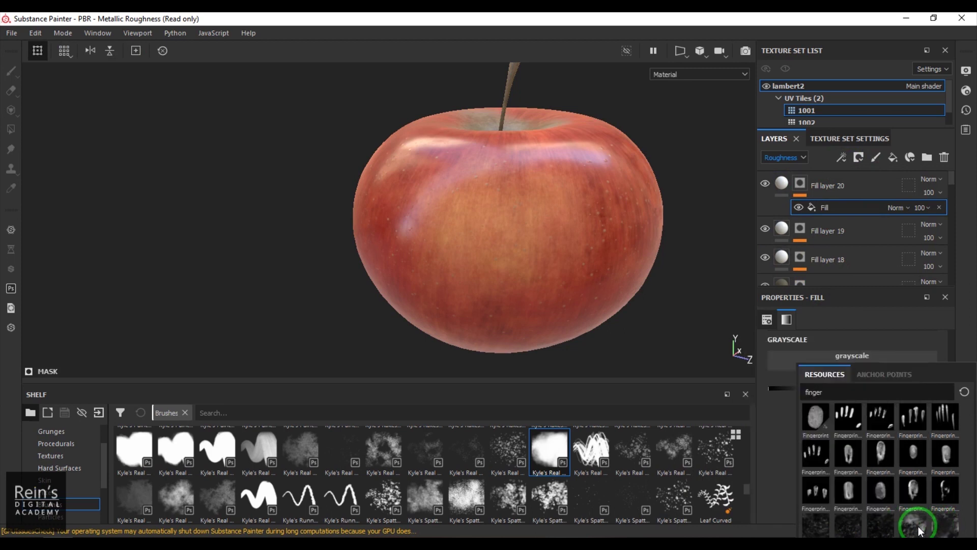
left_click(918, 526)
left_click_drag(338, 238, 494, 194, "alt")
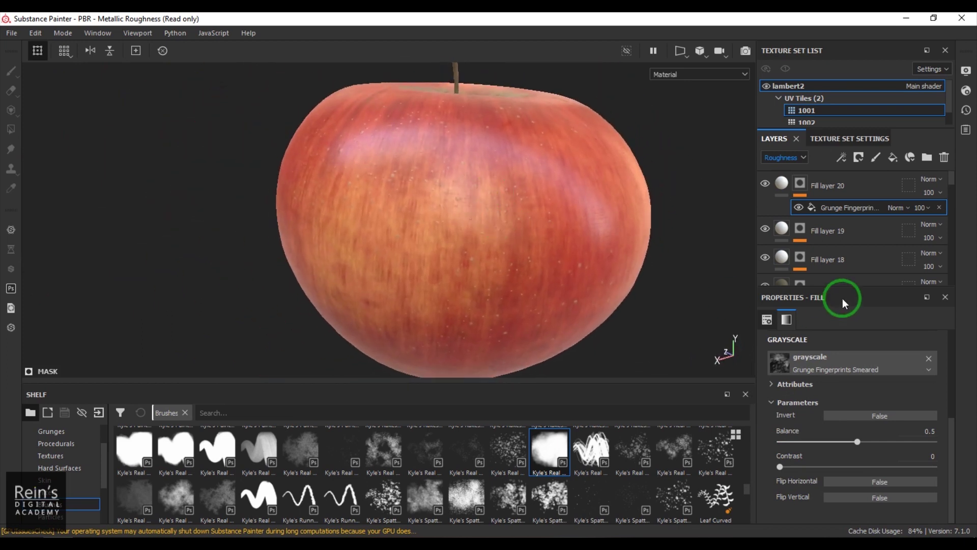
left_click(784, 183)
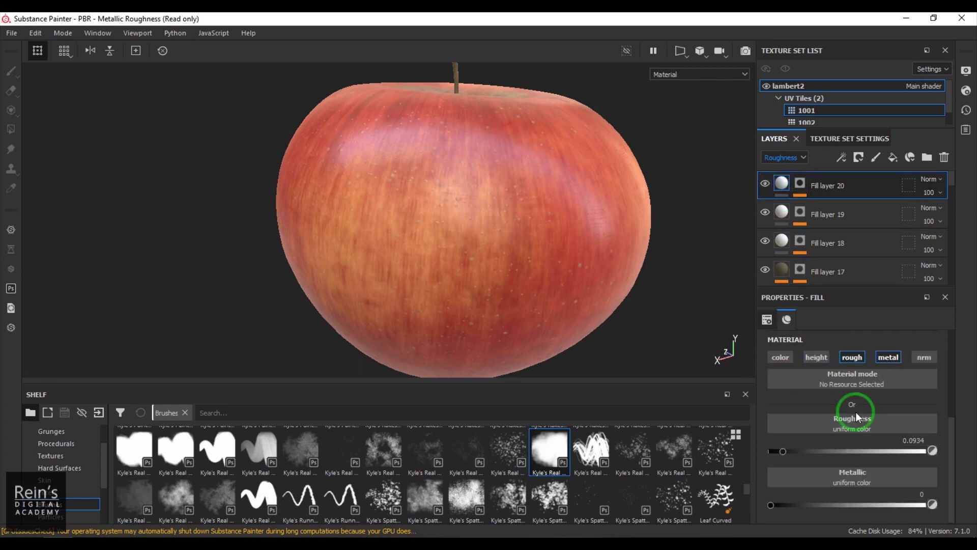
left_click(789, 358)
scroll(871, 441, "up", 3)
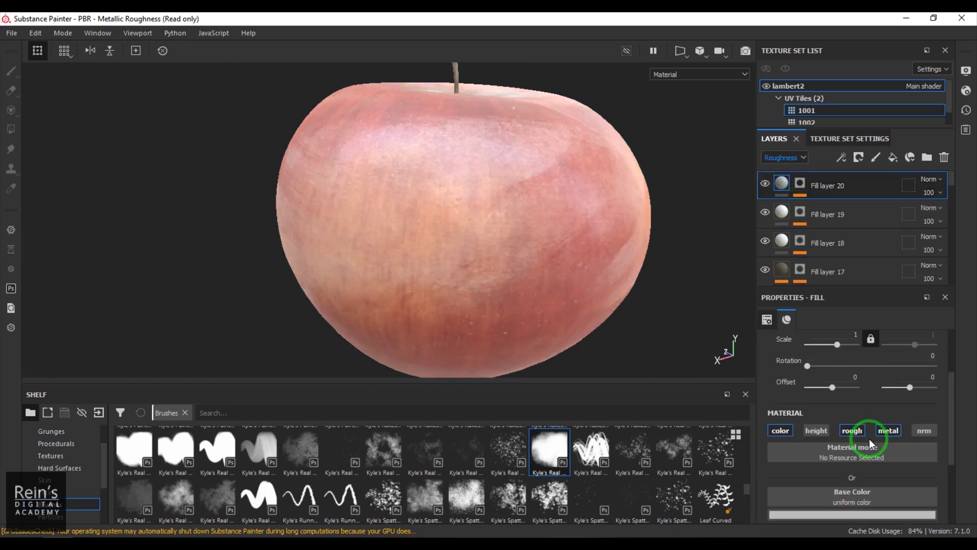
scroll(869, 439, "down", 2)
left_click(862, 475)
left_click(807, 455)
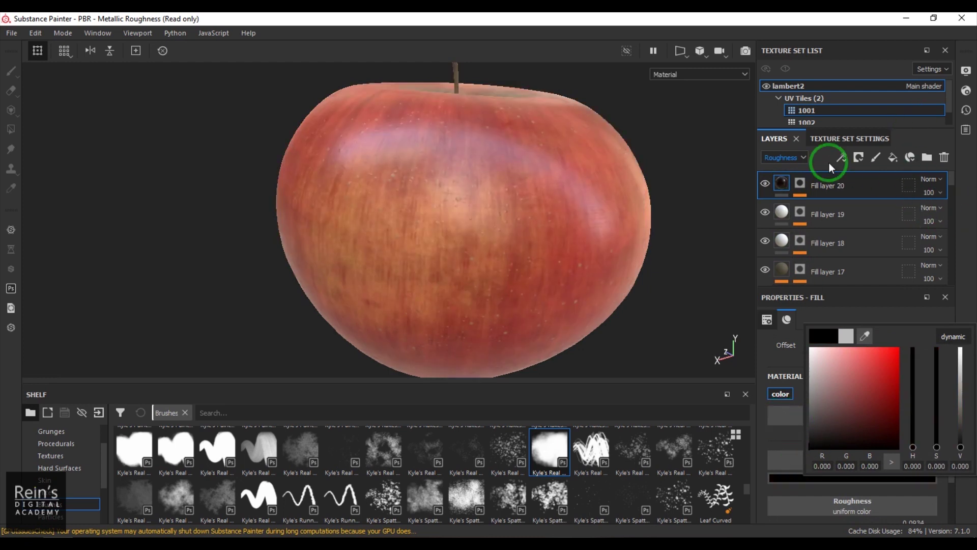
left_click(794, 153)
left_click(786, 169)
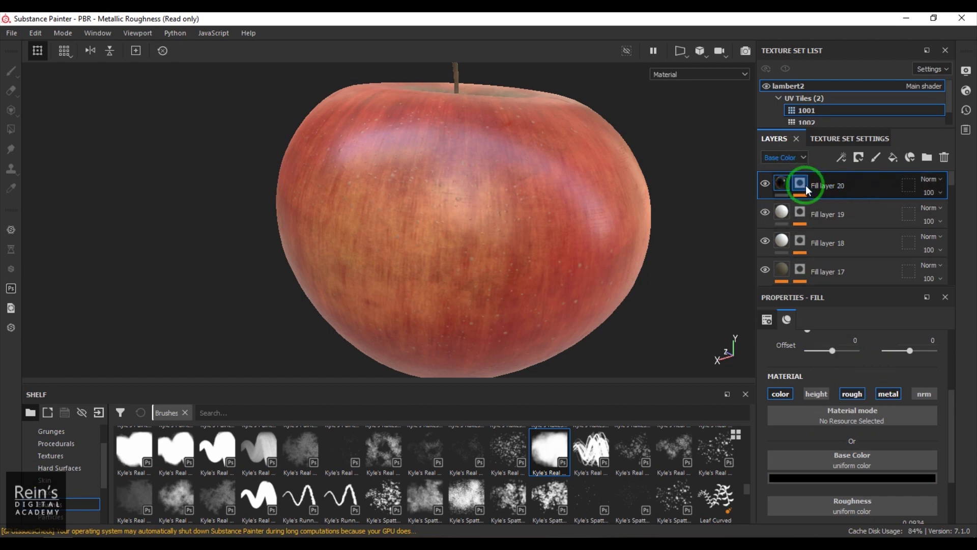
left_click(903, 477)
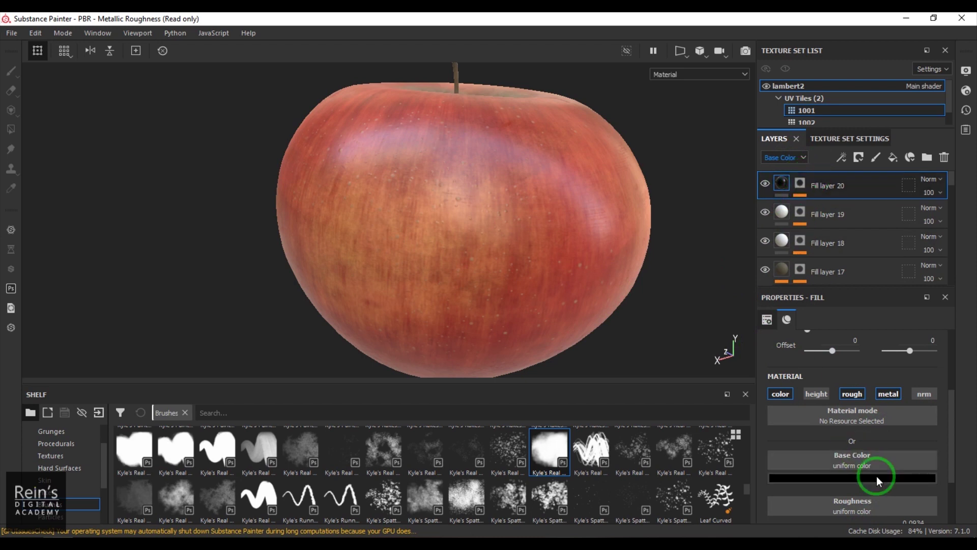
left_click(789, 397)
left_click_drag(502, 257, 586, 260, "alt")
left_click(793, 158)
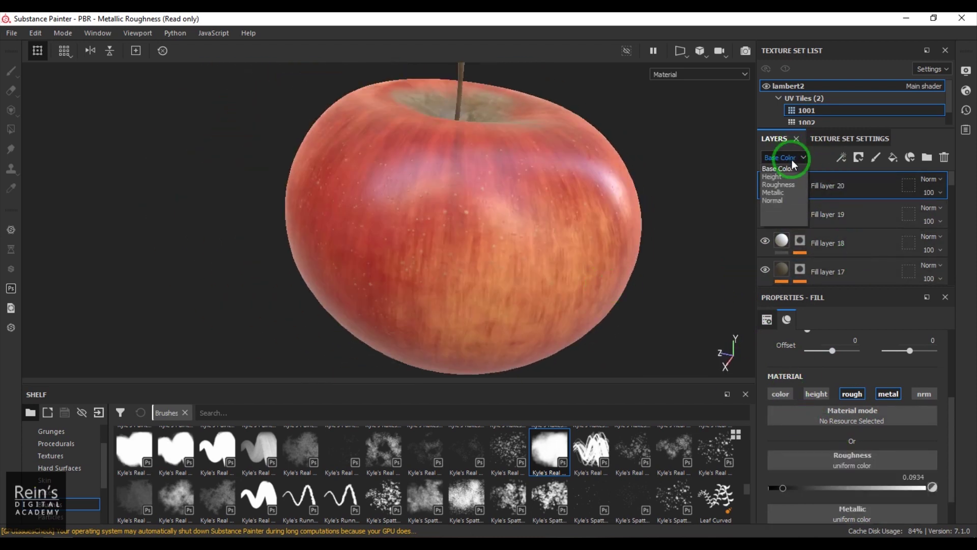
left_click(793, 185)
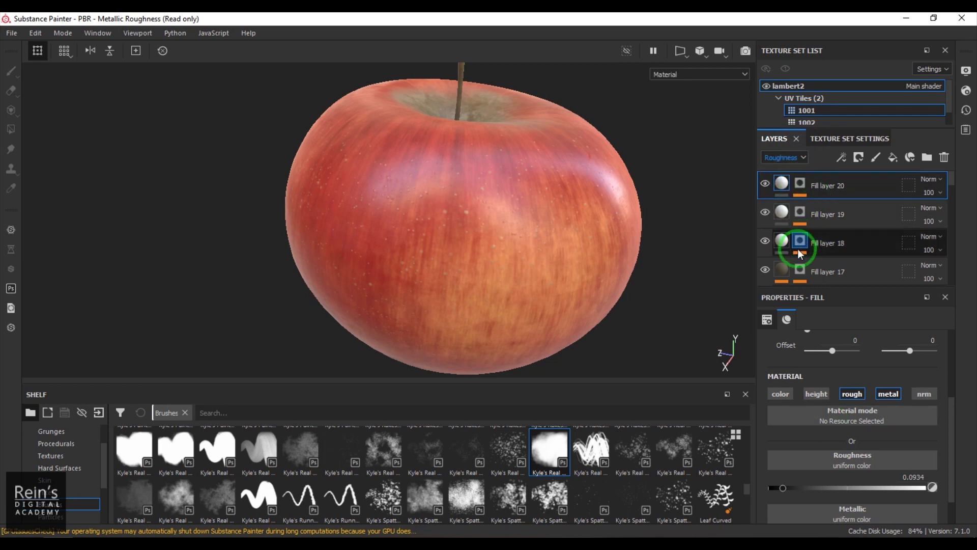
left_click(766, 182)
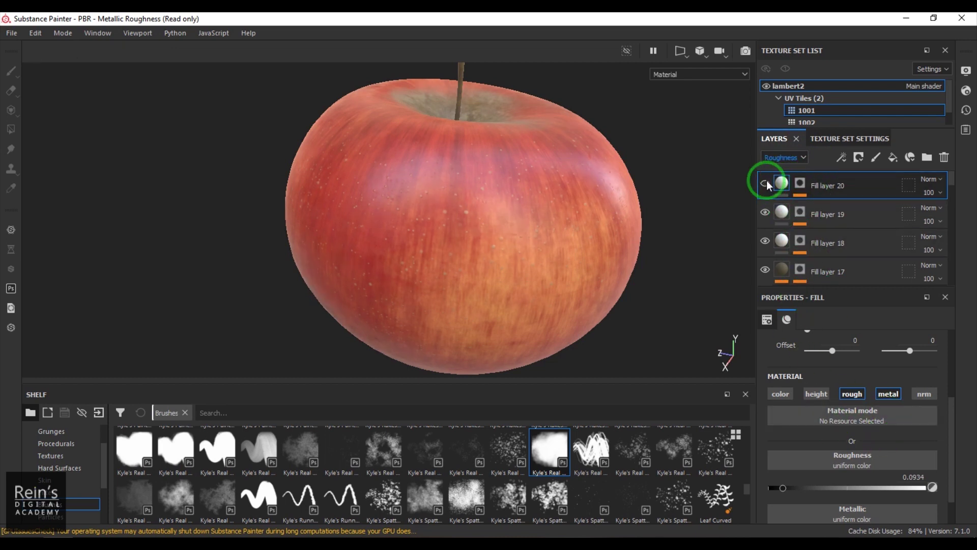
left_click(765, 182)
Compare with Fill layer 20 toggled, rotate the environment light, and frame the apple in Iray.
left_click(765, 182)
mouse_move(557, 266)
left_mouse_down("alt")
mouse_move(496, 235)
mouse_move(509, 251)
mouse_move(523, 144)
mouse_move(621, 159)
mouse_move(637, 135)
mouse_move(615, 115)
mouse_move(595, 175)
mouse_move(479, 171)
mouse_move(482, 181)
mouse_move(454, 168)
mouse_move(424, 131)
left_mouse_up("alt")
right_click_drag(669, 142, 362, 145, "shift")
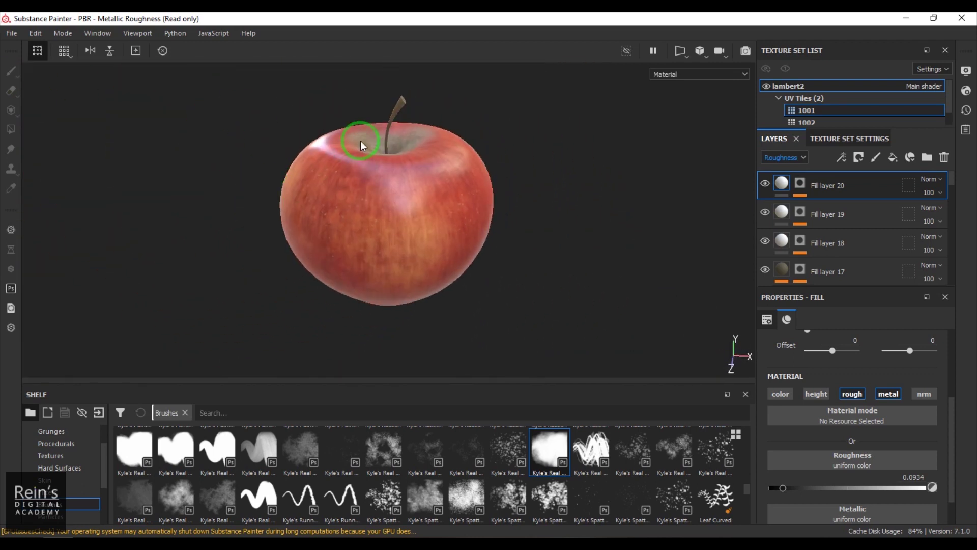
left_click_drag(361, 146, 618, 244, "alt")
middle_click_drag(618, 245, 407, 192, "alt")
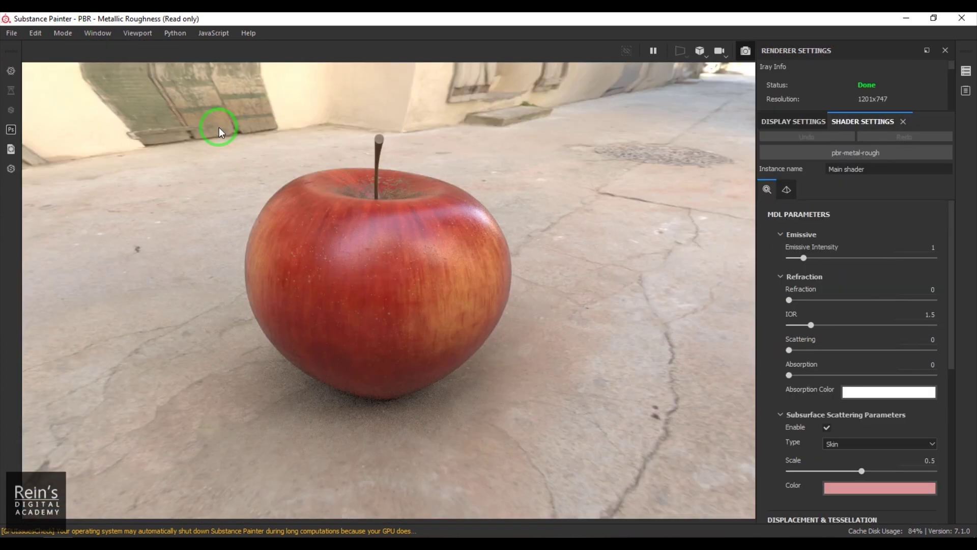
key("f")
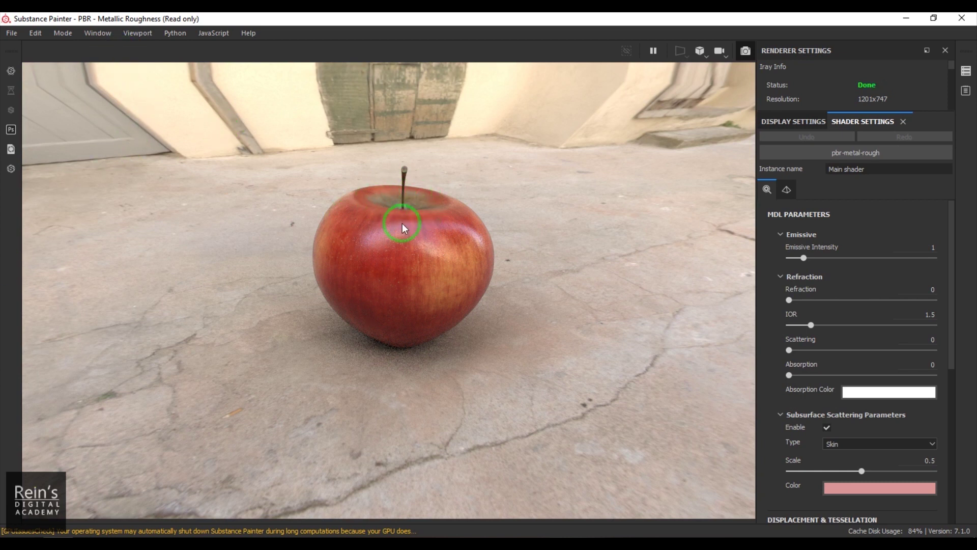
Return to Painting mode and show the Base Color channel in the layer stack.
left_click(61, 33)
left_click(77, 49)
left_click(784, 157)
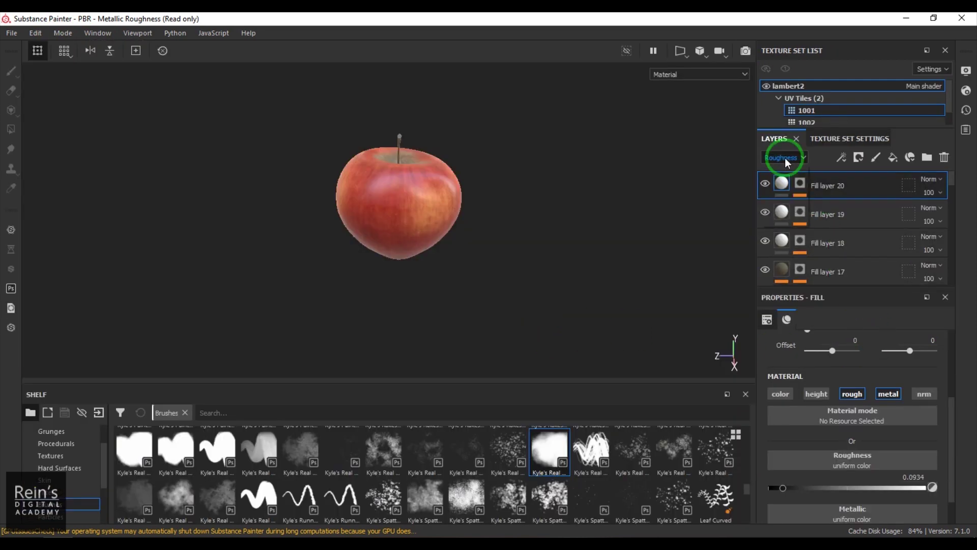
left_click(782, 169)
Move Fill layer 17 above Fill layer 20 to the top of the stack.
left_click(783, 270)
left_click_drag(785, 272, 786, 179)
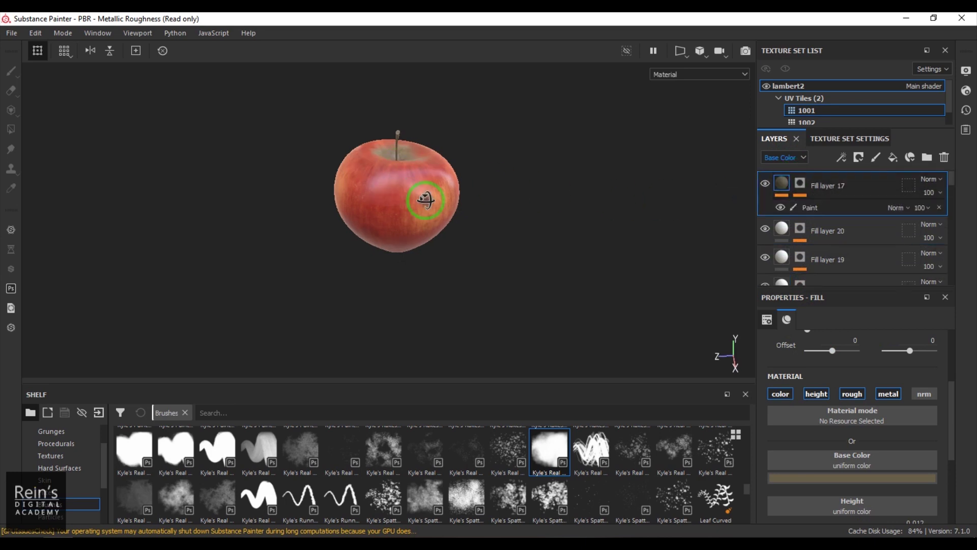
left_click_drag(434, 277, 387, 224, "alt")
scroll(423, 230, "up", 3)
scroll(458, 239, "up", 3)
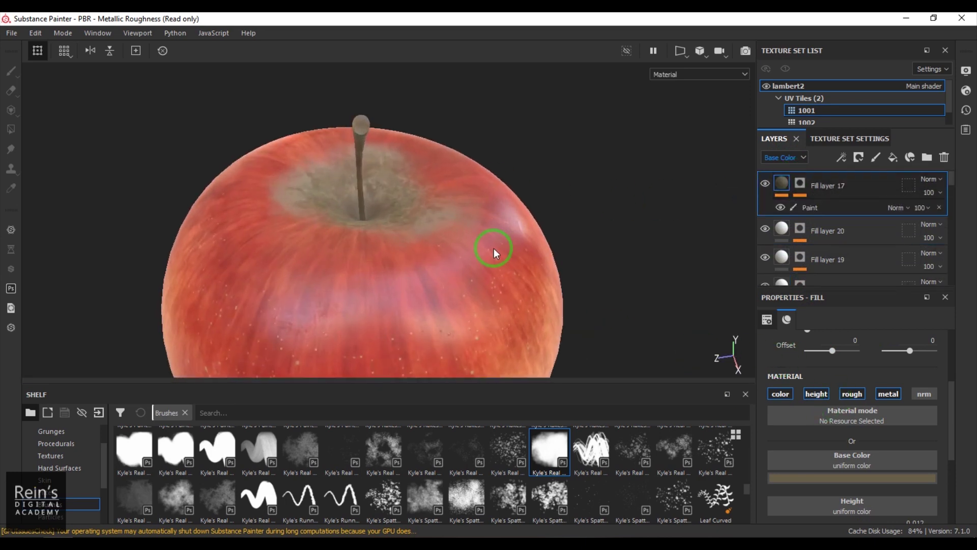
middle_click_drag(498, 251, 550, 253)
Switch the layer view to Roughness and raise Fill layer 17's roughness to 1.
left_click(780, 158)
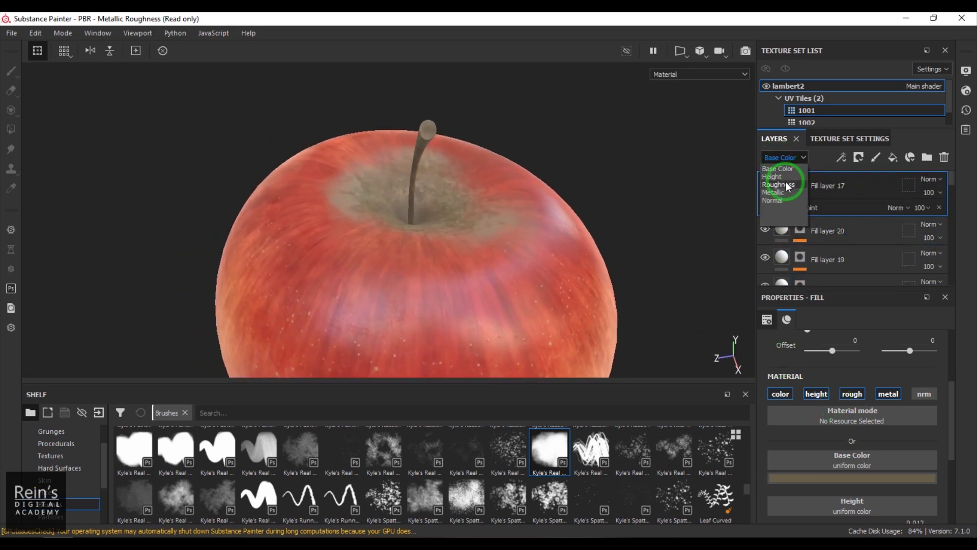
left_click(786, 185)
scroll(916, 503, "down", 3)
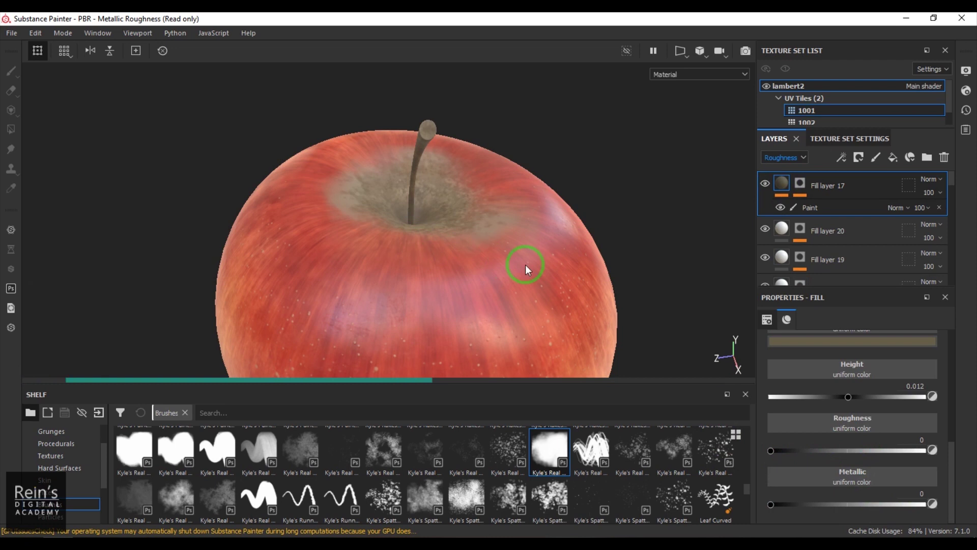
left_click_drag(478, 255, 554, 316, "alt")
left_click(859, 450)
left_click_drag(786, 446, 935, 461)
left_click_drag(683, 375, 515, 290, "alt")
right_click_drag(514, 290, 431, 217, "alt")
left_click_drag(431, 217, 378, 265, "alt")
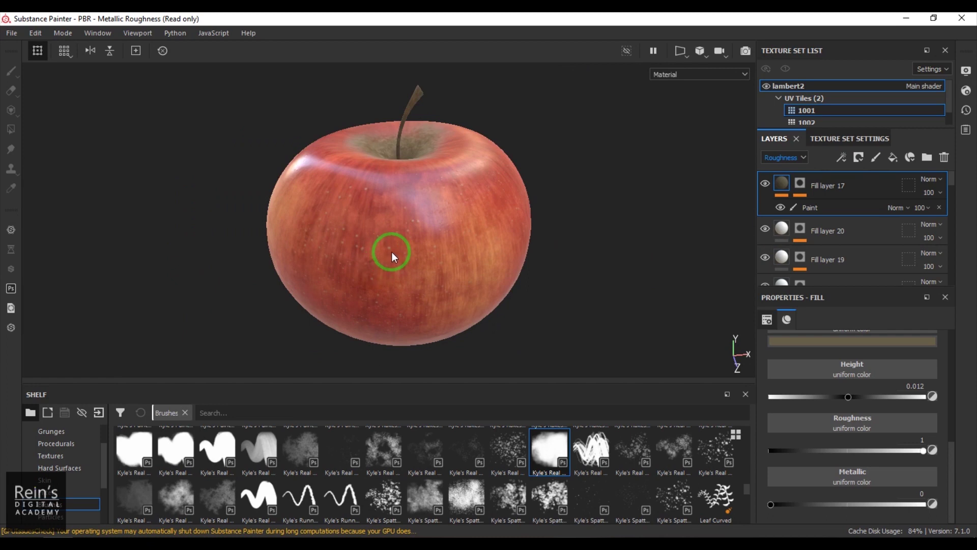